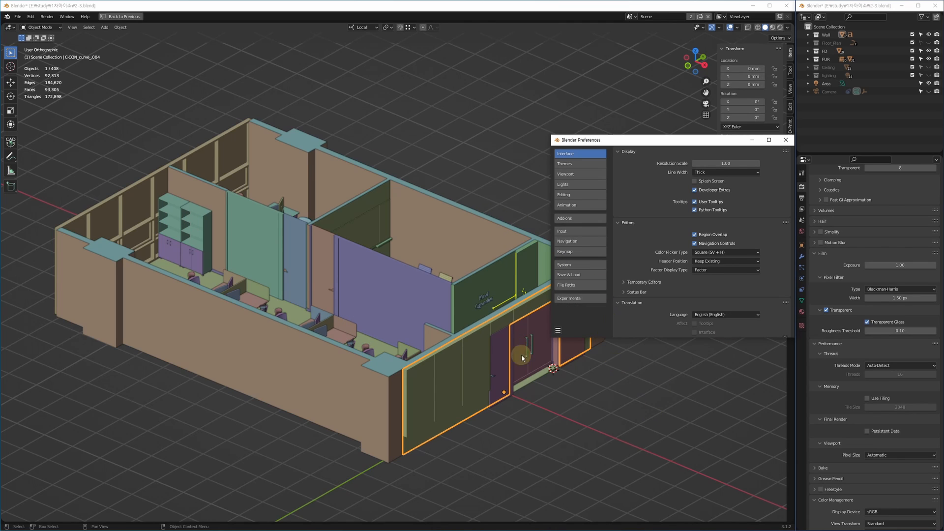
# Step: Show the Ceiling and lighting collections in the viewport, and hide them again
pyautogui.moveTo(486, 365); pyautogui.dragTo(499, 374, button='middle')
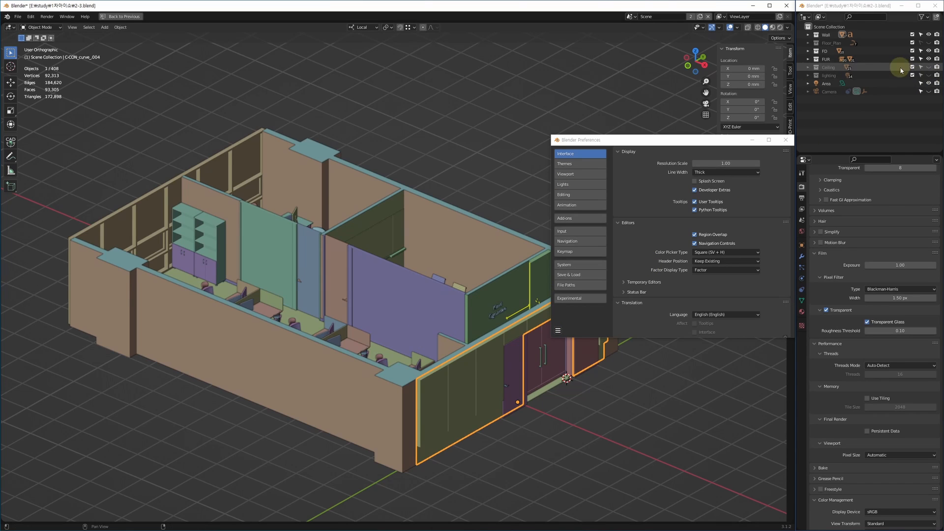
pyautogui.click(928, 76)
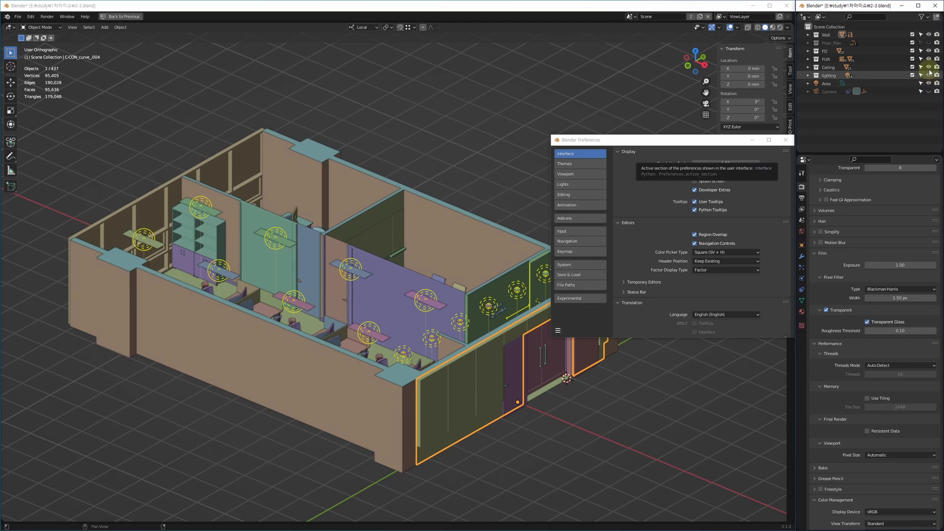
pyautogui.click(929, 76)
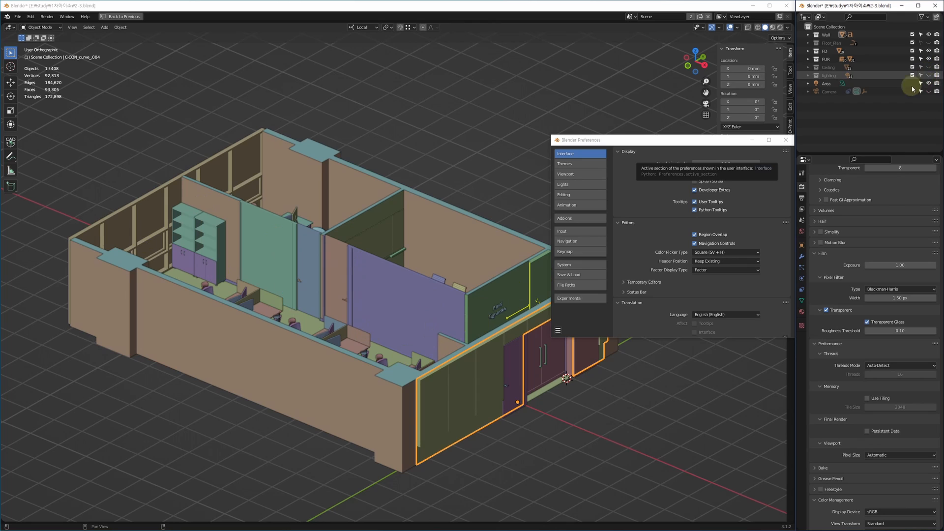
# Step: Set the interface line width to Default and close the preferences
pyautogui.keyDown('shift'); pyautogui.moveTo(481, 332); pyautogui.dragTo(412, 337, button='middle'); pyautogui.keyUp('shift')
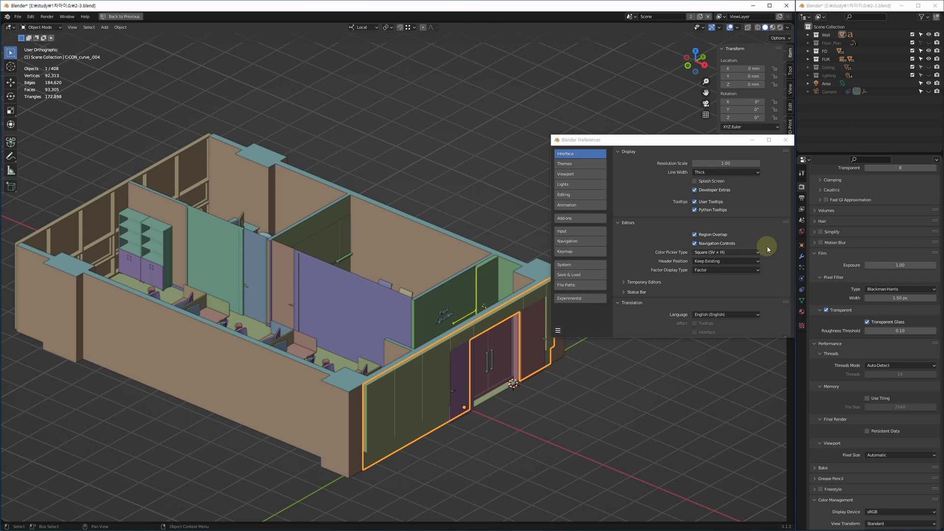
pyautogui.keyDown('ctrl'); pyautogui.moveTo(433, 317); pyautogui.dragTo(376, 288, button='middle'); pyautogui.keyUp('ctrl')
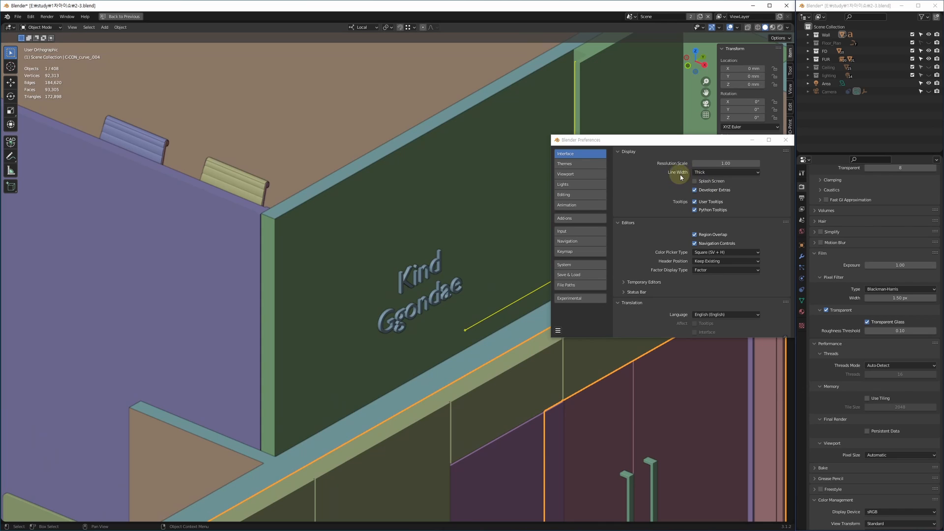
pyautogui.click(716, 172)
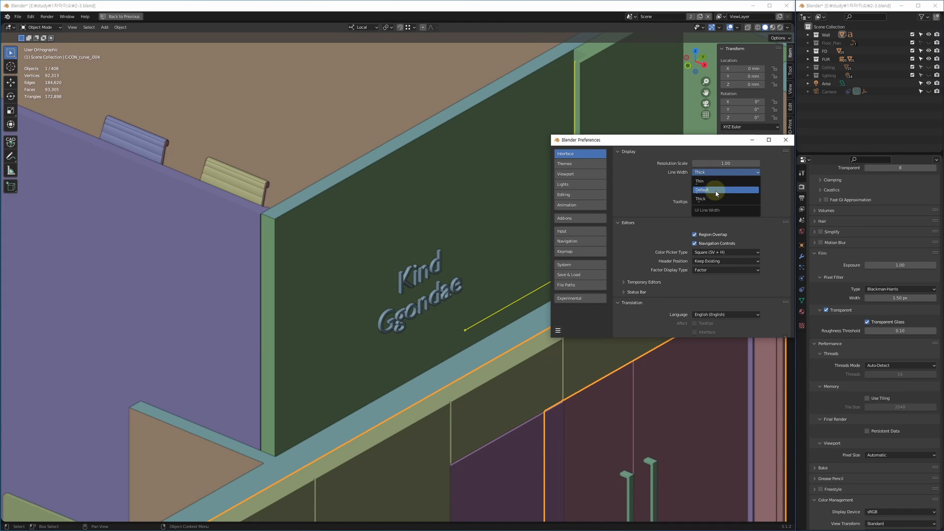
pyautogui.click(717, 191)
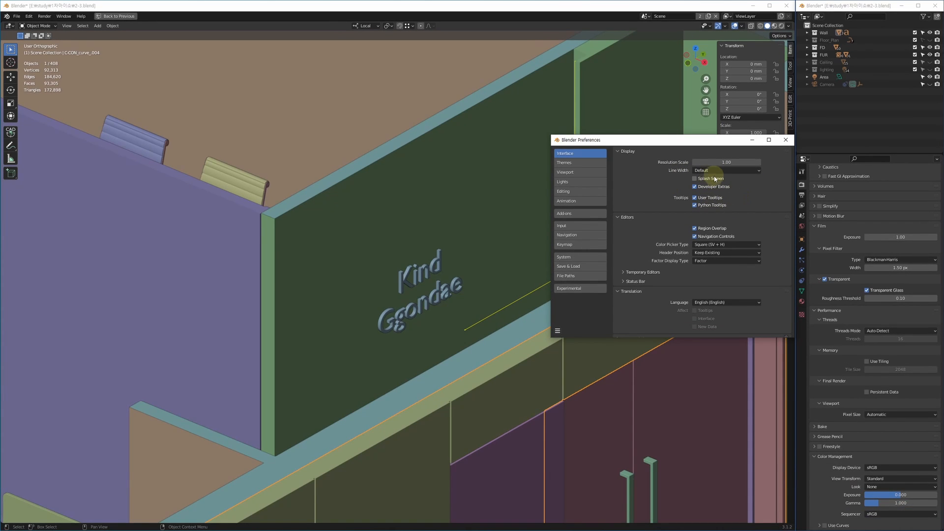
pyautogui.click(786, 140)
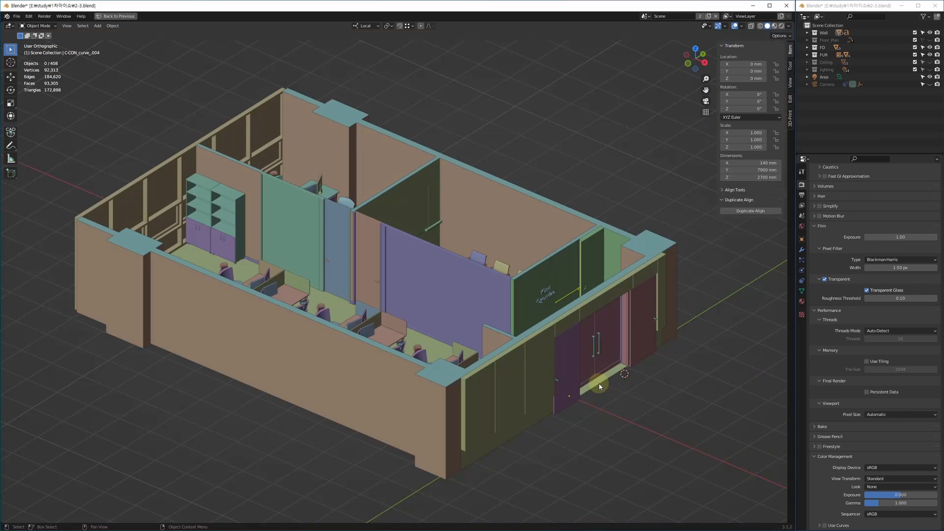
# Step: Add a 2000 mm mesh plane outside the building in top view and set its Z location to 2700 mm
pyautogui.moveTo(616, 423); pyautogui.dragTo(449, 207, button='middle')
pyautogui.press('7')
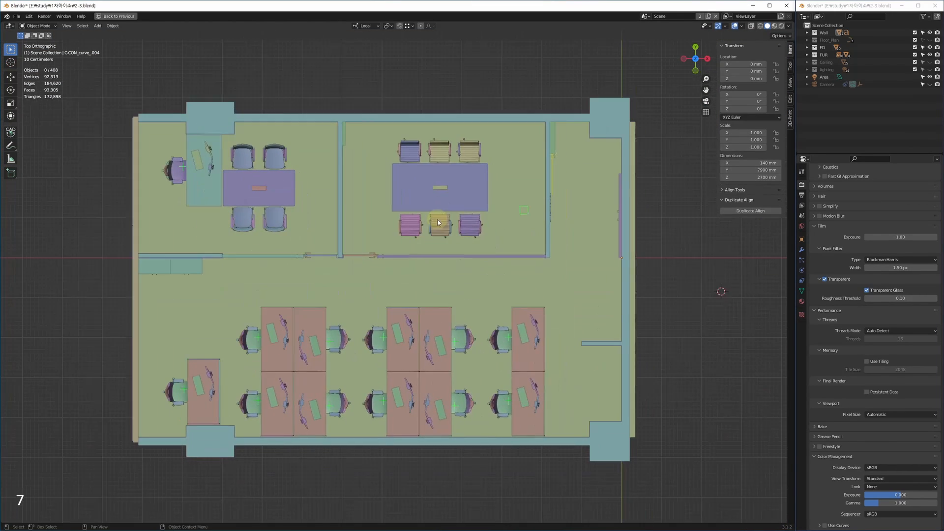
pyautogui.keyDown('shift'); pyautogui.moveTo(555, 278); pyautogui.dragTo(418, 268, button='middle'); pyautogui.keyUp('shift')
pyautogui.scroll(-3, 419, 268)
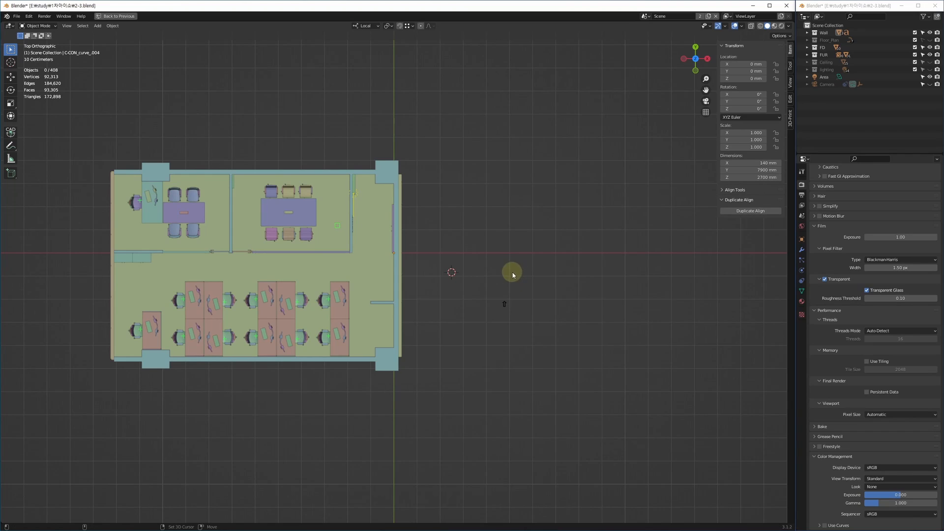
pyautogui.hotkey('shift', 'a')
pyautogui.moveTo(502, 274)
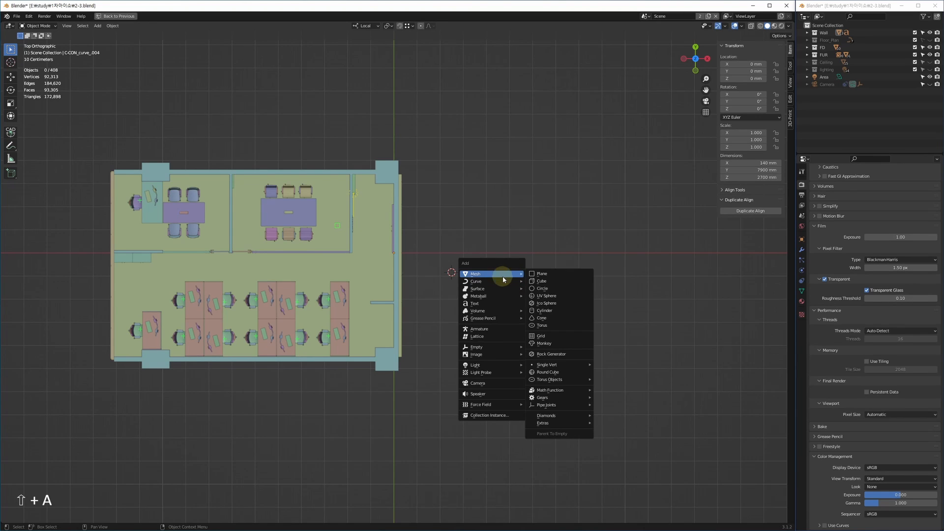
pyautogui.click(552, 275)
pyautogui.keyDown('shift'); pyautogui.moveTo(476, 295); pyautogui.dragTo(573, 285, button='middle'); pyautogui.keyUp('shift')
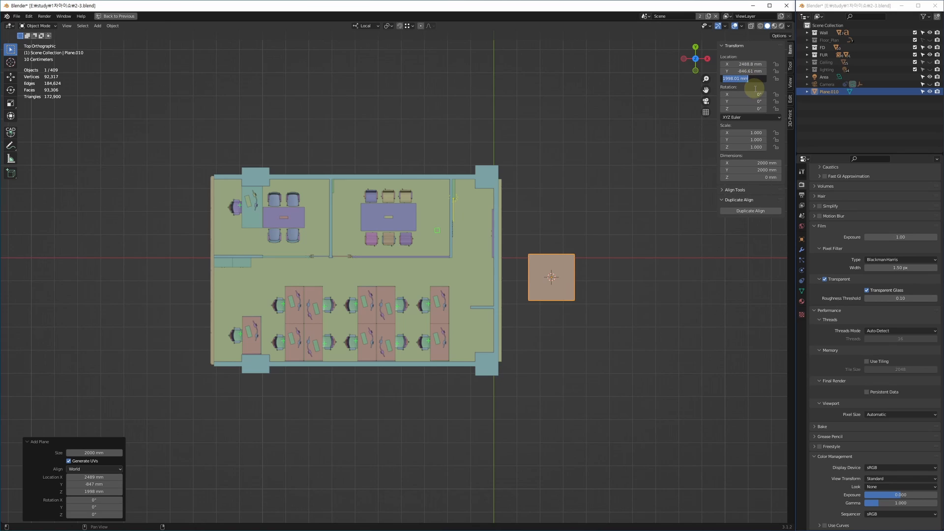
pyautogui.press('Return')
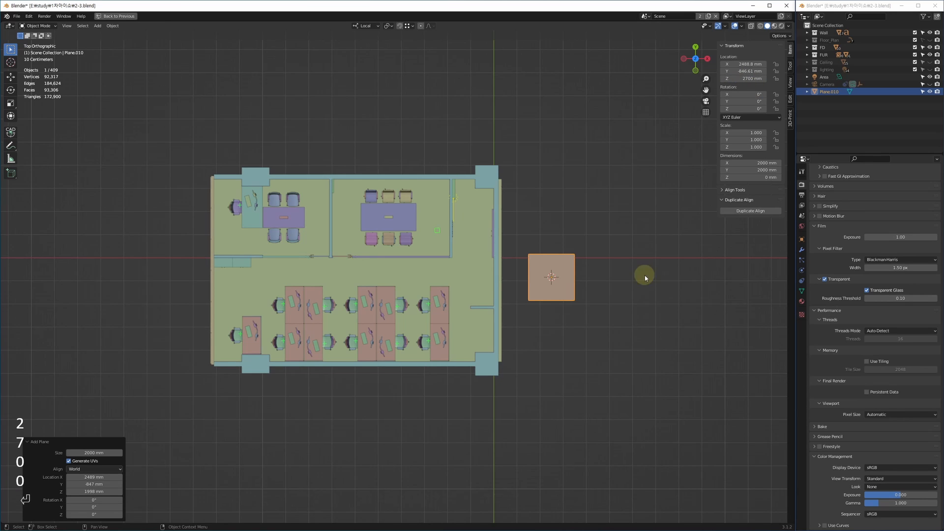
# Step: Move the new plane by its corner, snapping it onto the outer wall corner beside the small office
pyautogui.moveTo(643, 274); pyautogui.dragTo(566, 332, button='middle')
pyautogui.press('KP_7')
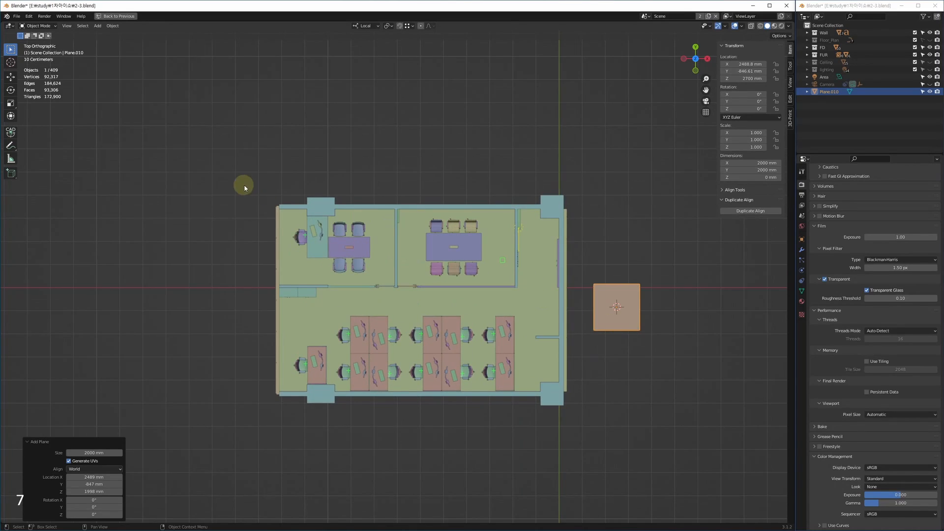
pyautogui.scroll(10, 276, 231)
pyautogui.press('g')
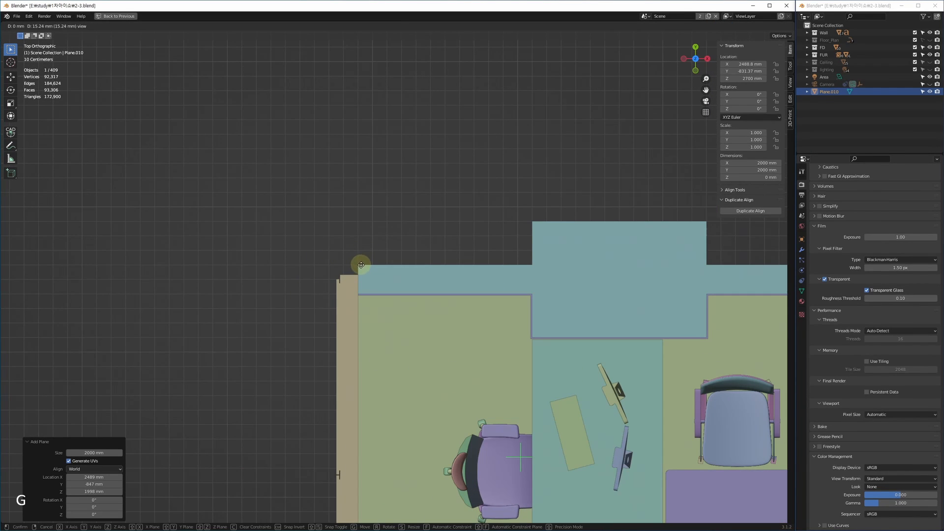
pyautogui.click(361, 264)
pyautogui.press('s')
pyautogui.press('g')
pyautogui.click(360, 265)
# Step: Stretch the plane along the X axis by moving its short edge 10300 mm to the opposite outer wall corner
pyautogui.keyDown('shift'); pyautogui.moveTo(567, 395); pyautogui.dragTo(307, 185, button='middle'); pyautogui.keyUp('shift')
pyautogui.scroll(-9, 362, 305)
pyautogui.keyDown('shift'); pyautogui.moveTo(386, 152); pyautogui.dragTo(331, 138, button='middle'); pyautogui.keyUp('shift')
pyautogui.press('Tab')
pyautogui.press('1')
pyautogui.moveTo(290, 220); pyautogui.dragTo(350, 318)
pyautogui.press('g')
pyautogui.press('x')
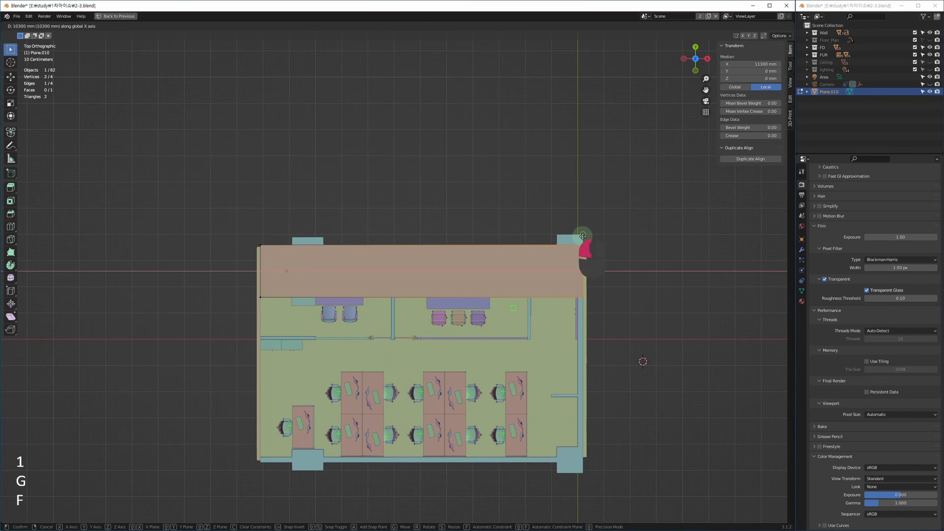
pyautogui.click(583, 236)
# Step: Move the plane's long edge 6300 mm along negative Y to the opposite outer wall so it covers the building, and leave Edit Mode
pyautogui.keyDown('shift'); pyautogui.moveTo(535, 364); pyautogui.dragTo(528, 316, button='middle'); pyautogui.keyUp('shift')
pyautogui.moveTo(205, 298); pyautogui.dragTo(663, 214)
pyautogui.press('g')
pyautogui.press('f')
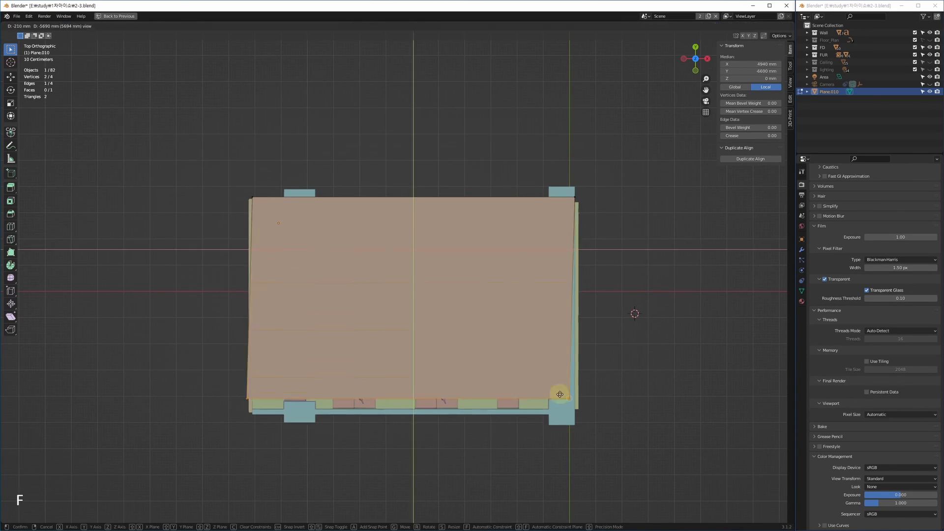
pyautogui.click(548, 415)
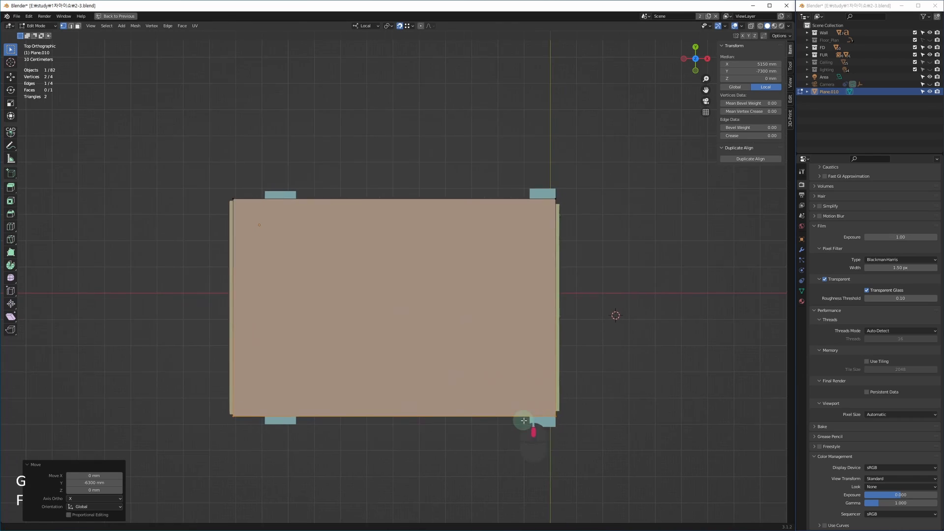
pyautogui.moveTo(529, 424); pyautogui.dragTo(563, 360, button='middle')
pyautogui.press('Tab')
# Step: Examine the roof plane from above and below to compare how its two sides display
pyautogui.keyDown('shift'); pyautogui.moveTo(593, 310); pyautogui.dragTo(569, 322, button='middle'); pyautogui.keyUp('shift')
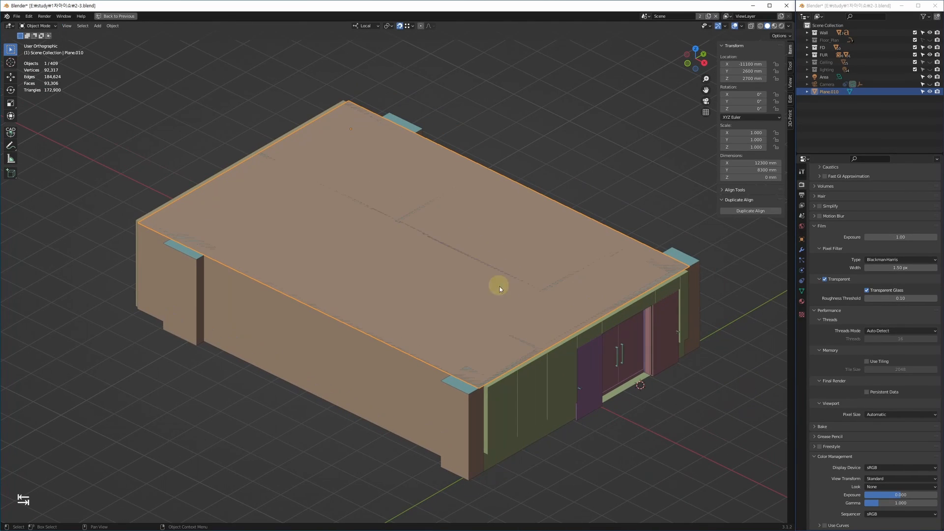
pyautogui.moveTo(557, 400); pyautogui.dragTo(435, 298, button='middle')
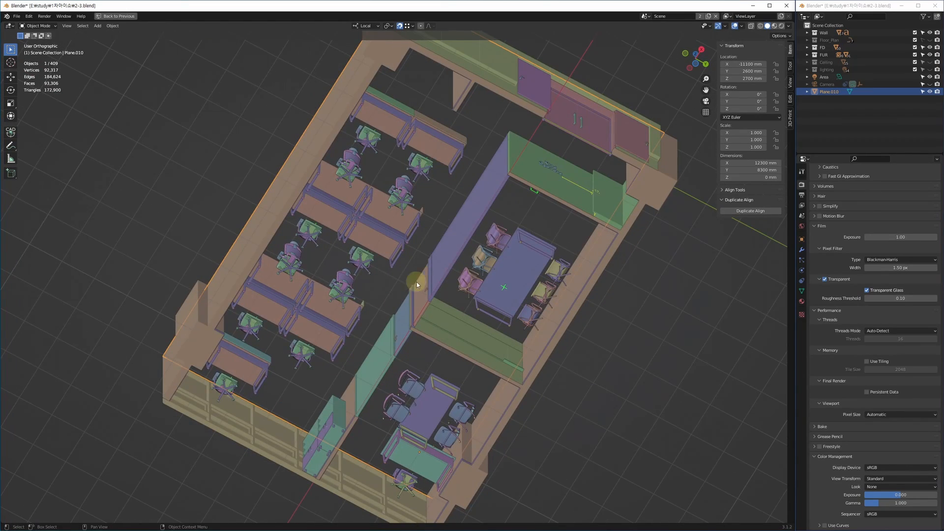
pyautogui.moveTo(467, 232); pyautogui.dragTo(444, 327, button='middle')
pyautogui.click(444, 326)
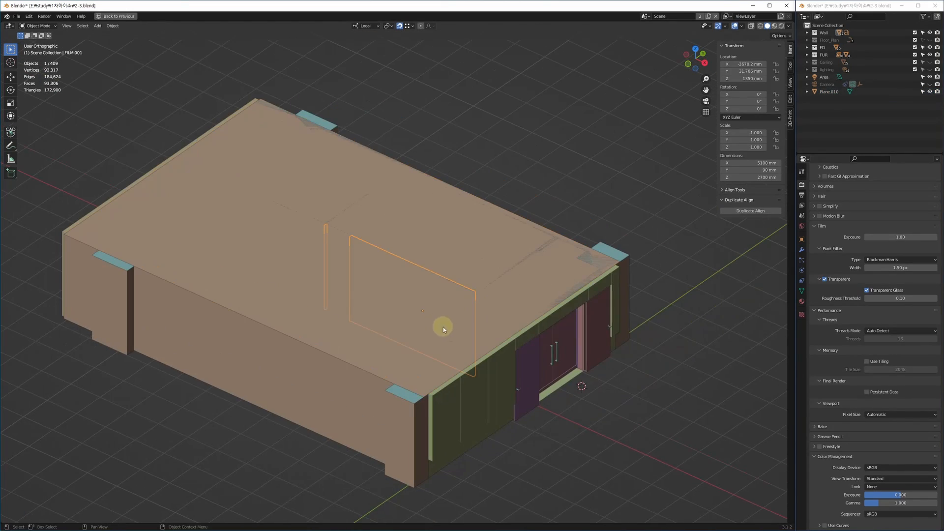
pyautogui.click(524, 293)
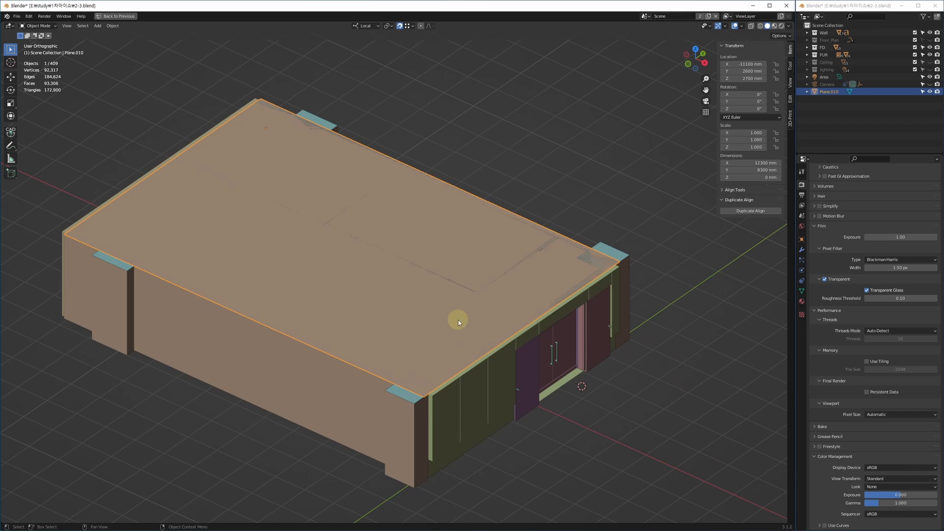
pyautogui.keyDown('shift'); pyautogui.moveTo(513, 305); pyautogui.dragTo(448, 294, button='middle'); pyautogui.keyUp('shift')
pyautogui.keyDown('shift'); pyautogui.moveTo(565, 289); pyautogui.dragTo(337, 270, button='middle'); pyautogui.keyUp('shift')
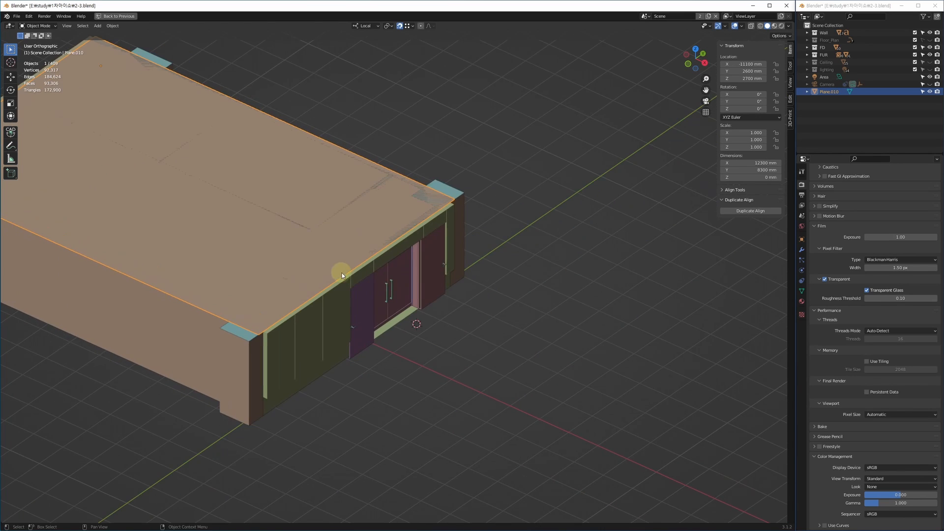
# Step: Place the 3D cursor outside the front entrance and add a second 2000 mm plane there
pyautogui.keyDown('shift'); pyautogui.rightClick(508, 347); pyautogui.keyUp('shift')
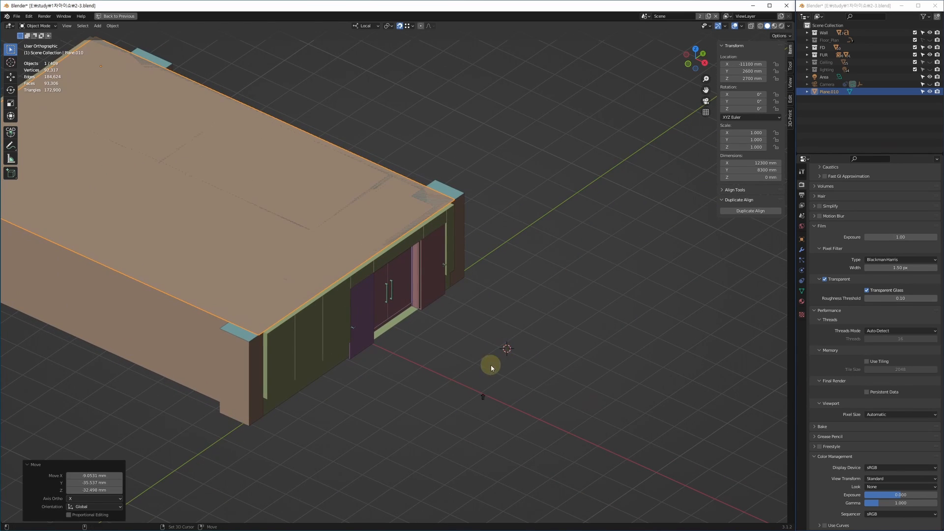
pyautogui.hotkey('shift', 'a')
pyautogui.moveTo(495, 352)
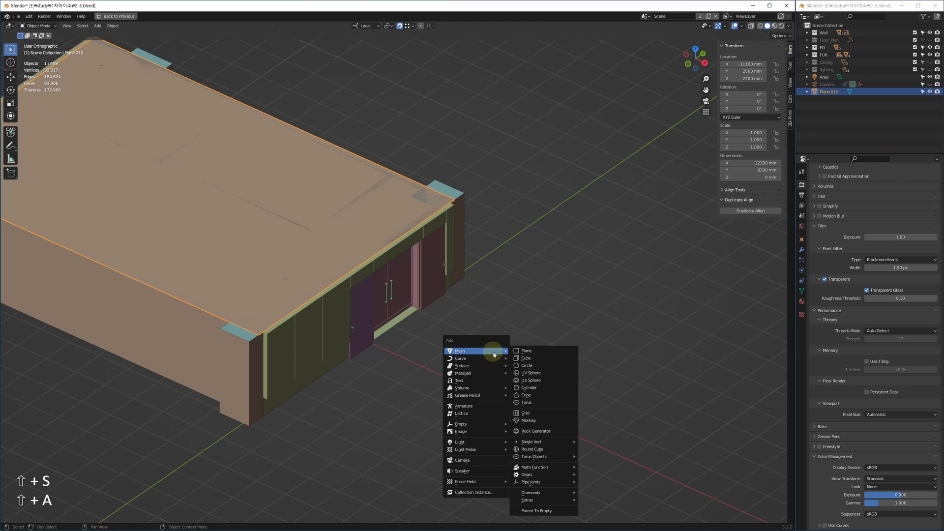
pyautogui.click(532, 354)
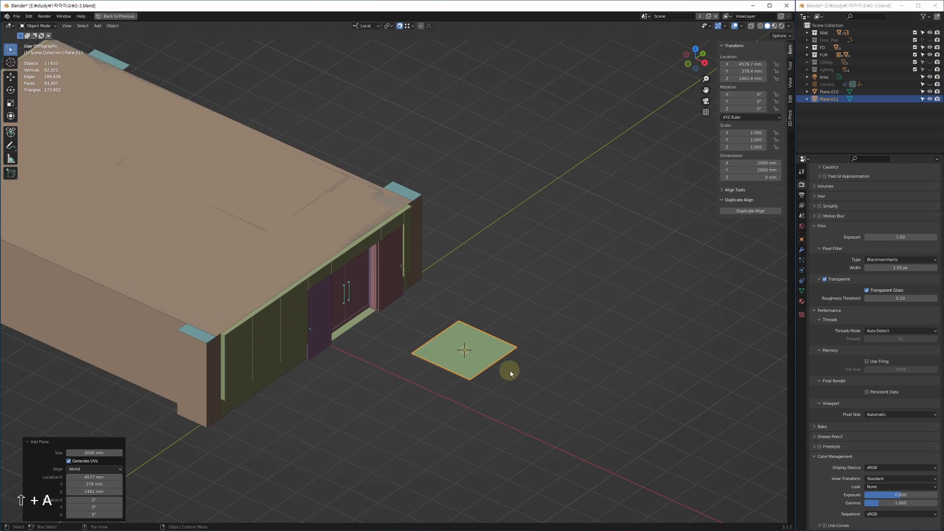
pyautogui.press('z')
pyautogui.moveTo(449, 385); pyautogui.dragTo(481, 363, button='middle')
pyautogui.scroll(-10, 486, 381)
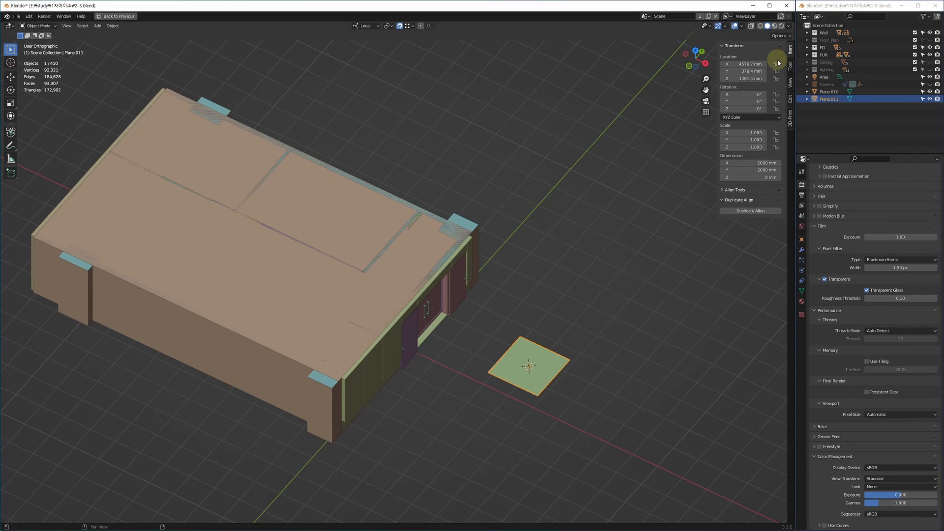
# Step: Turn on the Face Orientation overlay, examine the face directions around the building, and turn the overlay off again
pyautogui.click(351, 297)
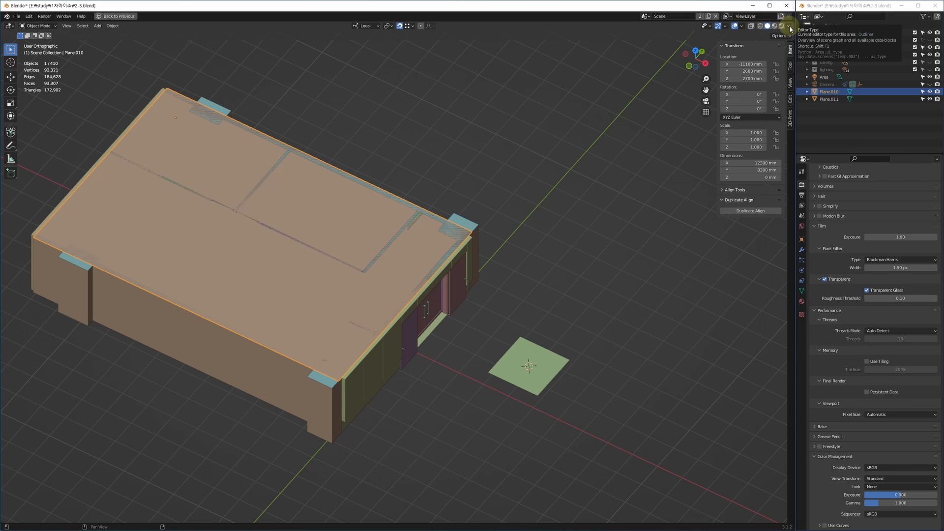
pyautogui.click(742, 26)
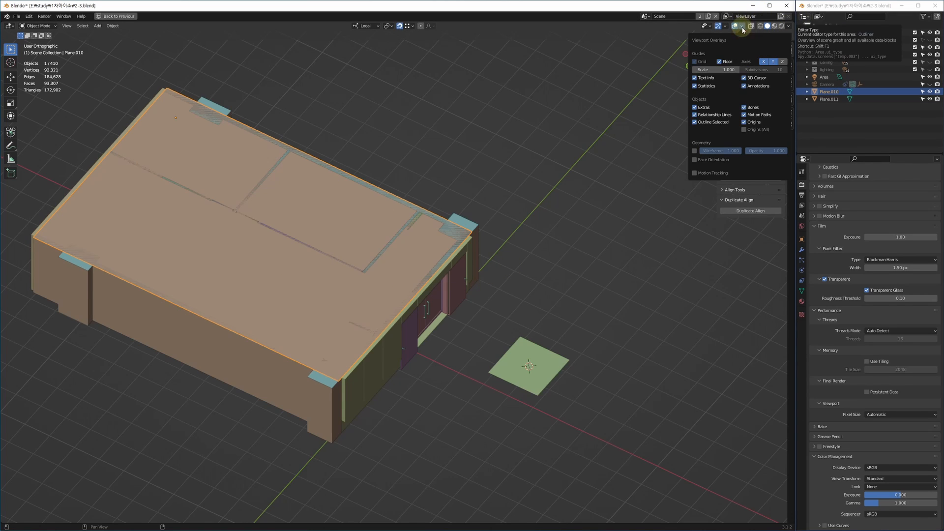
pyautogui.click(695, 160)
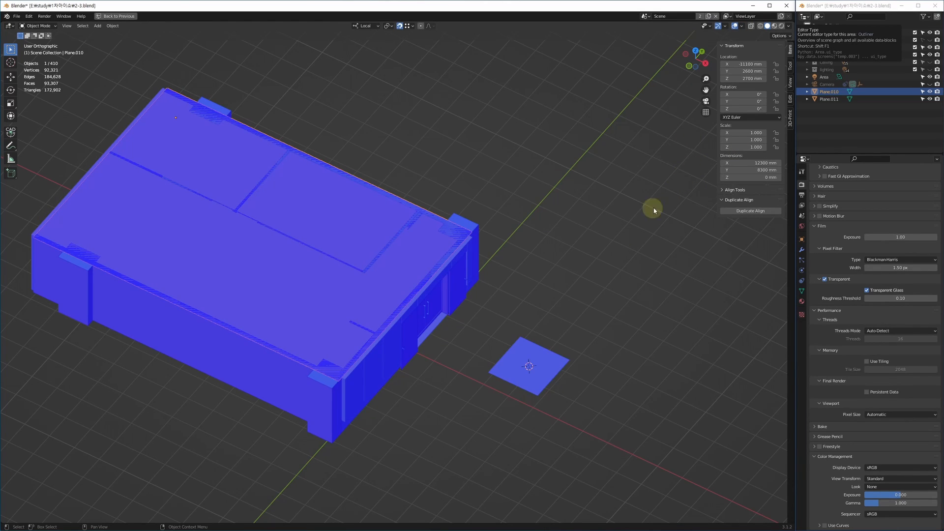
pyautogui.keyDown('alt'); pyautogui.moveTo(510, 375); pyautogui.dragTo(480, 353); pyautogui.keyUp('alt')
pyautogui.click(262, 396)
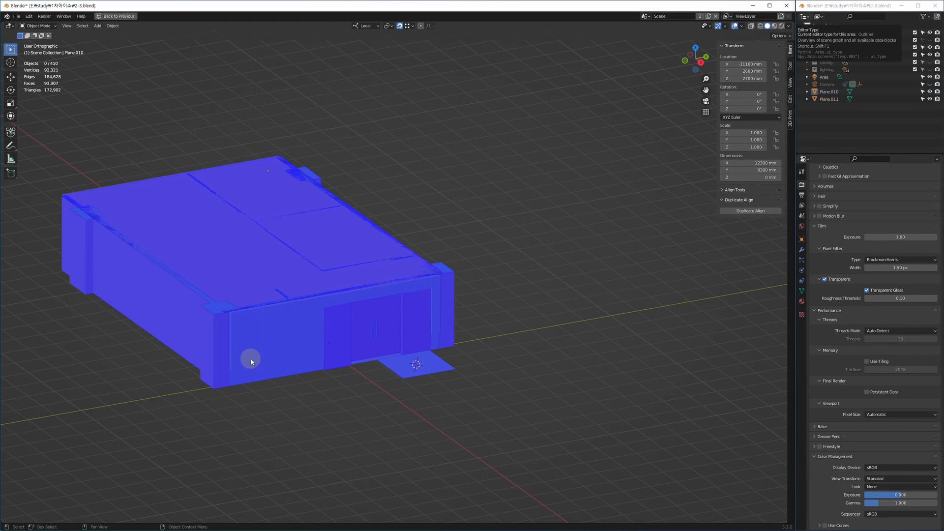
pyautogui.click(243, 359)
pyautogui.click(271, 417)
pyautogui.click(741, 26)
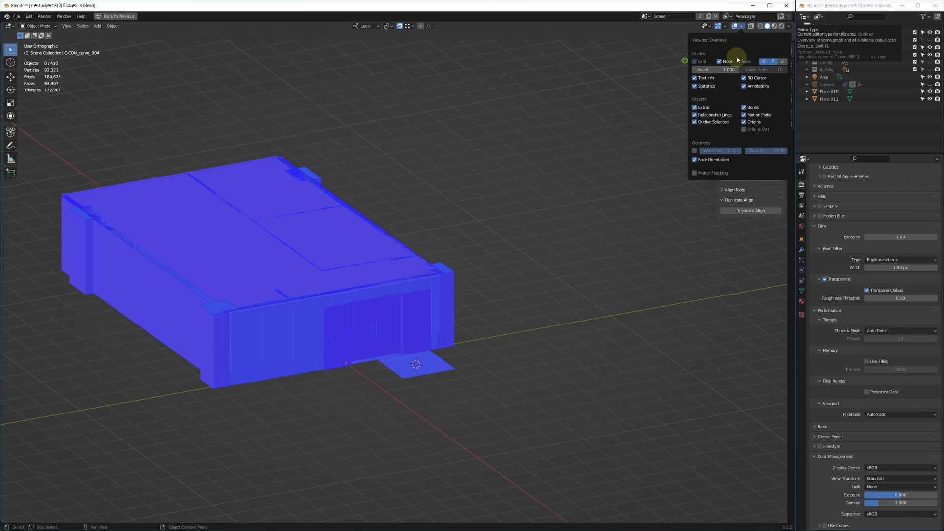
pyautogui.click(701, 160)
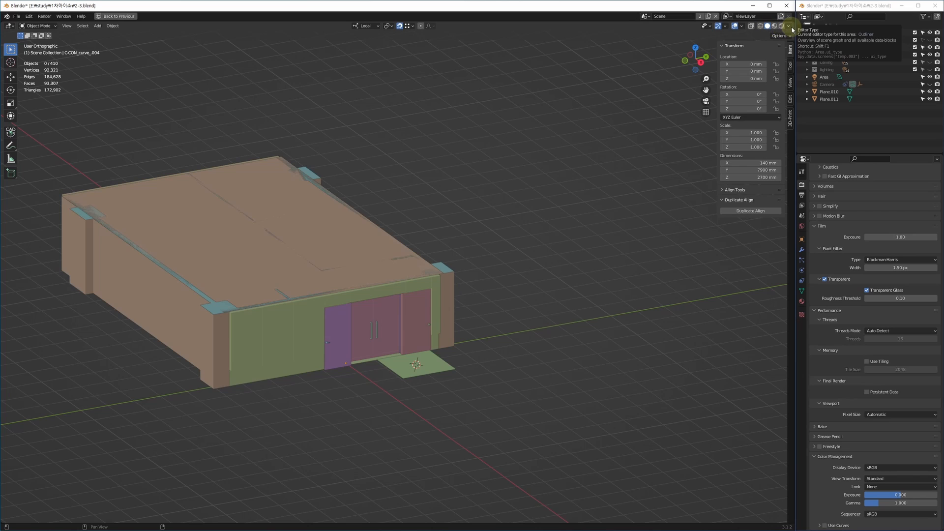
# Step: Turn off Backface Culling in the solid viewport shading options
pyautogui.click(789, 26)
pyautogui.click(789, 27)
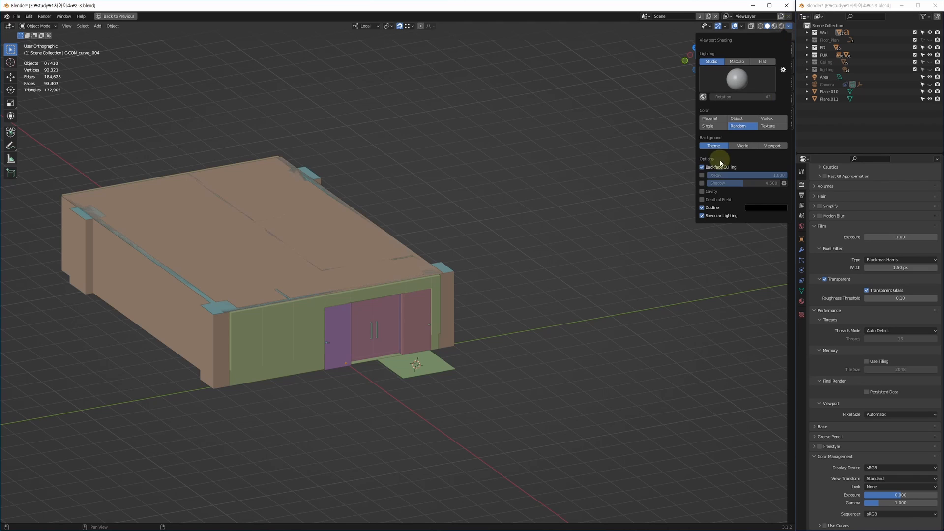
pyautogui.click(716, 169)
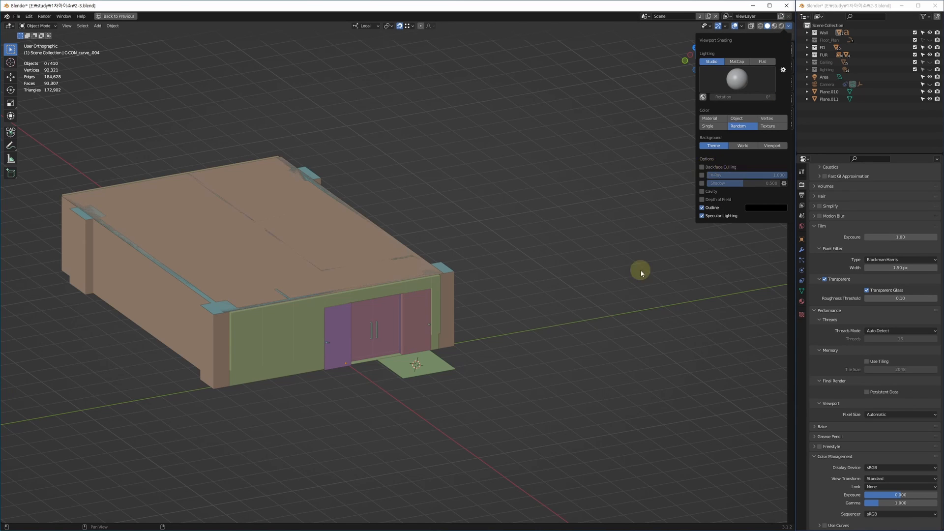
# Step: Turn Backface Culling back on in the viewport shading options and compare both planes from below and above
pyautogui.moveTo(490, 381)
pyautogui.mouseDown(button='middle')
pyautogui.moveTo(449, 379)
pyautogui.moveTo(467, 345)
pyautogui.mouseUp(button='middle')
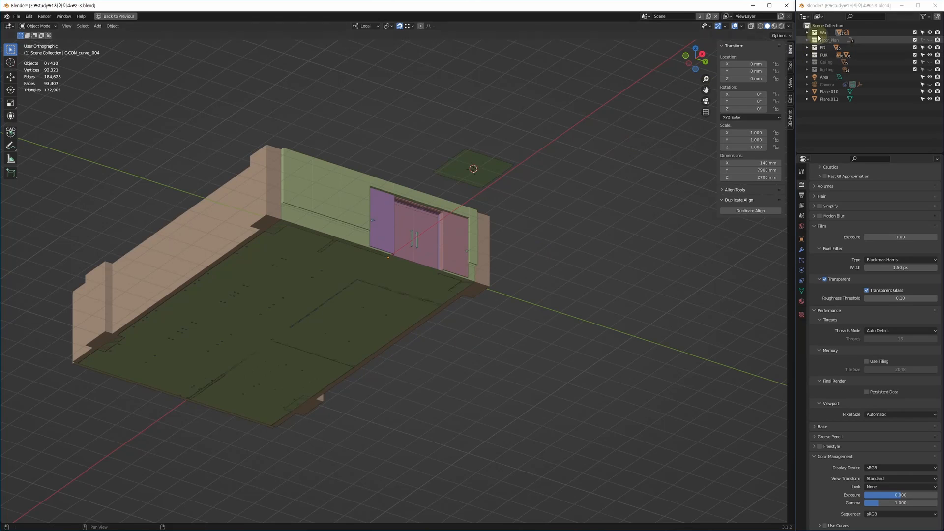
pyautogui.click(790, 27)
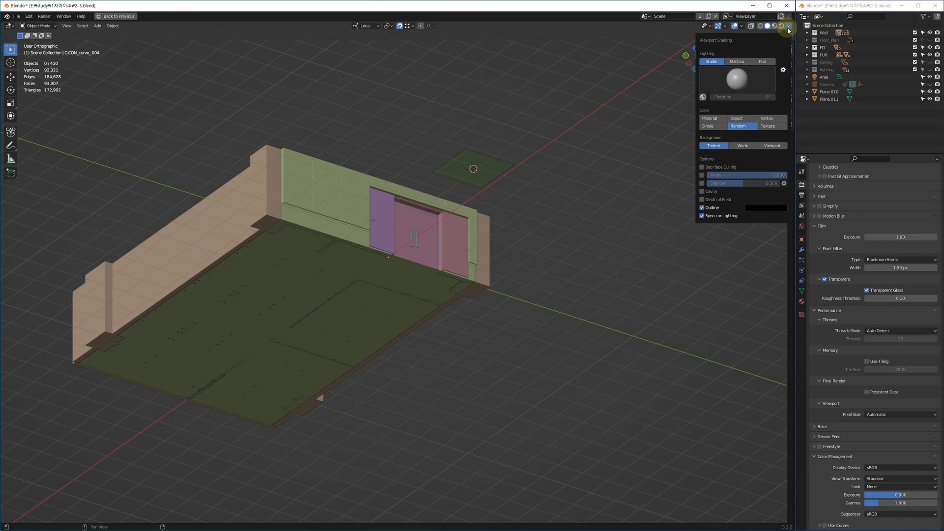
pyautogui.click(707, 170)
pyautogui.keyDown('alt'); pyautogui.moveTo(449, 205); pyautogui.dragTo(517, 246, button='middle'); pyautogui.keyUp('alt')
pyautogui.moveTo(524, 255); pyautogui.dragTo(530, 144, button='middle')
pyautogui.keyDown('alt'); pyautogui.moveTo(529, 250); pyautogui.dragTo(522, 209, button='middle'); pyautogui.keyUp('alt')
pyautogui.moveTo(355, 187); pyautogui.dragTo(390, 299, button='middle')
# Step: Delete the small test plane outside the front entrance
pyautogui.click(389, 293)
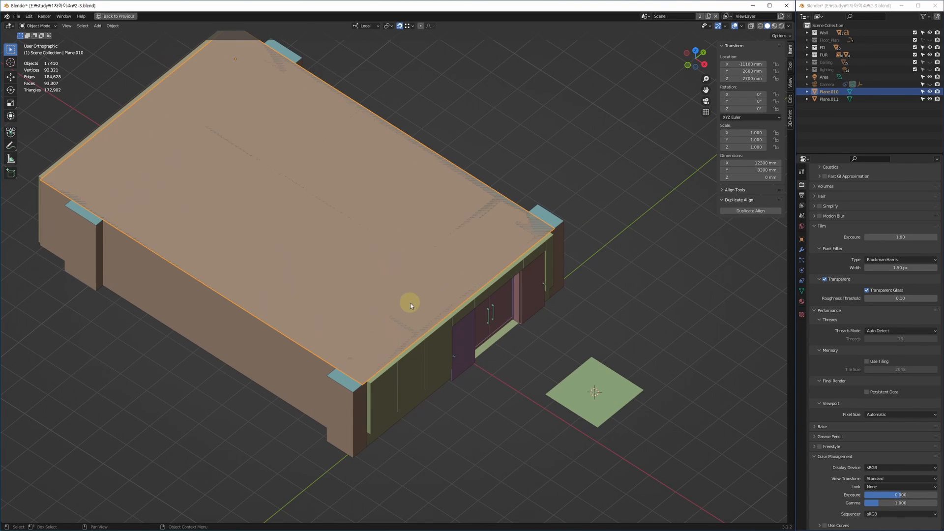
pyautogui.moveTo(440, 267); pyautogui.dragTo(365, 345, button='middle')
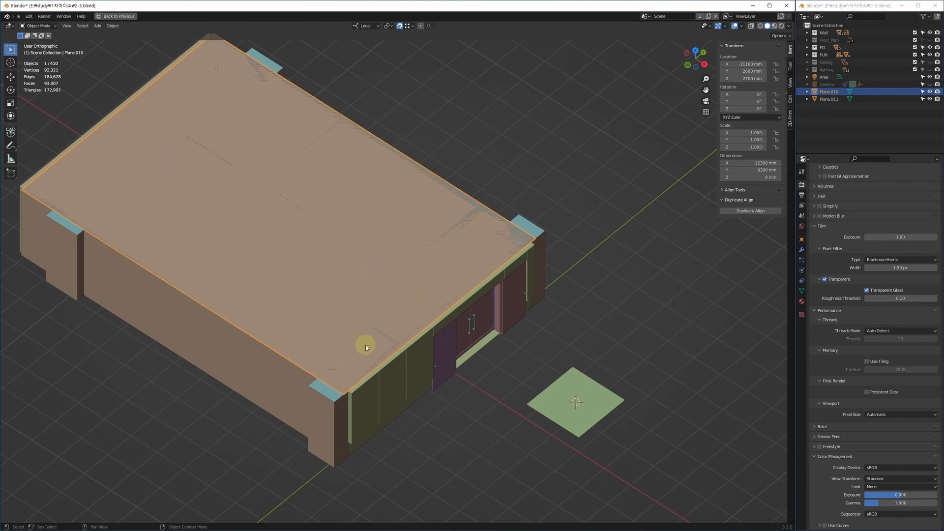
pyautogui.moveTo(437, 270); pyautogui.dragTo(378, 314, button='middle')
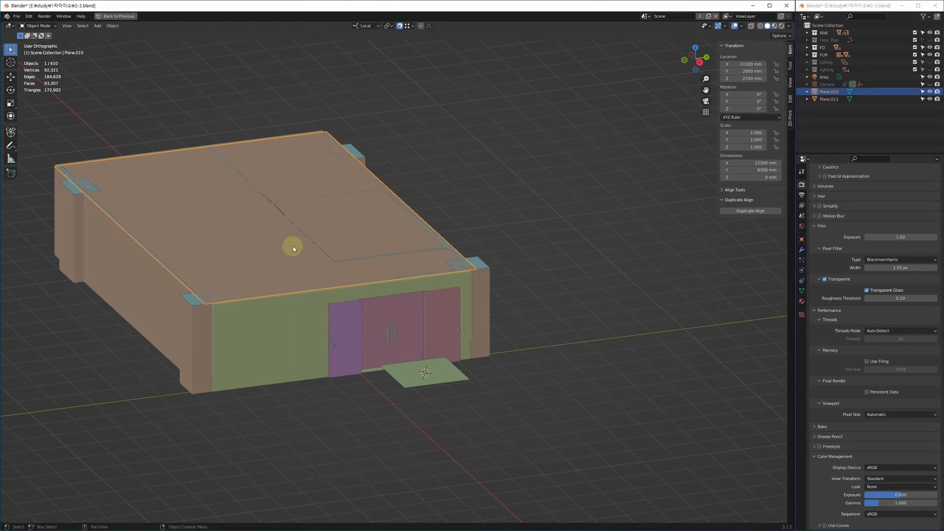
pyautogui.moveTo(293, 249); pyautogui.dragTo(400, 308, button='middle')
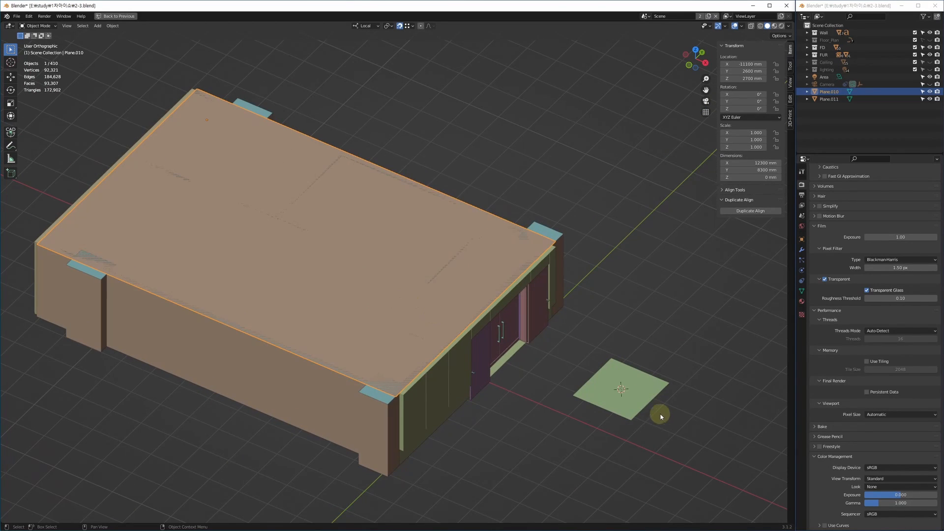
pyautogui.click(634, 402)
pyautogui.press('Delete')
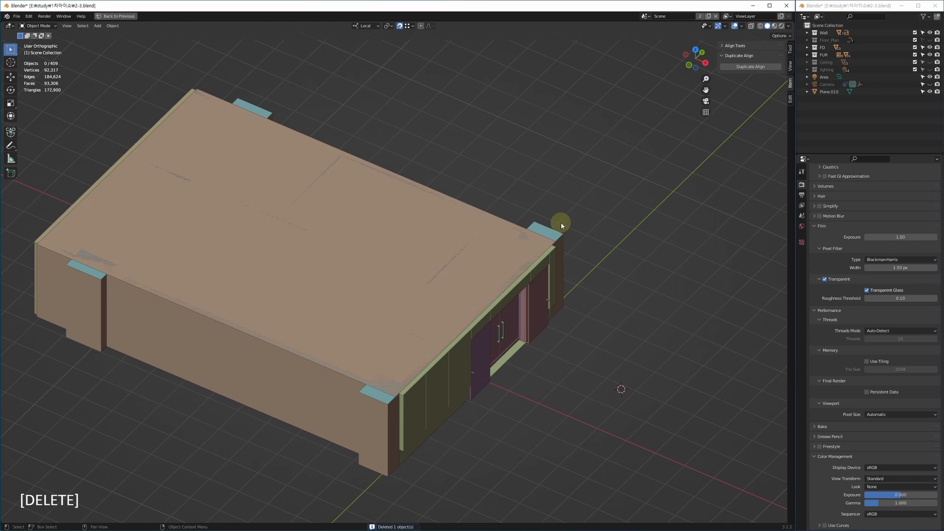
# Step: Flip the normals of the large ceiling plane's face, then return to Object Mode and deselect everything
pyautogui.click(396, 220)
pyautogui.moveTo(415, 283); pyautogui.dragTo(434, 275, button='middle')
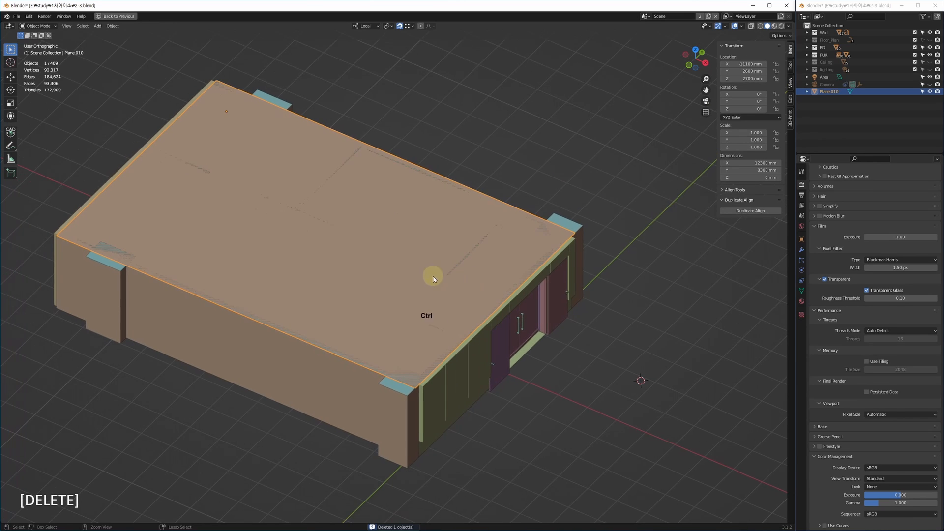
pyautogui.scroll(1, 434, 276)
pyautogui.press('3')
pyautogui.hotkey('ctrl', 'a')
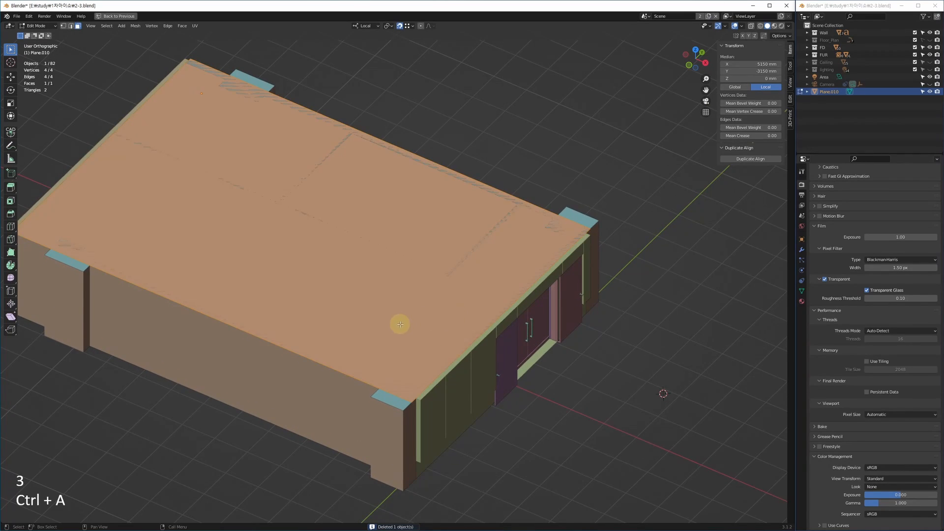
pyautogui.keyDown('shift'); pyautogui.moveTo(401, 323); pyautogui.dragTo(422, 323, button='middle'); pyautogui.keyUp('shift')
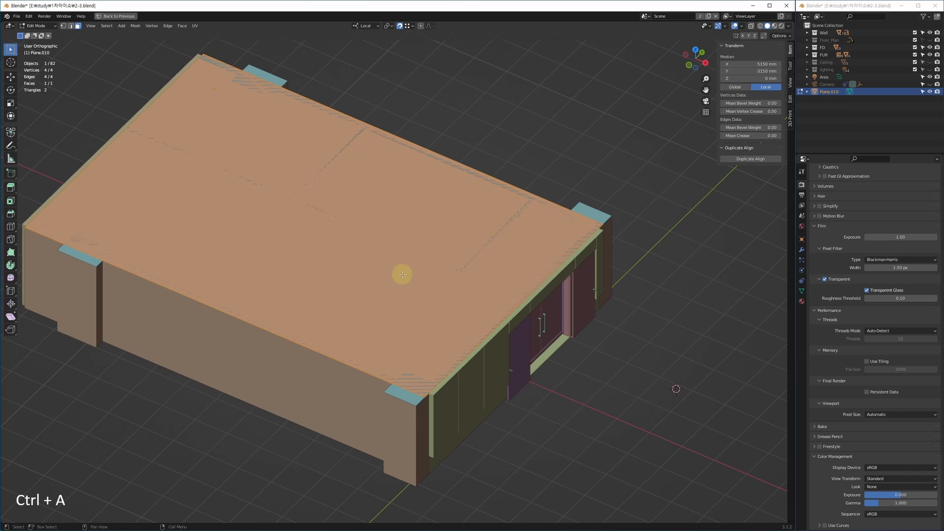
pyautogui.keyDown('shift'); pyautogui.moveTo(444, 279); pyautogui.dragTo(422, 293, button='middle'); pyautogui.keyUp('shift')
pyautogui.hotkey('alt', 'n')
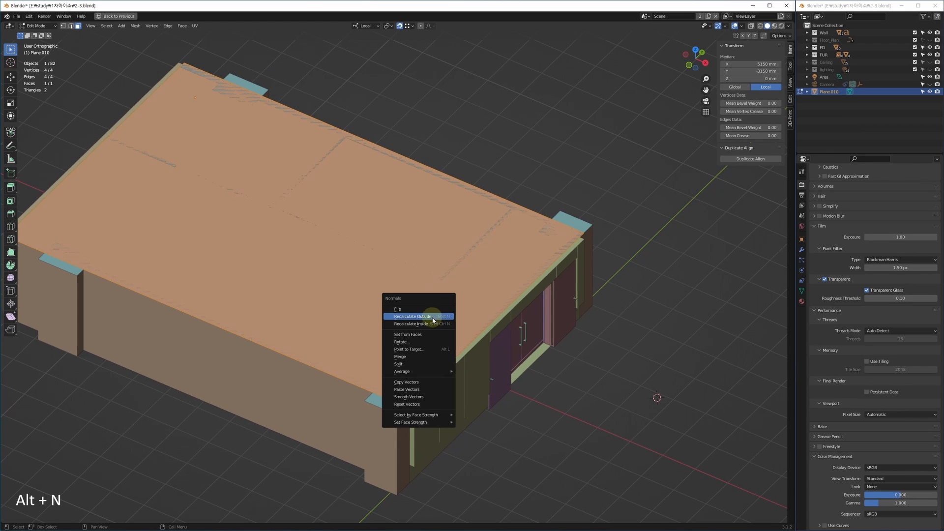
pyautogui.click(442, 309)
pyautogui.keyDown('shift'); pyautogui.moveTo(461, 302); pyautogui.dragTo(453, 305, button='middle'); pyautogui.keyUp('shift')
pyautogui.press('Tab')
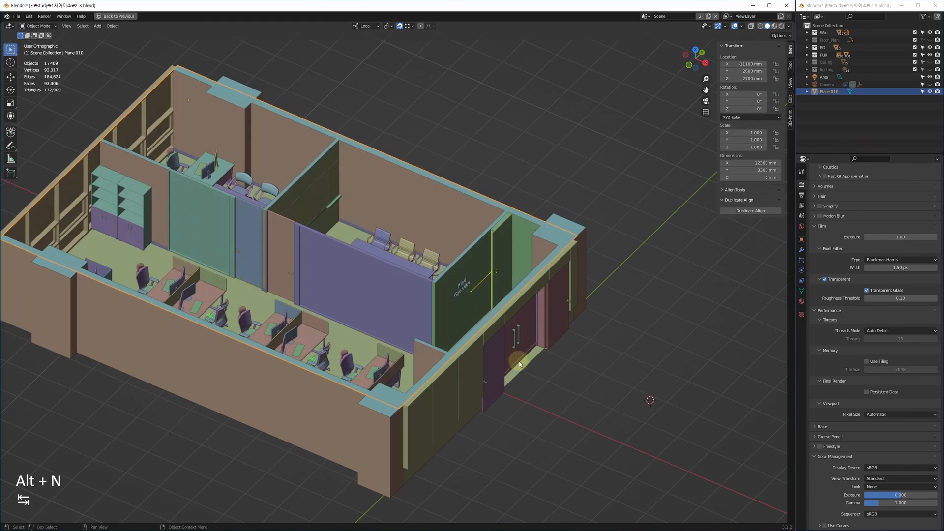
pyautogui.hotkey('alt', 'a')
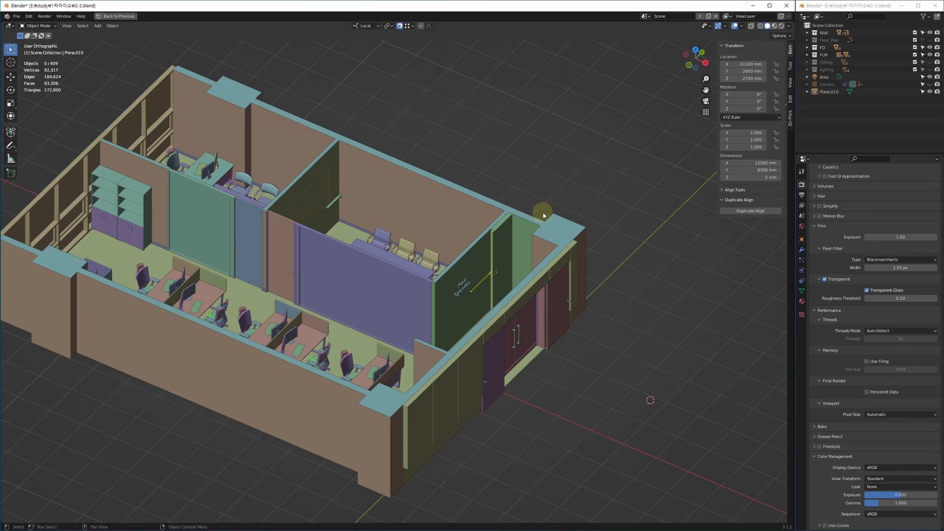
# Step: Move the ceiling plane about 17482 mm along the X axis, out of the building past the front entrance
pyautogui.click(533, 219)
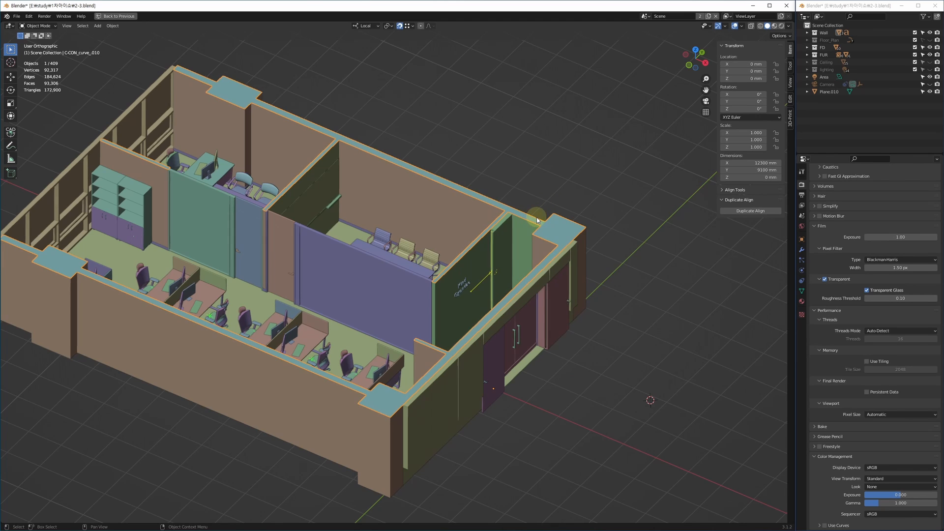
pyautogui.click(561, 201)
pyautogui.moveTo(553, 337); pyautogui.dragTo(487, 296, button='middle')
pyautogui.click(319, 182)
pyautogui.moveTo(369, 241); pyautogui.dragTo(320, 280, button='middle')
pyautogui.scroll(-4, 424, 286)
pyautogui.press('g')
pyautogui.press('f')
pyautogui.click(690, 345)
pyautogui.press('q')
pyautogui.moveTo(630, 362); pyautogui.dragTo(519, 372, button='middle')
pyautogui.moveTo(388, 204); pyautogui.dragTo(386, 261, button='middle')
# Step: Switch to the Shading workspace and inspect the ceiling plane's surface and tile texture up close
pyautogui.hotkey('alt', 'w')
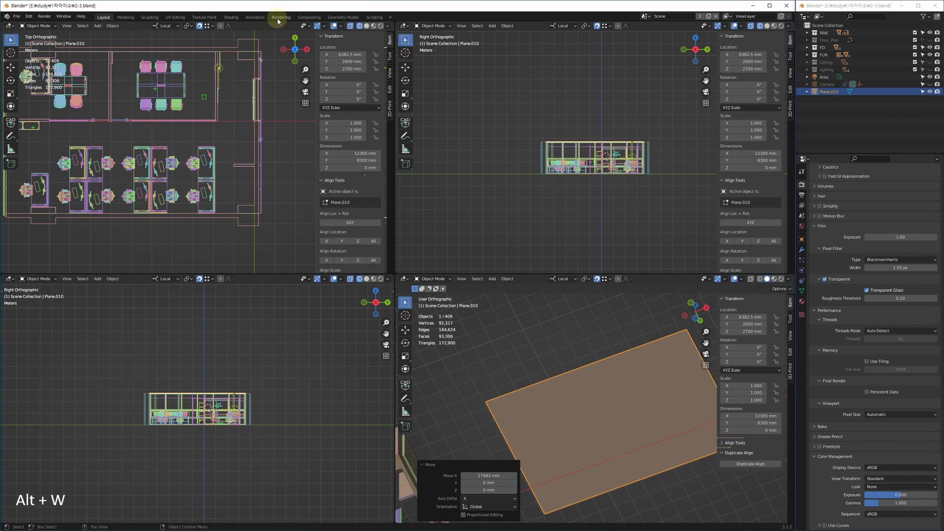
pyautogui.click(231, 17)
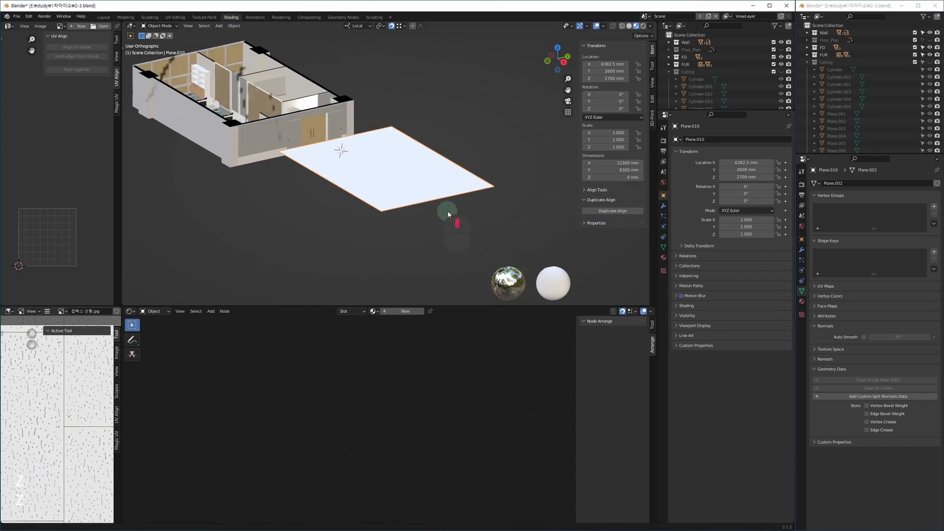
pyautogui.moveTo(448, 210); pyautogui.dragTo(406, 253, button='middle')
pyautogui.hotkey('alt', 'q')
pyautogui.press('z')
pyautogui.scroll(8, 458, 205)
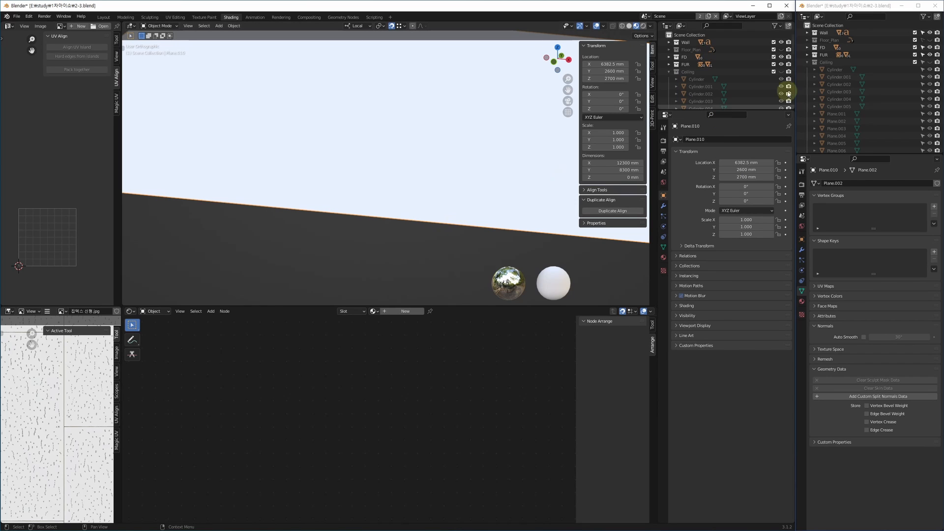
pyautogui.scroll(-8, 403, 220)
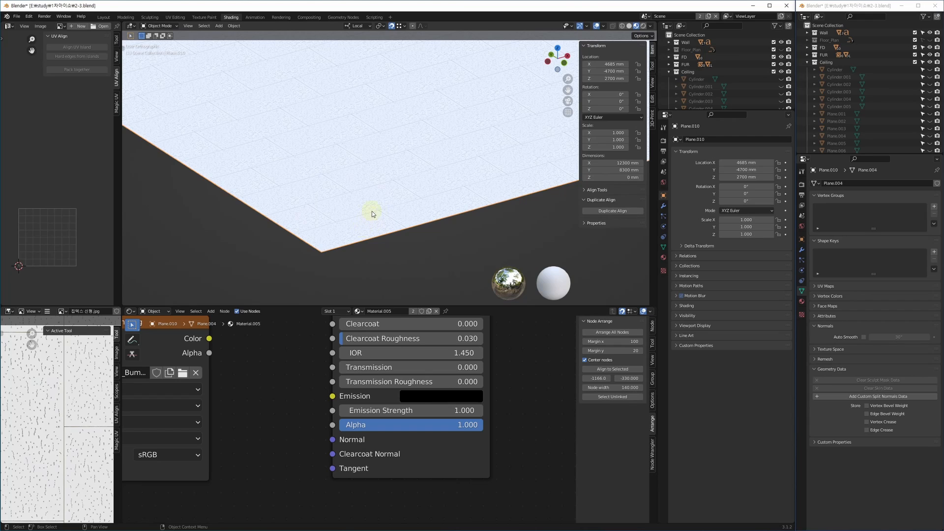
pyautogui.moveTo(372, 211); pyautogui.dragTo(357, 188, button='middle')
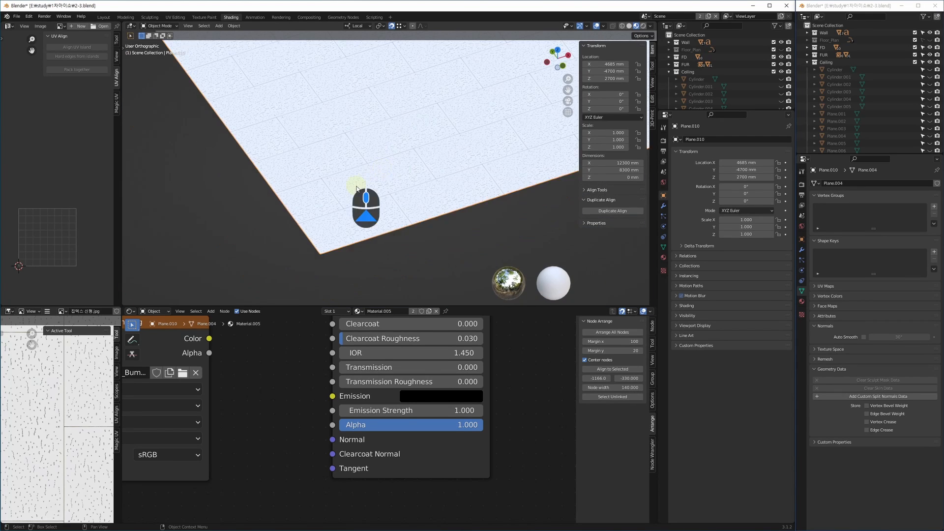
pyautogui.scroll(3, 357, 188)
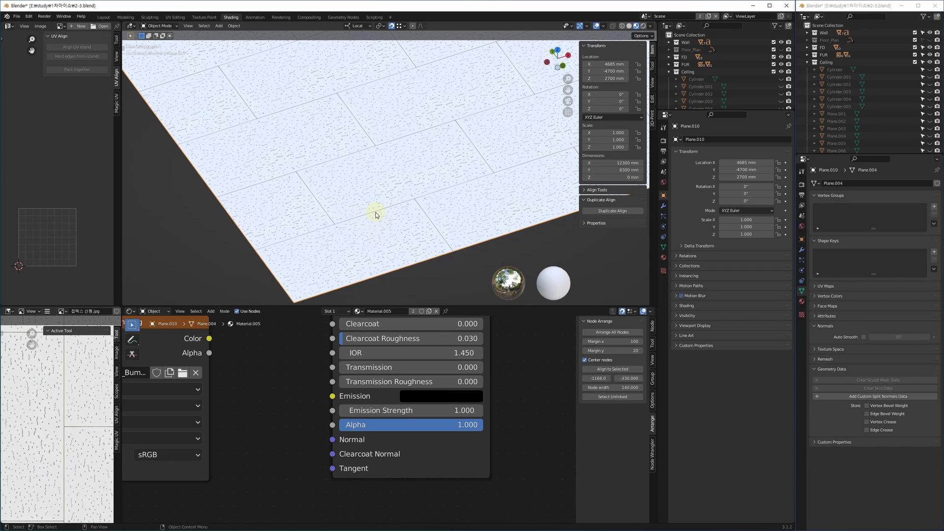
# Step: Maximize the shader node editor and select the coordinate, mapping, math and image texture nodes of the ceiling material
pyautogui.scroll(-3, 502, 390)
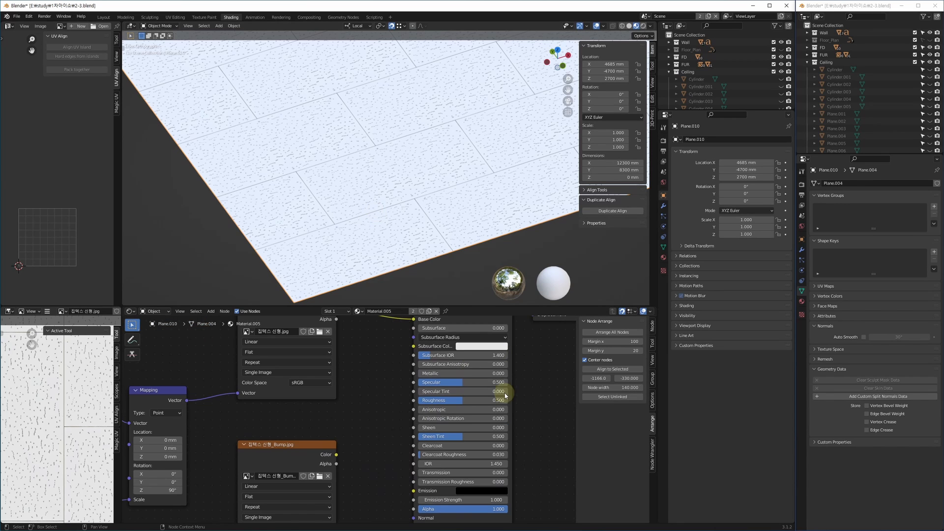
pyautogui.scroll(-2, 408, 418)
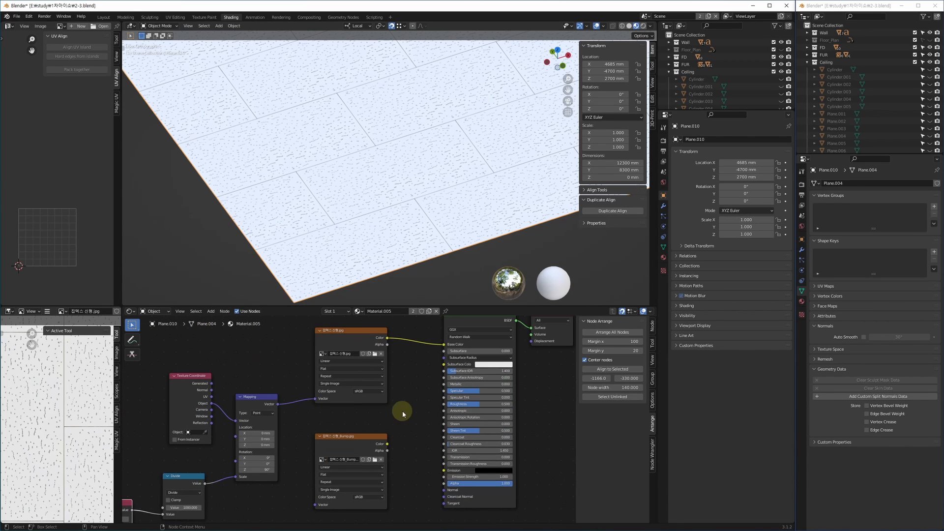
pyautogui.hotkey('alt', 'w')
pyautogui.scroll(-2, 492, 366)
pyautogui.moveTo(482, 344); pyautogui.dragTo(497, 312, button='middle')
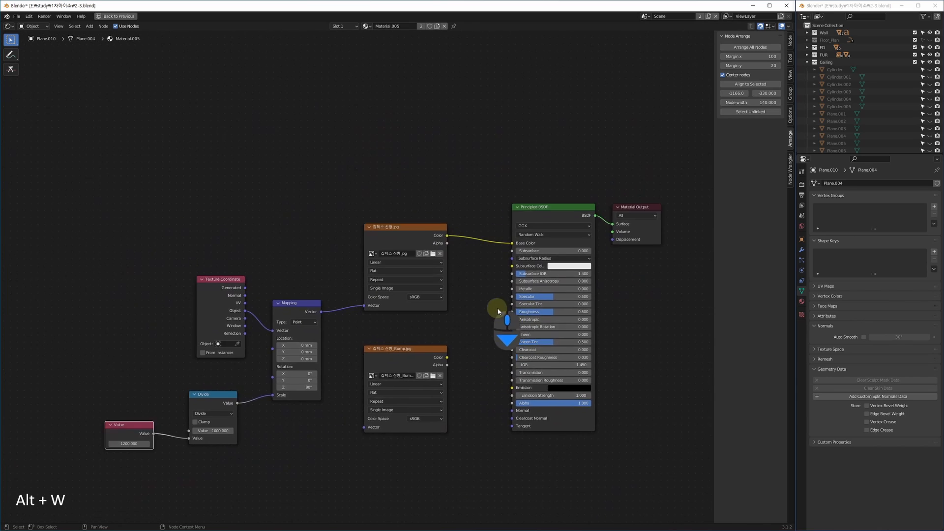
pyautogui.scroll(2, 501, 290)
pyautogui.moveTo(450, 266); pyautogui.dragTo(527, 179, button='middle')
pyautogui.moveTo(543, 70); pyautogui.dragTo(261, 373)
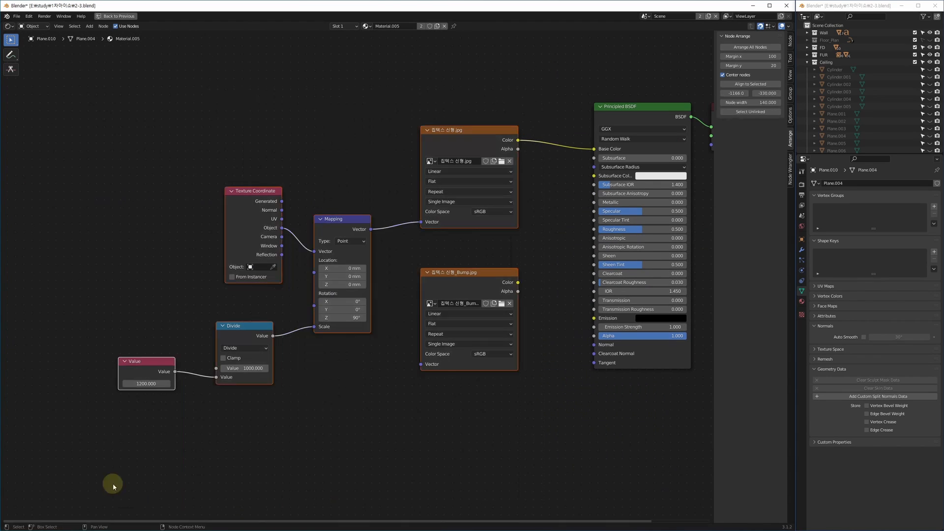
# Step: Move the bump image texture node below the others and shift the coordinate and mapping group up beside the colour image texture
pyautogui.moveTo(435, 295); pyautogui.dragTo(342, 440)
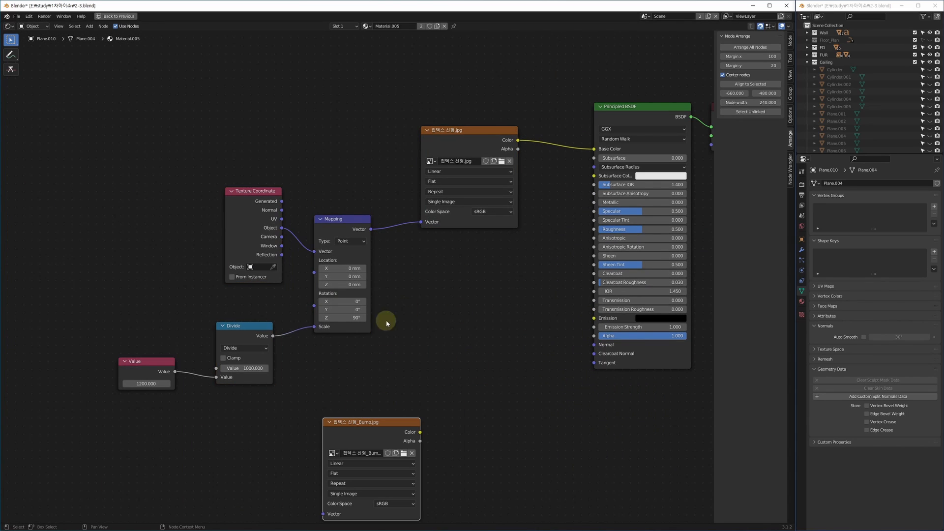
pyautogui.moveTo(348, 386); pyautogui.dragTo(125, 209)
pyautogui.moveTo(342, 230); pyautogui.dragTo(367, 123)
pyautogui.moveTo(370, 128); pyautogui.dragTo(370, 128)
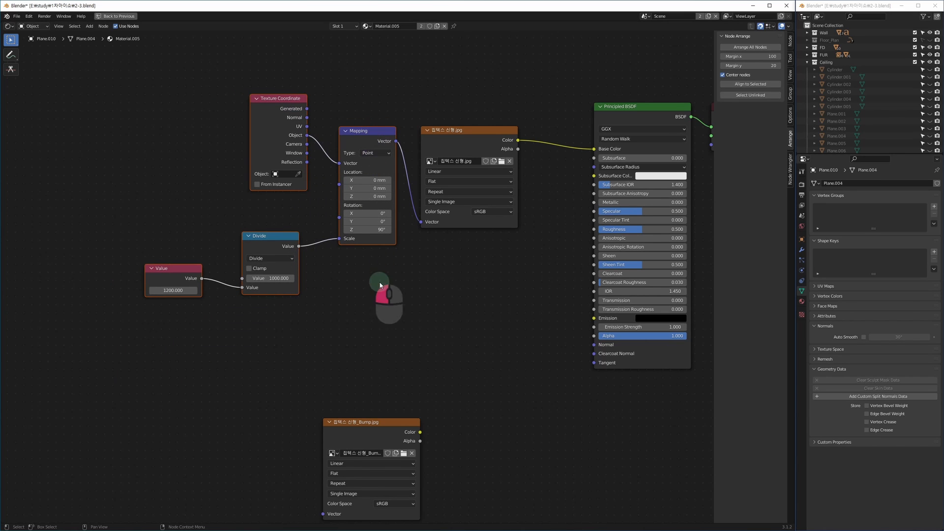
# Step: Move the Value and Divide nodes up so that Divide sits directly below the Texture Coordinate node
pyautogui.moveTo(380, 282); pyautogui.dragTo(196, 163)
pyautogui.moveTo(310, 213); pyautogui.dragTo(160, 316)
pyautogui.moveTo(273, 237); pyautogui.dragTo(281, 215)
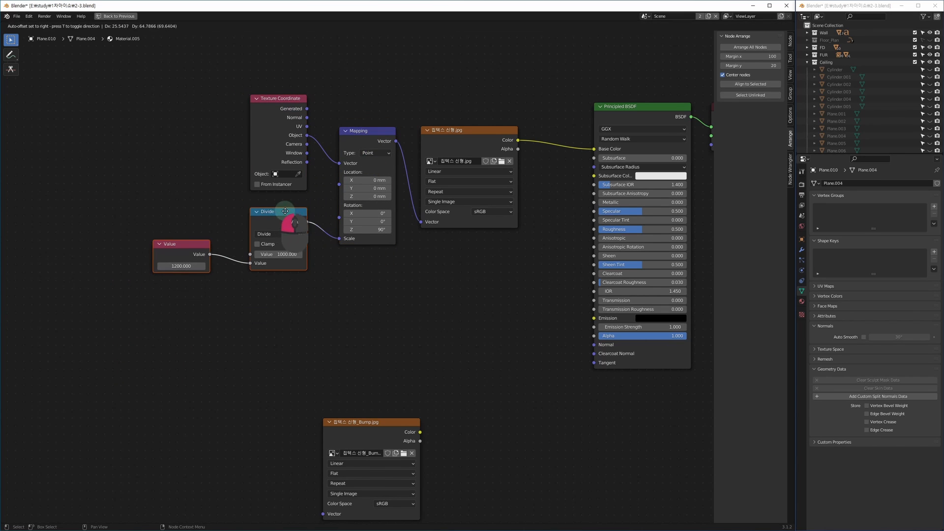
# Step: Select the 집텍스 신형.jpg image texture node and compare its full-size tile image with the pattern on the ceiling plane
pyautogui.moveTo(474, 238); pyautogui.dragTo(390, 274, button='middle')
pyautogui.scroll(2, 477, 223)
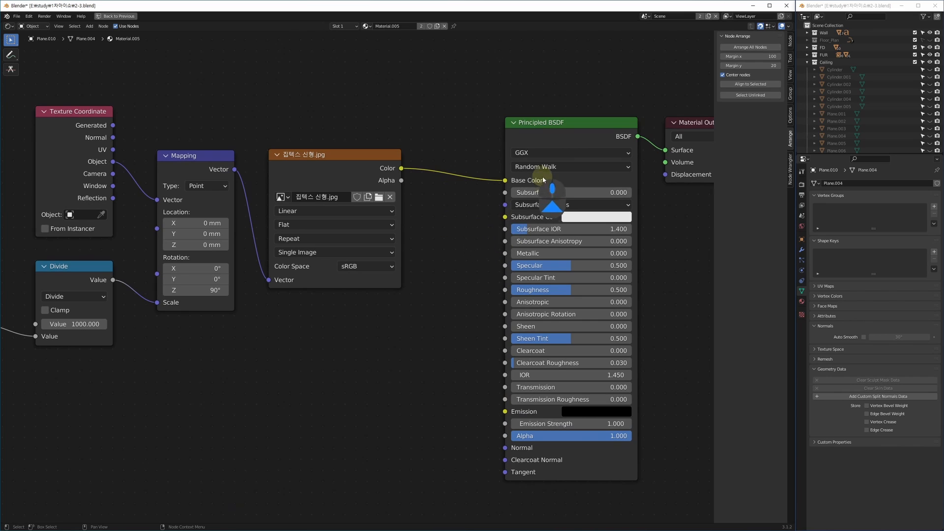
pyautogui.moveTo(339, 157)
pyautogui.mouseDown()
pyautogui.moveTo(350, 129)
pyautogui.moveTo(332, 150)
pyautogui.mouseUp()
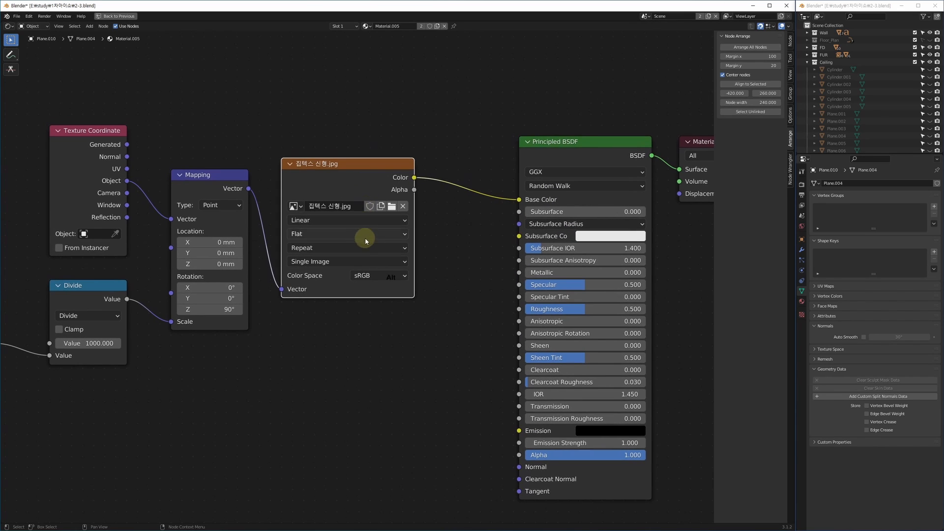
pyautogui.hotkey('alt', 'w')
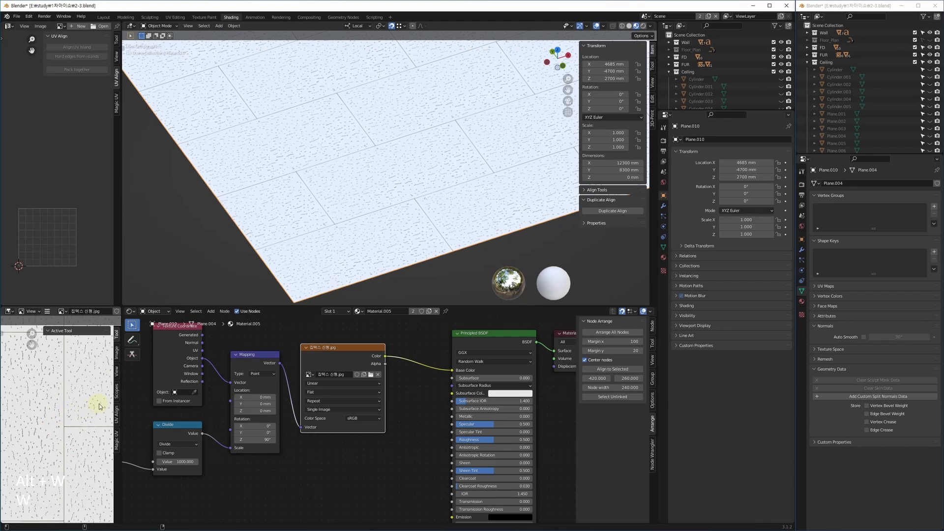
pyautogui.hotkey('alt', 'w')
pyautogui.moveTo(389, 245); pyautogui.dragTo(361, 273, button='middle')
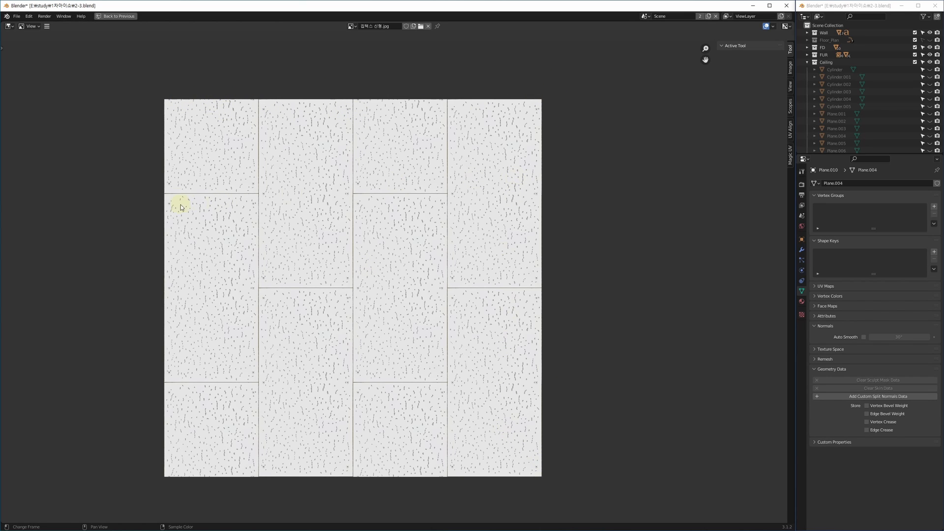
pyautogui.moveTo(450, 275); pyautogui.dragTo(442, 286, button='middle')
pyautogui.hotkey('alt', 'w')
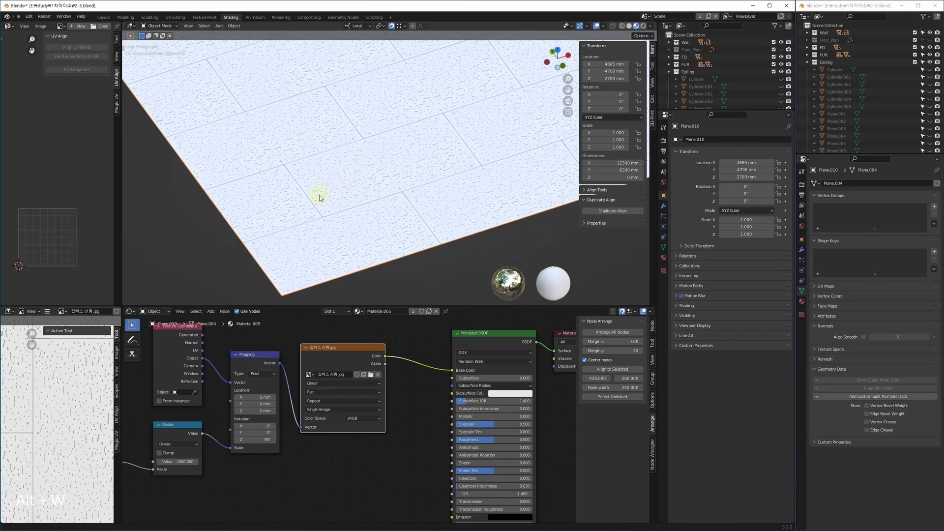
pyautogui.moveTo(319, 199); pyautogui.dragTo(312, 203, button='middle')
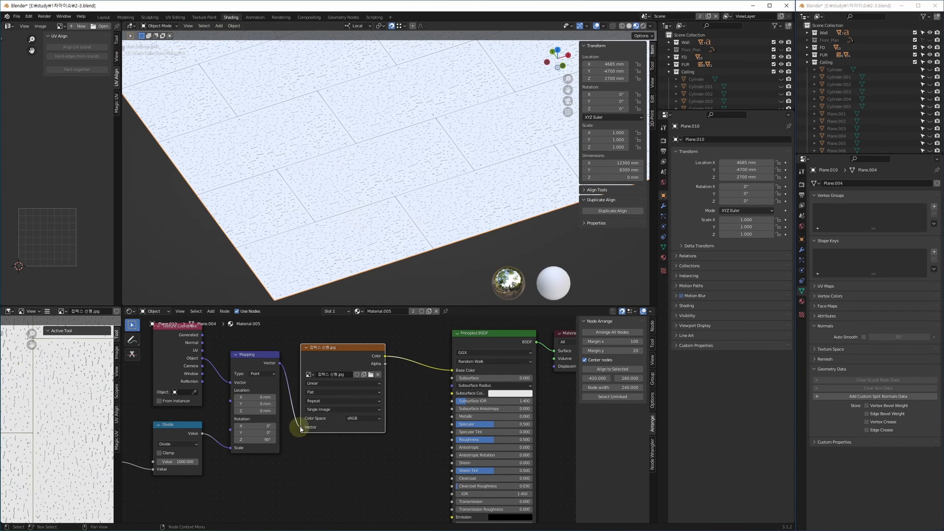
# Step: Raise the Mapping node slightly and move the Texture Coordinate node farther away from it to spread out the node chain
pyautogui.moveTo(301, 429); pyautogui.dragTo(414, 469, button='middle')
pyautogui.moveTo(377, 384); pyautogui.dragTo(377, 361)
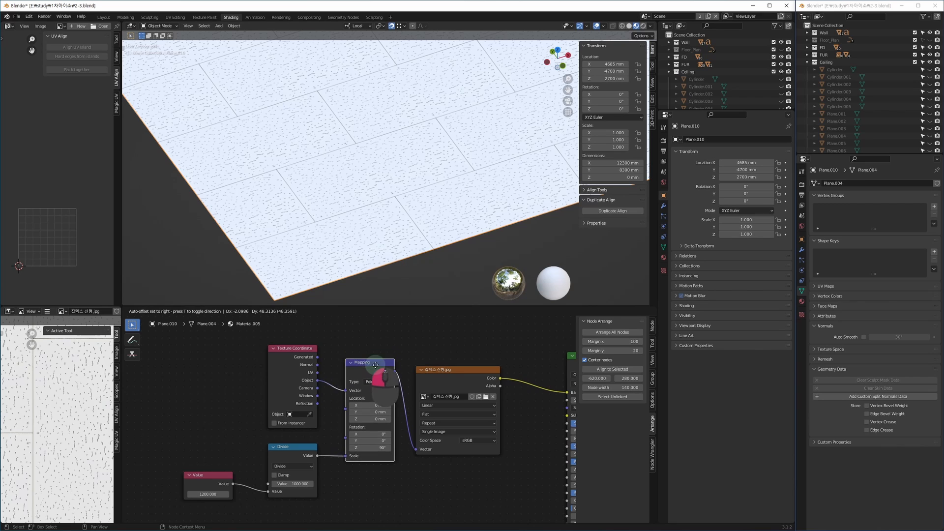
pyautogui.moveTo(299, 355); pyautogui.dragTo(218, 348)
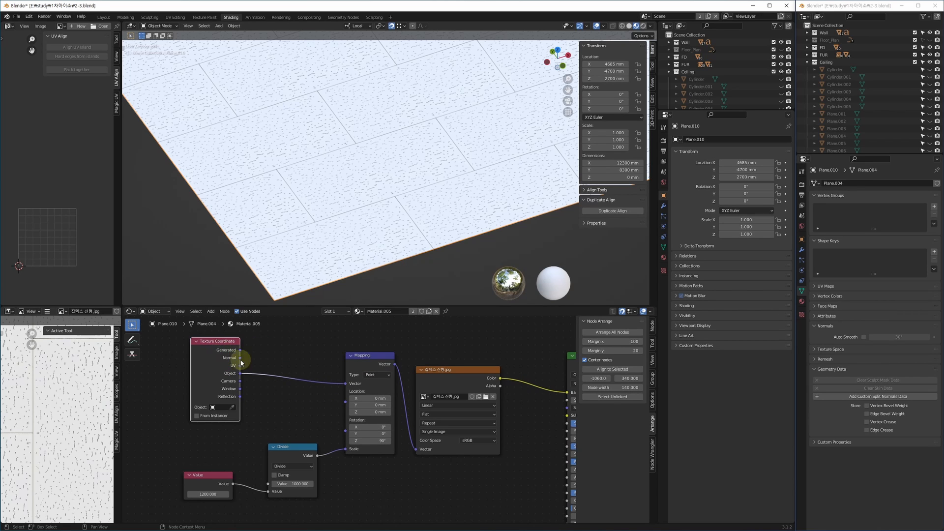
# Step: Check how the Value and Divide nodes feed the Mapping scale and shift the Value node slightly closer to Divide
pyautogui.moveTo(396, 468); pyautogui.dragTo(382, 431, button='middle')
pyautogui.scroll(6, 358, 416)
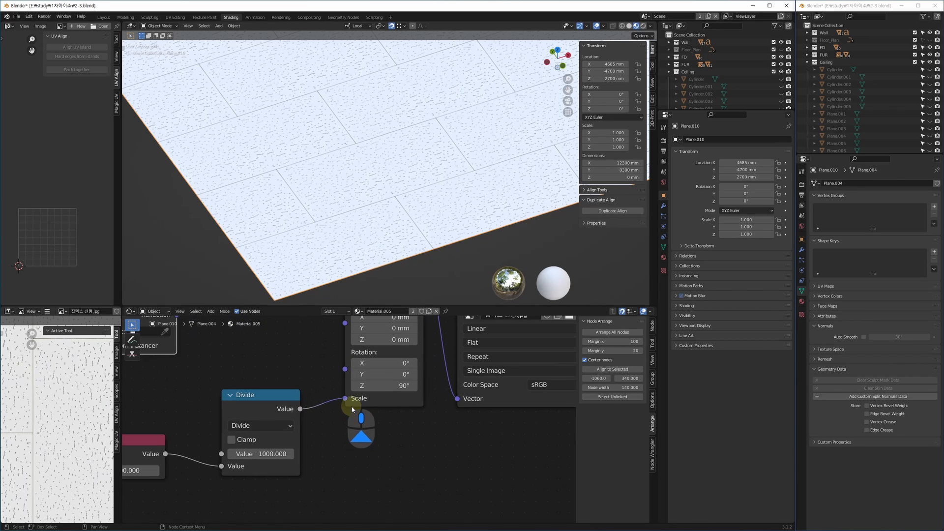
pyautogui.moveTo(346, 399)
pyautogui.mouseDown()
pyautogui.moveTo(330, 431)
pyautogui.moveTo(305, 418)
pyautogui.moveTo(350, 432)
pyautogui.moveTo(346, 416)
pyautogui.mouseUp()
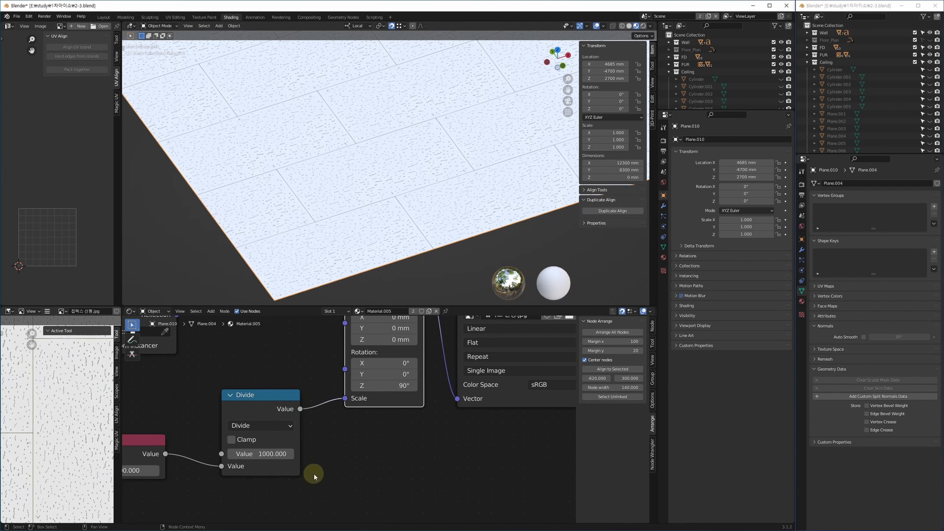
pyautogui.moveTo(312, 474); pyautogui.dragTo(443, 436, button='middle')
pyautogui.click(264, 443)
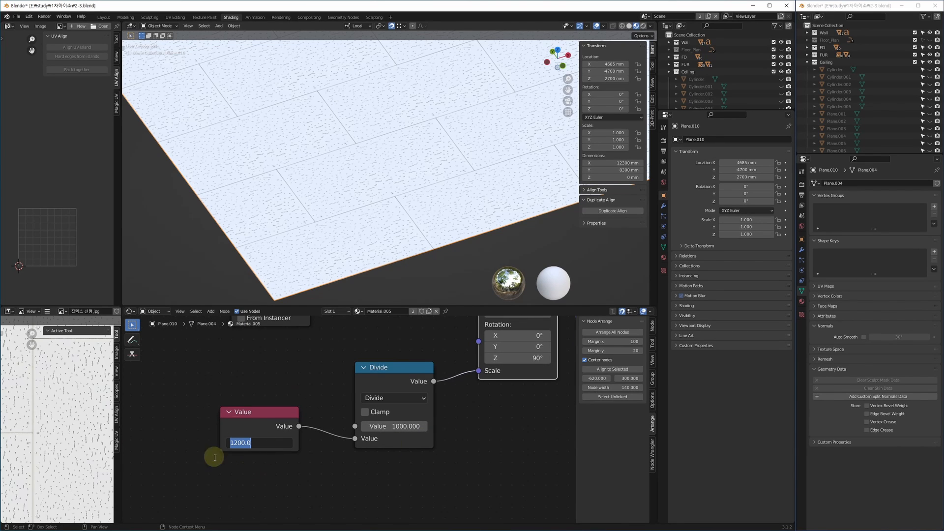
pyautogui.click(283, 473)
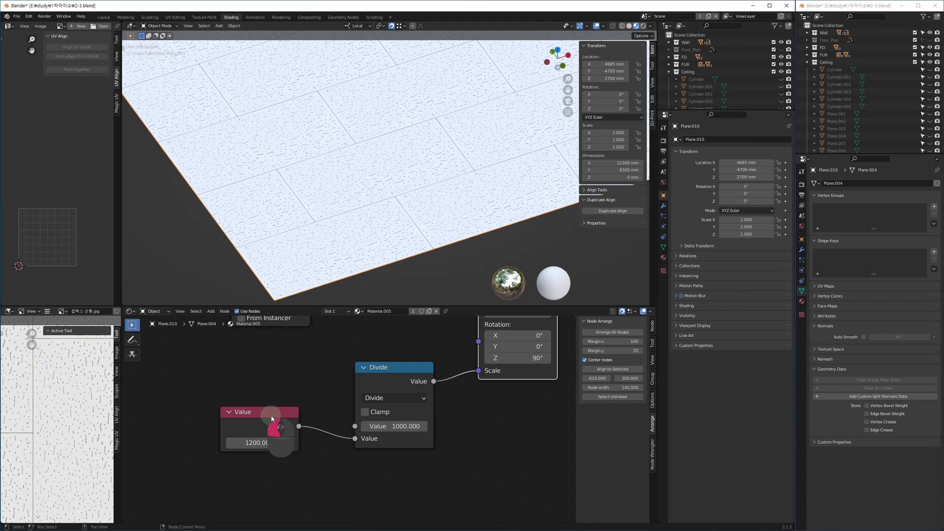
pyautogui.moveTo(272, 412); pyautogui.dragTo(283, 412)
# Step: Add a second Value node beside the existing one and delete it again
pyautogui.hotkey('shift', 'a')
pyautogui.click(262, 377)
pyautogui.write('value')
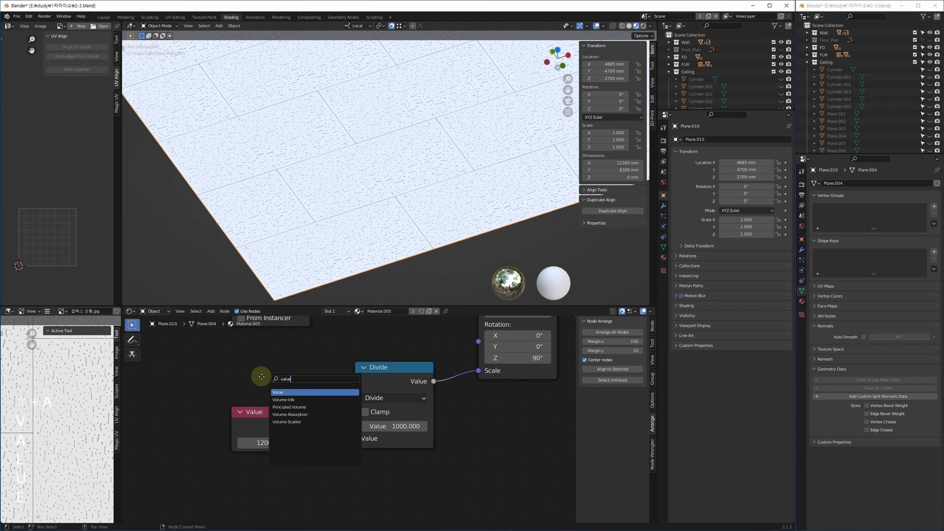
pyautogui.press('Return')
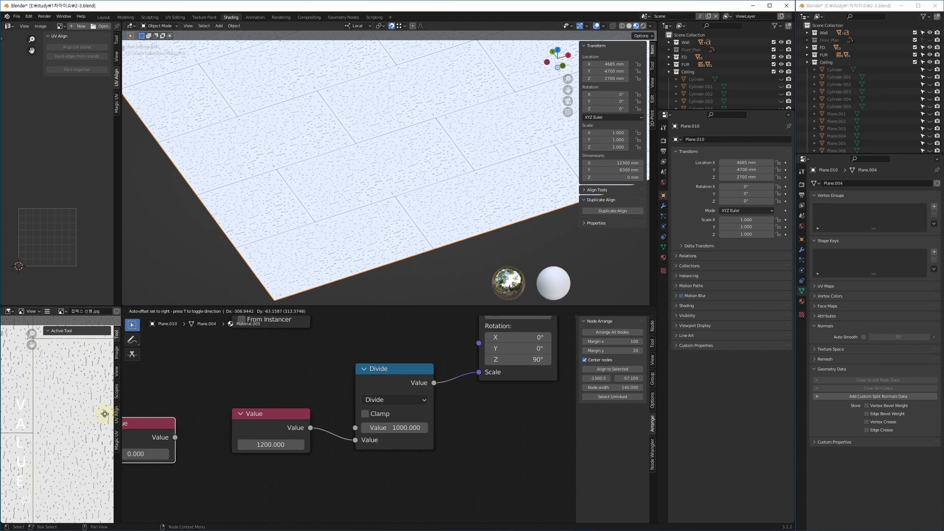
pyautogui.click(163, 371)
pyautogui.press('Escape')
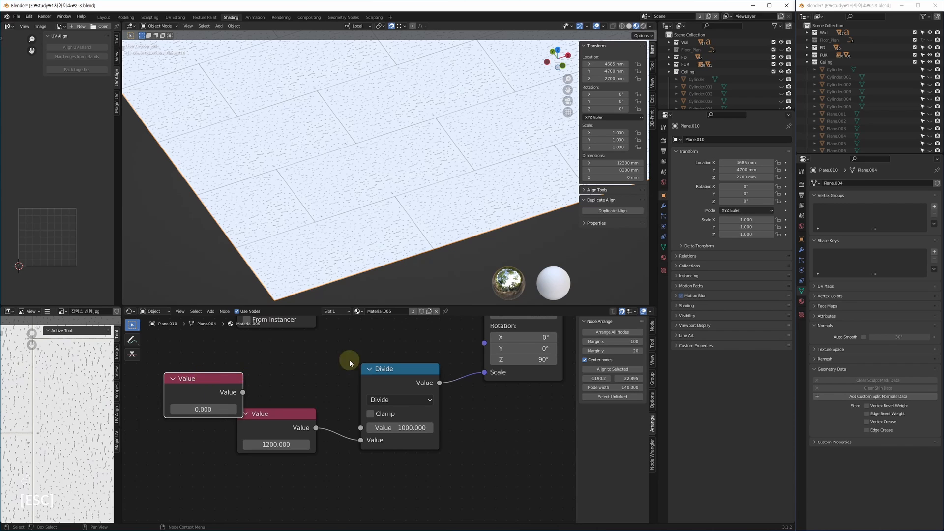
pyautogui.press('Delete')
# Step: Add a Math node below the Divide node, look at its operation choices, and delete the node
pyautogui.click(400, 379)
pyautogui.scroll(-2, 400, 393)
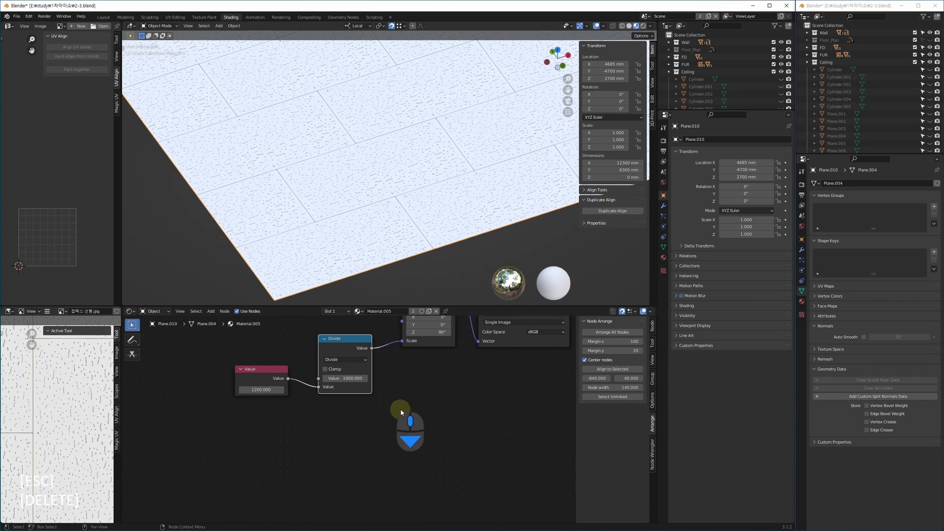
pyautogui.hotkey('shift', 'a')
pyautogui.write('ma')
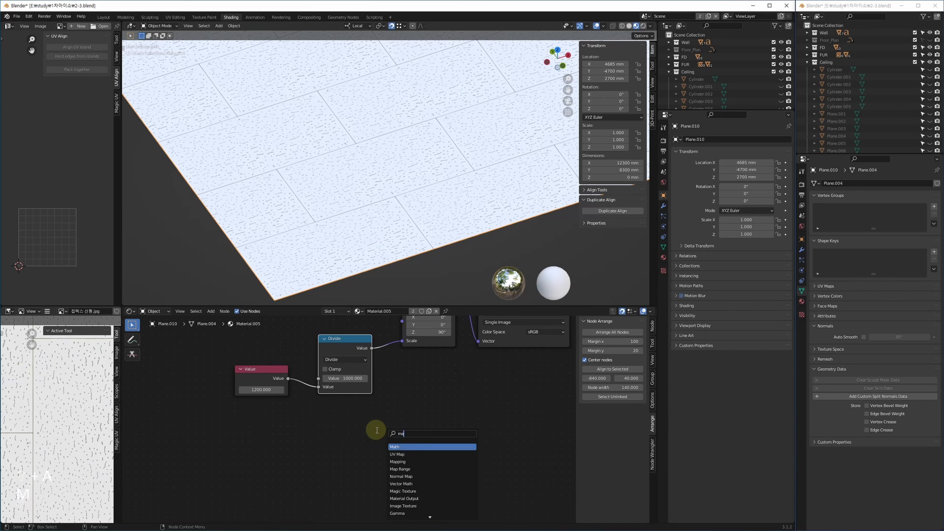
pyautogui.press('Return')
pyautogui.click(376, 431)
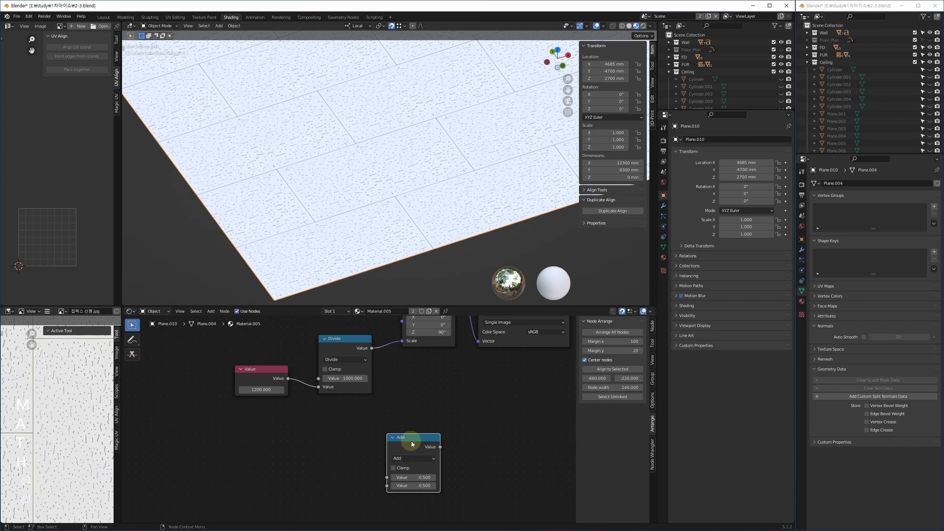
pyautogui.moveTo(412, 444); pyautogui.dragTo(343, 416)
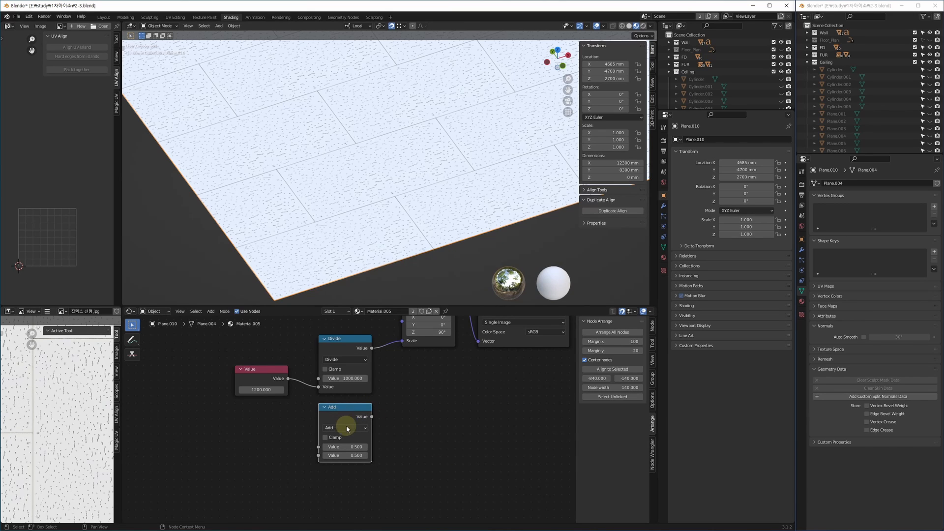
pyautogui.click(348, 429)
pyautogui.press('Escape')
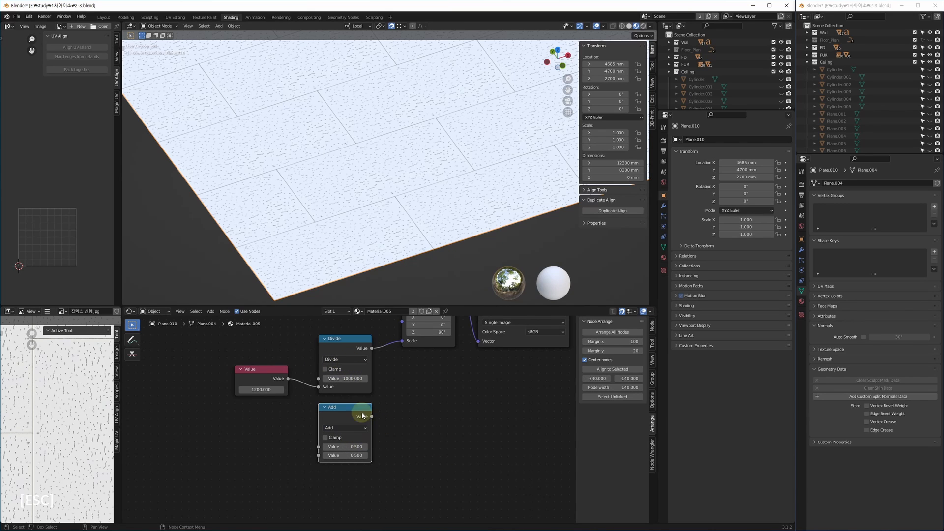
pyautogui.press('Delete')
# Step: Follow the Value and Divide chain into the Mapping scale and place the 3D cursor on the ceiling plane's nearest corner
pyautogui.moveTo(338, 396); pyautogui.dragTo(348, 405, button='middle')
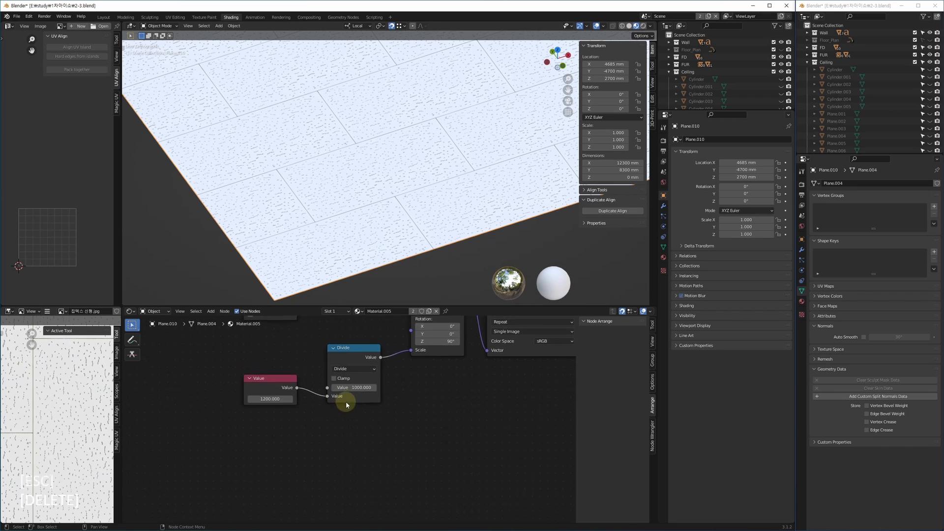
pyautogui.scroll(2, 348, 401)
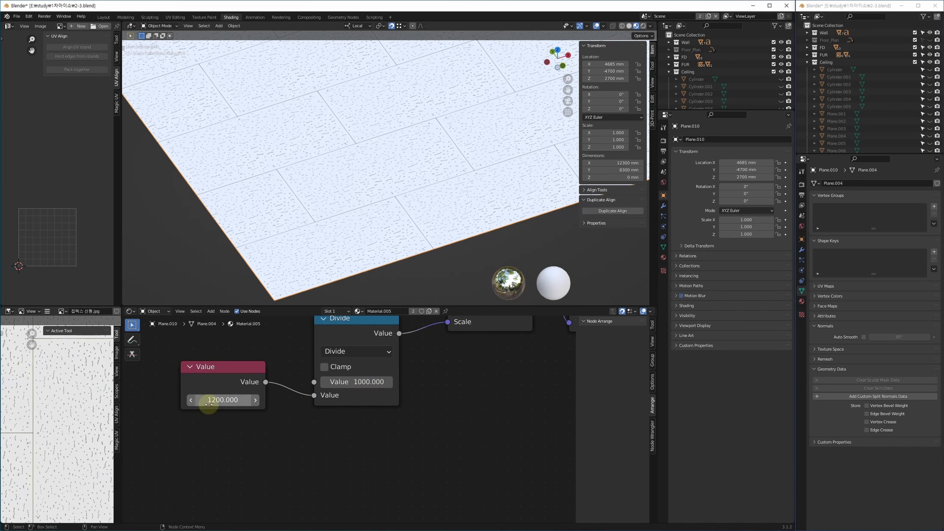
pyautogui.moveTo(386, 377); pyautogui.dragTo(282, 448, button='middle')
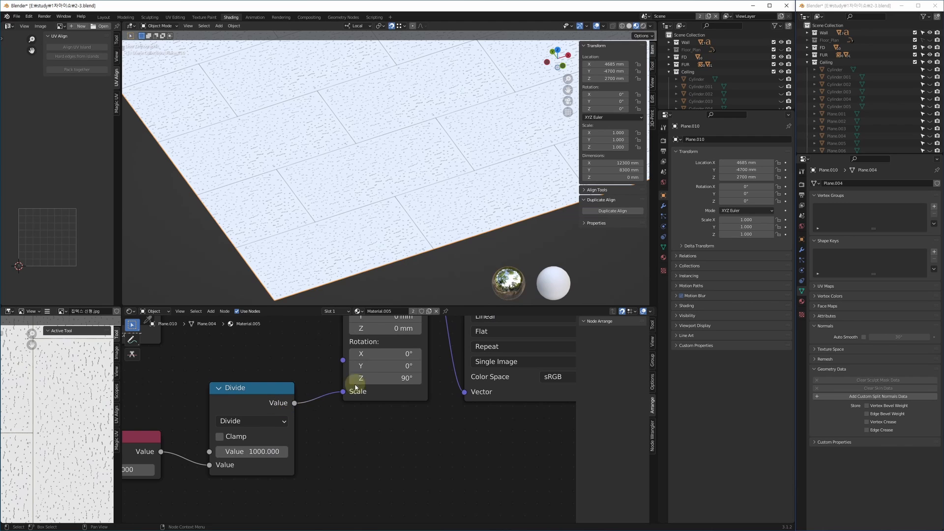
pyautogui.keyDown('shift'); pyautogui.moveTo(399, 196); pyautogui.dragTo(361, 191, button='middle'); pyautogui.keyUp('shift')
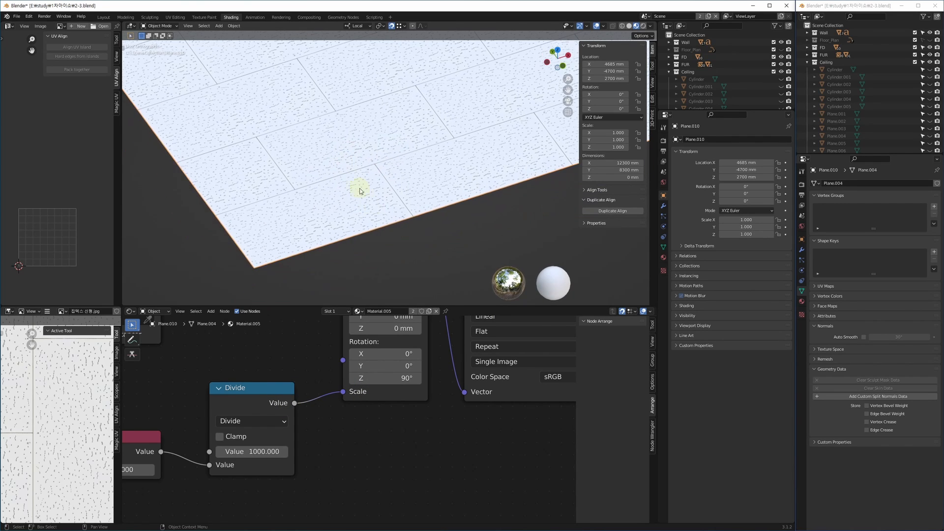
pyautogui.keyDown('shift'); pyautogui.moveTo(394, 244); pyautogui.dragTo(355, 228, button='middle'); pyautogui.keyUp('shift')
pyautogui.keyDown('shift'); pyautogui.moveTo(240, 252); pyautogui.dragTo(255, 253, button='right'); pyautogui.keyUp('shift')
pyautogui.keyDown('shift'); pyautogui.moveTo(275, 271); pyautogui.dragTo(271, 261, button='middle'); pyautogui.keyUp('shift')
# Step: Add a plane mesh at the 3D cursor with a size of 1200 mm for comparison with the ceiling tiles
pyautogui.hotkey('shift', 'a')
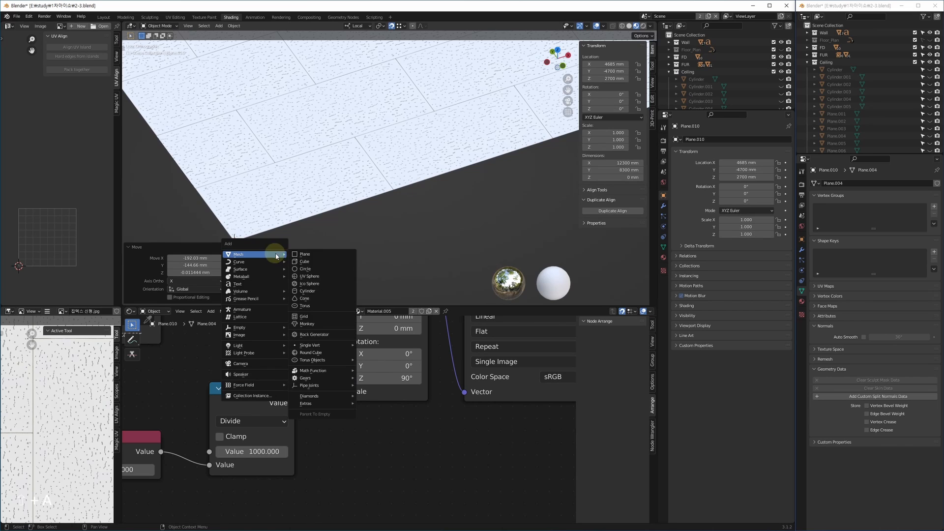
pyautogui.keyDown('shift'); pyautogui.moveTo(299, 214); pyautogui.dragTo(352, 190, button='middle'); pyautogui.keyUp('shift')
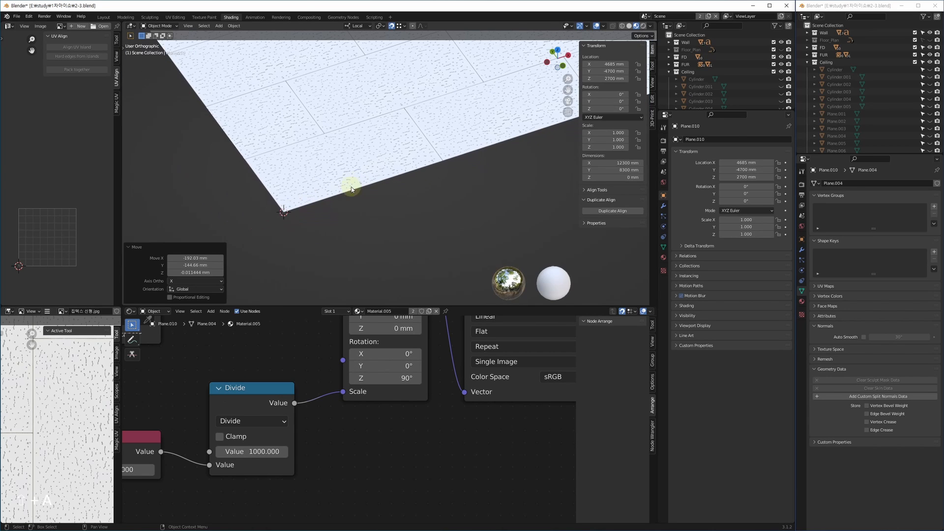
pyautogui.scroll(2, 319, 220)
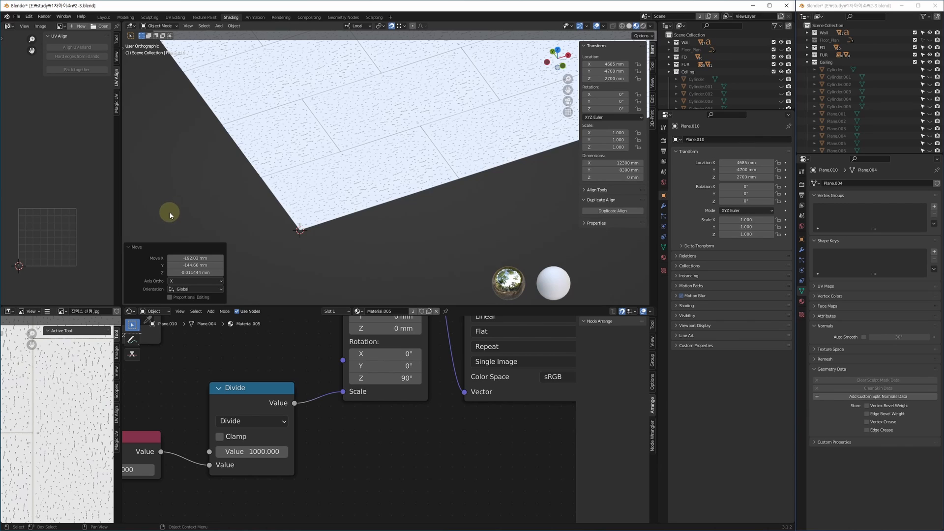
pyautogui.hotkey('shift', 'a')
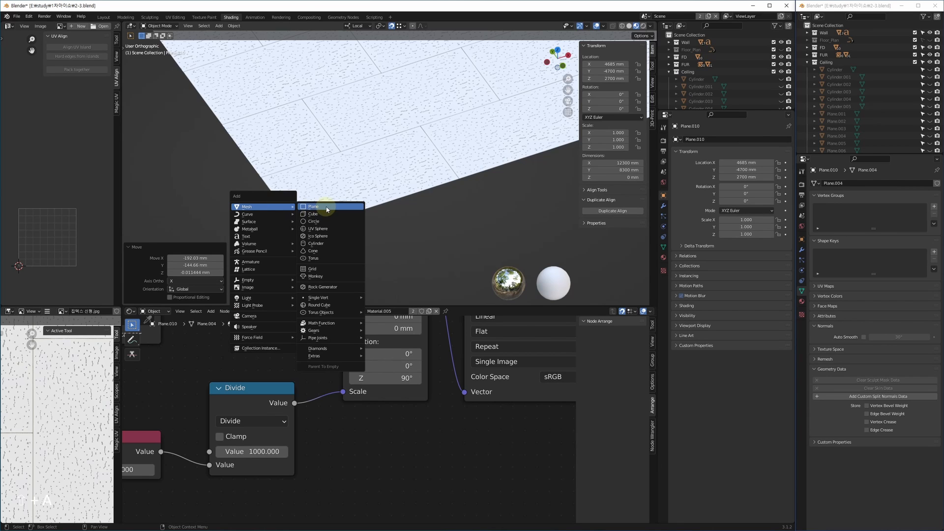
pyautogui.click(327, 209)
pyautogui.click(194, 236)
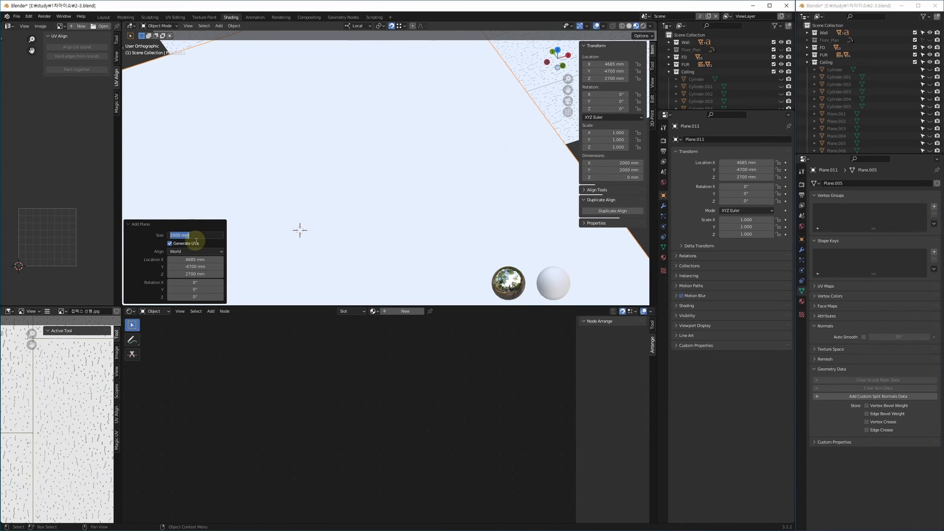
pyautogui.press('Return')
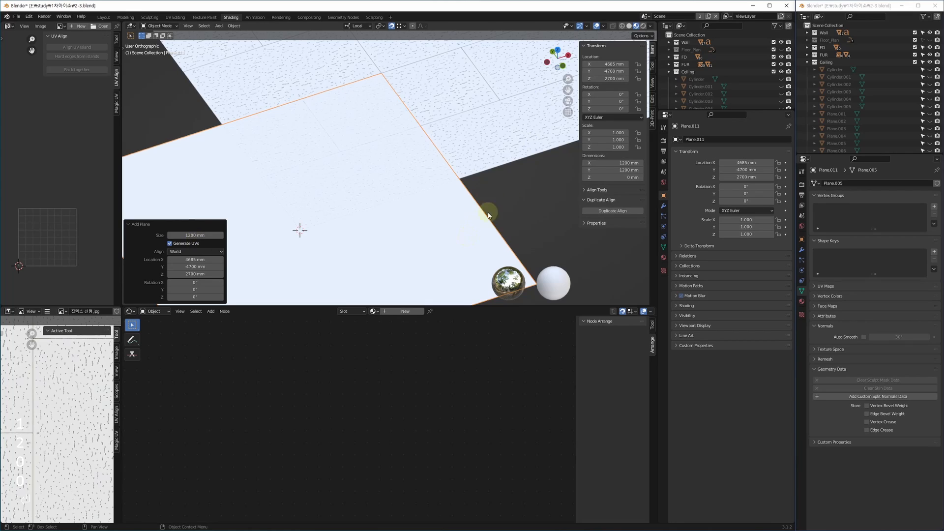
# Step: Compare the small plane with the tile size, delete it, and reselect the ceiling plane
pyautogui.click(478, 201)
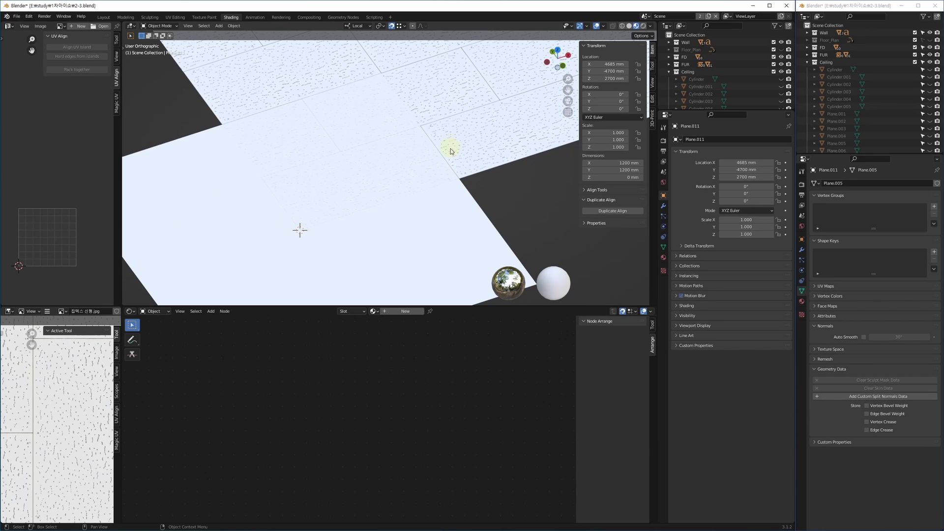
pyautogui.click(439, 229)
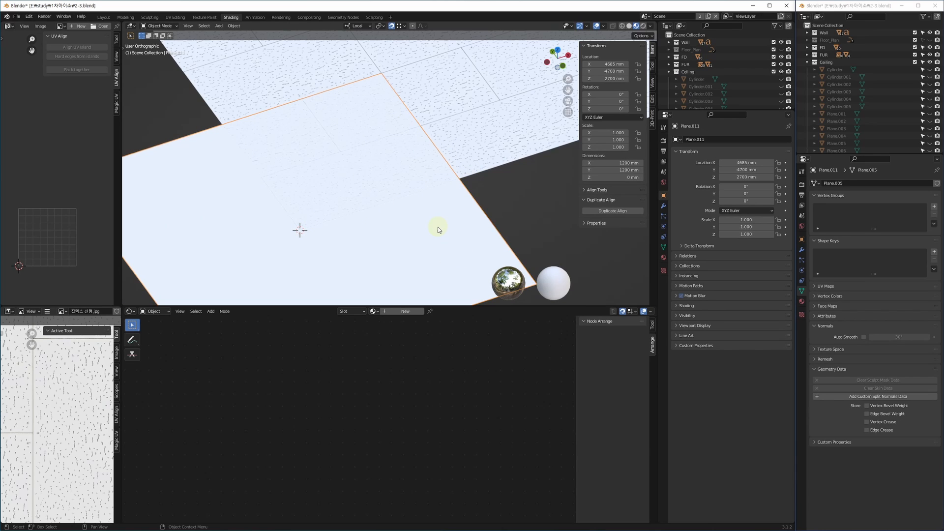
pyautogui.press('Delete')
pyautogui.click(388, 203)
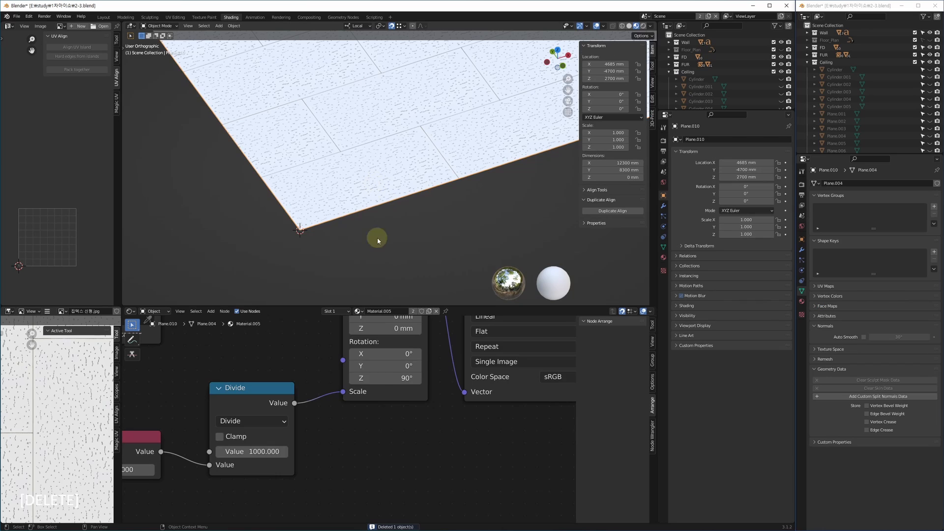
# Step: Set the Mapping node's Z rotation to 0° for the ceiling tile texture
pyautogui.scroll(3, 354, 413)
pyautogui.moveTo(359, 445); pyautogui.dragTo(371, 416, button='middle')
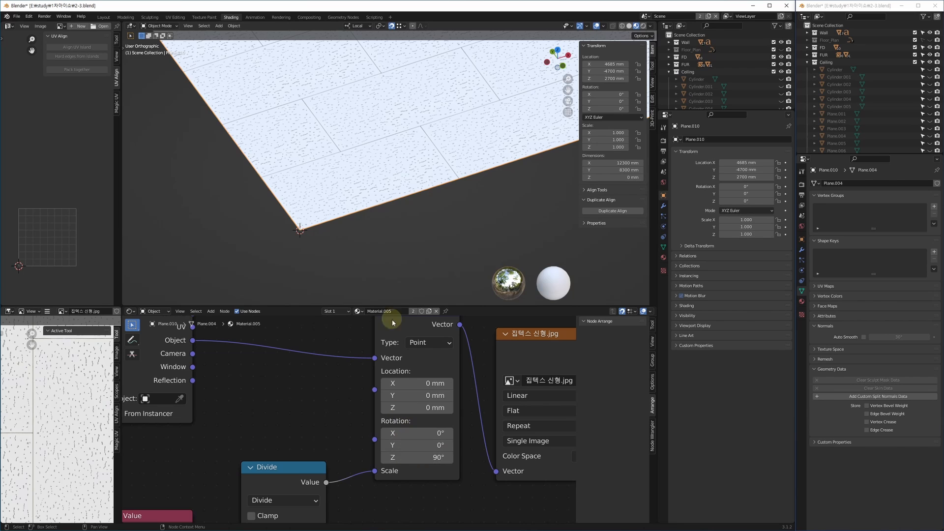
pyautogui.click(422, 457)
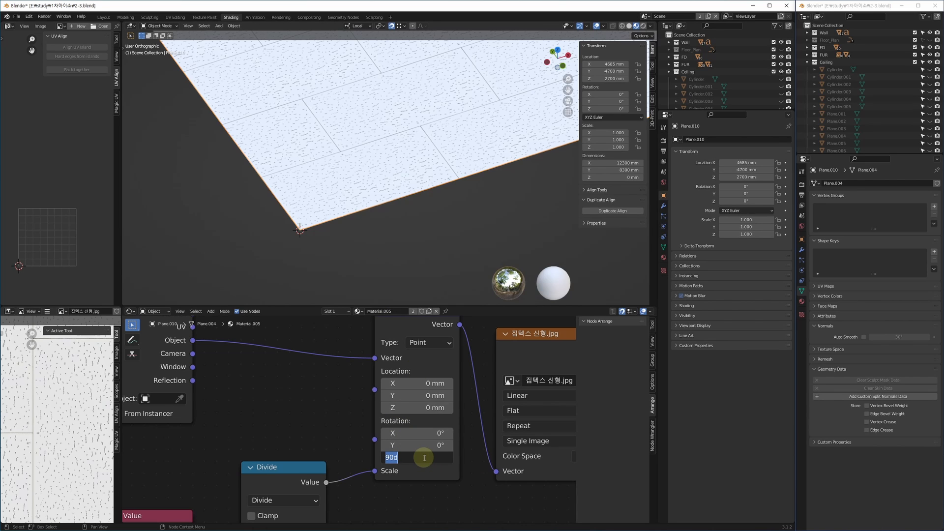
pyautogui.write('0')
pyautogui.press('Return')
# Step: Examine the direction of the tile pattern across the whole ceiling plane and at its corner
pyautogui.scroll(-2, 374, 231)
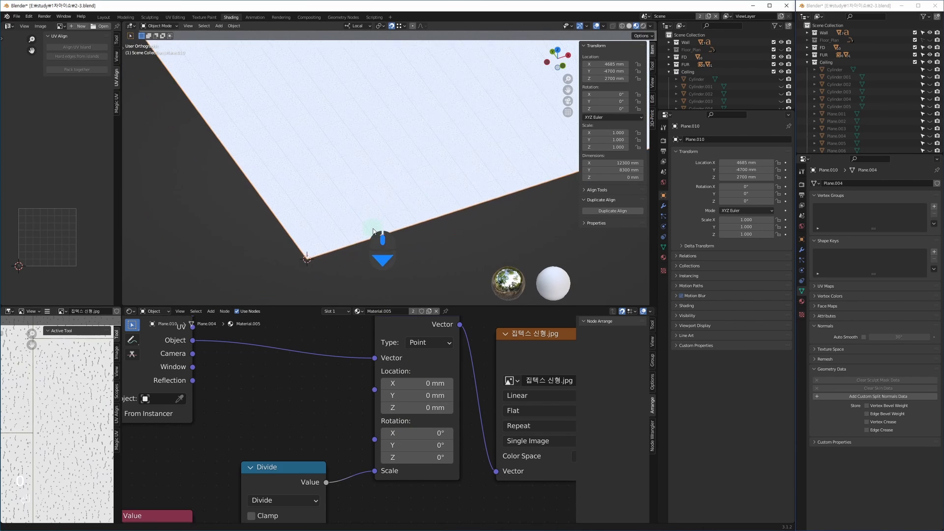
pyautogui.scroll(-2, 373, 231)
pyautogui.scroll(1, 404, 163)
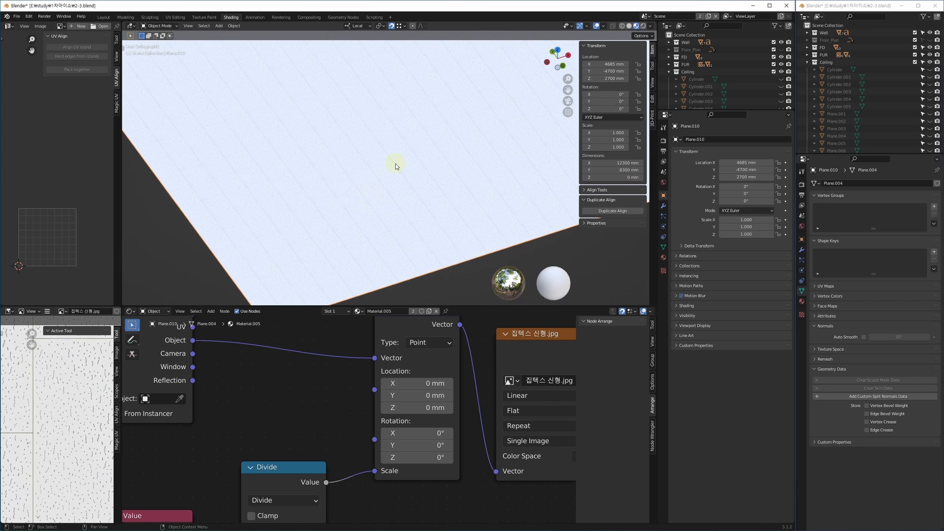
pyautogui.scroll(-5, 391, 205)
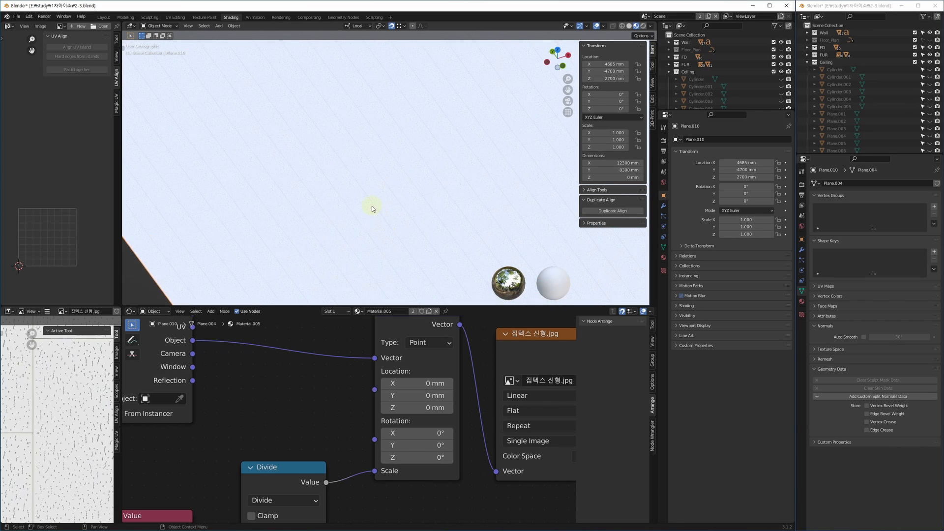
pyautogui.keyDown('shift'); pyautogui.moveTo(304, 148); pyautogui.dragTo(265, 161, button='middle'); pyautogui.keyUp('shift')
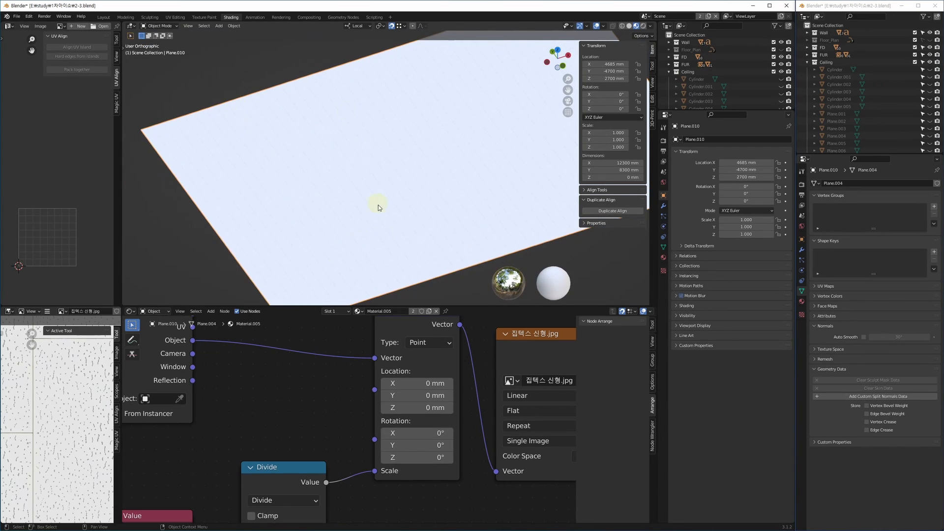
pyautogui.scroll(2, 326, 204)
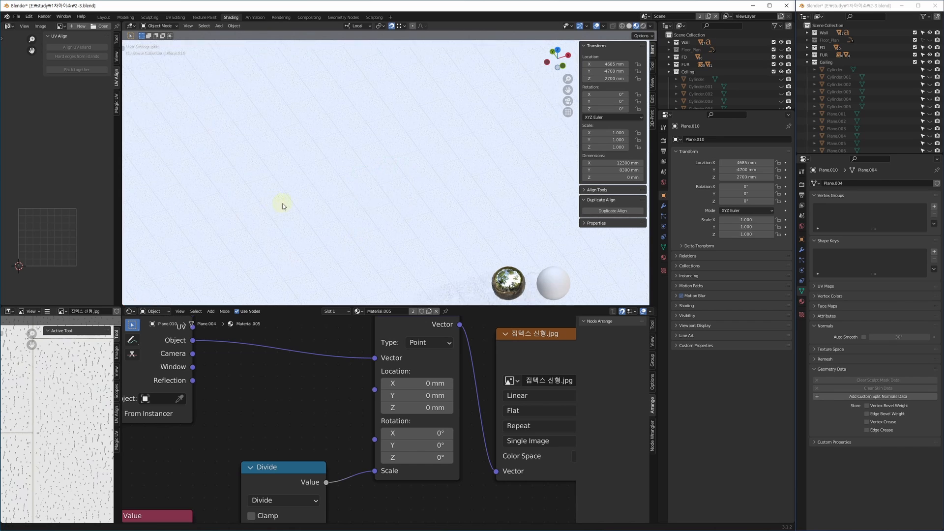
pyautogui.scroll(-4, 403, 162)
pyautogui.keyDown('shift'); pyautogui.moveTo(381, 172); pyautogui.dragTo(341, 210, button='middle'); pyautogui.keyUp('shift')
pyautogui.scroll(-1, 422, 162)
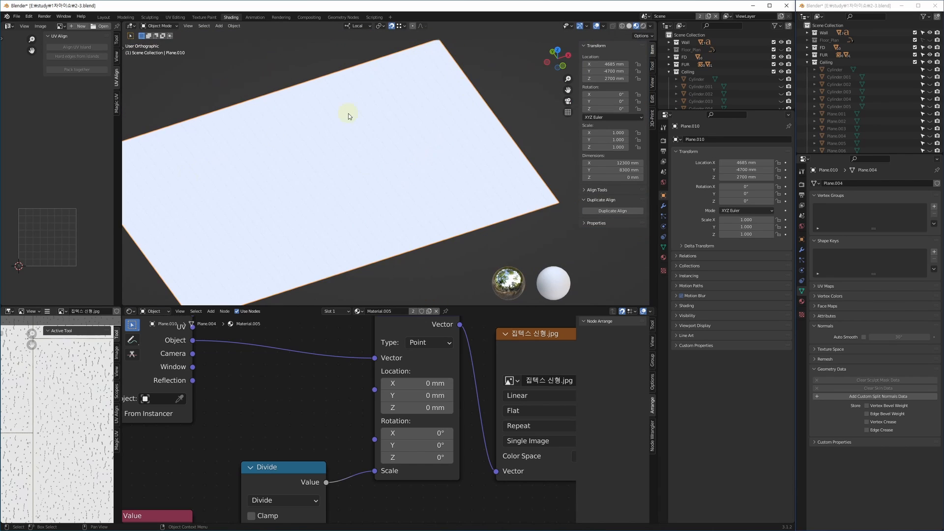
pyautogui.scroll(4, 453, 194)
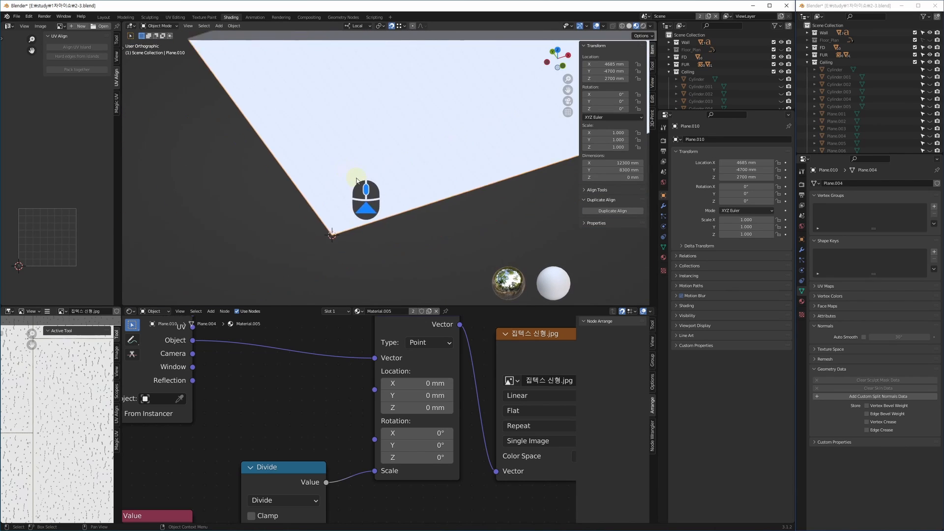
pyautogui.scroll(2, 388, 254)
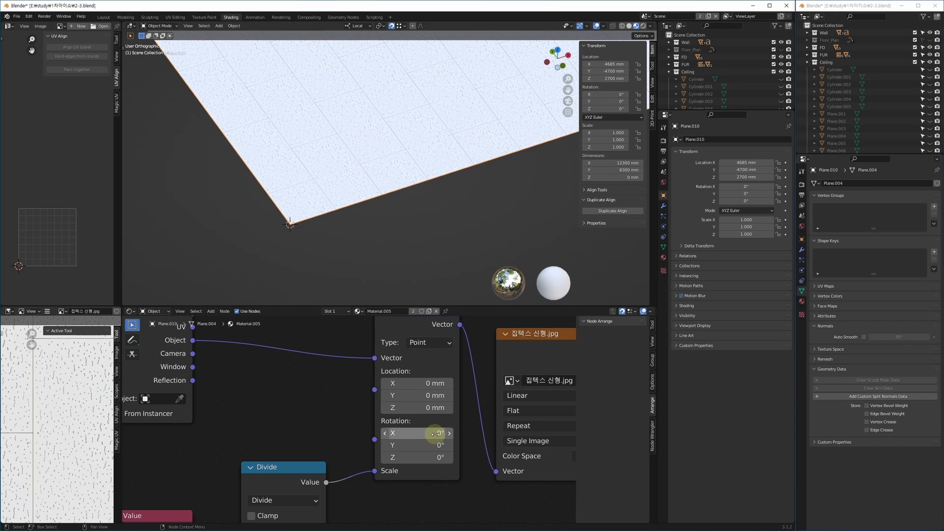
# Step: Set the Mapping node's Z rotation to 90° for the ceiling tile texture
pyautogui.click(439, 454)
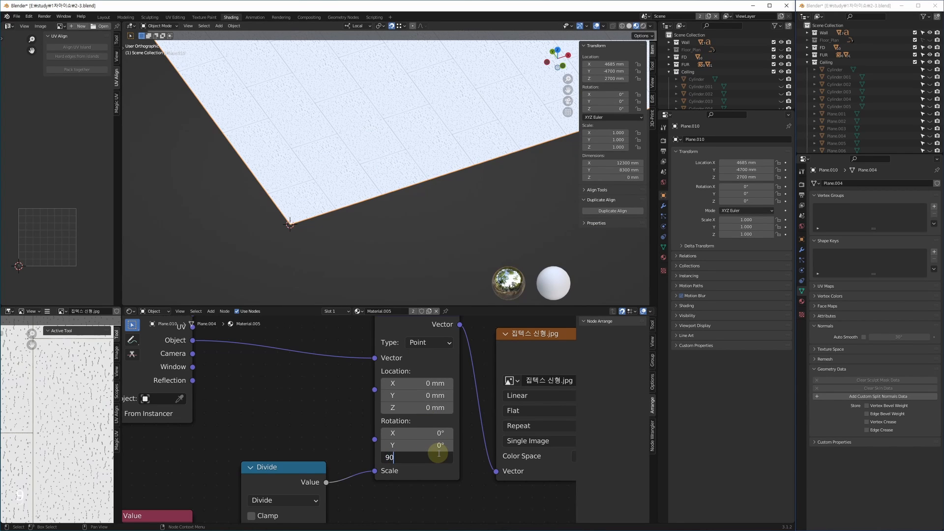
pyautogui.press('Return')
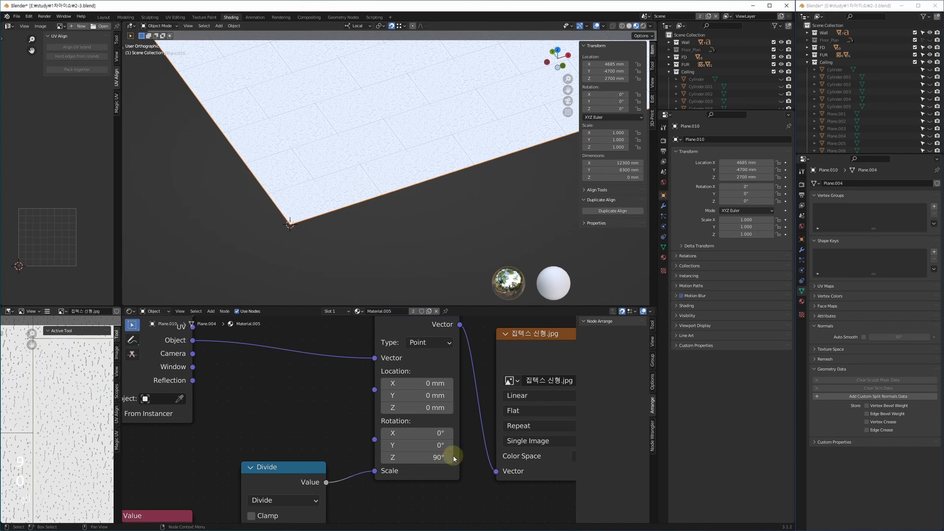
pyautogui.moveTo(451, 460); pyautogui.dragTo(416, 455)
pyautogui.click(417, 454)
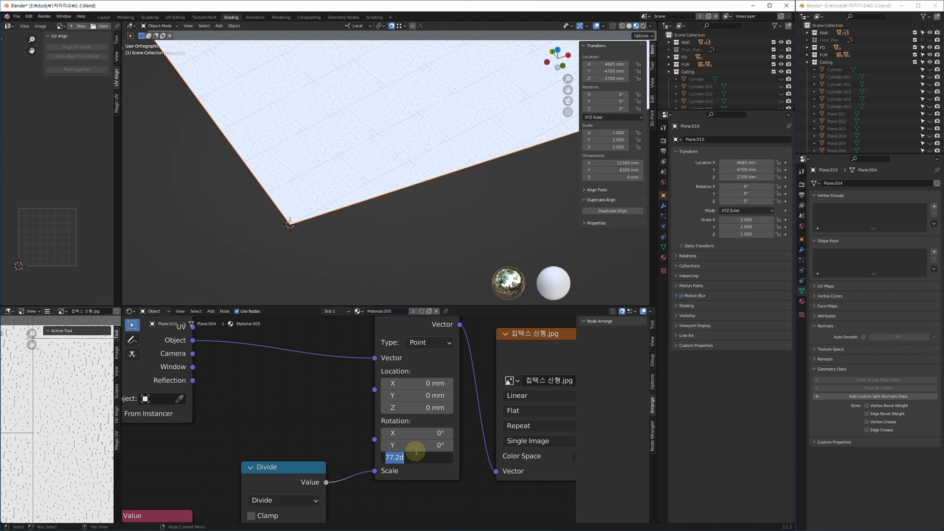
pyautogui.write('90')
pyautogui.press('Return')
# Step: Move the Texture Coordinate node closer to the Mapping node in the ceiling material
pyautogui.scroll(-2, 362, 420)
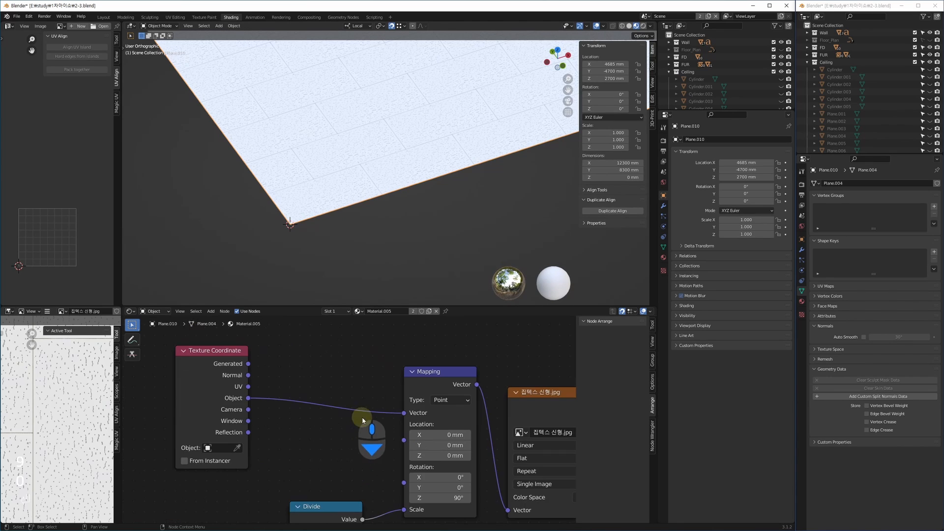
pyautogui.scroll(1, 320, 409)
pyautogui.scroll(1, 253, 344)
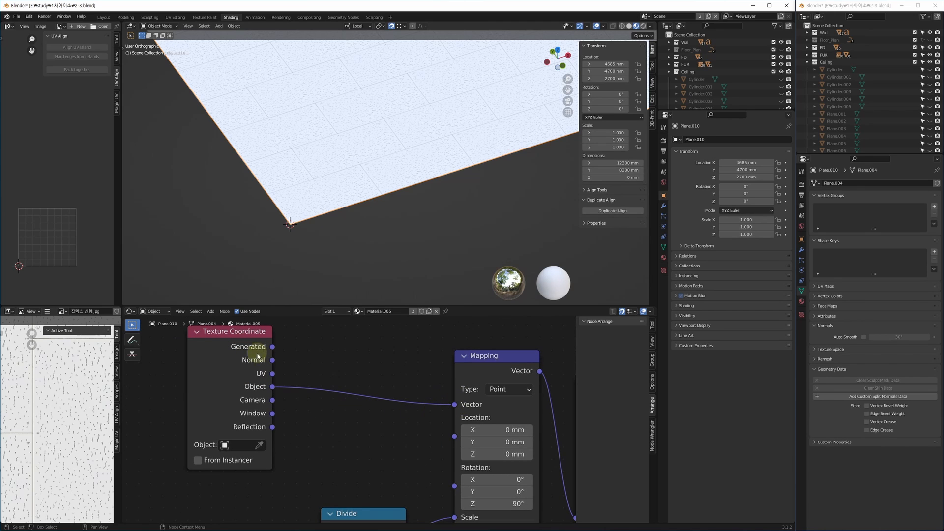
pyautogui.moveTo(242, 339); pyautogui.dragTo(375, 339)
pyautogui.moveTo(417, 389); pyautogui.dragTo(364, 391, button='middle')
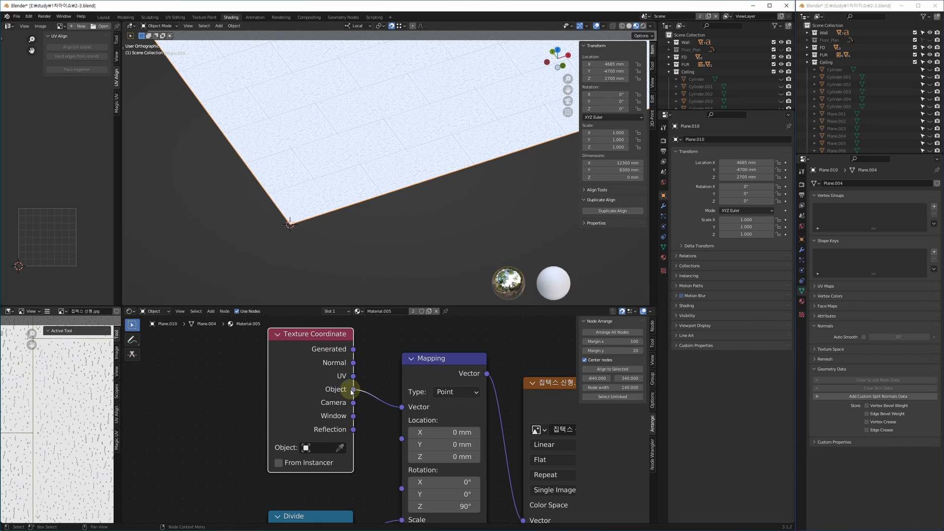
# Step: Maximize the 3D viewport and examine the ceiling plane's tile layout from the top view
pyautogui.moveTo(363, 232); pyautogui.dragTo(276, 272, button='middle')
pyautogui.hotkey('alt', 'w')
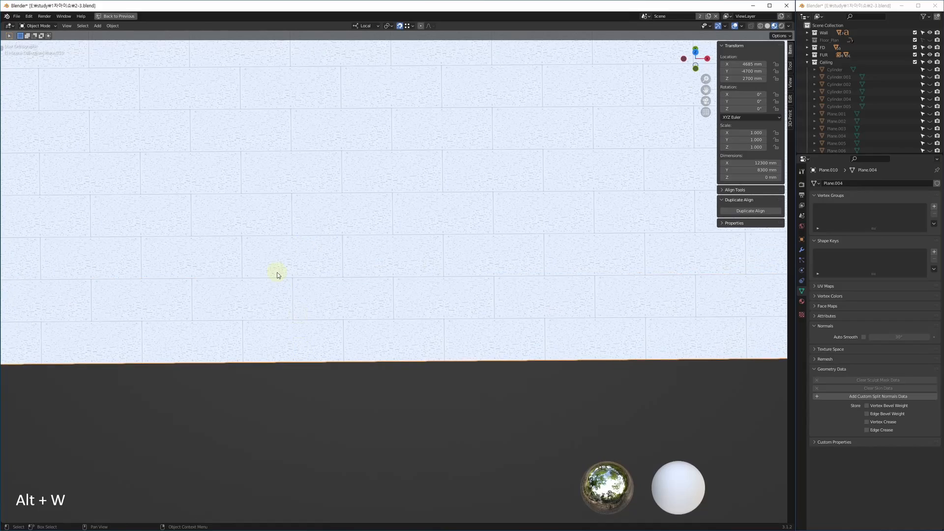
pyautogui.press('7')
pyautogui.scroll(-3, 442, 297)
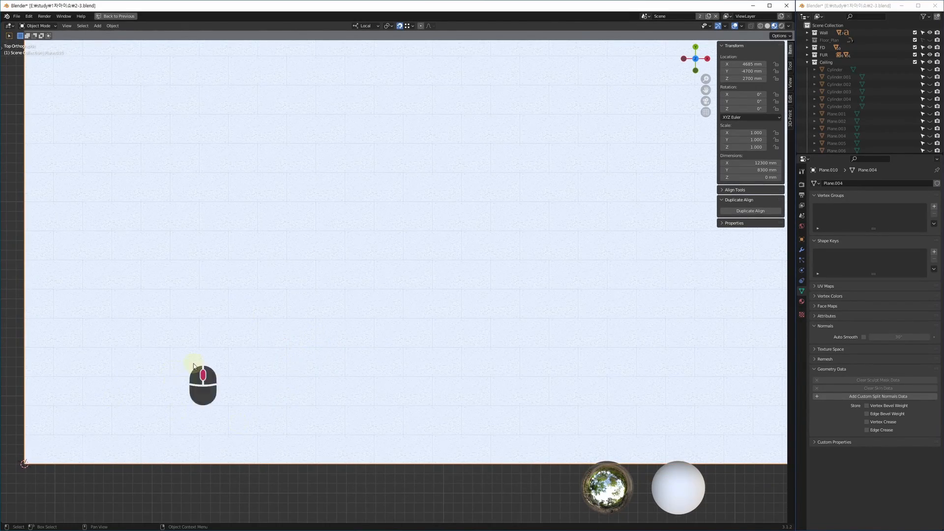
pyautogui.scroll(-1, 199, 388)
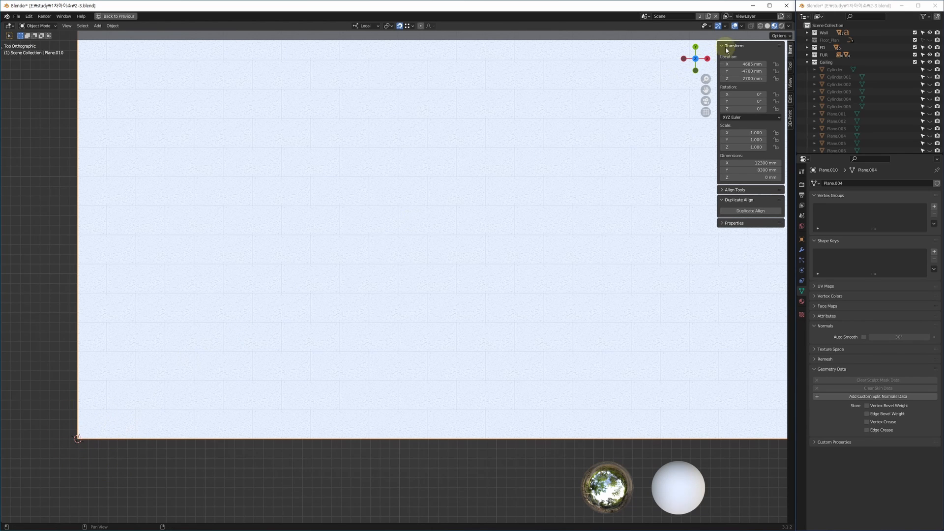
# Step: Limit transforms to origins and move the ceiling plane's origin about 3257 mm in X and 1226 mm in Y from its corner
pyautogui.click(791, 83)
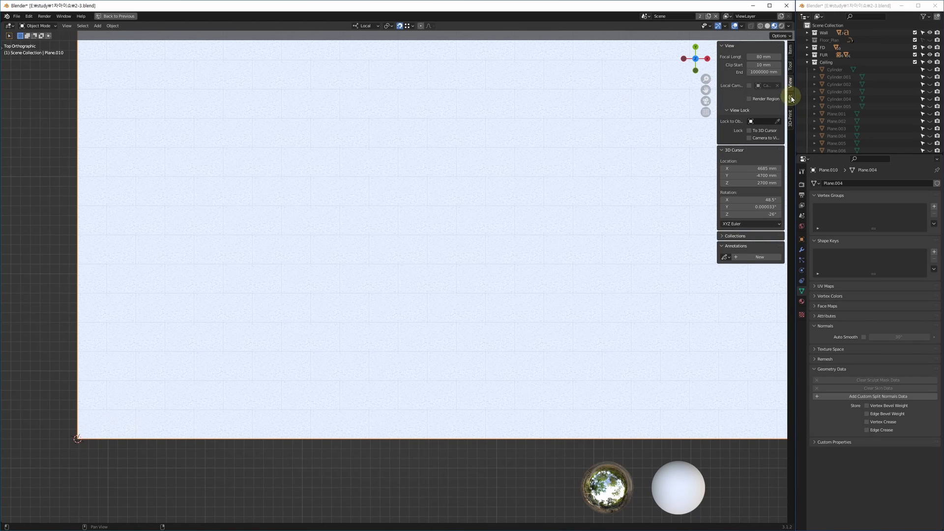
pyautogui.click(790, 67)
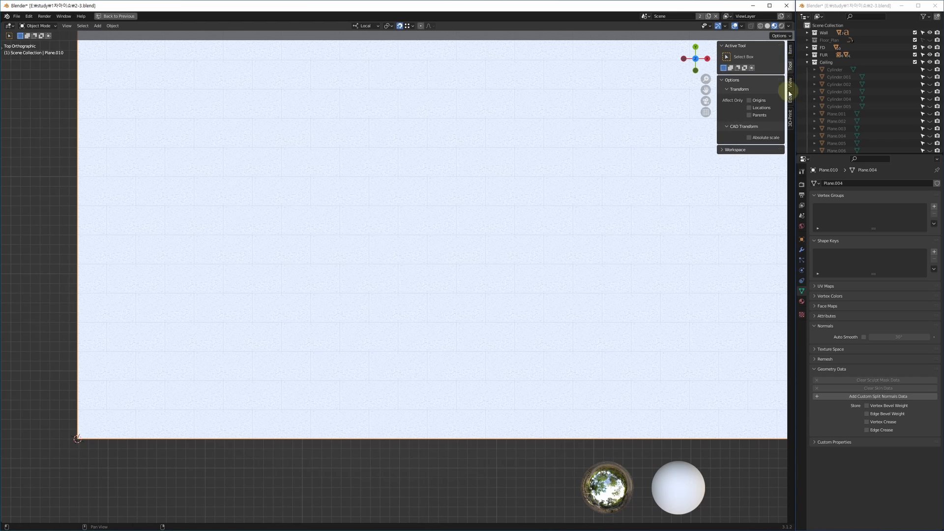
pyautogui.click(750, 101)
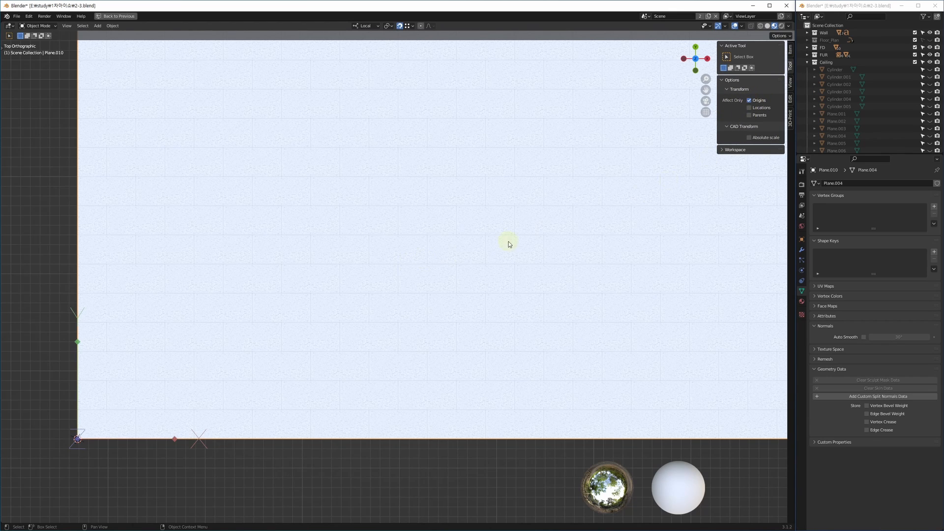
pyautogui.press('g')
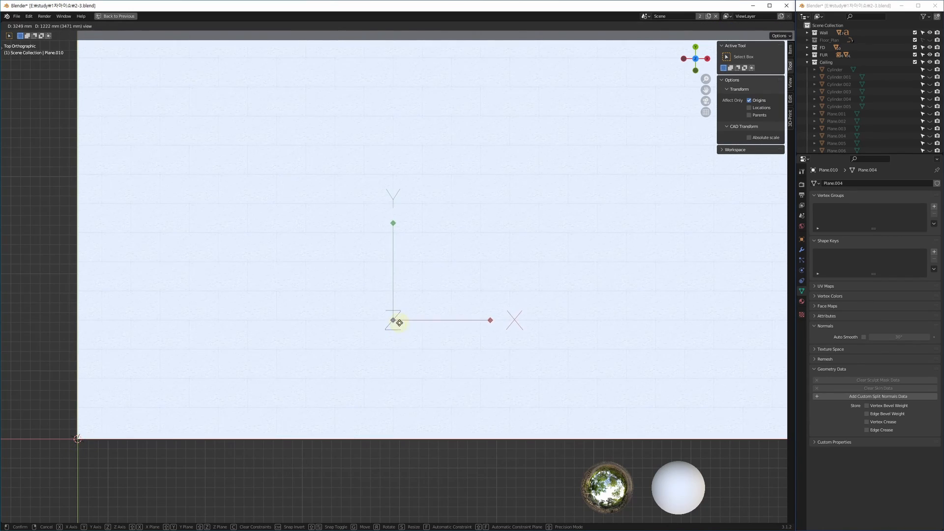
pyautogui.click(398, 321)
# Step: Shift the plane's origin within the tile pattern and return it to the plane's corner
pyautogui.scroll(5, 396, 322)
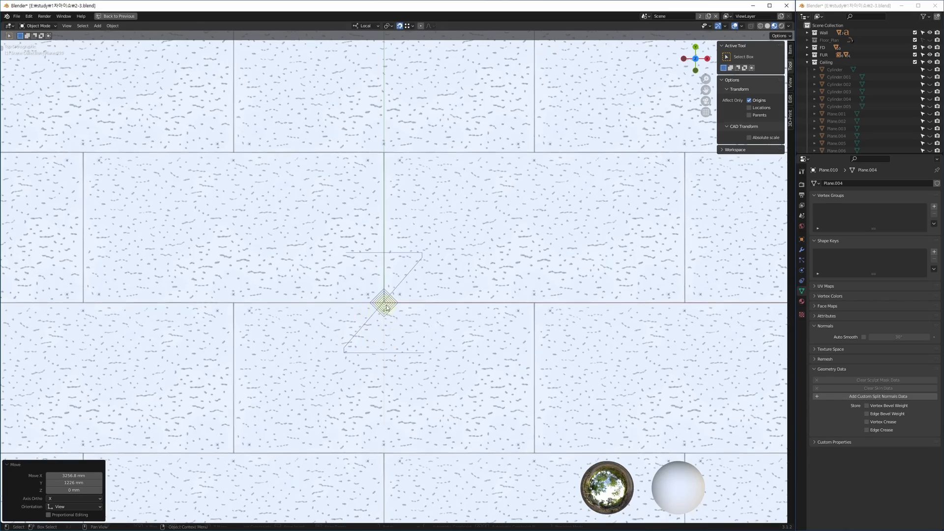
pyautogui.press('g')
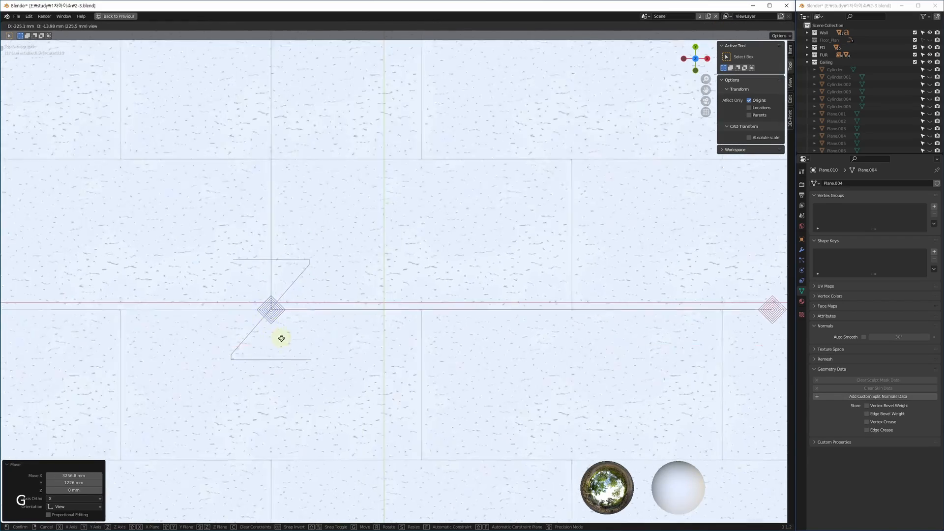
pyautogui.click(492, 260)
pyautogui.scroll(-3, 396, 343)
pyautogui.scroll(-4, 396, 343)
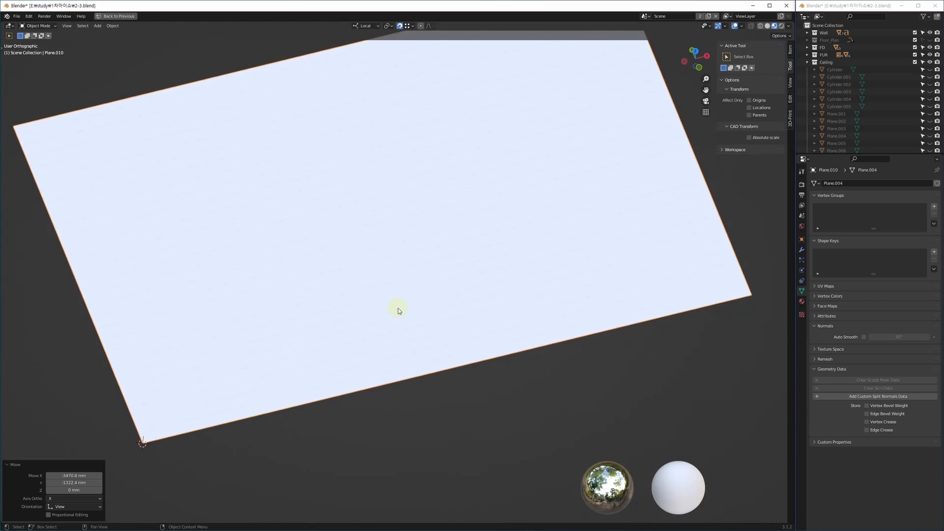
# Step: Place the 3D cursor on the ceiling plane and set the plane's origin to the 3D cursor
pyautogui.keyDown('shift'); pyautogui.moveTo(448, 129); pyautogui.dragTo(447, 131, button='right'); pyautogui.keyUp('shift')
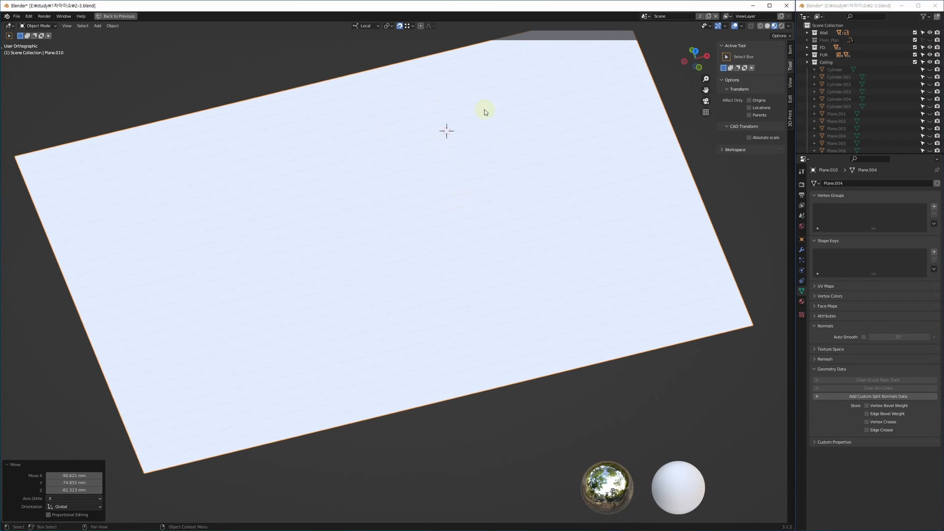
pyautogui.rightClick(470, 170)
pyautogui.moveTo(470, 193)
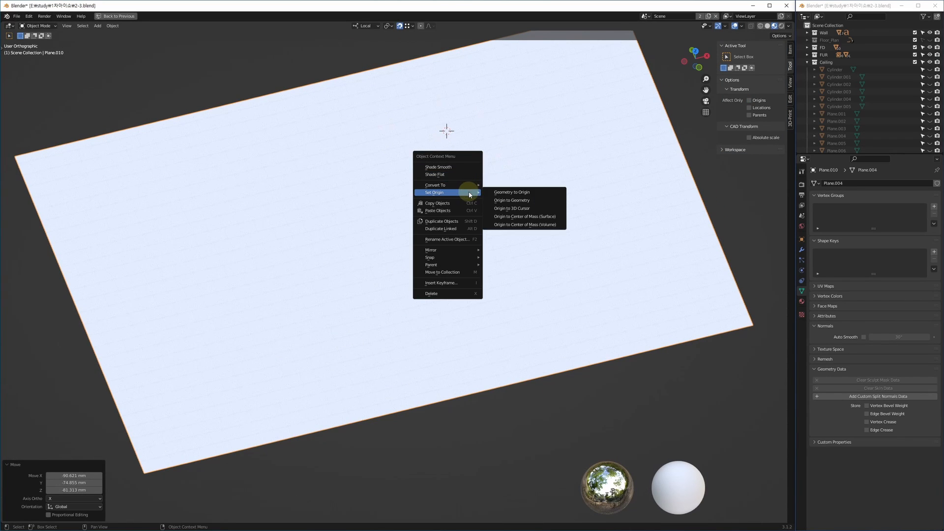
pyautogui.click(517, 212)
# Step: In vertex edit mode, set the 3D cursor and the plane's origin to its near-left corner vertex
pyautogui.moveTo(269, 404); pyautogui.dragTo(316, 350, button='middle')
pyautogui.press('Tab')
pyautogui.press('1')
pyautogui.moveTo(123, 466); pyautogui.dragTo(242, 357)
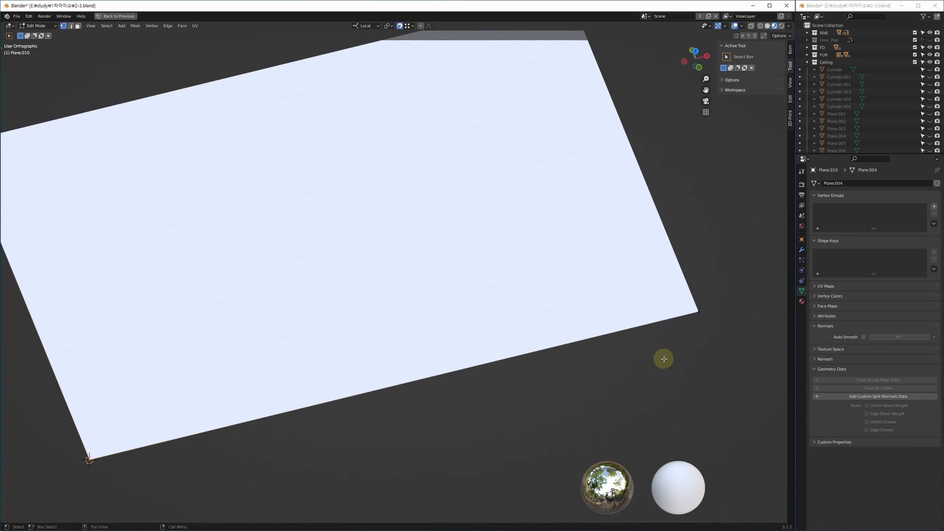
# Step: Set the 3D cursor and origin to the near-right corner vertex, and to the midpoint between both near corners
pyautogui.moveTo(655, 367); pyautogui.dragTo(708, 291)
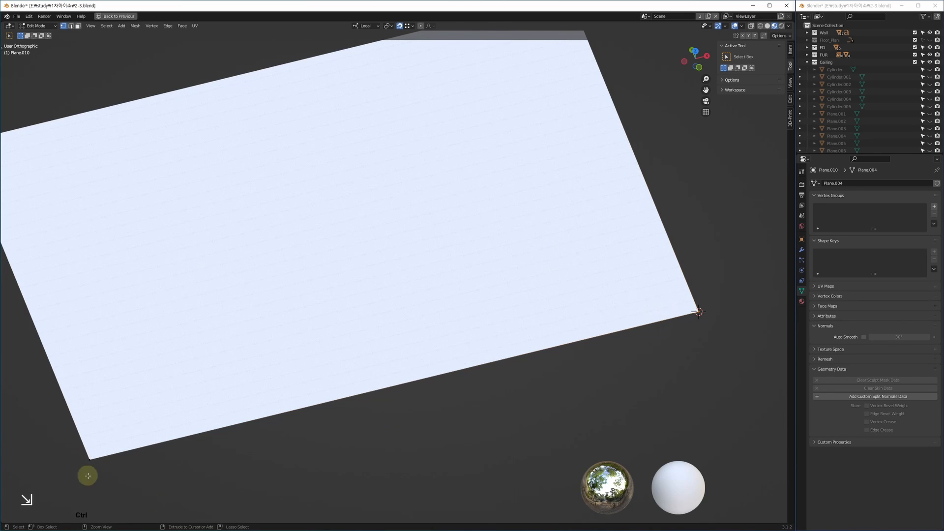
pyautogui.keyDown('ctrl'); pyautogui.click(89, 459); pyautogui.keyUp('ctrl')
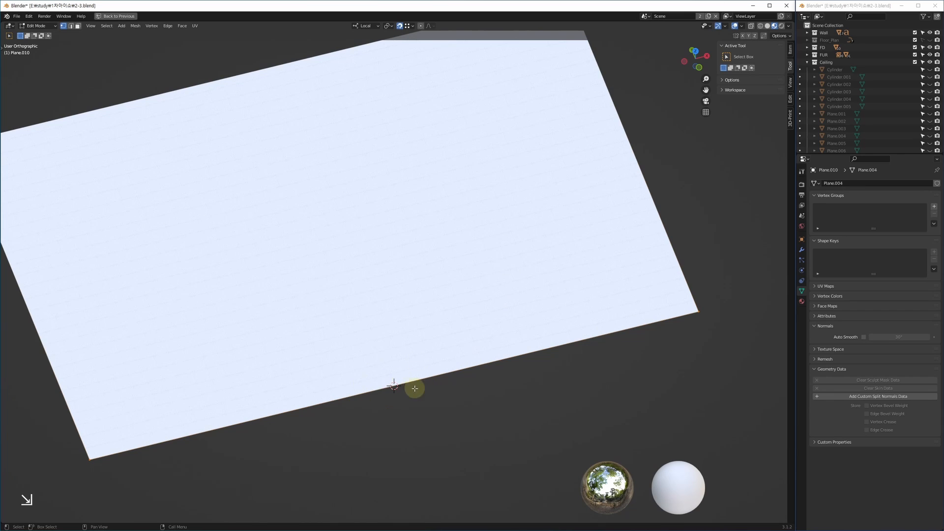
pyautogui.press('Tab')
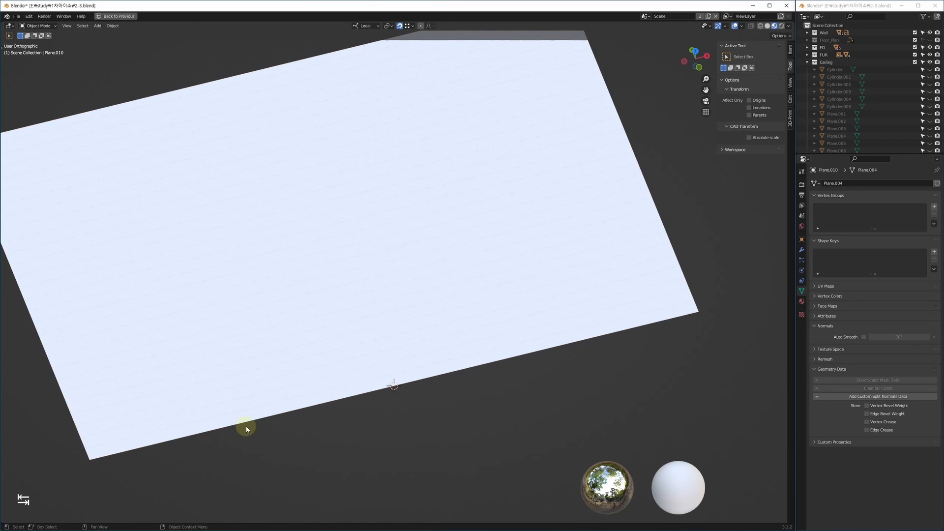
pyautogui.keyDown('shift'); pyautogui.moveTo(246, 429); pyautogui.dragTo(285, 367, button='middle'); pyautogui.keyUp('shift')
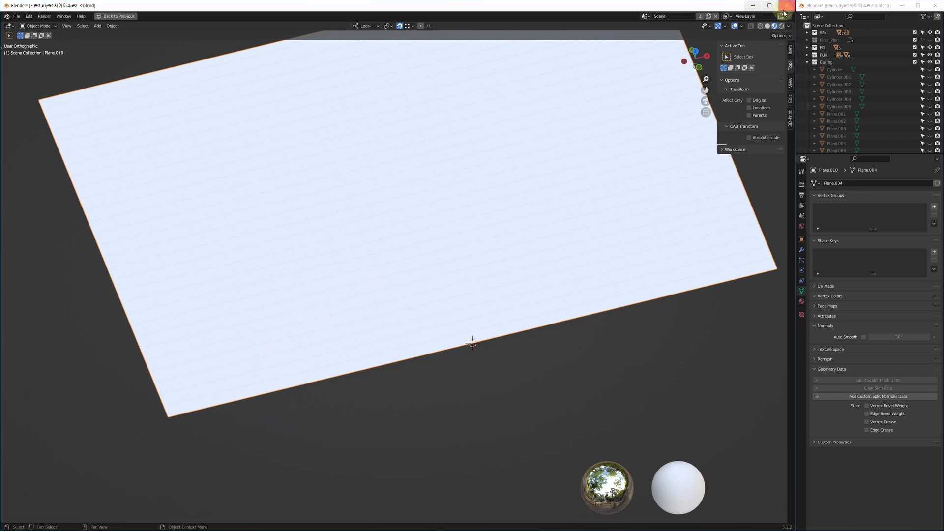
pyautogui.click(741, 26)
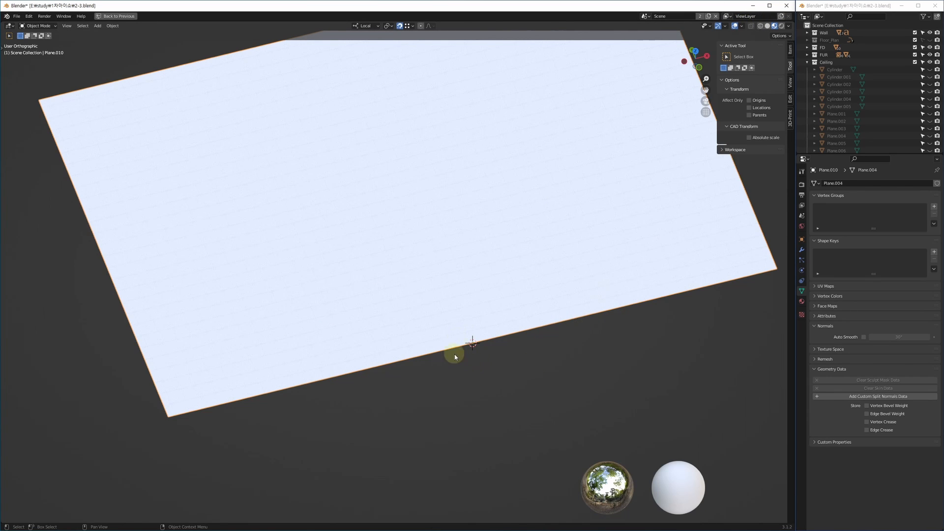
pyautogui.scroll(3, 474, 354)
pyautogui.scroll(-2, 447, 379)
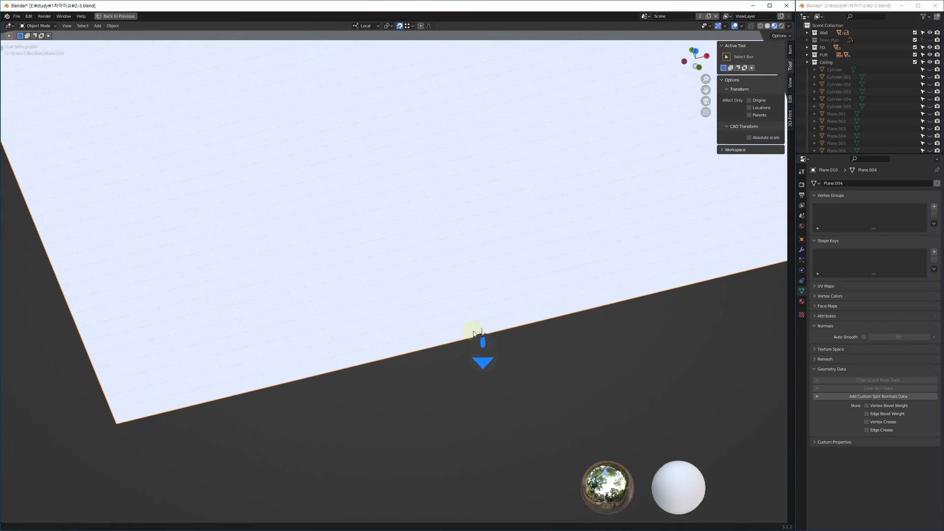
pyautogui.moveTo(210, 381); pyautogui.dragTo(205, 397, button='middle')
# Step: Set the interface line width to Thick in the preferences
pyautogui.hotkey('ctrl', 'u')
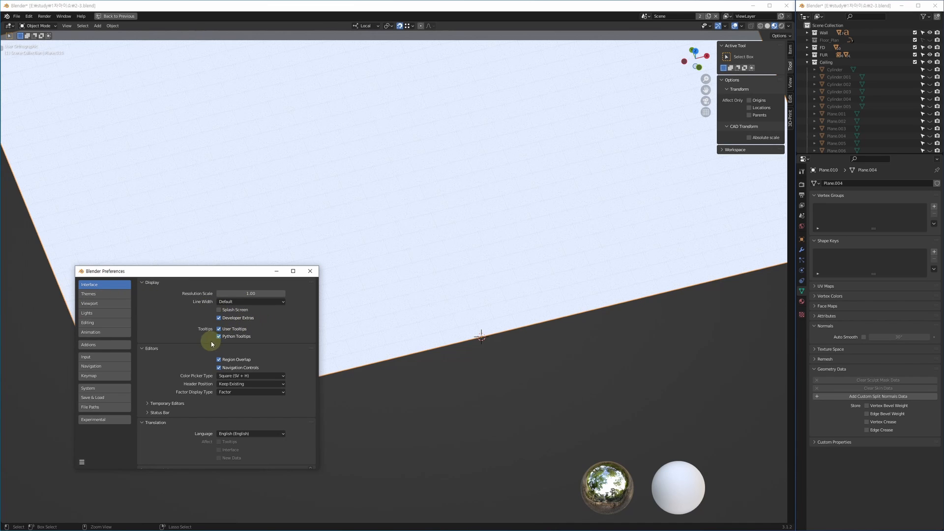
pyautogui.click(260, 302)
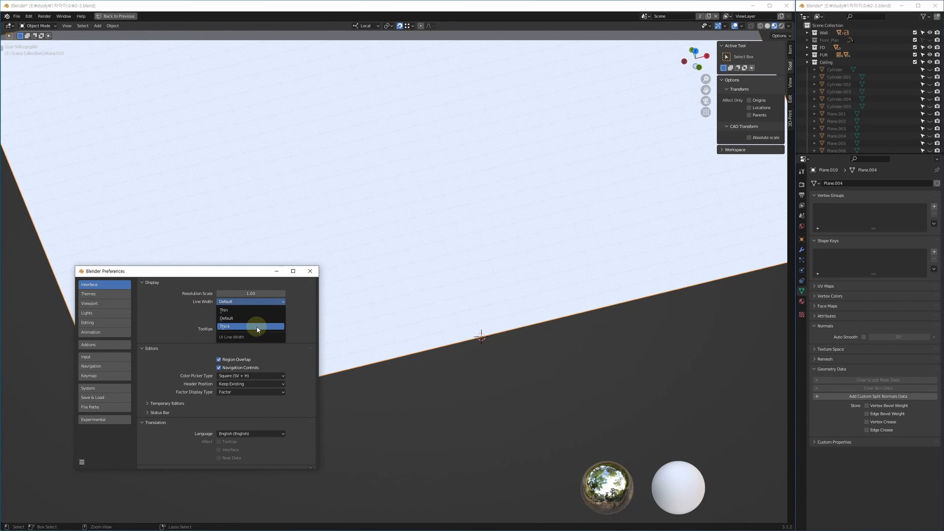
pyautogui.click(256, 327)
pyautogui.click(313, 273)
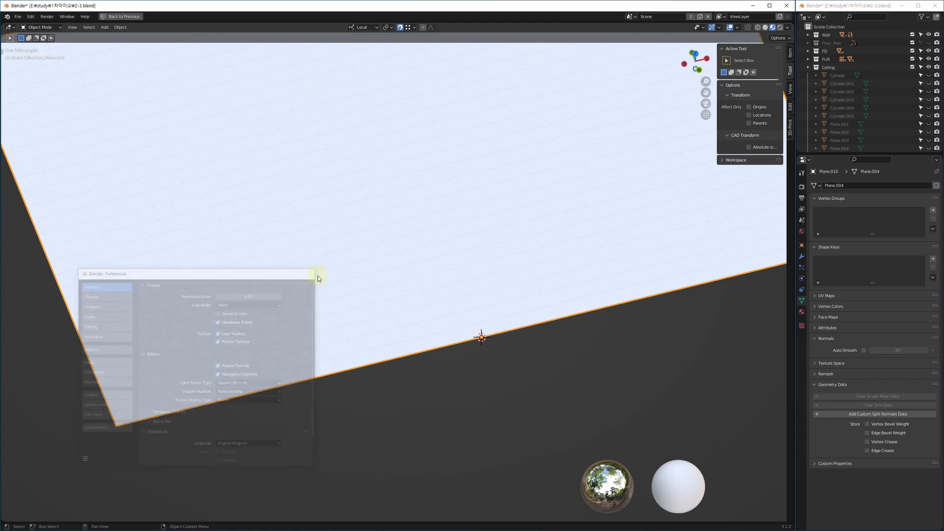
# Step: Set the 3D cursor and the plane's origin to its near-left corner vertex, return to Object Mode and deselect the plane
pyautogui.moveTo(459, 413); pyautogui.dragTo(406, 429, button='middle')
pyautogui.keyDown('ctrl'); pyautogui.moveTo(407, 429); pyautogui.dragTo(416, 405, button='middle'); pyautogui.keyUp('ctrl')
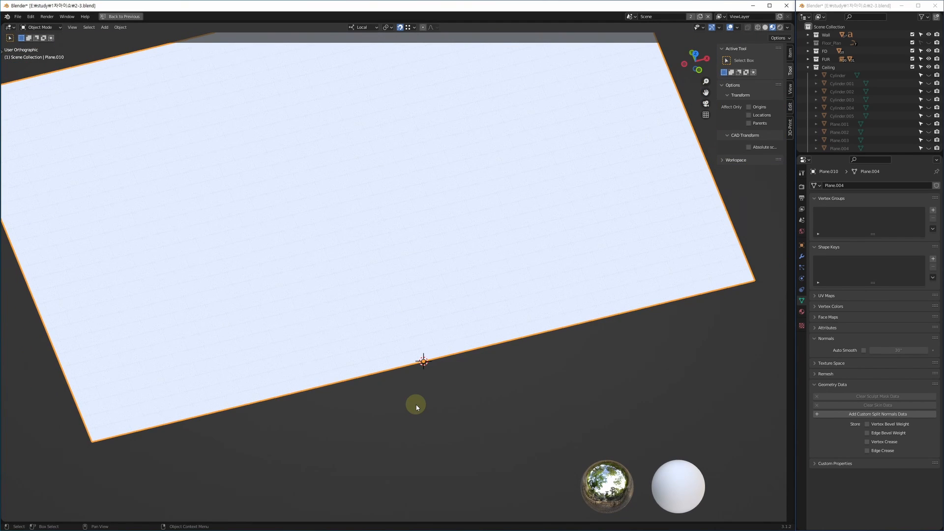
pyautogui.keyDown('shift'); pyautogui.moveTo(417, 407); pyautogui.dragTo(450, 343, button='middle'); pyautogui.keyUp('shift')
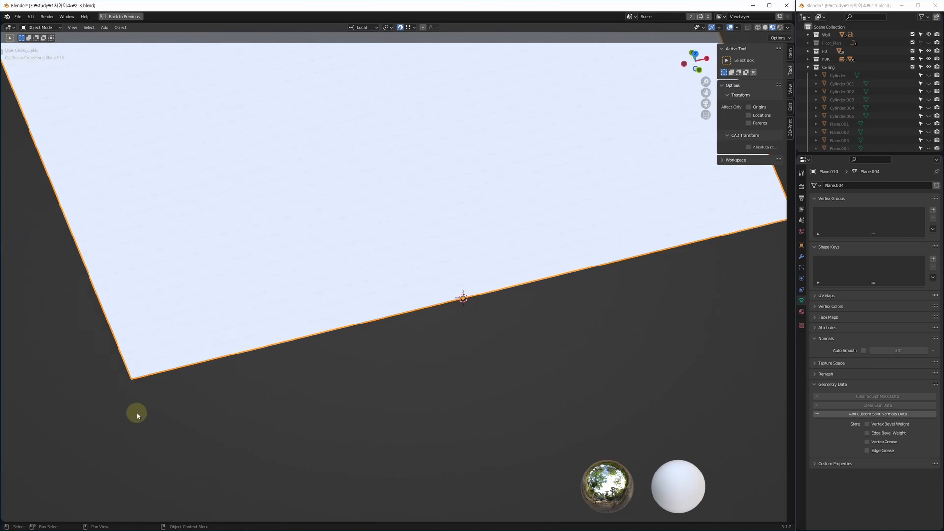
pyautogui.press('Tab')
pyautogui.press('1')
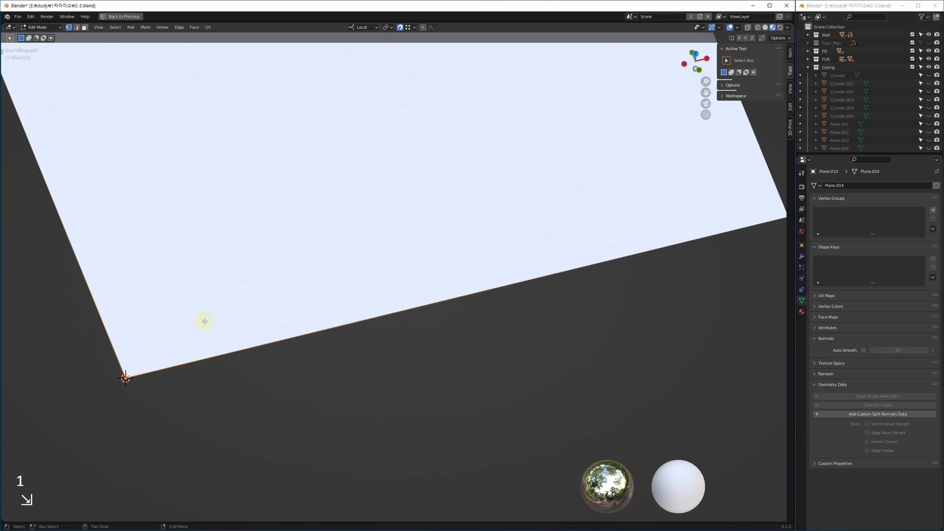
pyautogui.keyDown('shift'); pyautogui.moveTo(352, 325); pyautogui.dragTo(328, 356, button='middle'); pyautogui.keyUp('shift')
pyautogui.keyDown('shift'); pyautogui.moveTo(396, 360); pyautogui.dragTo(354, 384, button='middle'); pyautogui.keyUp('shift')
pyautogui.press('Tab')
pyautogui.click(370, 402)
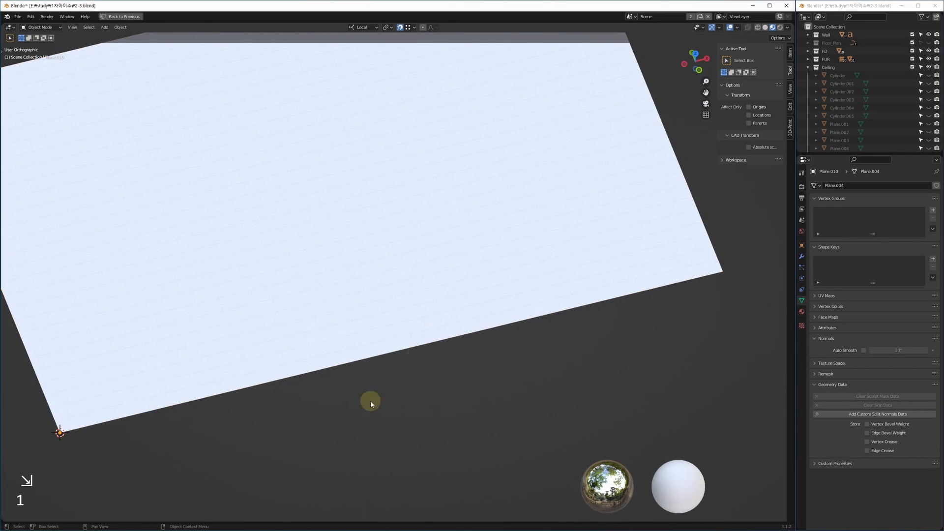
# Step: Examine the tile pattern toward the ceiling plane's other corner and restore the full Shading layout
pyautogui.keyDown('shift'); pyautogui.moveTo(634, 295); pyautogui.dragTo(507, 324, button='middle'); pyautogui.keyUp('shift')
pyautogui.keyDown('shift'); pyautogui.moveTo(453, 346); pyautogui.dragTo(497, 311, button='middle'); pyautogui.keyUp('shift')
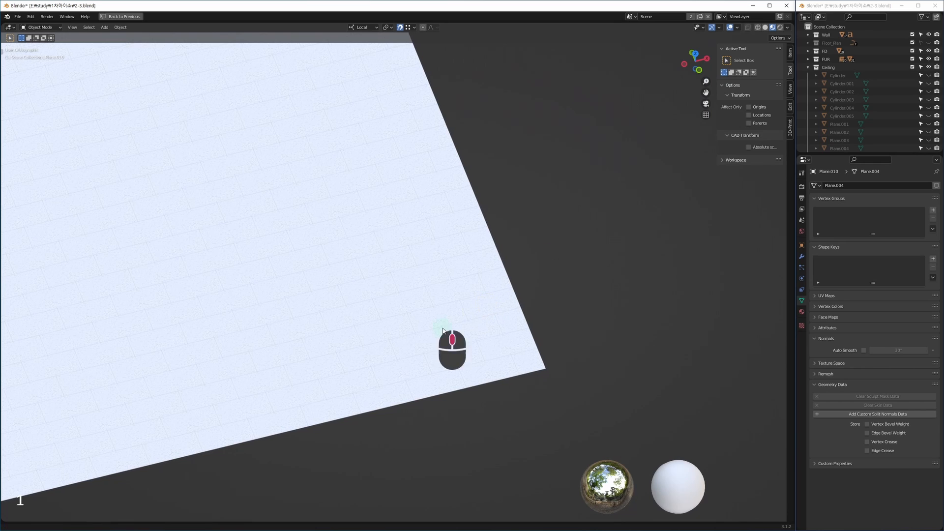
pyautogui.keyDown('shift'); pyautogui.moveTo(451, 344); pyautogui.dragTo(463, 345, button='middle'); pyautogui.keyUp('shift')
pyautogui.moveTo(422, 316); pyautogui.dragTo(381, 376, button='middle')
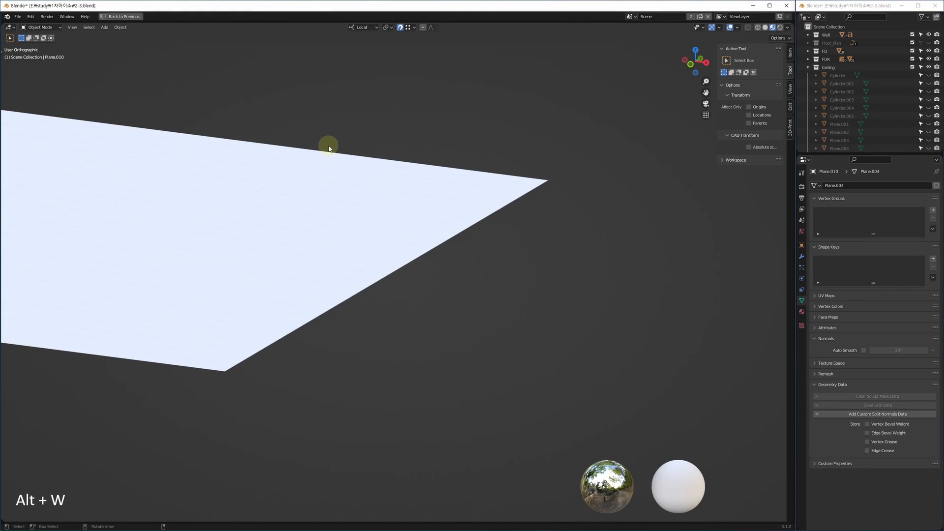
pyautogui.hotkey('ctrl', 'space')
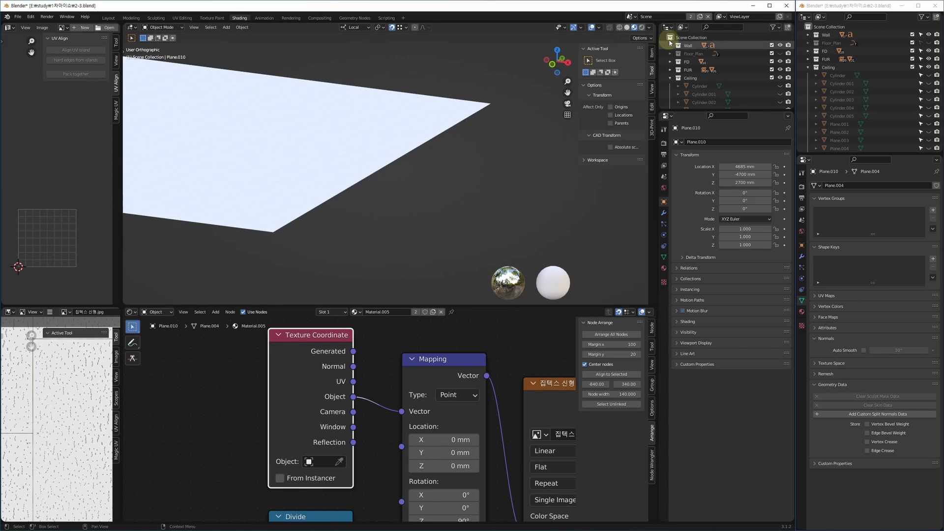
# Step: Check the ceiling plane in Material Preview and Solid shading, including the Backface Culling option, and view the whole plane
pyautogui.click(650, 27)
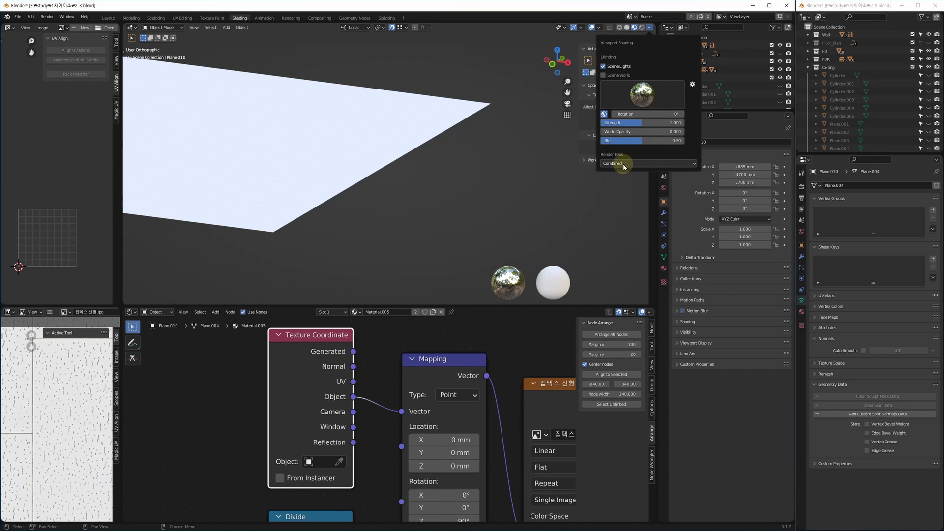
pyautogui.click(634, 28)
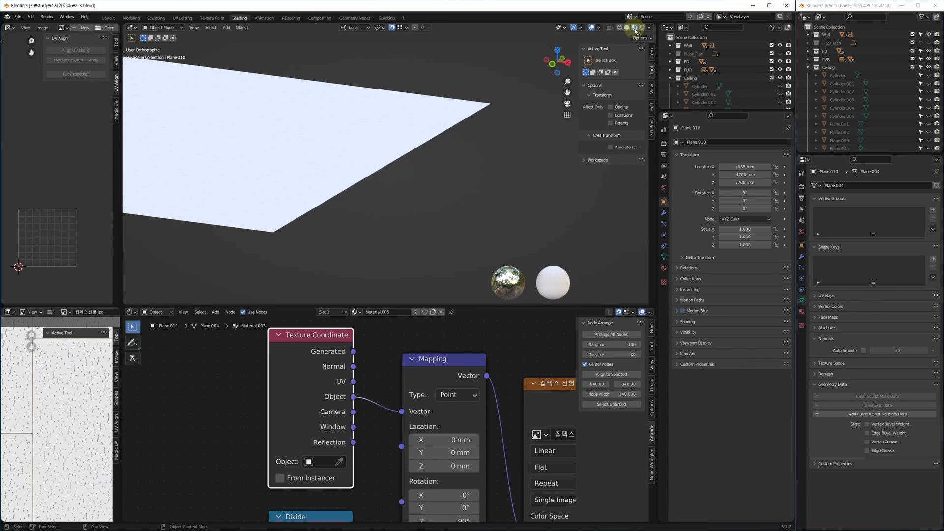
pyautogui.click(650, 27)
pyautogui.click(633, 27)
pyautogui.click(627, 28)
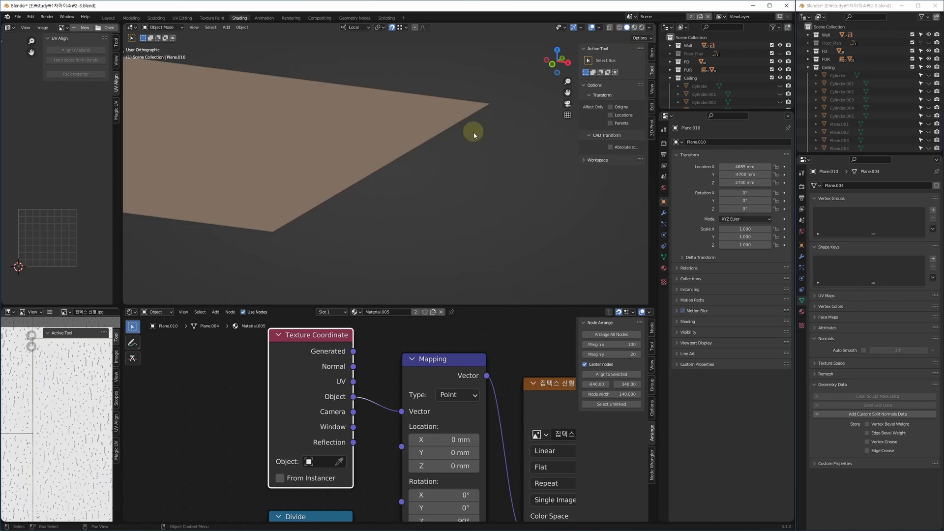
pyautogui.click(650, 27)
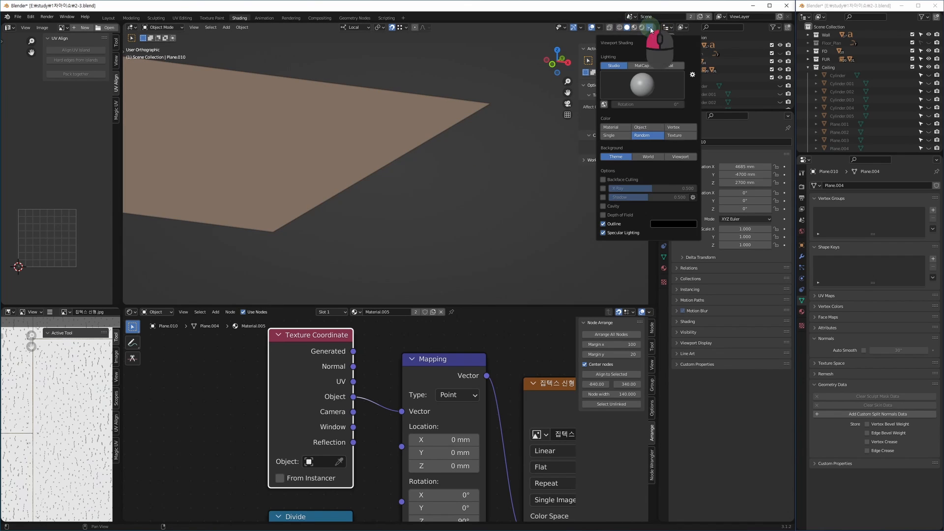
pyautogui.click(614, 180)
pyautogui.moveTo(462, 193); pyautogui.dragTo(434, 202, button='middle')
pyautogui.keyDown('alt'); pyautogui.moveTo(465, 168); pyautogui.dragTo(464, 227, button='middle'); pyautogui.keyUp('alt')
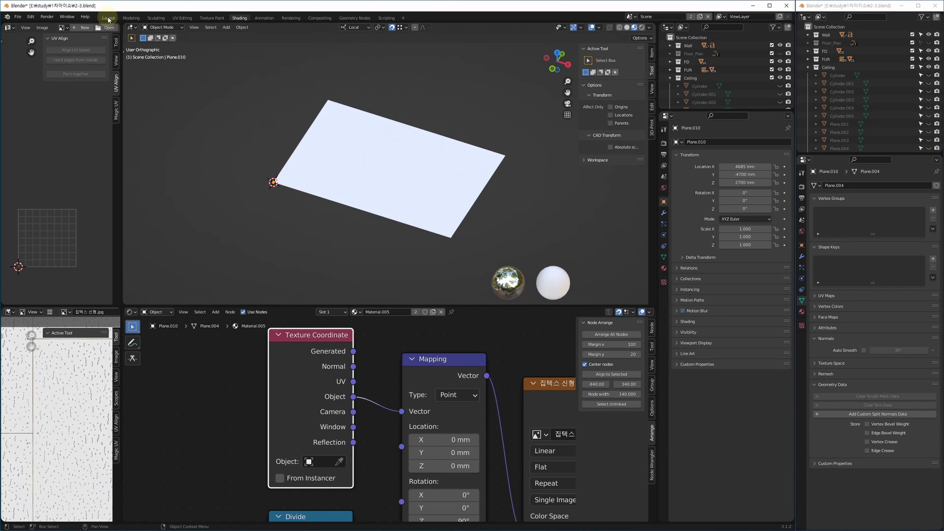
# Step: Switch to the Layout workspace and leave Local View so the whole office is framed together with the ceiling plane
pyautogui.click(109, 19)
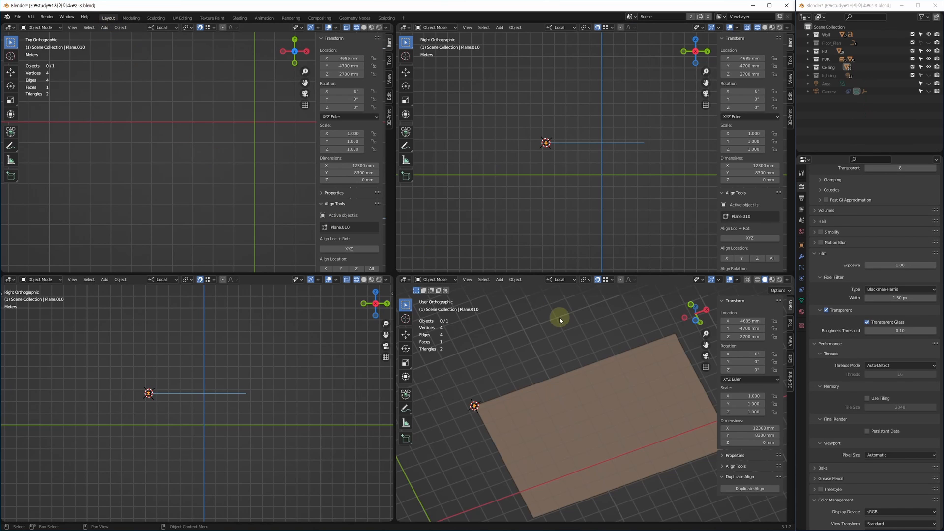
pyautogui.moveTo(555, 386)
pyautogui.keyDown('alt'); pyautogui.mouseDown(button='middle')
pyautogui.moveTo(555, 453)
pyautogui.moveTo(513, 424)
pyautogui.moveTo(531, 414)
pyautogui.moveTo(568, 423)
pyautogui.moveTo(554, 401)
pyautogui.moveTo(569, 446)
pyautogui.moveTo(611, 391)
pyautogui.moveTo(614, 358)
pyautogui.mouseUp(button='middle'); pyautogui.keyUp('alt')
pyautogui.hotkey('alt', 'q')
pyautogui.press('z')
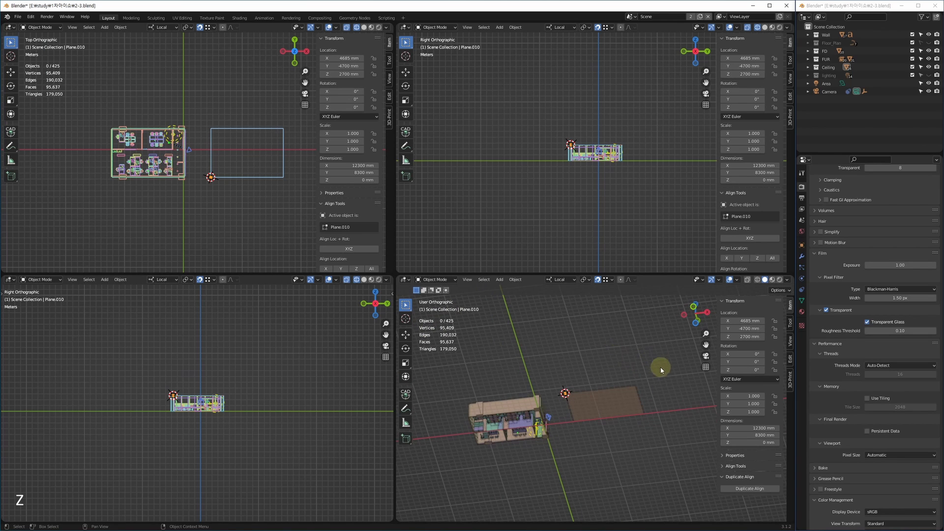
# Step: Delete the ceiling plane beside the office after checking it from above and below
pyautogui.click(611, 424)
pyautogui.moveTo(611, 428); pyautogui.dragTo(584, 399, button='middle')
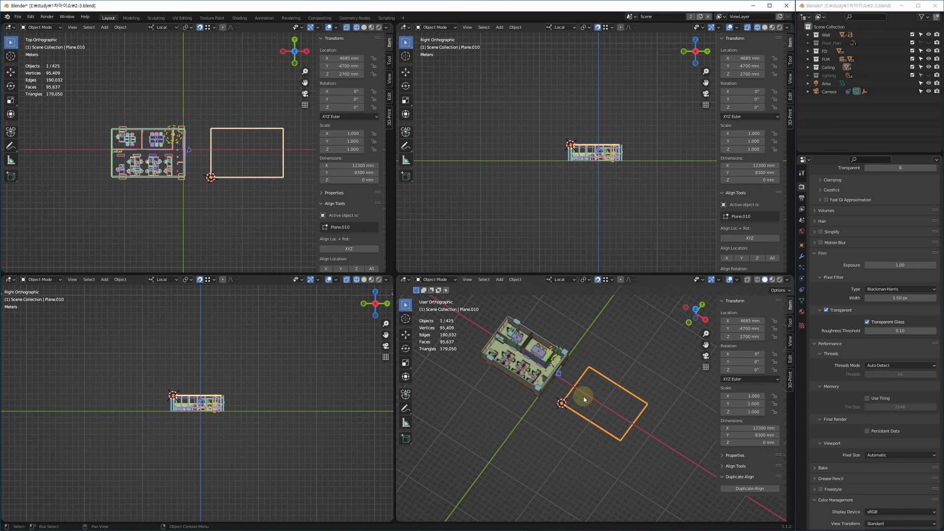
pyautogui.click(642, 395)
pyautogui.moveTo(615, 367); pyautogui.dragTo(590, 339, button='middle')
pyautogui.moveTo(661, 345)
pyautogui.mouseDown()
pyautogui.moveTo(583, 412)
pyautogui.moveTo(562, 451)
pyautogui.mouseUp()
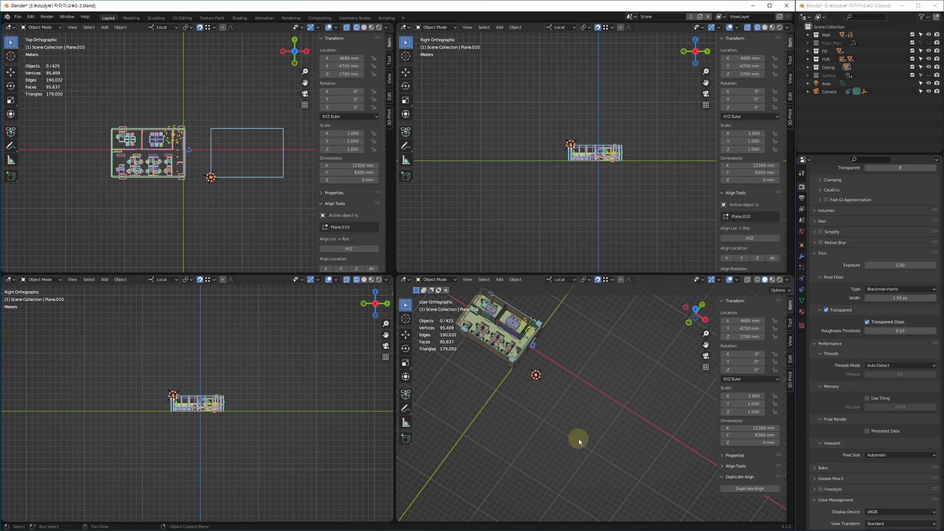
pyautogui.keyDown('alt'); pyautogui.moveTo(579, 439); pyautogui.dragTo(588, 352, button='middle'); pyautogui.keyUp('alt')
pyautogui.moveTo(624, 331); pyautogui.dragTo(566, 405)
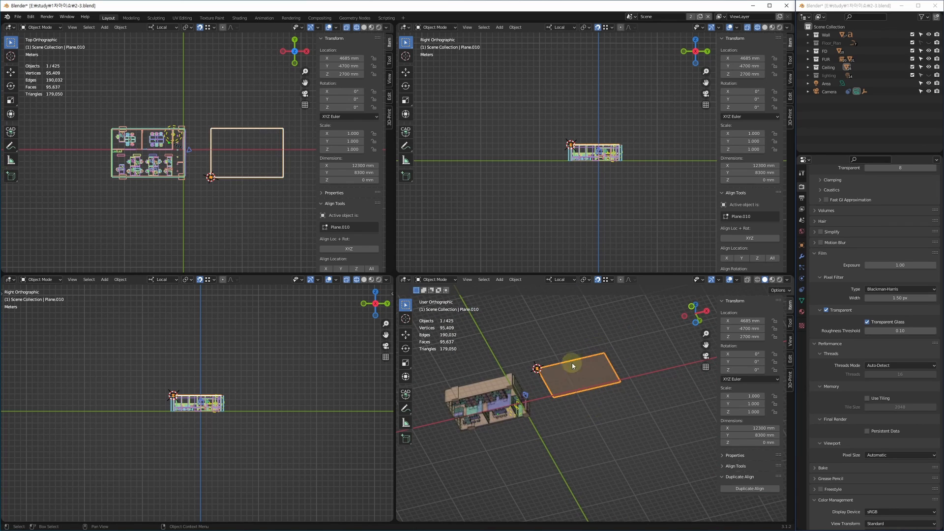
pyautogui.press('Delete')
# Step: Maximize the perspective viewport and select the rectangular ceiling panel nearest the office's near-right corner
pyautogui.hotkey('alt', 'w')
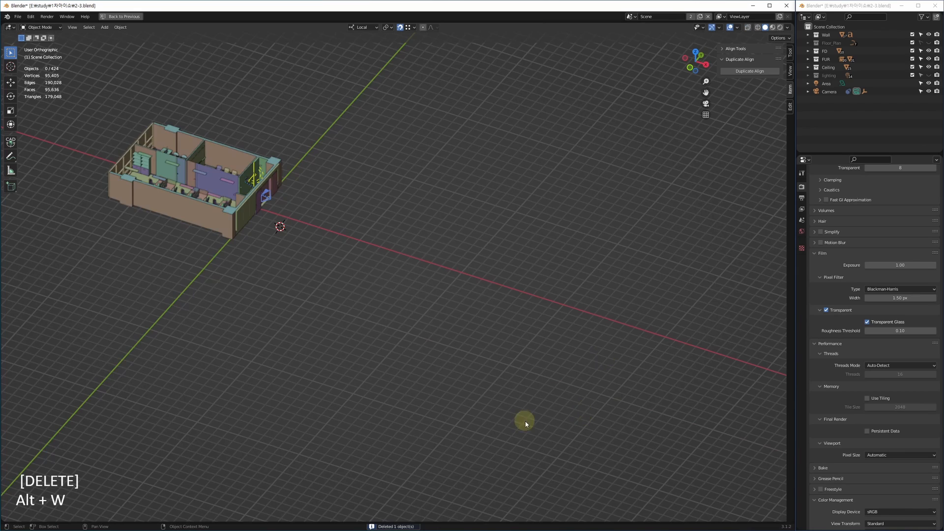
pyautogui.press('z')
pyautogui.moveTo(419, 318); pyautogui.dragTo(477, 35, button='middle')
pyautogui.keyDown('alt'); pyautogui.moveTo(457, 293); pyautogui.dragTo(461, 428, button='middle'); pyautogui.keyUp('alt')
pyautogui.moveTo(462, 180); pyautogui.dragTo(460, 385, button='middle')
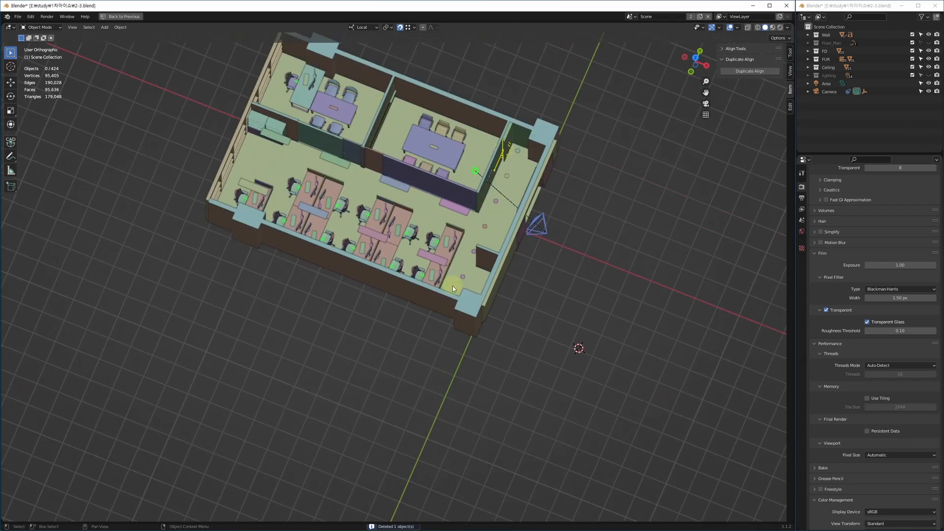
pyautogui.scroll(2, 453, 288)
pyautogui.click(436, 260)
pyautogui.moveTo(468, 290); pyautogui.dragTo(380, 263, button='middle')
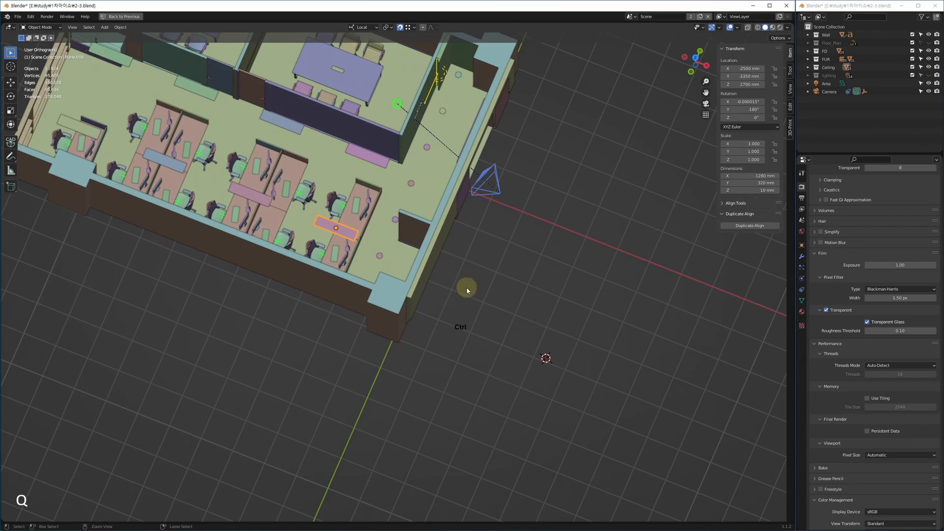
# Step: Undo the deletion of the ceiling plane
pyautogui.hotkey('ctrl', 'z')
pyautogui.hotkey('ctrl', 'z')
pyautogui.hotkey('ctrl', 'z')
pyautogui.moveTo(575, 339); pyautogui.dragTo(435, 316, button='middle')
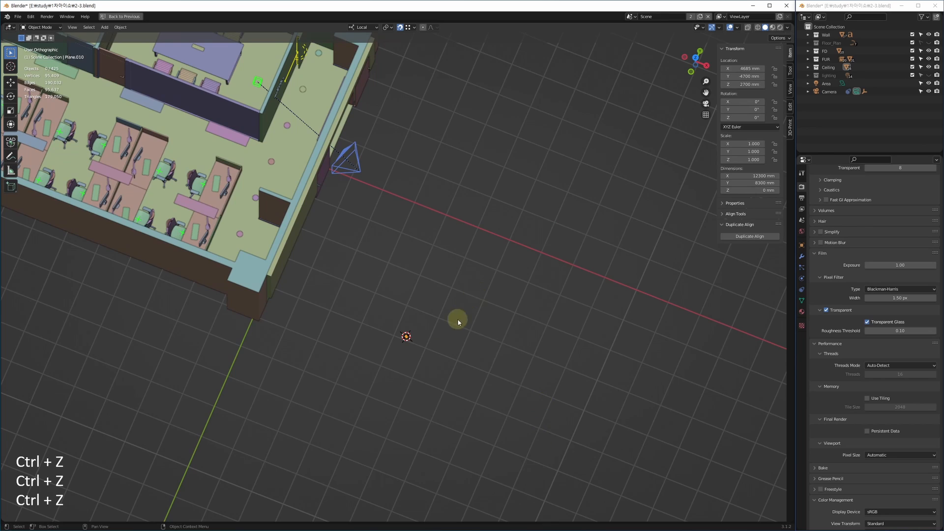
pyautogui.moveTo(472, 348); pyautogui.dragTo(354, 344, button='middle')
# Step: Duplicate the rectangular ceiling panel nearest the near-right corner and move the copy outside the office along X and Y
pyautogui.click(210, 242)
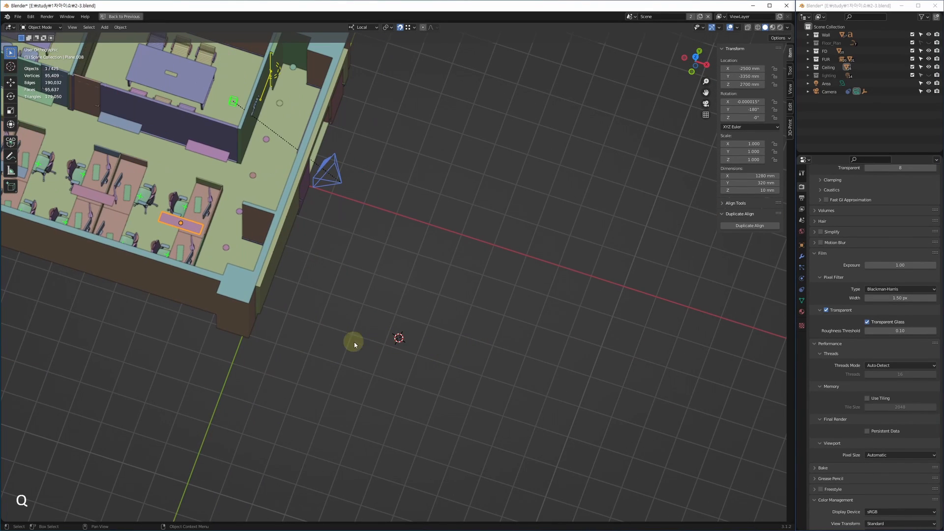
pyautogui.hotkey('shift', 'd')
pyautogui.press('x')
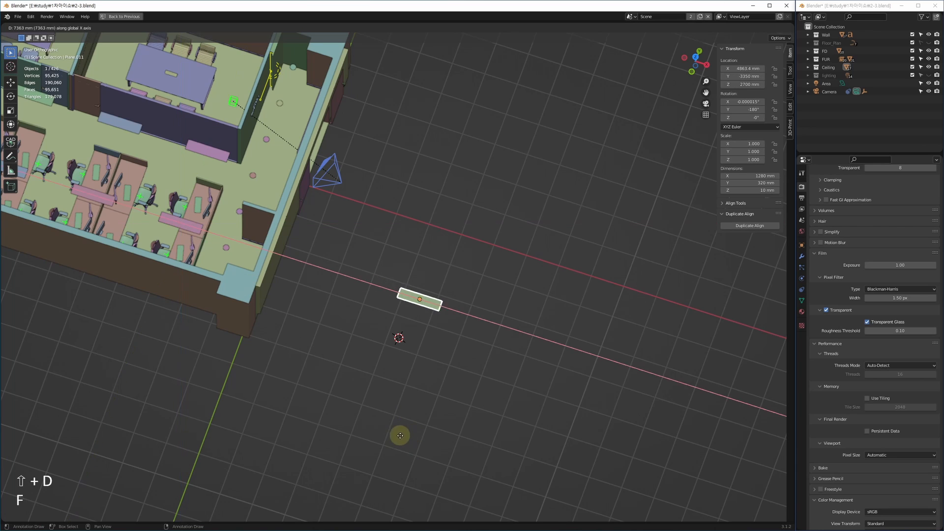
pyautogui.click(413, 400)
pyautogui.press('g')
pyautogui.press('y')
pyautogui.click(395, 364)
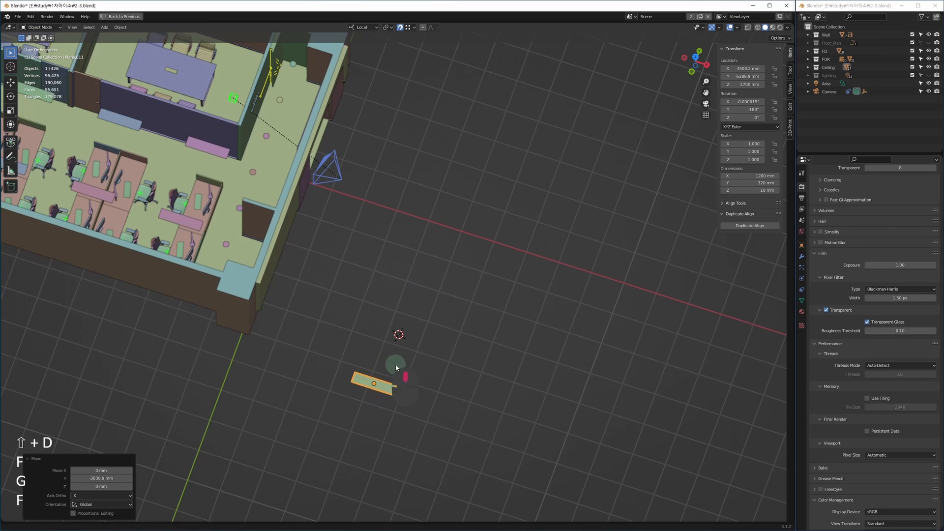
# Step: Examine the duplicated ceiling panel's shape and frame from below at close range
pyautogui.press('KP_Decimal')
pyautogui.click(566, 264)
pyautogui.scroll(8, 358, 322)
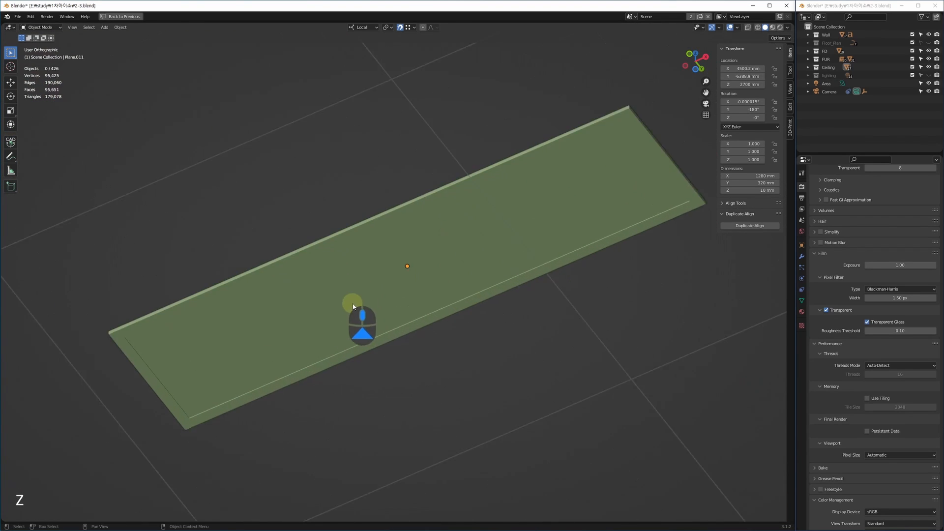
pyautogui.moveTo(220, 430); pyautogui.dragTo(289, 369, button='middle')
pyautogui.scroll(5, 413, 363)
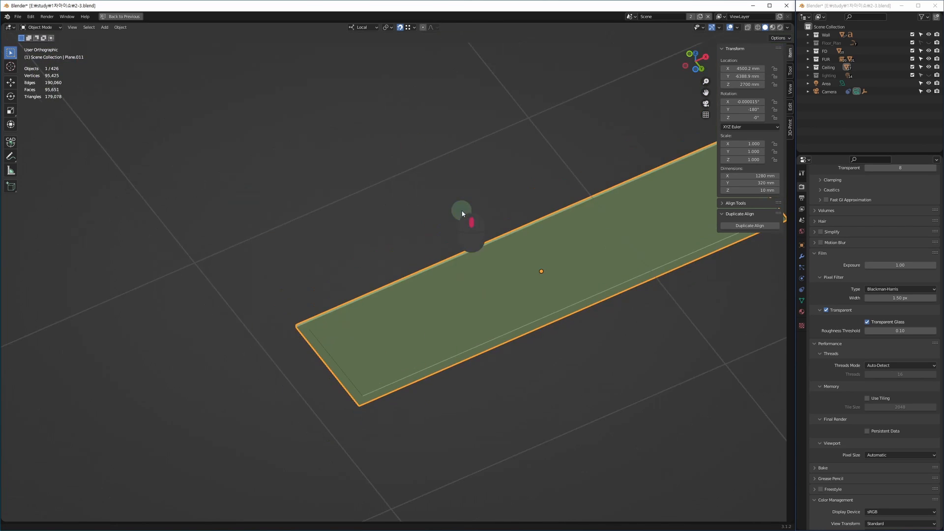
pyautogui.keyDown('shift'); pyautogui.moveTo(462, 214); pyautogui.dragTo(313, 270, button='middle'); pyautogui.keyUp('shift')
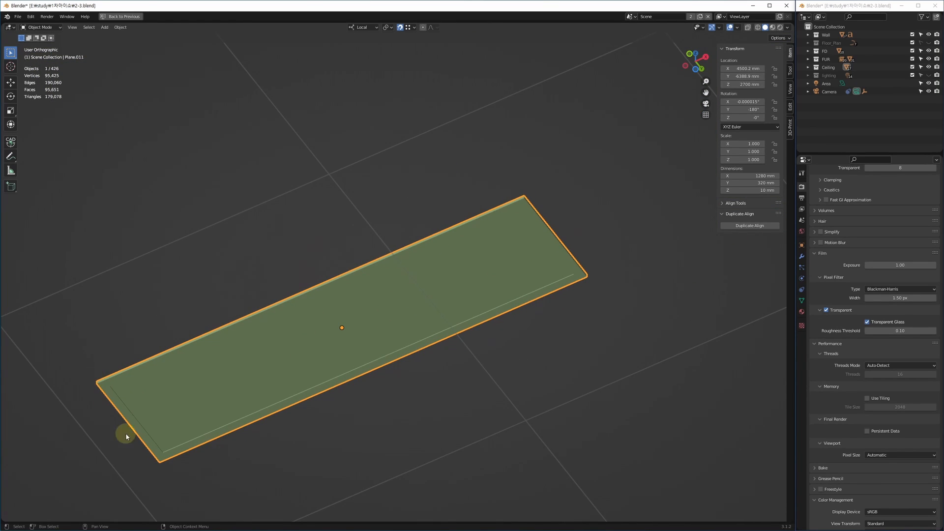
# Step: Delete the duplicated ceiling panel outside the office
pyautogui.click(423, 412)
pyautogui.click(393, 330)
pyautogui.press('Delete')
# Step: Place the 3D cursor in top view on the empty area outside the office's near-right corner
pyautogui.press('z')
pyautogui.keyDown('alt'); pyautogui.moveTo(322, 276); pyautogui.dragTo(411, 292, button='middle'); pyautogui.keyUp('alt')
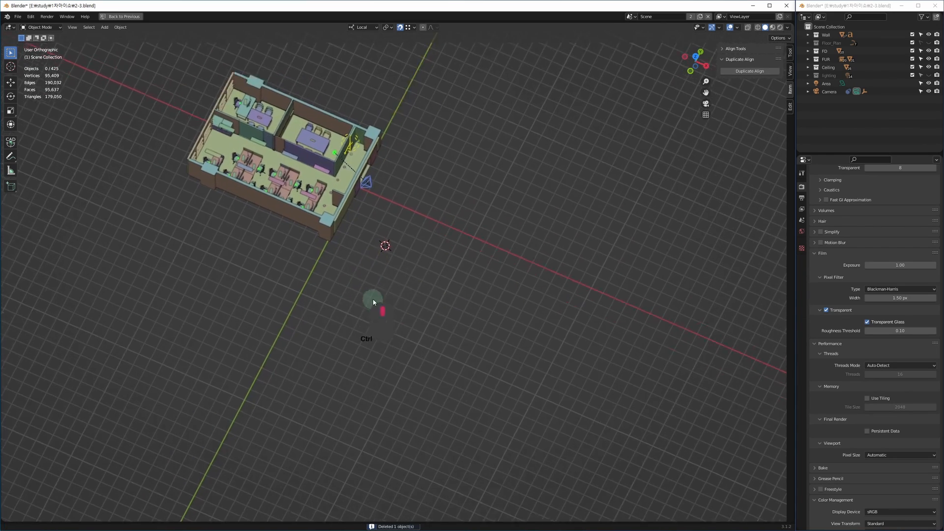
pyautogui.scroll(4, 382, 297)
pyautogui.press('KP_7')
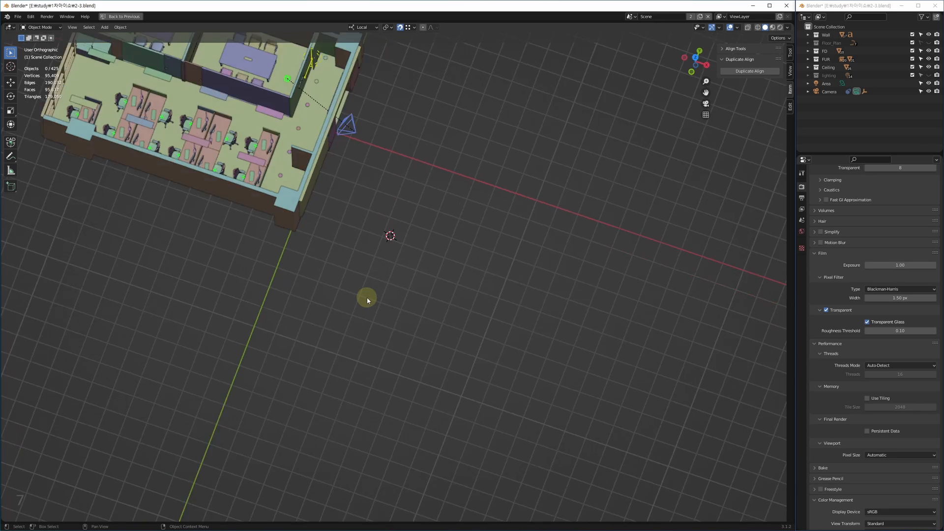
pyautogui.keyDown('ctrl'); pyautogui.moveTo(397, 308); pyautogui.dragTo(364, 322, button='middle'); pyautogui.keyUp('ctrl')
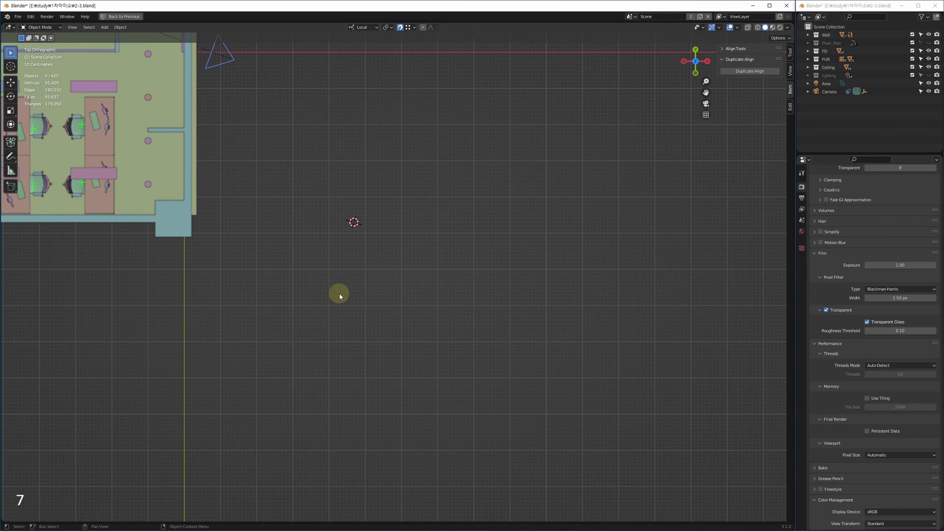
pyautogui.keyDown('shift'); pyautogui.moveTo(339, 295); pyautogui.dragTo(340, 315, button='right'); pyautogui.keyUp('shift')
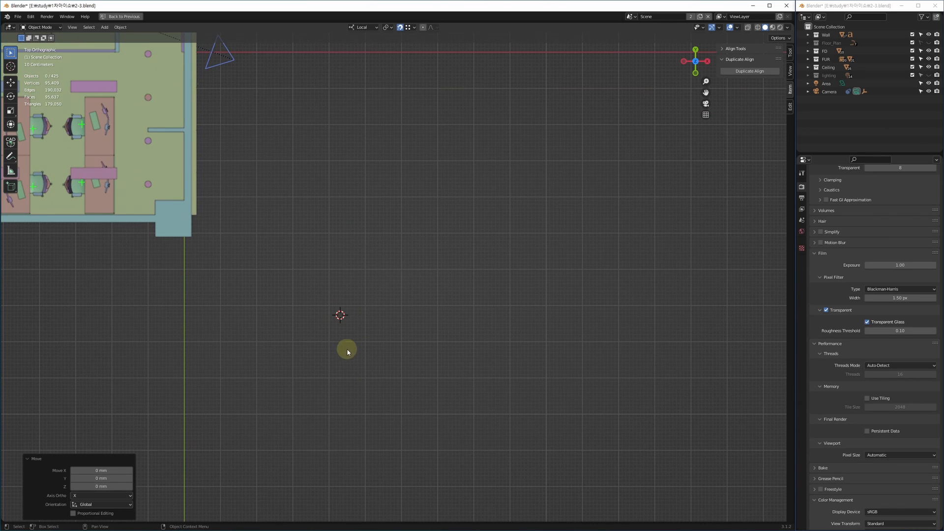
# Step: Add a mesh plane with a size of 1200 mm at the 3D cursor
pyautogui.hotkey('shift', 'a')
pyautogui.moveTo(345, 342)
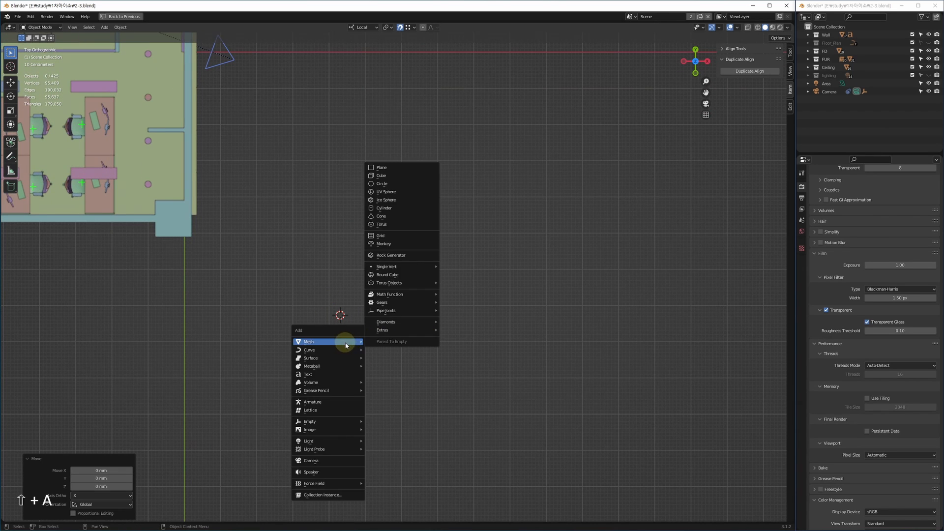
pyautogui.click(396, 170)
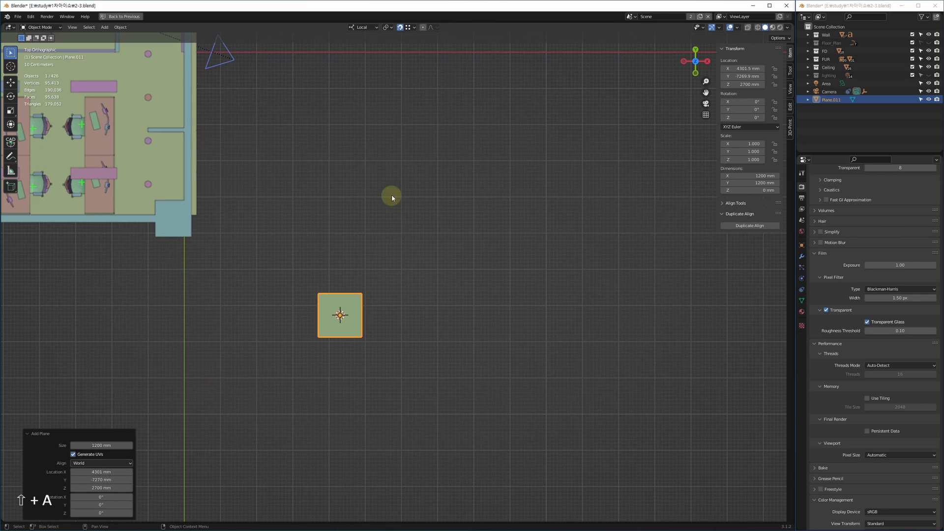
pyautogui.click(107, 445)
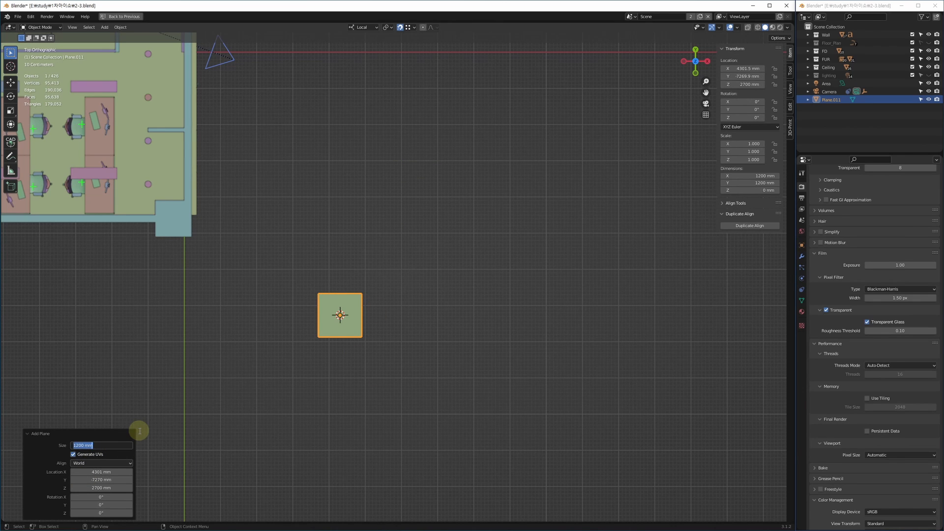
pyautogui.write('1200')
pyautogui.press('Return')
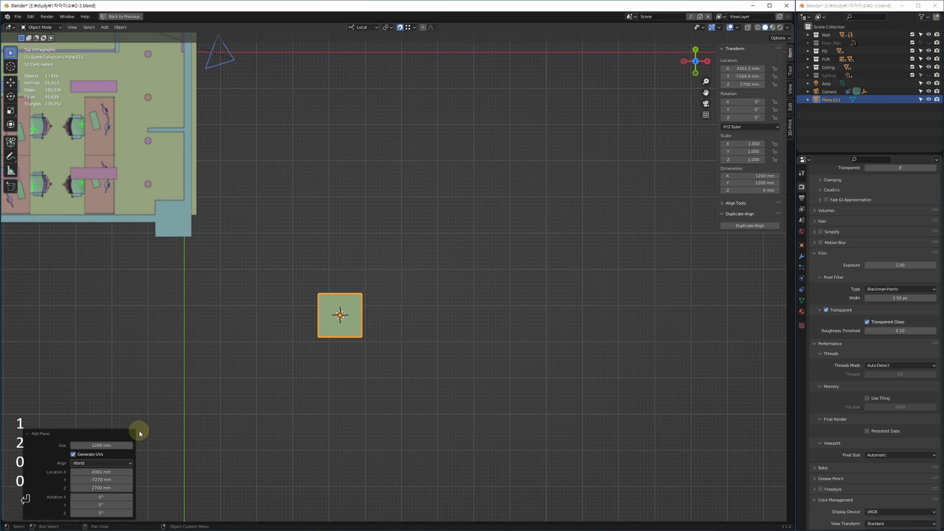
pyautogui.scroll(7, 337, 327)
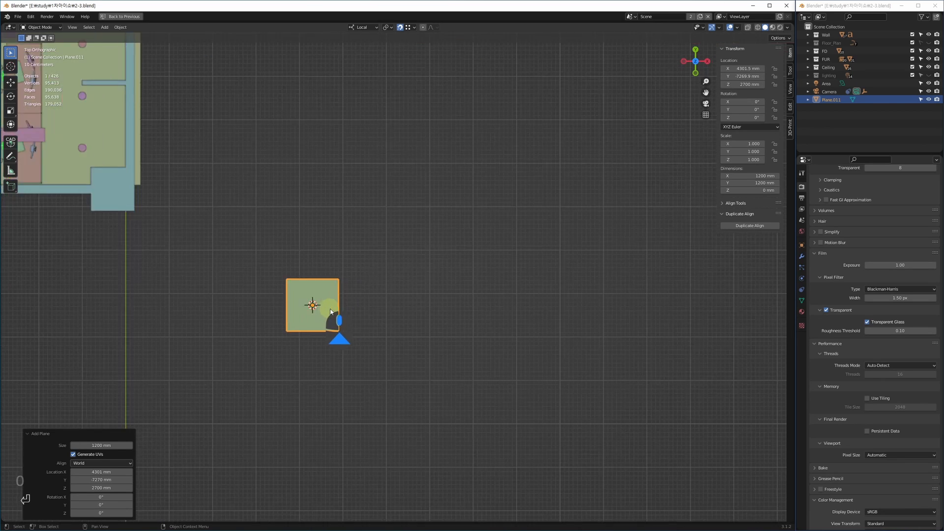
# Step: Set the new plane's Y dimension to 300 mm in Object Mode
pyautogui.press('Tab')
pyautogui.press('1')
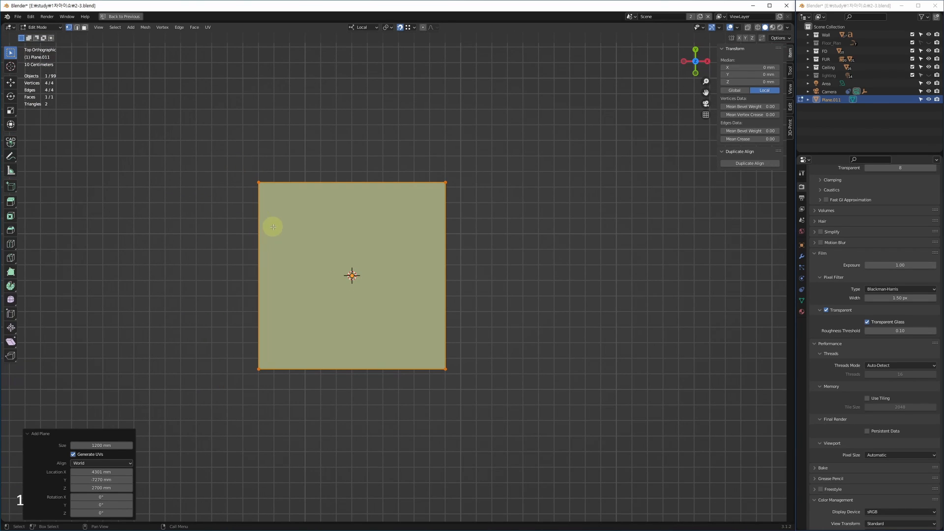
pyautogui.press('Tab')
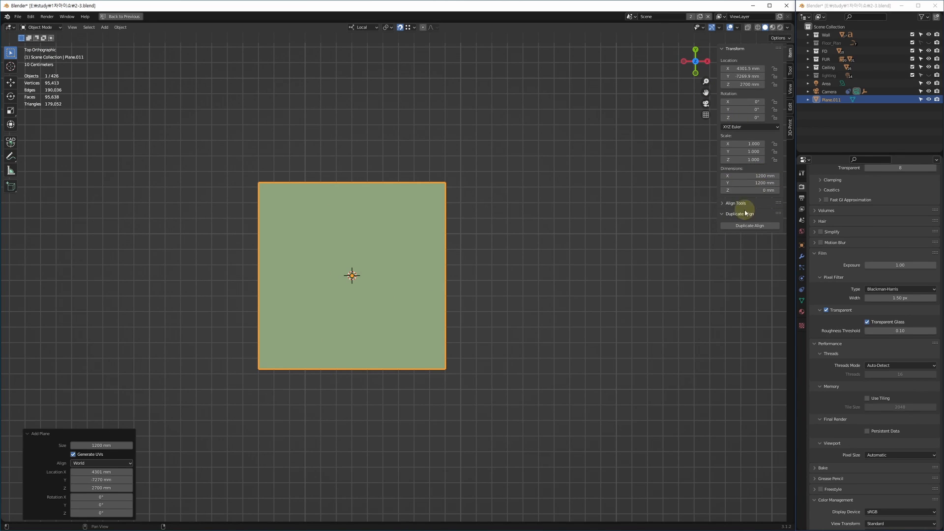
pyautogui.click(764, 183)
pyautogui.write('30')
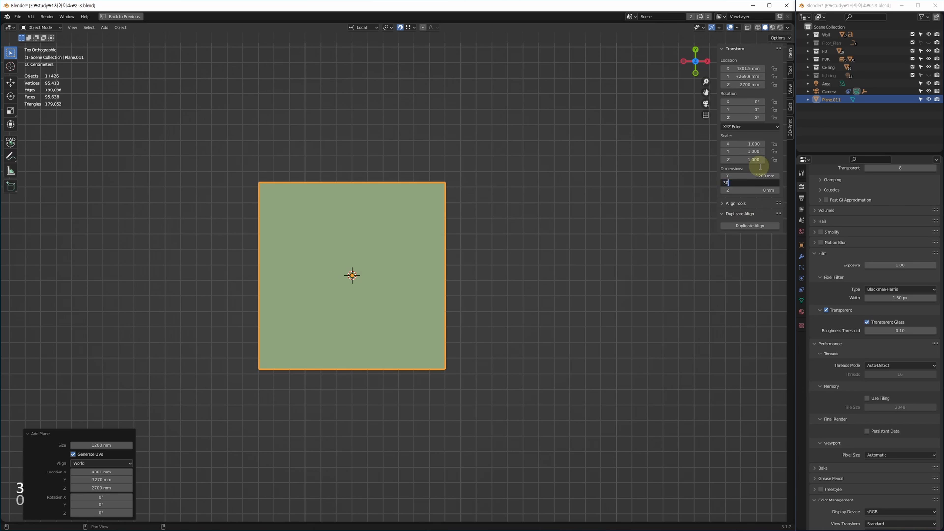
pyautogui.write('0')
pyautogui.press('Return')
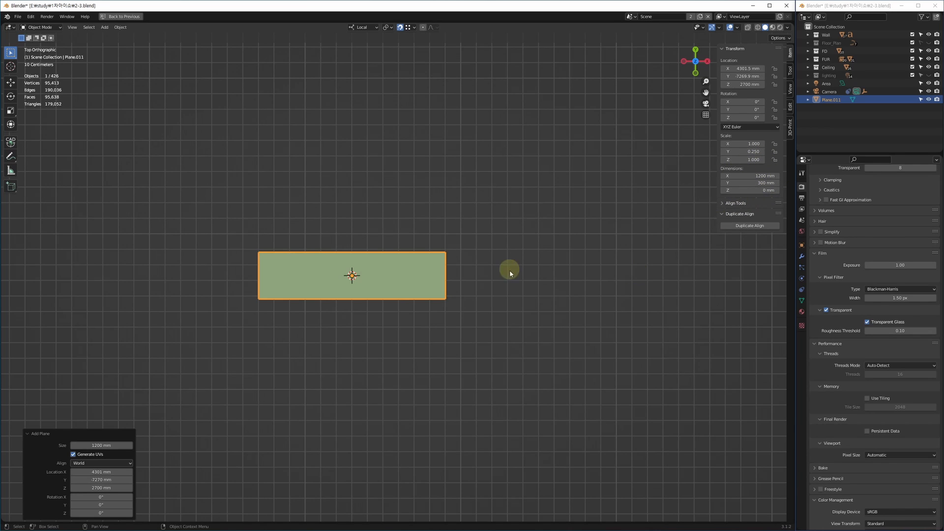
pyautogui.keyDown('shift'); pyautogui.moveTo(391, 283); pyautogui.dragTo(383, 276, button='middle'); pyautogui.keyUp('shift')
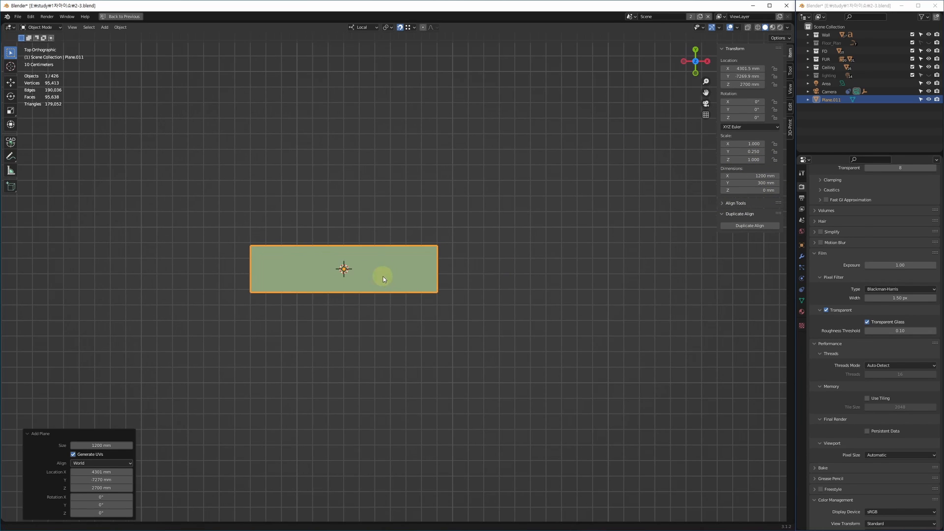
pyautogui.scroll(3, 388, 275)
pyautogui.click(386, 323)
pyautogui.click(396, 252)
pyautogui.moveTo(369, 287); pyautogui.dragTo(372, 301, button='middle')
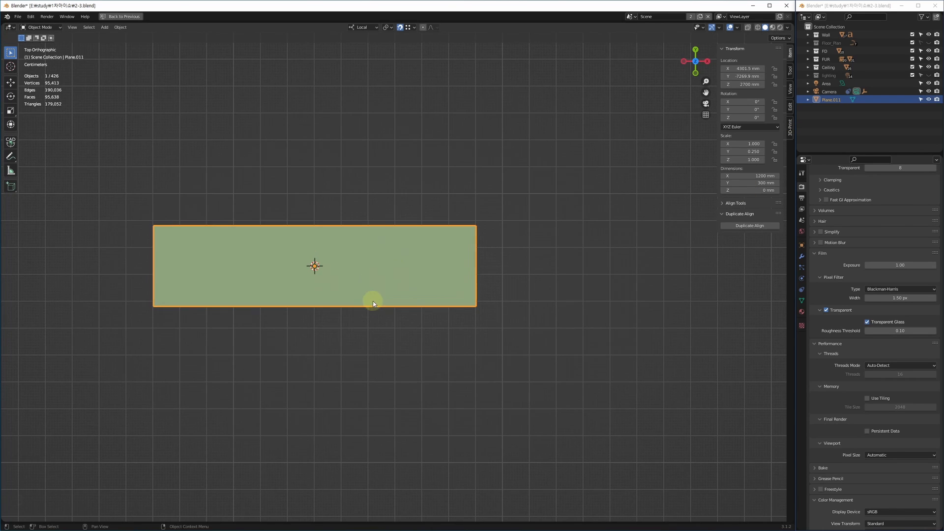
# Step: Inset the plane's single face by 25 mm and inspect its corner border from top view
pyautogui.press('3')
pyautogui.click(396, 270)
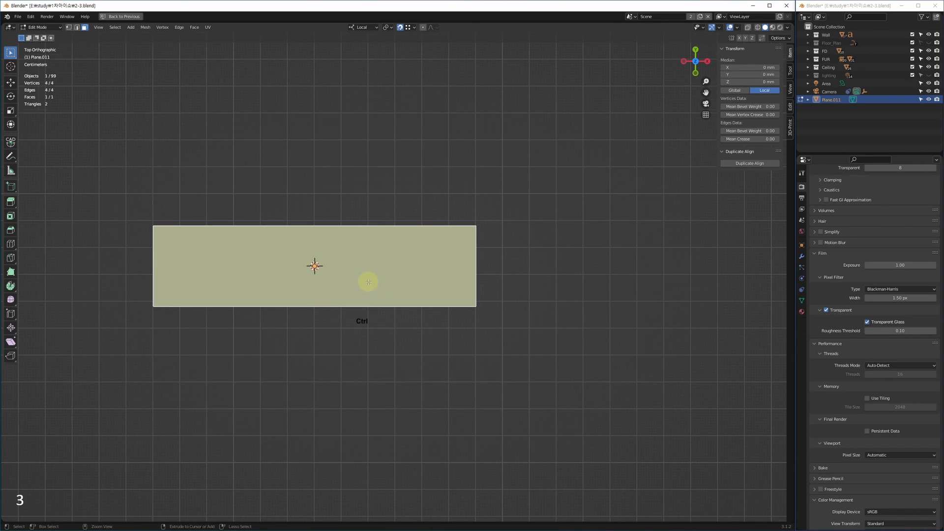
pyautogui.moveTo(407, 312)
pyautogui.mouseDown(button='middle')
pyautogui.moveTo(384, 291)
pyautogui.moveTo(407, 319)
pyautogui.moveTo(408, 295)
pyautogui.mouseUp(button='middle')
pyautogui.hotkey('ctrl', 'b')
pyautogui.write('2')
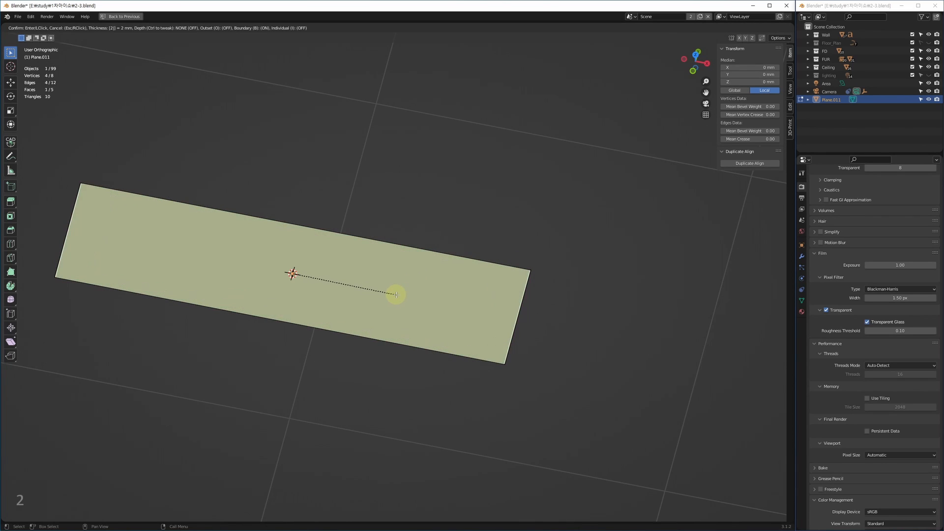
pyautogui.write('5')
pyautogui.press('Return')
pyautogui.keyDown('ctrl'); pyautogui.moveTo(525, 293); pyautogui.dragTo(414, 300, button='middle'); pyautogui.keyUp('ctrl')
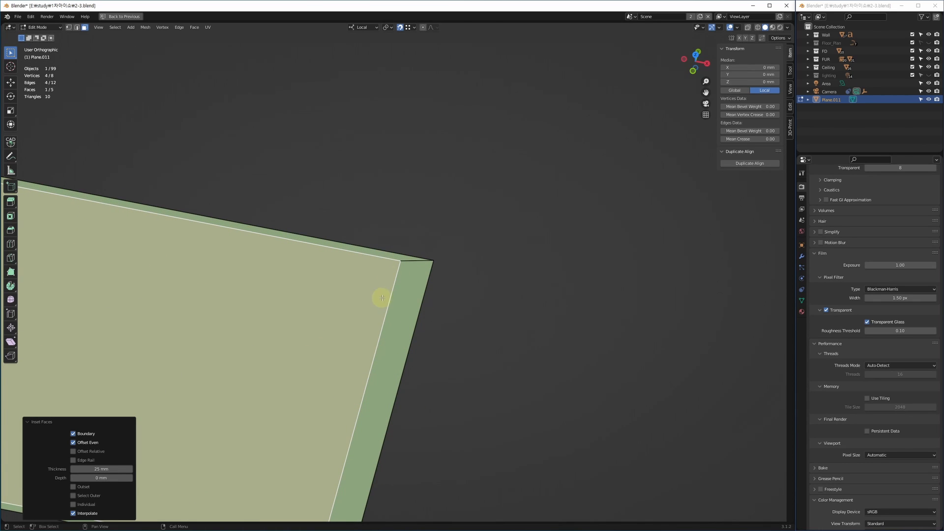
pyautogui.press('KP_7')
pyautogui.keyDown('shift'); pyautogui.moveTo(392, 105); pyautogui.dragTo(357, 219, button='middle'); pyautogui.keyUp('shift')
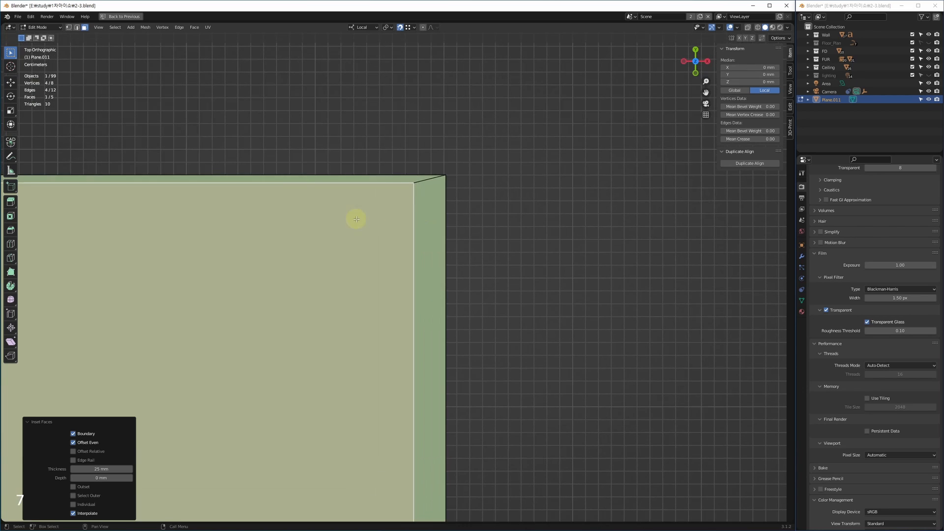
pyautogui.scroll(-8, 317, 202)
pyautogui.press('Tab')
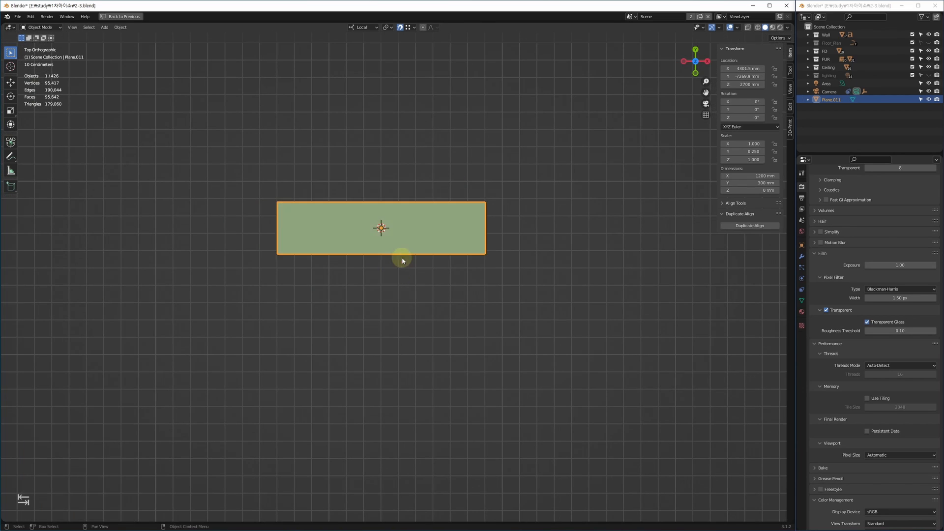
# Step: Set the inset plane's Y scale to 1 and display its wireframe edges over the solid shading
pyautogui.moveTo(409, 265); pyautogui.dragTo(396, 269, button='middle')
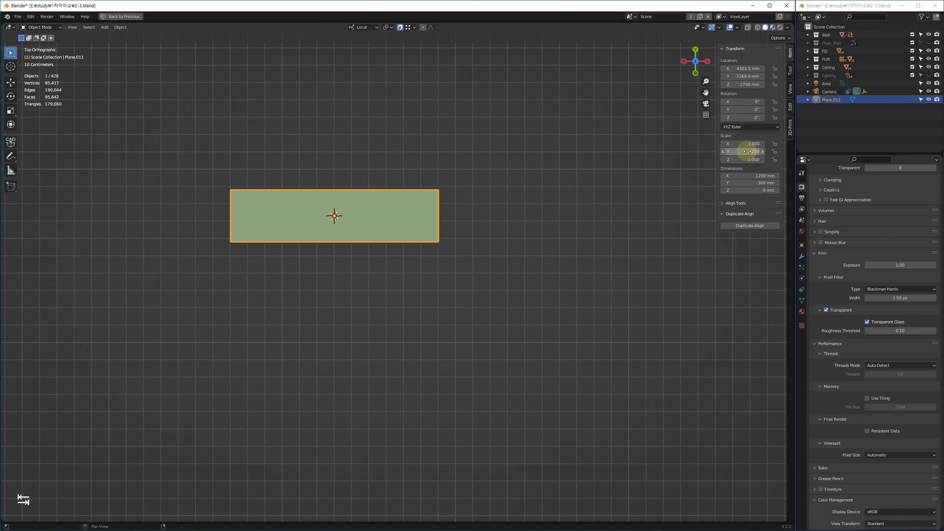
pyautogui.press('Return')
pyautogui.moveTo(430, 255); pyautogui.dragTo(411, 316, button='middle')
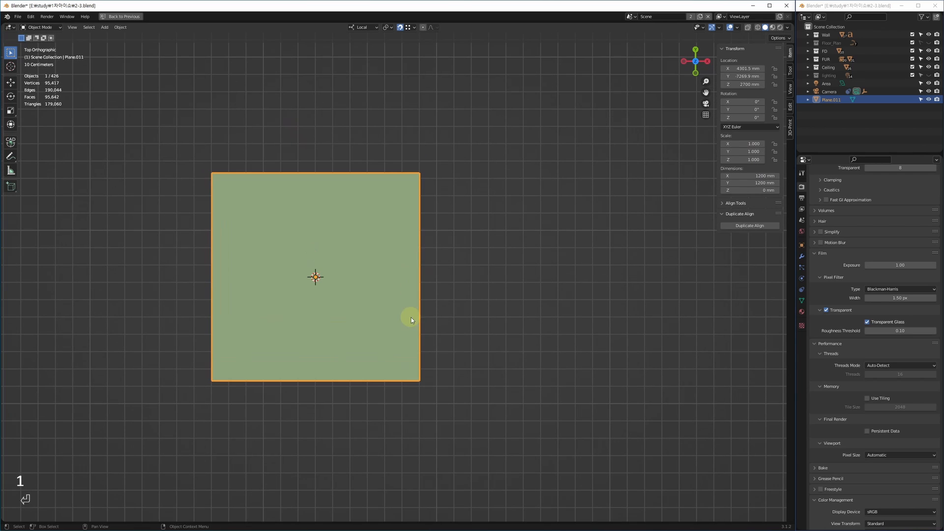
pyautogui.press('F3')
pyautogui.moveTo(418, 273); pyautogui.dragTo(423, 263, button='middle')
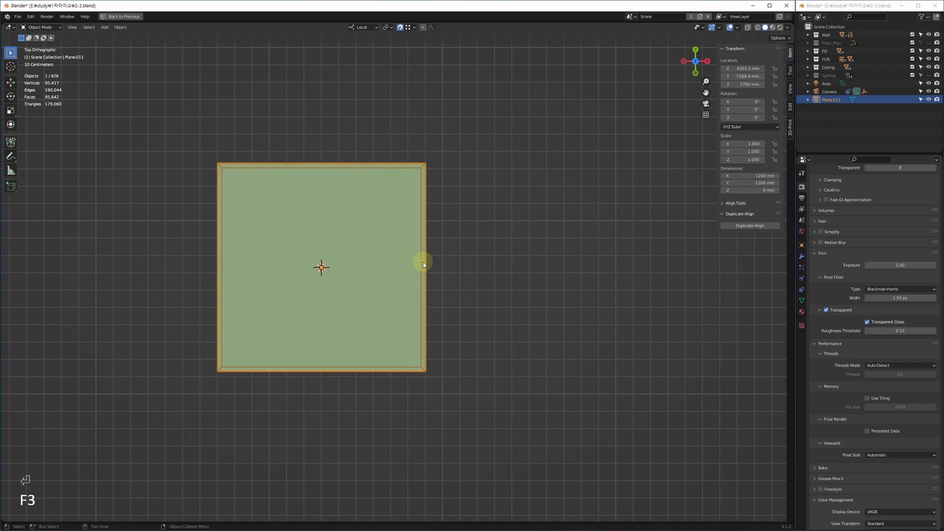
# Step: Reduce the plane's Y scale to about 0.17 and inspect the inset border at one end
pyautogui.click(756, 152)
pyautogui.moveTo(756, 151); pyautogui.dragTo(721, 150)
pyautogui.scroll(5, 375, 266)
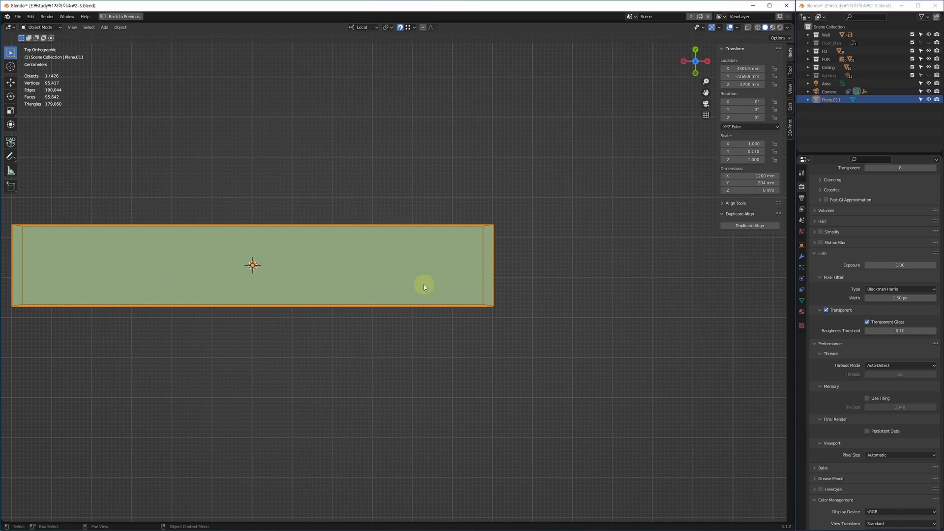
pyautogui.scroll(5, 462, 243)
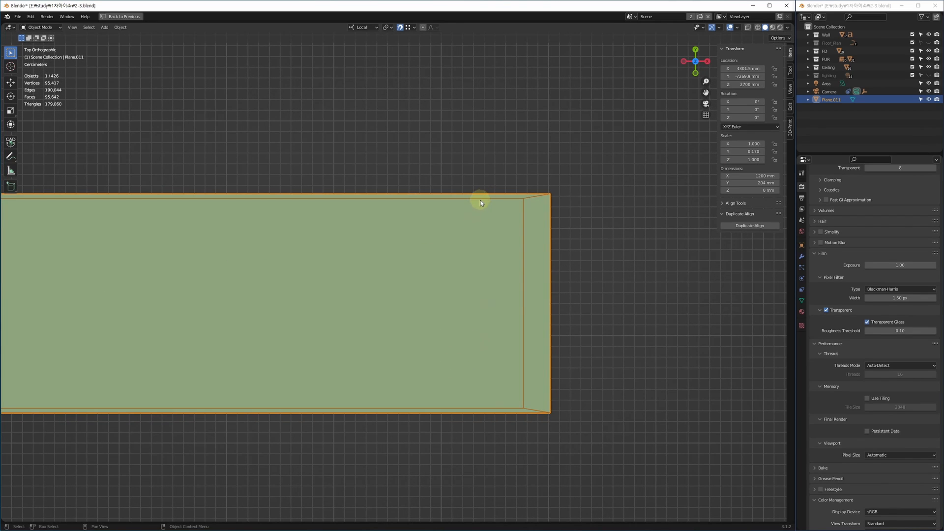
pyautogui.keyDown('shift'); pyautogui.moveTo(484, 213); pyautogui.dragTo(466, 203, button='middle'); pyautogui.keyUp('shift')
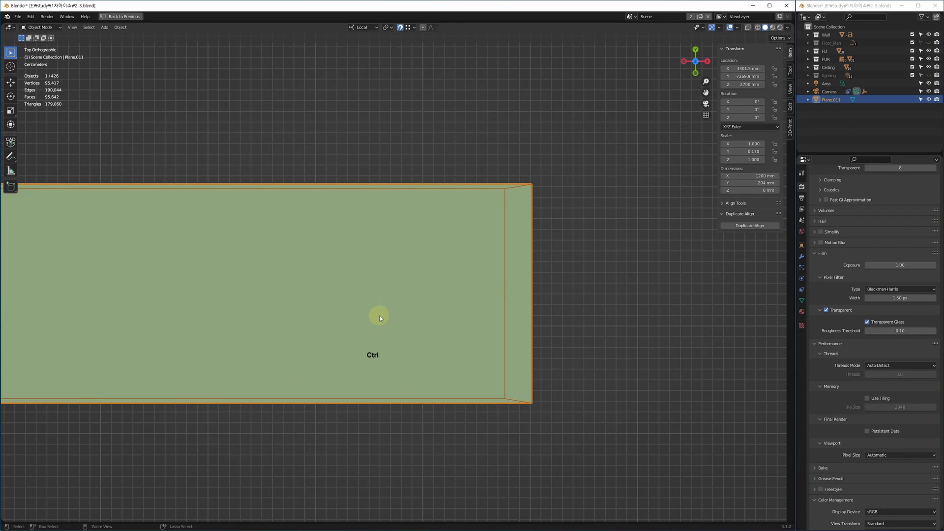
# Step: Undo both Y scale changes, examine the inset edges in Edit Mode, and undo the 25 mm inset
pyautogui.hotkey('ctrl', 'z')
pyautogui.hotkey('ctrl', 'z')
pyautogui.keyDown('shift'); pyautogui.moveTo(443, 301); pyautogui.dragTo(561, 267, button='middle'); pyautogui.keyUp('shift')
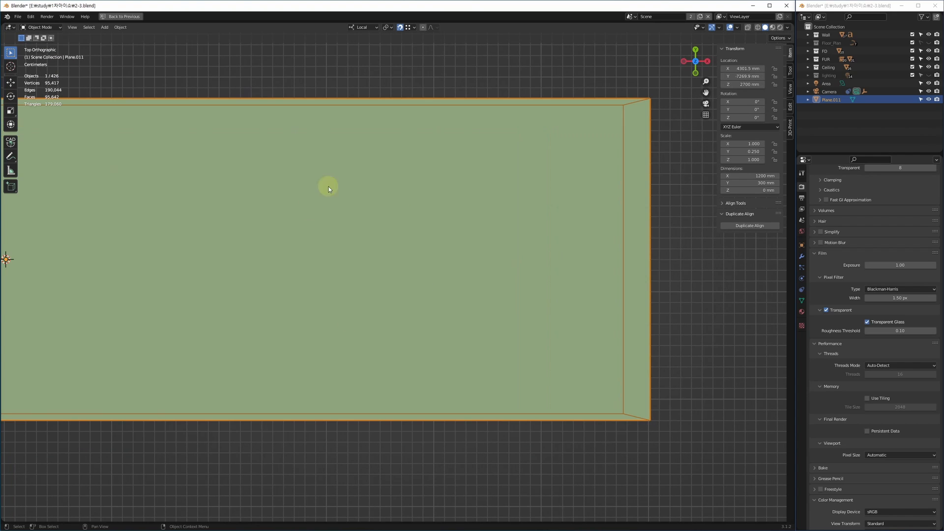
pyautogui.scroll(-5, 278, 224)
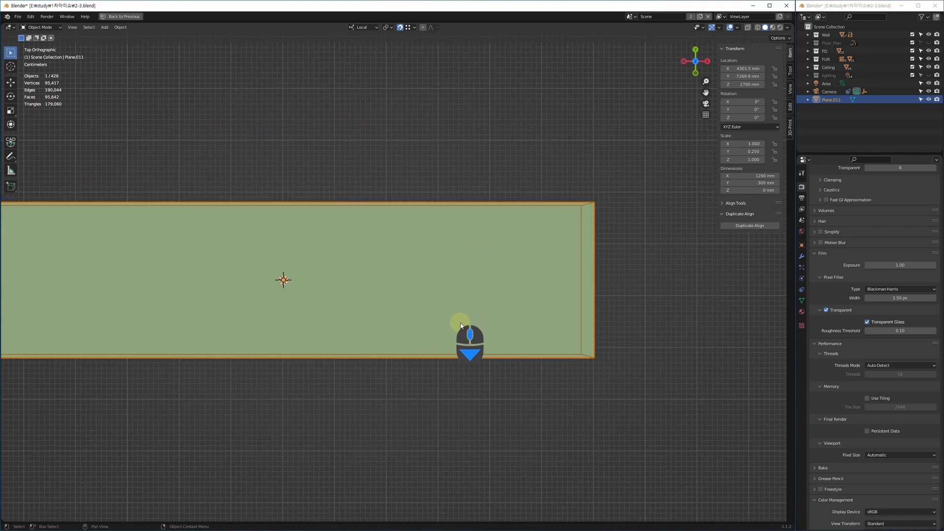
pyautogui.moveTo(451, 259); pyautogui.dragTo(336, 266, button='middle')
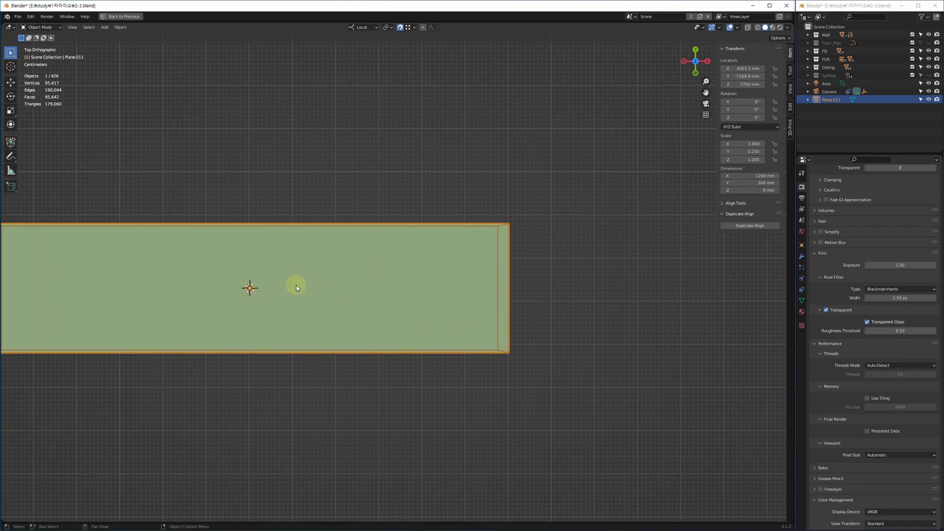
pyautogui.moveTo(381, 292); pyautogui.dragTo(442, 282, button='middle')
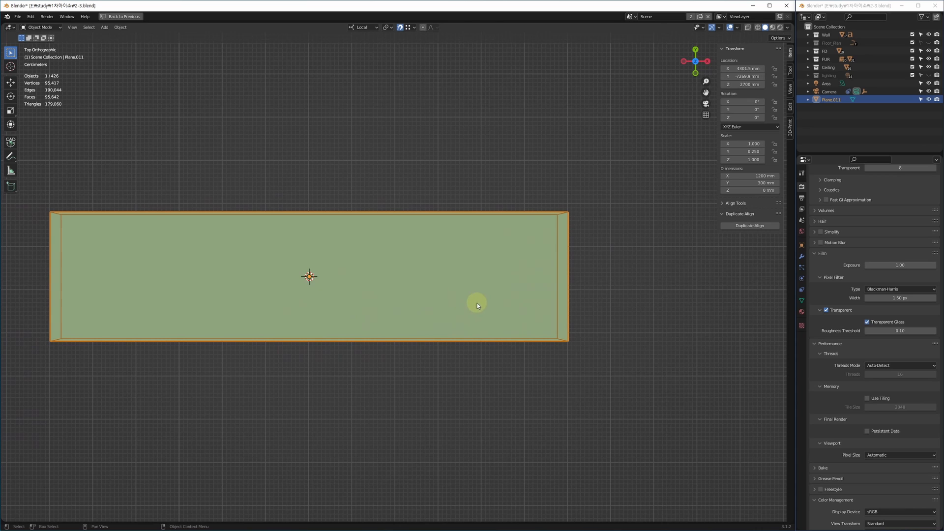
pyautogui.press('Tab')
pyautogui.press('2')
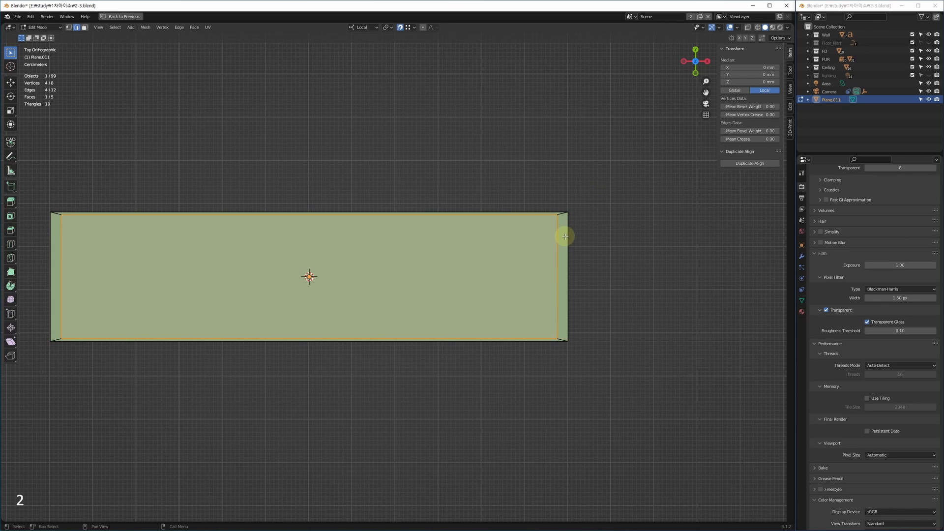
pyautogui.press('Tab')
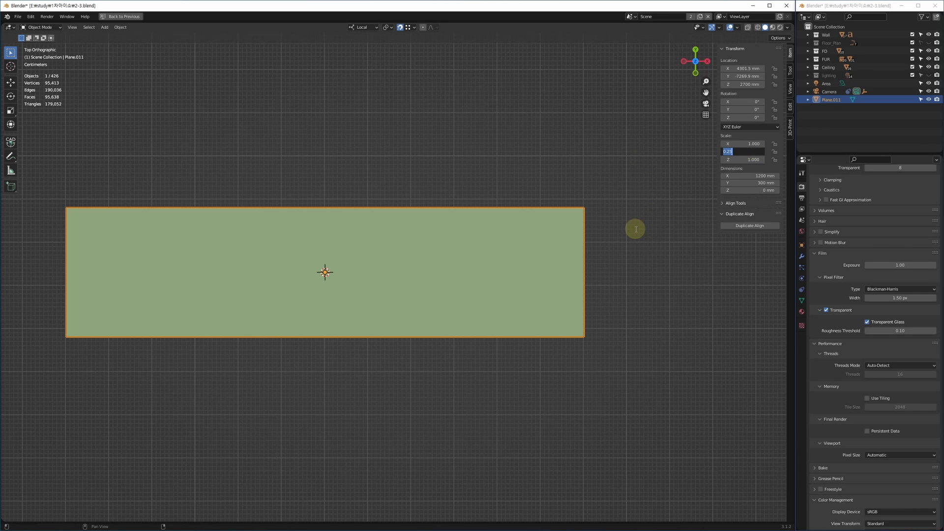
# Step: Try a Y scale of 1 on the plain 1200 × 300 mm plane and undo it
pyautogui.write('1')
pyautogui.press('Return')
pyautogui.hotkey('ctrl', 'z')
# Step: Apply the plane's scale, then inset its face by 25 mm in face select mode
pyautogui.hotkey('ctrl', 'a')
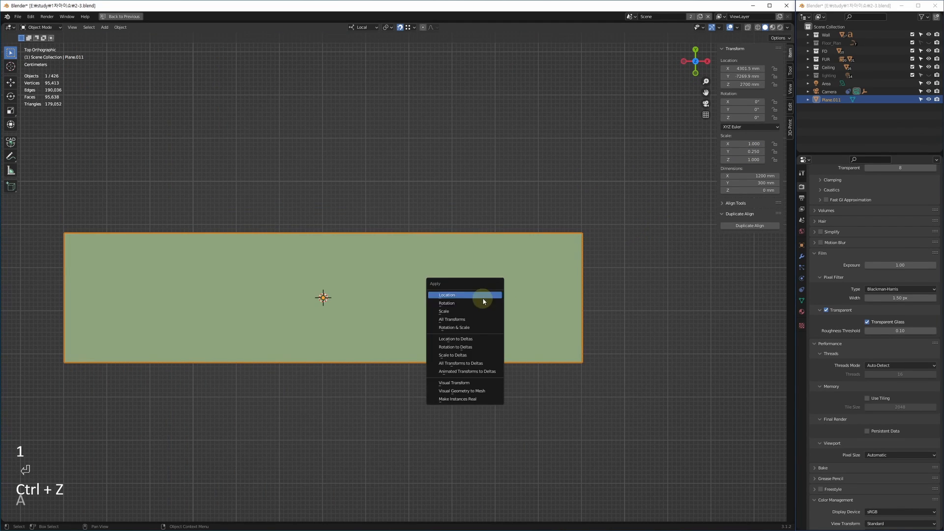
pyautogui.click(463, 319)
pyautogui.press('Tab')
pyautogui.press('3')
pyautogui.click(451, 324)
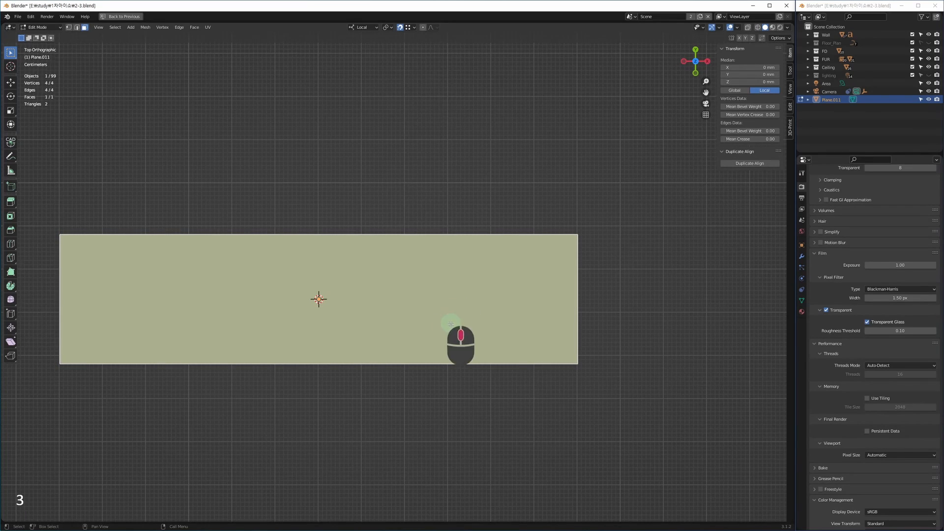
pyautogui.hotkey('ctrl', 'b')
pyautogui.write('25')
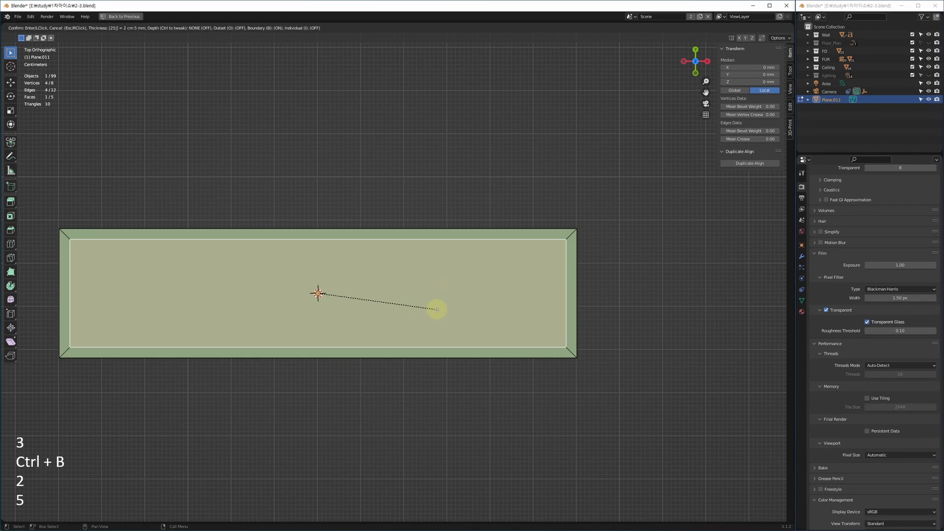
pyautogui.press('Return')
# Step: Select all faces of the inset plane and extrude them 10 mm along their normals
pyautogui.moveTo(600, 176); pyautogui.dragTo(544, 386, button='middle')
pyautogui.scroll(5, 487, 278)
pyautogui.hotkey('ctrl', 'a')
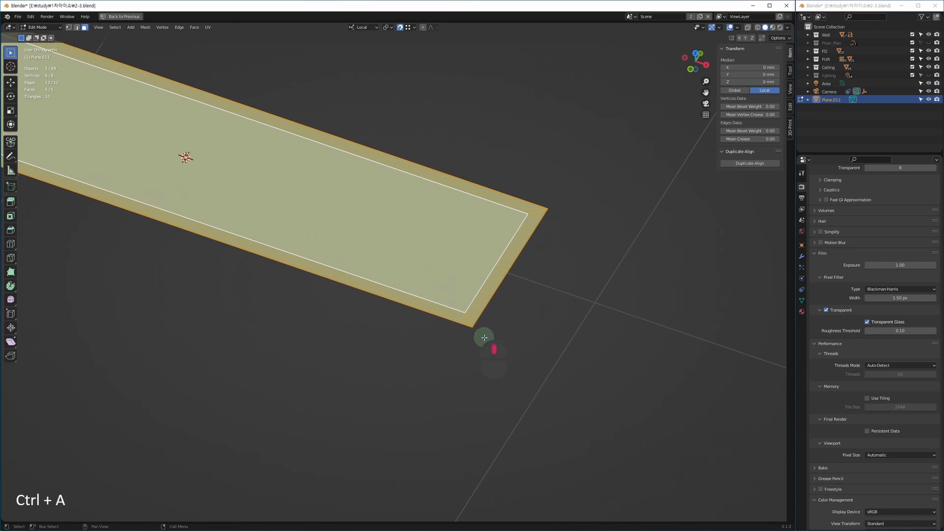
pyautogui.hotkey('shift', 'e')
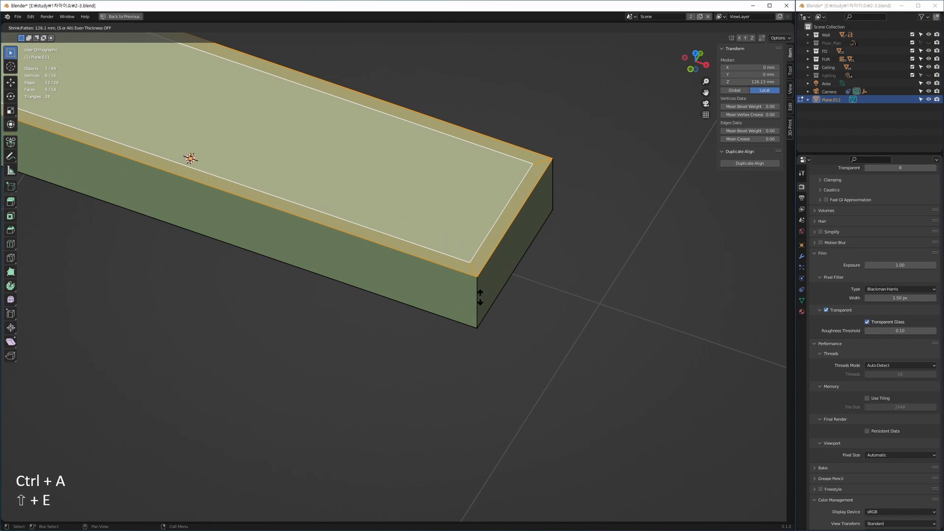
pyautogui.write('10')
pyautogui.press('Return')
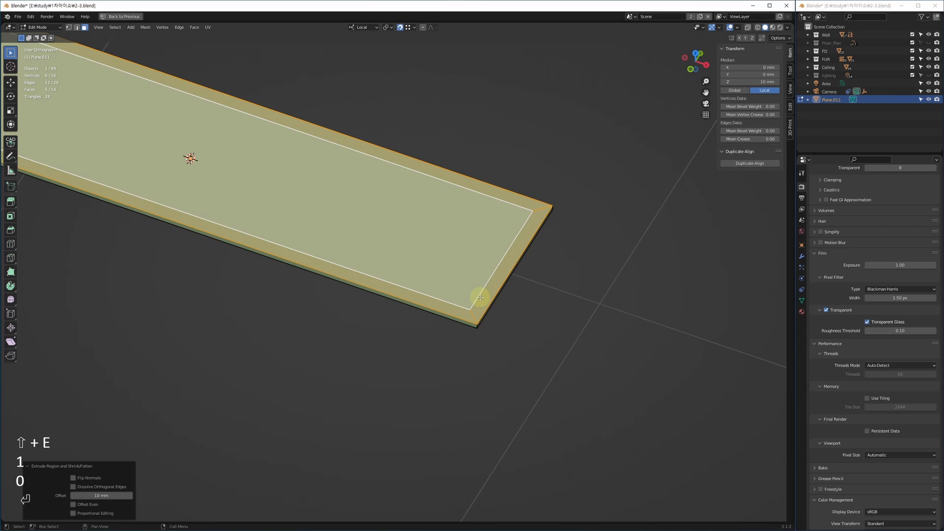
# Step: Extrude the panel's inner top face by -2 mm along its normal to recess it
pyautogui.click(437, 259)
pyautogui.moveTo(424, 295); pyautogui.dragTo(413, 280, button='middle')
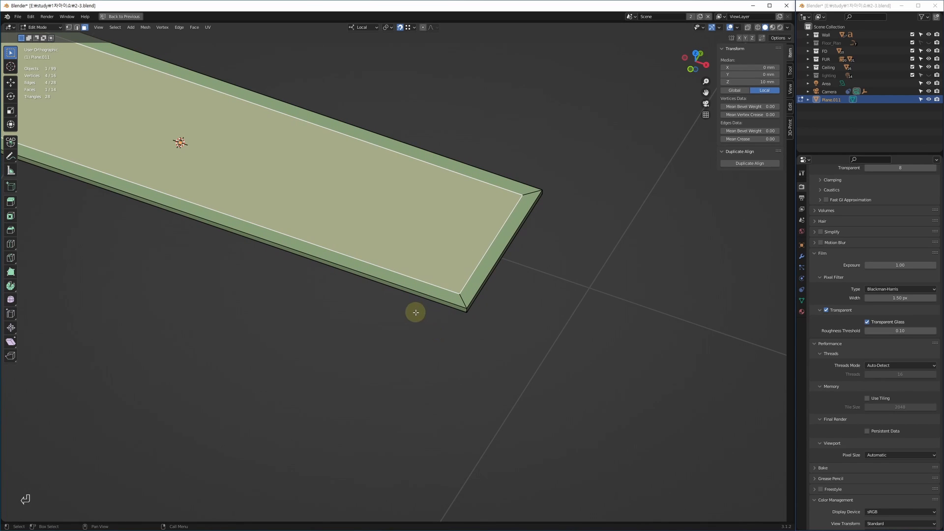
pyautogui.hotkey('shift', 'e')
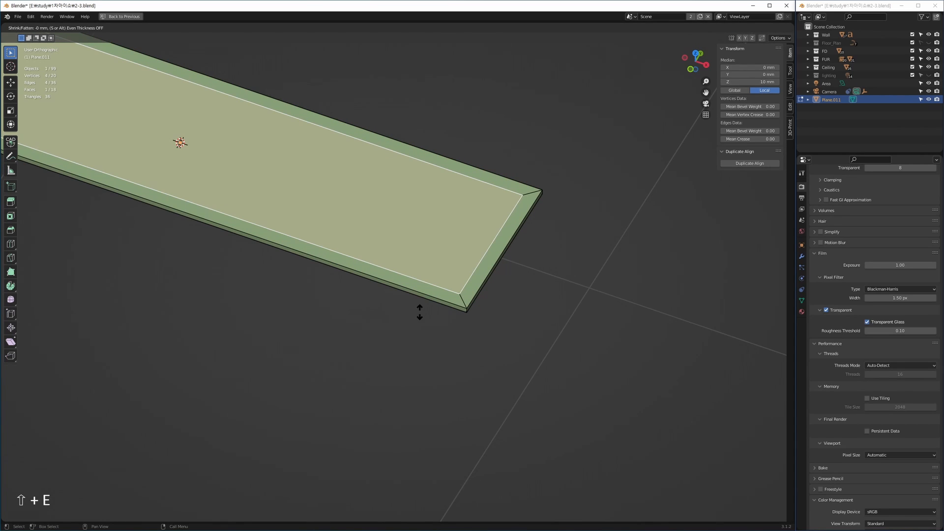
pyautogui.write('2')
pyautogui.press('-')
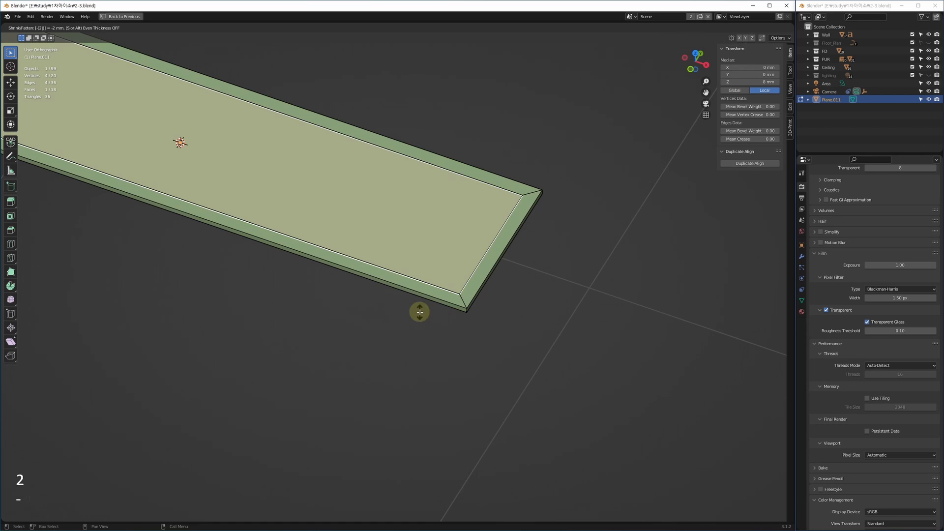
pyautogui.press('Return')
pyautogui.scroll(2, 453, 211)
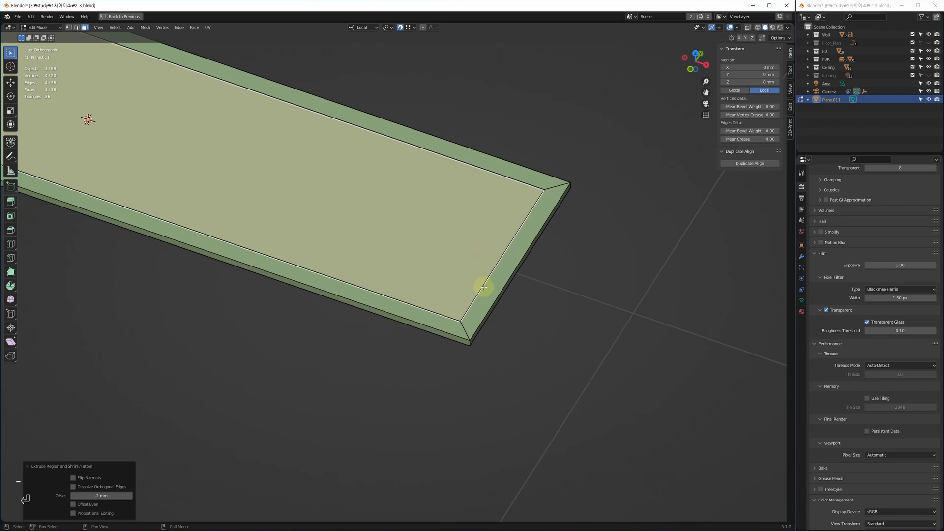
pyautogui.press('Tab')
pyautogui.press('Tab')
pyautogui.keyDown('shift'); pyautogui.moveTo(449, 284); pyautogui.dragTo(431, 297, button='middle'); pyautogui.keyUp('shift')
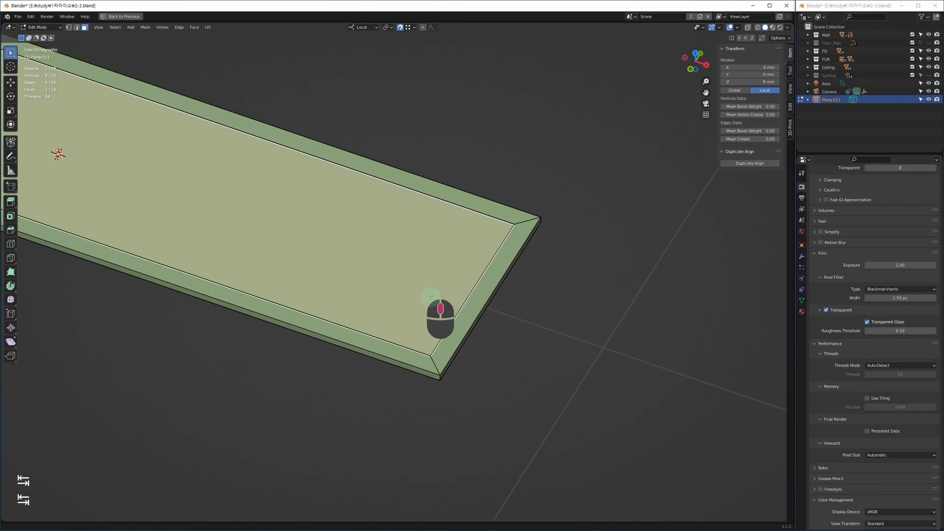
pyautogui.scroll(2, 434, 380)
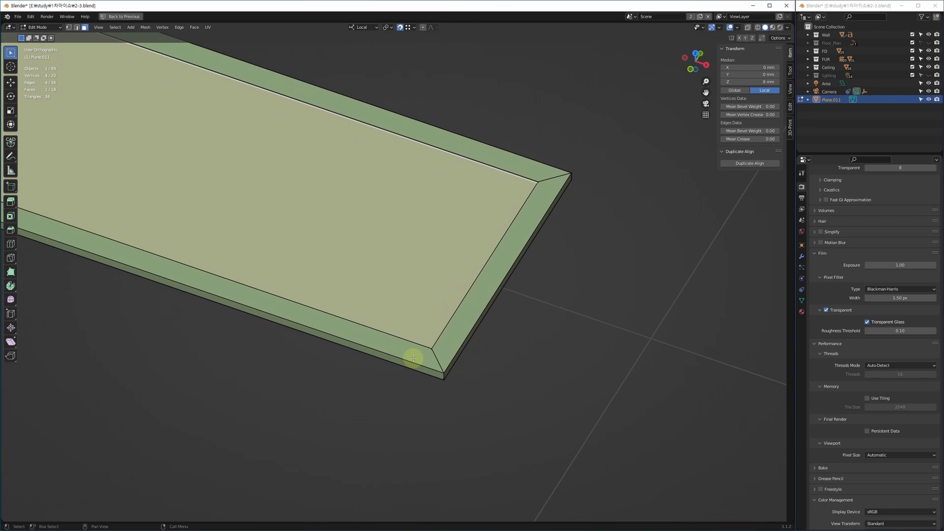
# Step: Return to the four-area layout, switch one Right Orthographic viewport to the Shader Editor, and frame the panel in the remaining views
pyautogui.hotkey('alt', 'w')
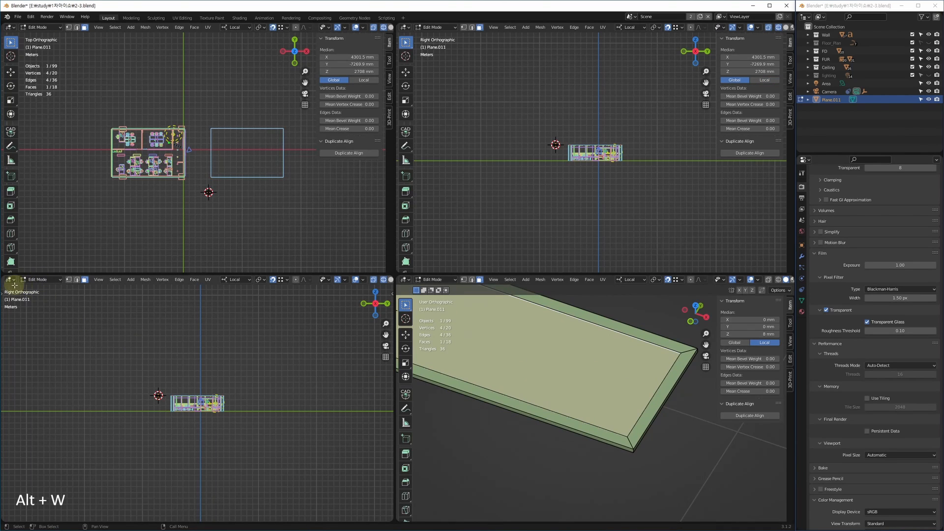
pyautogui.hotkey('shift', 'F3')
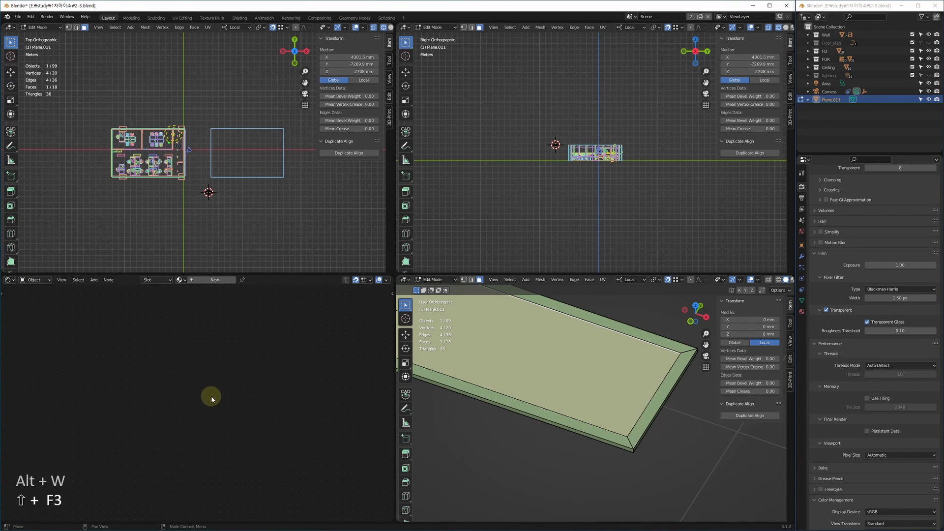
pyautogui.press('z')
pyautogui.moveTo(662, 434); pyautogui.dragTo(628, 412, button='middle')
pyautogui.press('Tab')
pyautogui.click(633, 447)
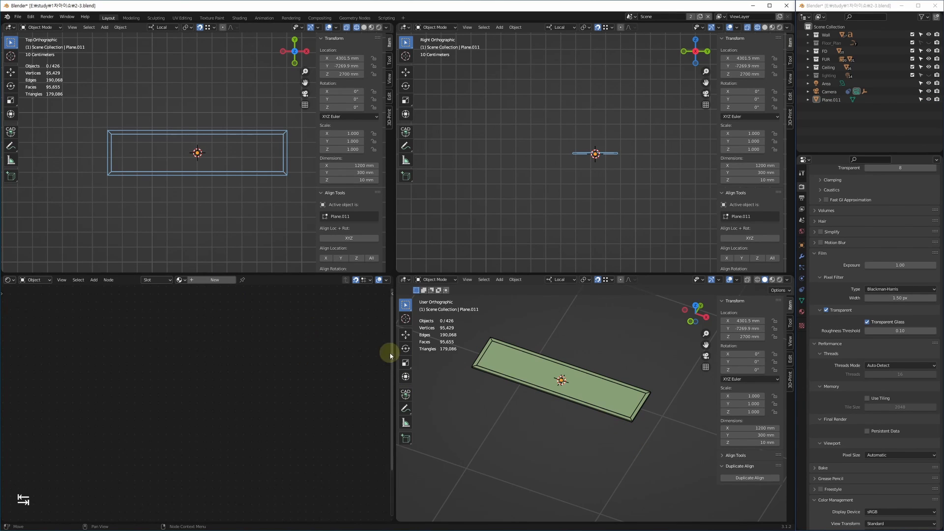
# Step: Enter Edit Mode on the panel with face selection and open its material properties
pyautogui.click(619, 401)
pyautogui.moveTo(629, 407); pyautogui.dragTo(595, 386, button='middle')
pyautogui.press('3')
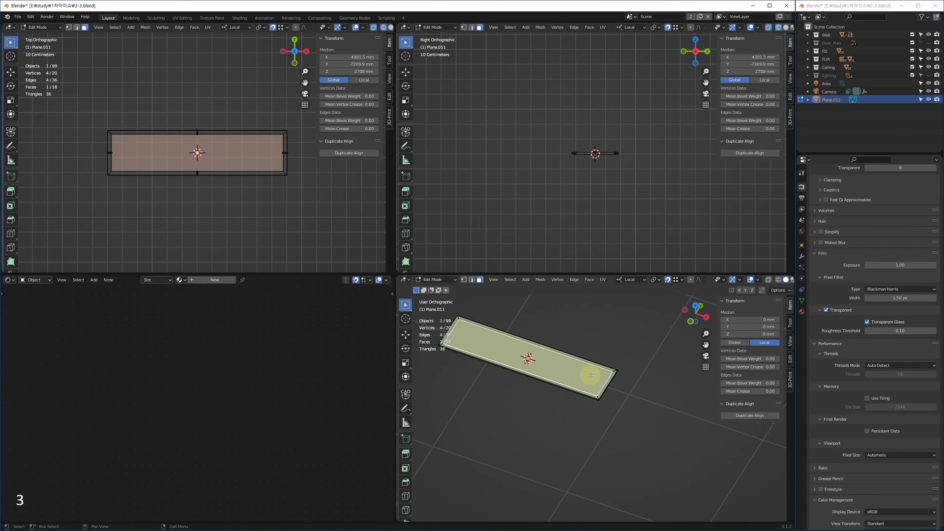
pyautogui.click(802, 314)
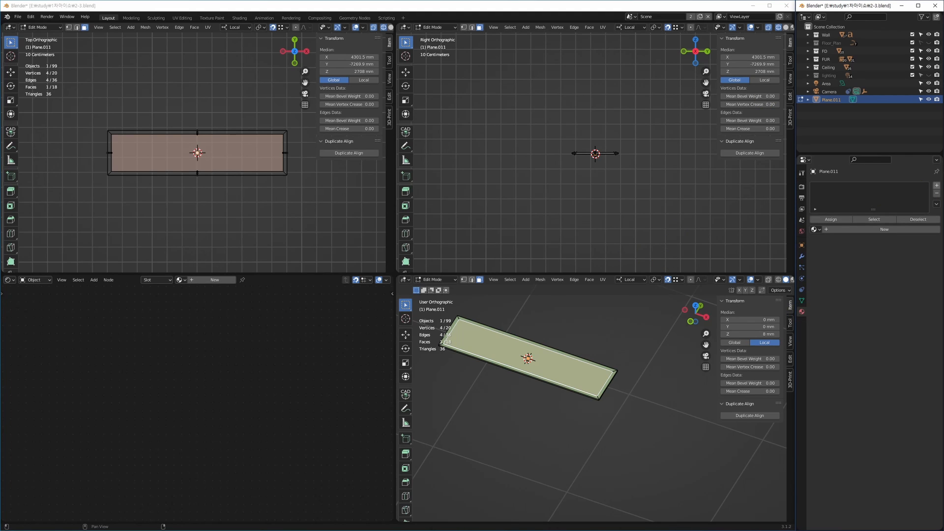
pyautogui.scroll(5, 544, 390)
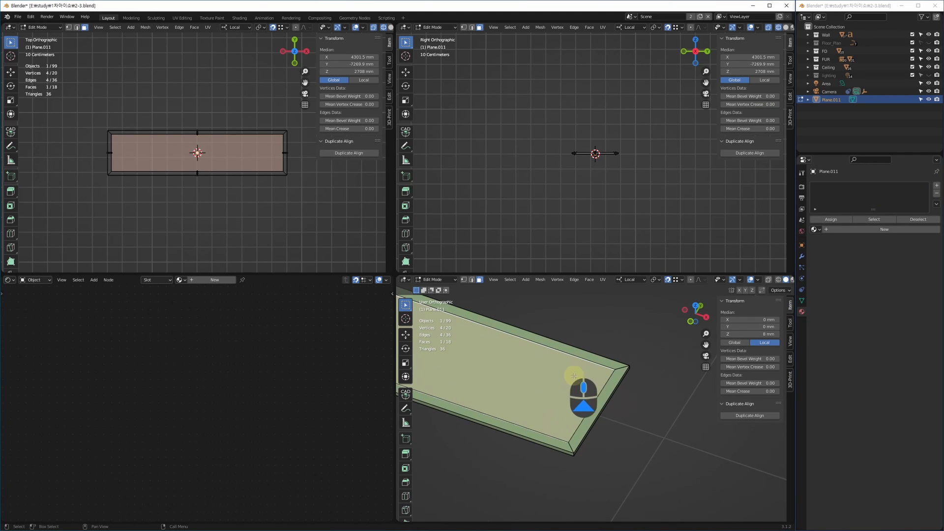
# Step: Add two empty material slots to the panel and make the first one active
pyautogui.click(937, 186)
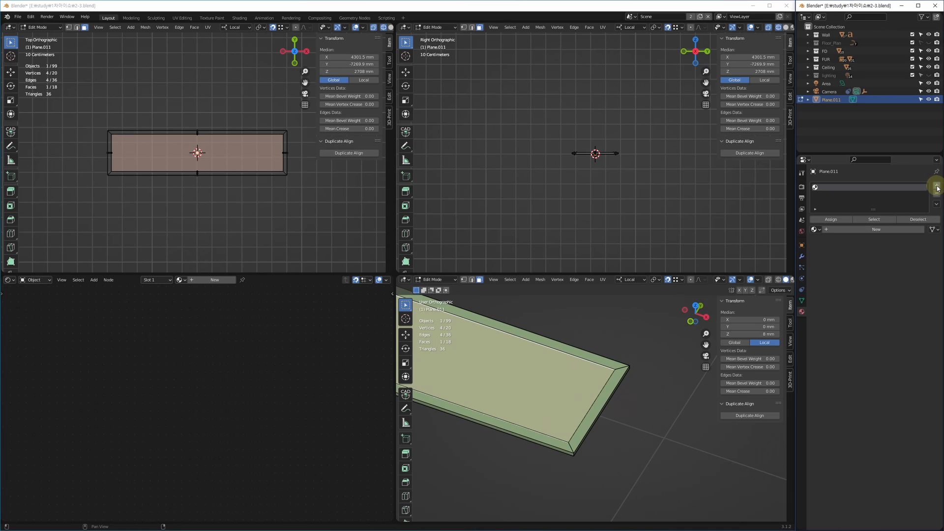
pyautogui.click(937, 186)
pyautogui.click(831, 190)
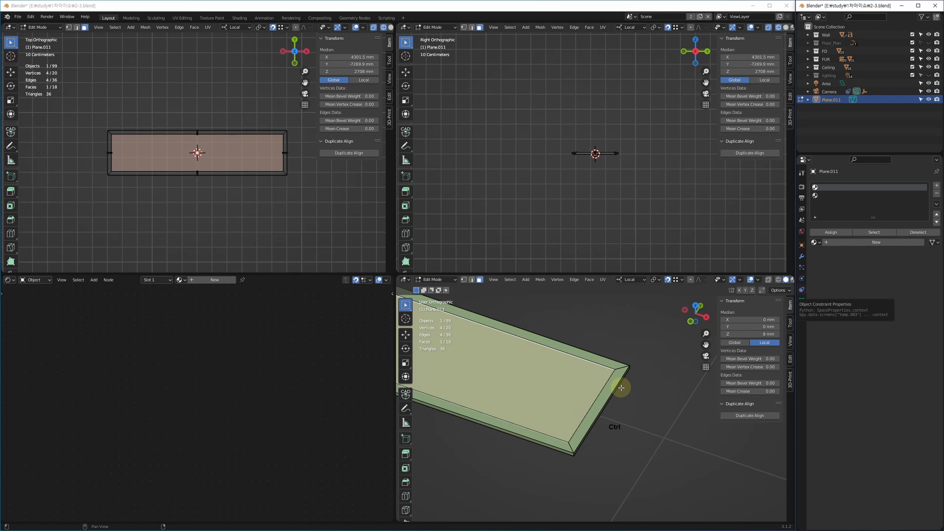
# Step: Invert the face selection, assign it to the second material slot, and return to Object Mode with the first slot active
pyautogui.keyDown('shift'); pyautogui.moveTo(536, 328); pyautogui.dragTo(552, 316, button='middle'); pyautogui.keyUp('shift')
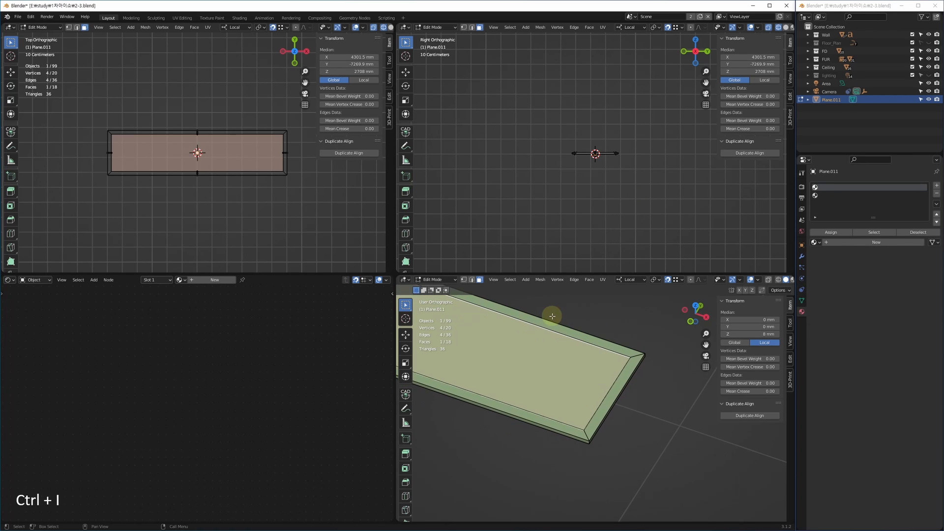
pyautogui.hotkey('ctrl', 'i')
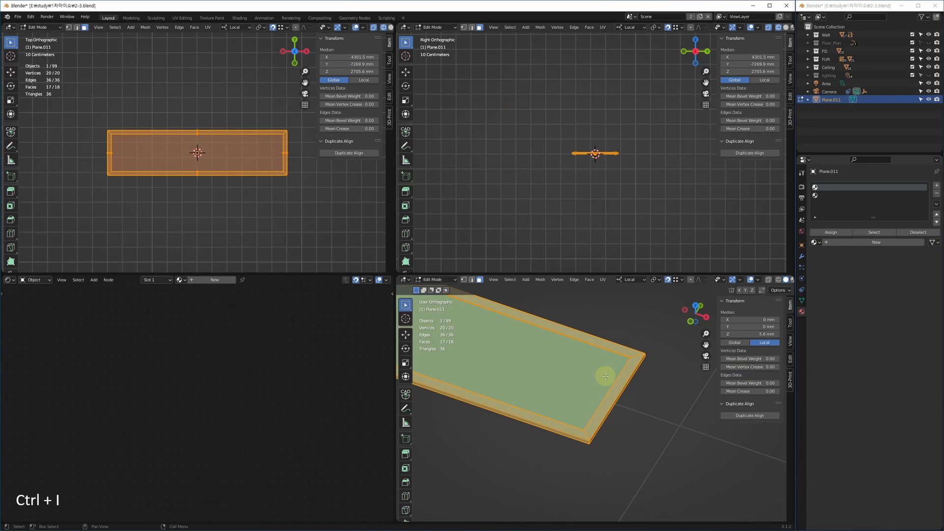
pyautogui.click(822, 196)
pyautogui.click(832, 233)
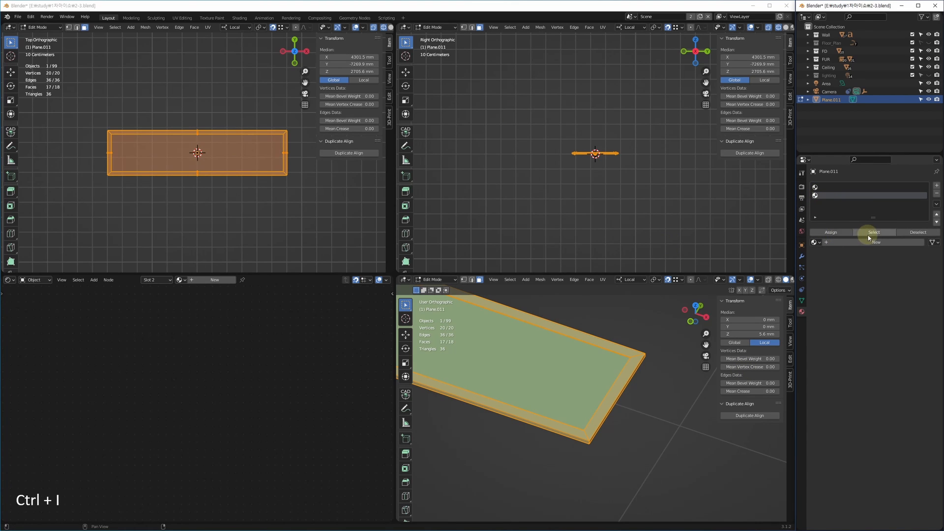
pyautogui.press('Tab')
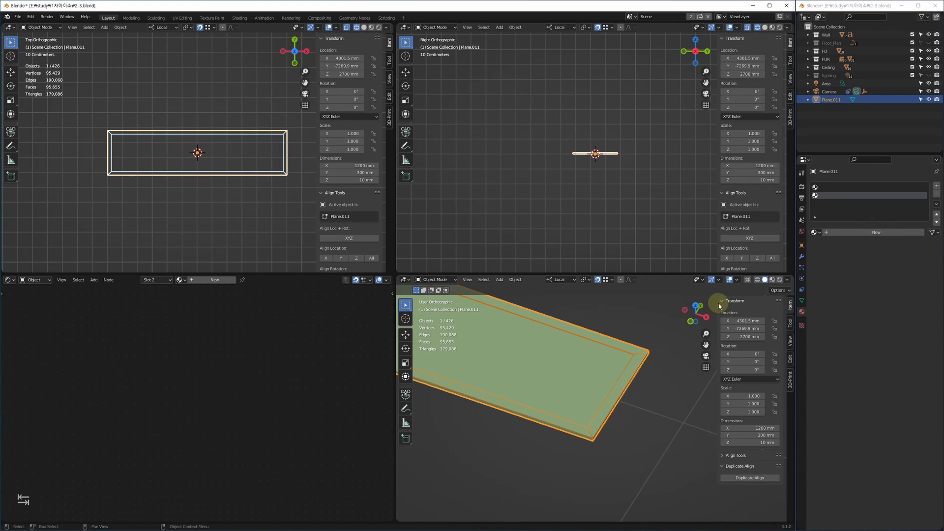
pyautogui.click(830, 187)
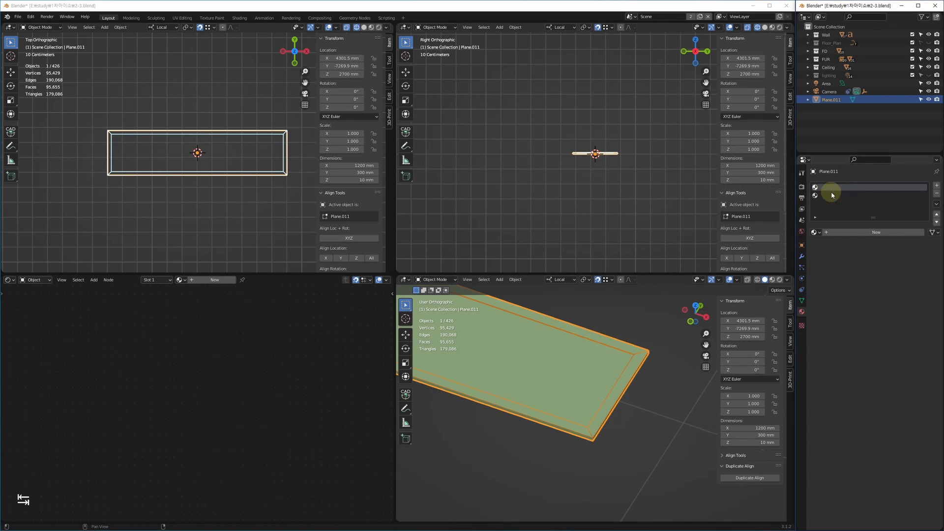
pyautogui.click(876, 233)
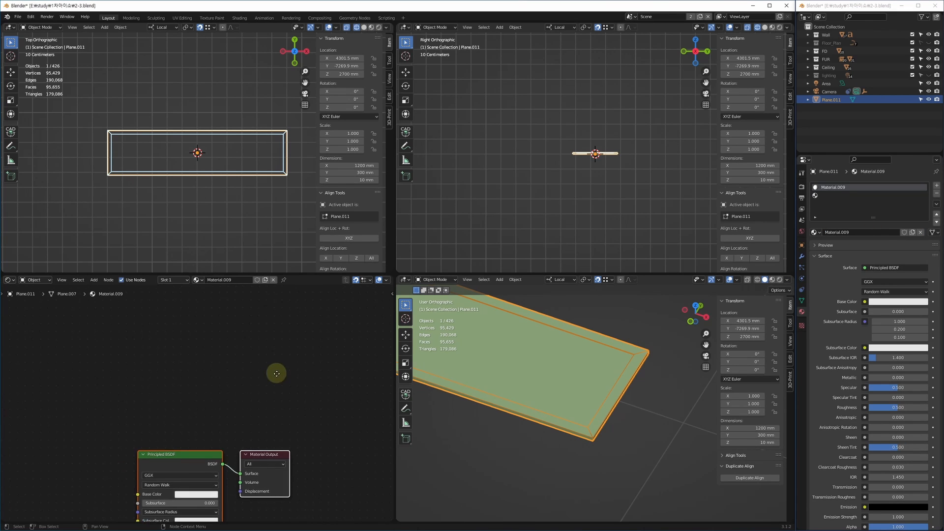
pyautogui.keyDown('ctrl'); pyautogui.scroll(-1, 295, 379); pyautogui.keyUp('ctrl')
pyautogui.hotkey('ctrl', 'z')
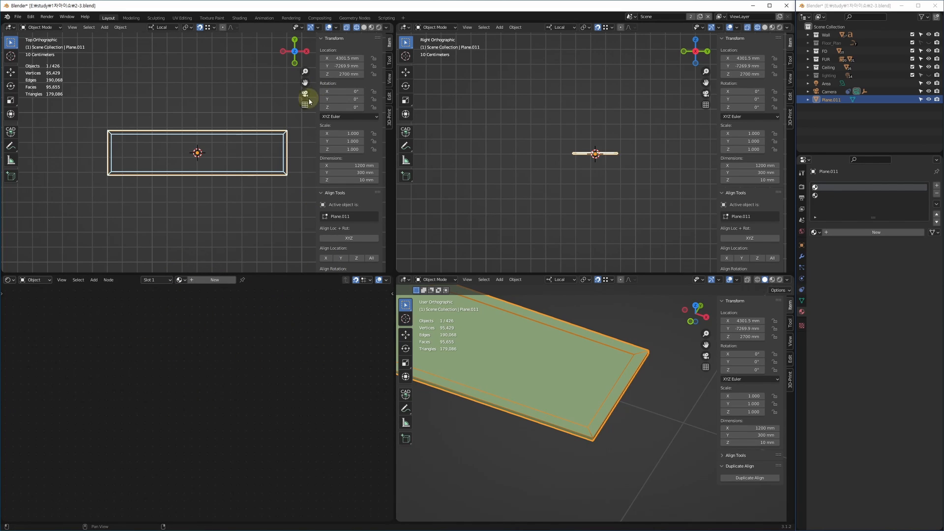
# Step: Create a new material in the first slot from the Shader Editor and display the perspective viewport in Material Preview
pyautogui.click(215, 280)
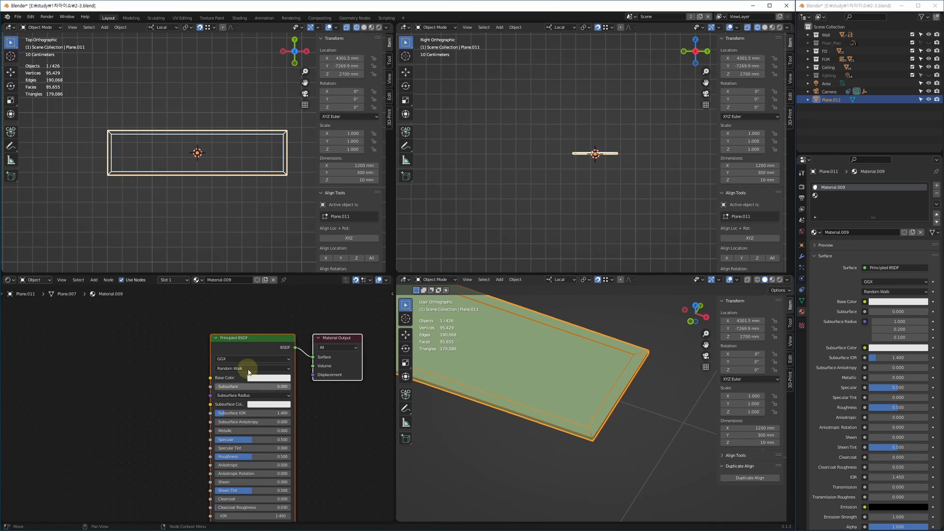
pyautogui.click(260, 340)
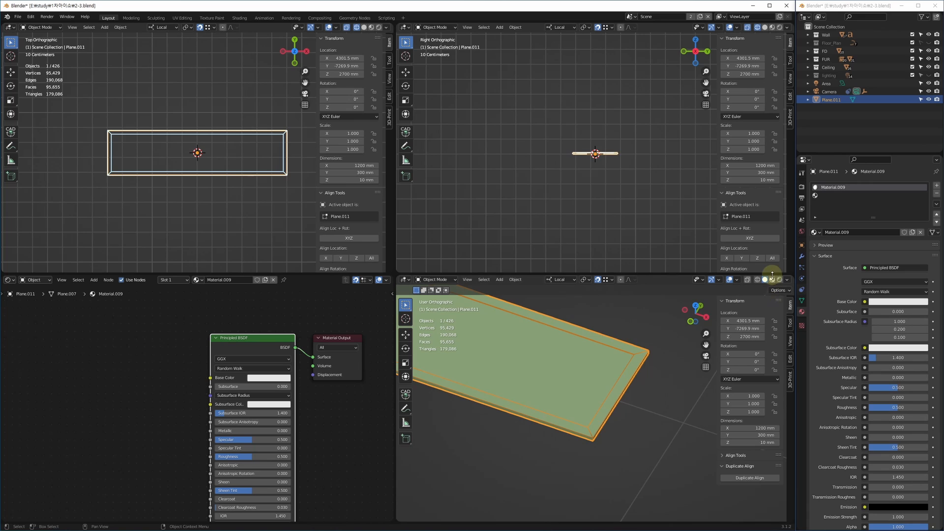
pyautogui.press('z')
pyautogui.keyDown('shift'); pyautogui.moveTo(580, 415); pyautogui.dragTo(623, 411, button='middle'); pyautogui.keyUp('shift')
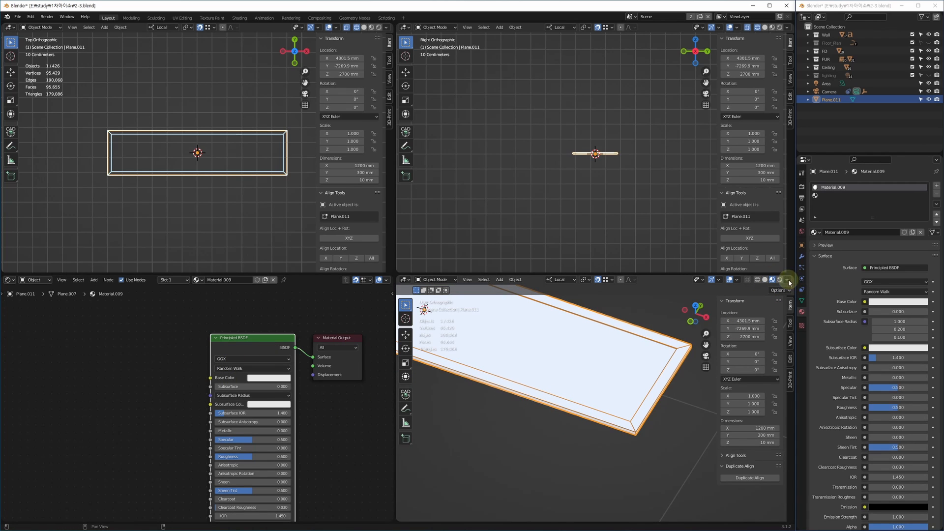
# Step: Set the Principled BSDF node's Emission color to white
pyautogui.keyDown('shift'); pyautogui.scroll(-2, 201, 369); pyautogui.keyUp('shift')
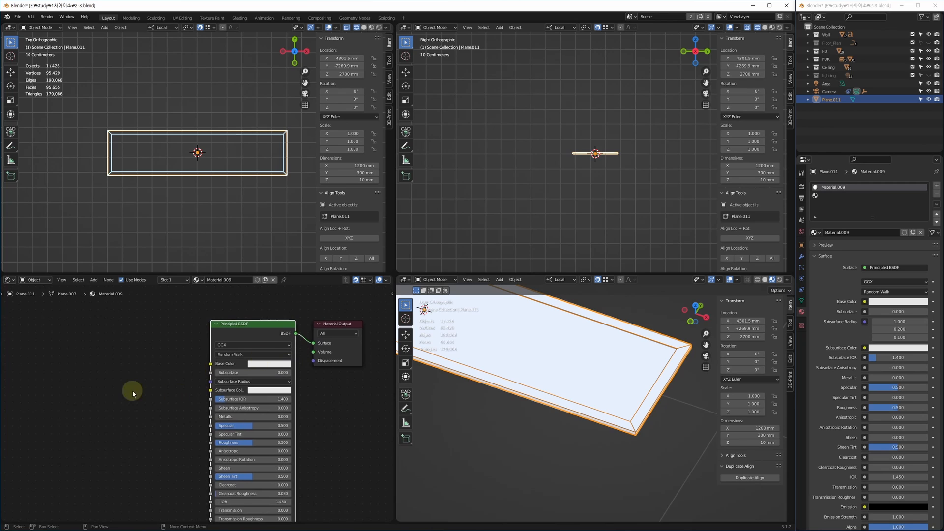
pyautogui.moveTo(243, 327); pyautogui.dragTo(208, 317)
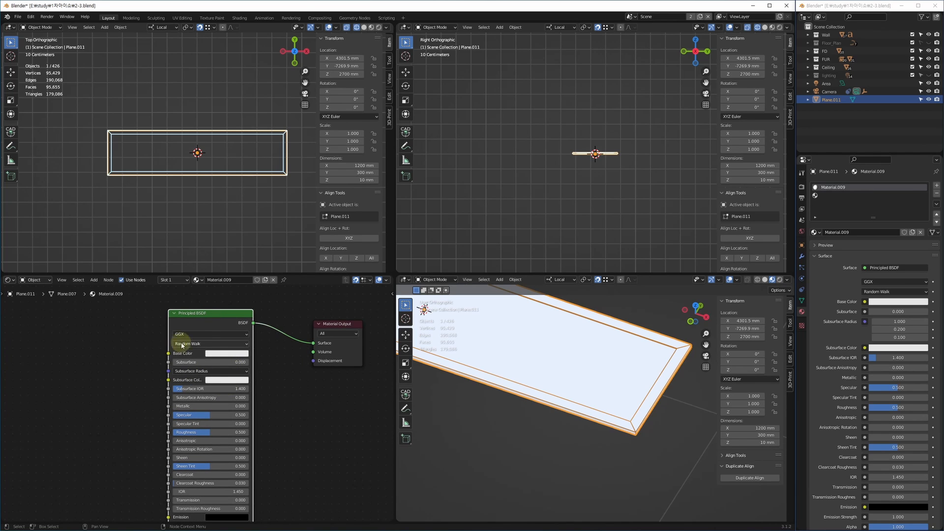
pyautogui.keyDown('shift'); pyautogui.scroll(-5, 227, 392); pyautogui.keyUp('shift')
pyautogui.scroll(2, 228, 379)
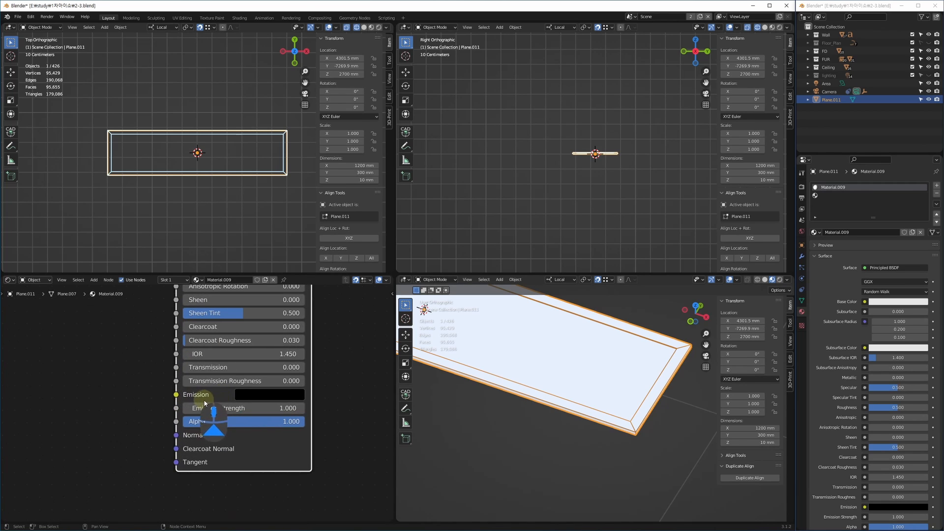
pyautogui.click(271, 395)
pyautogui.click(241, 204)
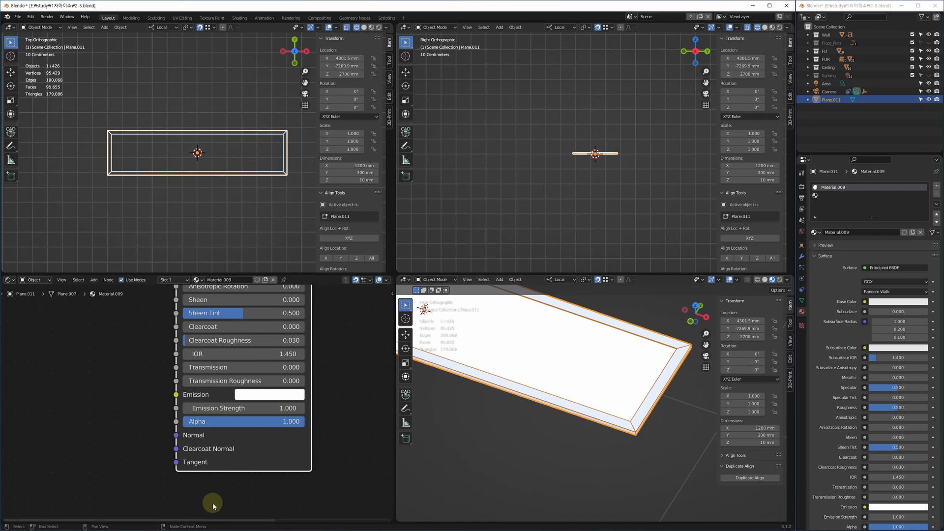
# Step: Delete the Principled BSDF node from the first slot's material
pyautogui.scroll(-2, 237, 454)
pyautogui.scroll(-3, 252, 437)
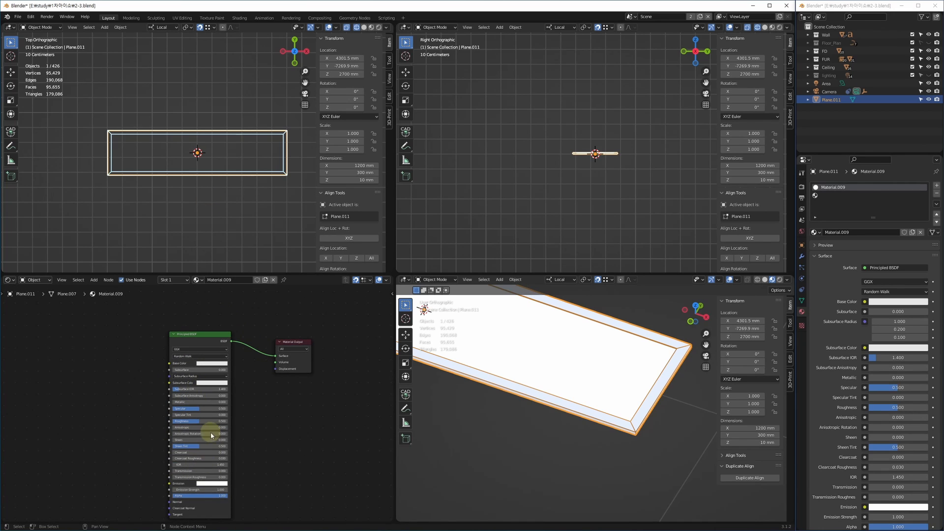
pyautogui.scroll(2, 203, 396)
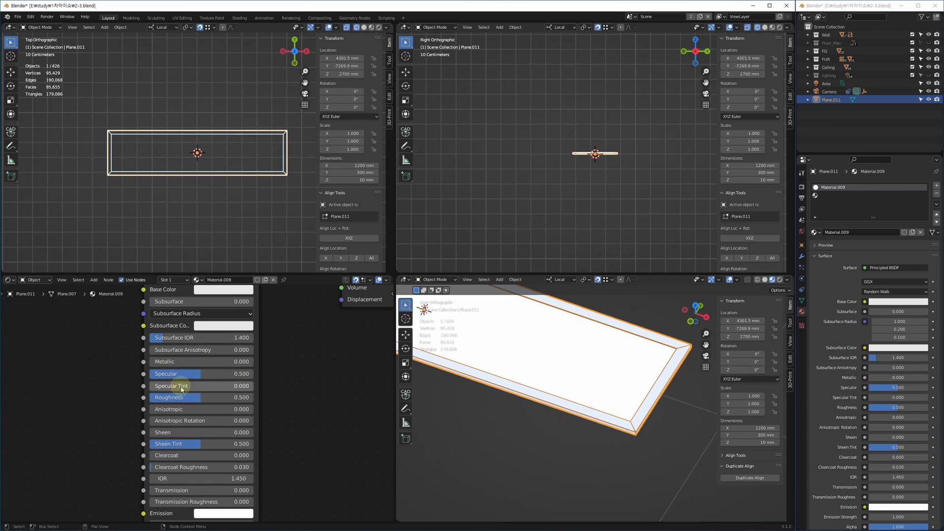
pyautogui.scroll(-1, 243, 401)
pyautogui.scroll(-1, 227, 305)
pyautogui.click(200, 344)
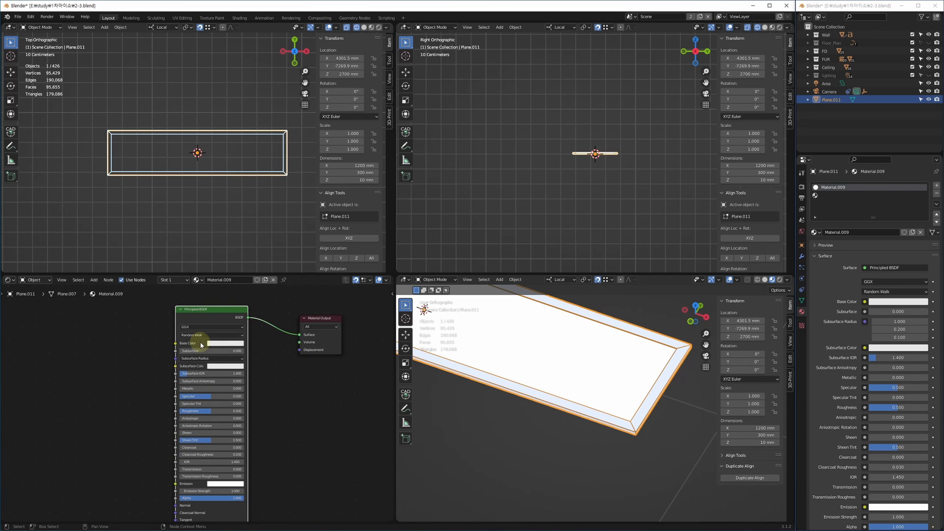
pyautogui.press('Delete')
# Step: Add an Emission shader node and connect its output to the Material Output's Surface input
pyautogui.hotkey('shift', 'a')
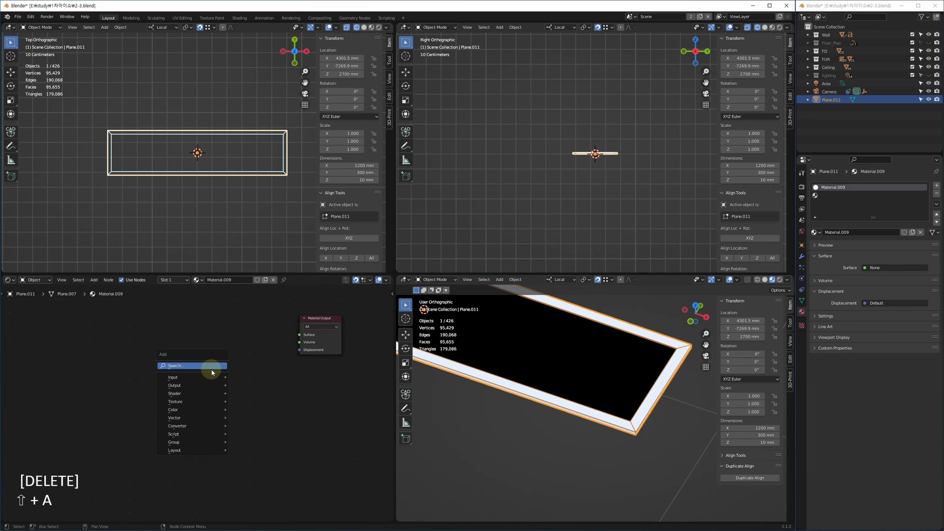
pyautogui.click(211, 369)
pyautogui.write('emi')
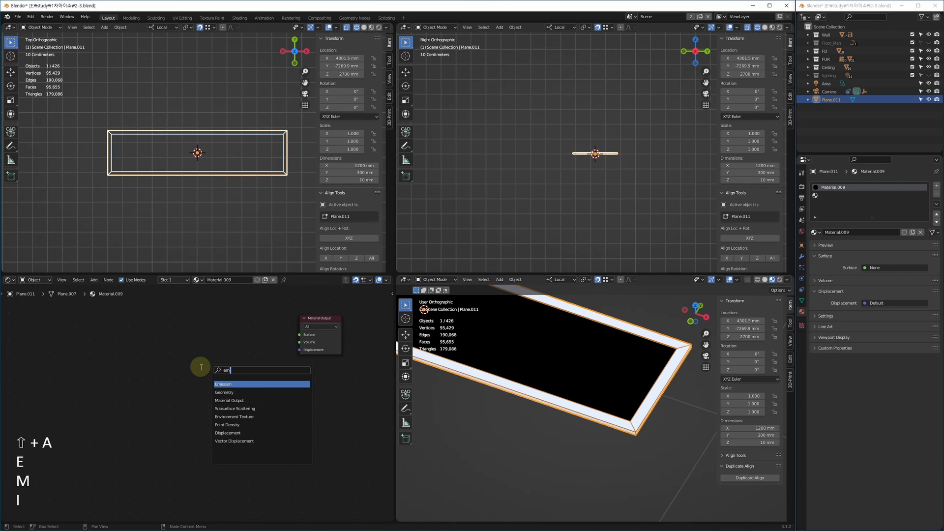
pyautogui.press('Return')
pyautogui.press('Return')
pyautogui.scroll(3, 292, 424)
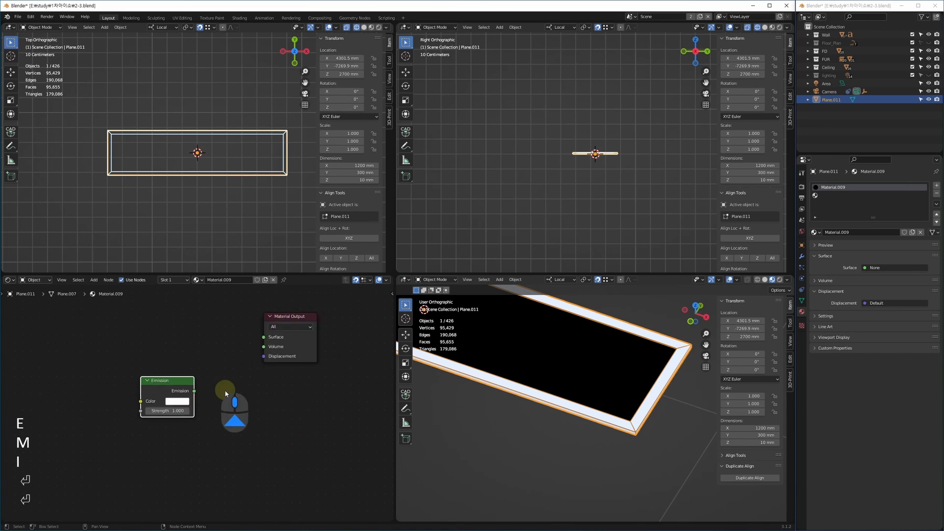
pyautogui.moveTo(178, 395); pyautogui.dragTo(272, 322)
pyautogui.moveTo(164, 389); pyautogui.dragTo(222, 344)
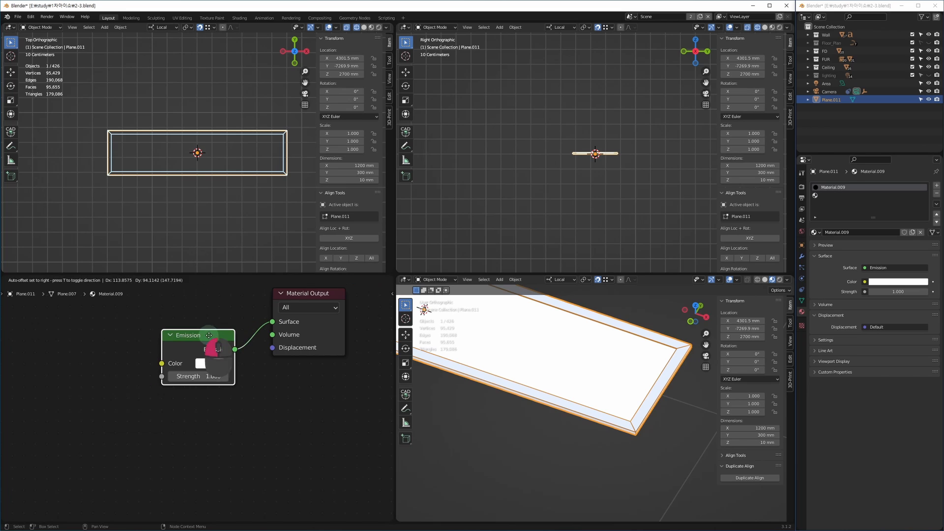
# Step: Arrange the Emission node beside the Material Output node with a clear gap between them
pyautogui.keyDown('shift'); pyautogui.moveTo(626, 420); pyautogui.dragTo(597, 389, button='middle'); pyautogui.keyUp('shift')
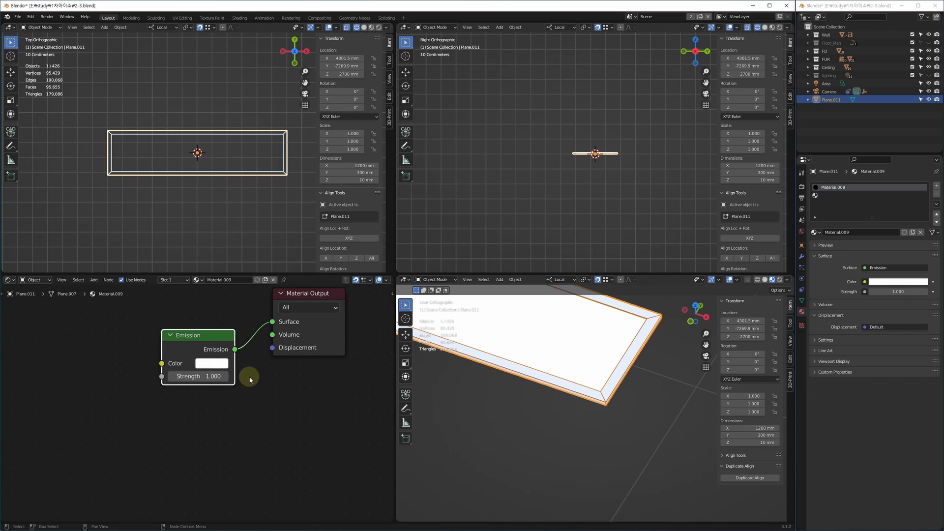
pyautogui.moveTo(199, 336); pyautogui.dragTo(223, 290)
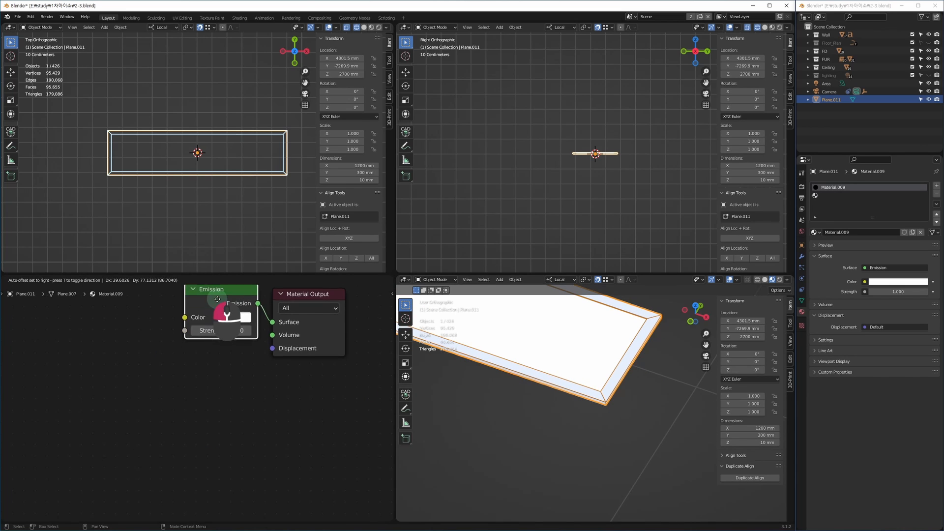
pyautogui.moveTo(214, 396); pyautogui.dragTo(195, 466, button='middle')
pyautogui.moveTo(216, 352); pyautogui.dragTo(215, 362)
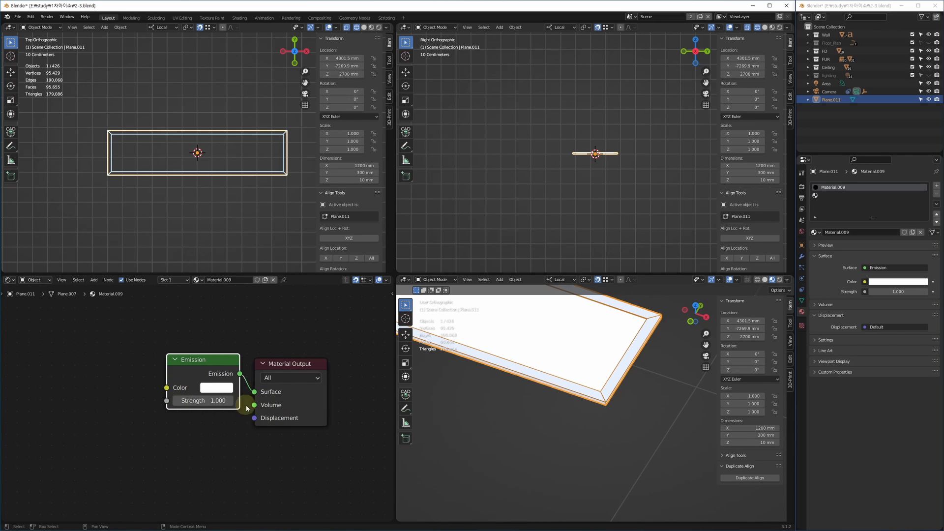
pyautogui.moveTo(220, 365); pyautogui.dragTo(152, 365)
pyautogui.keyDown('shift'); pyautogui.moveTo(608, 416); pyautogui.dragTo(562, 404, button='middle'); pyautogui.keyUp('shift')
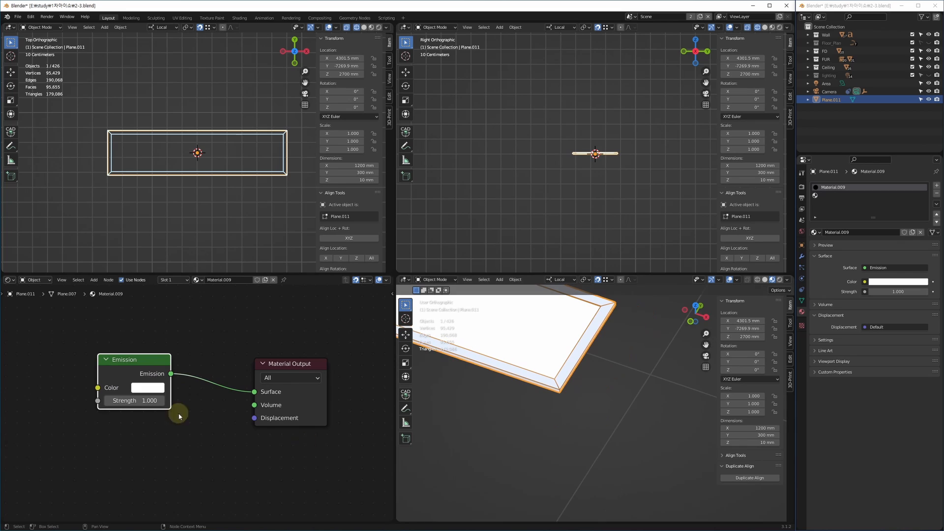
pyautogui.moveTo(153, 360); pyautogui.dragTo(182, 362)
pyautogui.scroll(3, 599, 406)
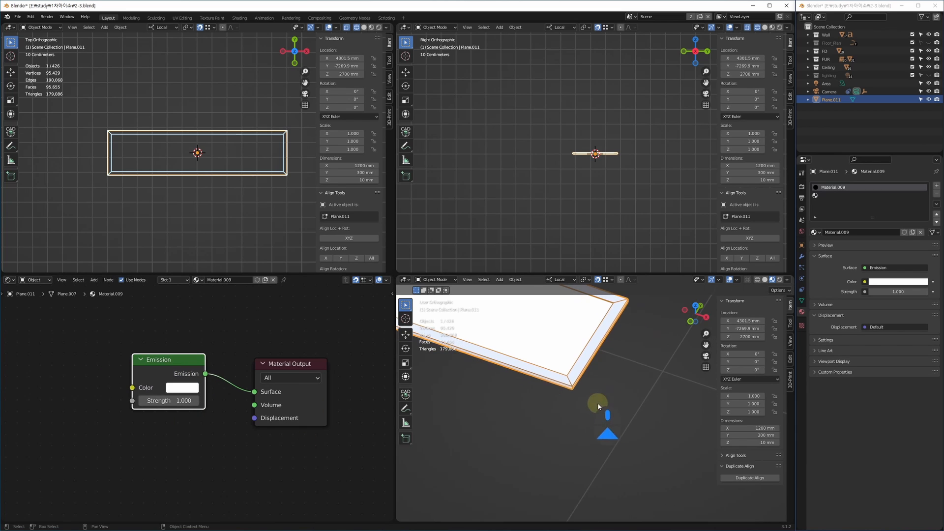
pyautogui.click(563, 386)
pyautogui.click(540, 364)
pyautogui.keyDown('shift'); pyautogui.moveTo(501, 415); pyautogui.dragTo(544, 422, button='middle'); pyautogui.keyUp('shift')
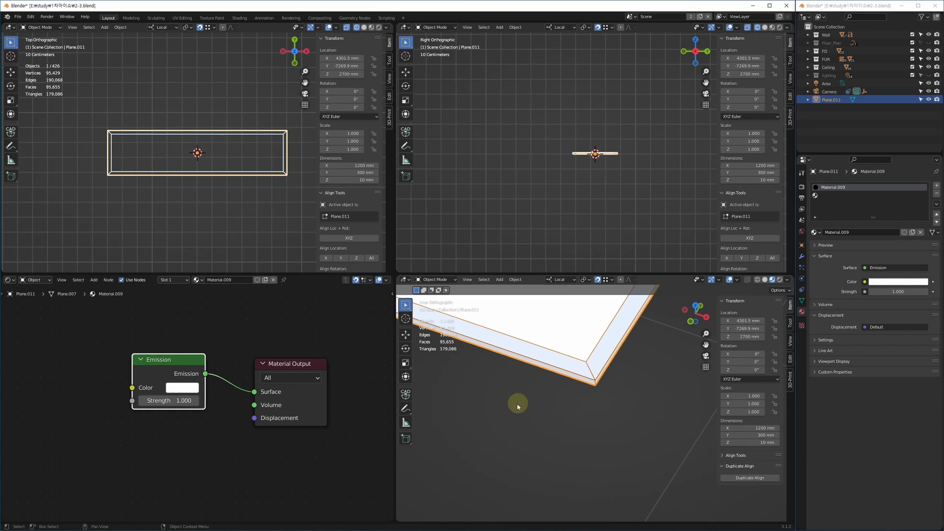
pyautogui.keyDown('shift'); pyautogui.moveTo(603, 388); pyautogui.dragTo(573, 399, button='middle'); pyautogui.keyUp('shift')
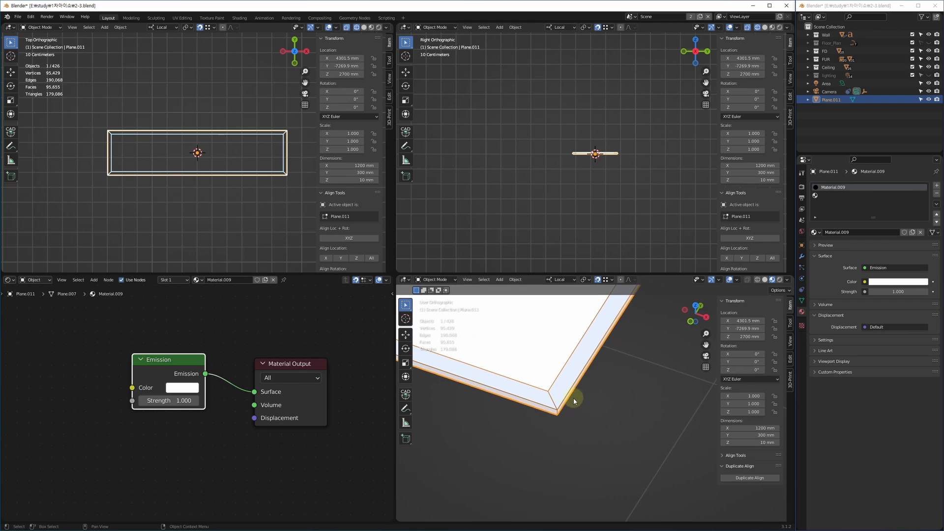
# Step: Switch between the panel's two material slots and make the empty second slot active in the Shader Editor
pyautogui.click(820, 197)
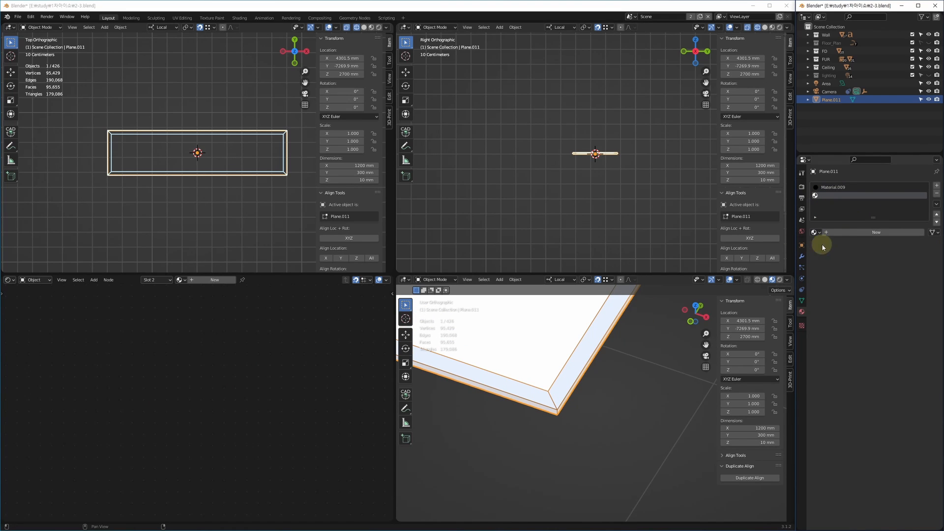
pyautogui.click(884, 188)
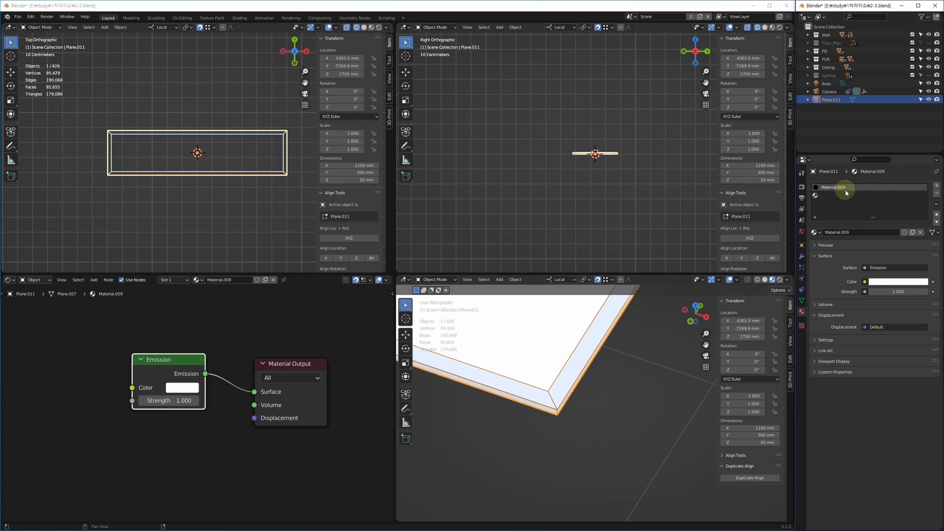
pyautogui.click(821, 195)
pyautogui.click(827, 187)
pyautogui.moveTo(176, 362); pyautogui.dragTo(128, 376, button='middle')
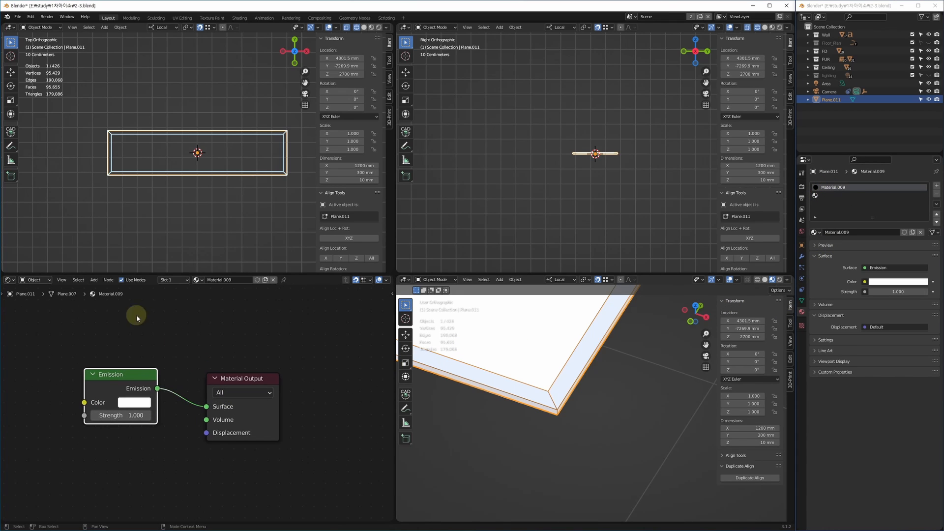
pyautogui.click(169, 283)
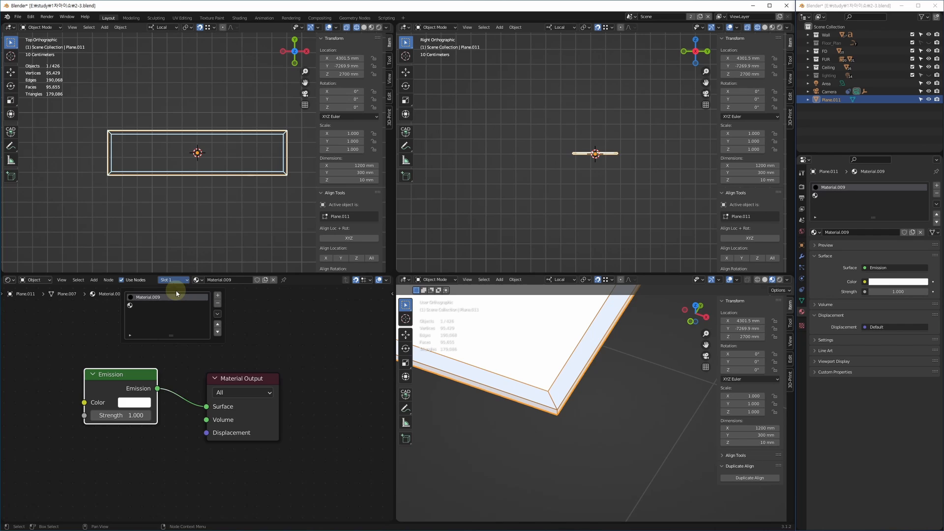
pyautogui.click(137, 308)
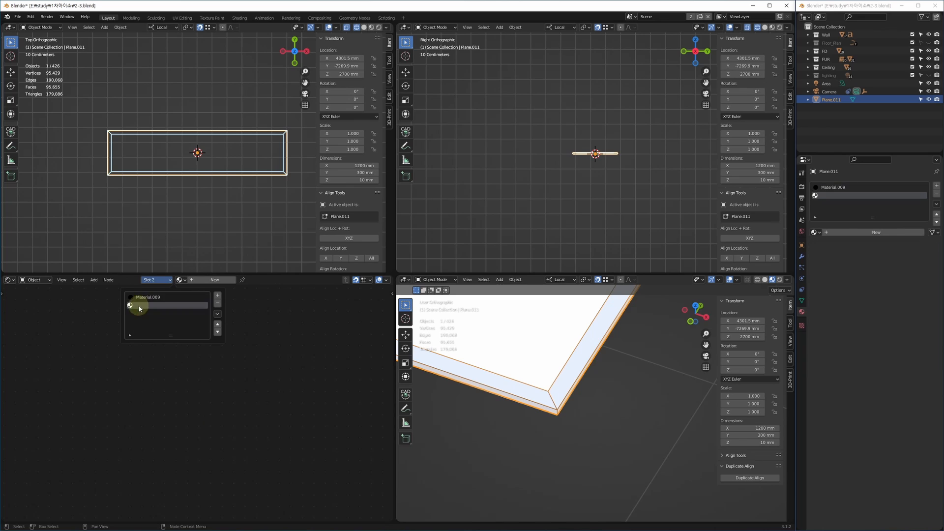
# Step: Create a new material in the second slot and set its base colour value (V) to 0.02
pyautogui.click(215, 280)
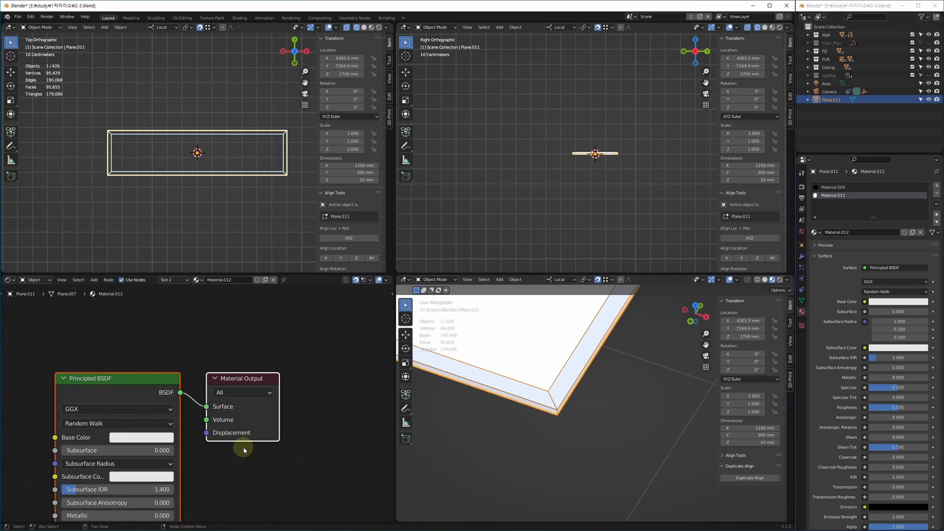
pyautogui.moveTo(148, 465); pyautogui.dragTo(279, 366, button='middle')
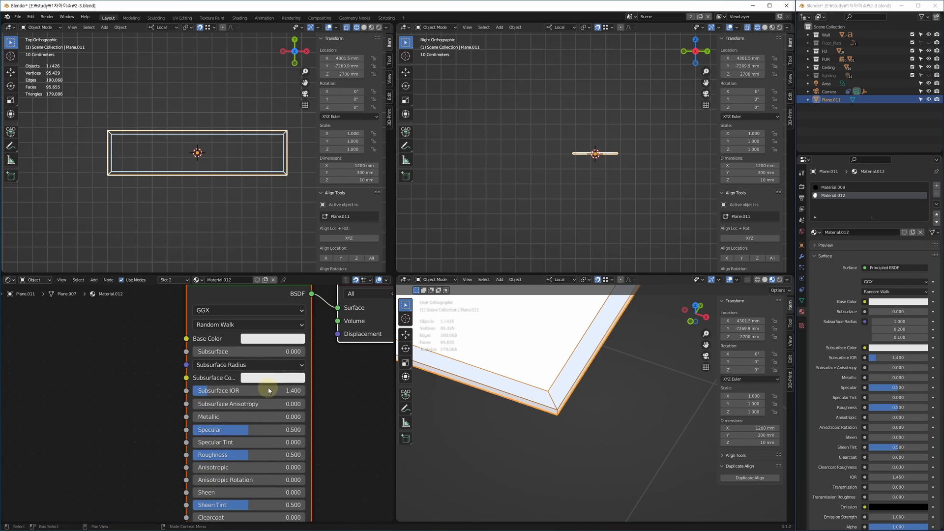
pyautogui.click(268, 339)
pyautogui.click(268, 340)
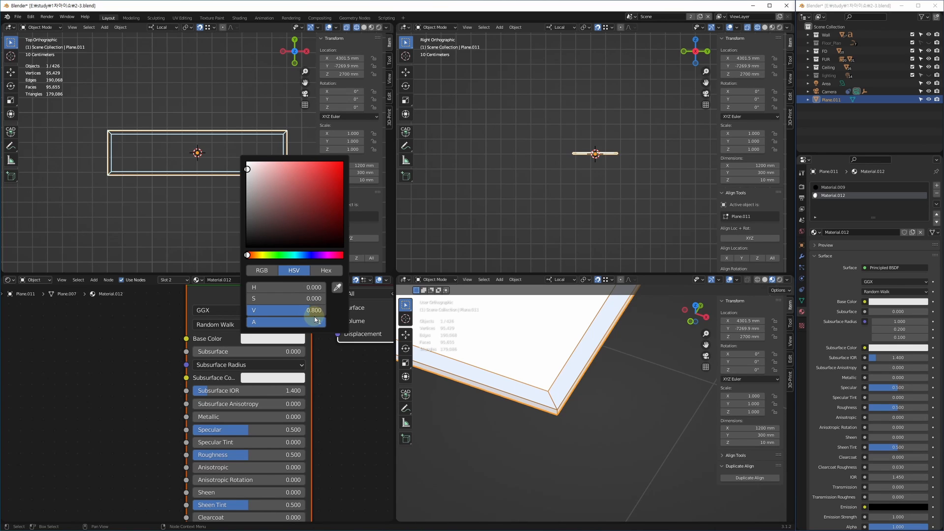
pyautogui.click(309, 313)
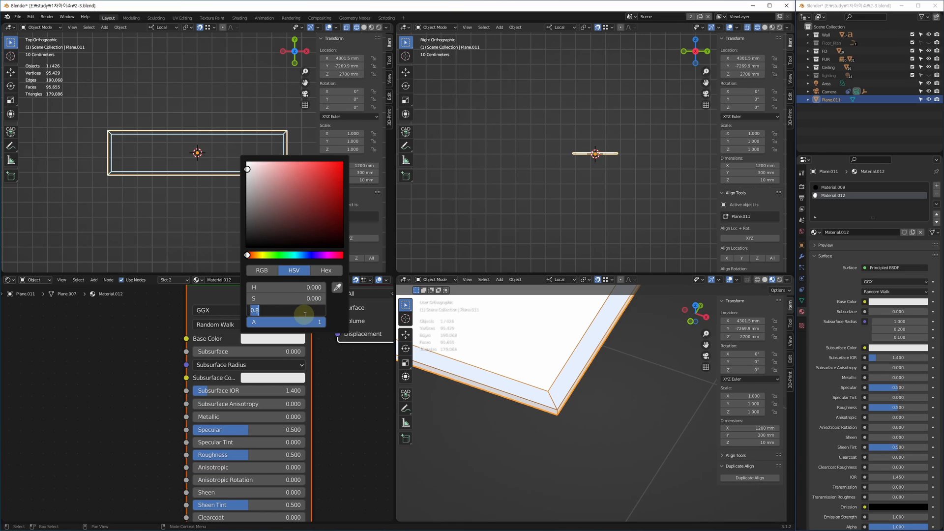
pyautogui.write('0.02')
pyautogui.press('Return')
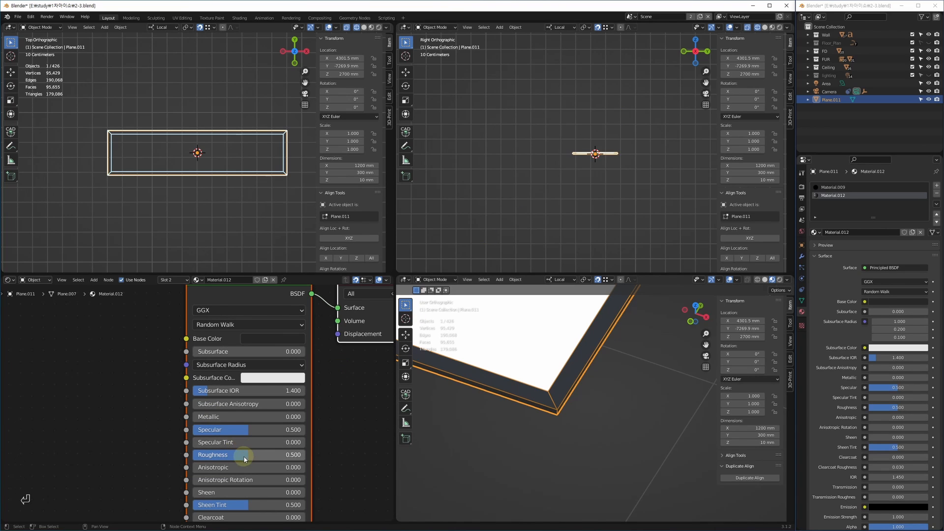
# Step: Lower the frame material's roughness to about 0.12 and lighten its base colour to a light grey with value 0.722
pyautogui.moveTo(243, 459); pyautogui.dragTo(206, 472)
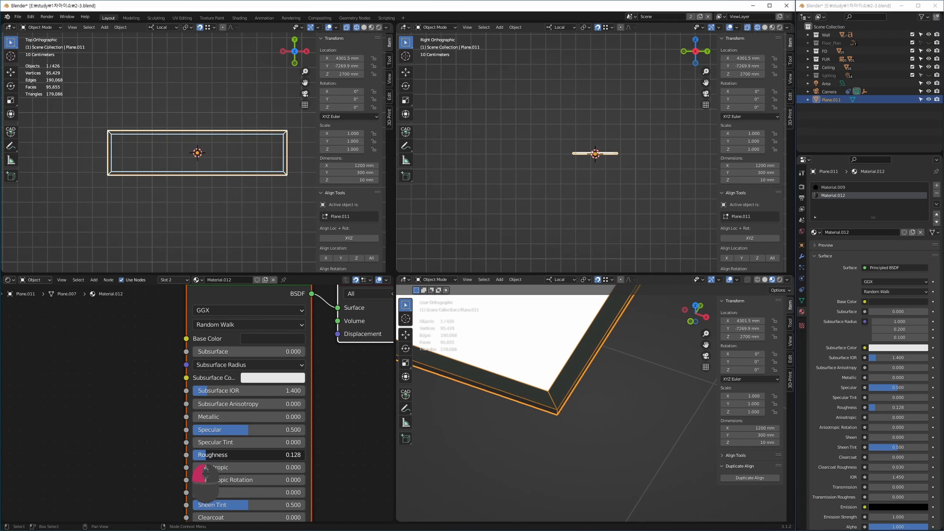
pyautogui.click(273, 339)
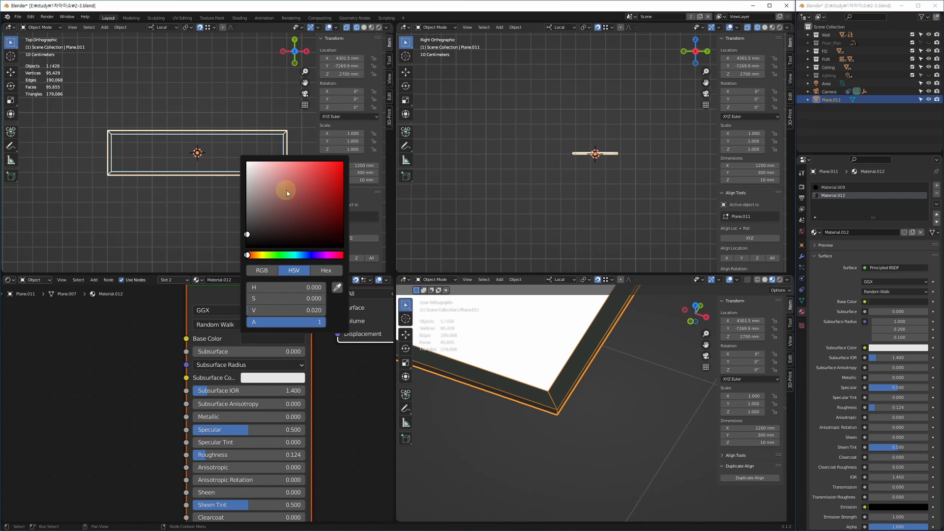
pyautogui.click(247, 184)
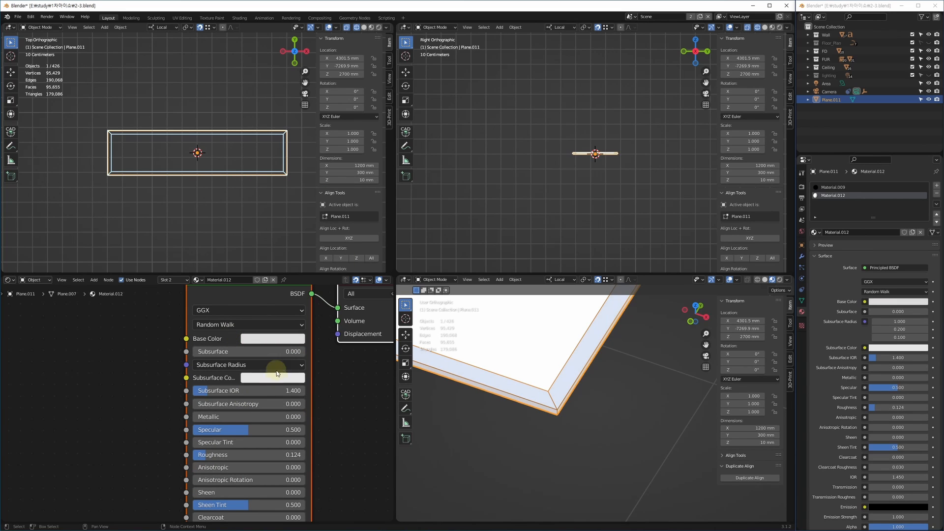
# Step: Shift the frame material's base colour hue to blue and add a very slight saturation
pyautogui.click(281, 339)
pyautogui.click(280, 339)
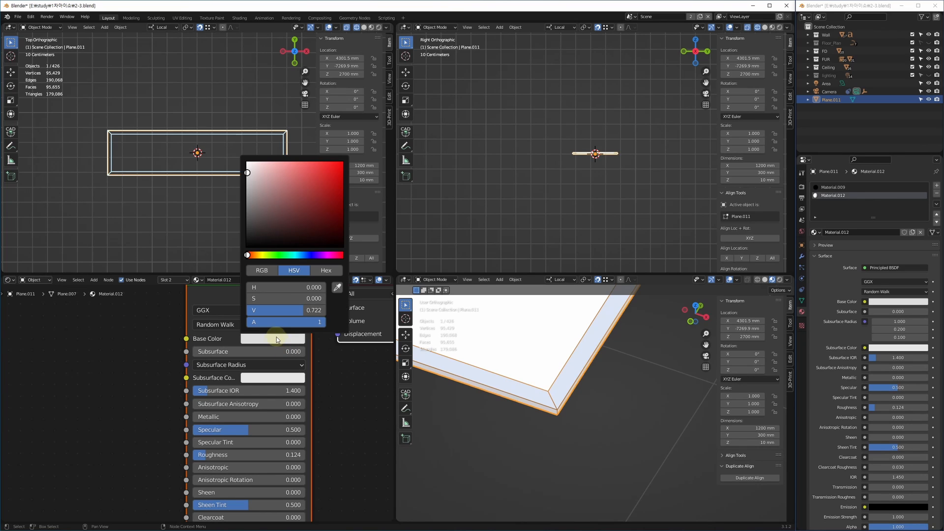
pyautogui.moveTo(301, 254); pyautogui.dragTo(297, 237)
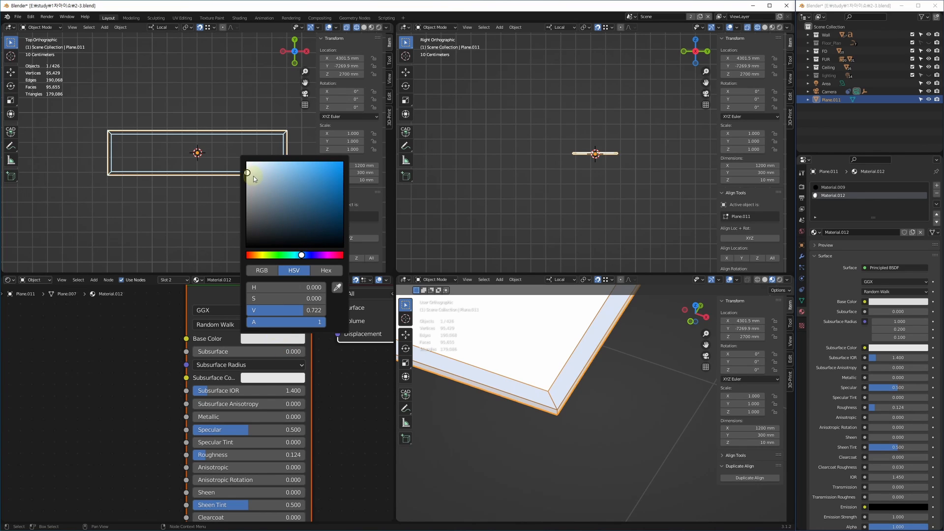
pyautogui.moveTo(248, 174)
pyautogui.mouseDown()
pyautogui.moveTo(257, 182)
pyautogui.moveTo(249, 175)
pyautogui.mouseUp()
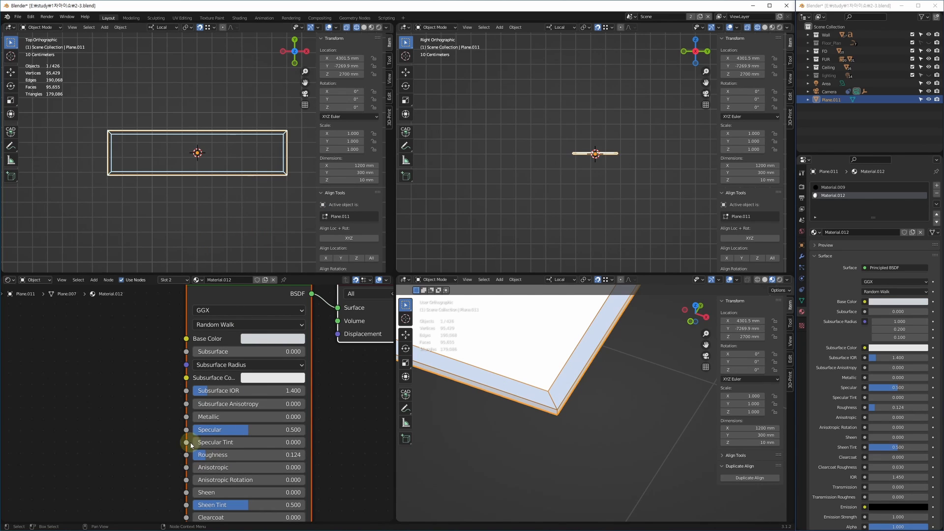
# Step: Reduce the frame material's roughness to 0.078
pyautogui.moveTo(250, 447); pyautogui.dragTo(253, 428, button='middle')
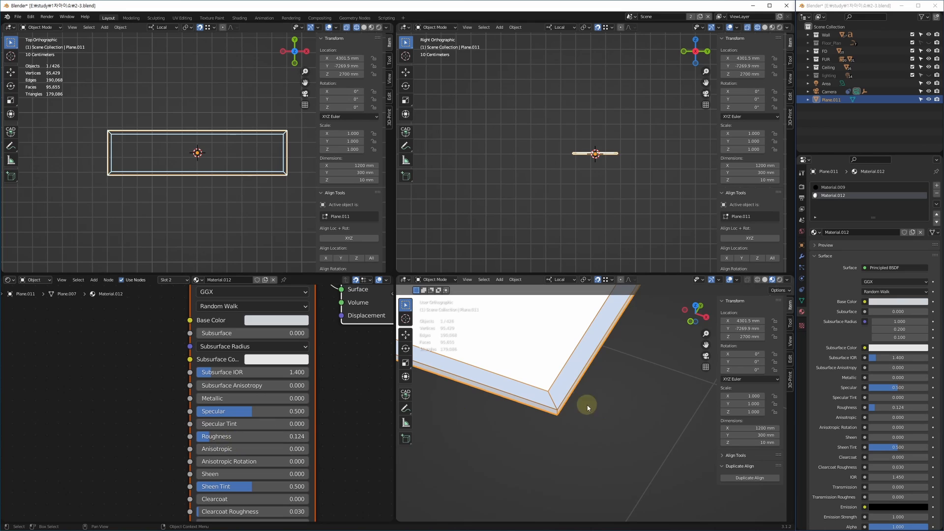
pyautogui.keyDown('shift'); pyautogui.moveTo(576, 396); pyautogui.dragTo(556, 399, button='middle'); pyautogui.keyUp('shift')
pyautogui.scroll(1, 556, 400)
pyautogui.scroll(2, 554, 395)
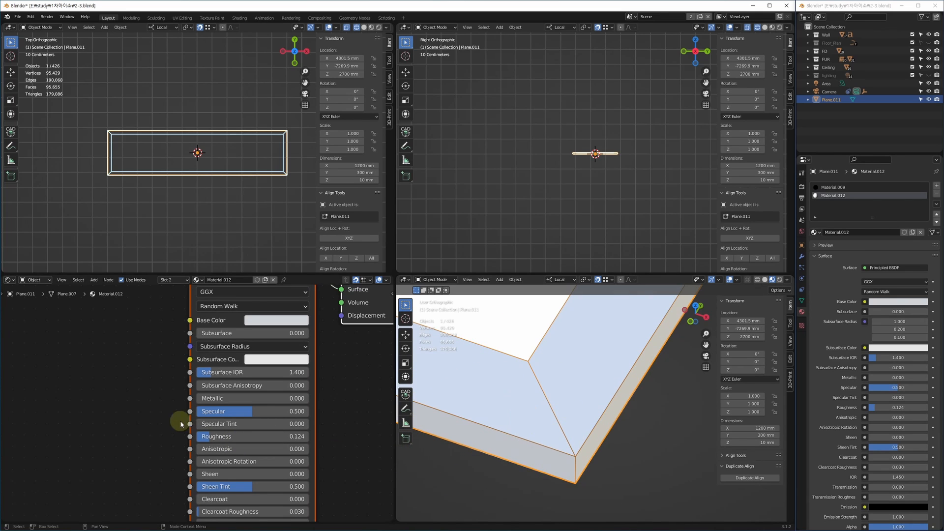
pyautogui.moveTo(215, 437); pyautogui.dragTo(227, 438)
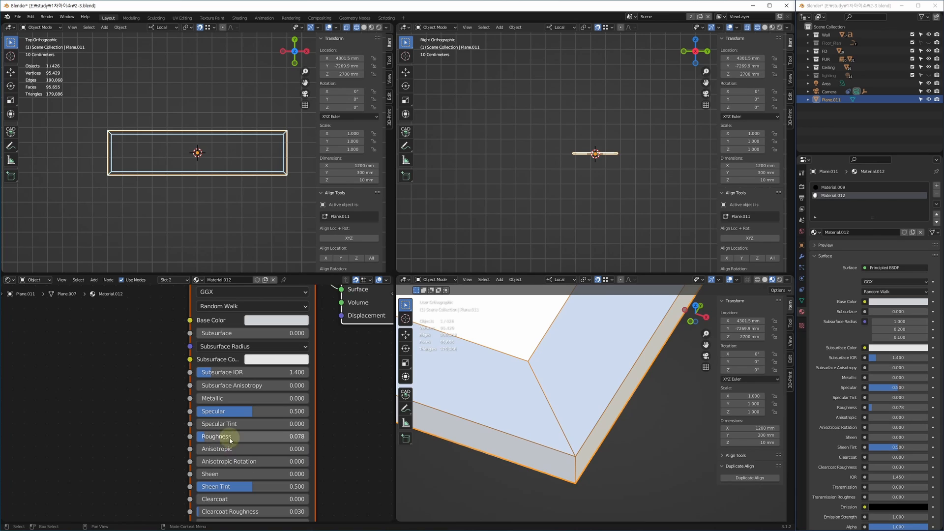
# Step: Switch the perspective viewport to Rendered shading and turn off Scene World lighting
pyautogui.moveTo(152, 459); pyautogui.dragTo(152, 423, button='middle')
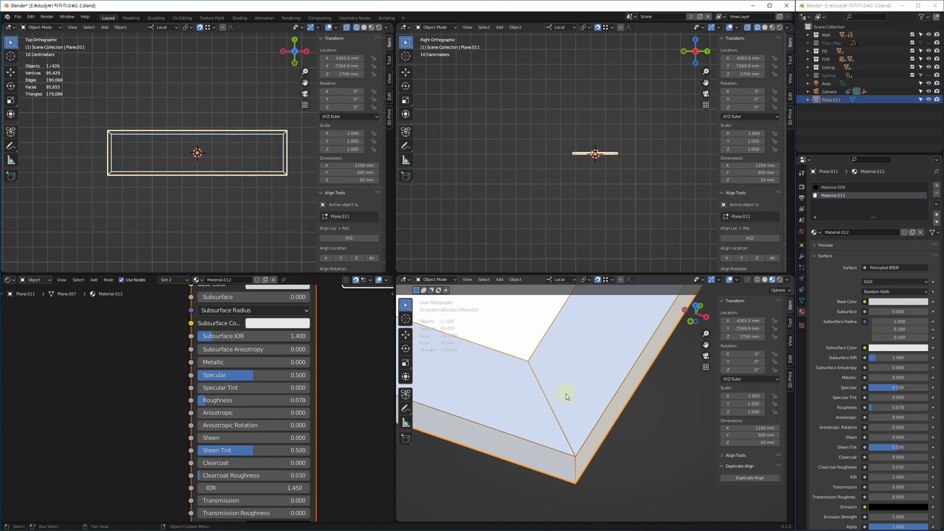
pyautogui.moveTo(566, 396); pyautogui.dragTo(566, 357, button='middle')
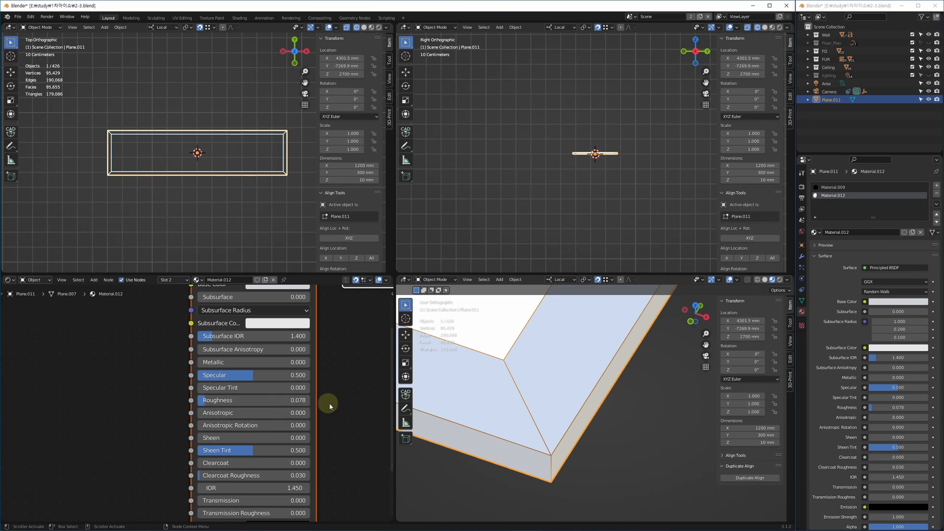
pyautogui.moveTo(512, 423); pyautogui.dragTo(522, 396, button='middle')
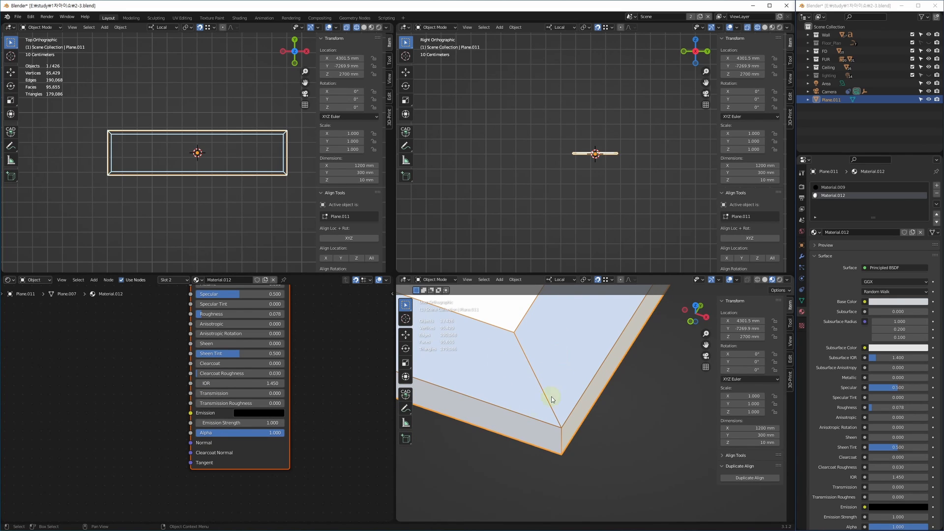
pyautogui.moveTo(540, 363); pyautogui.dragTo(553, 402, button='middle')
pyautogui.scroll(1, 554, 403)
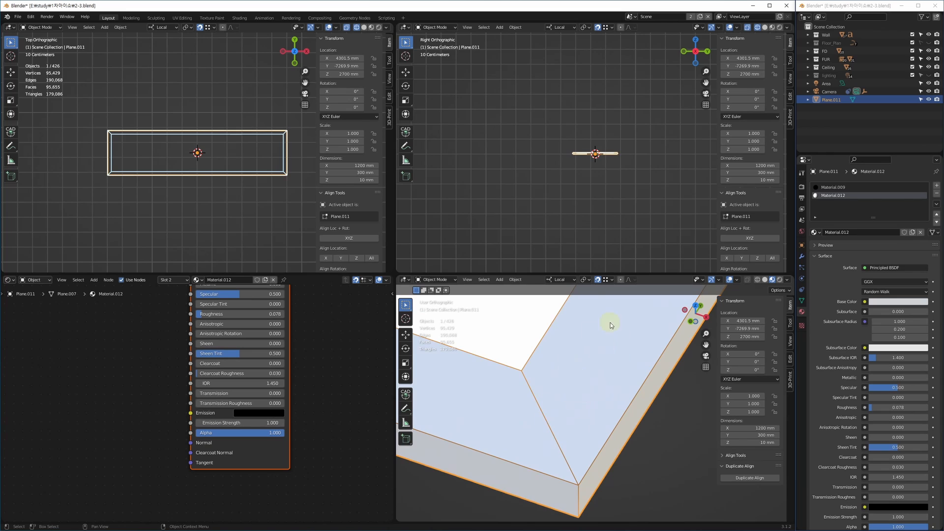
pyautogui.keyDown('shift'); pyautogui.moveTo(618, 406); pyautogui.dragTo(619, 388, button='middle'); pyautogui.keyUp('shift')
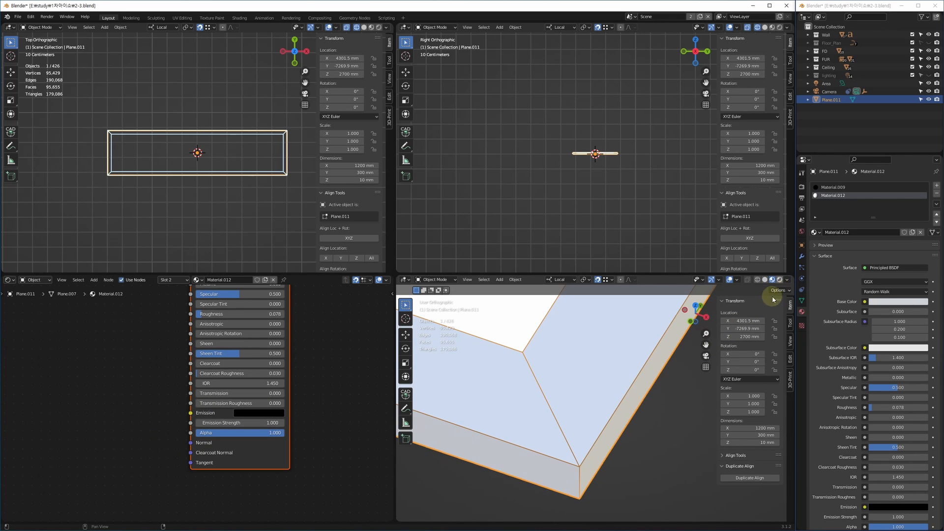
pyautogui.click(780, 280)
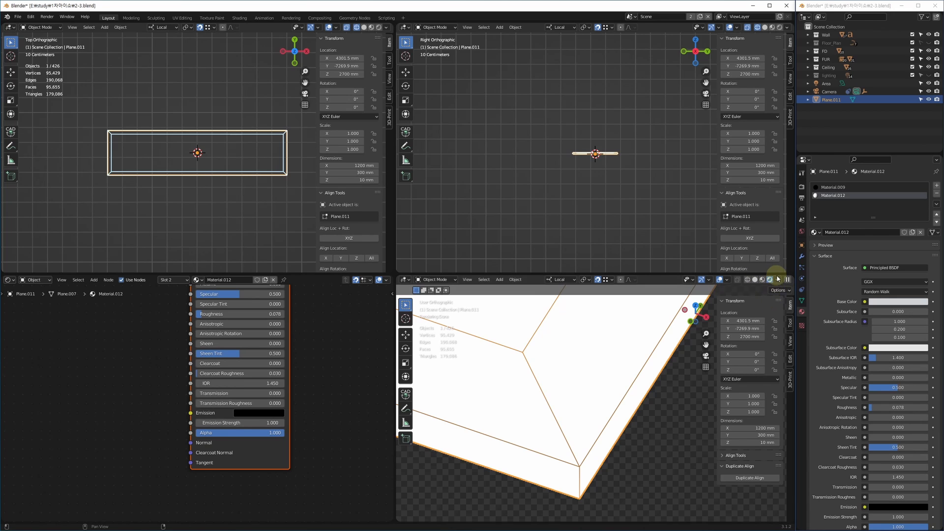
pyautogui.click(778, 280)
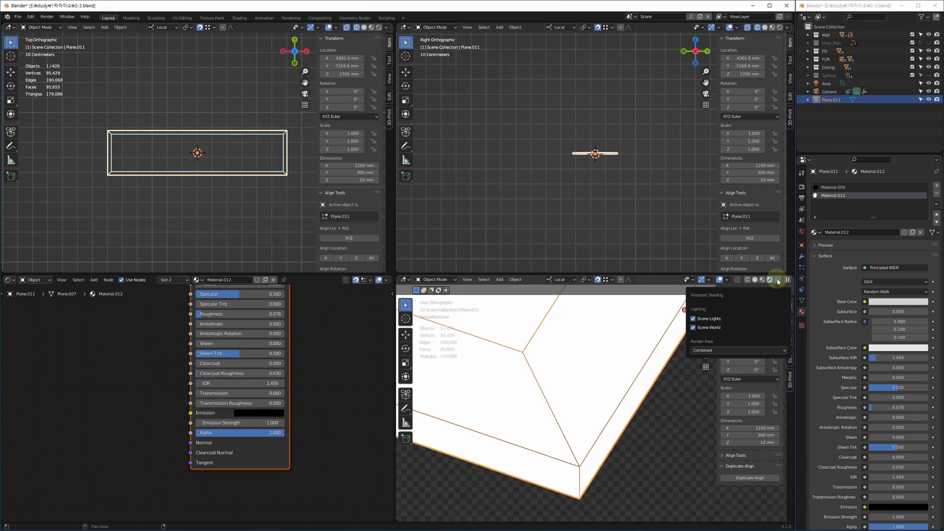
pyautogui.click(695, 329)
# Step: Deselect the panel and inspect its frame corner up close without the selection outline
pyautogui.keyDown('shift'); pyautogui.moveTo(576, 423); pyautogui.dragTo(611, 391, button='middle'); pyautogui.keyUp('shift')
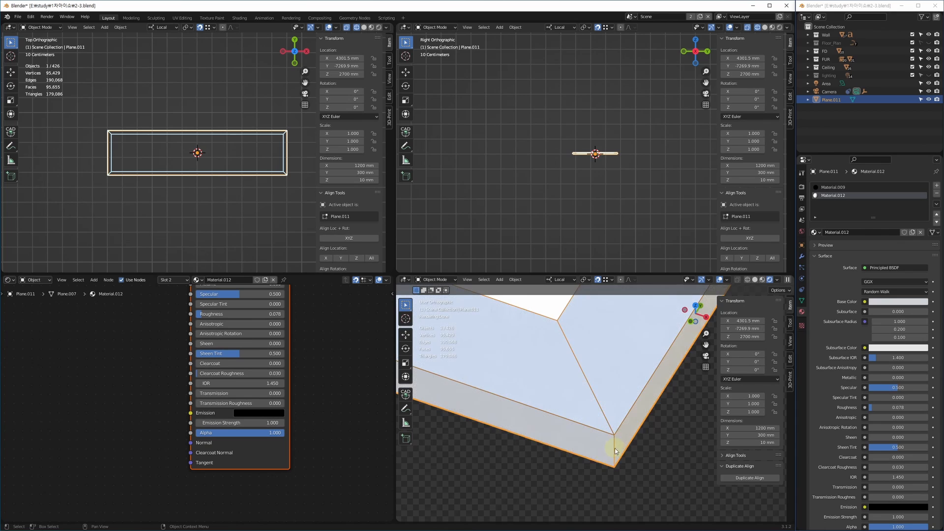
pyautogui.keyDown('shift'); pyautogui.moveTo(614, 448); pyautogui.dragTo(598, 440, button='middle'); pyautogui.keyUp('shift')
pyautogui.press('F3')
pyautogui.click(640, 447)
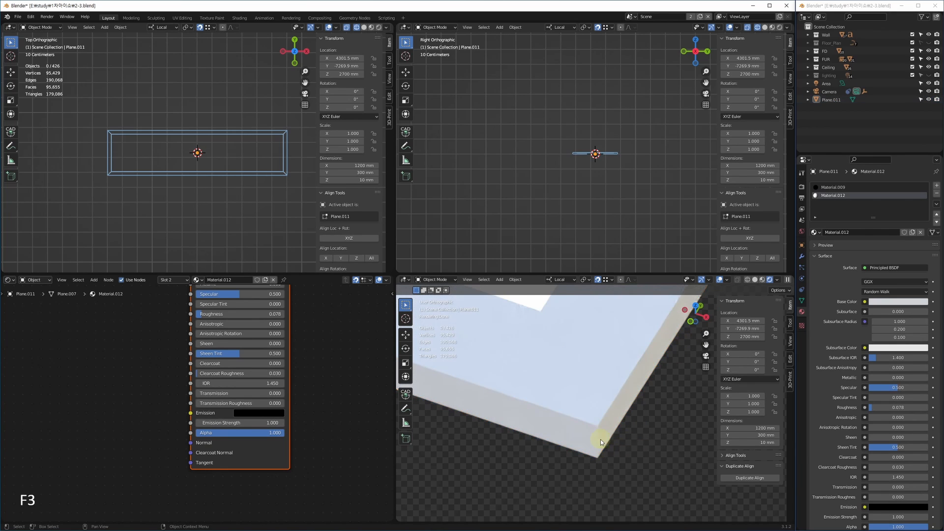
pyautogui.scroll(5, 601, 436)
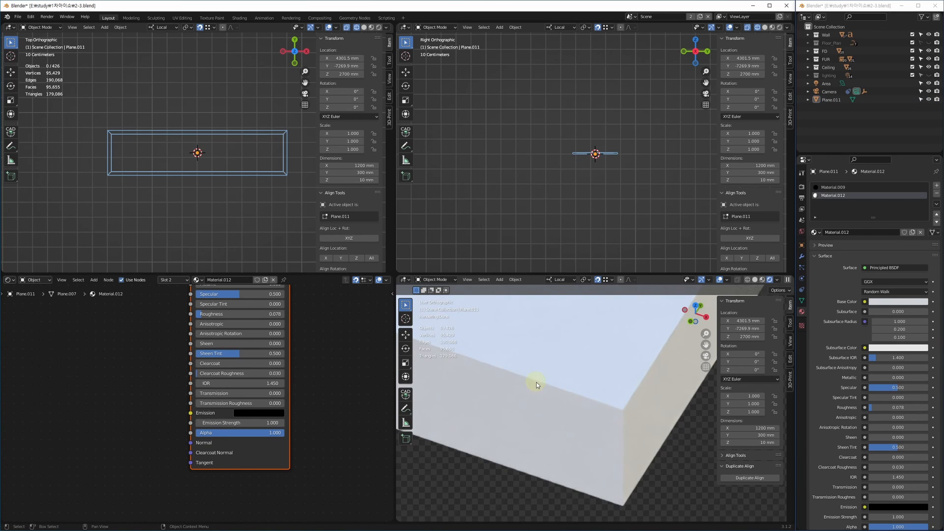
# Step: Maximize the perspective viewport, then select the light panel outside the room and isolate it in local view
pyautogui.hotkey('alt', 'w')
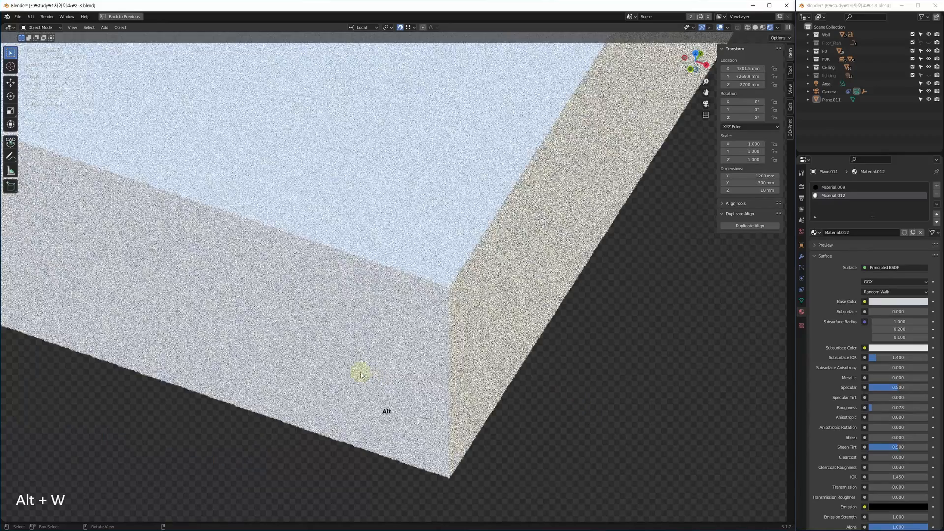
pyautogui.scroll(-6, 374, 369)
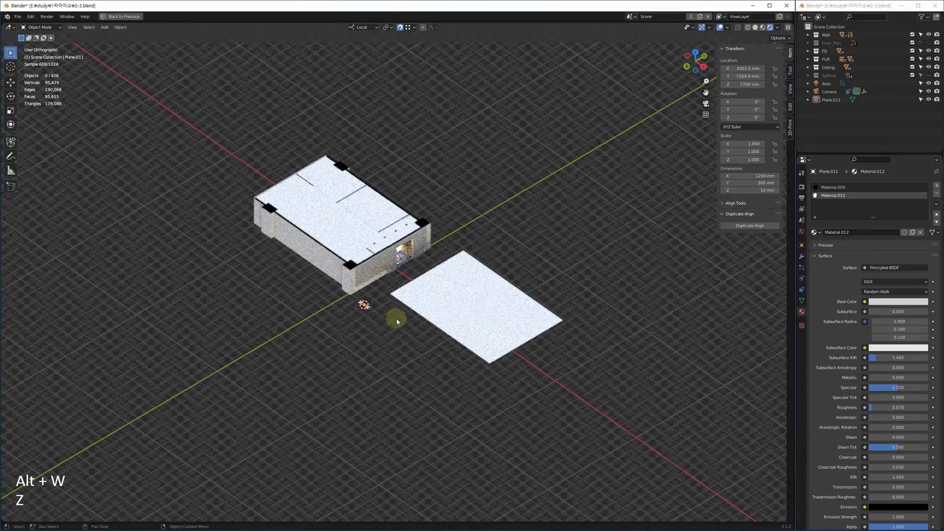
pyautogui.press('z')
pyautogui.hotkey('alt', 'q')
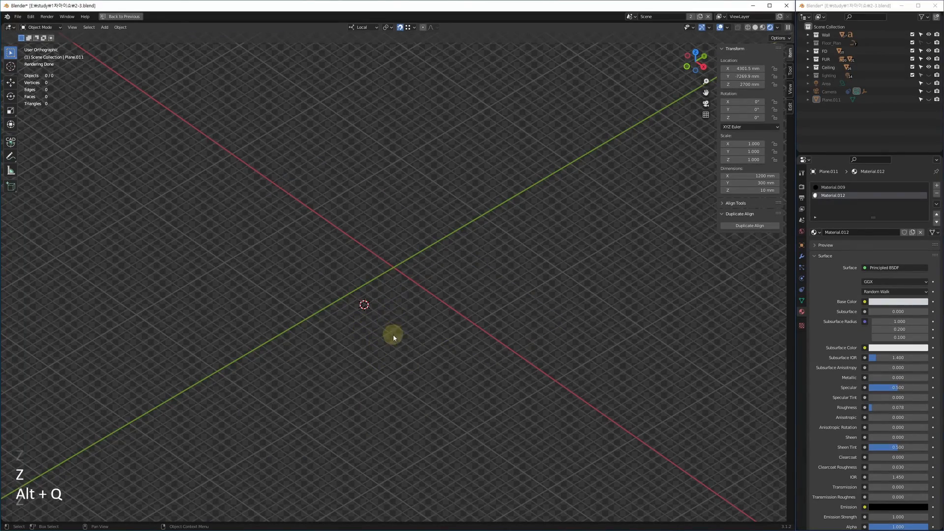
pyautogui.press('z')
pyautogui.hotkey('alt', 'q')
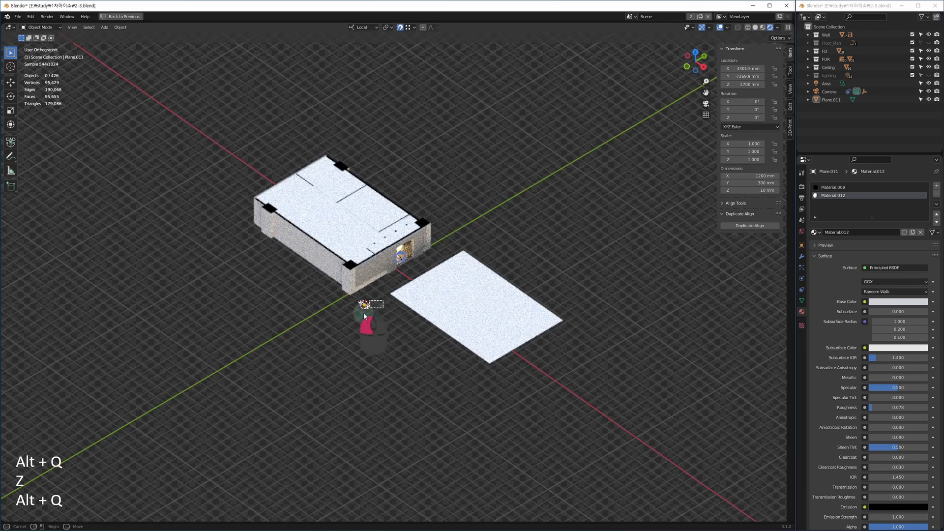
pyautogui.moveTo(364, 313); pyautogui.dragTo(364, 322)
pyautogui.hotkey('alt', 'q')
pyautogui.press('z')
# Step: Deselect the isolated panel, check its rendered frame corner and restore the multi-view layout
pyautogui.scroll(4, 485, 373)
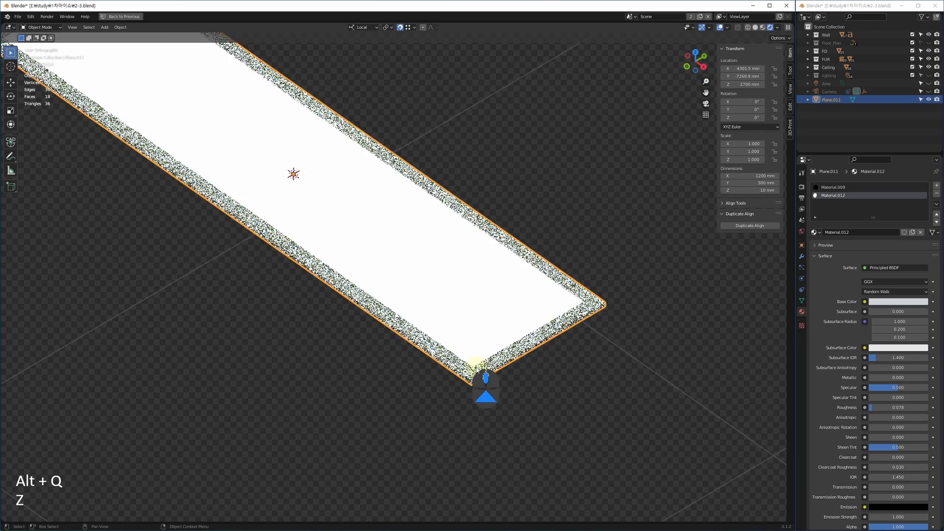
pyautogui.scroll(3, 476, 365)
pyautogui.click(435, 404)
pyautogui.scroll(4, 435, 404)
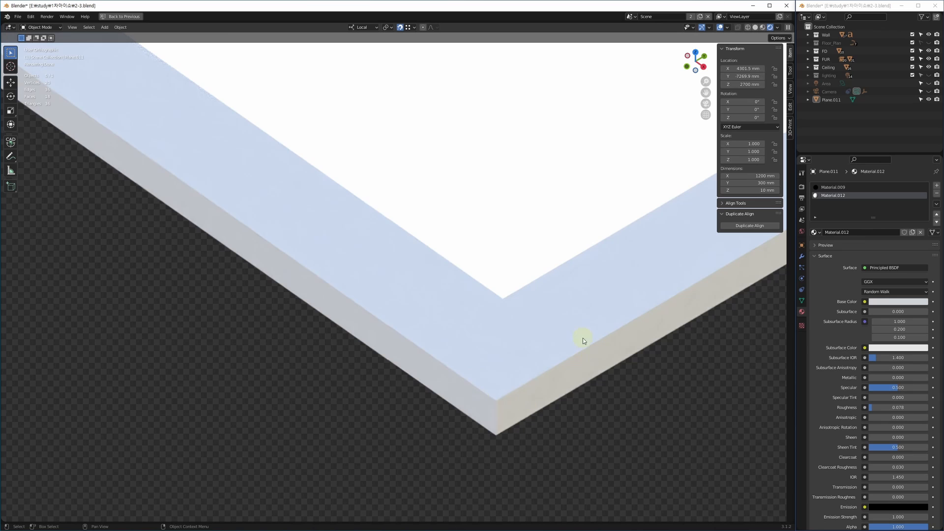
pyautogui.hotkey('alt', 'w')
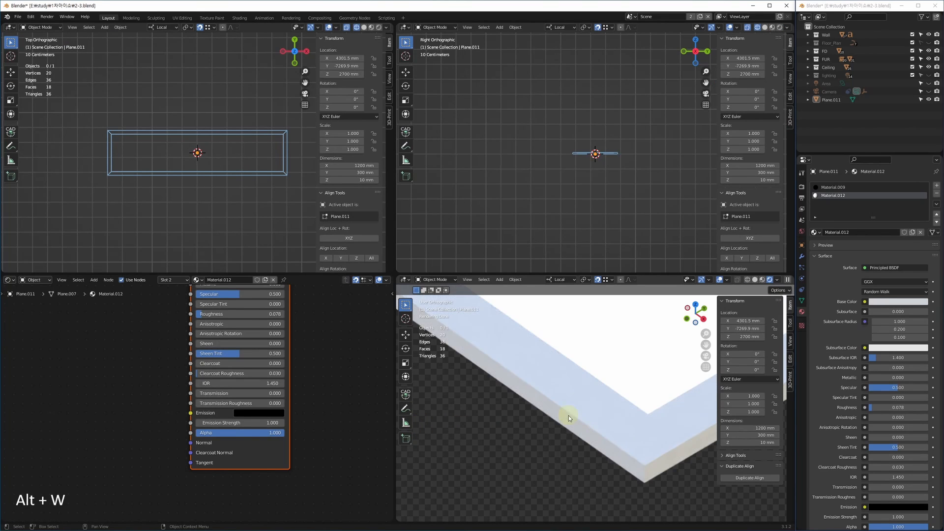
# Step: Examine the sharp outer edges of the frame corner in the rendered view
pyautogui.moveTo(569, 399); pyautogui.dragTo(569, 400, button='middle')
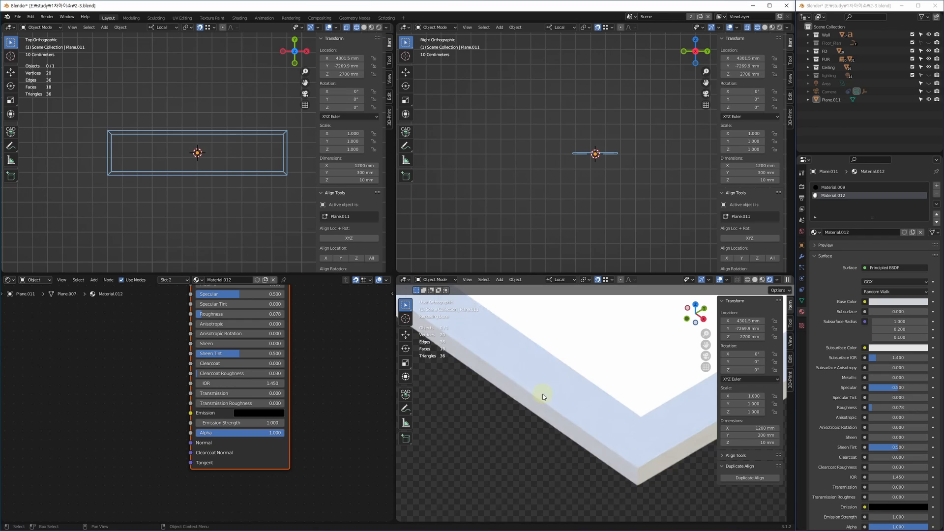
pyautogui.moveTo(570, 403); pyautogui.dragTo(591, 436, button='middle')
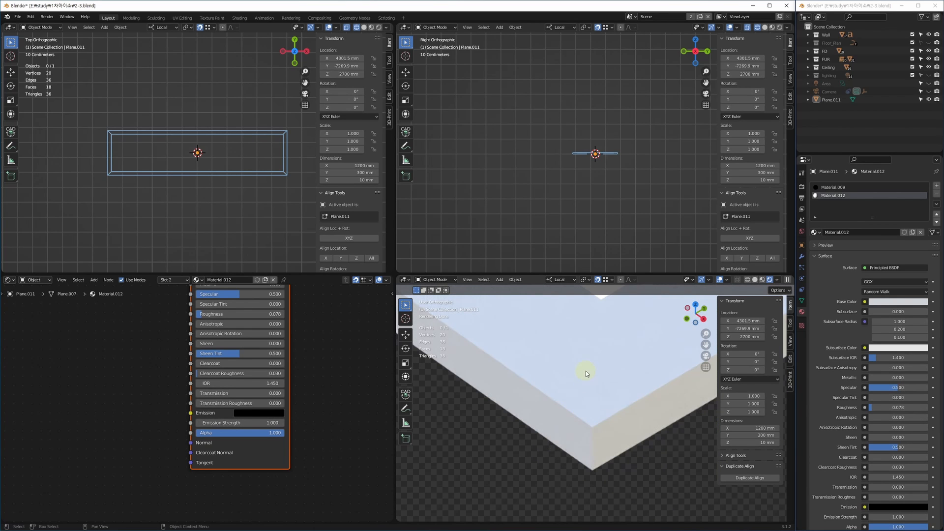
pyautogui.moveTo(112, 446); pyautogui.dragTo(192, 411, button='middle')
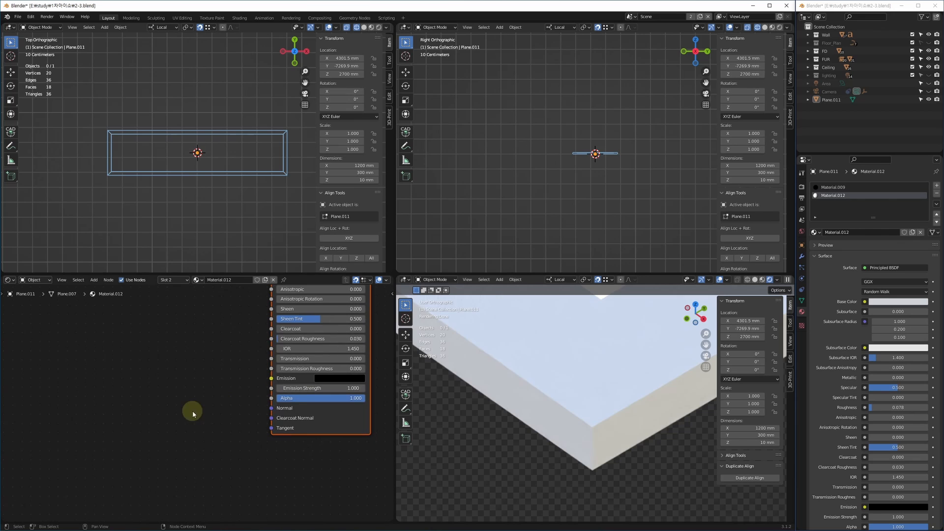
pyautogui.scroll(1, 598, 420)
pyautogui.scroll(4, 595, 417)
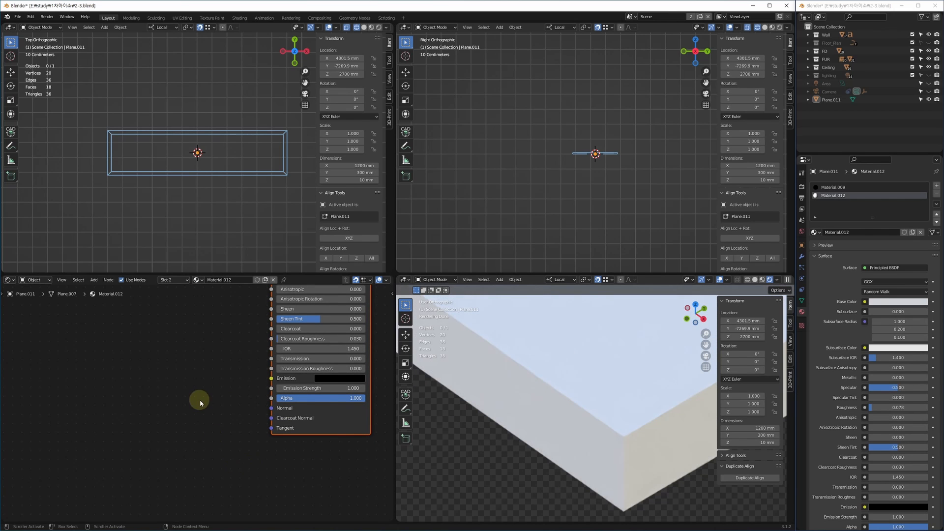
# Step: Add a Bevel node beside the Principled BSDF in the frame material's node tree
pyautogui.click(200, 400)
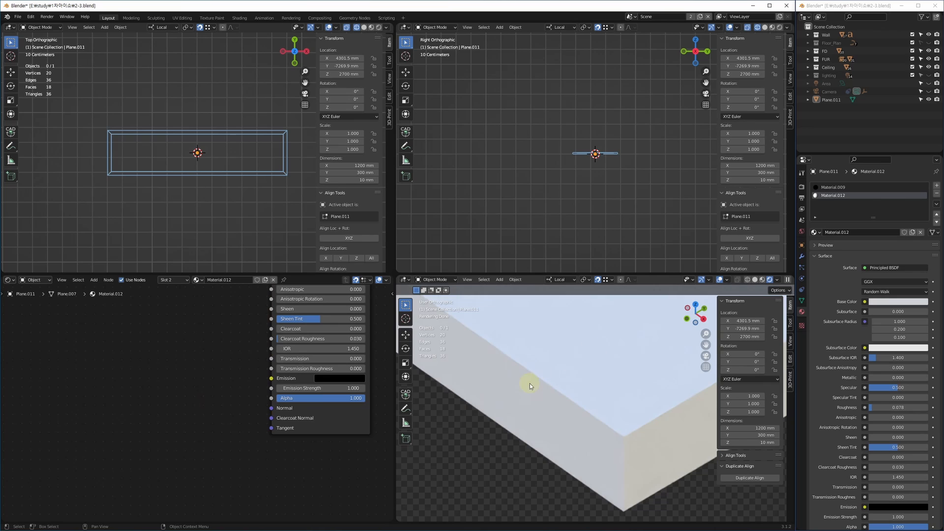
pyautogui.hotkey('shift', 'a')
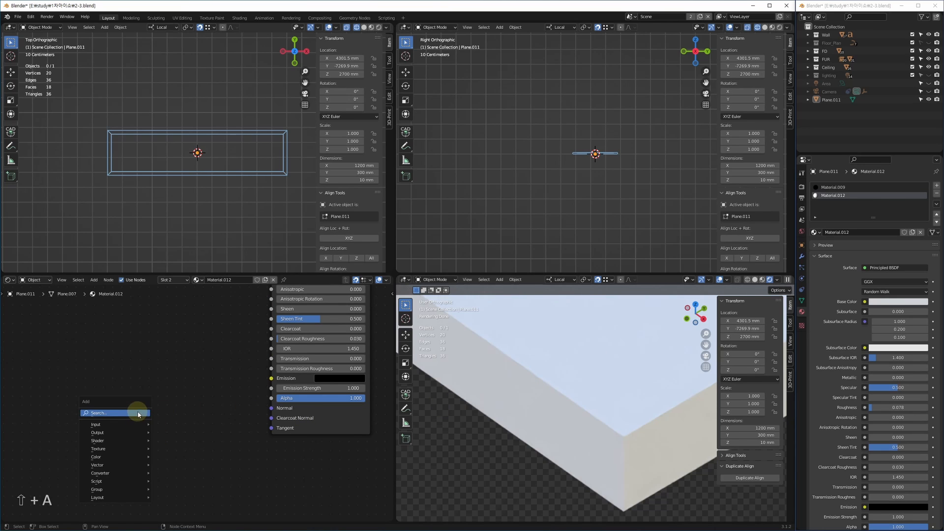
pyautogui.write('b')
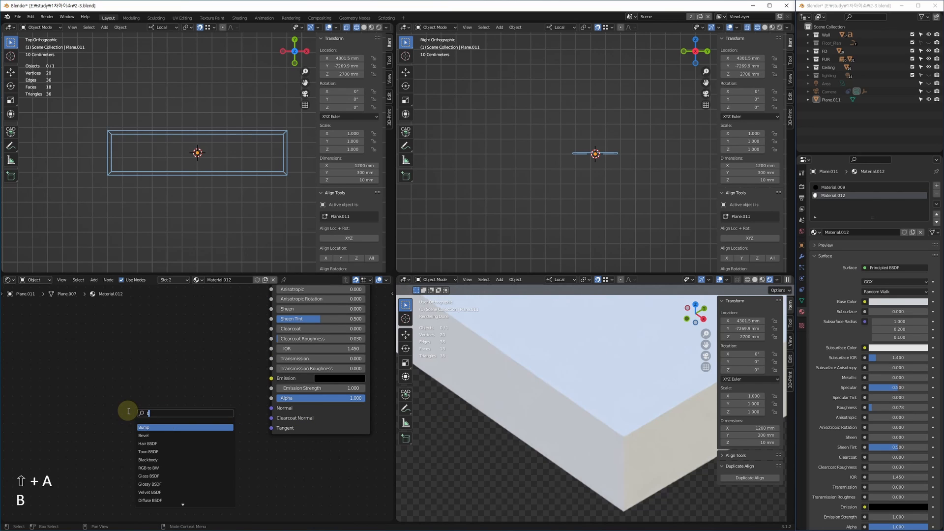
pyautogui.write('ebel')
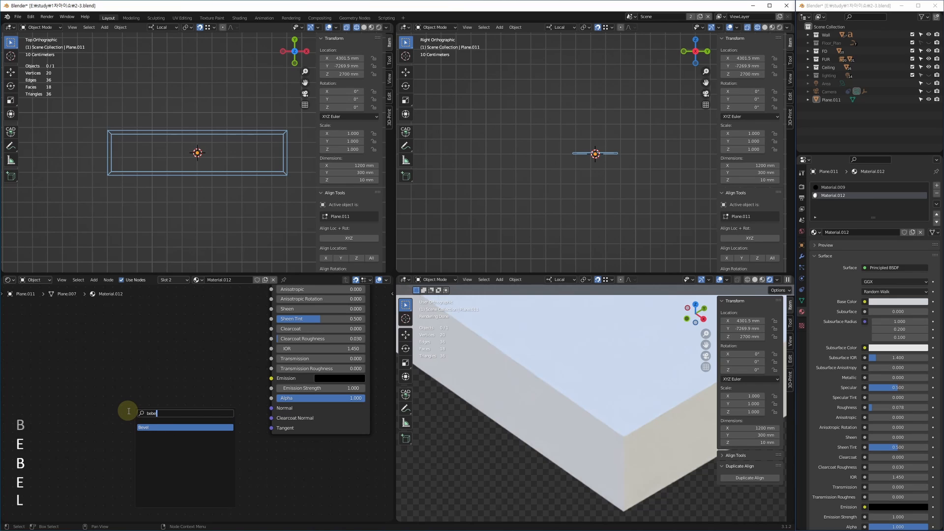
pyautogui.press('Return')
pyautogui.press('Return')
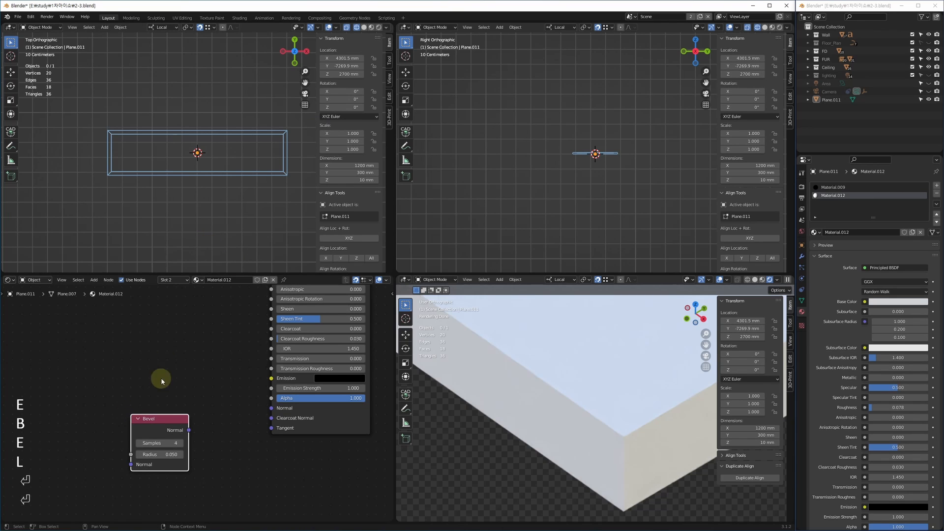
pyautogui.moveTo(176, 426); pyautogui.dragTo(186, 372)
# Step: Set the Bevel node's samples to 16 and its radius to 1
pyautogui.click(185, 389)
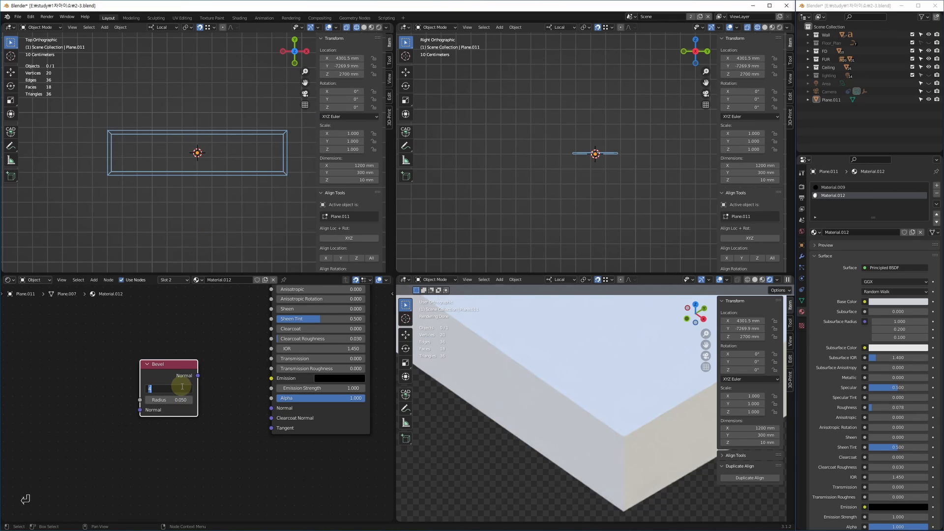
pyautogui.write('16')
pyautogui.press('Return')
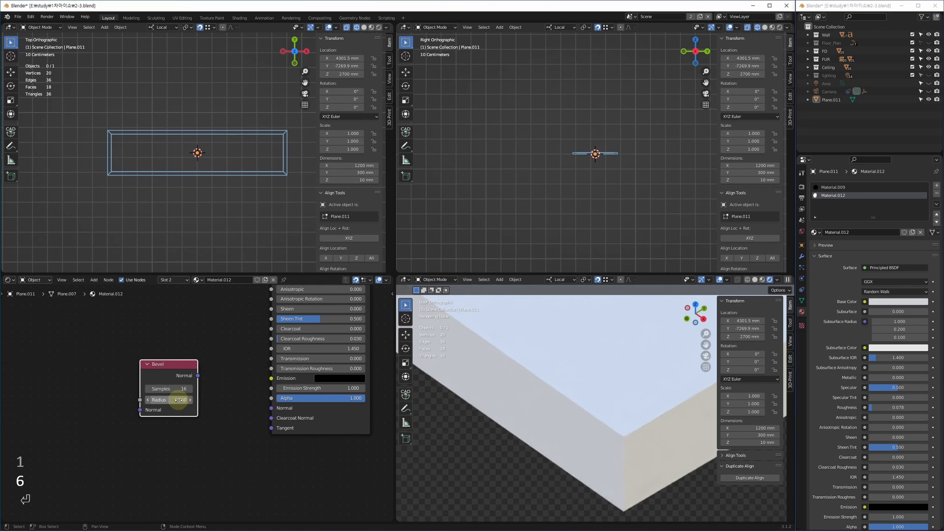
pyautogui.click(190, 401)
pyautogui.write('1')
pyautogui.press('Return')
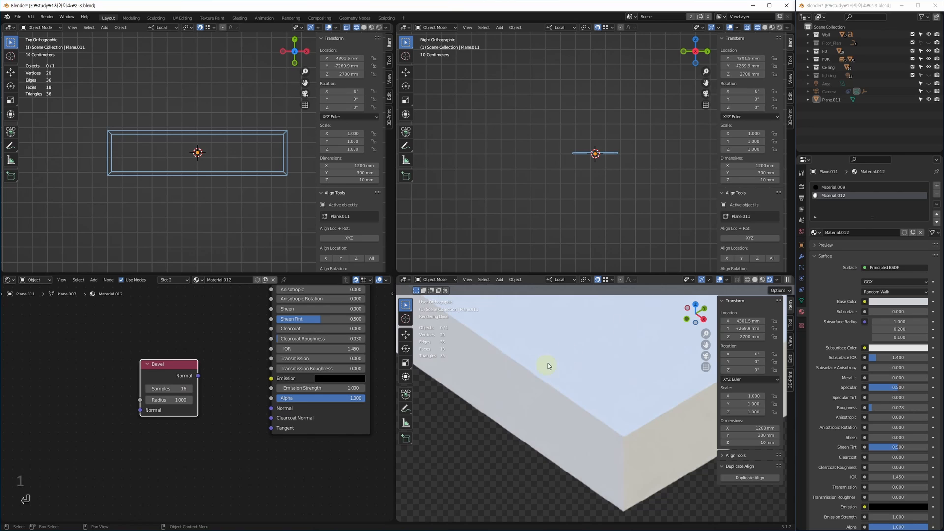
# Step: Set the bevel radius to 0.001 and connect the Bevel node's Normal output to the Principled BSDF's Normal input
pyautogui.click(177, 402)
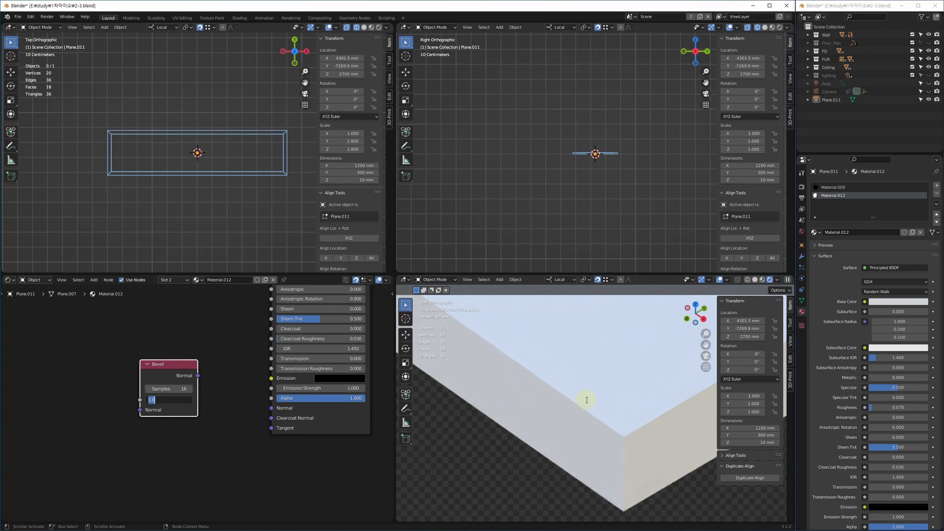
pyautogui.write('0.001')
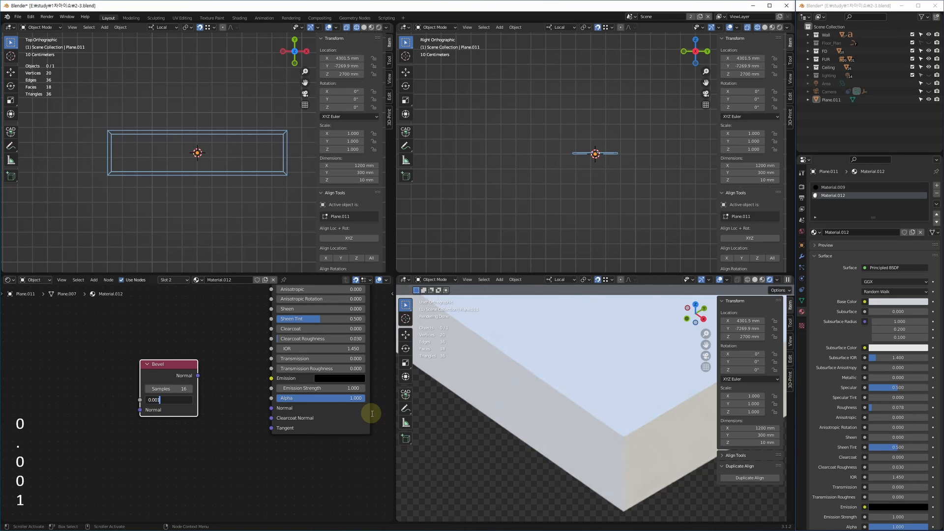
pyautogui.press('Return')
pyautogui.moveTo(198, 375); pyautogui.dragTo(266, 415)
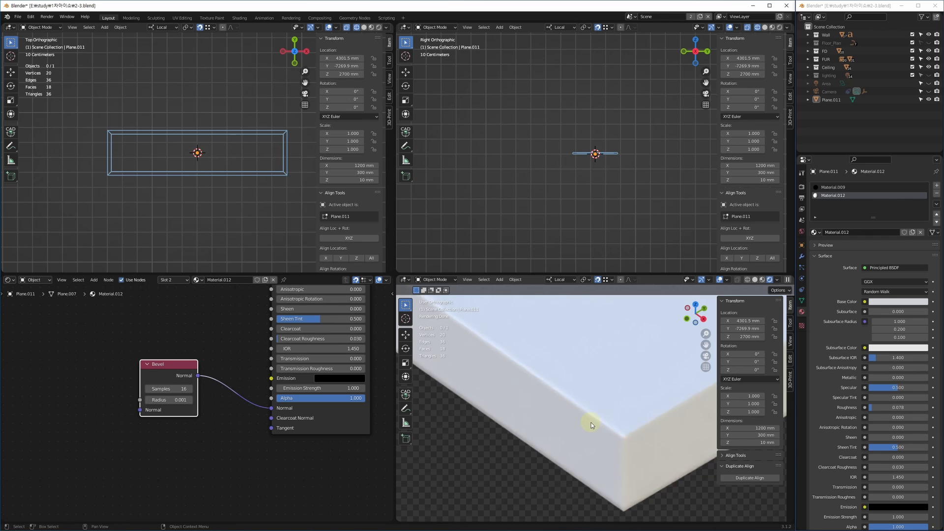
# Step: Duplicate the light panel and move the copy 1200 mm along X, snapped end to end with the original
pyautogui.click(569, 391)
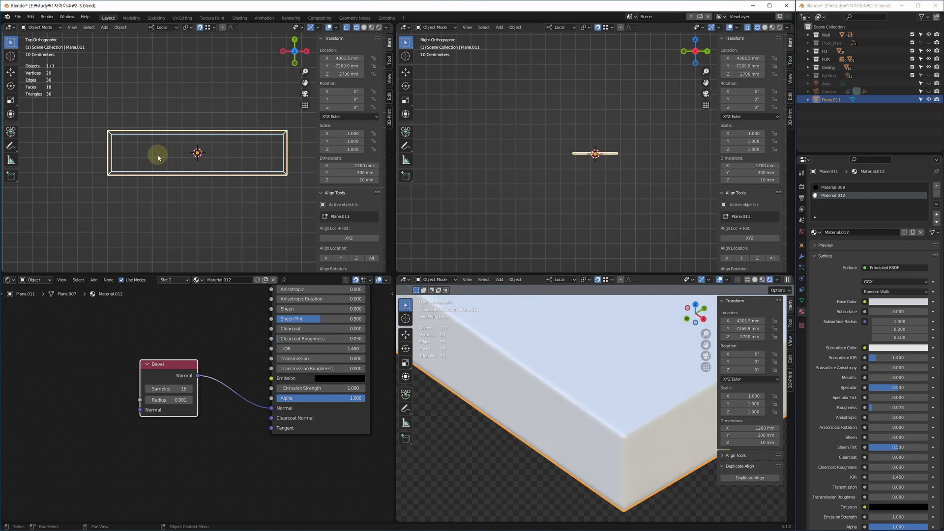
pyautogui.keyDown('ctrl'); pyautogui.hscroll(4, 133, 156); pyautogui.keyUp('ctrl')
pyautogui.press('w')
pyautogui.hotkey('shift', 'd')
pyautogui.press('f')
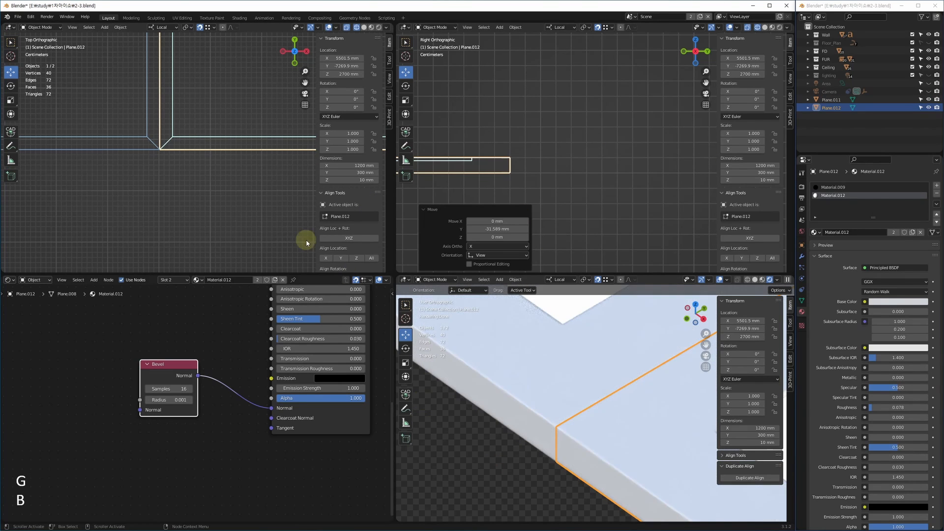
pyautogui.click(306, 243)
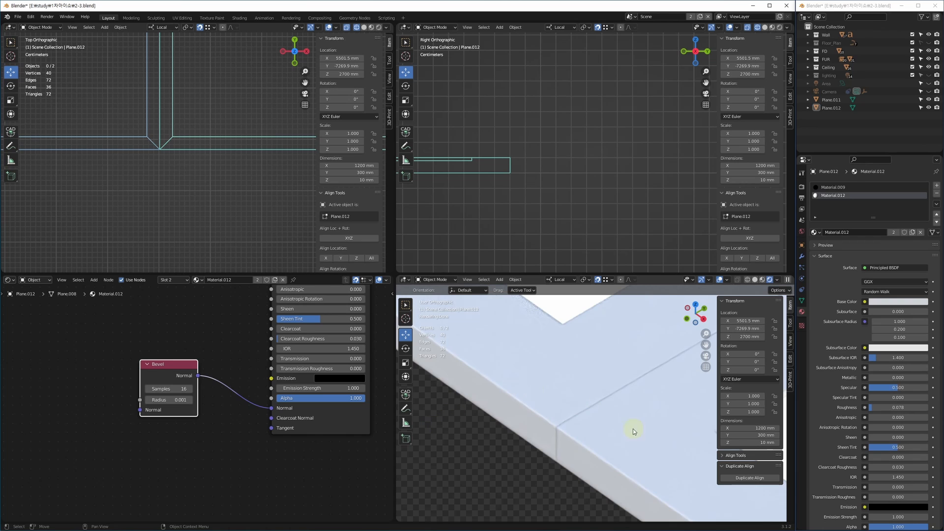
# Step: Give the original panel a single-user frame material with its Bevel node disconnected, and maximize the perspective viewport to compare the edges
pyautogui.moveTo(537, 403); pyautogui.dragTo(544, 338, button='middle')
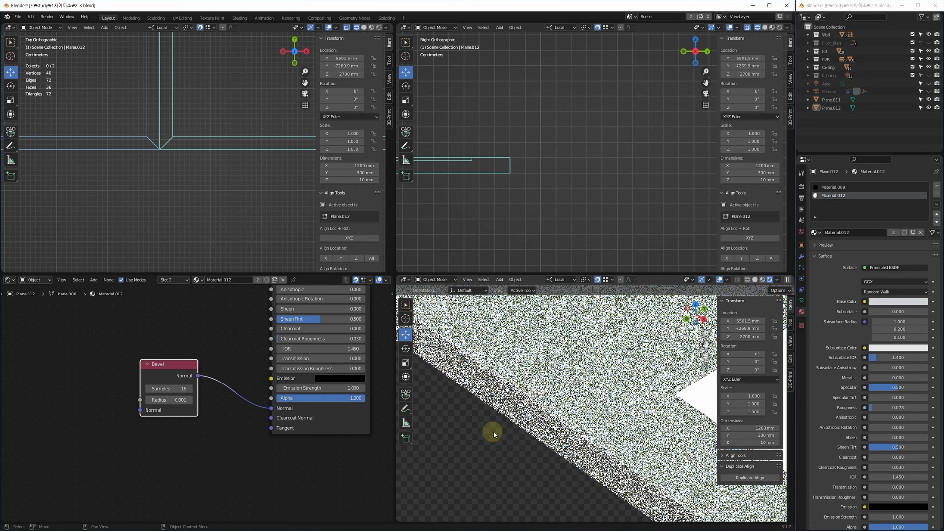
pyautogui.click(472, 398)
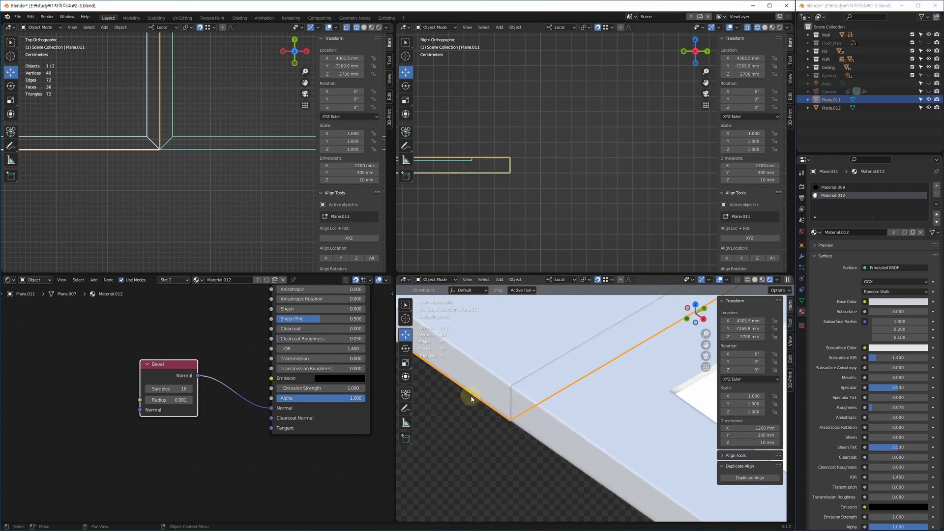
pyautogui.click(258, 284)
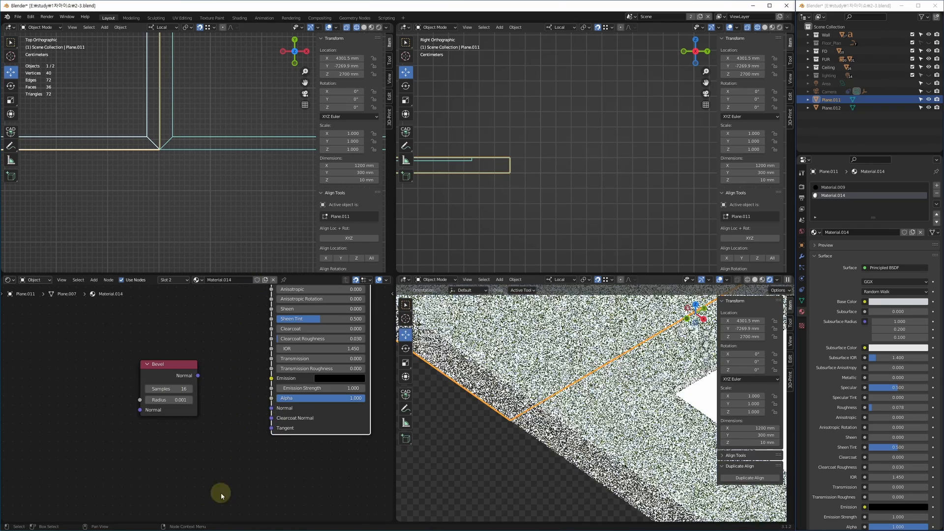
pyautogui.hotkey('alt', 'w')
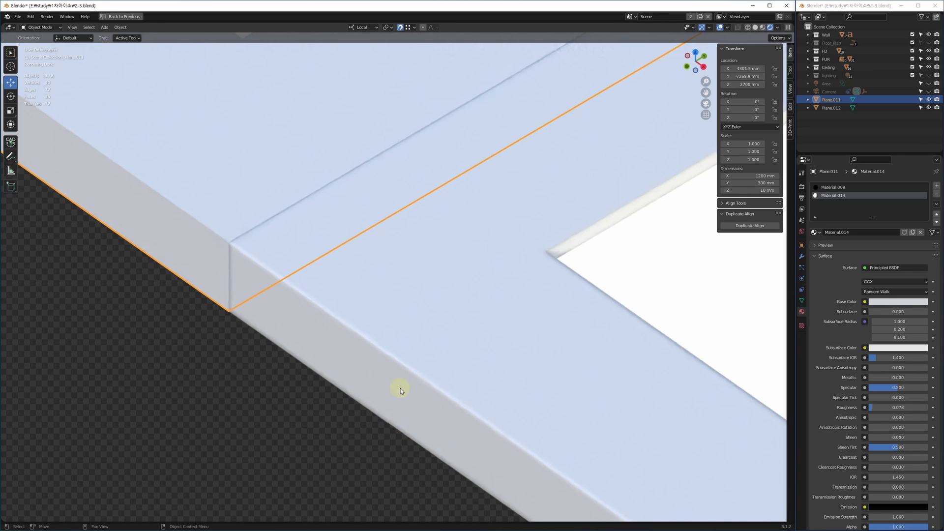
# Step: Delete both isolated light panels
pyautogui.click(141, 325)
pyautogui.click(152, 244)
pyautogui.press('Delete')
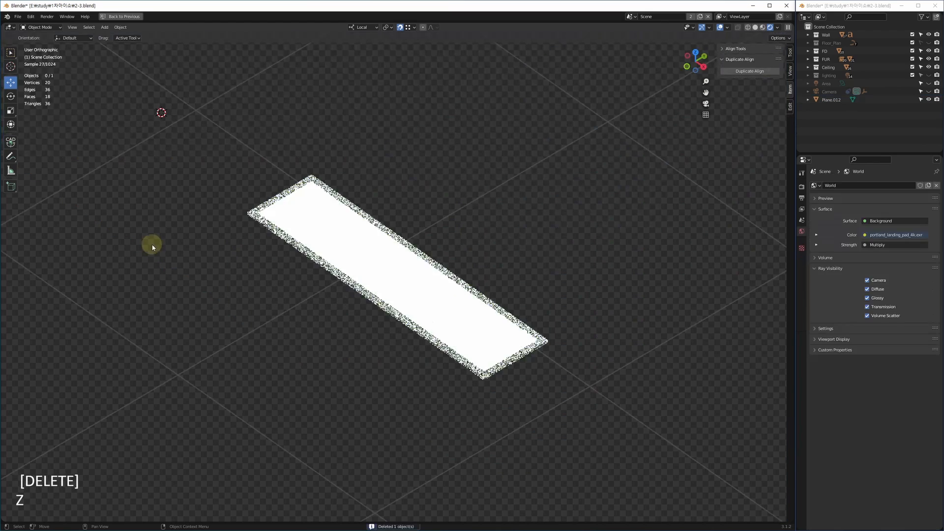
pyautogui.click(411, 309)
pyautogui.press('Delete')
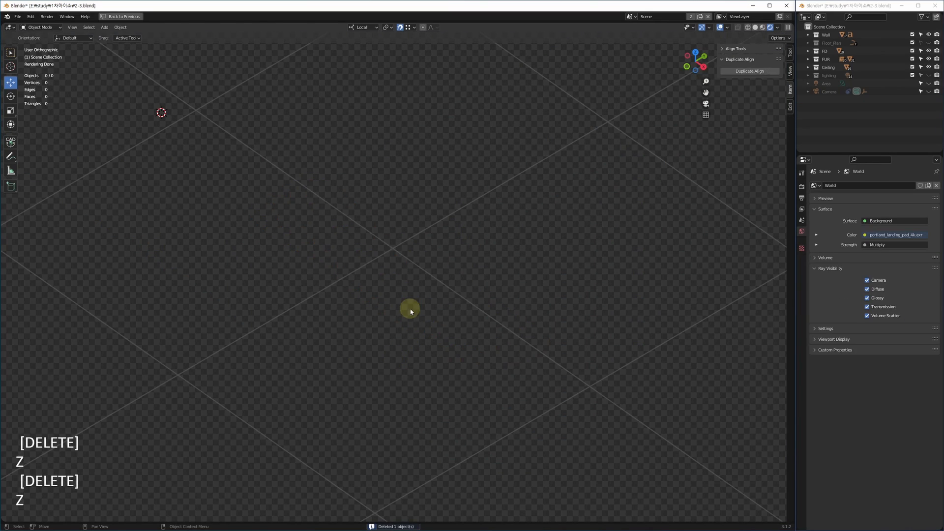
# Step: Restore the multi-view layout, exit local view and maximize the top viewport with the whole office plan
pyautogui.hotkey('alt', 'w')
pyautogui.press('t')
pyautogui.press('z')
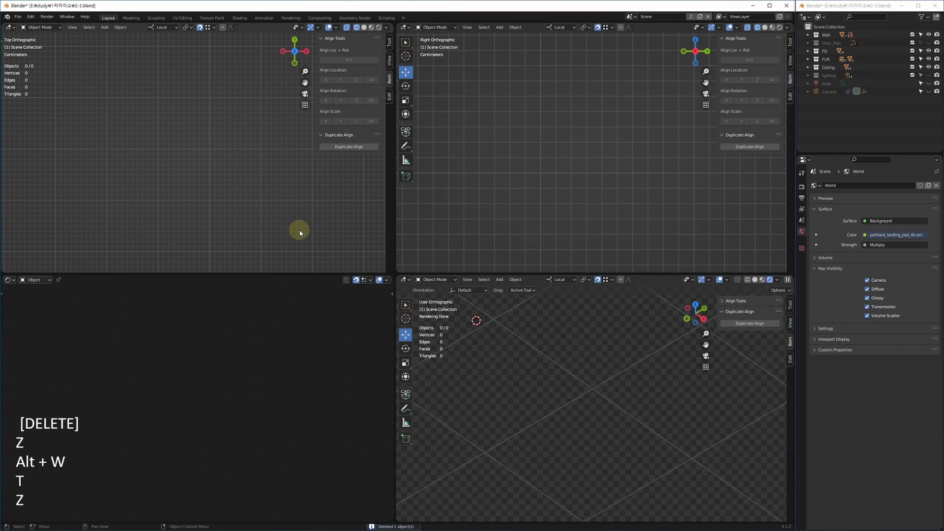
pyautogui.hotkey('alt', 'q')
pyautogui.press('z')
pyautogui.hotkey('alt', 'w')
# Step: Examine one of the round downlights in the office plan up close in the top view
pyautogui.scroll(7, 418, 302)
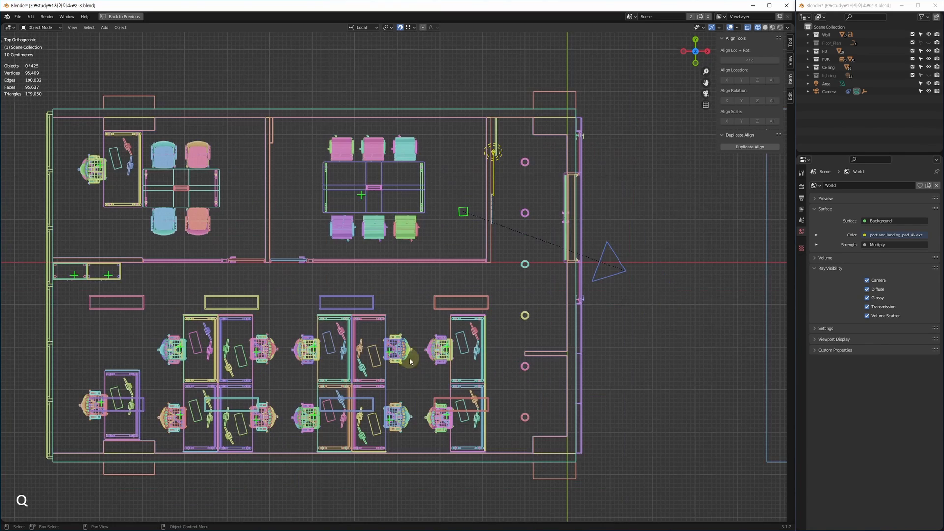
pyautogui.moveTo(456, 366); pyautogui.dragTo(369, 313, button='middle')
pyautogui.scroll(4, 452, 358)
pyautogui.click(419, 375)
pyautogui.moveTo(419, 376); pyautogui.dragTo(362, 373, button='middle')
pyautogui.scroll(7, 359, 369)
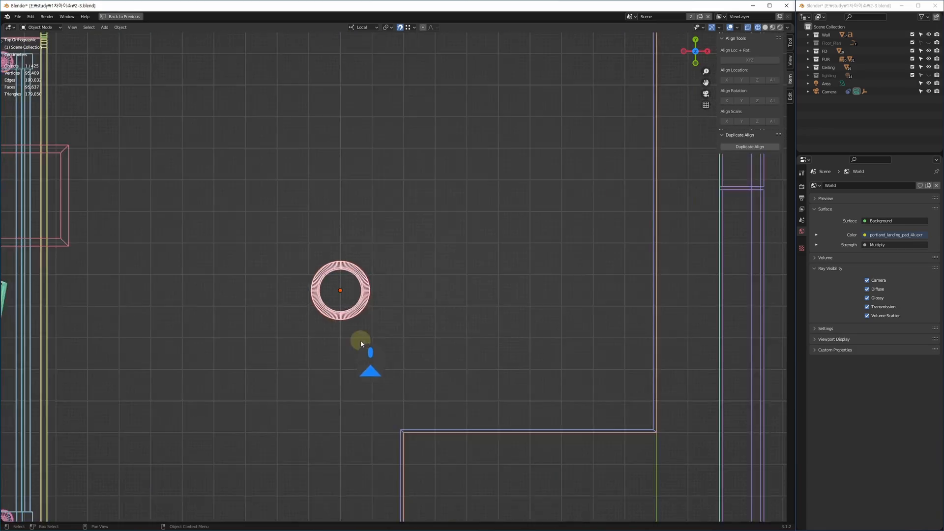
pyautogui.scroll(2, 361, 341)
pyautogui.click(341, 266)
pyautogui.scroll(6, 341, 267)
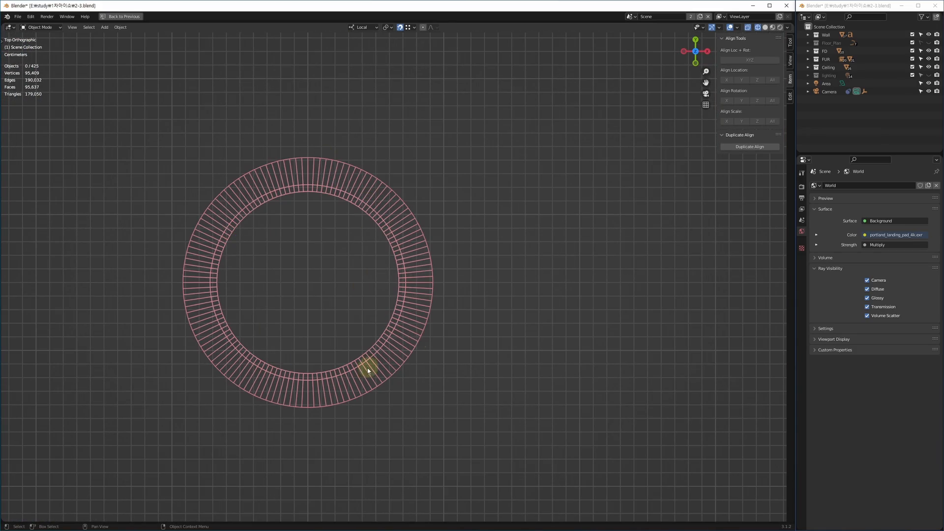
pyautogui.moveTo(471, 318); pyautogui.dragTo(334, 299, button='middle')
pyautogui.hotkey('alt', 'w')
pyautogui.hotkey('alt', 'w')
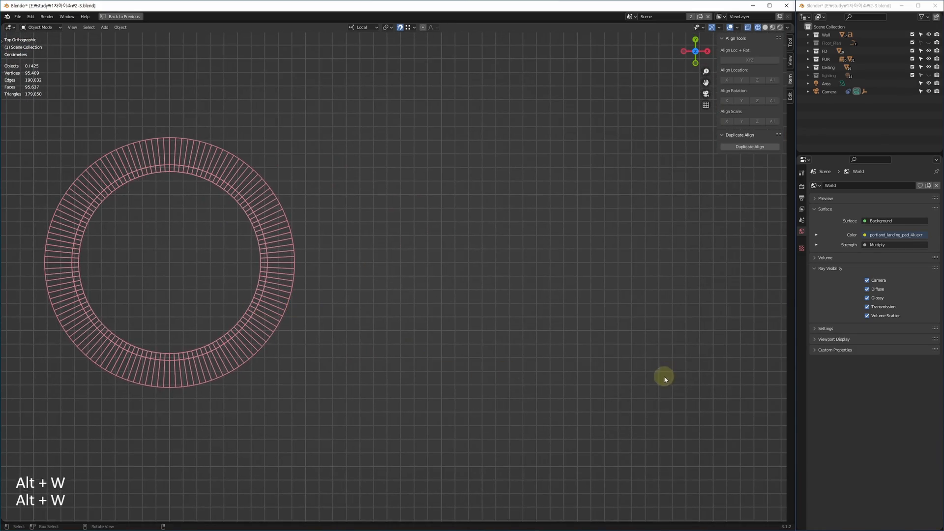
# Step: Switch the perspective viewport to solid shading and bring the corner of the office building closer
pyautogui.keyDown('shift'); pyautogui.moveTo(664, 379); pyautogui.dragTo(470, 361, button='middle'); pyautogui.keyUp('shift')
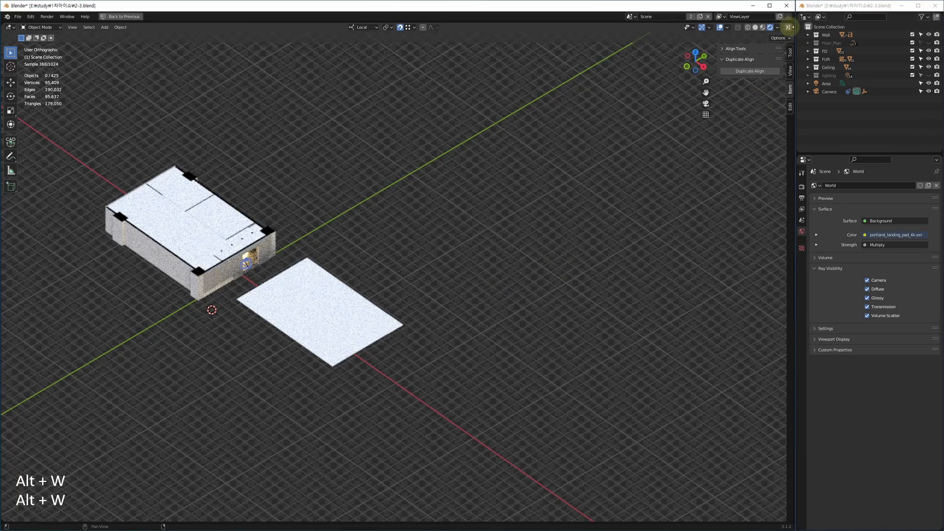
pyautogui.click(756, 27)
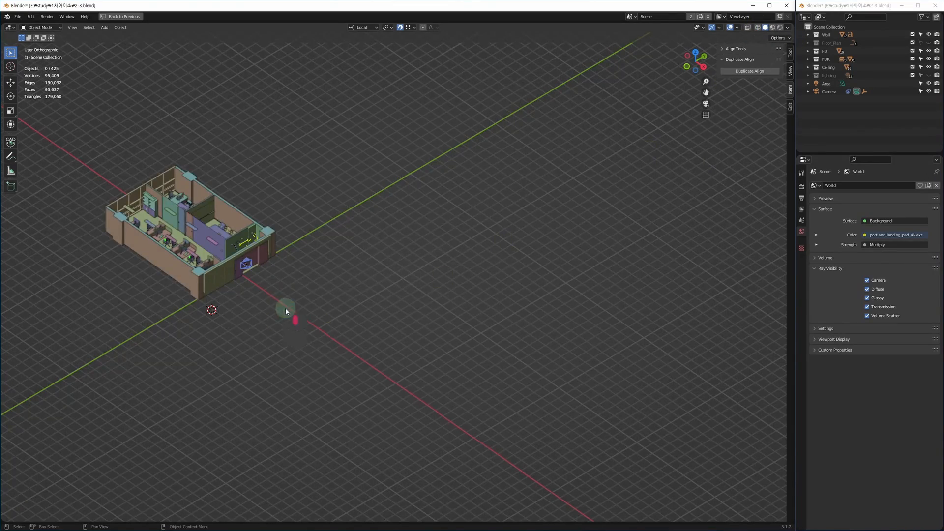
pyautogui.moveTo(286, 309); pyautogui.dragTo(353, 363, button='middle')
pyautogui.scroll(7, 301, 325)
pyautogui.moveTo(266, 286); pyautogui.dragTo(292, 310, button='middle')
# Step: Place the 3D cursor in the empty area just outside the building's corner in the top view
pyautogui.hotkey('alt', 'w')
pyautogui.press('z')
pyautogui.hotkey('alt', 'w')
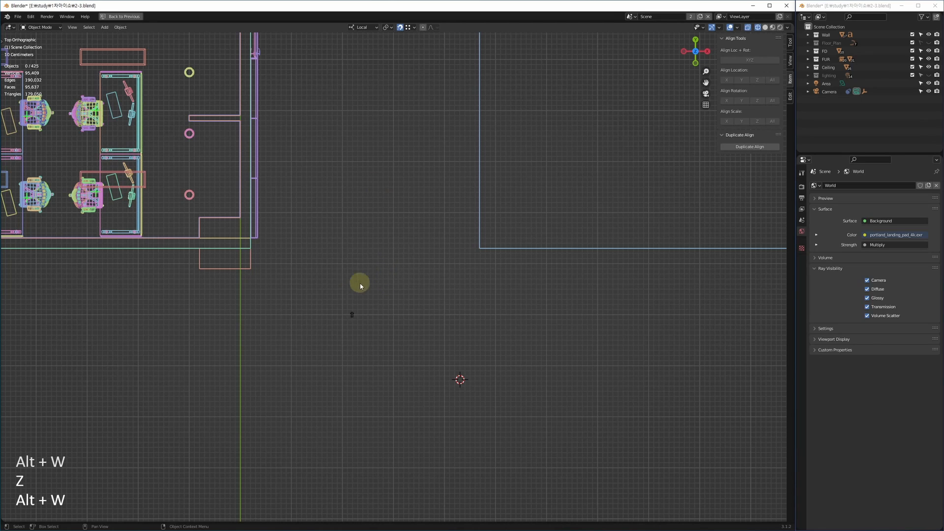
pyautogui.keyDown('shift'); pyautogui.rightClick(356, 263); pyautogui.keyUp('shift')
pyautogui.scroll(5, 352, 270)
pyautogui.moveTo(361, 265); pyautogui.dragTo(542, 312, button='middle')
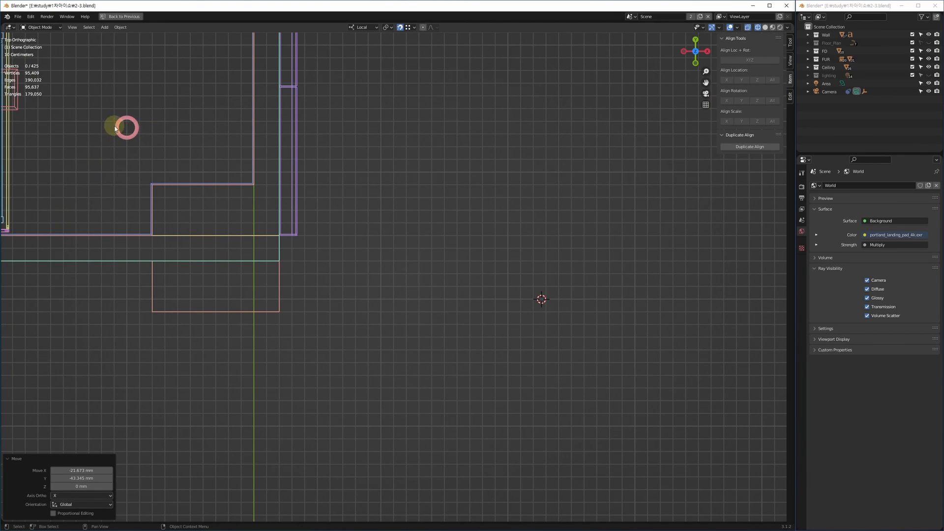
pyautogui.moveTo(585, 343); pyautogui.dragTo(462, 336, button='middle')
pyautogui.scroll(1, 461, 335)
pyautogui.scroll(5, 461, 336)
pyautogui.keyDown('shift'); pyautogui.moveTo(377, 291); pyautogui.dragTo(413, 320, button='middle'); pyautogui.keyUp('shift')
pyautogui.hotkey('shift', 'a')
pyautogui.moveTo(401, 305)
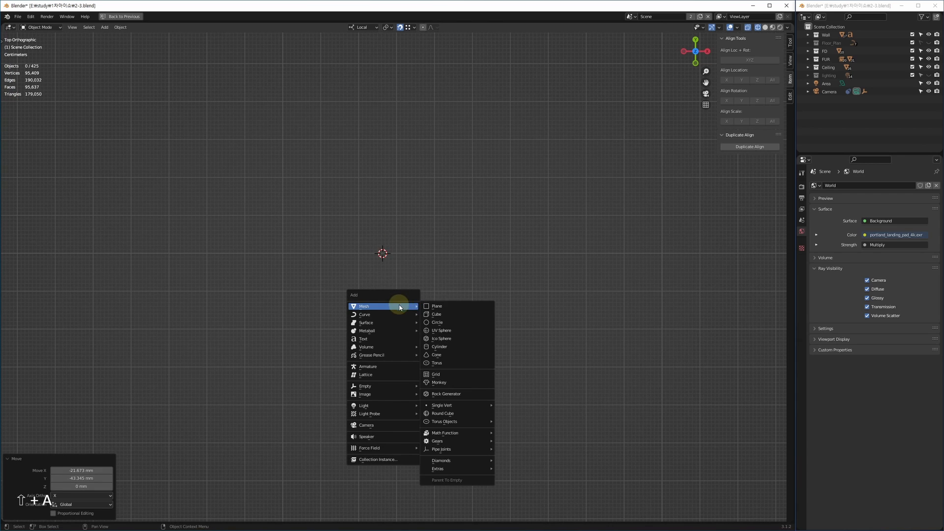
pyautogui.click(454, 347)
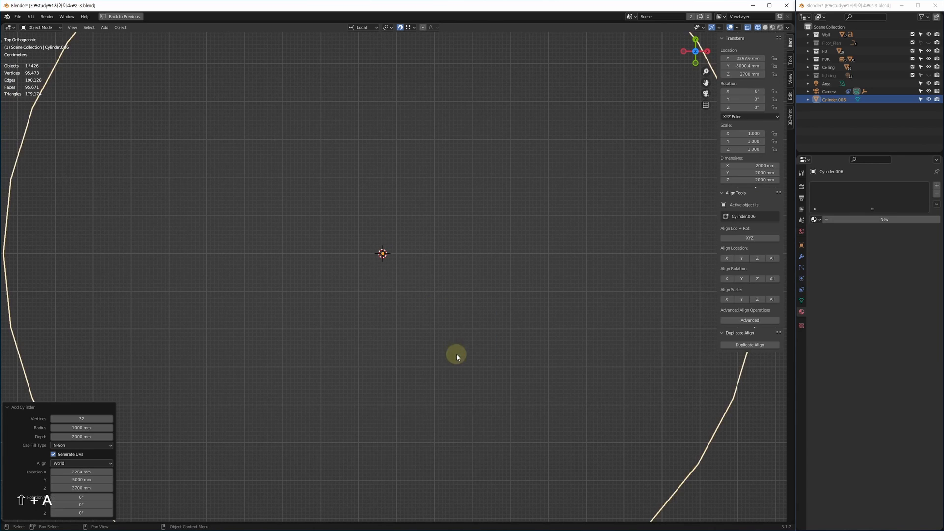
pyautogui.scroll(2, 188, 422)
pyautogui.click(84, 427)
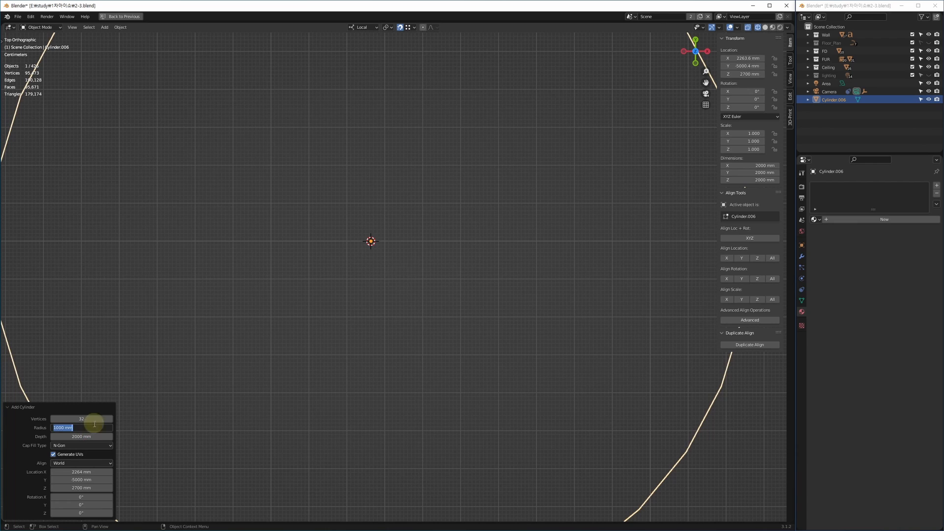
pyautogui.write('185')
pyautogui.press('Return')
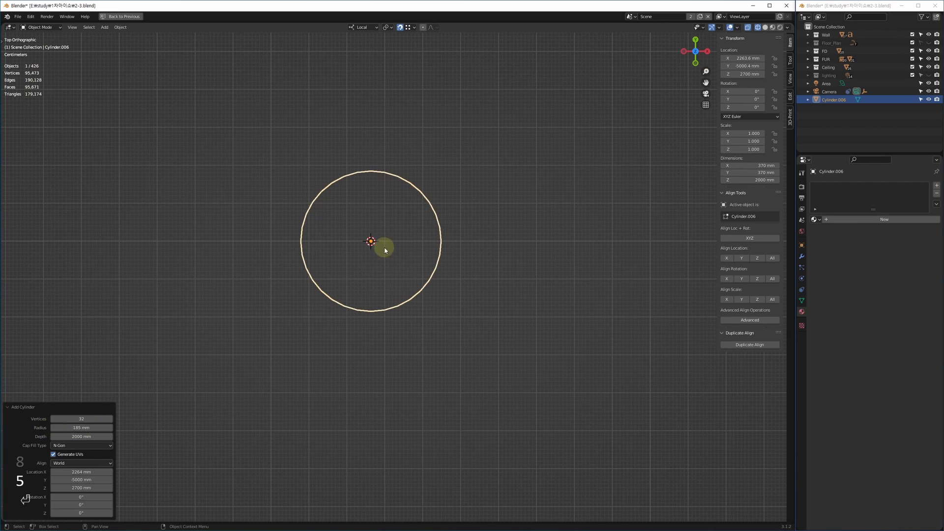
pyautogui.click(91, 428)
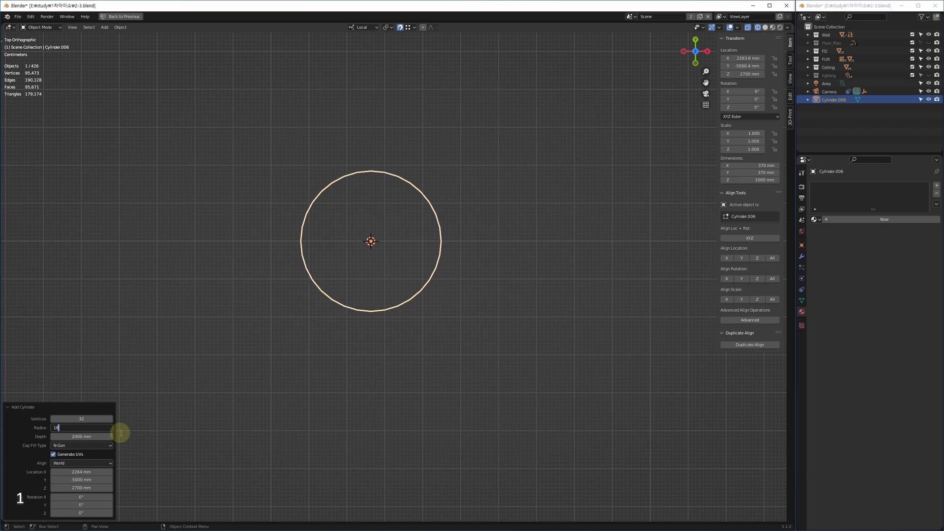
pyautogui.write('185/2*2*0.23')
pyautogui.press('Return')
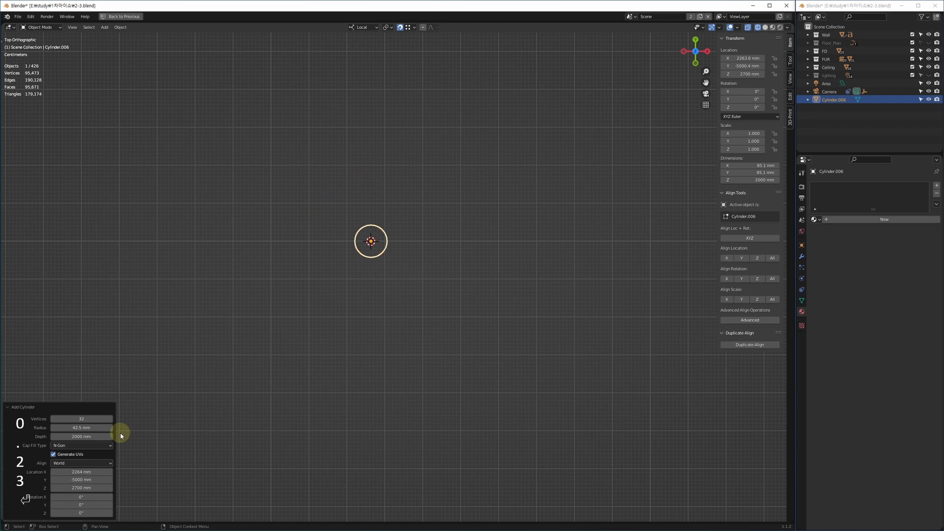
pyautogui.hotkey('ctrl', 'z')
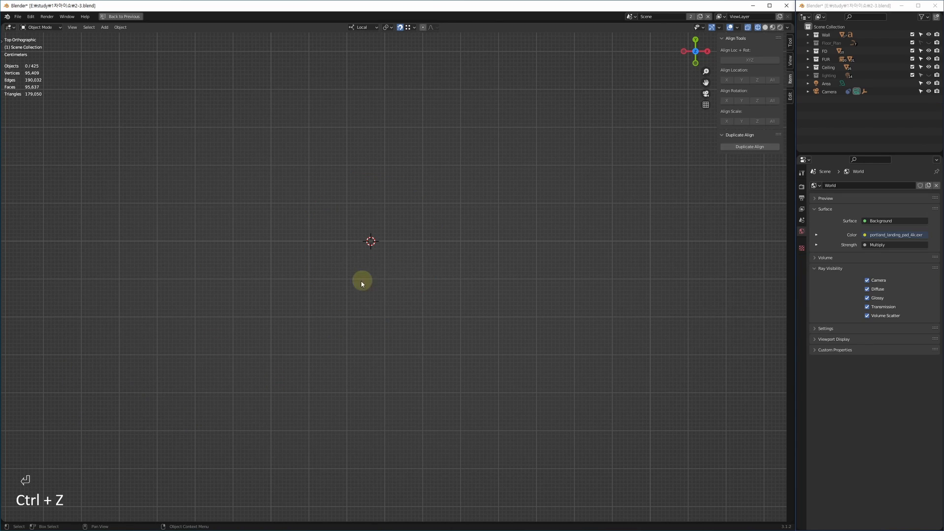
pyautogui.hotkey('ctrl', 'z')
pyautogui.hotkey('ctrl', 'z')
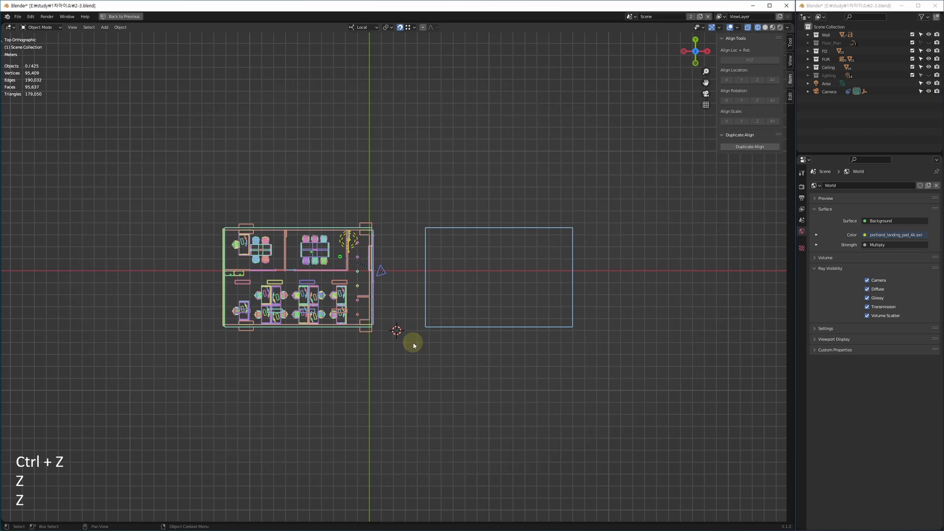
# Step: Add a mesh cylinder at the 3D cursor with 16 vertices and a radius of 185/2 mm
pyautogui.hotkey('shift', 'a')
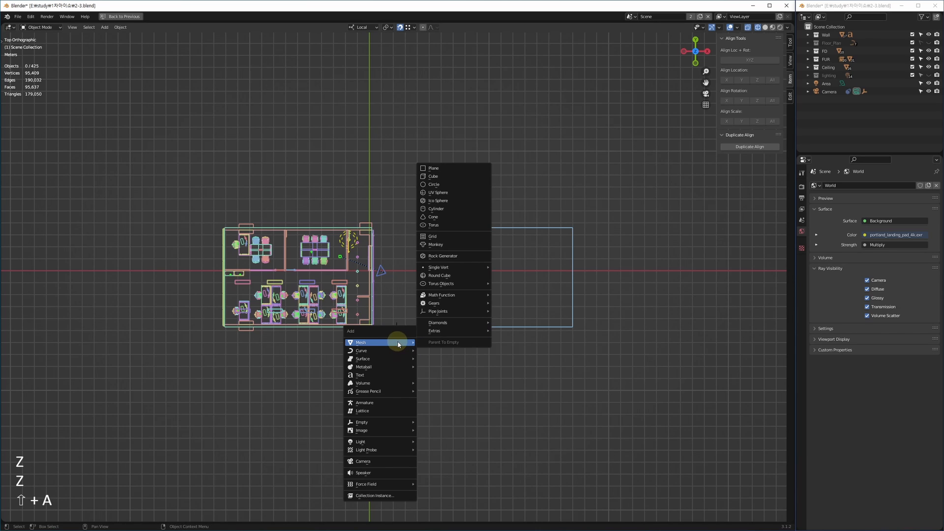
pyautogui.click(449, 208)
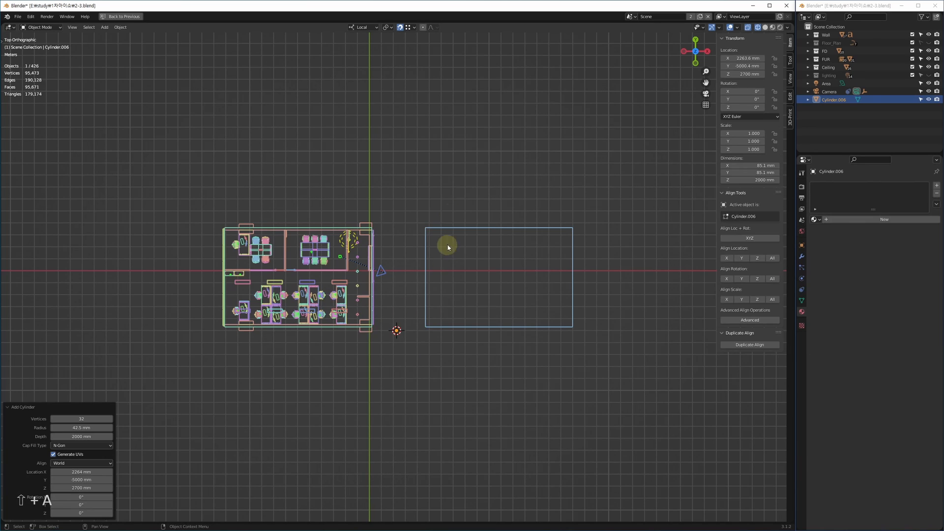
pyautogui.scroll(10, 399, 347)
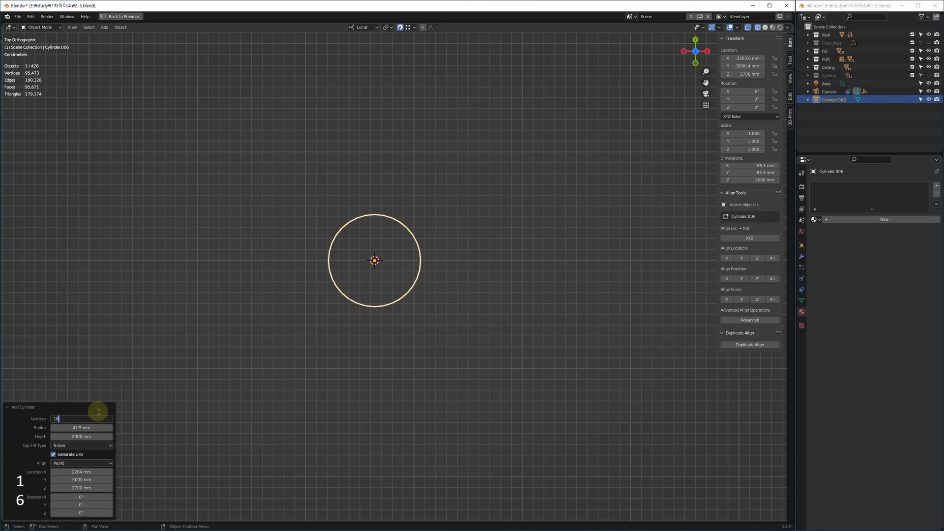
pyautogui.click(98, 417)
pyautogui.write('16')
pyautogui.press('Return')
pyautogui.scroll(4, 405, 292)
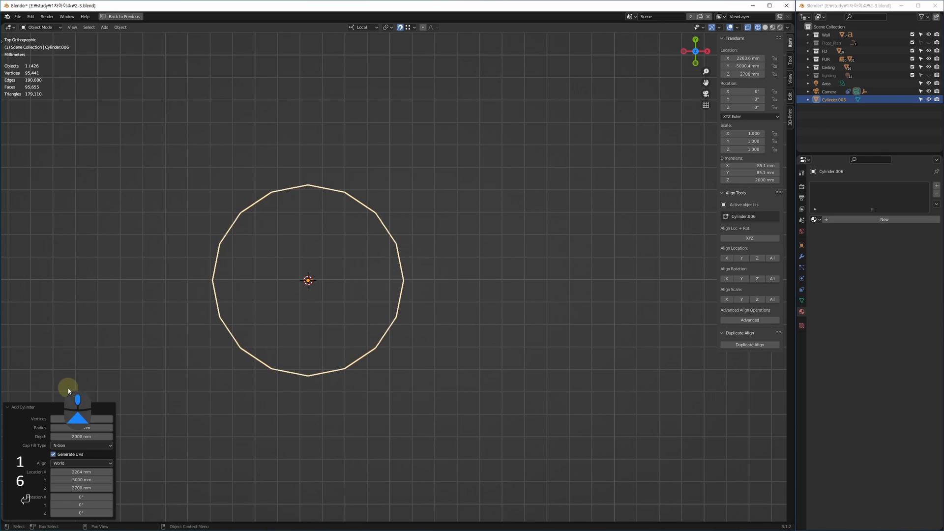
pyautogui.keyDown('shift'); pyautogui.moveTo(218, 353); pyautogui.dragTo(233, 331, button='middle'); pyautogui.keyUp('shift')
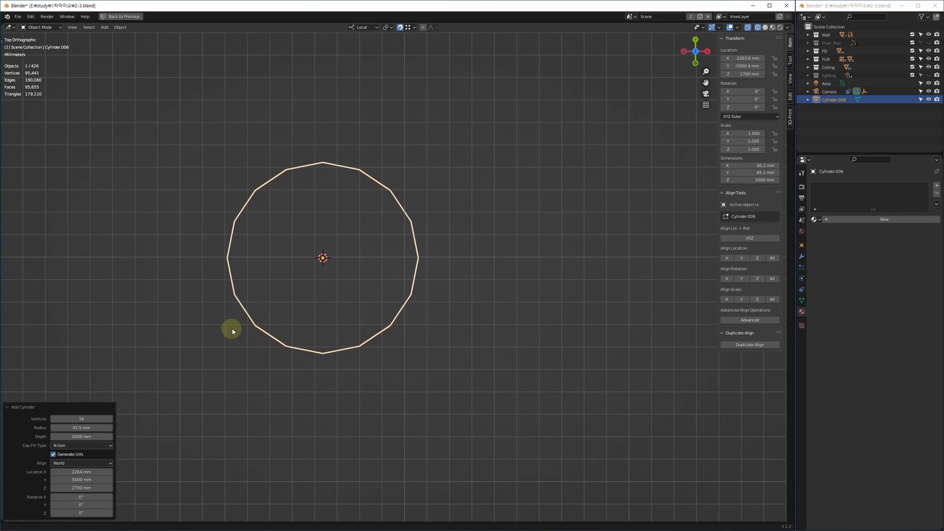
pyautogui.click(93, 428)
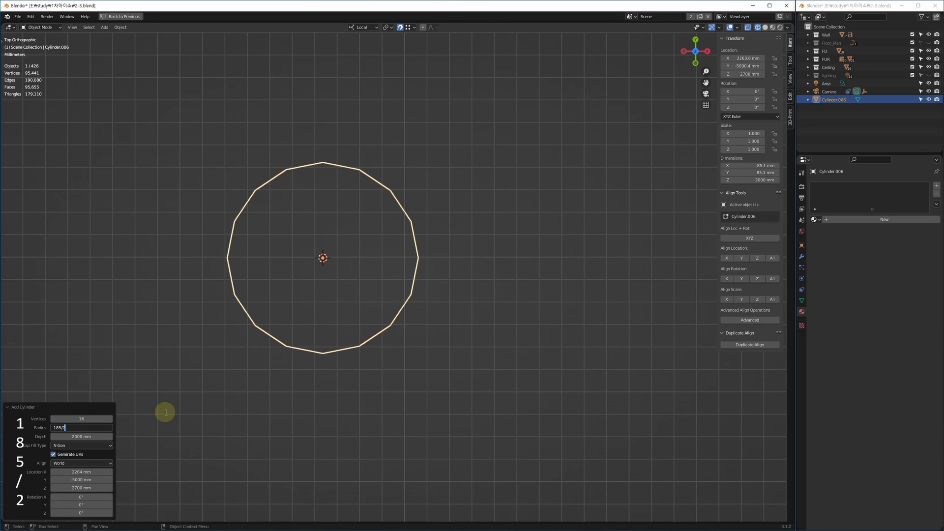
pyautogui.write('185/2')
pyautogui.press('Return')
# Step: Isolate the new cylinder in local view in the maximized perspective viewport
pyautogui.hotkey('alt', 'w')
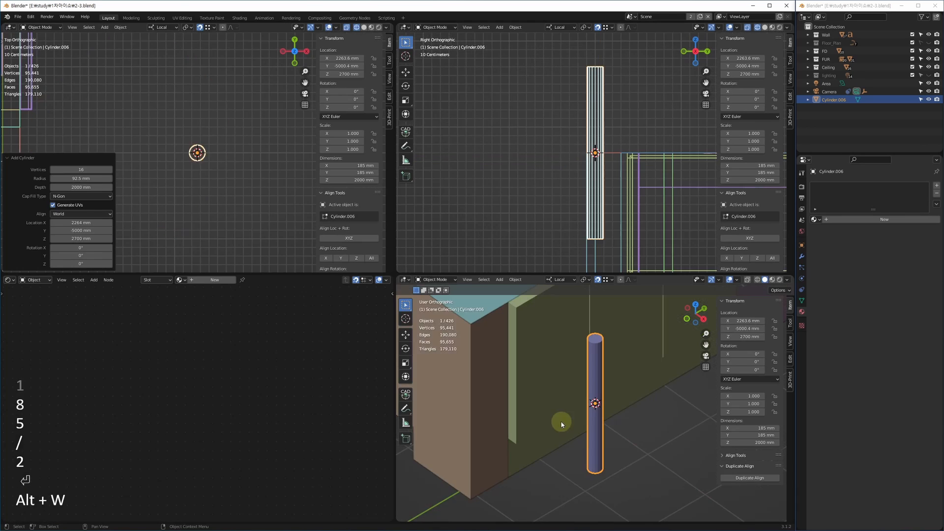
pyautogui.press('z')
pyautogui.press('w')
pyautogui.hotkey('alt', 'q')
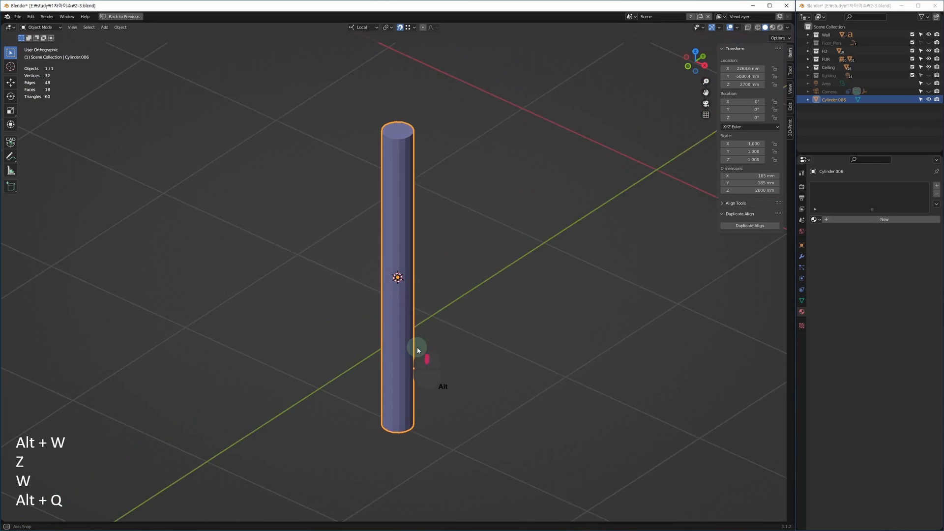
pyautogui.keyDown('alt'); pyautogui.moveTo(417, 348); pyautogui.dragTo(461, 329, button='middle'); pyautogui.keyUp('alt')
# Step: Delete all the cylinder's faces except the bottom cap, using face selection with X-ray on
pyautogui.press('3')
pyautogui.press('4')
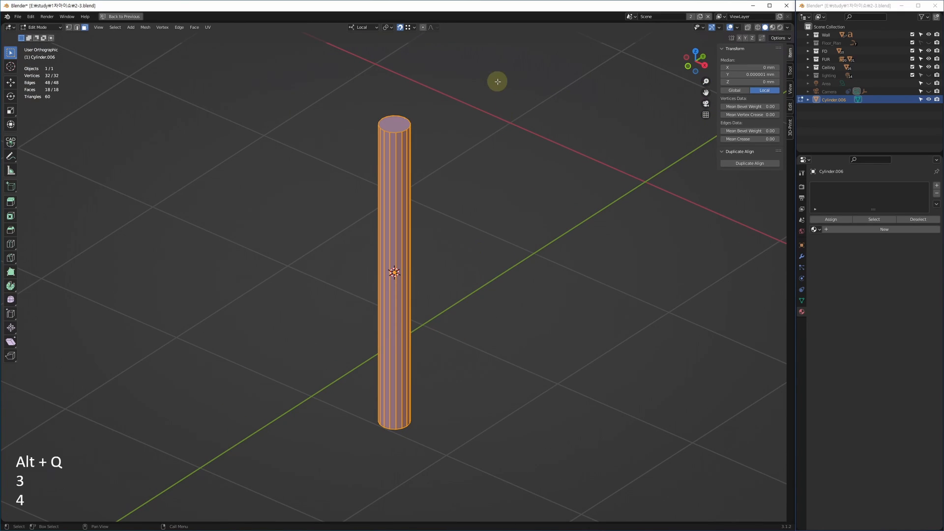
pyautogui.moveTo(492, 78); pyautogui.dragTo(301, 332)
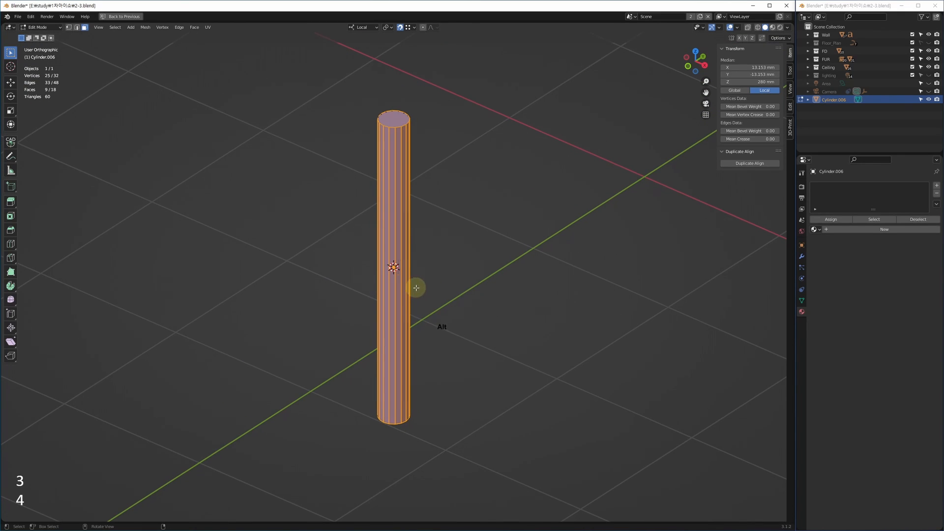
pyautogui.hotkey('alt', 'z')
pyautogui.moveTo(487, 72); pyautogui.dragTo(283, 349)
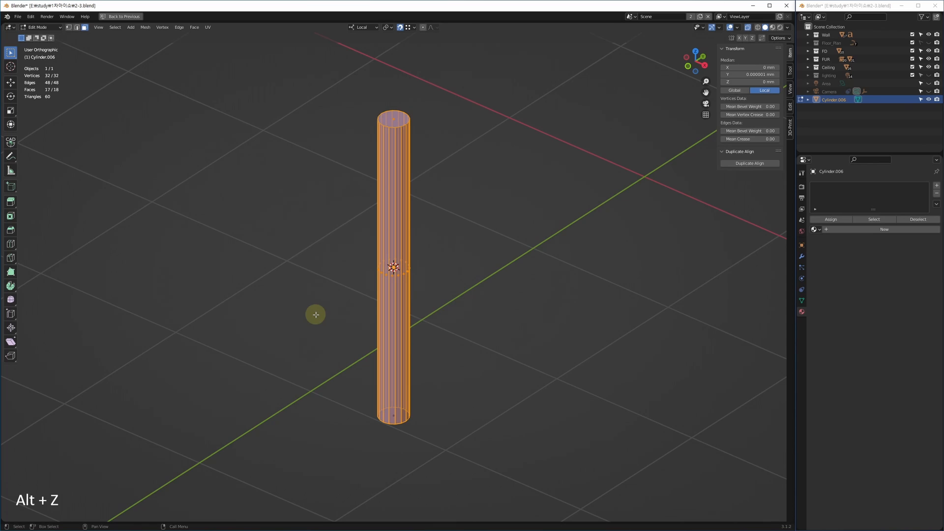
pyautogui.press('Delete')
pyautogui.press('Delete')
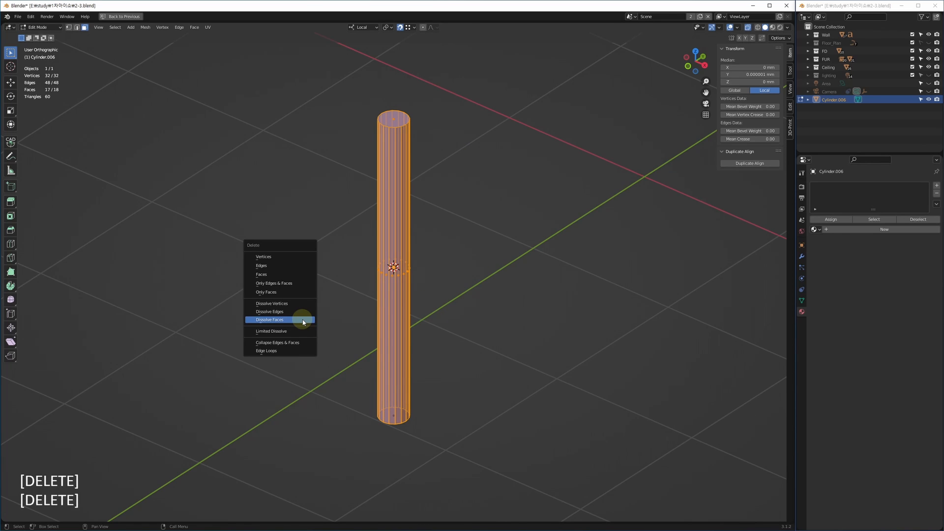
pyautogui.press('Up')
pyautogui.press('f')
pyautogui.moveTo(298, 385); pyautogui.dragTo(444, 502)
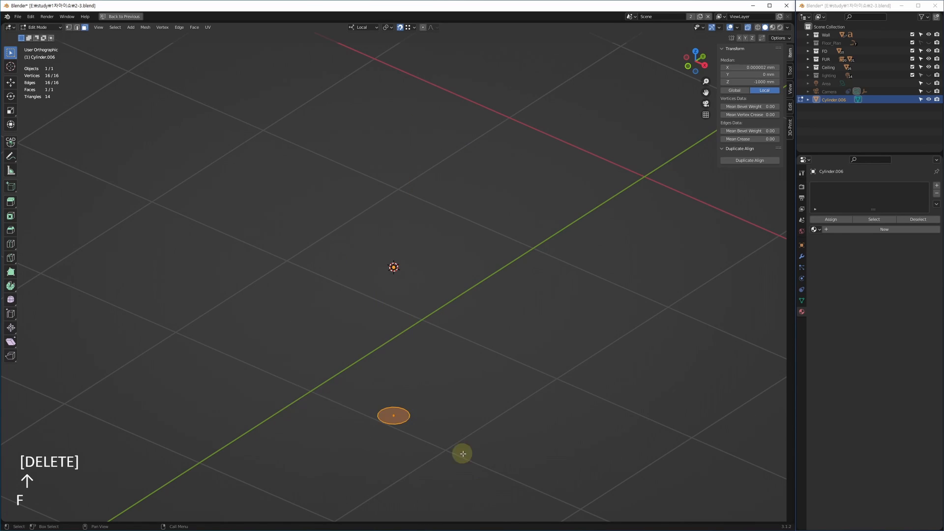
# Step: Move the object's origin and the 3D cursor to the centre of the remaining circular face
pyautogui.press('z')
pyautogui.moveTo(457, 340); pyautogui.dragTo(413, 348, button='middle')
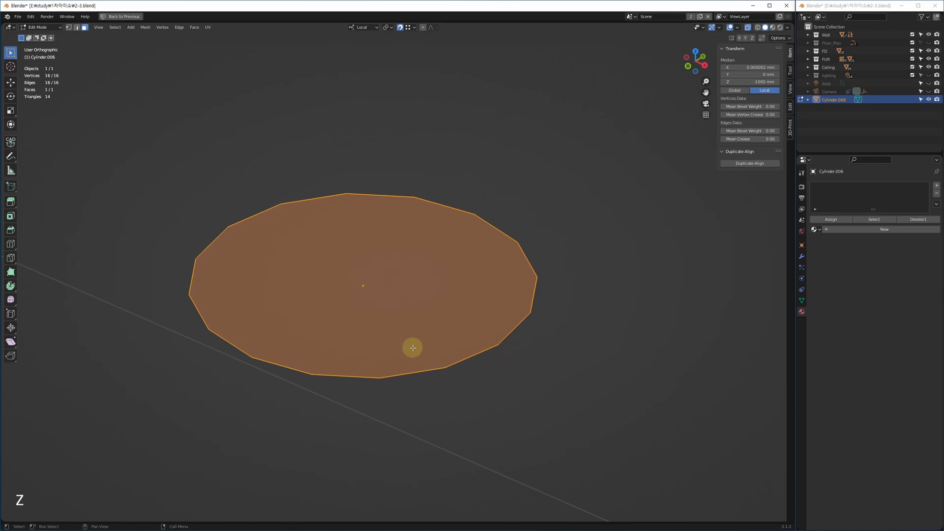
pyautogui.press('Tab')
pyautogui.press('Tab')
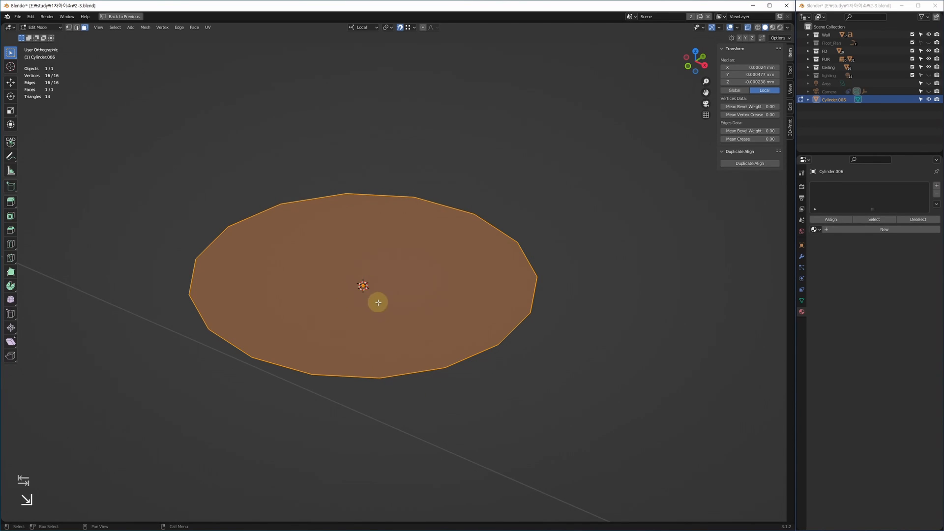
pyautogui.moveTo(419, 346)
pyautogui.mouseDown(button='middle')
pyautogui.moveTo(406, 358)
pyautogui.moveTo(408, 325)
pyautogui.moveTo(408, 333)
pyautogui.mouseUp(button='middle')
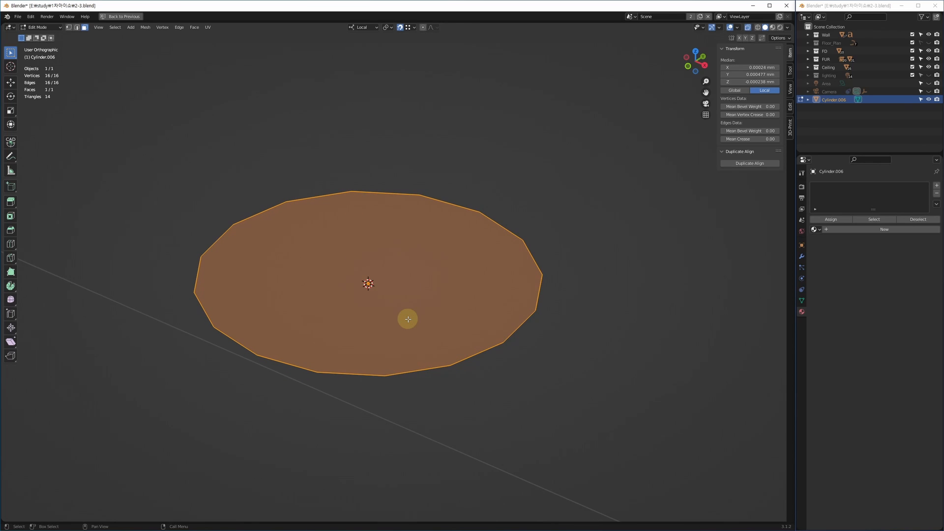
# Step: Flip the normals of the circular face
pyautogui.hotkey('ctrl', 'n')
pyautogui.press('Escape')
pyautogui.hotkey('alt', 'n')
pyautogui.click(408, 320)
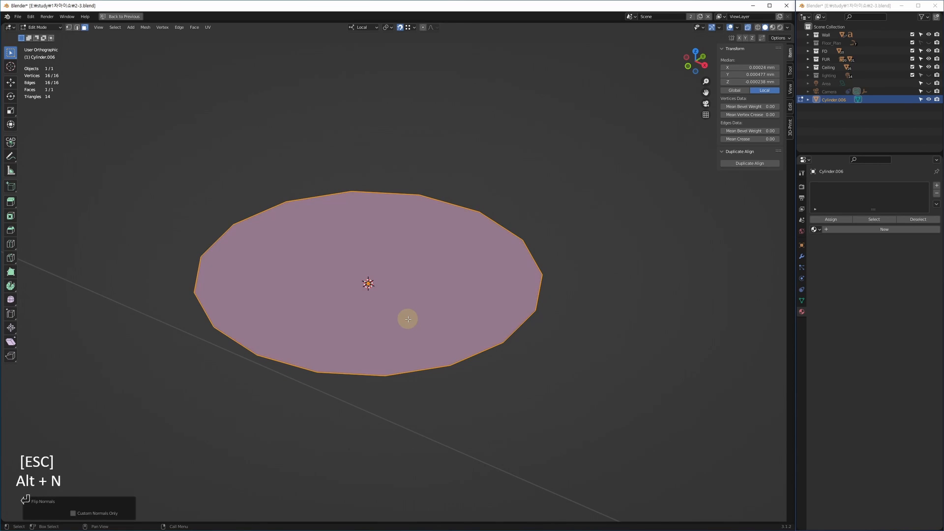
pyautogui.press('Tab')
pyautogui.keyDown('shift'); pyautogui.moveTo(447, 329); pyautogui.dragTo(430, 359, button='middle'); pyautogui.keyUp('shift')
pyautogui.press('Tab')
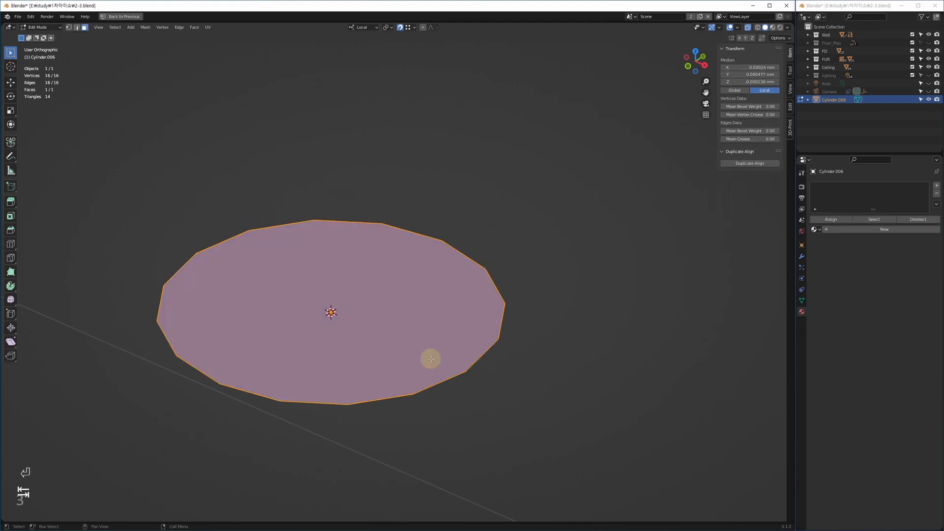
# Step: Extrude the circular face 5 mm along its normal
pyautogui.press('3')
pyautogui.click(376, 302)
pyautogui.keyDown('shift'); pyautogui.moveTo(375, 302); pyautogui.dragTo(412, 344, button='middle'); pyautogui.keyUp('shift')
pyautogui.hotkey('shift', 'e')
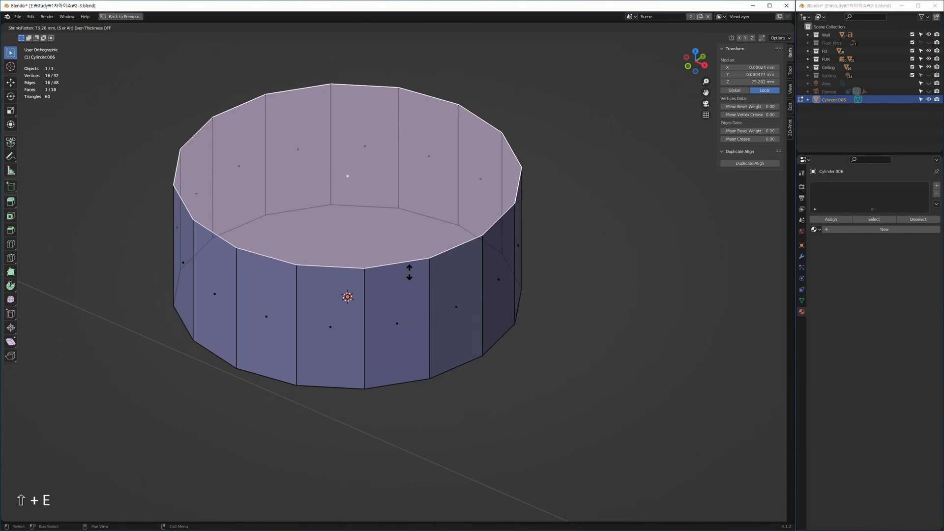
pyautogui.press('5')
pyautogui.press('Return')
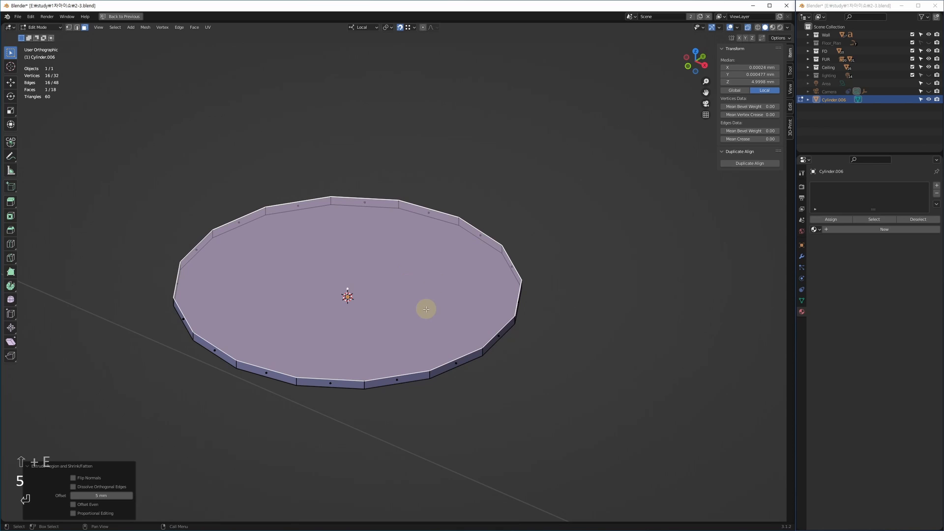
# Step: Inset the disc's top face by 20 mm
pyautogui.hotkey('ctrl', 'b')
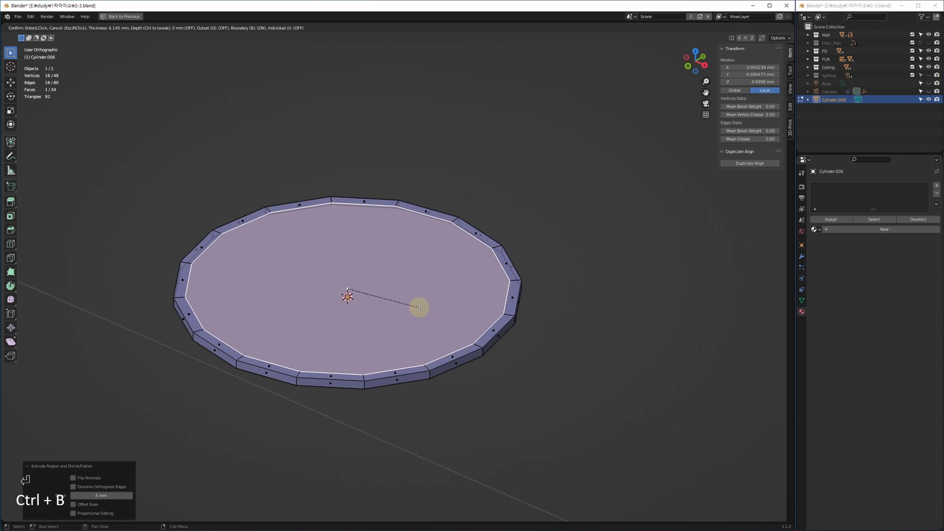
pyautogui.write('20')
pyautogui.press('Return')
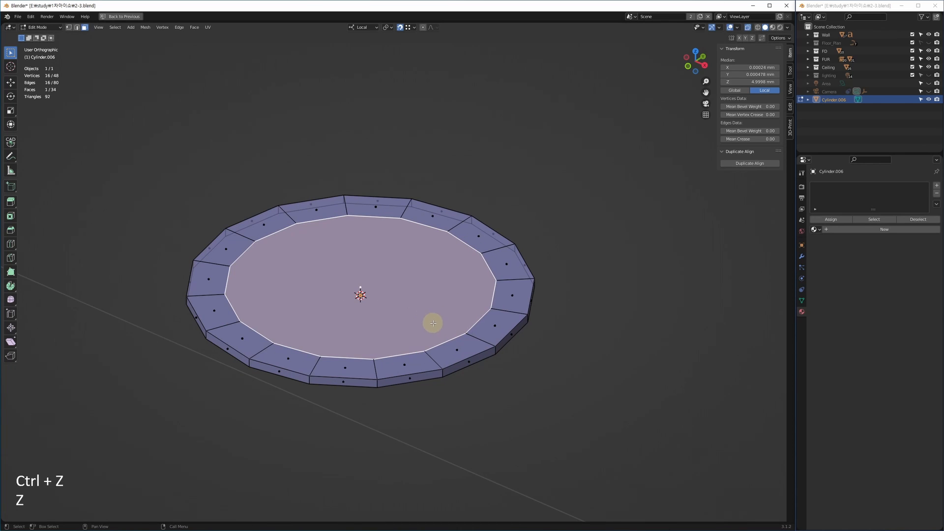
# Step: Inset the disc's inner circular face by 5 mm with a depth of -4 mm and leave mesh editing
pyautogui.hotkey('ctrl', 'b')
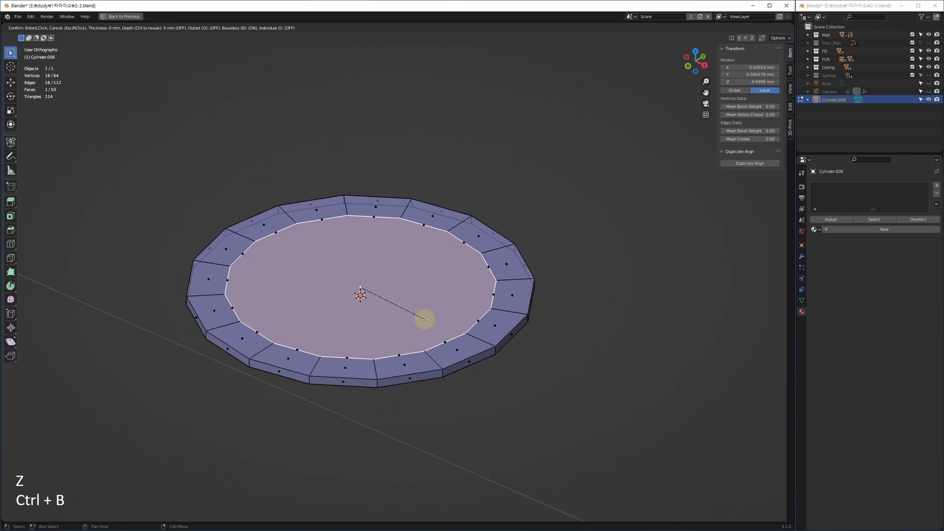
pyautogui.write('5')
pyautogui.press('Tab')
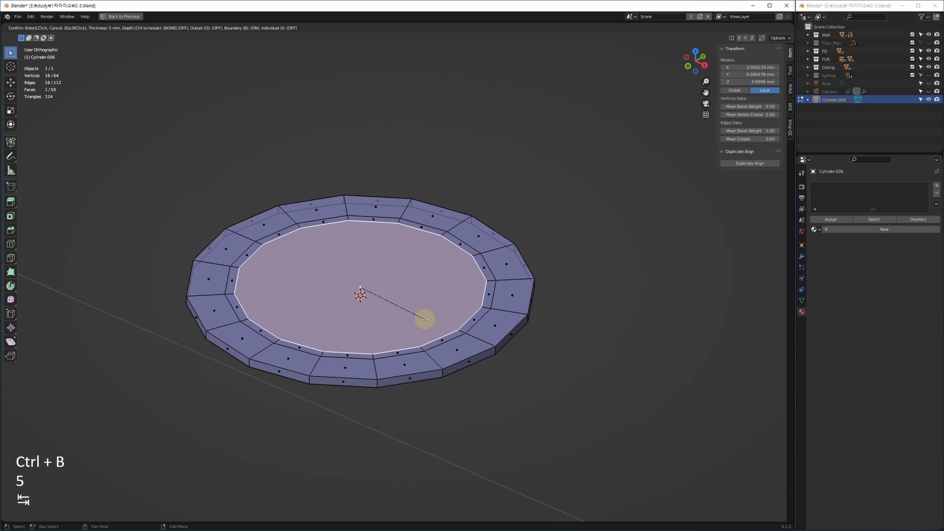
pyautogui.write('-4')
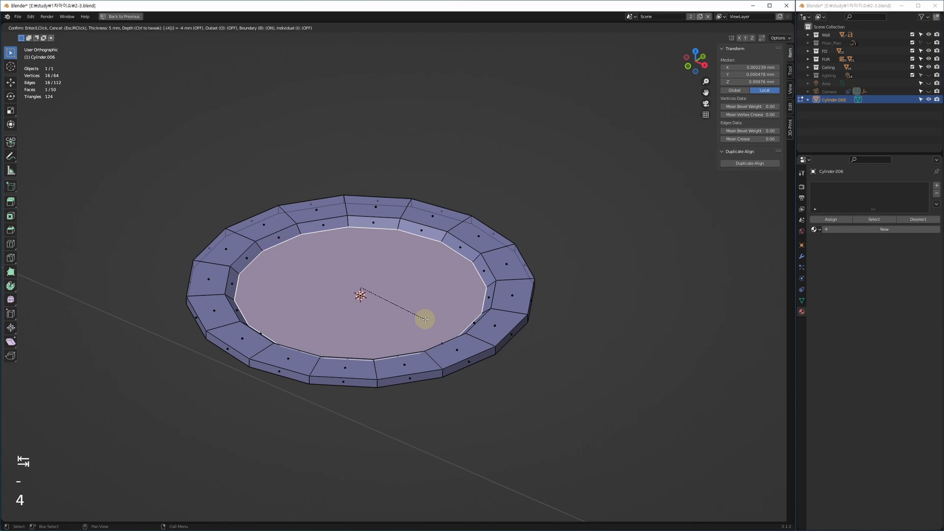
pyautogui.press('Return')
pyautogui.press('Tab')
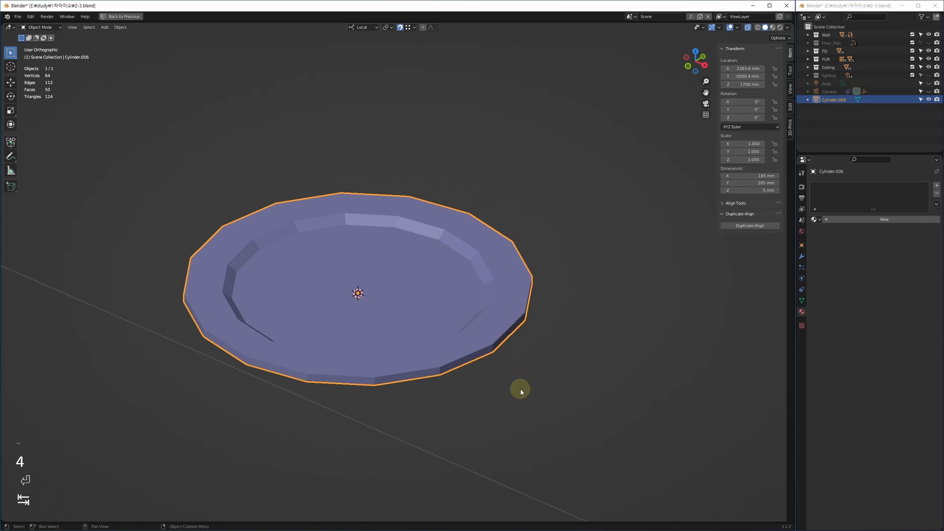
# Step: Apply smooth shading to the recessed disc
pyautogui.click(215, 350)
pyautogui.moveTo(350, 415); pyautogui.dragTo(315, 364, button='middle')
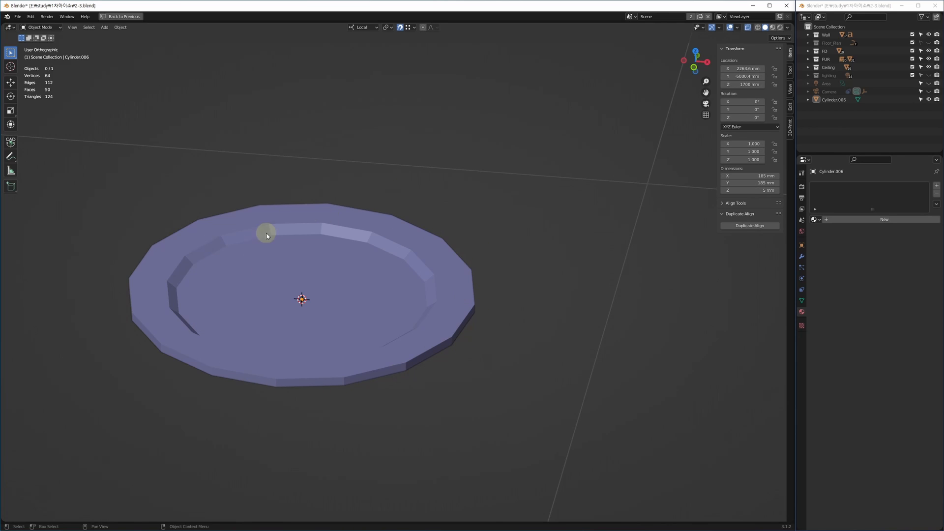
pyautogui.moveTo(264, 232); pyautogui.dragTo(329, 303, button='middle')
pyautogui.press('z')
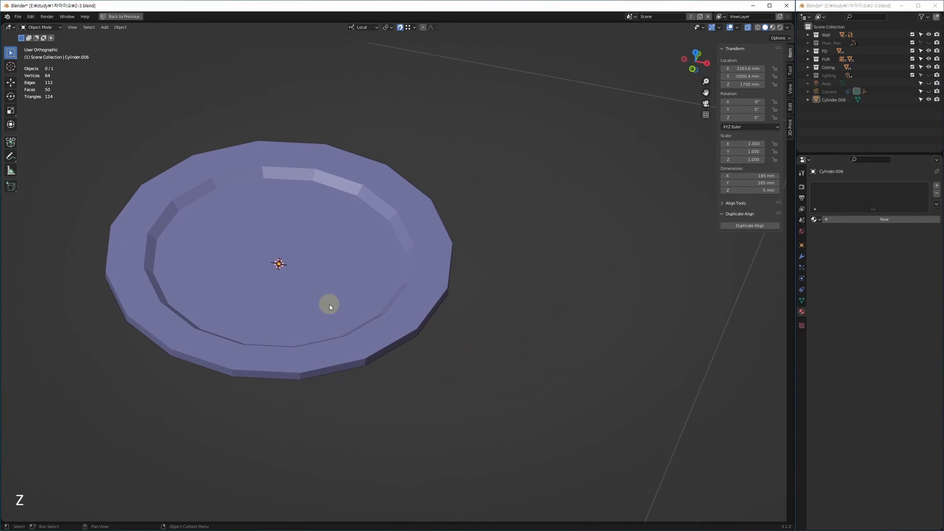
pyautogui.click(331, 310)
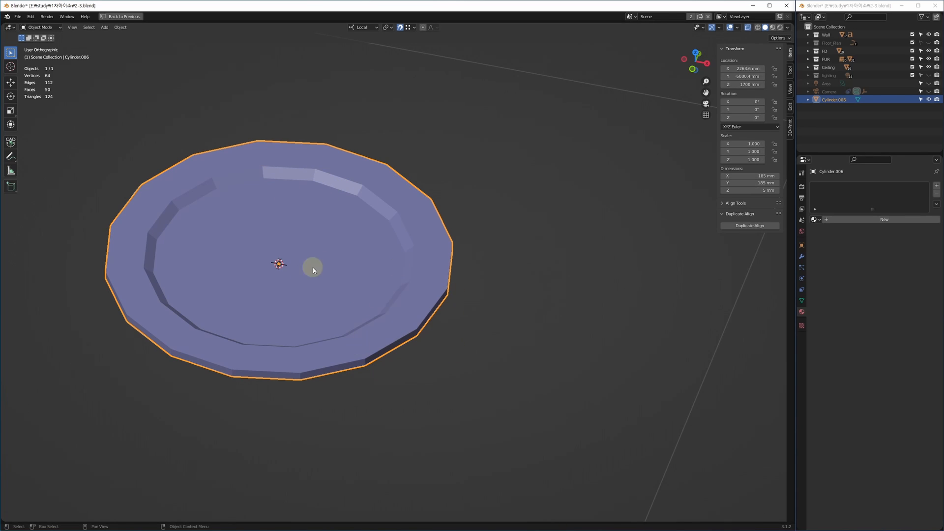
pyautogui.scroll(4, 422, 312)
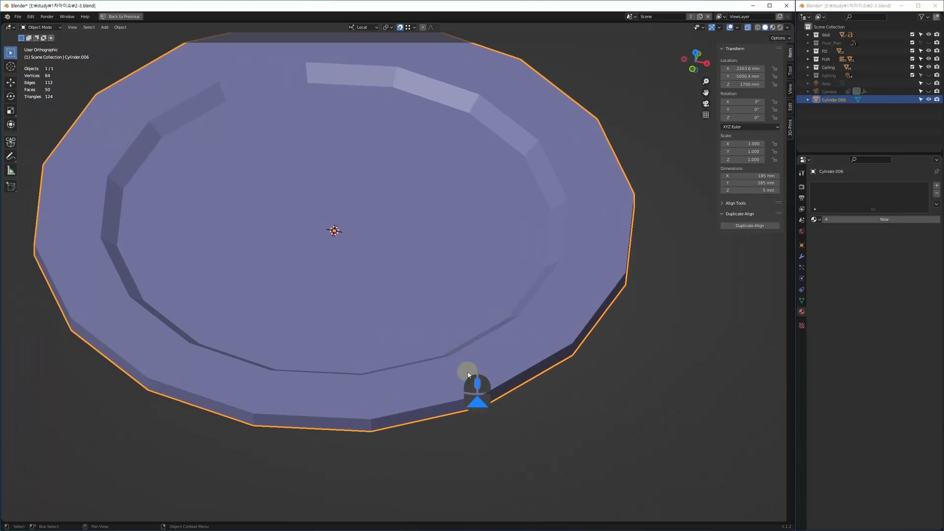
pyautogui.scroll(-4, 468, 375)
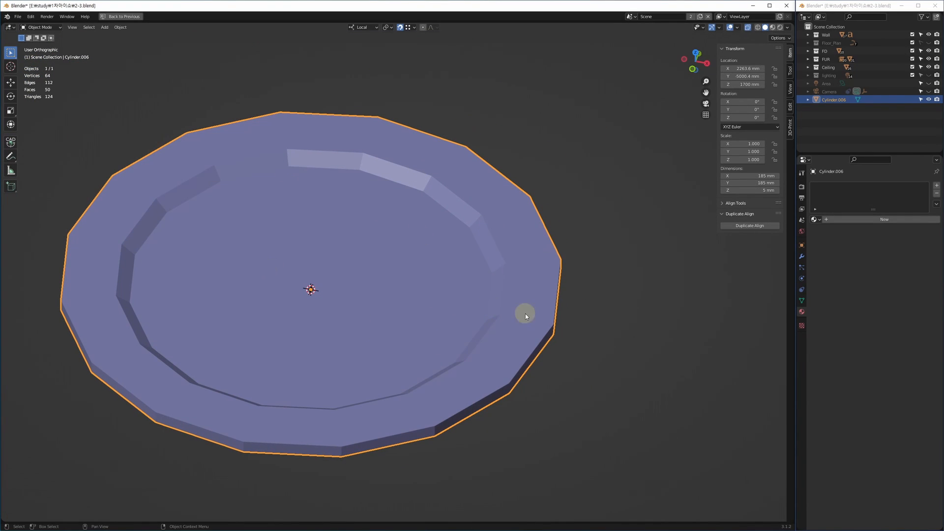
pyautogui.keyDown('shift'); pyautogui.moveTo(525, 314); pyautogui.dragTo(462, 330, button='middle'); pyautogui.keyUp('shift')
pyautogui.keyDown('shift'); pyautogui.moveTo(407, 367); pyautogui.dragTo(495, 343, button='middle'); pyautogui.keyUp('shift')
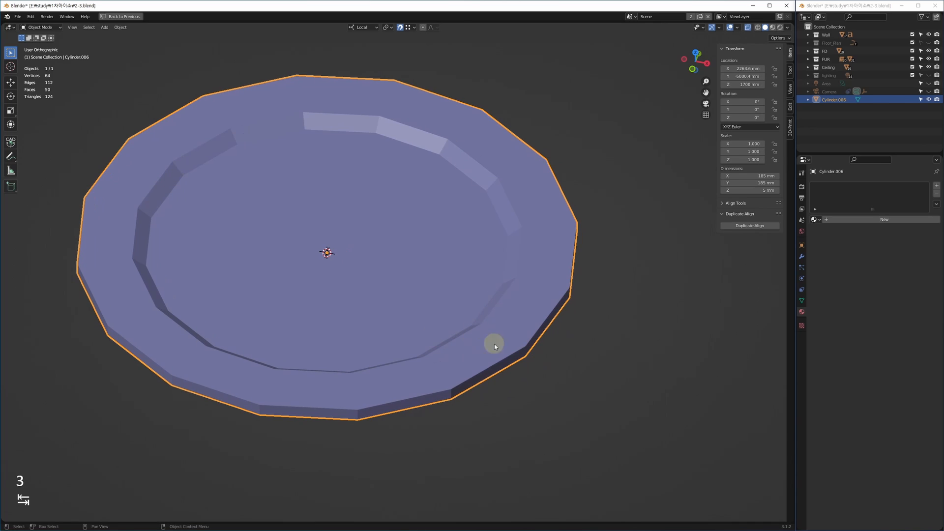
pyautogui.rightClick(455, 313)
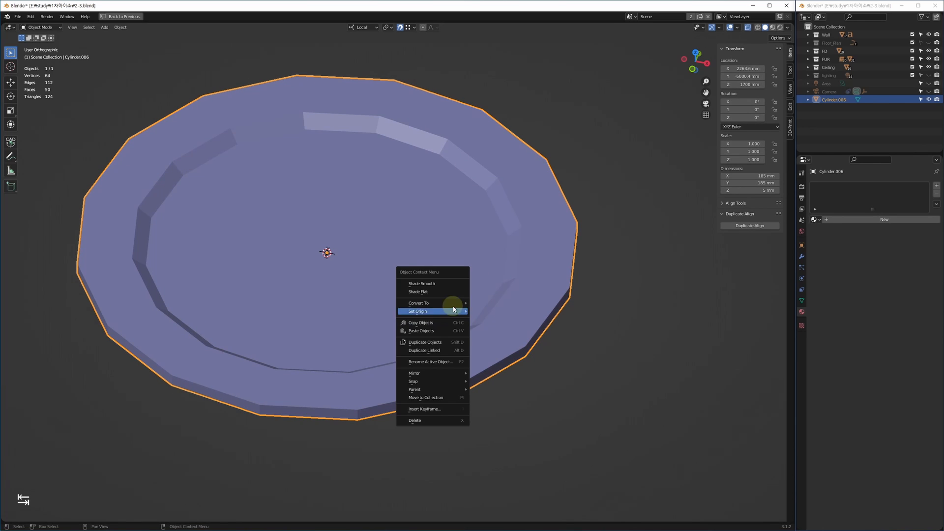
pyautogui.click(431, 285)
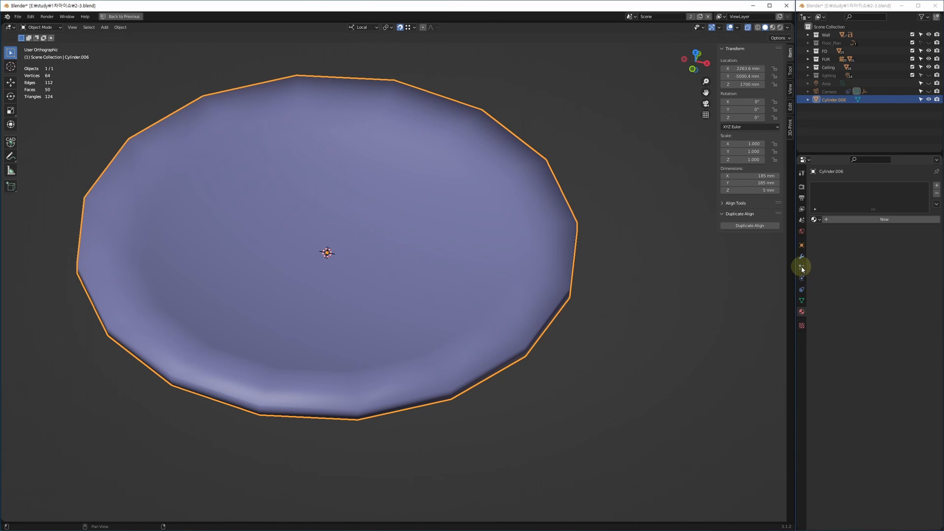
# Step: Enable Auto Smooth for the disc's normals
pyautogui.click(802, 245)
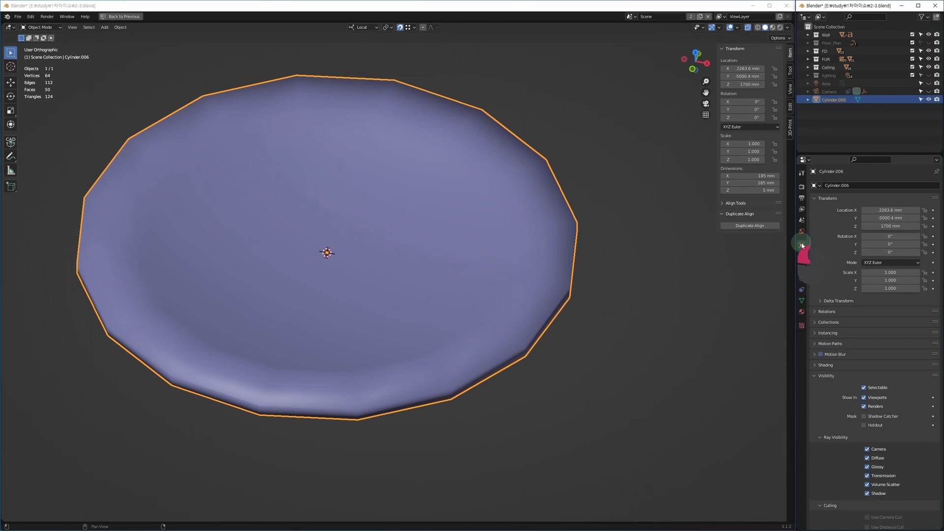
pyautogui.click(802, 302)
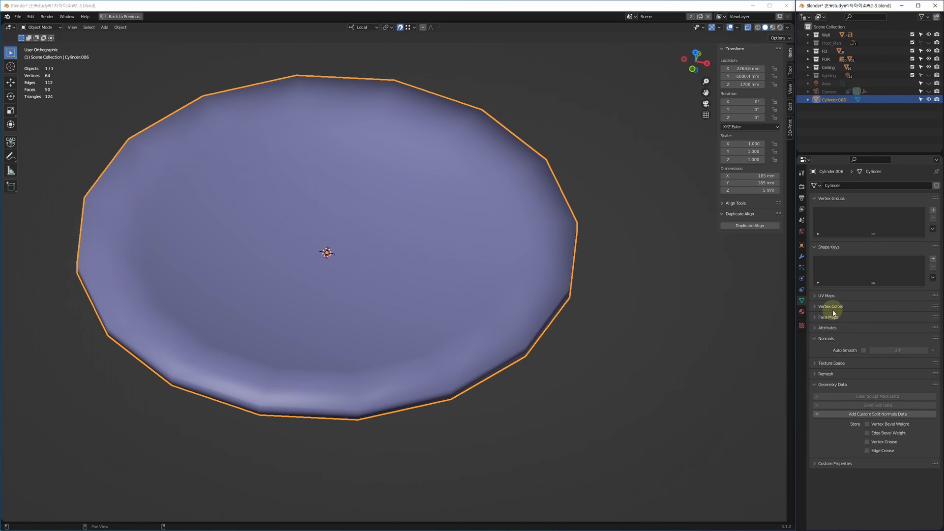
pyautogui.click(866, 352)
pyautogui.moveTo(472, 336); pyautogui.dragTo(468, 369, button='middle')
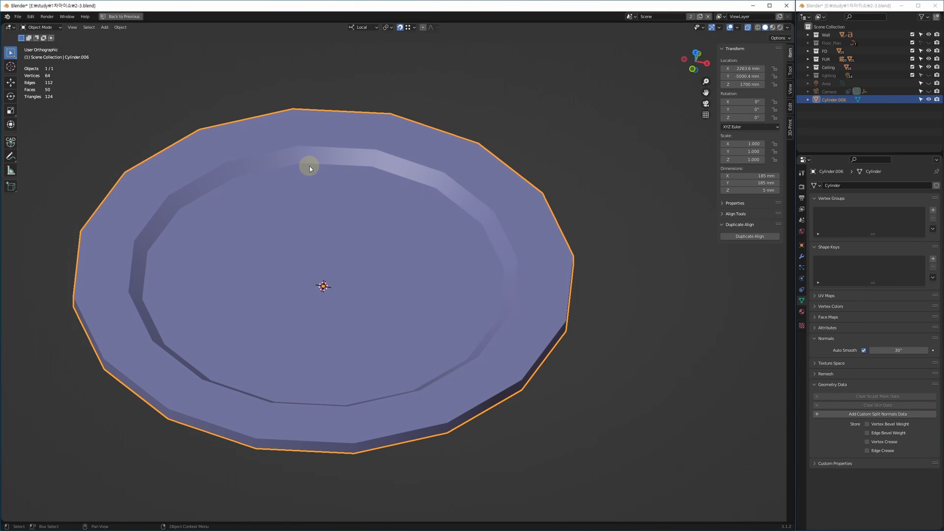
# Step: Switch the disc to flat shading and back to smooth shading for comparison
pyautogui.rightClick(383, 213)
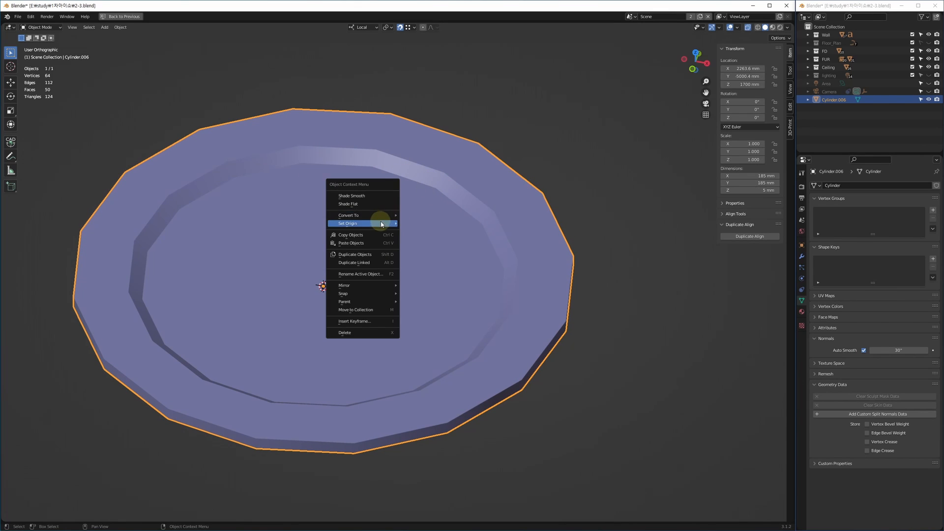
pyautogui.click(362, 204)
pyautogui.rightClick(361, 238)
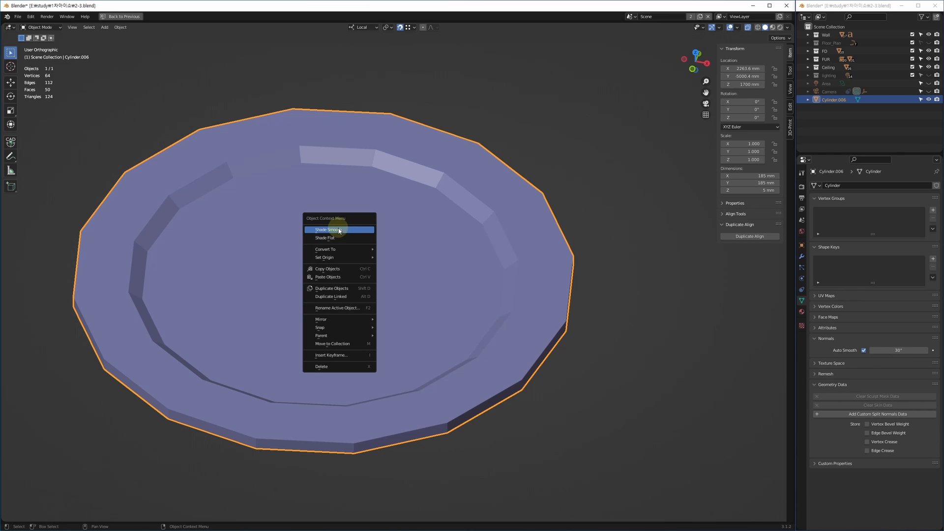
pyautogui.click(339, 230)
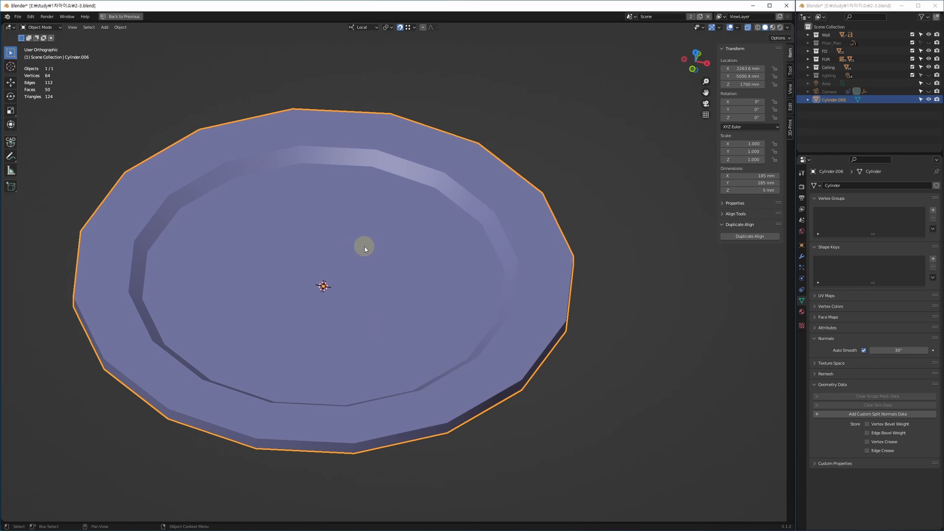
# Step: Add a Subdivision Surface modifier to the disc
pyautogui.click(612, 461)
pyautogui.moveTo(496, 397); pyautogui.dragTo(436, 388, button='middle')
pyautogui.moveTo(438, 353); pyautogui.dragTo(415, 328, button='middle')
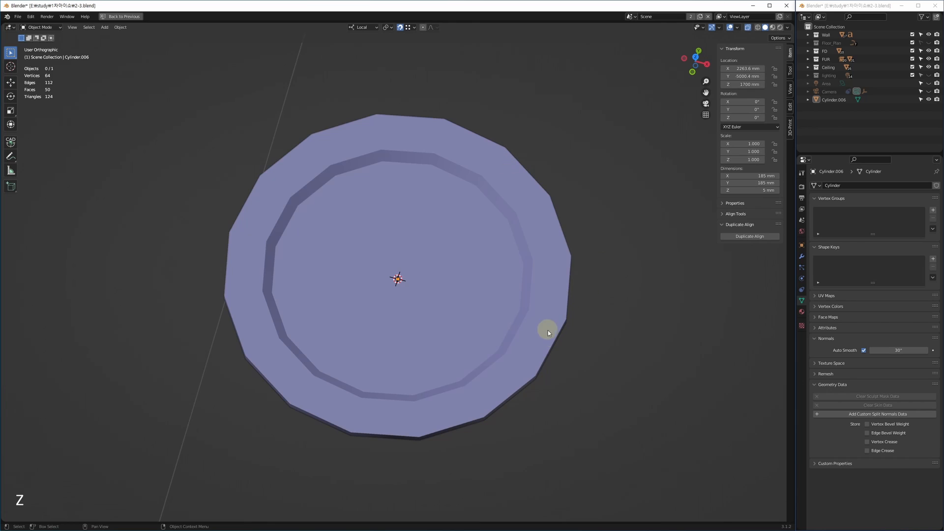
pyautogui.keyDown('shift'); pyautogui.moveTo(584, 291); pyautogui.dragTo(559, 270, button='middle'); pyautogui.keyUp('shift')
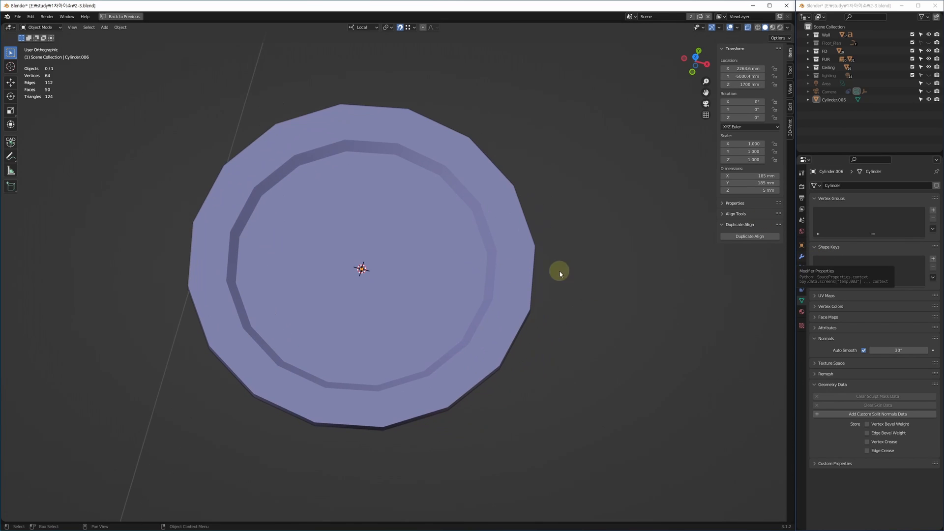
pyautogui.click(802, 290)
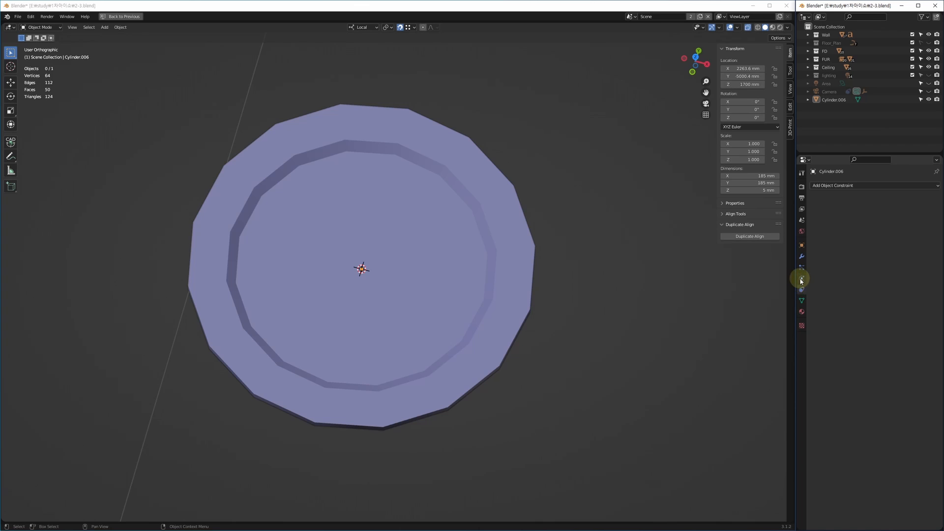
pyautogui.click(802, 279)
pyautogui.click(802, 268)
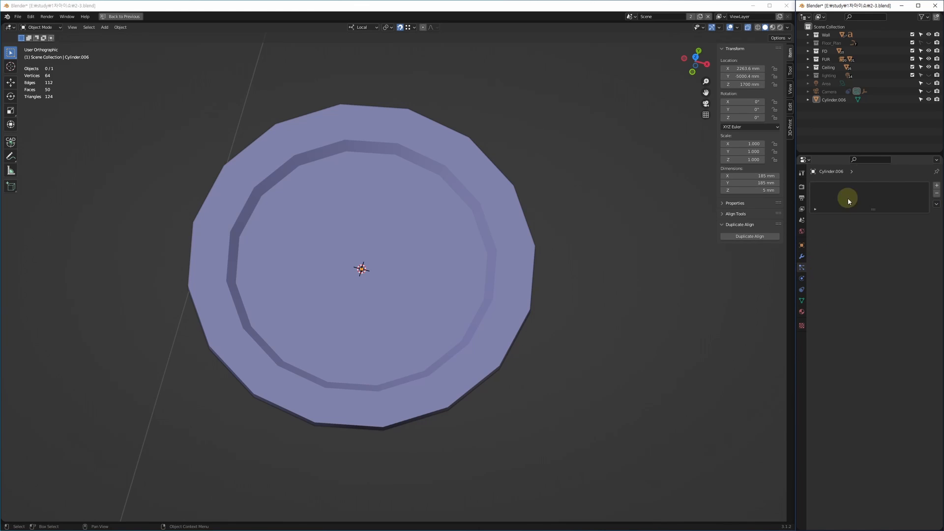
pyautogui.click(802, 257)
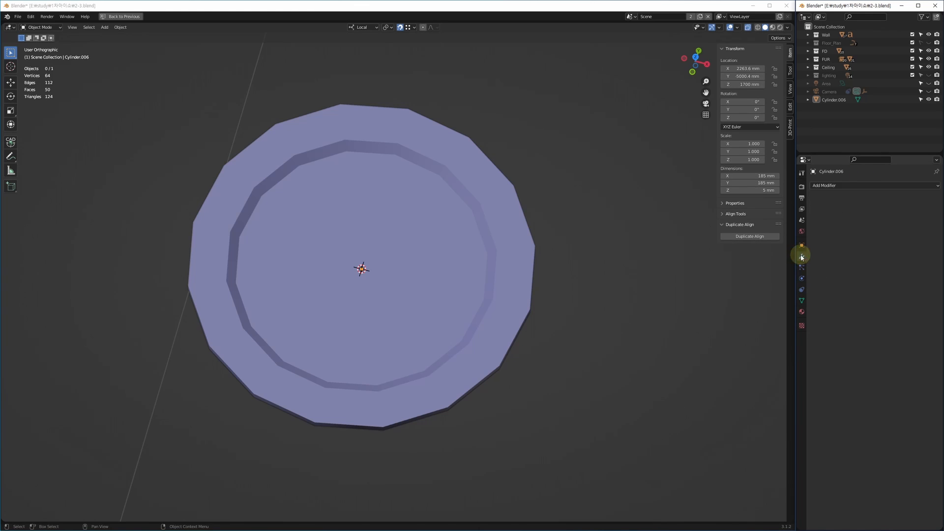
pyautogui.click(833, 187)
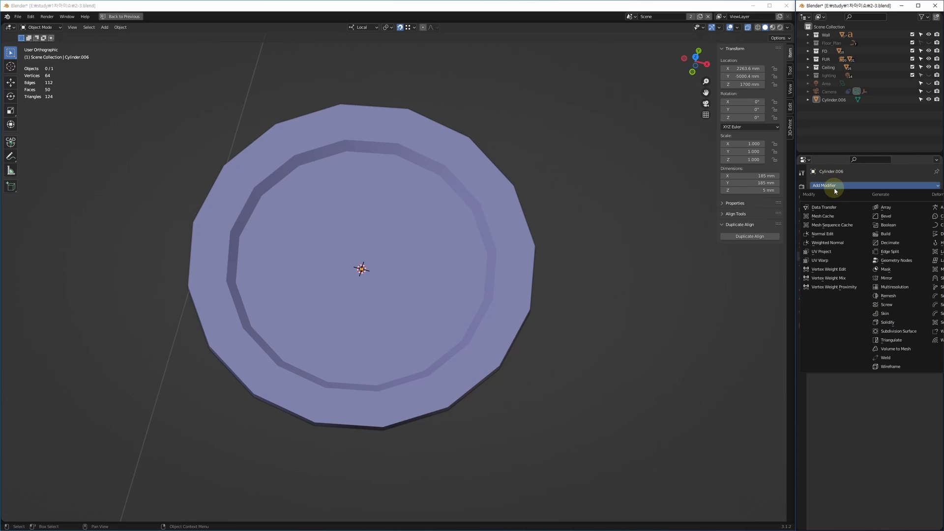
pyautogui.click(899, 333)
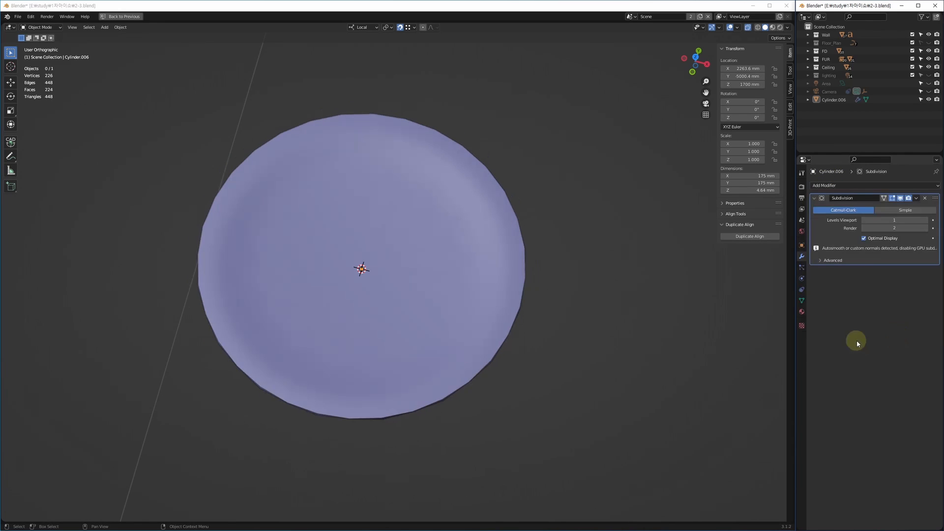
# Step: Open the disc's mesh for editing and set the Subdivision modifier's viewport level to 2
pyautogui.moveTo(532, 369); pyautogui.dragTo(511, 381, button='middle')
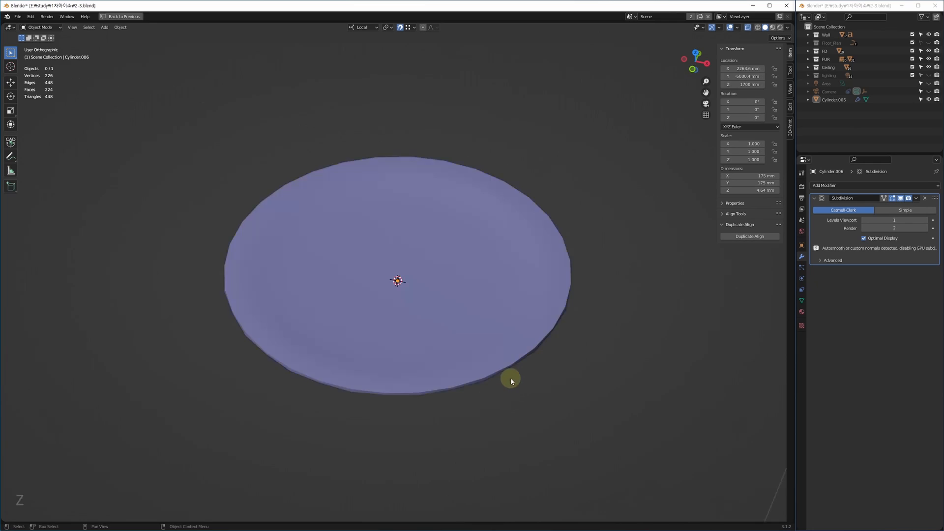
pyautogui.scroll(4, 496, 374)
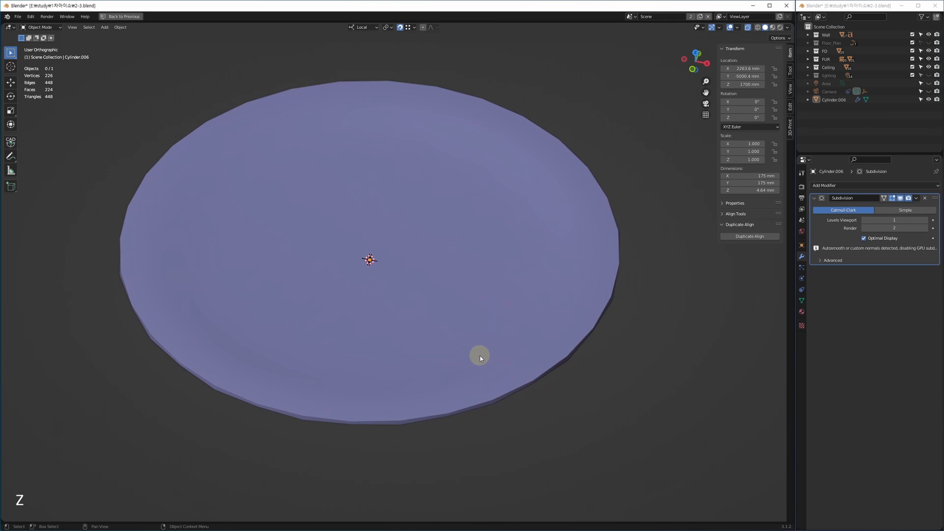
pyautogui.press('Tab')
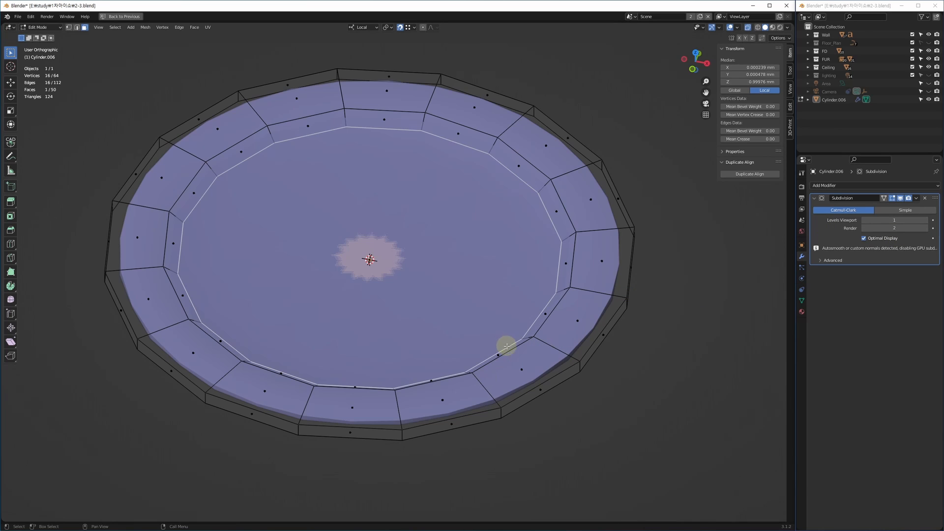
pyautogui.click(894, 220)
pyautogui.press('Return')
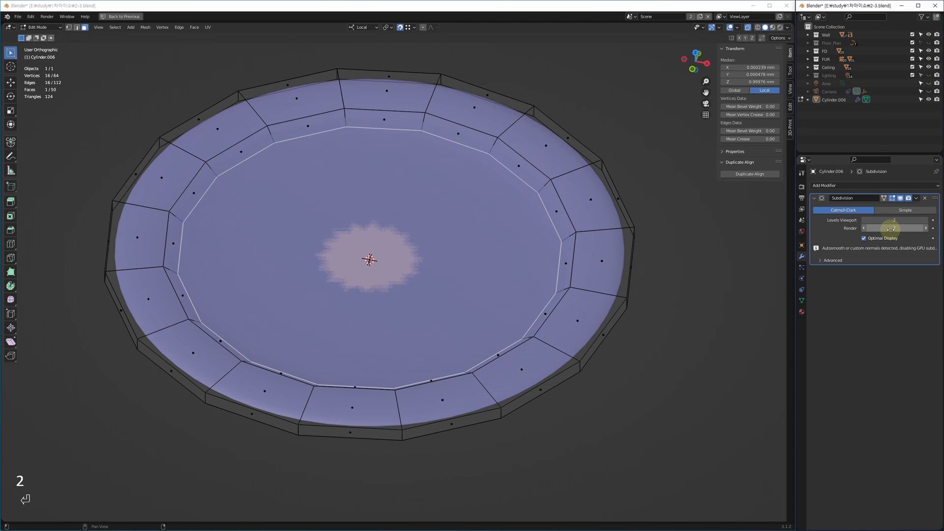
# Step: Select the two edge loops of the disc's outer rim and the two edge loops around its inner recess
pyautogui.moveTo(622, 367); pyautogui.dragTo(583, 368, button='middle')
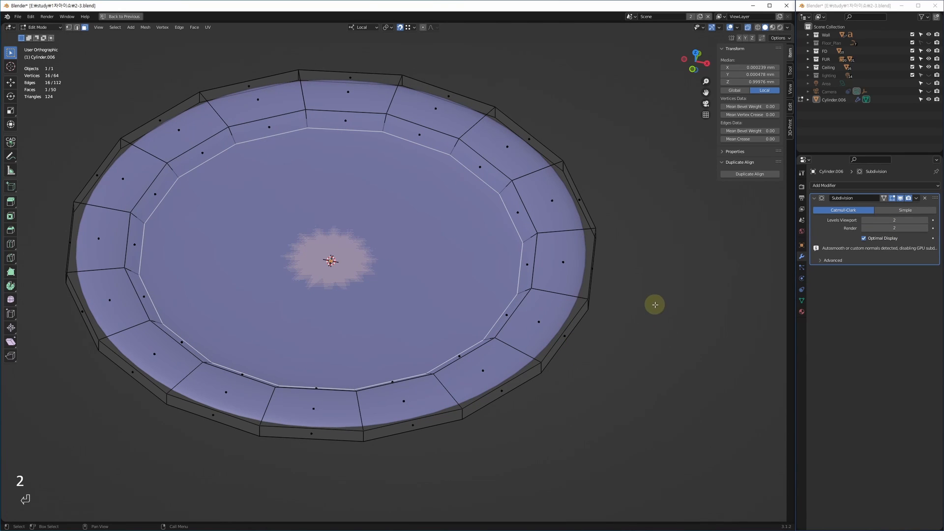
pyautogui.moveTo(655, 303); pyautogui.dragTo(560, 342, button='middle')
pyautogui.scroll(3, 485, 367)
pyautogui.scroll(1, 484, 367)
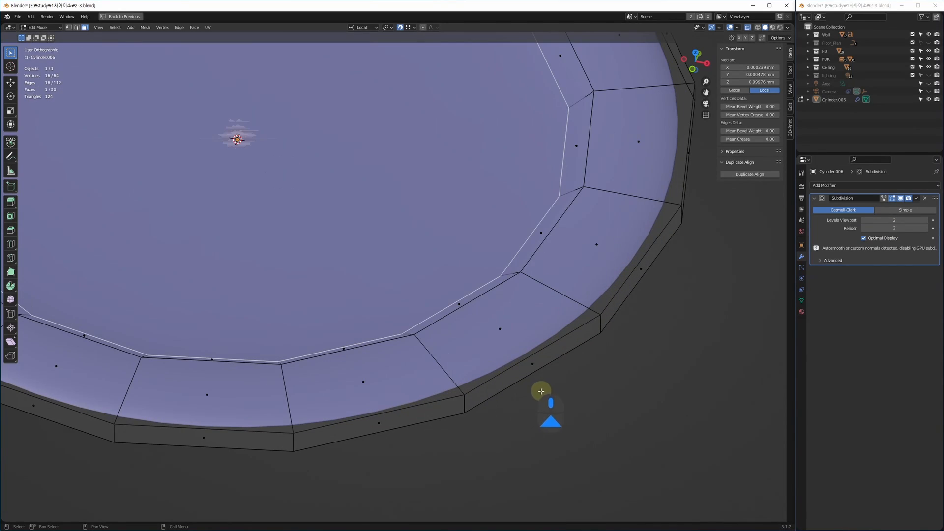
pyautogui.click(514, 373)
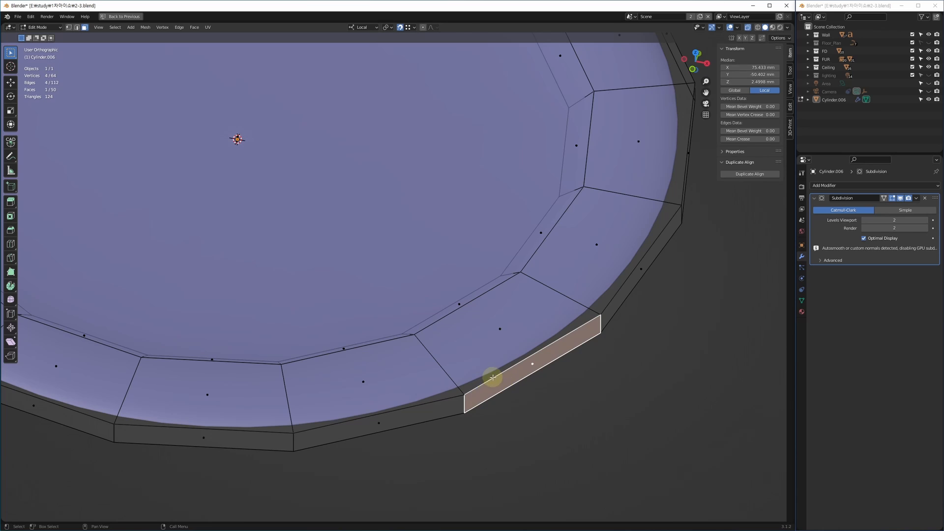
pyautogui.press('2')
pyautogui.doubleClick(495, 379)
pyautogui.keyDown('shift'); pyautogui.doubleClick(474, 407); pyautogui.keyUp('shift')
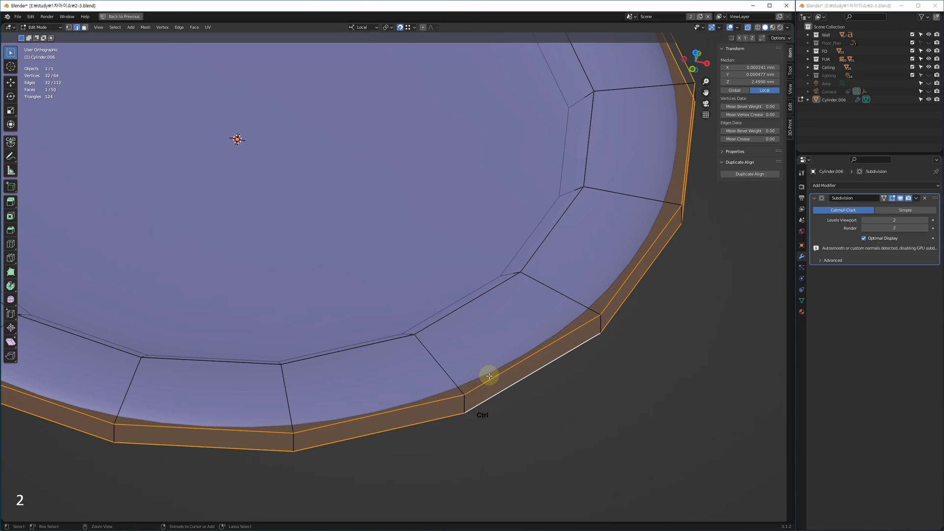
pyautogui.keyDown('ctrl'); pyautogui.click(436, 322); pyautogui.keyUp('ctrl')
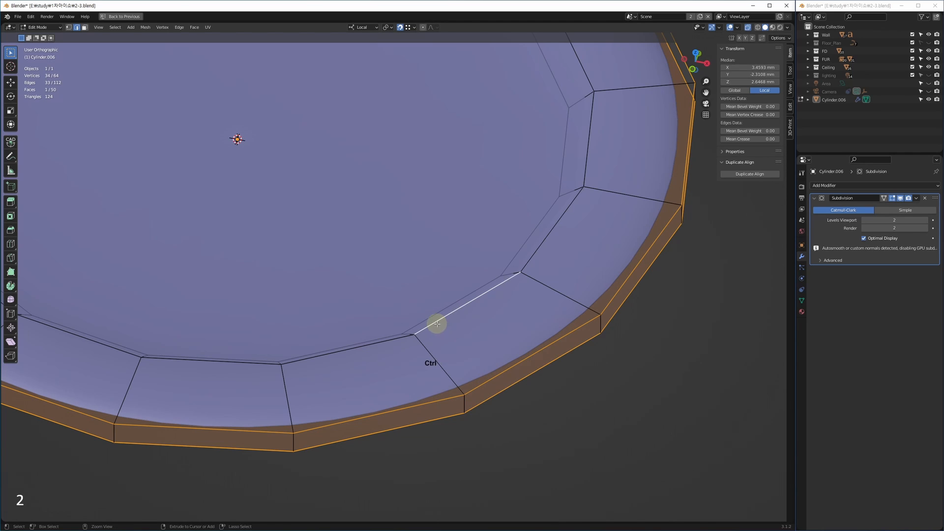
pyautogui.keyDown('ctrl'); pyautogui.click(527, 261); pyautogui.keyUp('ctrl')
pyautogui.keyDown('ctrl'); pyautogui.click(531, 261); pyautogui.keyUp('ctrl')
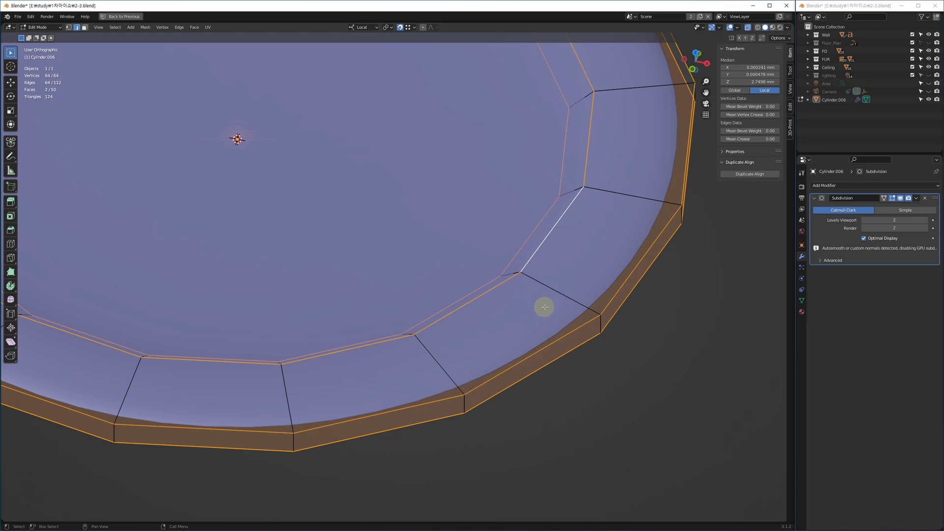
# Step: Apply an Edge Crease with factor 1.000 to the selected outer rim and inner recess edge loops
pyautogui.keyDown('shift'); pyautogui.moveTo(544, 306); pyautogui.dragTo(527, 291, button='middle'); pyautogui.keyUp('shift')
pyautogui.scroll(-6, 480, 289)
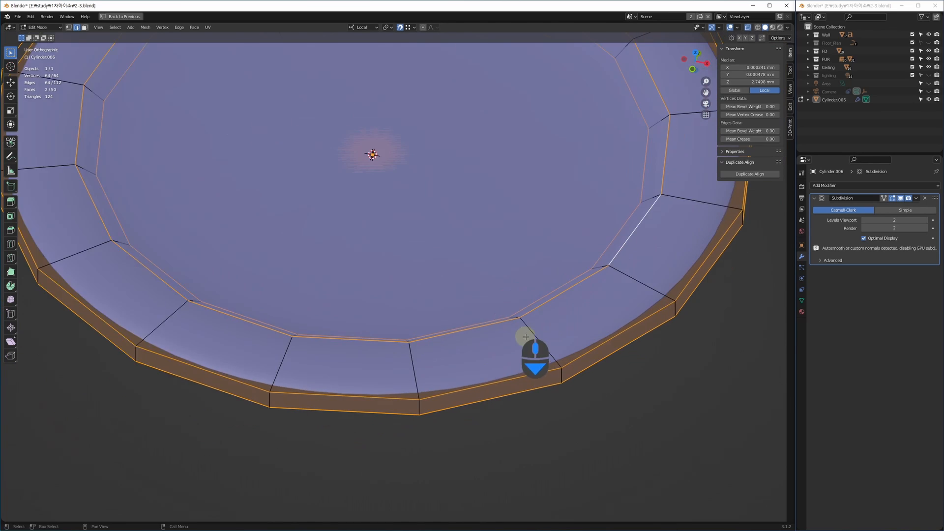
pyautogui.keyDown('shift'); pyautogui.moveTo(457, 336); pyautogui.dragTo(468, 348, button='middle'); pyautogui.keyUp('shift')
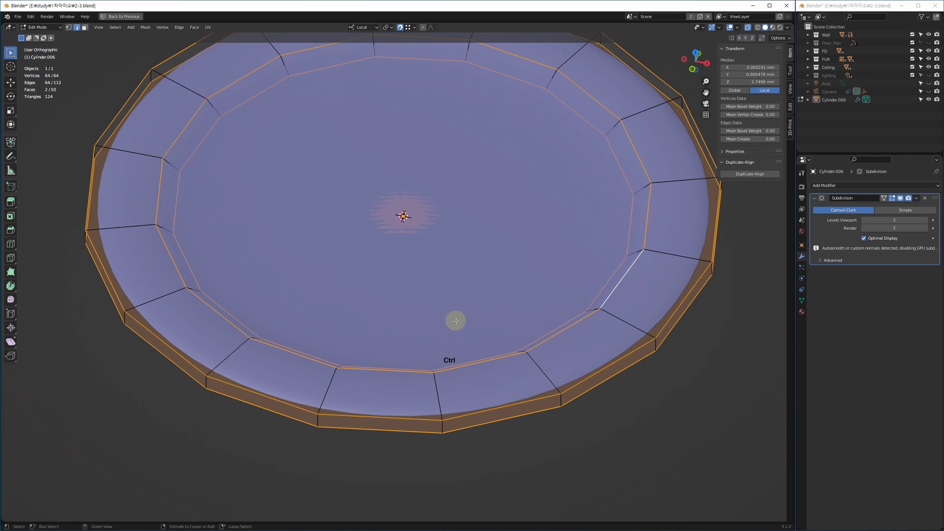
pyautogui.hotkey('ctrl', 'e')
pyautogui.press('Escape')
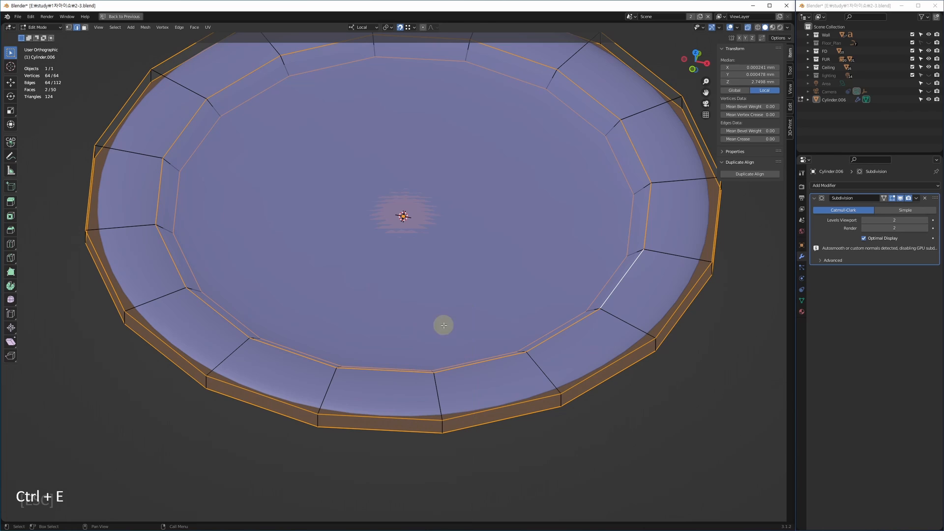
pyautogui.click(179, 28)
pyautogui.press('Escape')
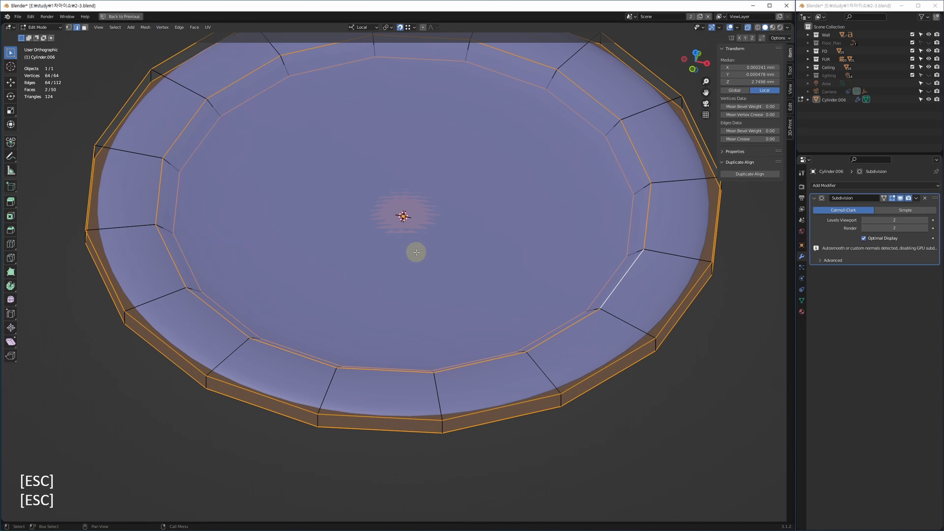
pyautogui.hotkey('ctrl', 'e')
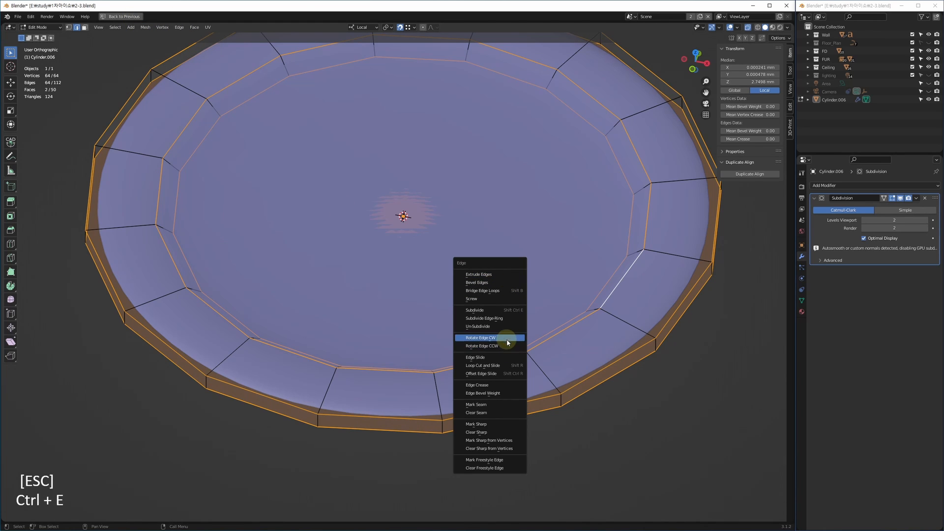
pyautogui.click(488, 385)
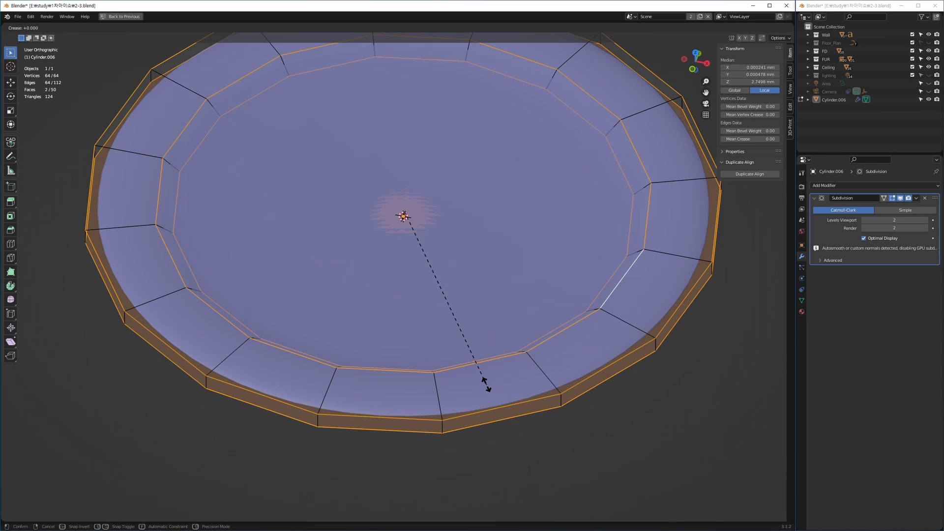
pyautogui.click(601, 402)
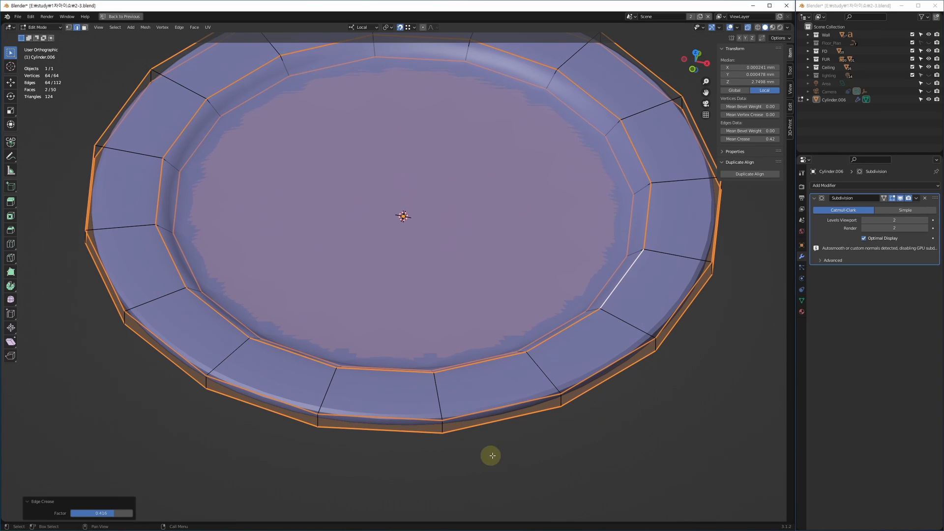
pyautogui.moveTo(101, 512); pyautogui.dragTo(163, 512)
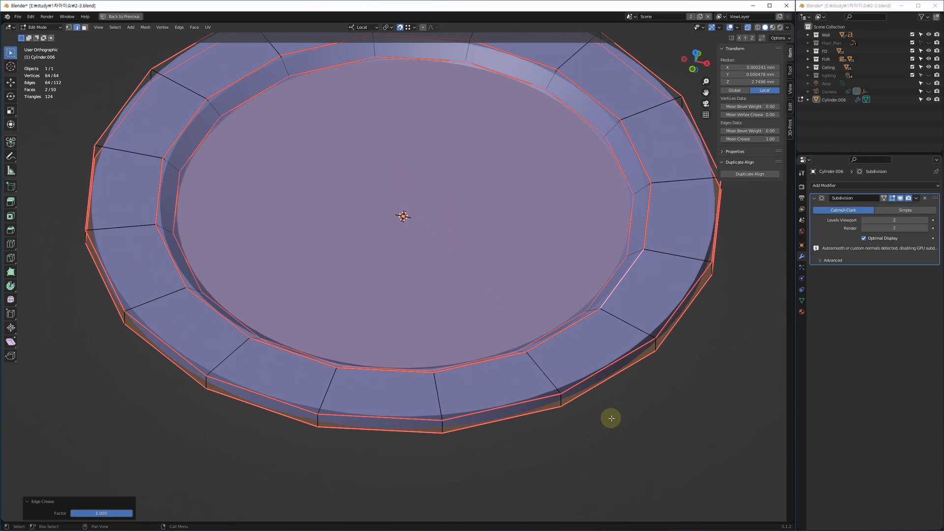
# Step: Leave mesh editing, inspect the creased disc, and apply its Subdivision modifier
pyautogui.scroll(5, 482, 406)
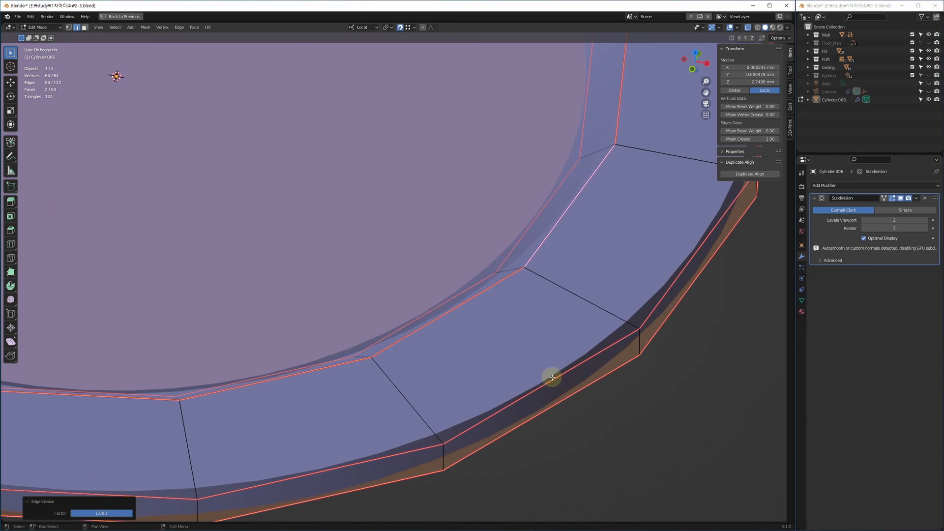
pyautogui.keyDown('shift'); pyautogui.moveTo(552, 378); pyautogui.dragTo(530, 379, button='middle'); pyautogui.keyUp('shift')
pyautogui.press('Tab')
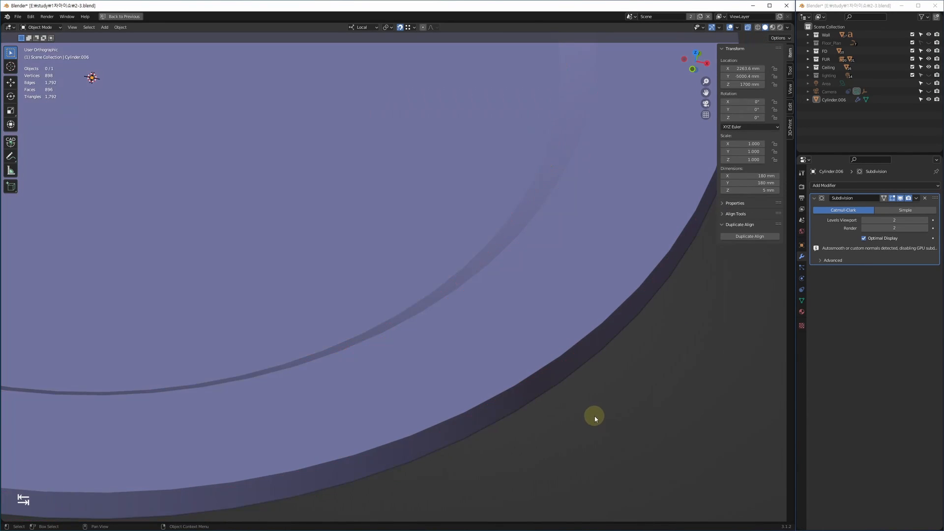
pyautogui.scroll(-6, 517, 397)
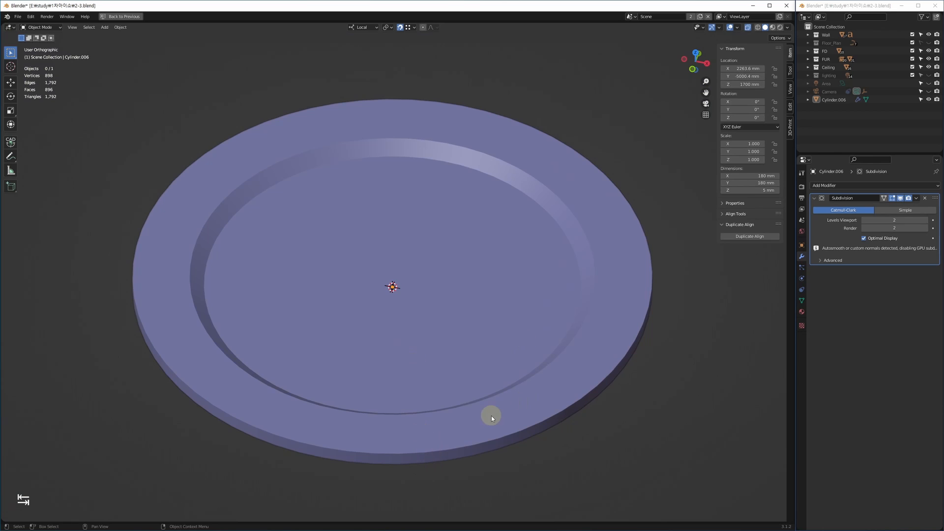
pyautogui.press('Tab')
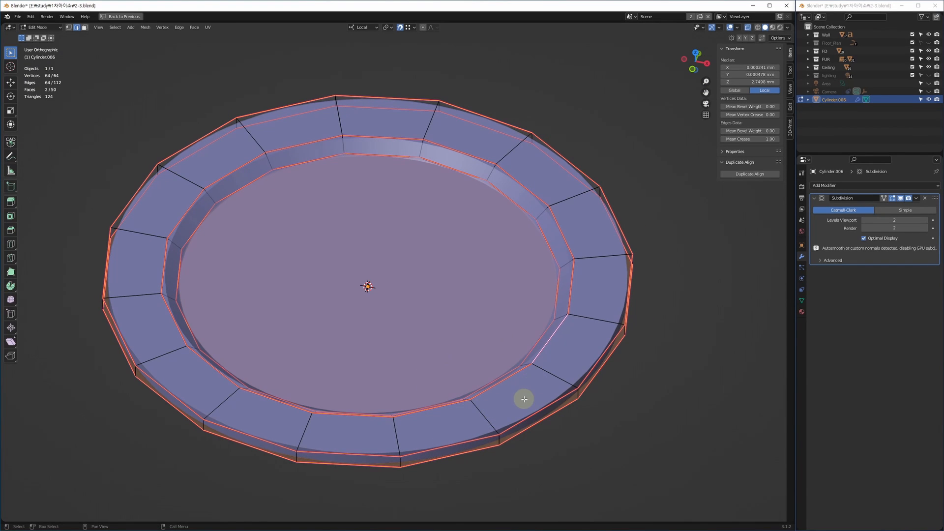
pyautogui.press('Tab')
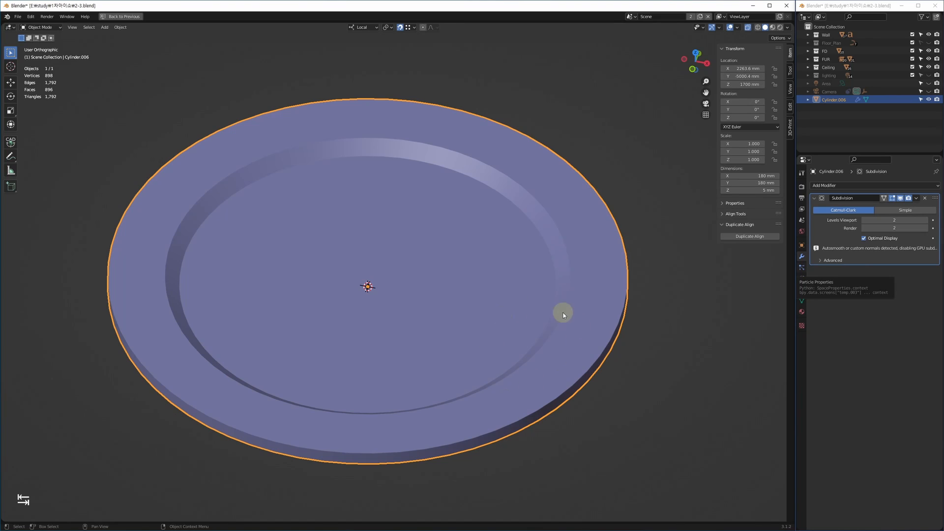
pyautogui.click(916, 197)
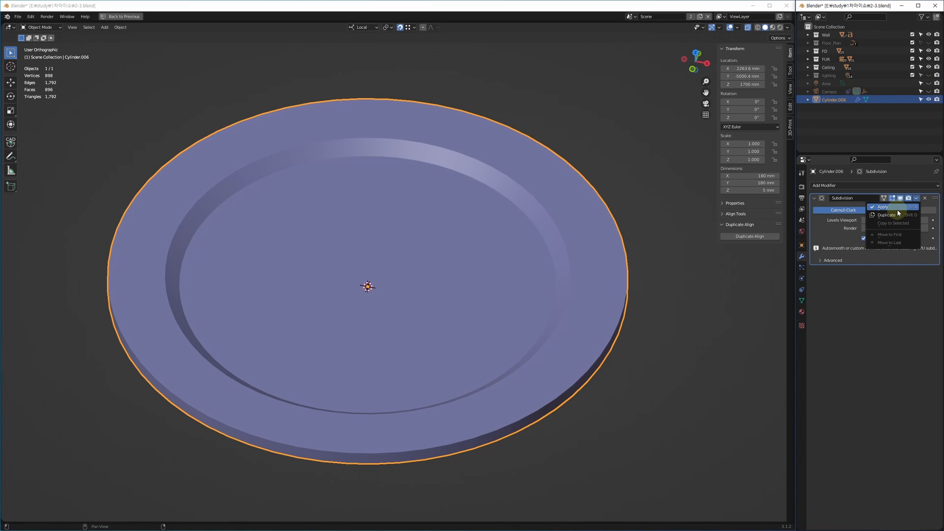
pyautogui.click(917, 199)
pyautogui.click(884, 207)
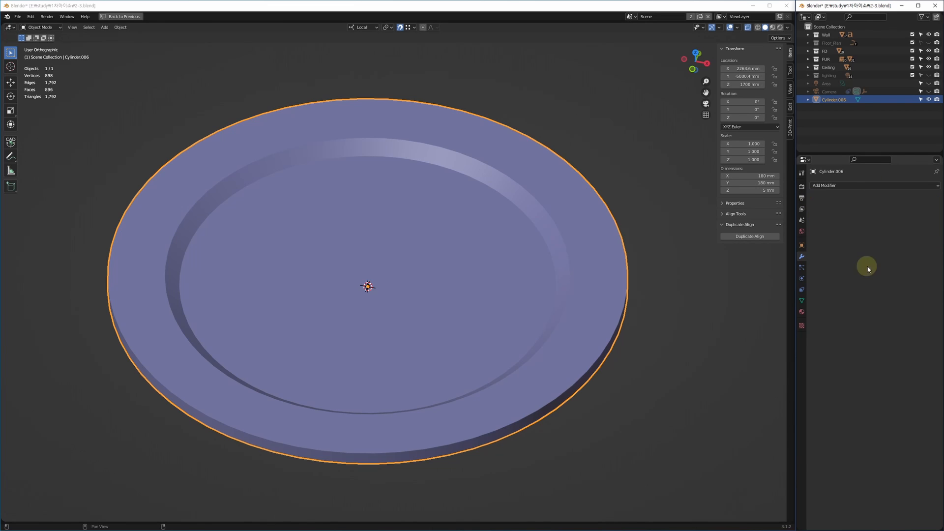
# Step: Open the disc's mesh with X-ray off and dissolve the three intermediate edge loops on the flat upper ring
pyautogui.press('Tab')
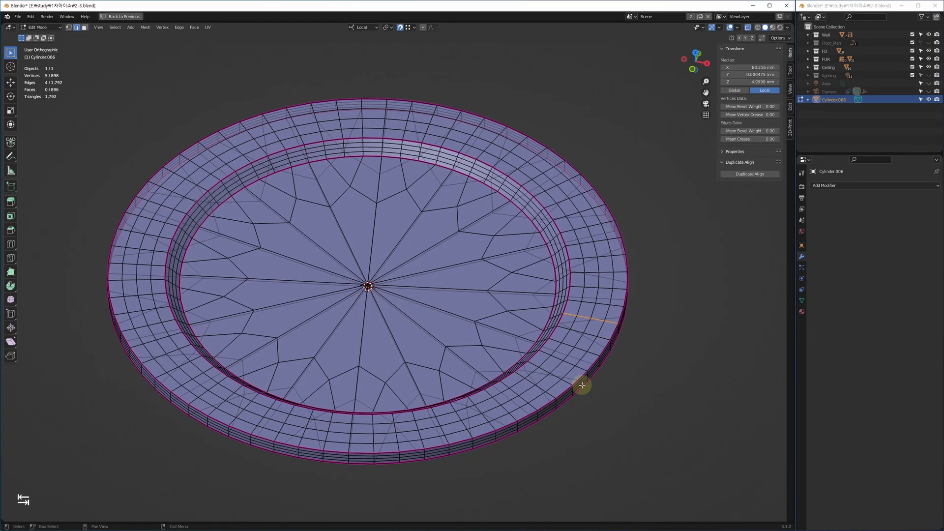
pyautogui.moveTo(598, 350); pyautogui.dragTo(533, 348, button='middle')
pyautogui.hotkey('alt', 'z')
pyautogui.scroll(4, 517, 364)
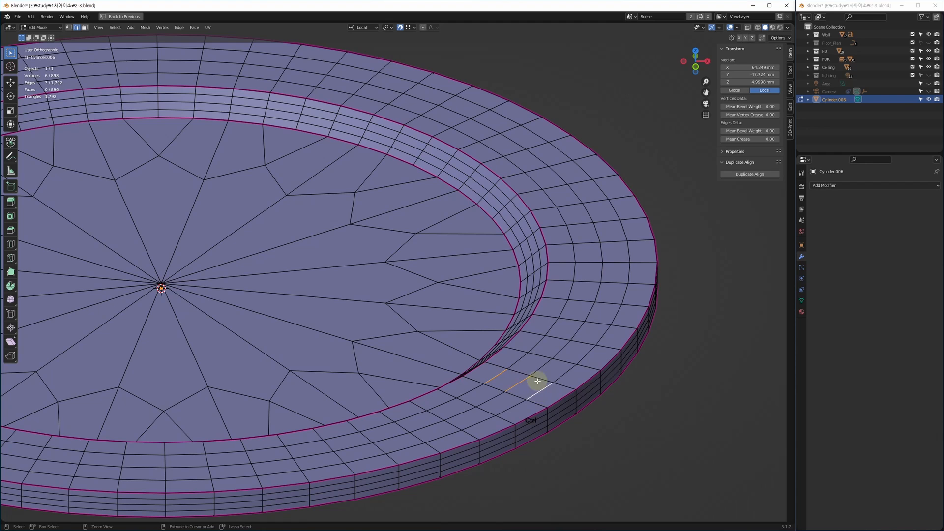
pyautogui.hotkey('ctrl', 'l')
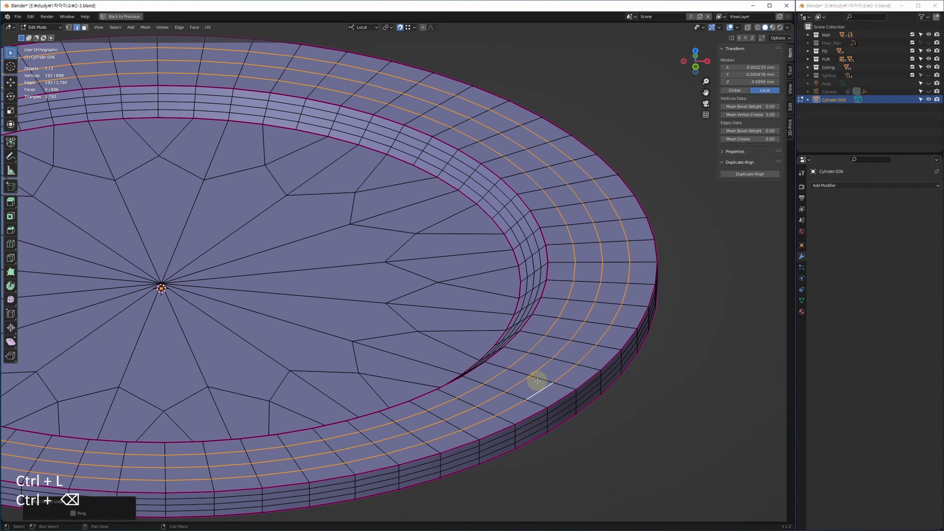
pyautogui.press('BackSpace')
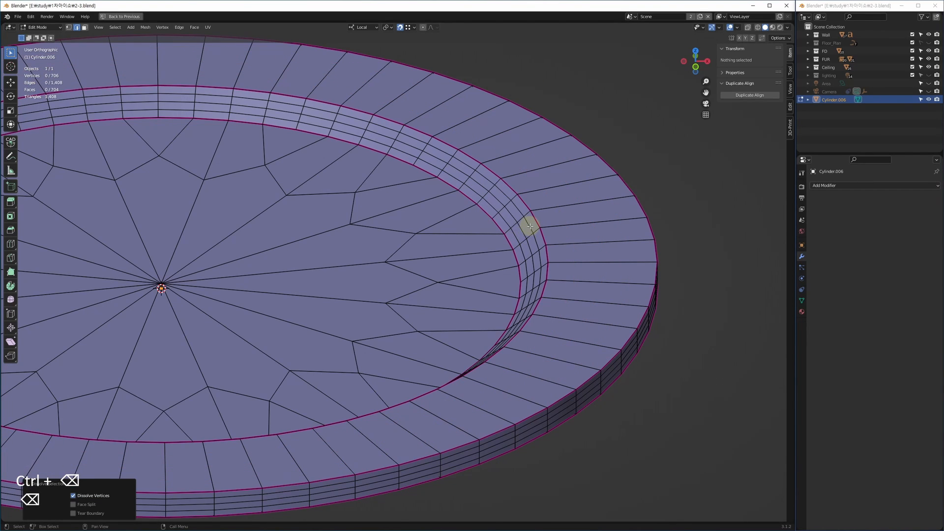
# Step: Dissolve the three intermediate edge loops on the sloped wall of the inner recess
pyautogui.click(530, 226)
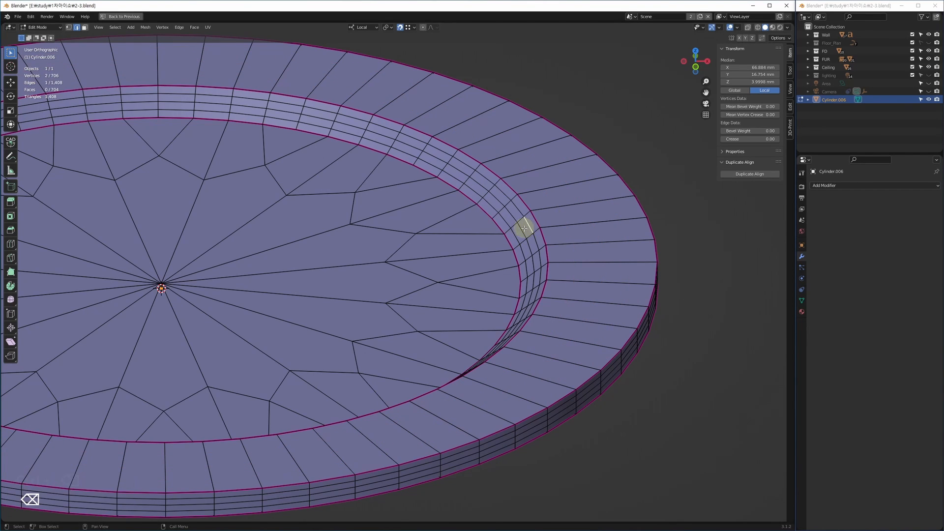
pyautogui.moveTo(516, 264); pyautogui.dragTo(415, 204, button='middle')
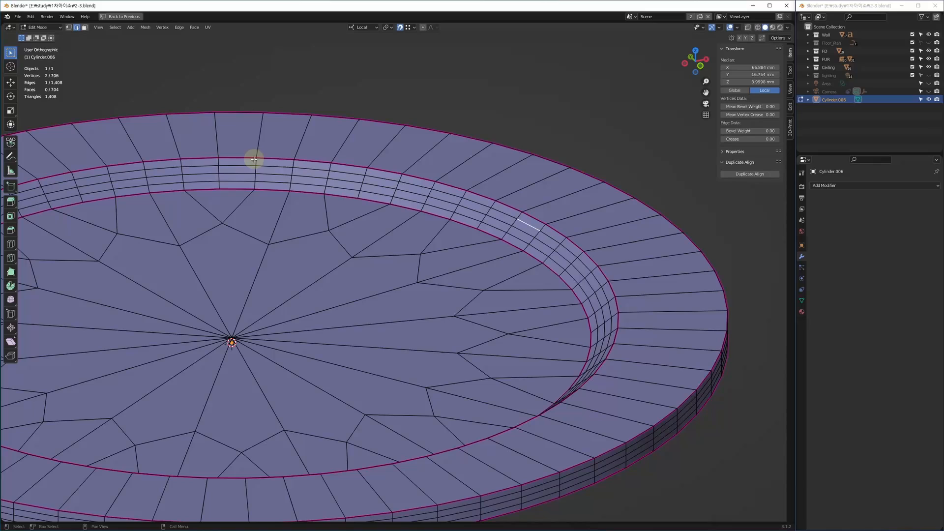
pyautogui.moveTo(275, 163); pyautogui.dragTo(273, 184)
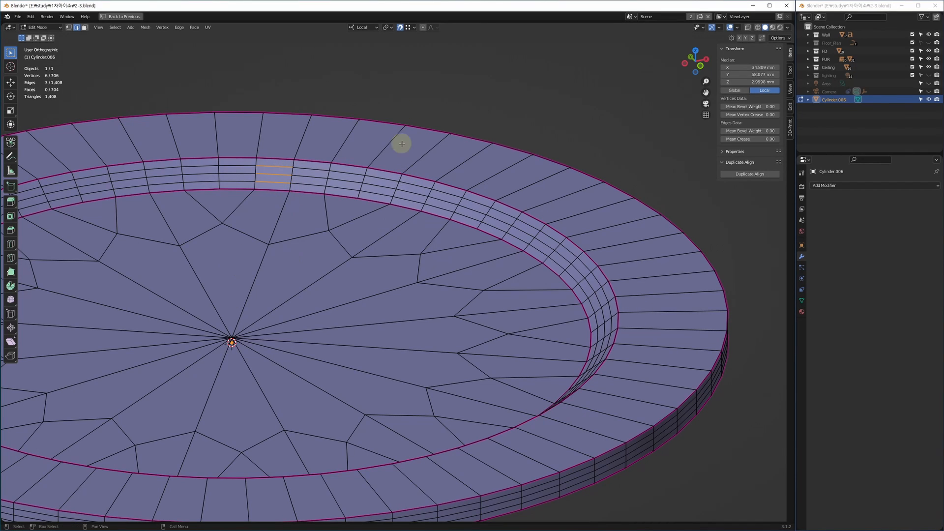
pyautogui.moveTo(425, 36); pyautogui.dragTo(168, 319)
pyautogui.press('z')
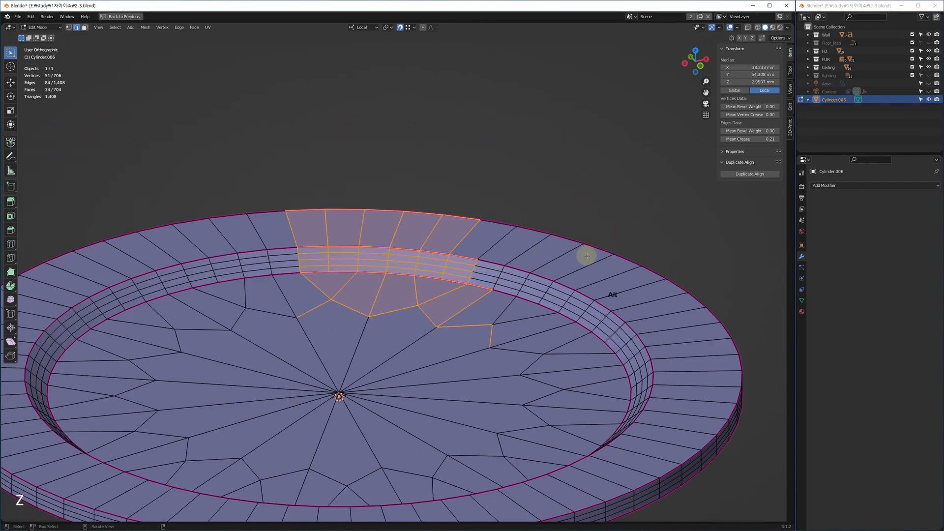
pyautogui.keyDown('alt'); pyautogui.moveTo(586, 256); pyautogui.dragTo(556, 289, button='middle'); pyautogui.keyUp('alt')
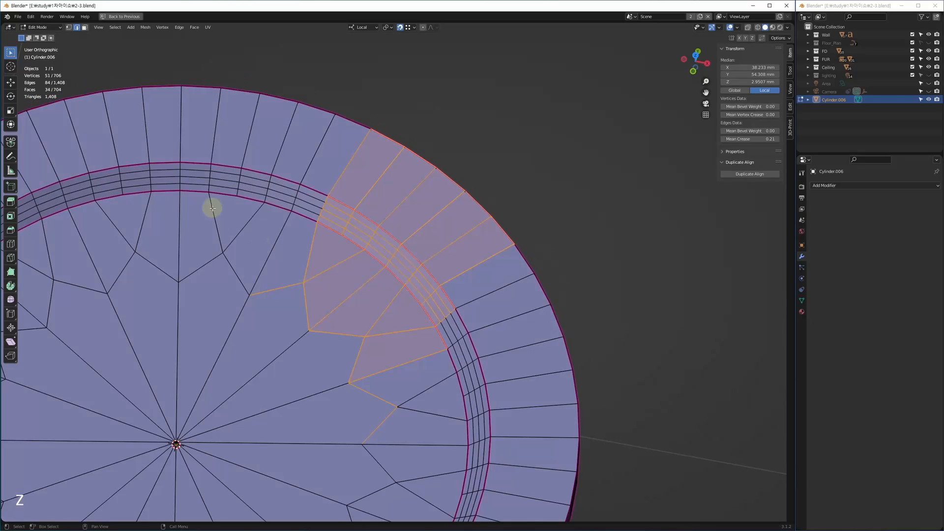
pyautogui.moveTo(235, 173); pyautogui.dragTo(218, 182)
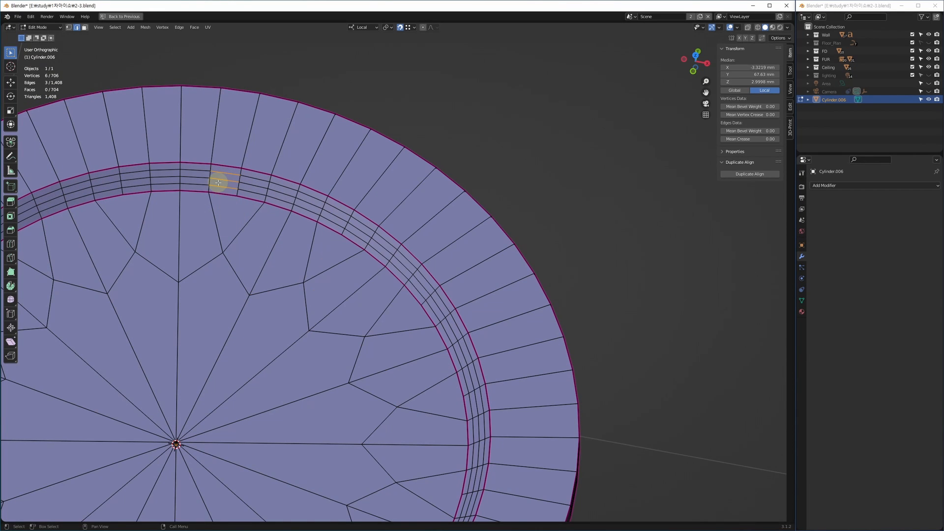
pyautogui.hotkey('ctrl', 'l')
pyautogui.press('BackSpace')
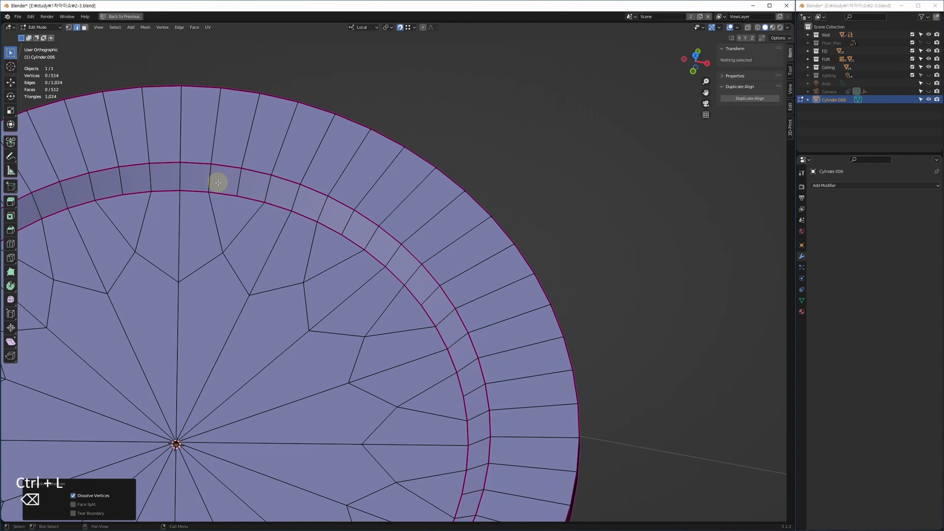
# Step: Dissolve the three intermediate edge loops around the disc's outer side wall
pyautogui.keyDown('alt'); pyautogui.moveTo(550, 361); pyautogui.dragTo(339, 243, button='middle'); pyautogui.keyUp('alt')
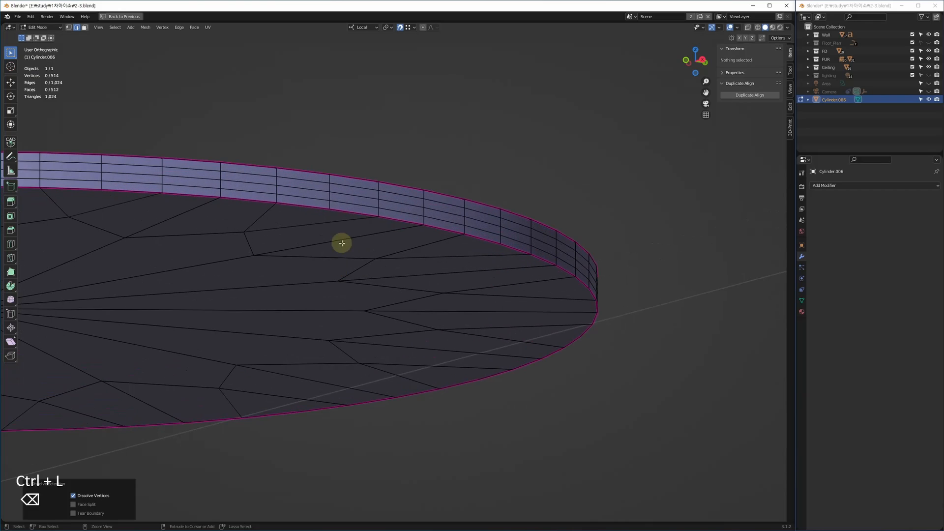
pyautogui.moveTo(368, 187); pyautogui.dragTo(354, 212)
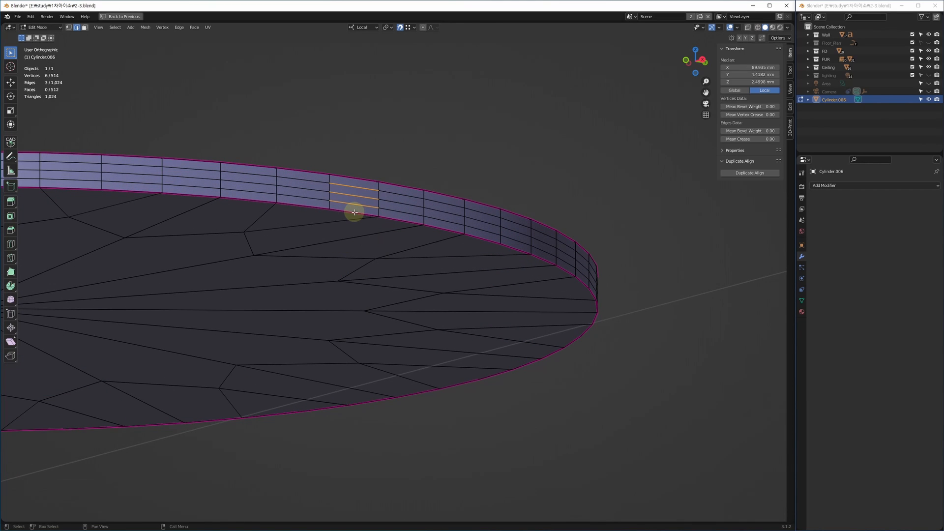
pyautogui.hotkey('ctrl', 'l')
pyautogui.press('BackSpace')
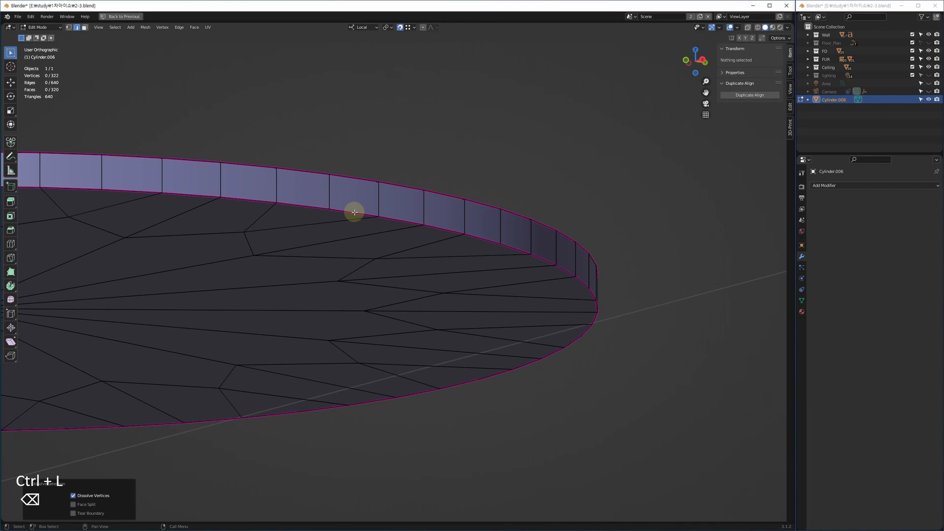
# Step: In face selection mode, select the sixteen faces that meet at the centre of the disc's underside
pyautogui.keyDown('alt'); pyautogui.moveTo(235, 377); pyautogui.dragTo(247, 317, button='middle'); pyautogui.keyUp('alt')
pyautogui.press('z')
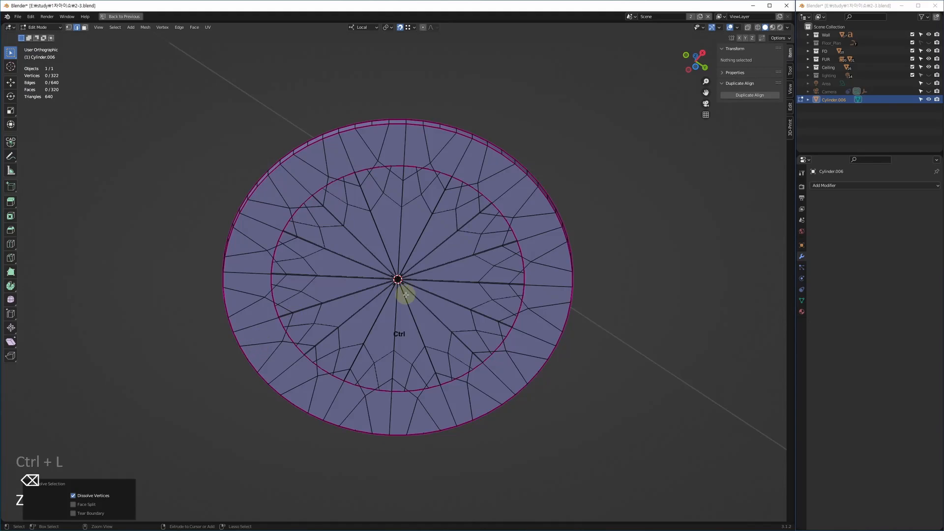
pyautogui.scroll(3, 400, 291)
pyautogui.press('3')
pyautogui.press('4')
pyautogui.moveTo(443, 244); pyautogui.dragTo(385, 312, button='middle')
pyautogui.moveTo(416, 268); pyautogui.dragTo(322, 356)
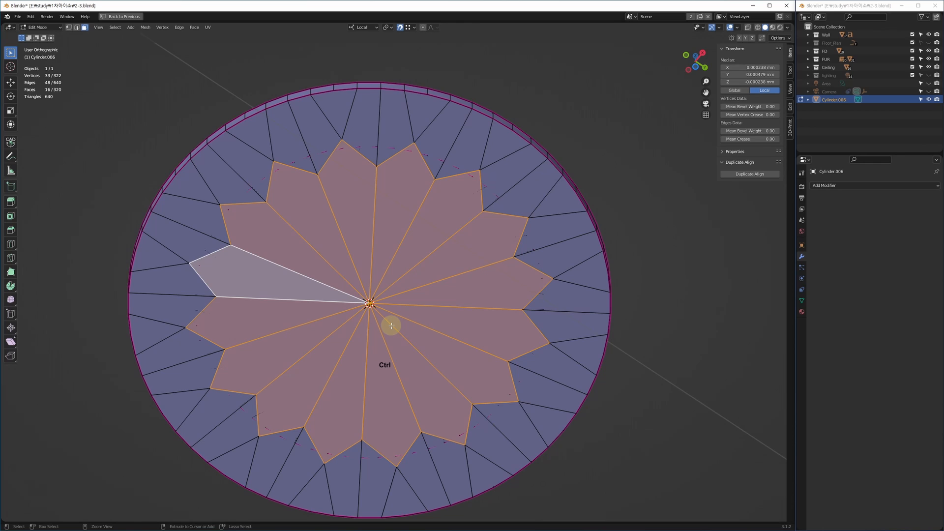
# Step: Expand the face selection by one Select More step to cover the disc's whole underside
pyautogui.press('ctrl+KP_Add')
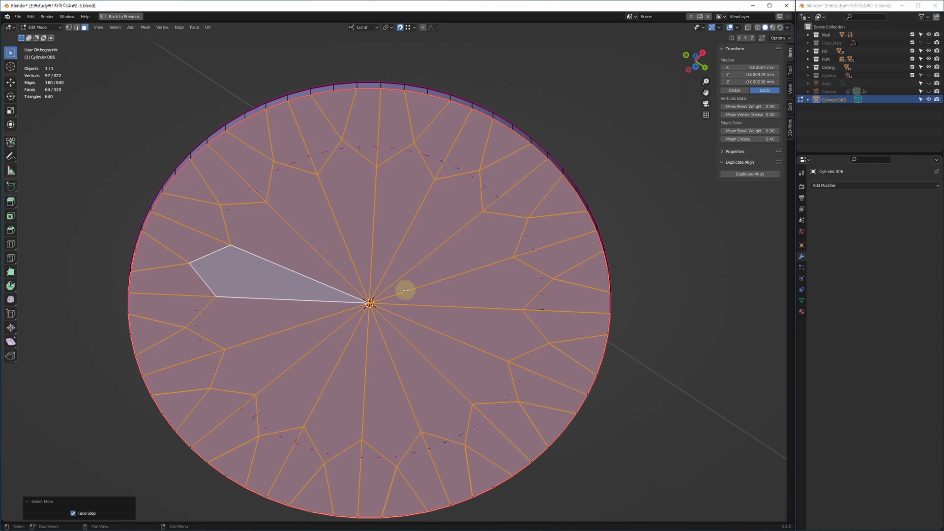
pyautogui.hotkey('ctrl', 'z')
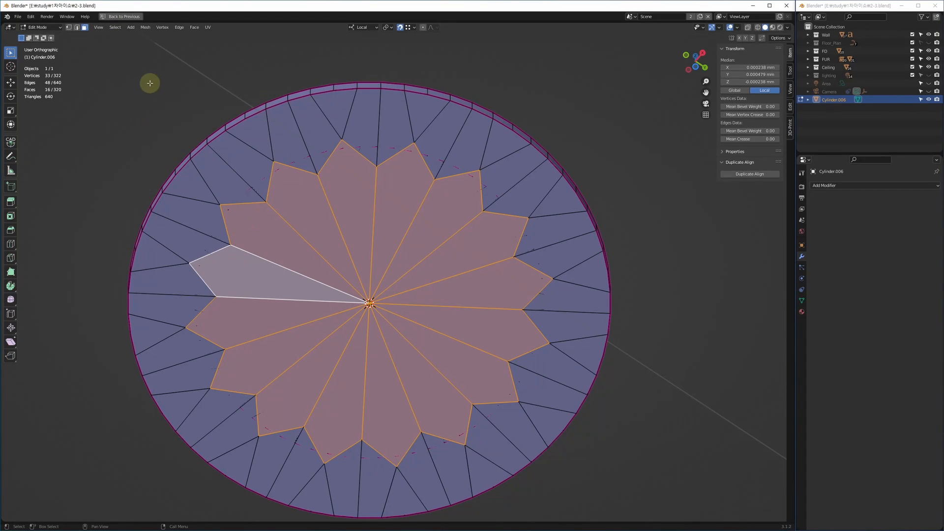
pyautogui.click(115, 27)
pyautogui.moveTo(165, 157)
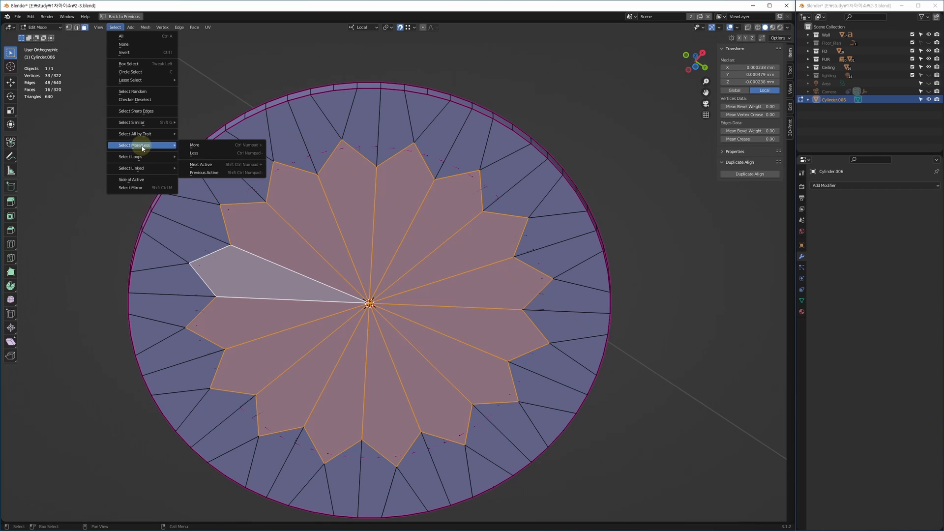
pyautogui.click(204, 147)
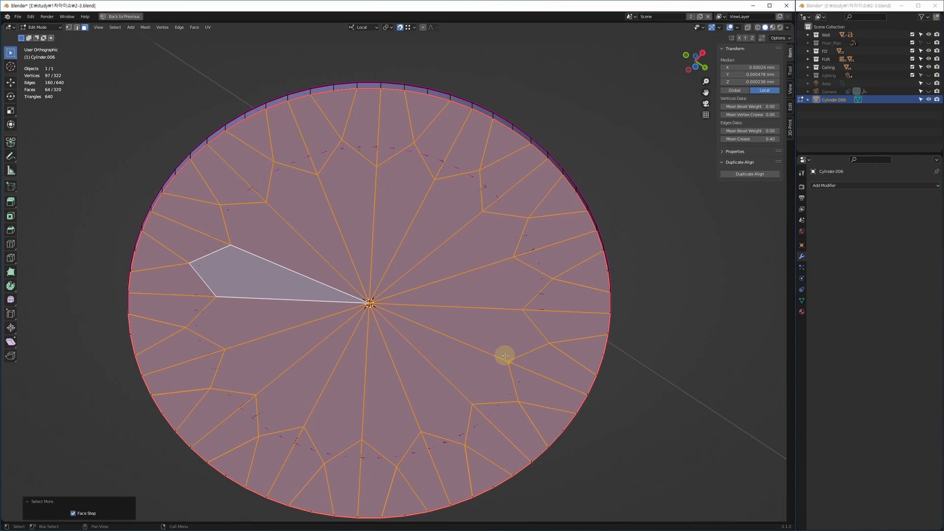
# Step: Grow the face selection one step past the underside, shrink it two steps, and grow it one step back over the underside
pyautogui.press('ctrl+KP_Add')
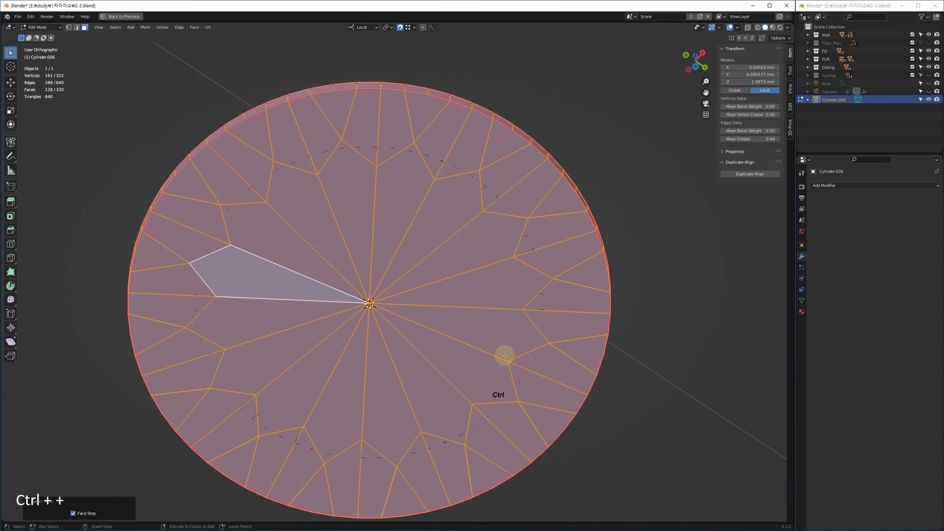
pyautogui.press('ctrl+KP_Subtract')
pyautogui.press('ctrl+KP_Subtract')
pyautogui.press('ctrl+KP_Add')
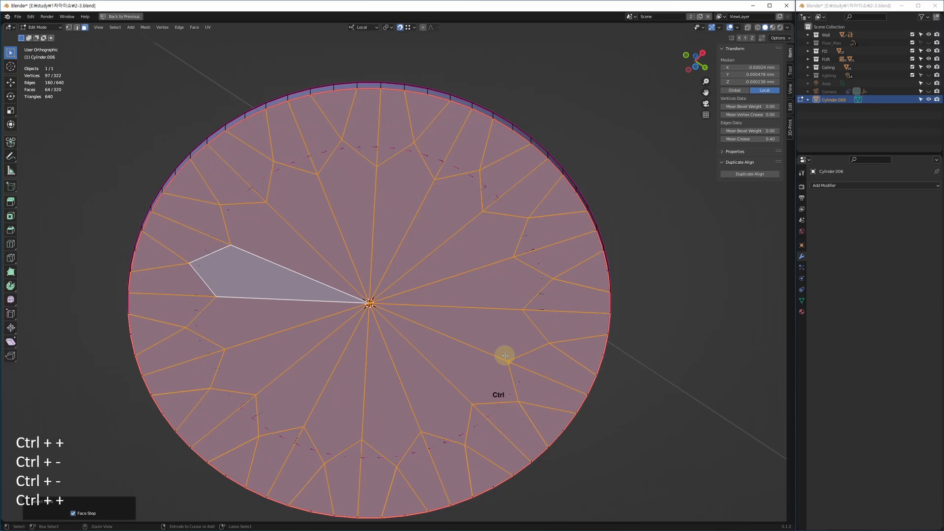
# Step: Delete the selected faces covering the disc's whole underside
pyautogui.moveTo(503, 250); pyautogui.dragTo(497, 246, button='middle')
pyautogui.press('Delete')
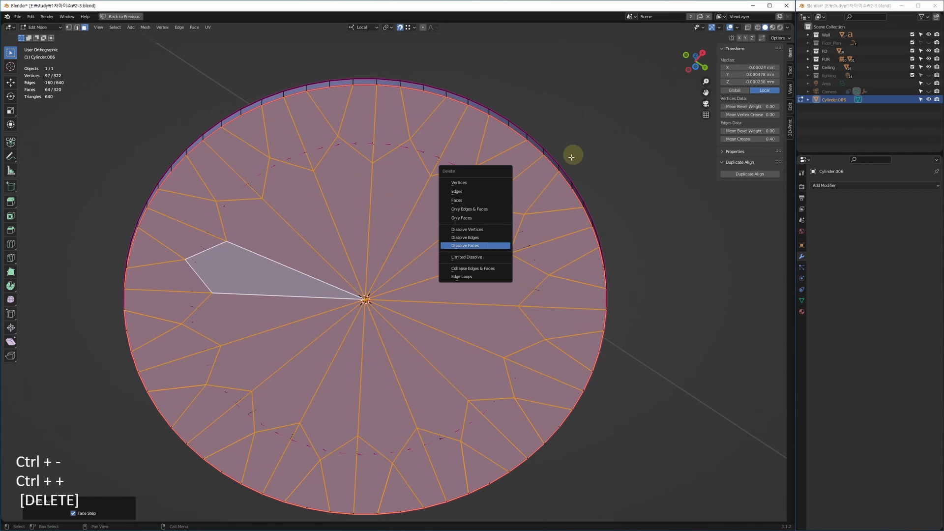
pyautogui.press('Delete')
pyautogui.press('Up')
pyautogui.press('Up')
pyautogui.press('Up')
pyautogui.press('Up')
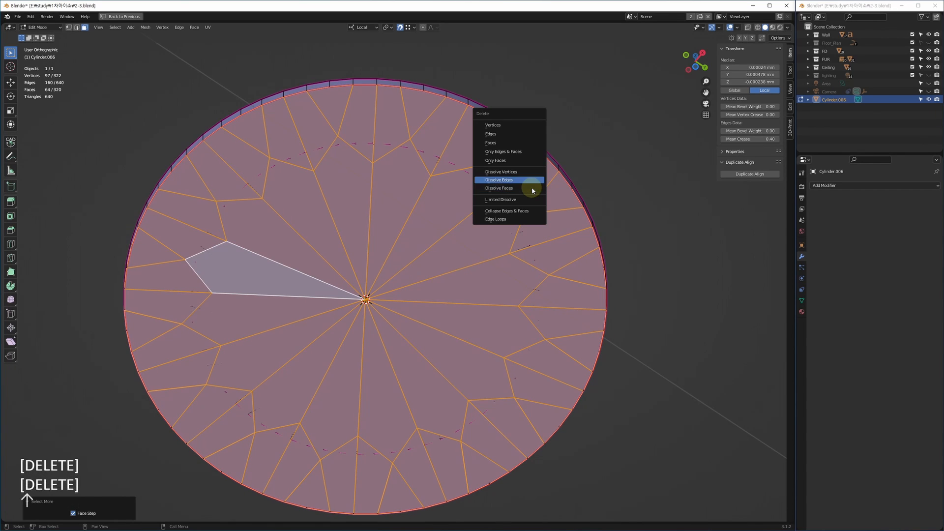
pyautogui.press('f')
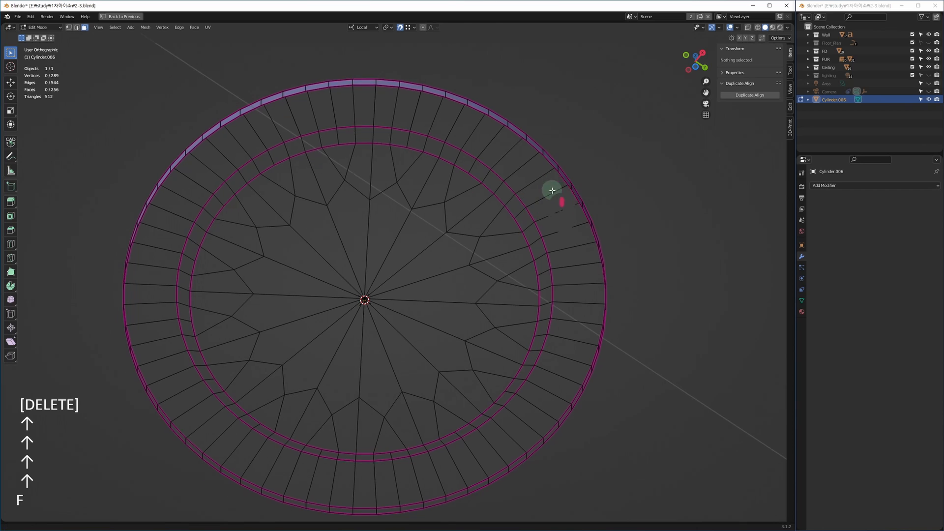
# Step: Select the edge loop around the open underside of the disc and fill it with a single face
pyautogui.moveTo(553, 190); pyautogui.dragTo(527, 177, button='middle')
pyautogui.press('2')
pyautogui.keyDown('alt'); pyautogui.click(531, 181); pyautogui.keyUp('alt')
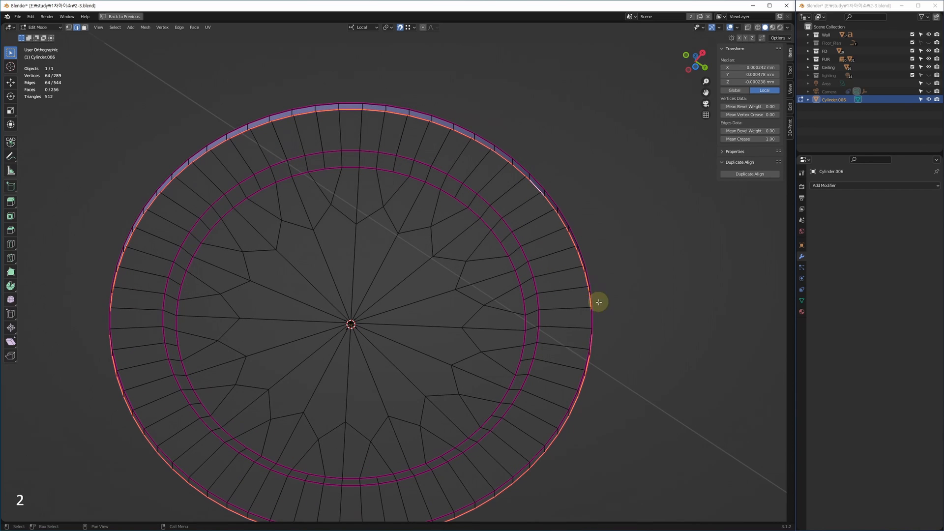
pyautogui.moveTo(555, 252); pyautogui.dragTo(535, 249, button='middle')
pyautogui.scroll(4, 487, 197)
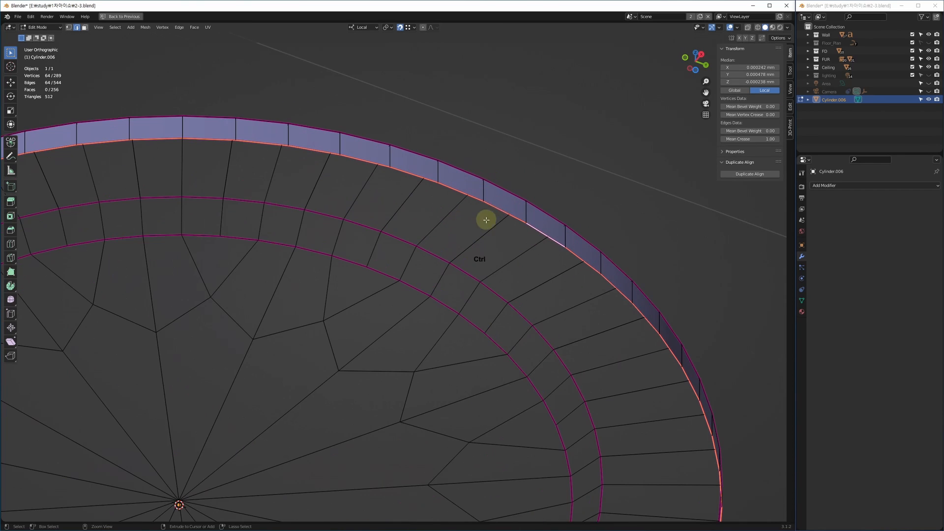
pyautogui.keyDown('alt'); pyautogui.click(492, 210); pyautogui.keyUp('alt')
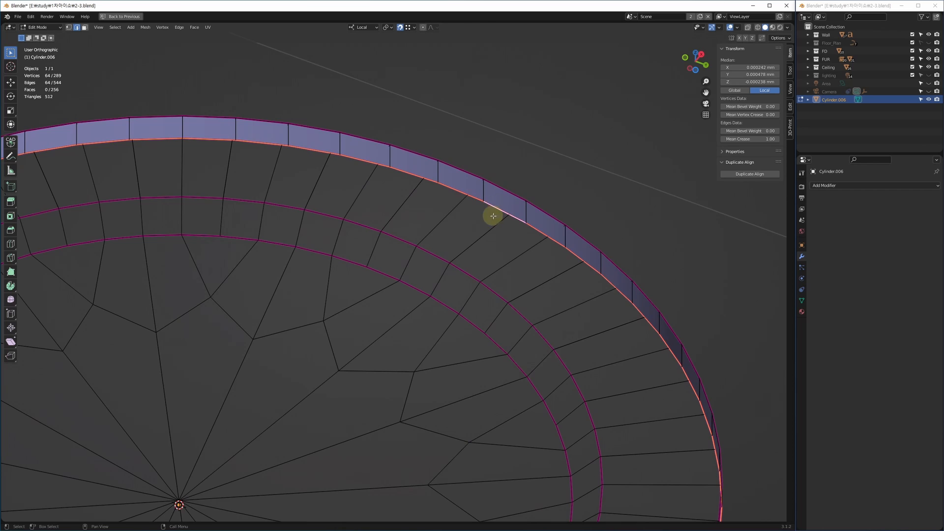
pyautogui.scroll(-5, 454, 288)
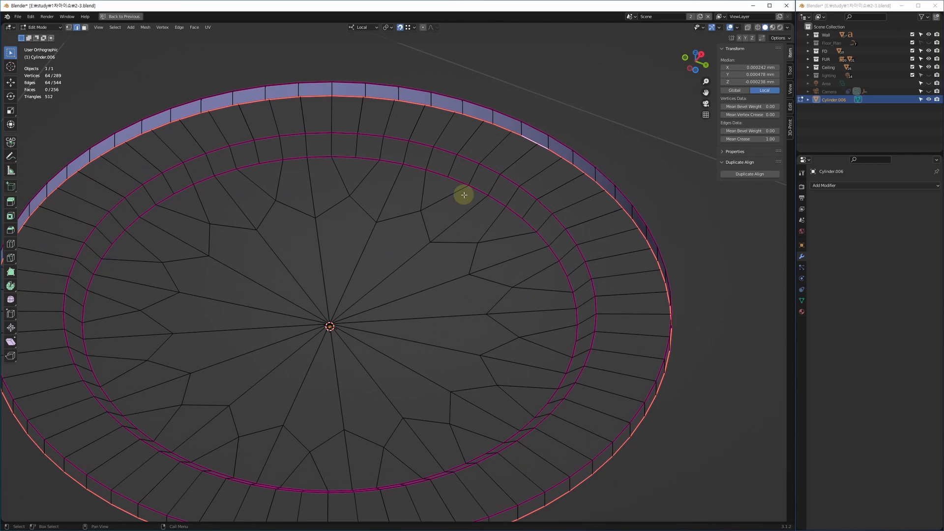
pyautogui.press('f')
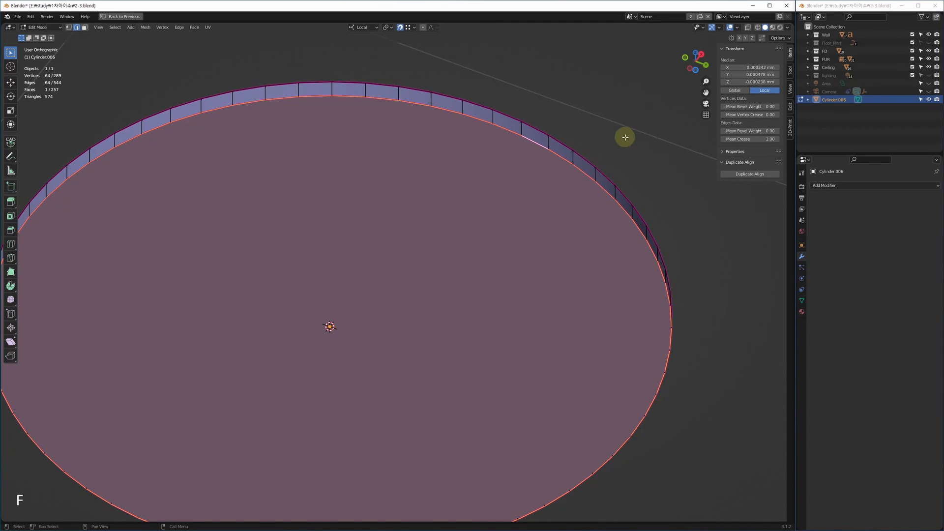
# Step: In face selection mode, select all faces of the inner recess floor by growing from the centre faces, and delete them
pyautogui.moveTo(487, 207); pyautogui.dragTo(465, 266, button='middle')
pyautogui.press('3')
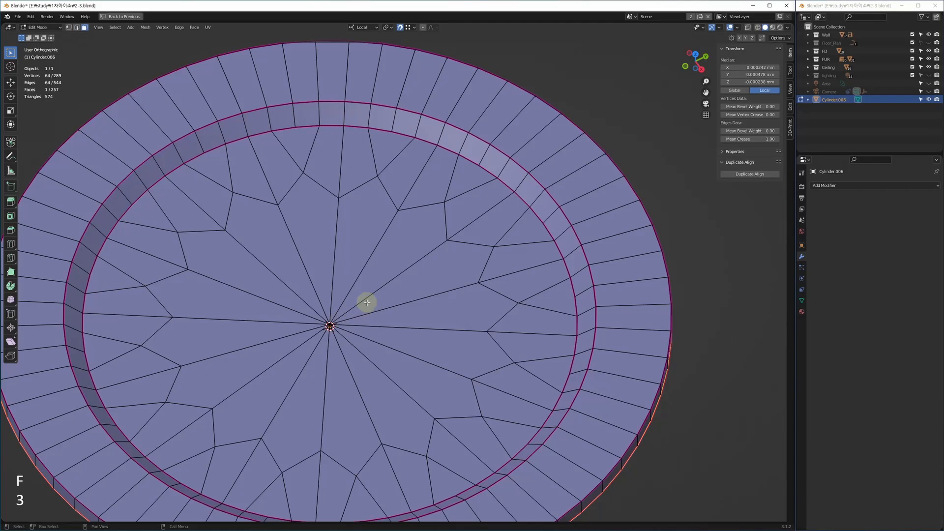
pyautogui.moveTo(367, 304); pyautogui.dragTo(310, 368)
pyautogui.moveTo(321, 321); pyautogui.dragTo(342, 299, button='middle')
pyautogui.press('ctrl+KP_Add')
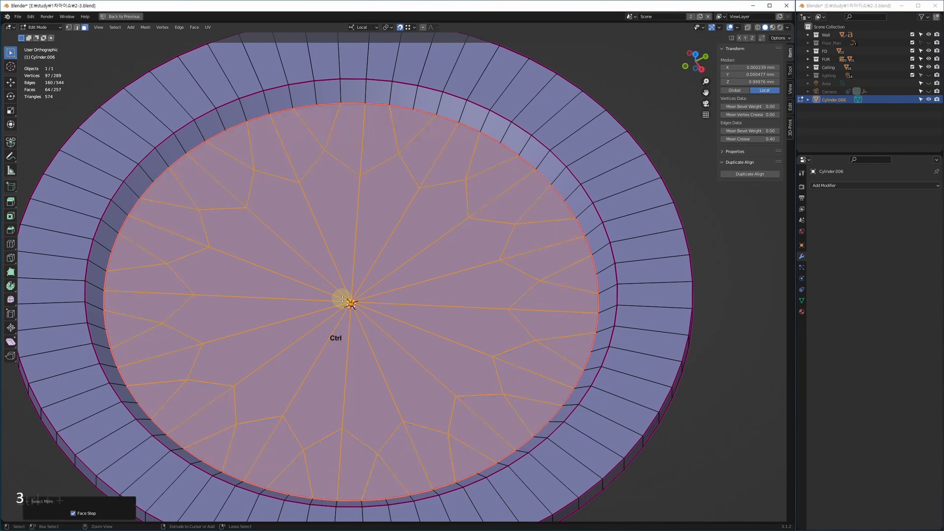
pyautogui.press('Delete')
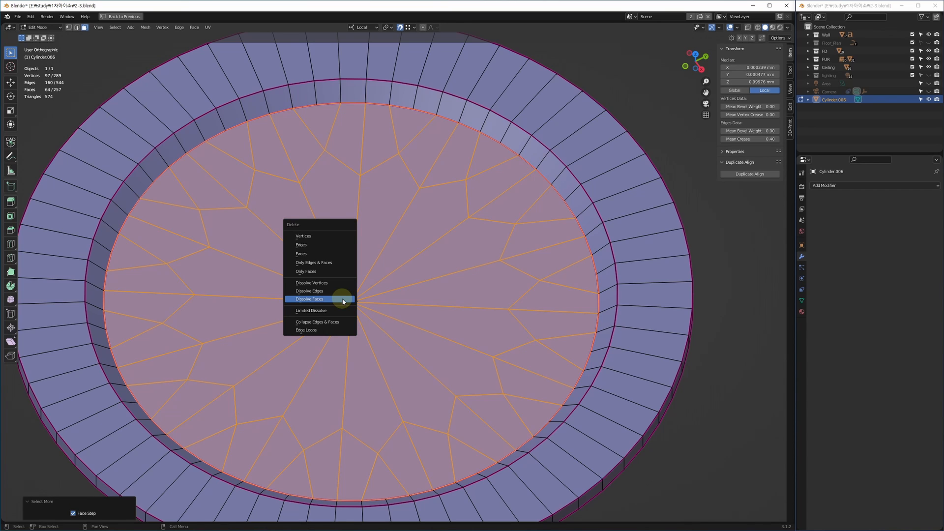
pyautogui.press('f')
# Step: Fill the inner edge loop of the recess with a single face and return to Object Mode
pyautogui.press('2')
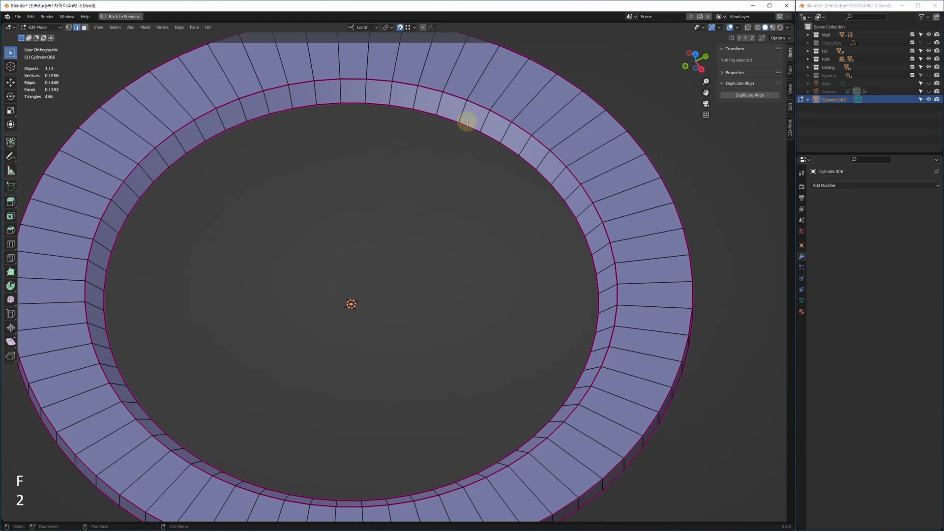
pyautogui.click(467, 123)
pyautogui.keyDown('alt'); pyautogui.click(466, 126); pyautogui.keyUp('alt')
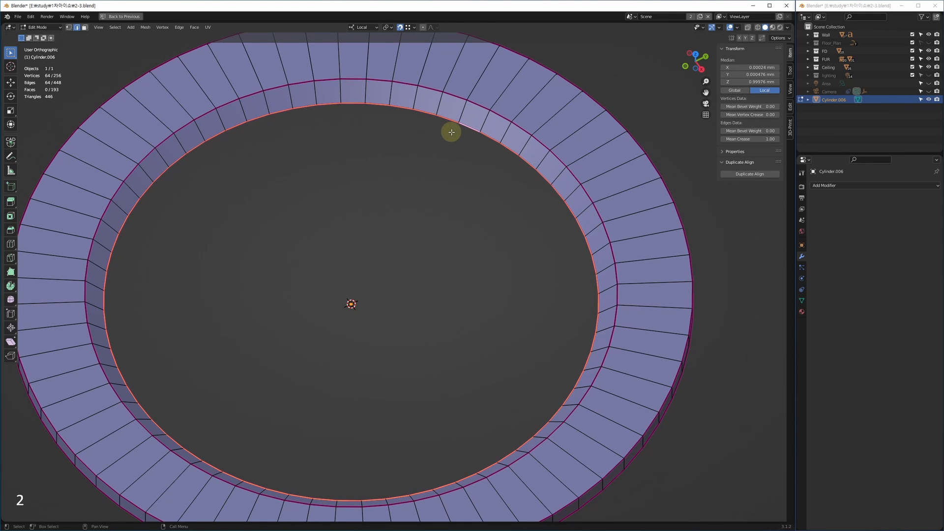
pyautogui.press('f')
pyautogui.press('Tab')
pyautogui.scroll(-5, 615, 345)
pyautogui.press('z')
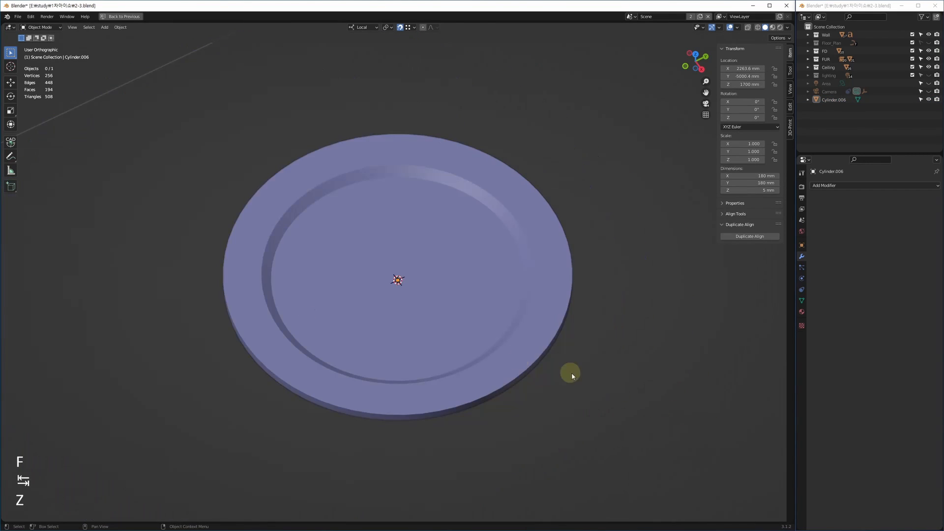
# Step: Place the 3D cursor in the empty space beside the disc and add a mesh cylinder there
pyautogui.click(438, 349)
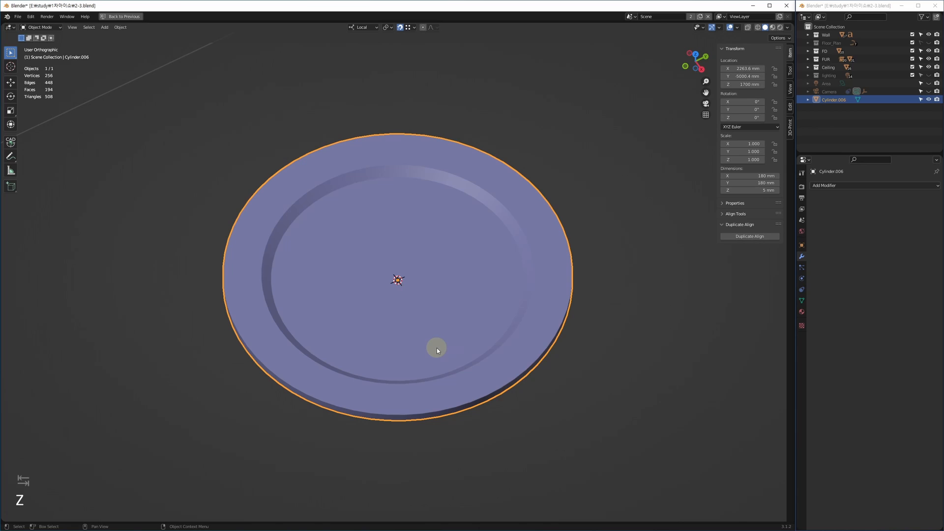
pyautogui.keyDown('shift'); pyautogui.moveTo(312, 344); pyautogui.dragTo(432, 333, button='middle'); pyautogui.keyUp('shift')
pyautogui.scroll(-2, 478, 340)
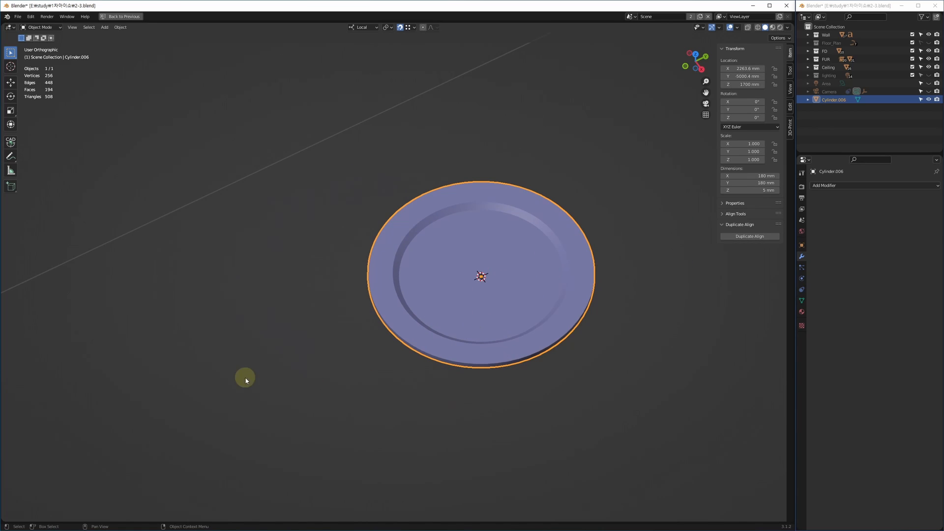
pyautogui.keyDown('shift'); pyautogui.moveTo(246, 380); pyautogui.dragTo(381, 356, button='middle'); pyautogui.keyUp('shift')
pyautogui.click(382, 356)
pyautogui.hotkey('shift', 'a')
pyautogui.moveTo(371, 351)
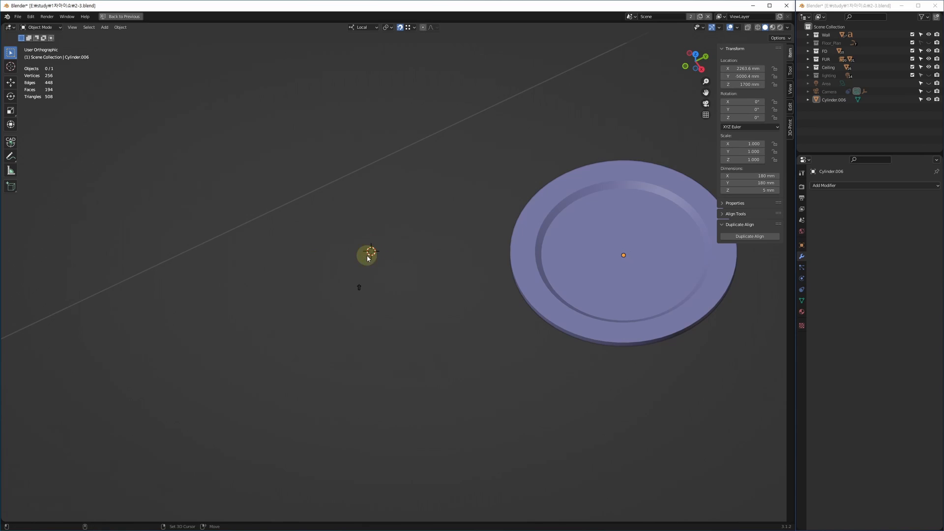
pyautogui.hotkey('shift', 'a')
pyautogui.moveTo(362, 282)
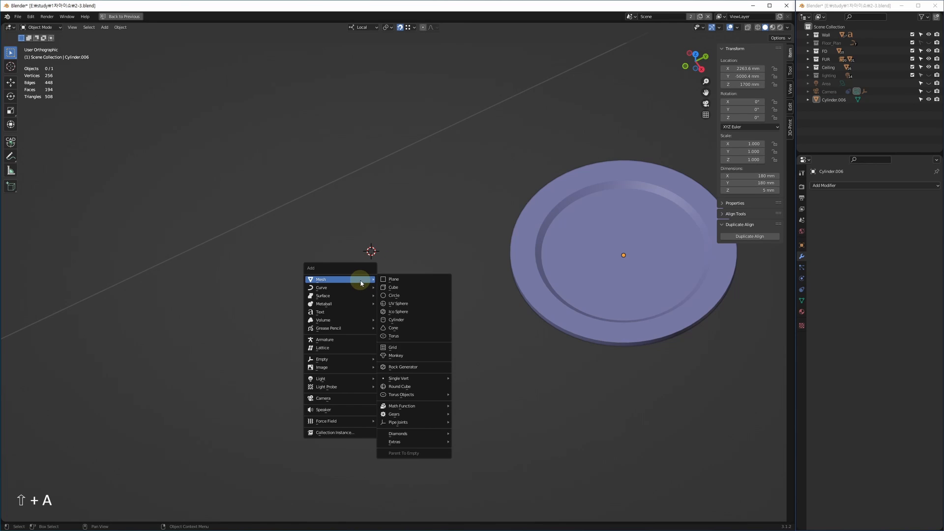
pyautogui.click(412, 324)
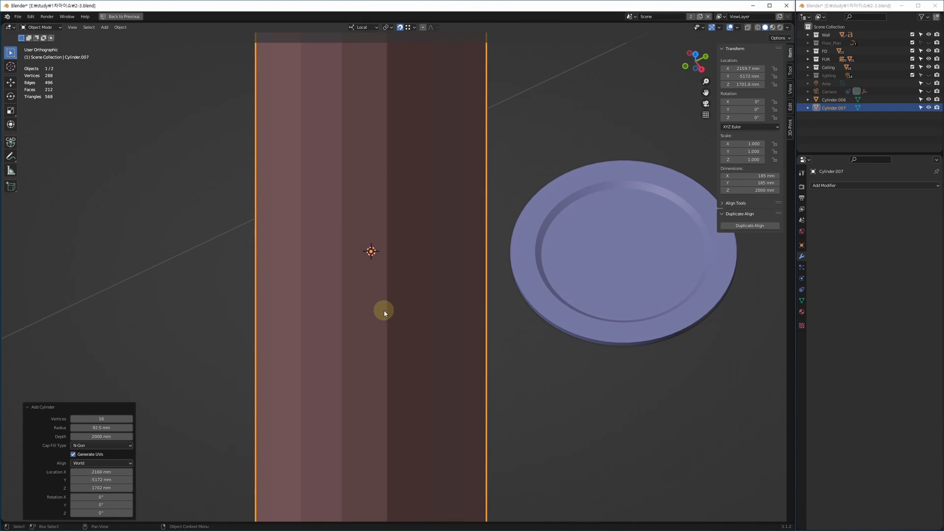
# Step: Set the new cylinder's vertex count to 64
pyautogui.scroll(-10, 385, 313)
pyautogui.moveTo(406, 351); pyautogui.dragTo(401, 337, button='middle')
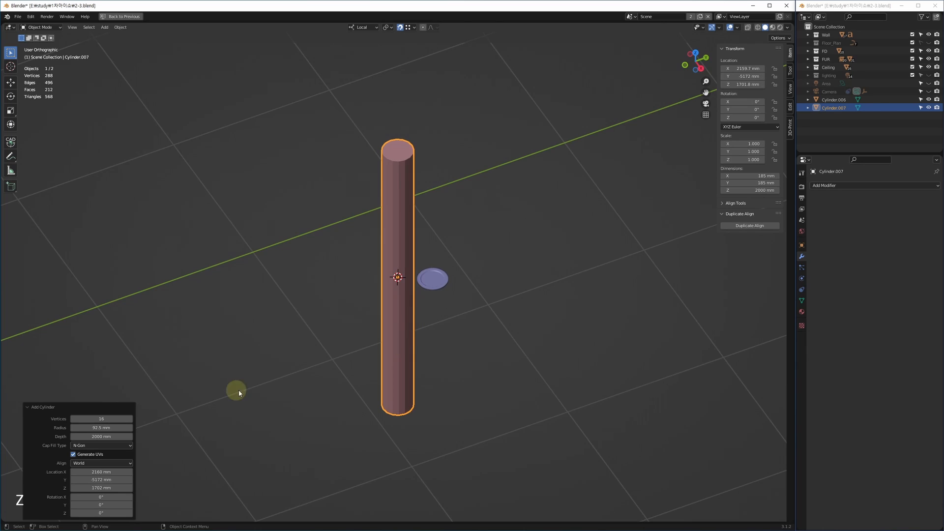
pyautogui.click(98, 418)
pyautogui.write('64')
pyautogui.press('Return')
pyautogui.scroll(-1, 512, 257)
pyautogui.scroll(4, 477, 317)
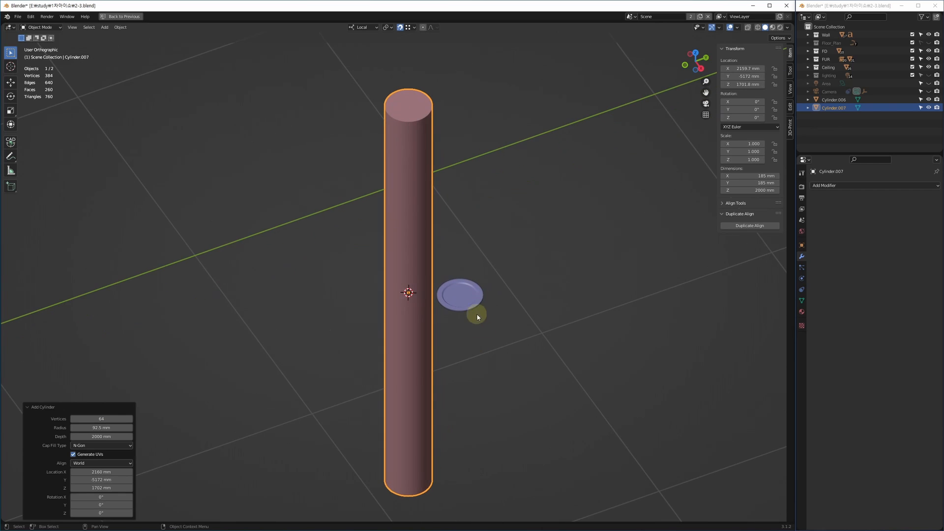
# Step: Open the list of available modifiers and compare the 64-sided cylinder with the recessed disc
pyautogui.click(875, 190)
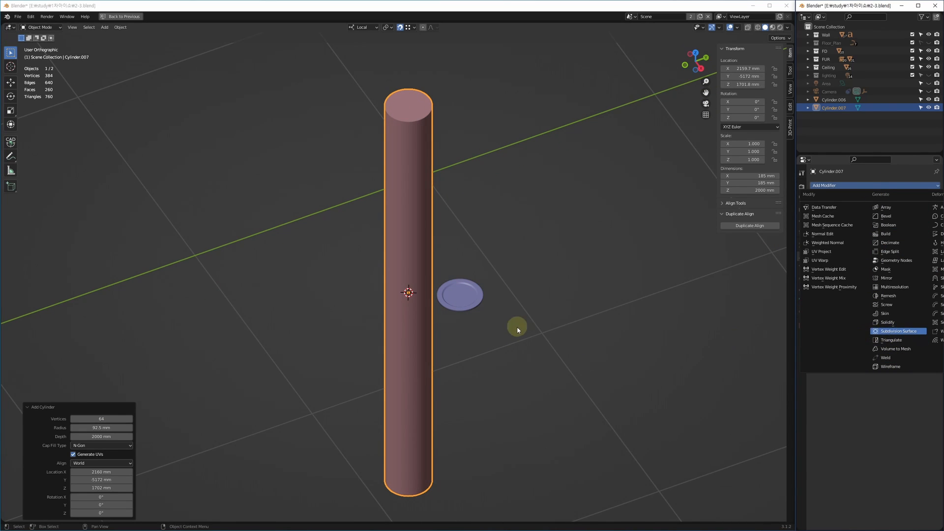
pyautogui.click(471, 297)
pyautogui.press('z')
pyautogui.scroll(-5, 470, 344)
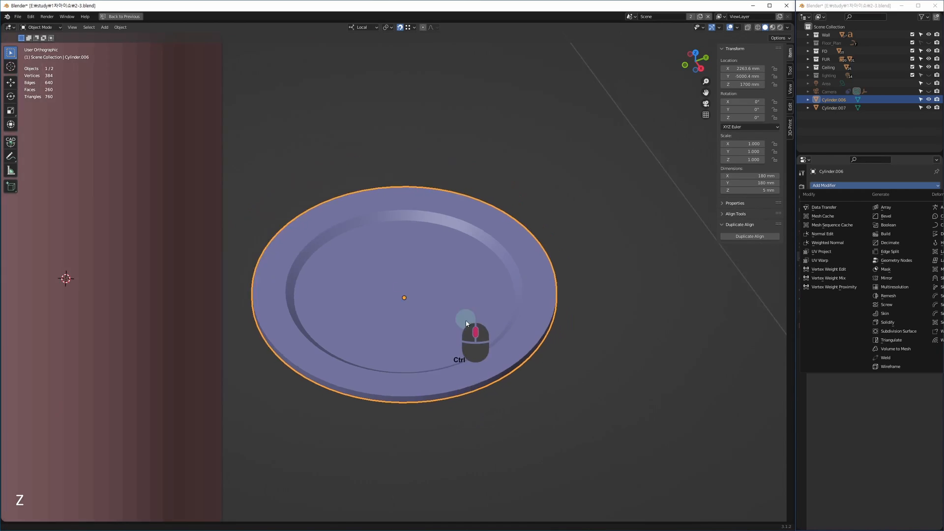
pyautogui.click(505, 417)
# Step: Delete both the 64-sided cylinder and the recessed disc
pyautogui.click(297, 411)
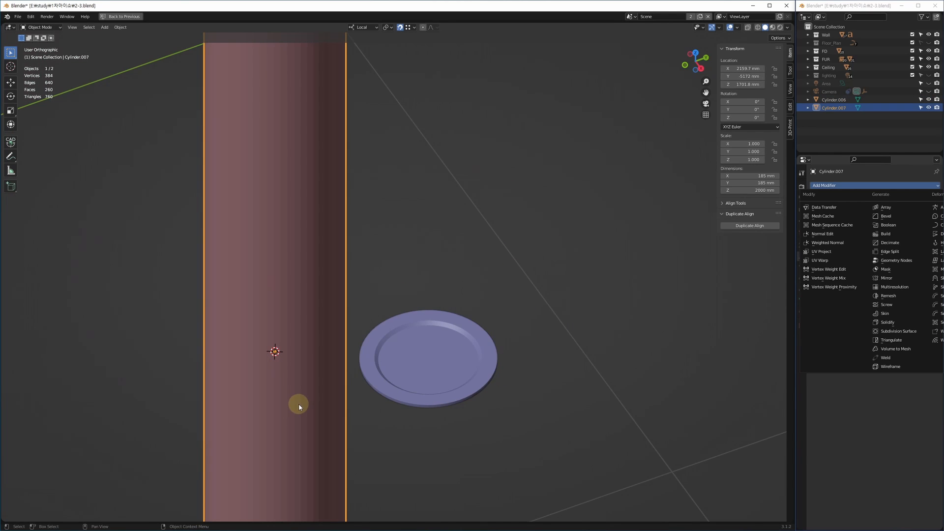
pyautogui.press('Delete')
pyautogui.press('z')
pyautogui.click(416, 328)
pyautogui.press('Delete')
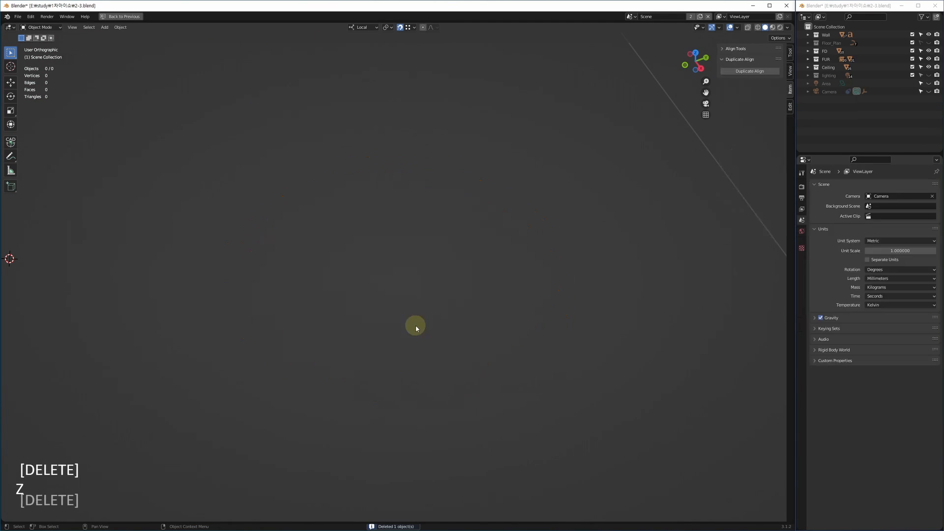
# Step: Exit the isolated local view to show the whole office scene and maximize the top view around the round ceiling lights
pyautogui.press('z')
pyautogui.press('z')
pyautogui.hotkey('alt', 'w')
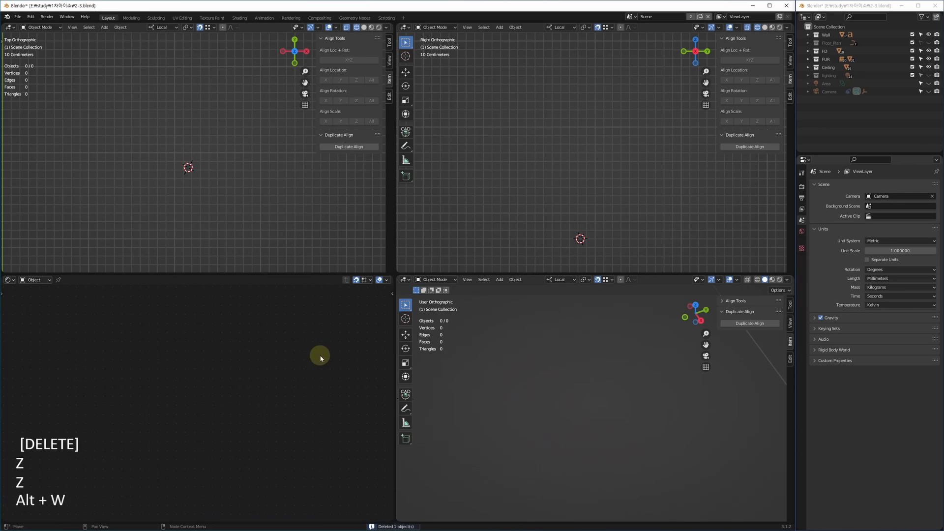
pyautogui.press('z')
pyautogui.hotkey('alt', 'q')
pyautogui.press('z')
pyautogui.hotkey('alt', 'w')
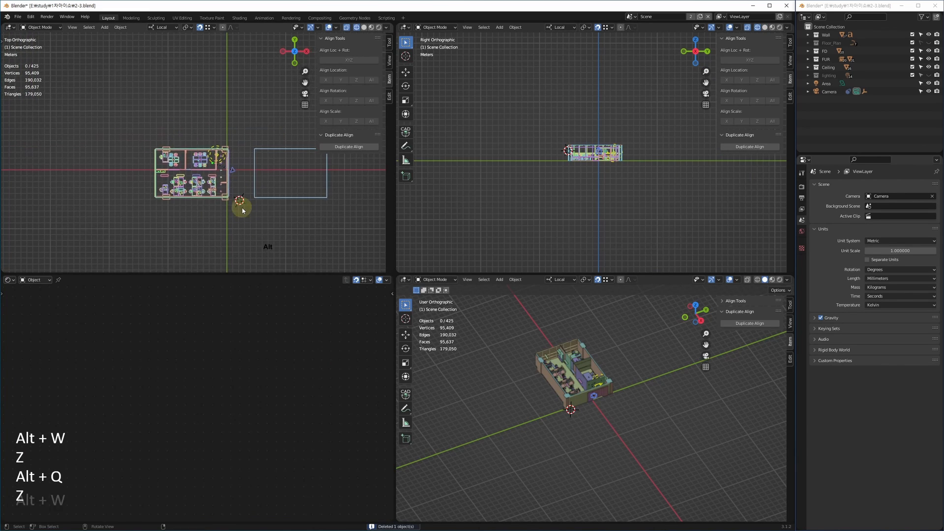
pyautogui.scroll(5, 412, 263)
pyautogui.scroll(1, 412, 263)
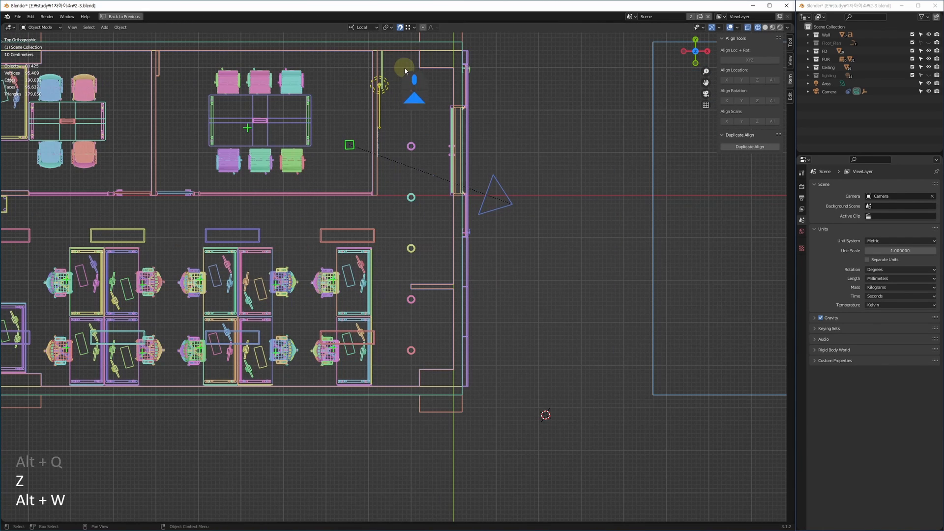
# Step: Clear the trial box selection around the round ceiling lights and switch the top view to Material Preview shading
pyautogui.moveTo(403, 69); pyautogui.dragTo(435, 388)
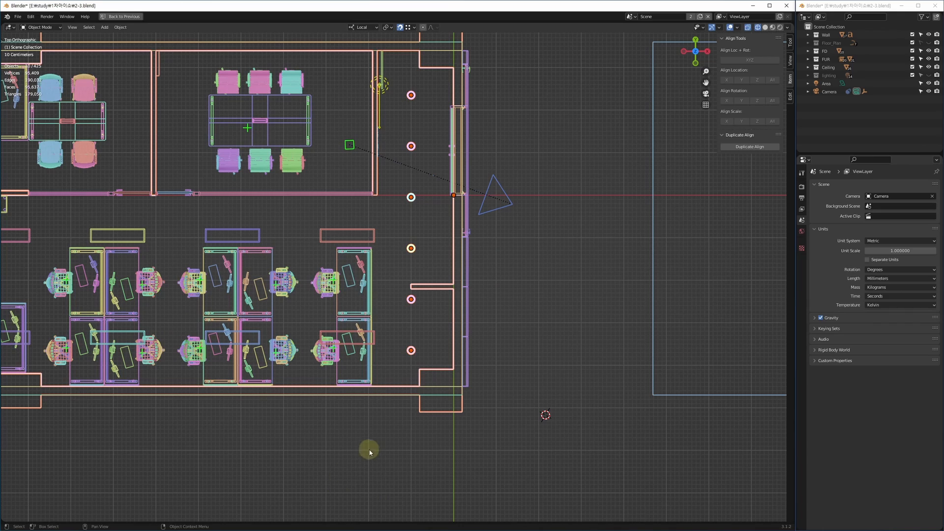
pyautogui.moveTo(388, 238); pyautogui.dragTo(351, 269, button='middle')
pyautogui.click(307, 250)
pyautogui.press('F3')
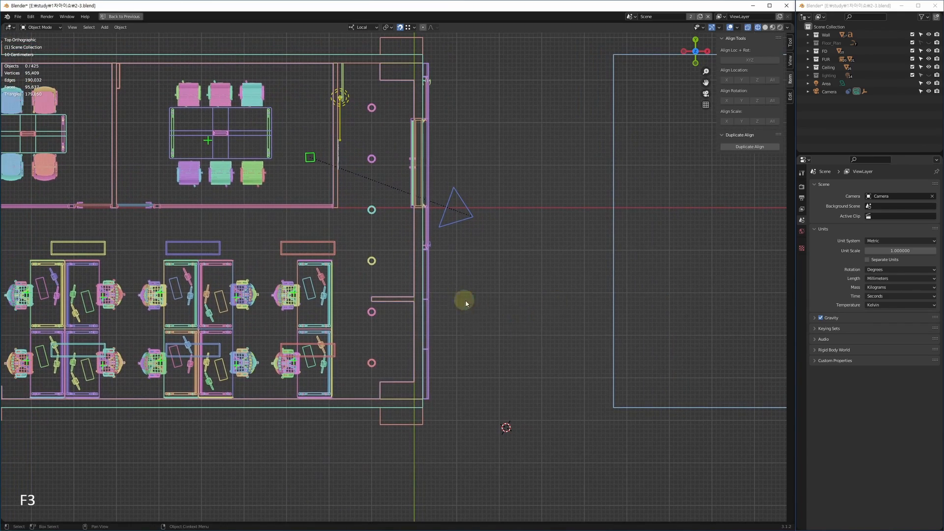
pyautogui.scroll(2, 349, 254)
pyautogui.press('F3')
# Step: Examine the positions of the rectangular and round light fixtures against the tiled office ceiling in the top view
pyautogui.moveTo(321, 237); pyautogui.dragTo(419, 236, button='middle')
pyautogui.scroll(8, 420, 238)
pyautogui.moveTo(442, 284); pyautogui.dragTo(570, 274, button='middle')
pyautogui.scroll(1, 372, 250)
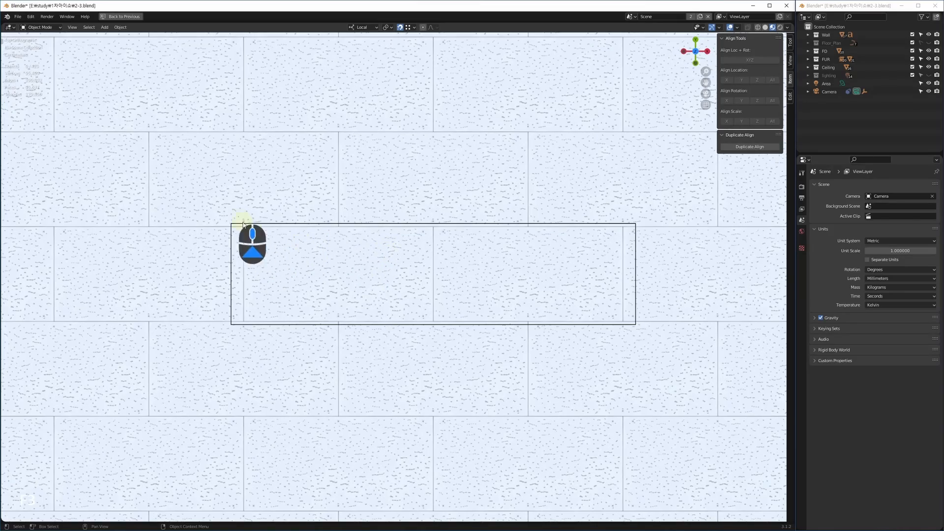
pyautogui.keyDown('shift'); pyautogui.moveTo(694, 260); pyautogui.dragTo(454, 265, button='middle'); pyautogui.keyUp('shift')
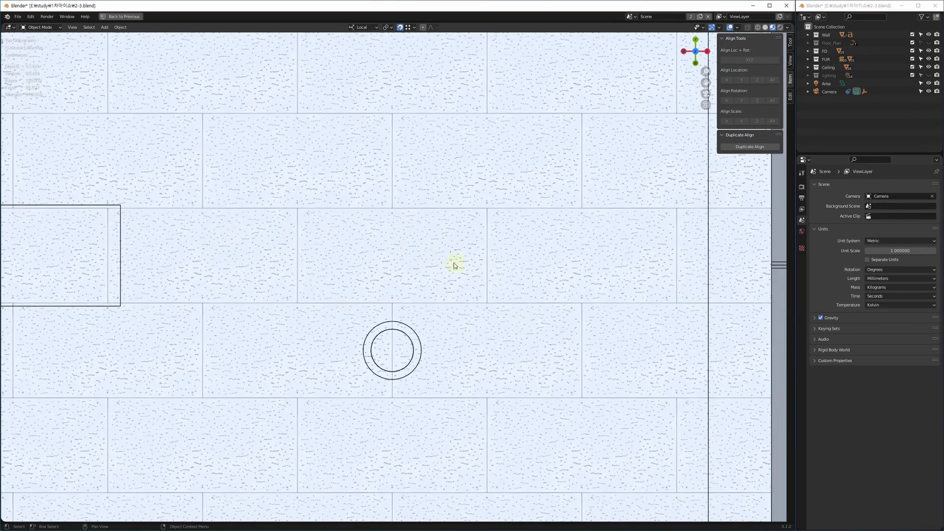
pyautogui.scroll(-3, 422, 335)
pyautogui.moveTo(399, 150); pyautogui.dragTo(387, 404, button='middle')
pyautogui.scroll(1, 364, 198)
pyautogui.scroll(-6, 347, 236)
pyautogui.moveTo(344, 314); pyautogui.dragTo(420, 242, button='middle')
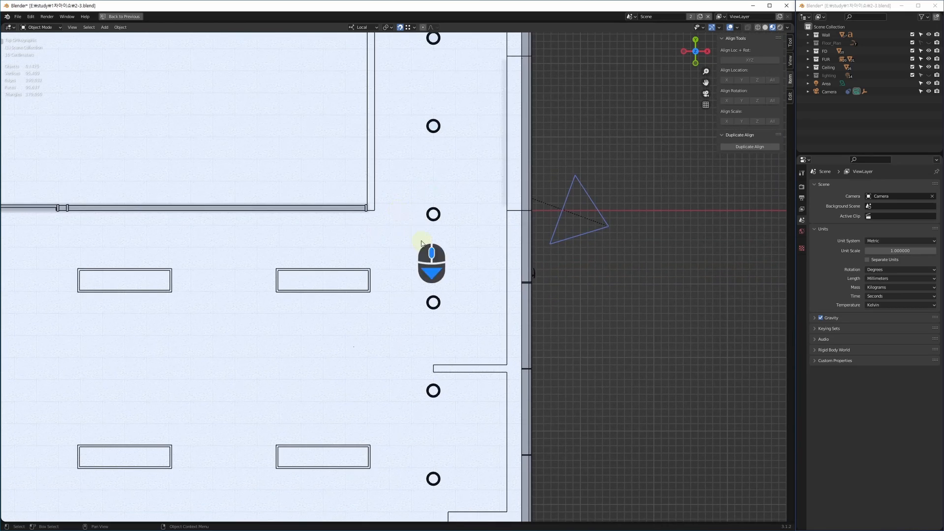
# Step: Delete the leftover object outside the office building and switch the top view of the whole office to wireframe display
pyautogui.moveTo(546, 279); pyautogui.dragTo(287, 260, button='middle')
pyautogui.scroll(-2, 327, 268)
pyautogui.click(555, 323)
pyautogui.press('Delete')
pyautogui.moveTo(399, 358); pyautogui.dragTo(634, 386, button='middle')
pyautogui.moveTo(241, 312); pyautogui.dragTo(359, 298, button='middle')
pyautogui.moveTo(619, 355); pyautogui.dragTo(496, 320, button='middle')
pyautogui.moveTo(503, 364); pyautogui.dragTo(492, 360, button='middle')
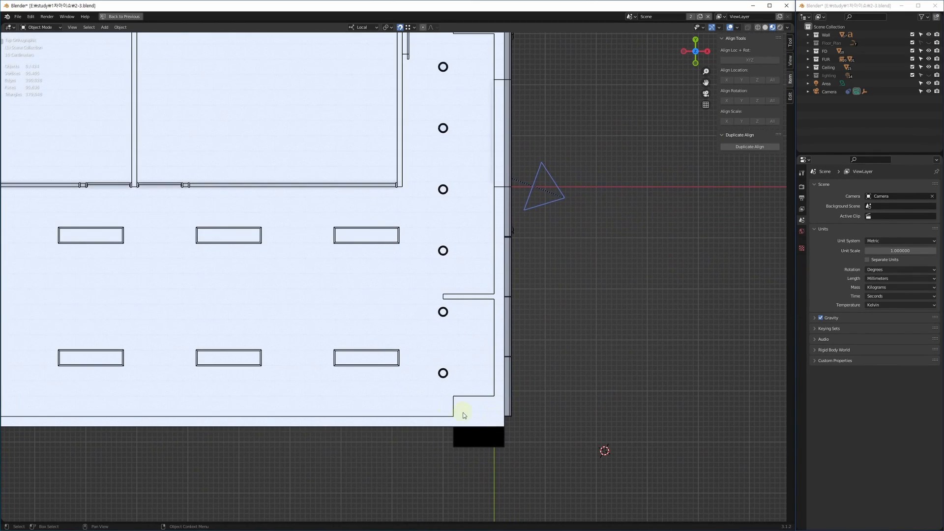
pyautogui.moveTo(412, 400); pyautogui.dragTo(474, 368, button='middle')
pyautogui.moveTo(560, 325); pyautogui.dragTo(551, 351, button='middle')
pyautogui.press('F3')
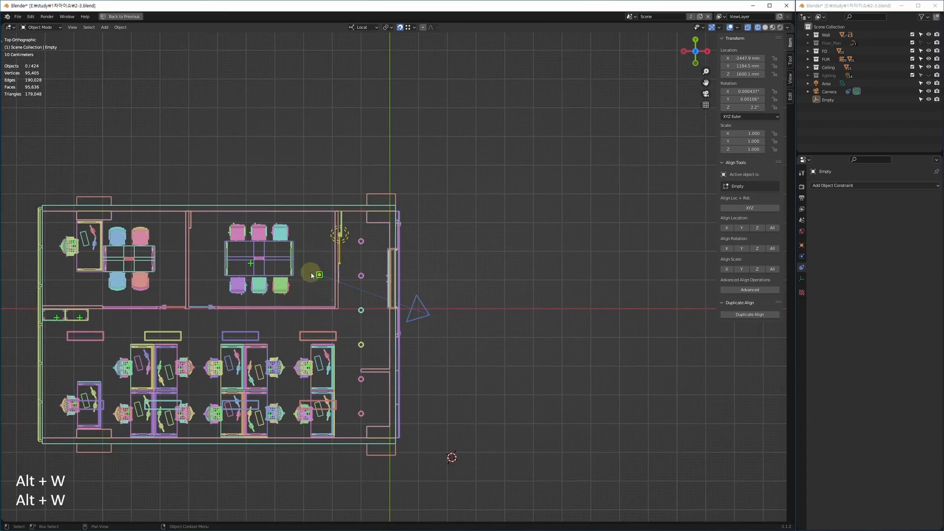
# Step: Try moving the existing camera's target empty to the meeting room's upper corner, undo the move, and inspect the camera's Track To constraint
pyautogui.scroll(4, 312, 270)
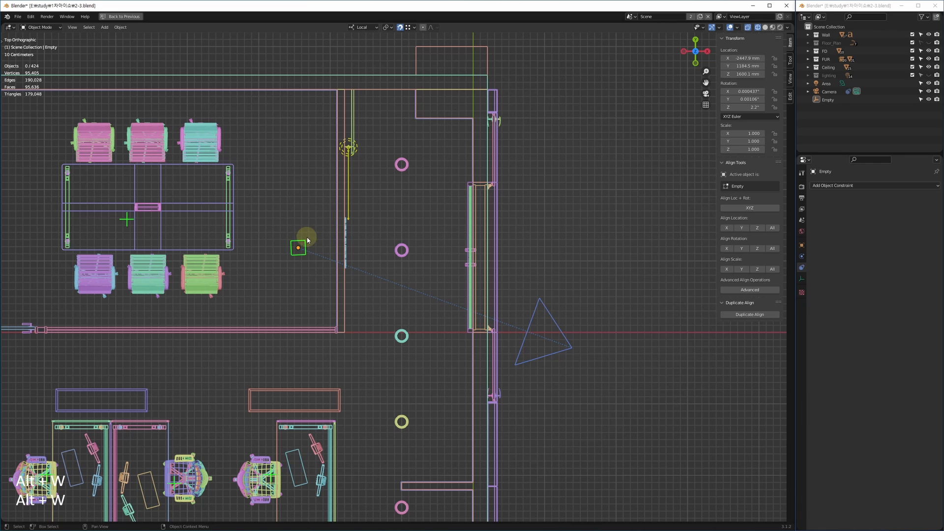
pyautogui.press('g')
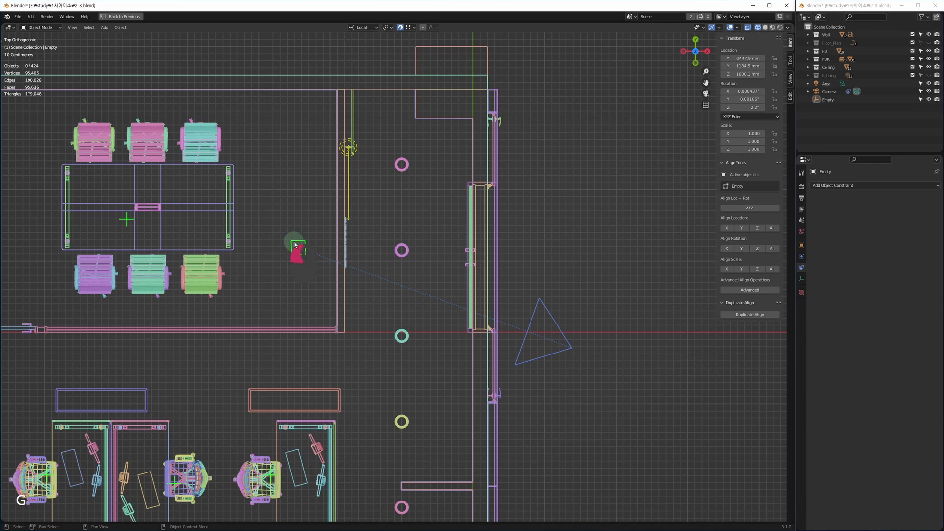
pyautogui.click(295, 244)
pyautogui.press('g')
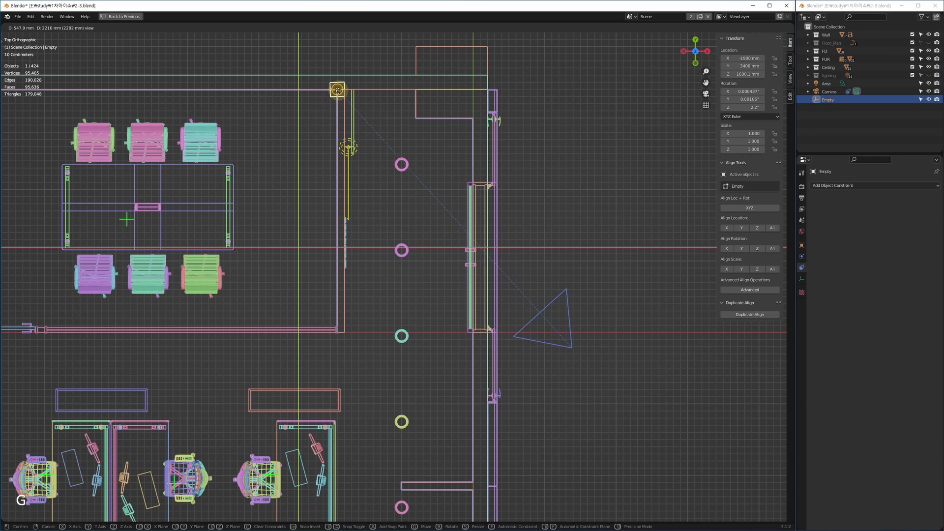
pyautogui.click(336, 92)
pyautogui.hotkey('ctrl', 'z')
pyautogui.keyDown('shift'); pyautogui.moveTo(364, 323); pyautogui.dragTo(298, 294, button='middle'); pyautogui.keyUp('shift')
pyautogui.click(497, 320)
# Step: Add a new camera and place it in the empty area outside the office at about X 6236 mm, Y -2298 mm
pyautogui.keyDown('shift'); pyautogui.moveTo(448, 390); pyautogui.dragTo(443, 246, button='middle'); pyautogui.keyUp('shift')
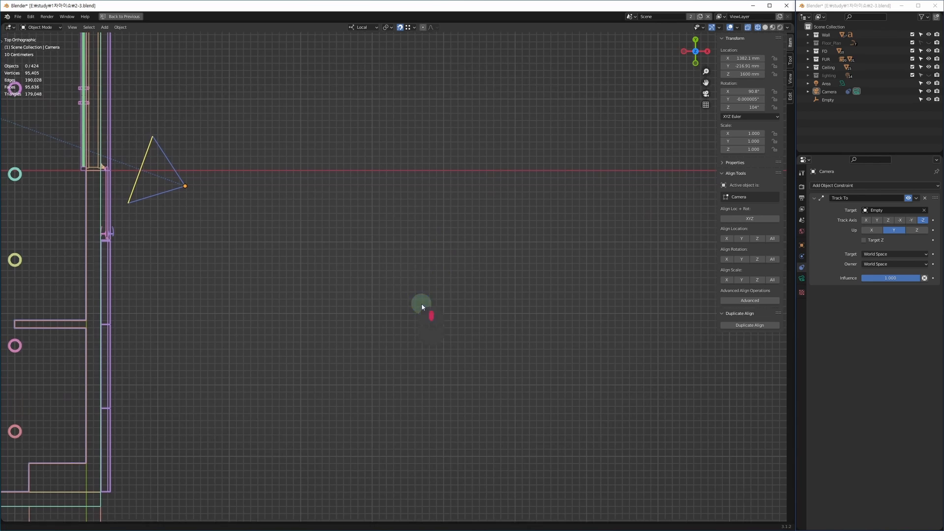
pyautogui.keyDown('shift'); pyautogui.moveTo(421, 305); pyautogui.dragTo(511, 262, button='middle'); pyautogui.keyUp('shift')
pyautogui.hotkey('shift', 'a')
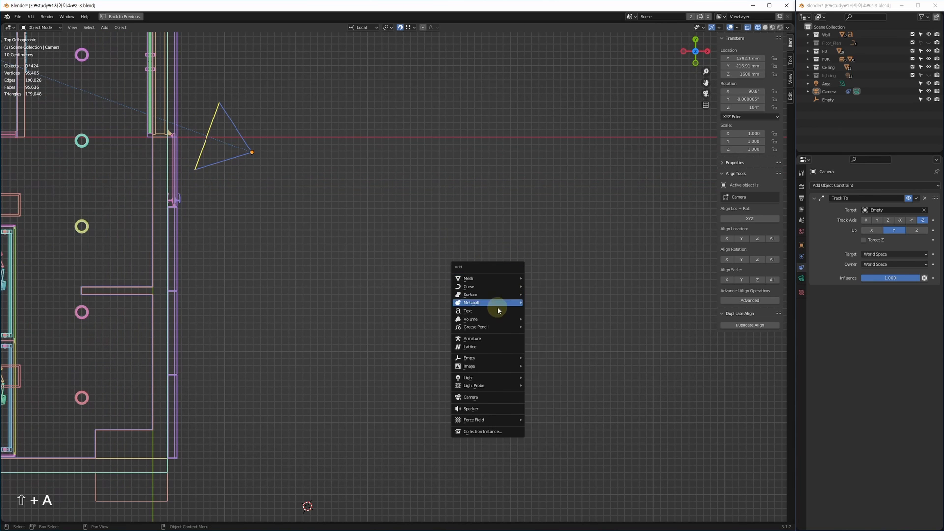
pyautogui.click(493, 403)
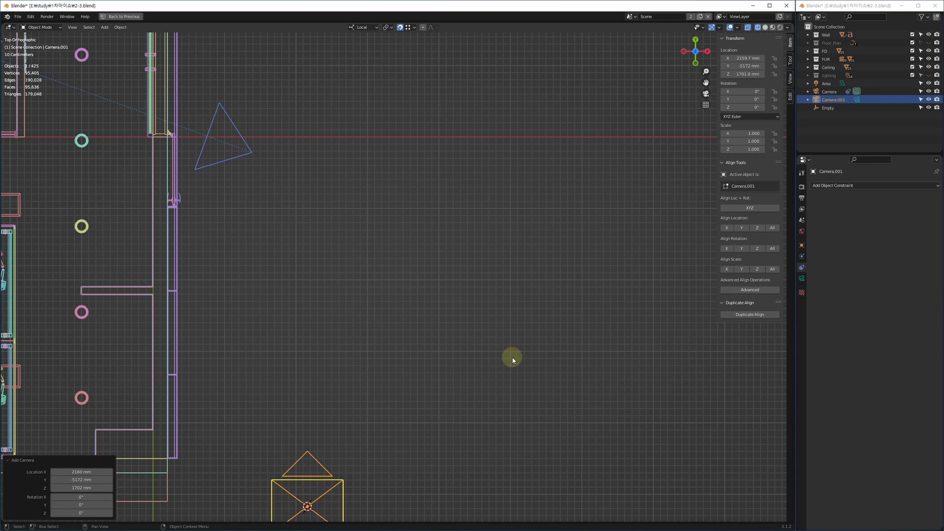
pyautogui.keyDown('shift'); pyautogui.moveTo(365, 509); pyautogui.dragTo(379, 373, button='middle'); pyautogui.keyUp('shift')
pyautogui.press('g')
pyautogui.click(630, 186)
pyautogui.moveTo(481, 300); pyautogui.dragTo(406, 412, button='middle')
pyautogui.moveTo(391, 348); pyautogui.dragTo(465, 315, button='middle')
pyautogui.click(406, 371)
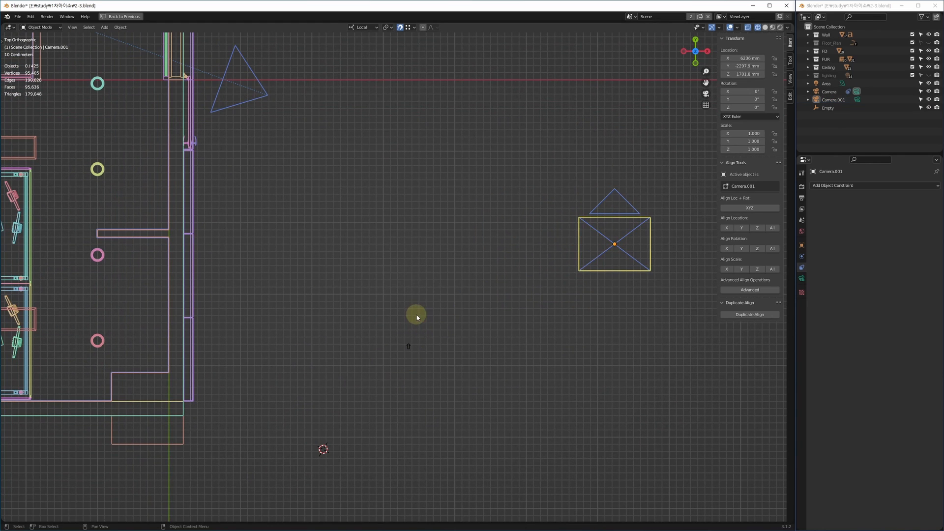
# Step: Add a cube-shaped empty and move it between the office and the new camera, at about X 3764 mm, Y -2117 mm
pyautogui.hotkey('shift', 'a')
pyautogui.hotkey('shift', 'a')
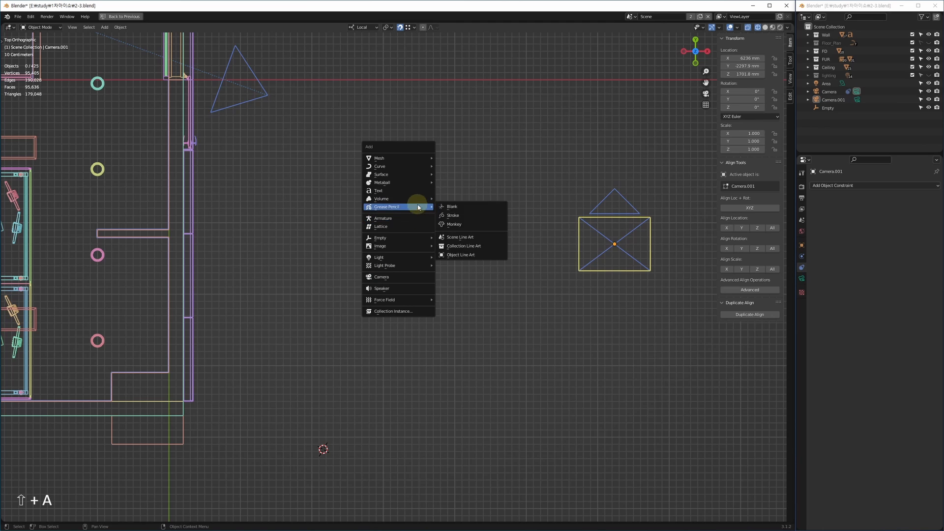
pyautogui.moveTo(420, 241)
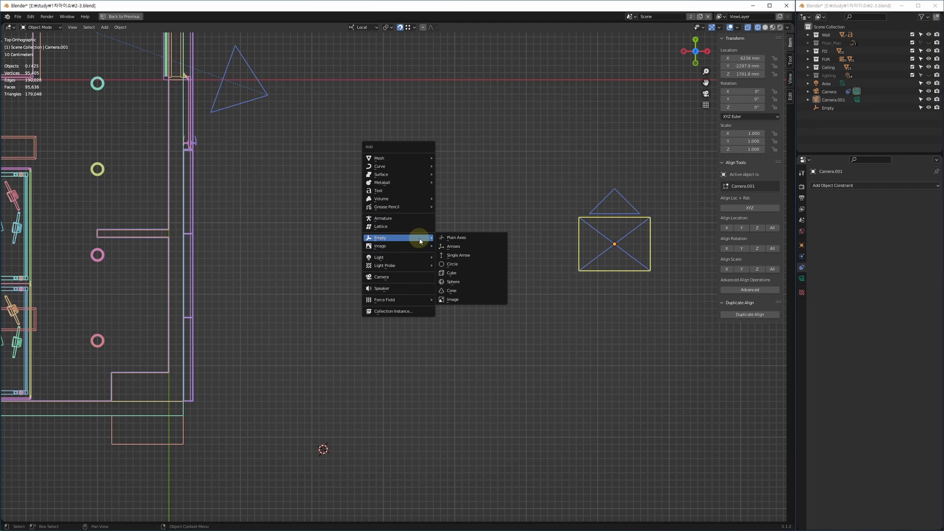
pyautogui.click(467, 279)
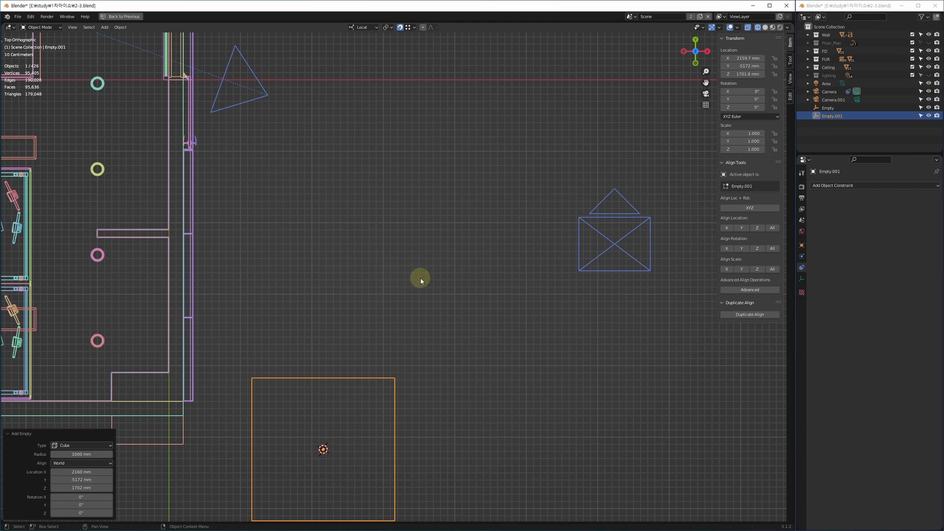
pyautogui.keyDown('shift'); pyautogui.moveTo(359, 362); pyautogui.dragTo(348, 382, button='middle'); pyautogui.keyUp('shift')
pyautogui.press('g')
pyautogui.click(442, 227)
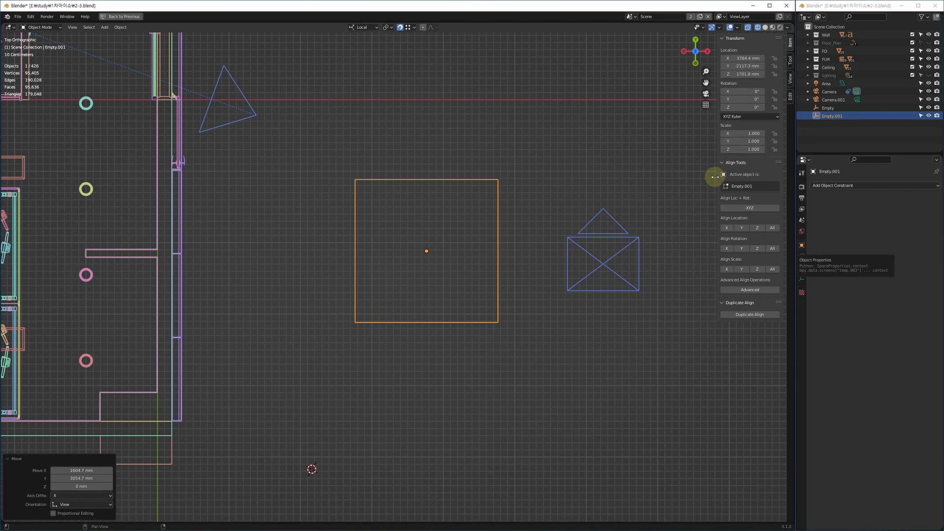
pyautogui.keyDown('shift'); pyautogui.moveTo(462, 245); pyautogui.dragTo(463, 243, button='middle'); pyautogui.keyUp('shift')
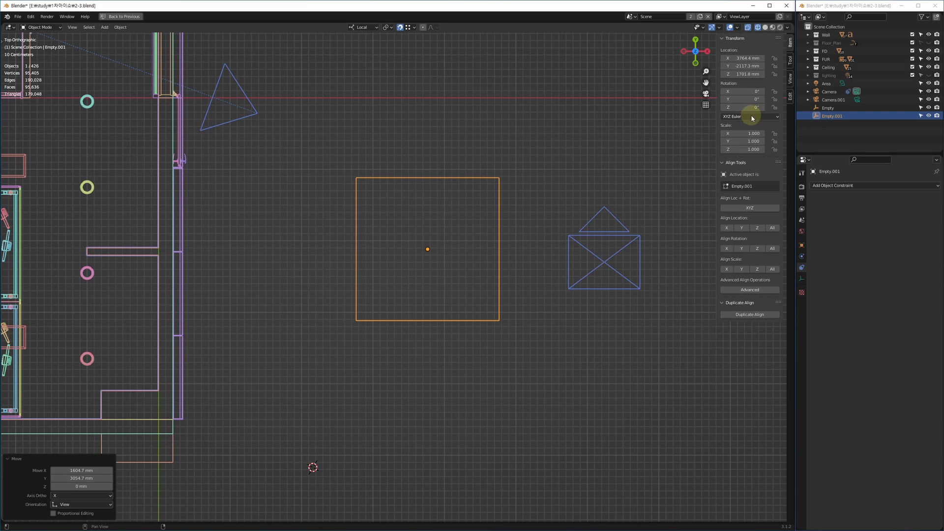
# Step: Set the cube empty's scale to 0.1 on X, Y and Z and clear the selection
pyautogui.click(750, 134)
pyautogui.write('0.1')
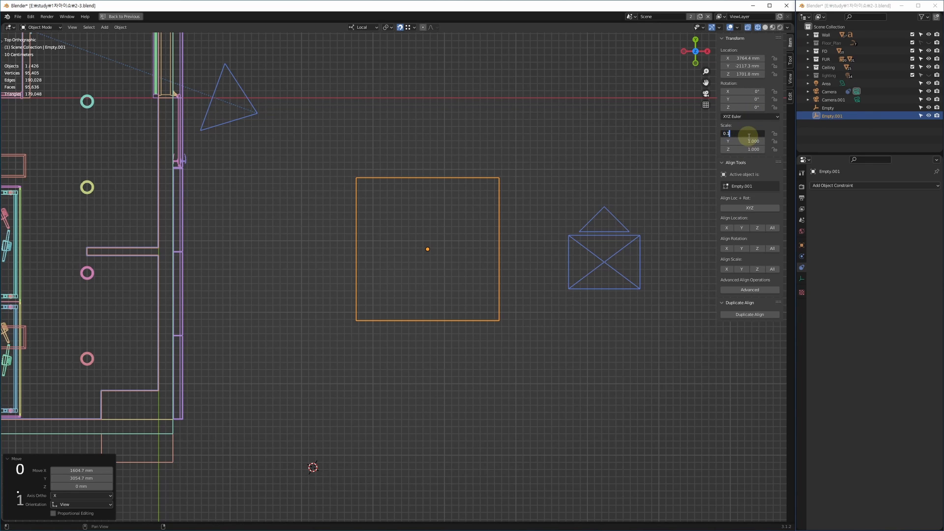
pyautogui.press('Tab')
pyautogui.write('0.1')
pyautogui.press('Tab')
pyautogui.write('0.1')
pyautogui.press('Return')
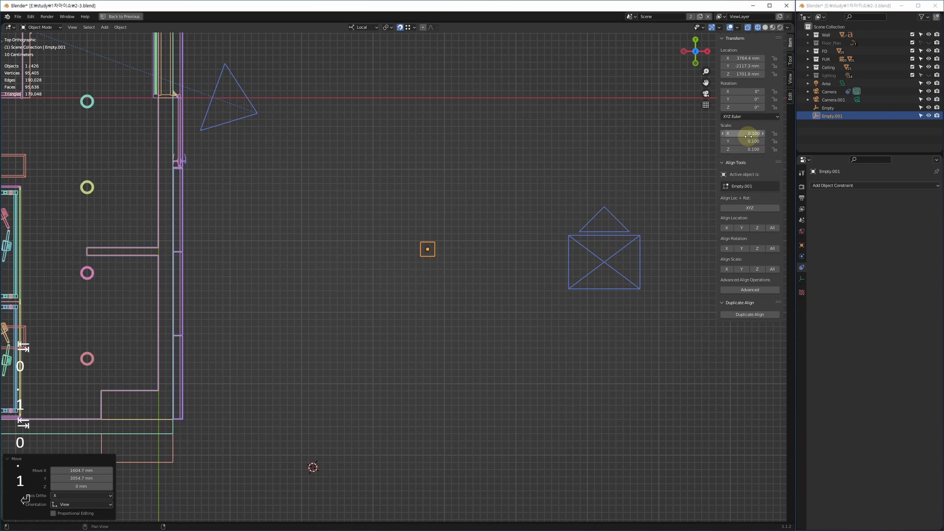
pyautogui.moveTo(471, 268); pyautogui.dragTo(425, 274, button='middle')
pyautogui.hotkey('ctrl', 'a')
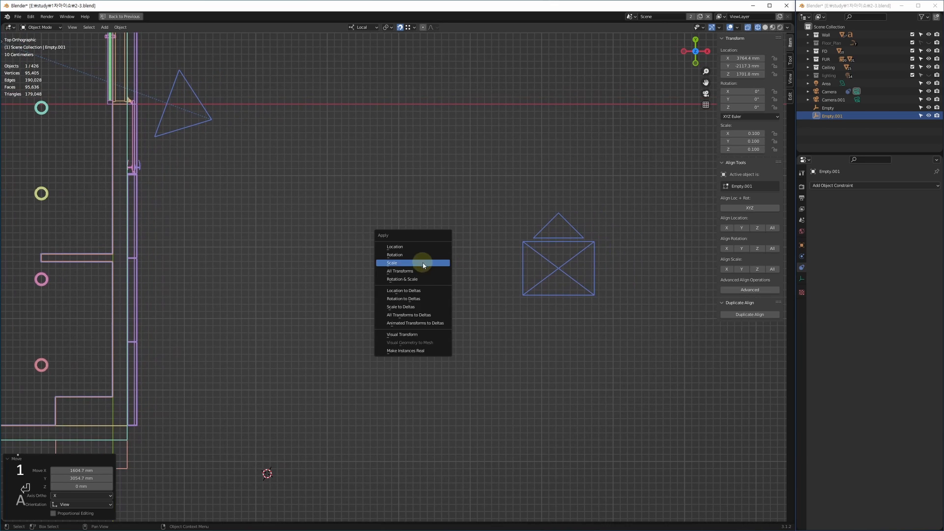
pyautogui.click(322, 319)
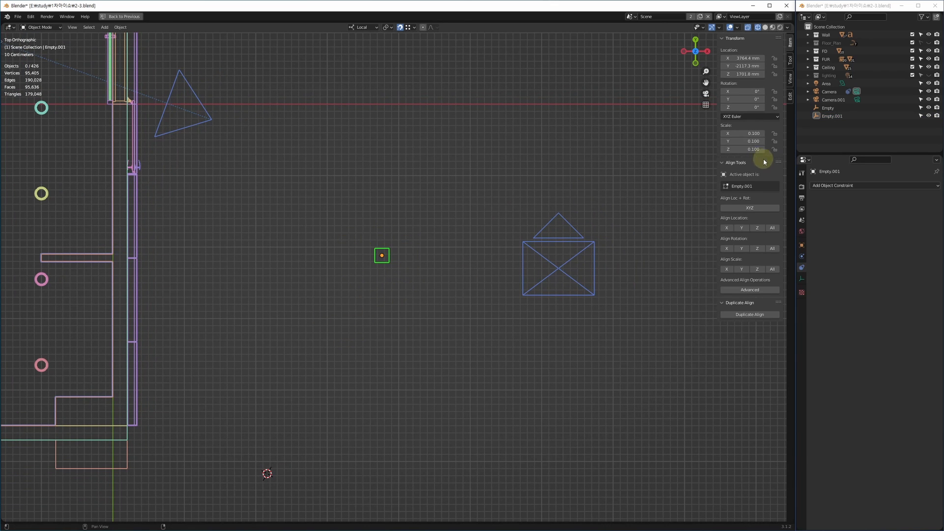
# Step: Add another cube-shaped empty at the 3D cursor with a radius of 100 mm
pyautogui.hotkey('shift', 'a')
pyautogui.moveTo(387, 307)
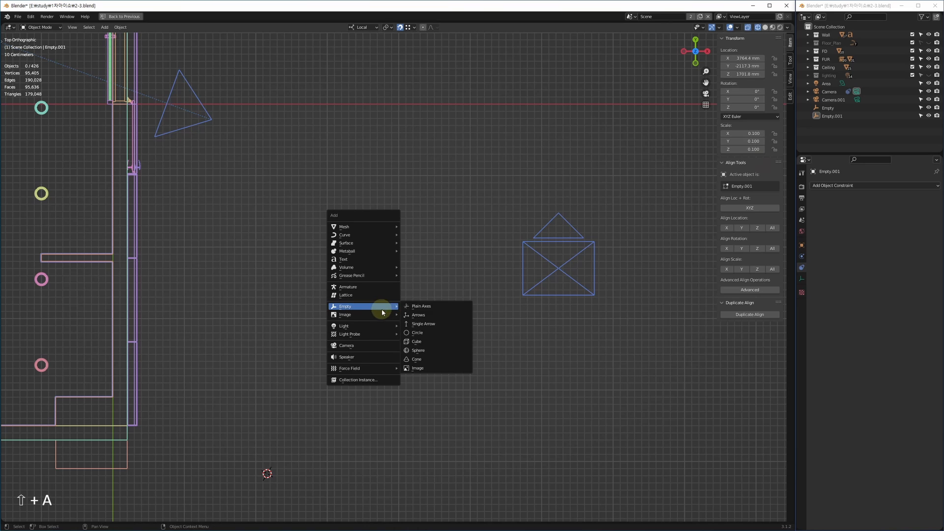
pyautogui.click(424, 340)
pyautogui.click(91, 454)
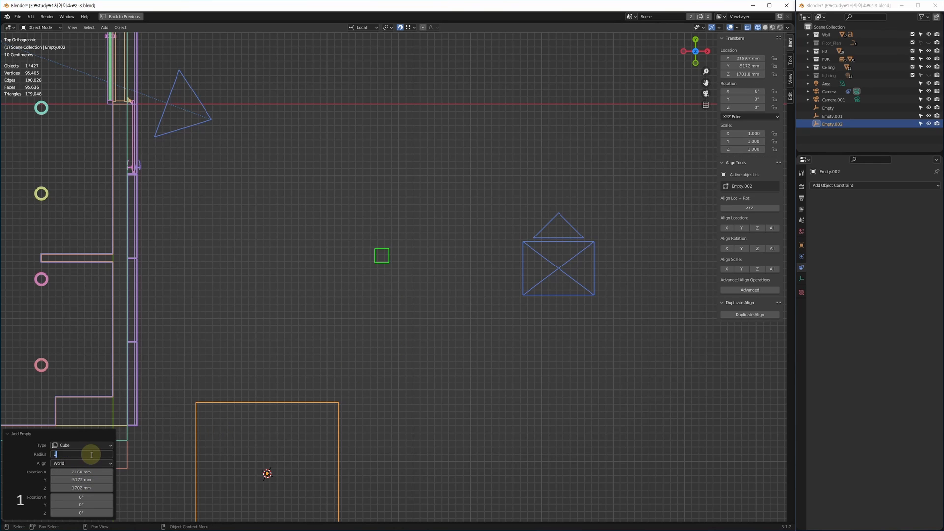
pyautogui.write('100')
pyautogui.press('Return')
# Step: Move the new 100 mm cube empty just above the scaled-down one and delete the scaled-down empty
pyautogui.keyDown('shift'); pyautogui.moveTo(439, 312); pyautogui.dragTo(448, 307, button='middle'); pyautogui.keyUp('shift')
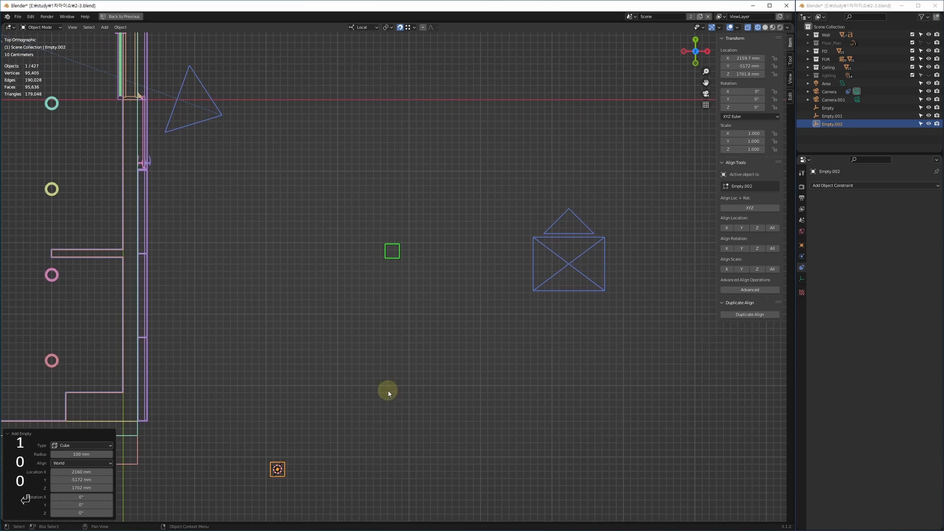
pyautogui.press('g')
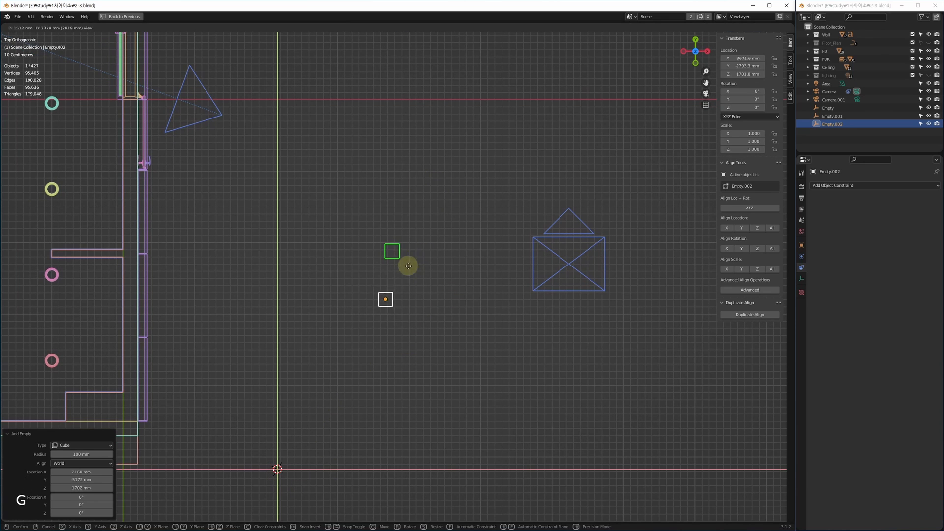
pyautogui.click(411, 163)
pyautogui.click(400, 257)
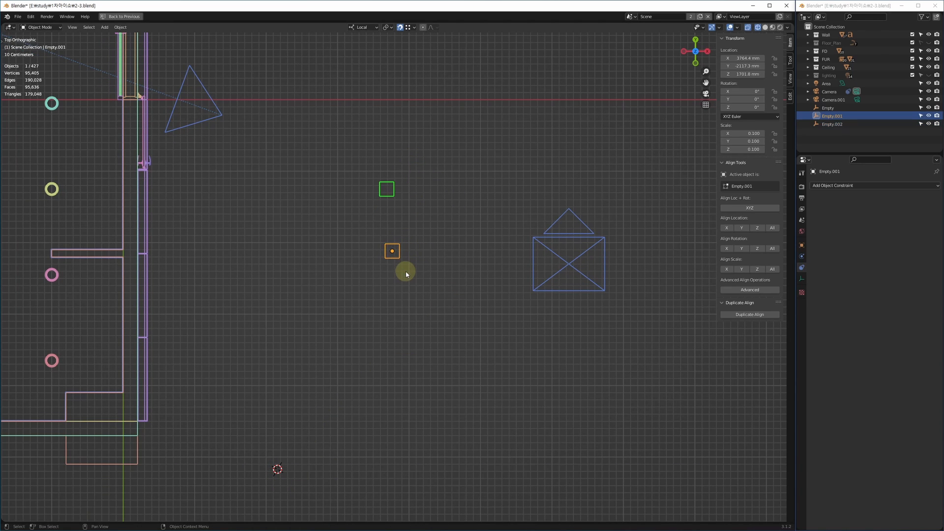
pyautogui.press('Delete')
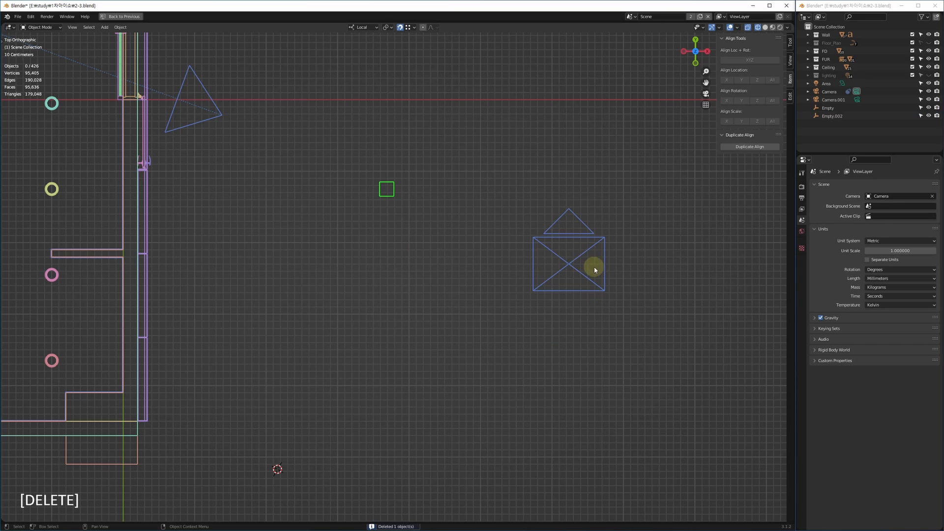
# Step: Select the new camera and add a Track To object constraint to it
pyautogui.click(567, 267)
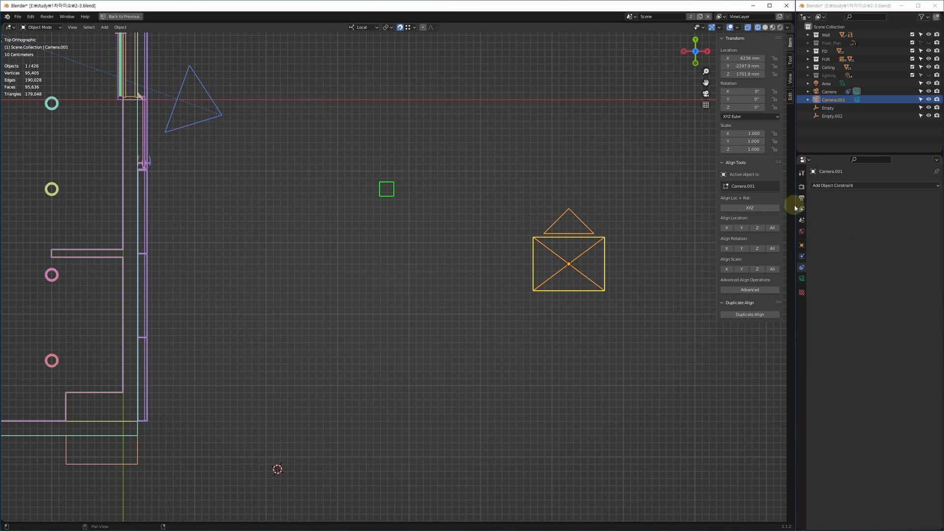
pyautogui.click(803, 256)
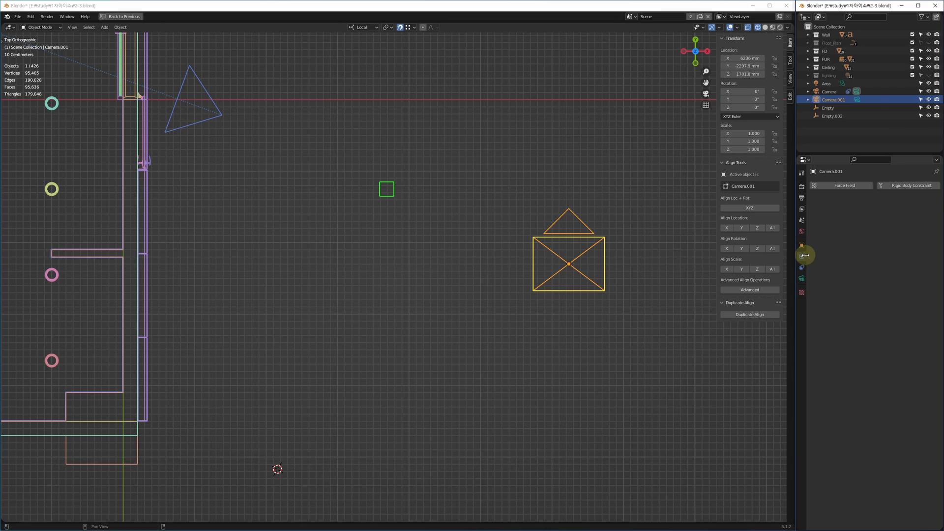
pyautogui.click(803, 245)
pyautogui.click(803, 268)
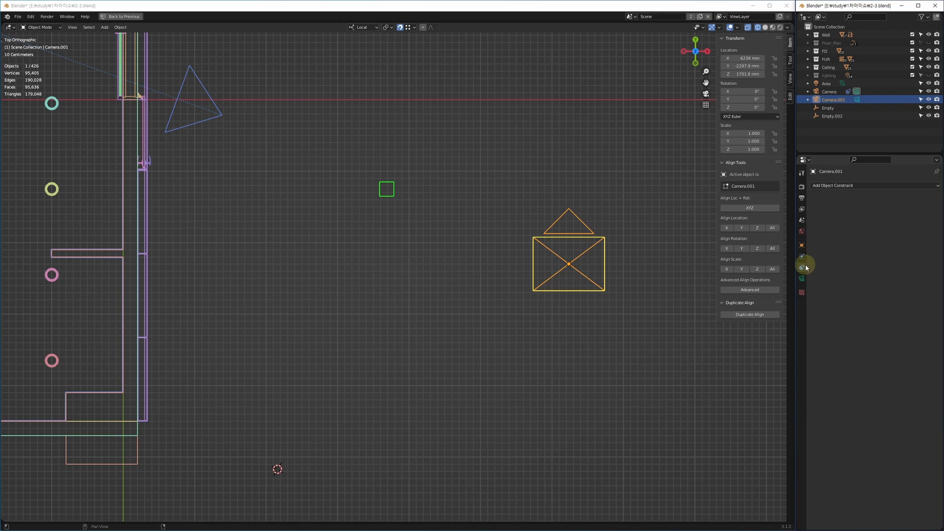
pyautogui.click(844, 189)
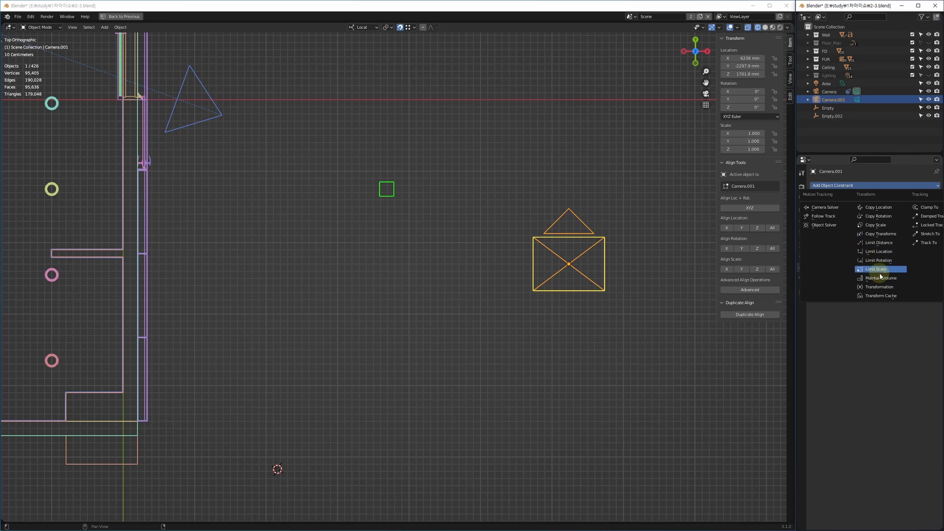
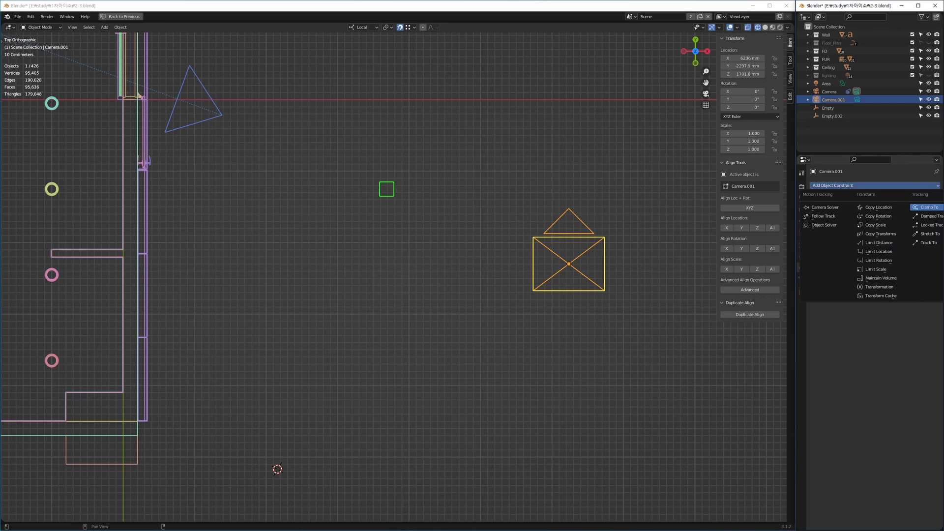
pyautogui.click(929, 243)
# Step: Set the remaining 100 mm cube empty as the target of the new camera's Track To constraint
pyautogui.scroll(-4, 565, 289)
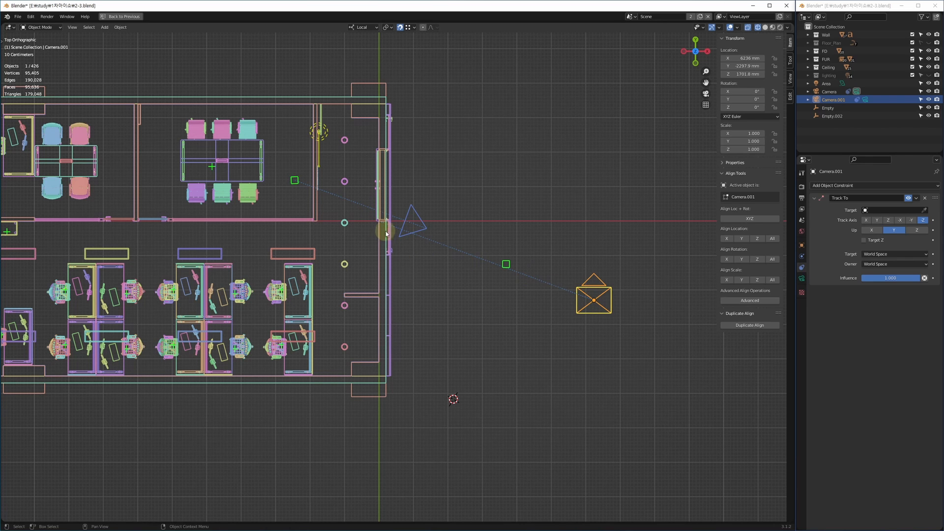
pyautogui.scroll(1, 559, 258)
pyautogui.keyDown('shift'); pyautogui.moveTo(559, 258); pyautogui.dragTo(459, 262, button='middle'); pyautogui.keyUp('shift')
pyautogui.scroll(4, 459, 261)
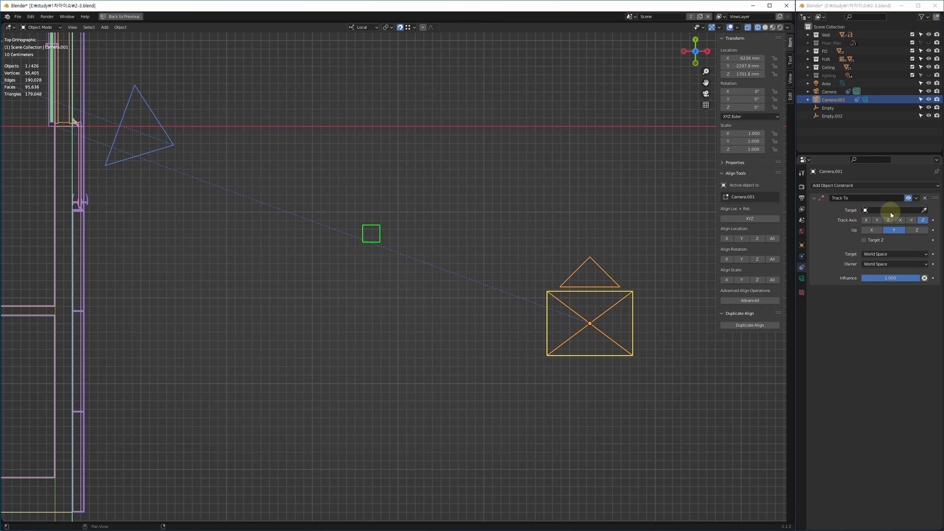
pyautogui.click(925, 210)
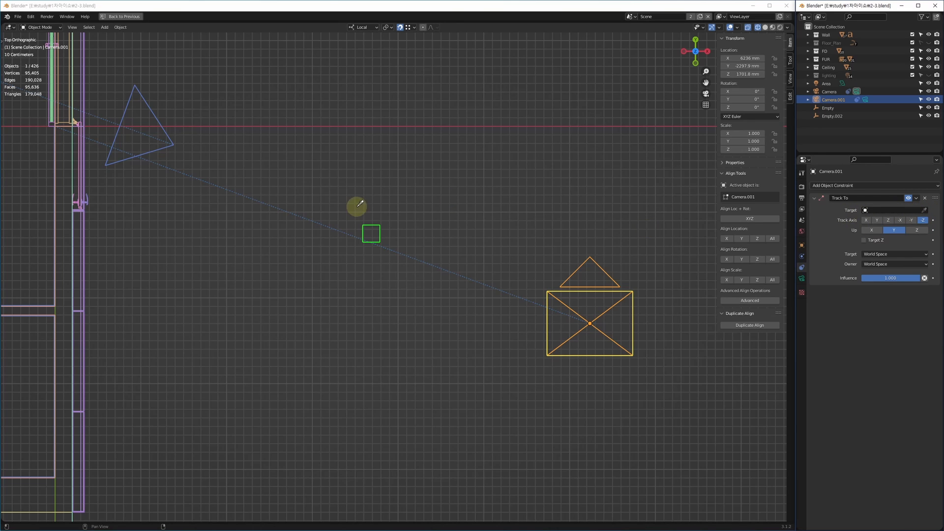
pyautogui.click(384, 223)
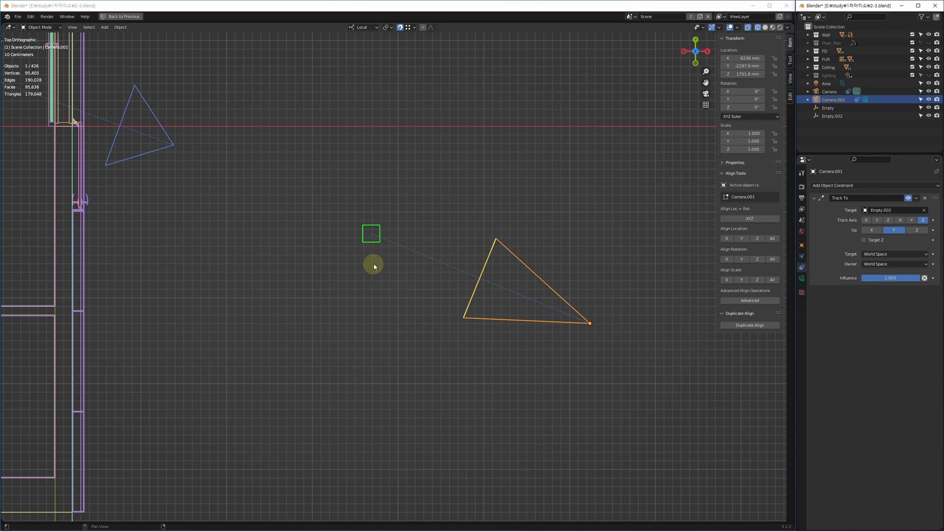
# Step: Move the new camera's target empty to about X 3162 mm, Y -829 mm to test the tracking
pyautogui.click(380, 228)
pyautogui.keyDown('shift'); pyautogui.moveTo(379, 228); pyautogui.dragTo(352, 253, button='middle'); pyautogui.keyUp('shift')
pyautogui.press('g')
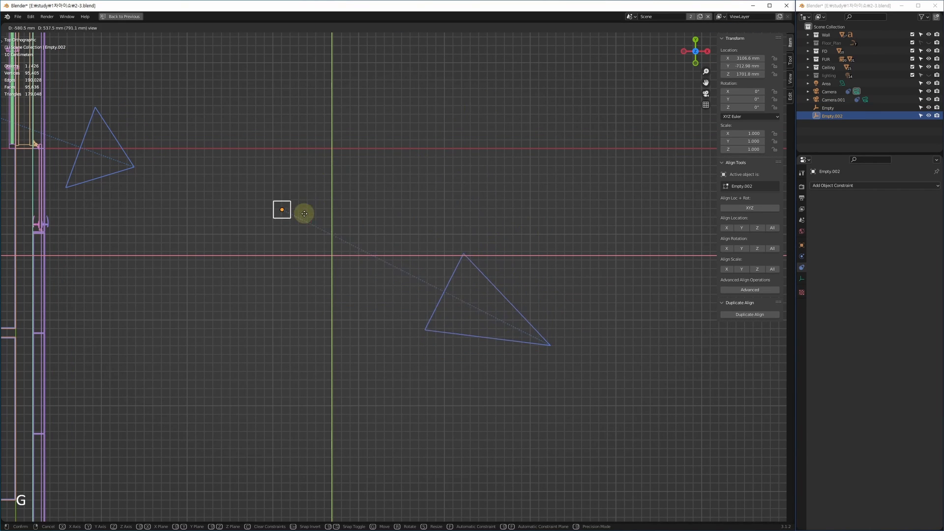
pyautogui.click(307, 220)
# Step: Delete the new demonstration camera together with its target empty
pyautogui.moveTo(461, 358); pyautogui.dragTo(435, 345, button='middle')
pyautogui.moveTo(577, 356); pyautogui.dragTo(252, 176)
pyautogui.keyDown('shift'); pyautogui.moveTo(418, 294); pyautogui.dragTo(401, 299, button='middle'); pyautogui.keyUp('shift')
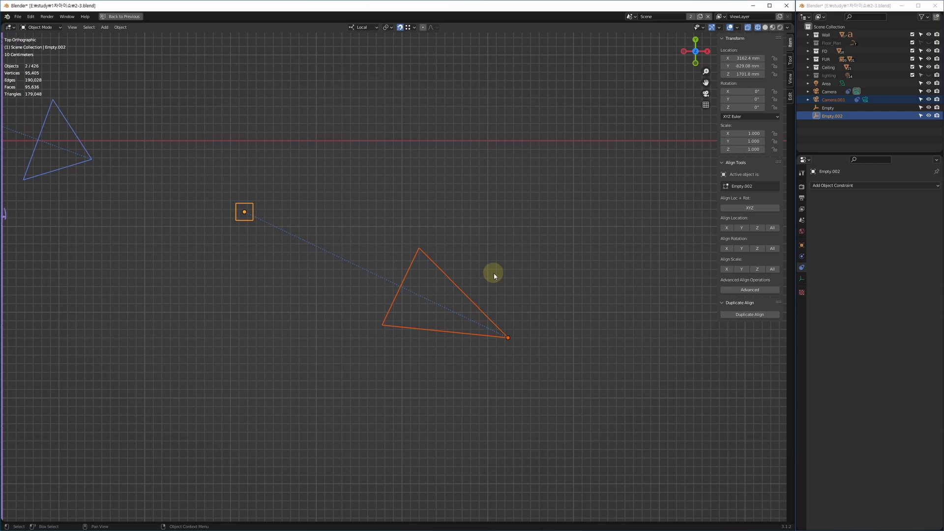
pyautogui.press('Delete')
pyautogui.hotkey('ctrl', 'z')
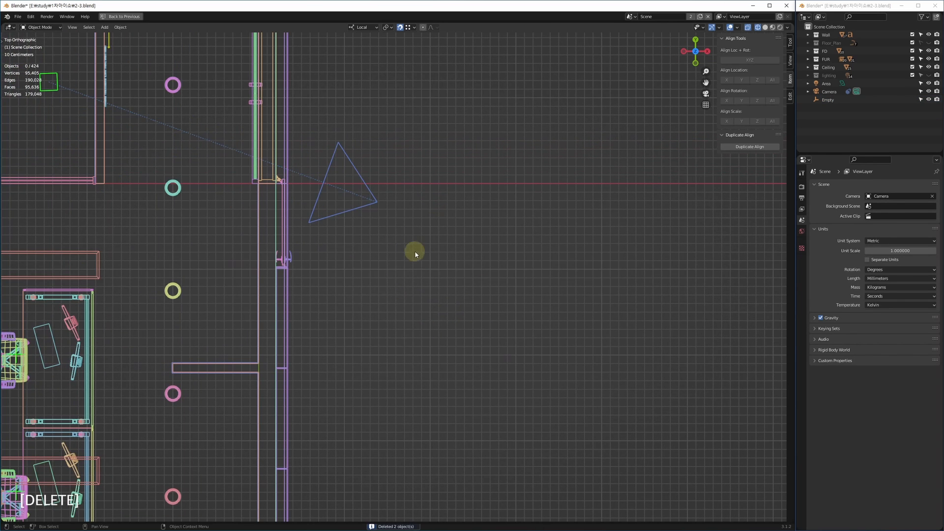
pyautogui.keyDown('shift'); pyautogui.moveTo(515, 185); pyautogui.dragTo(405, 180, button='middle'); pyautogui.keyUp('shift')
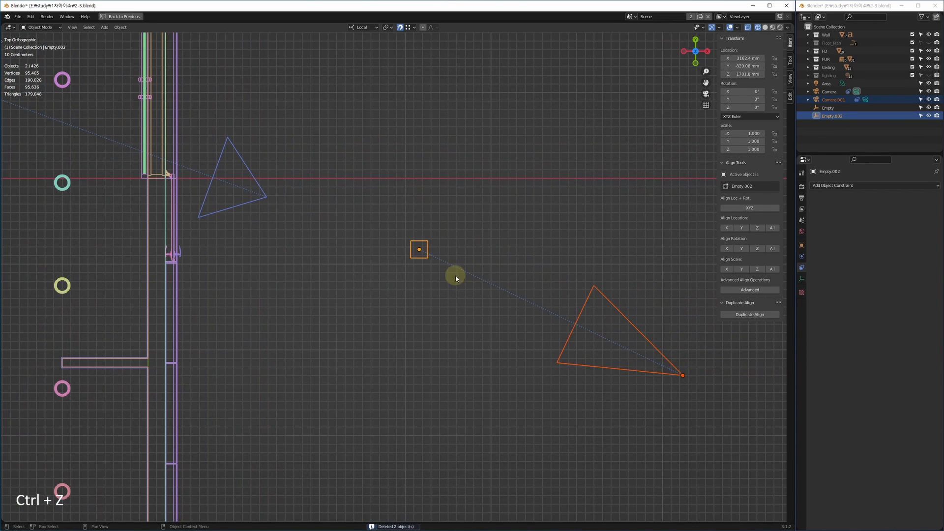
pyautogui.press('Delete')
# Step: Select the remaining office camera and look through it to examine its framing of the interior
pyautogui.click(247, 202)
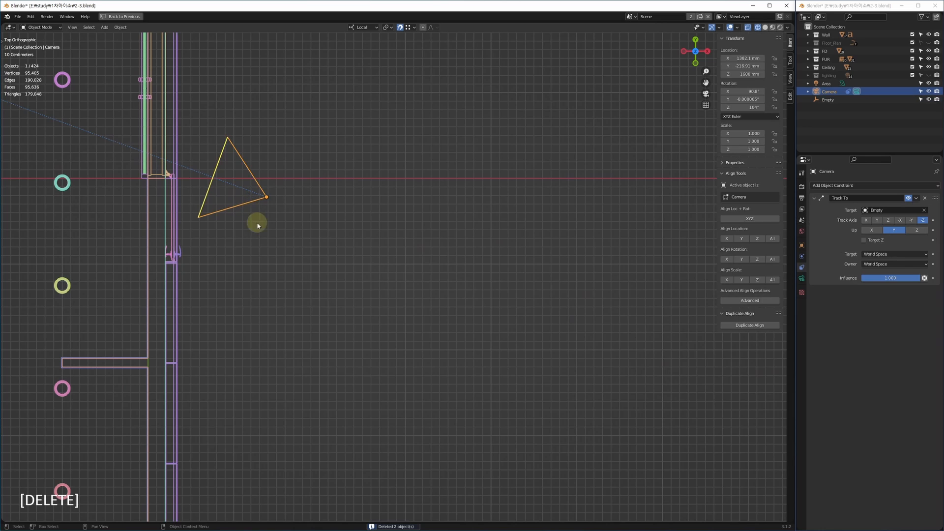
pyautogui.hotkey('alt', 'w')
pyautogui.press('z')
pyautogui.press('KP_0')
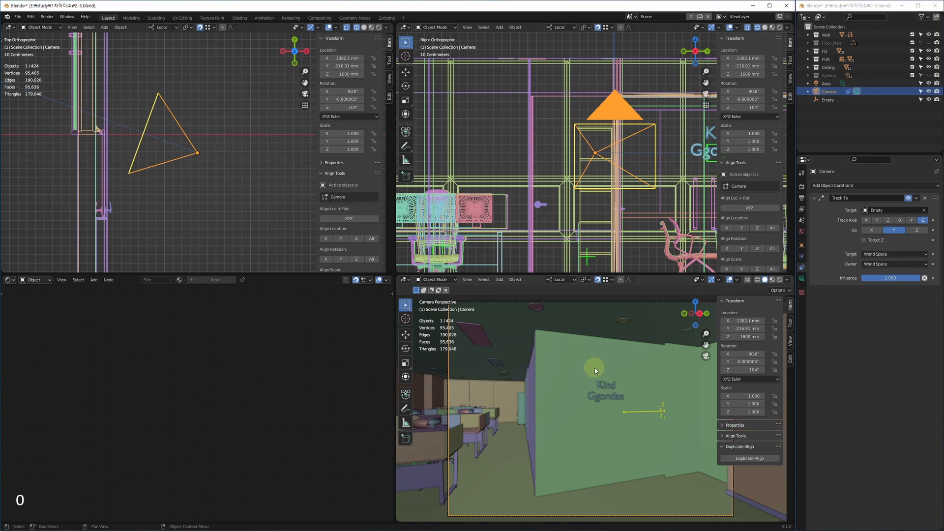
pyautogui.scroll(-4, 566, 404)
pyautogui.scroll(-4, 247, 196)
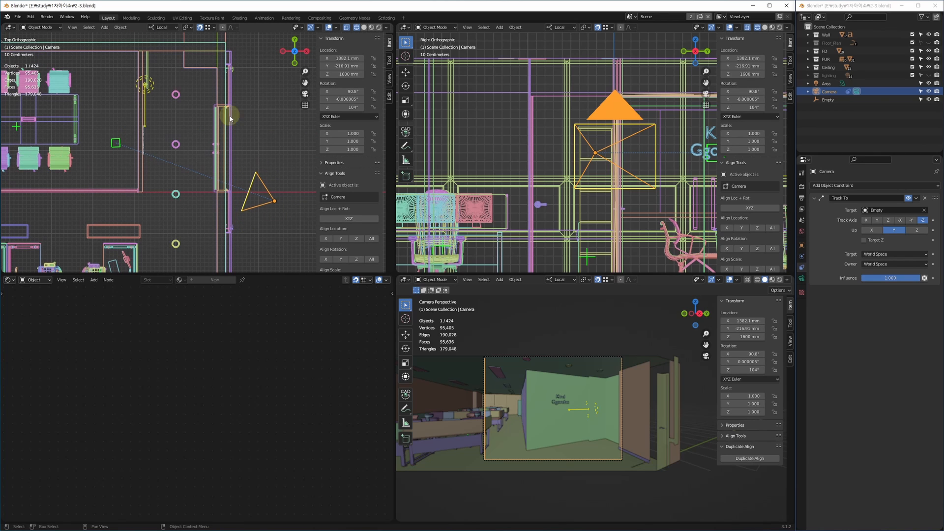
pyautogui.scroll(3, 558, 422)
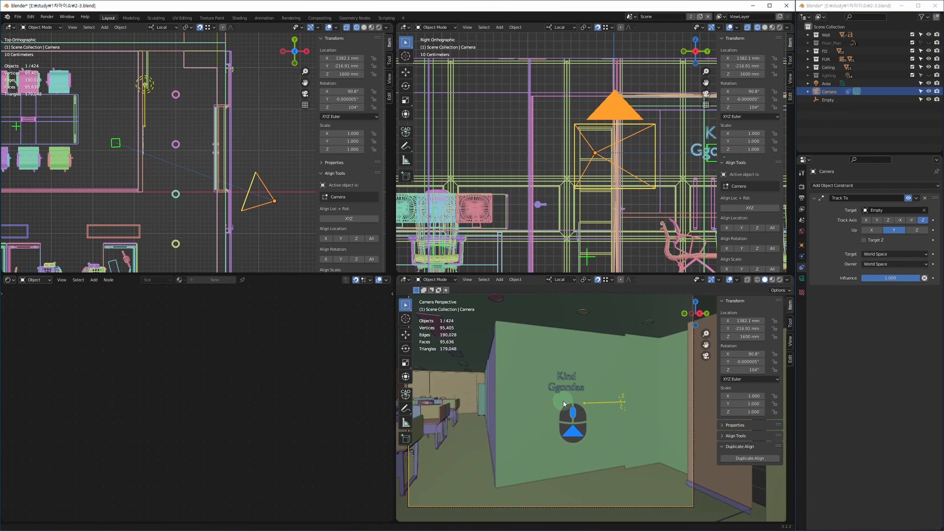
# Step: Open the office camera's lens settings and examine the upper corner of its frame beside the brown wall up close
pyautogui.click(270, 234)
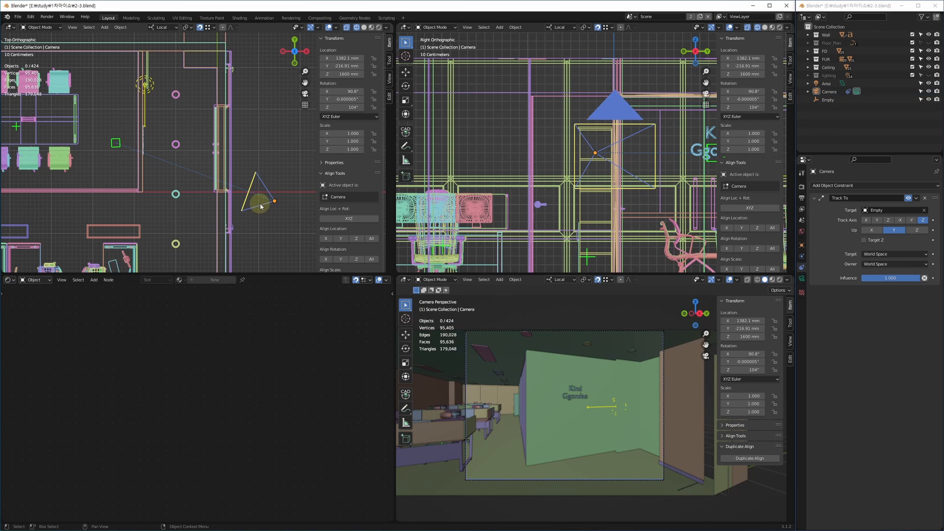
pyautogui.click(258, 203)
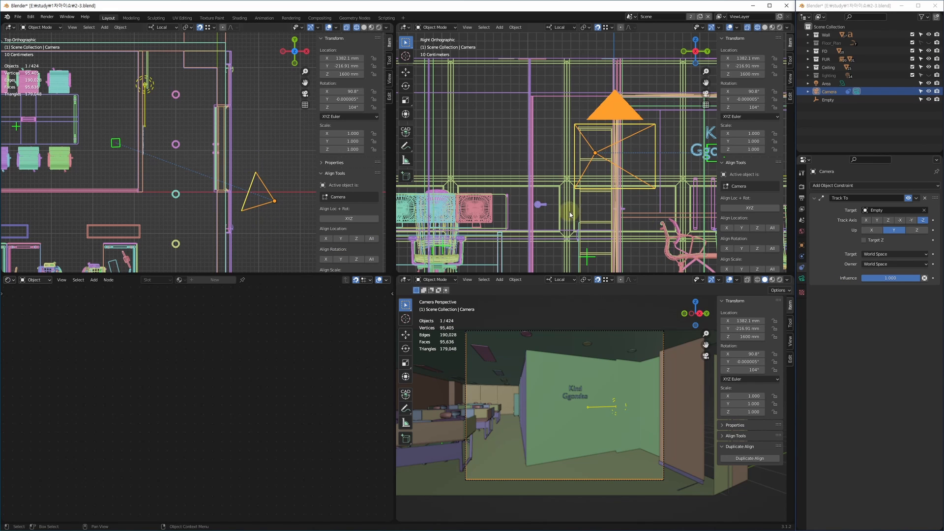
pyautogui.click(803, 280)
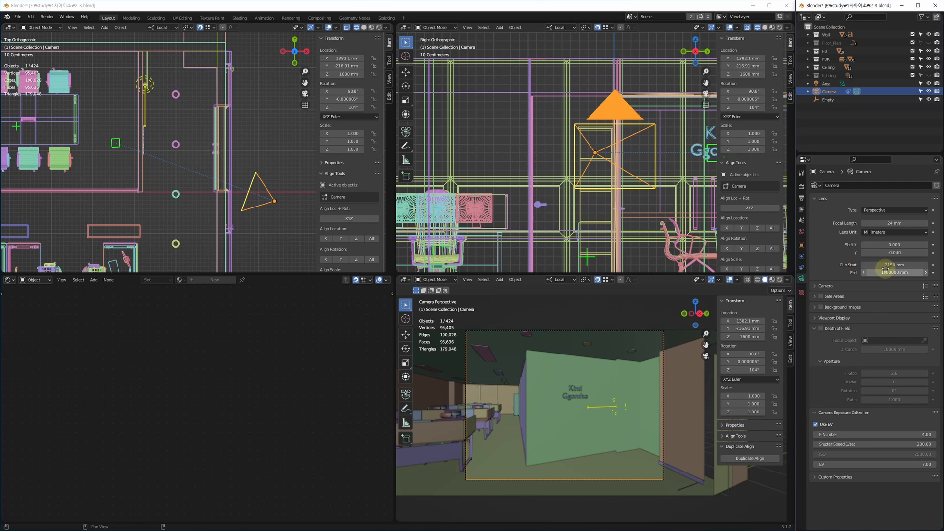
pyautogui.moveTo(501, 383); pyautogui.dragTo(510, 387, button='middle')
pyautogui.scroll(6, 578, 344)
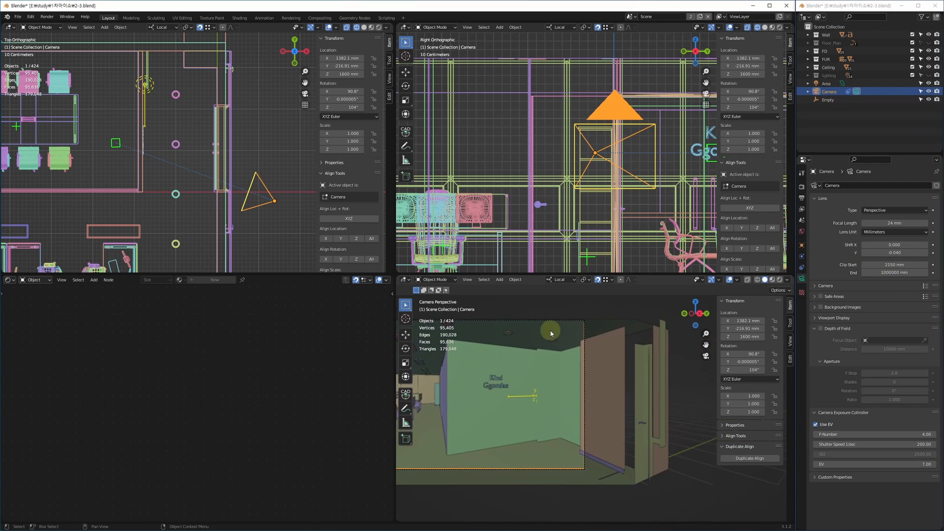
pyautogui.hotkey('alt', 'w')
pyautogui.moveTo(503, 253); pyautogui.dragTo(565, 409, button='middle')
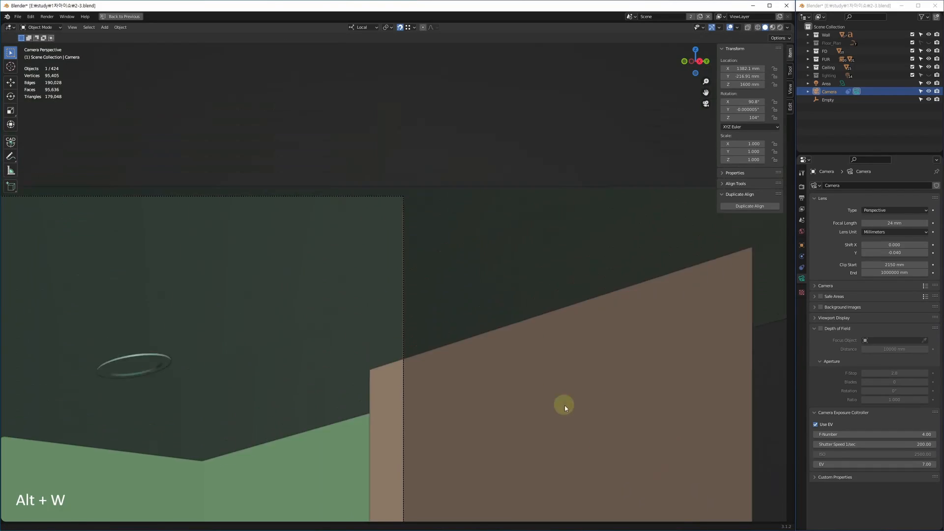
pyautogui.scroll(-1, 515, 340)
pyautogui.scroll(5, 418, 231)
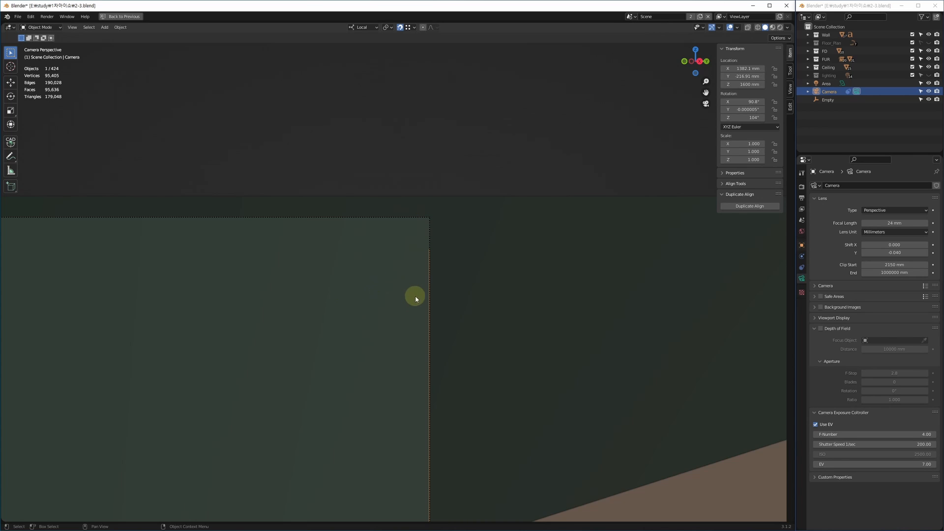
pyautogui.scroll(-1, 416, 295)
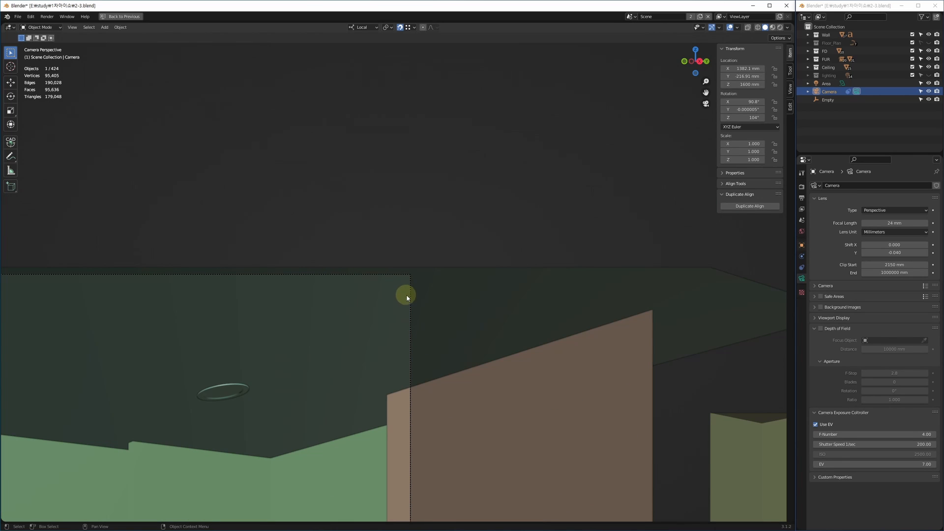
# Step: Try a clip start of 2650 mm on the office camera to cut away more of the foreground
pyautogui.moveTo(910, 266); pyautogui.dragTo(908, 268)
pyautogui.keyDown('shift'); pyautogui.moveTo(596, 298); pyautogui.dragTo(536, 300, button='middle'); pyautogui.keyUp('shift')
pyautogui.scroll(-5, 536, 299)
pyautogui.scroll(3, 578, 302)
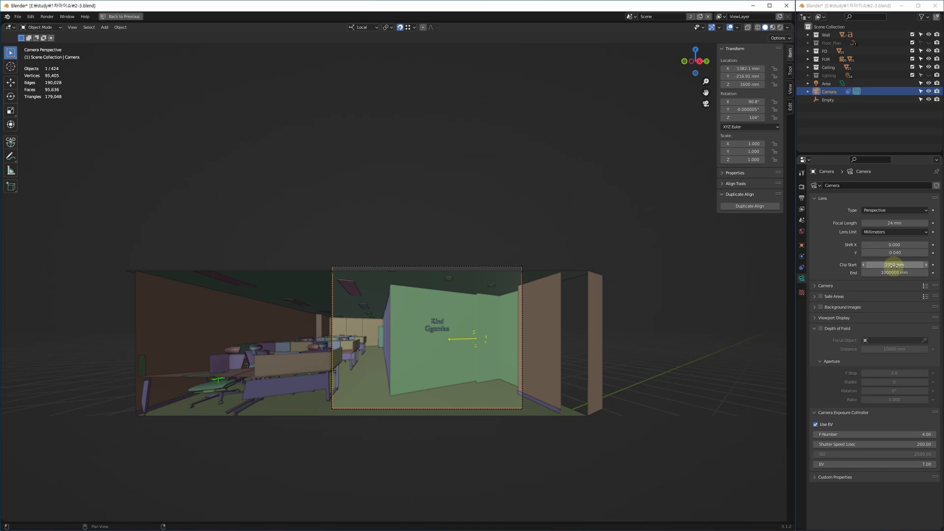
pyautogui.moveTo(894, 266)
pyautogui.mouseDown()
pyautogui.moveTo(895, 283)
pyautogui.moveTo(898, 268)
pyautogui.mouseUp()
# Step: Set the office camera's clip start to 2150 mm
pyautogui.click(894, 265)
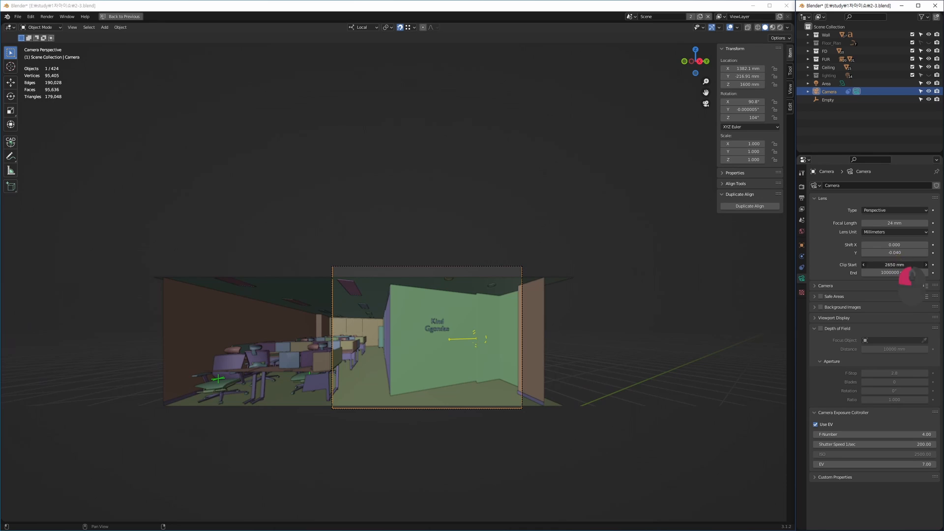
pyautogui.write('215')
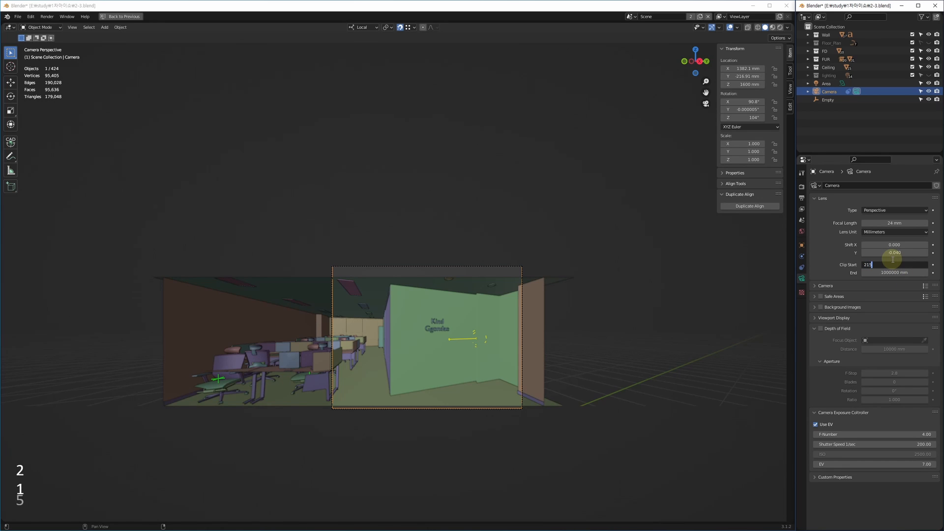
pyautogui.write('0')
pyautogui.press('Return')
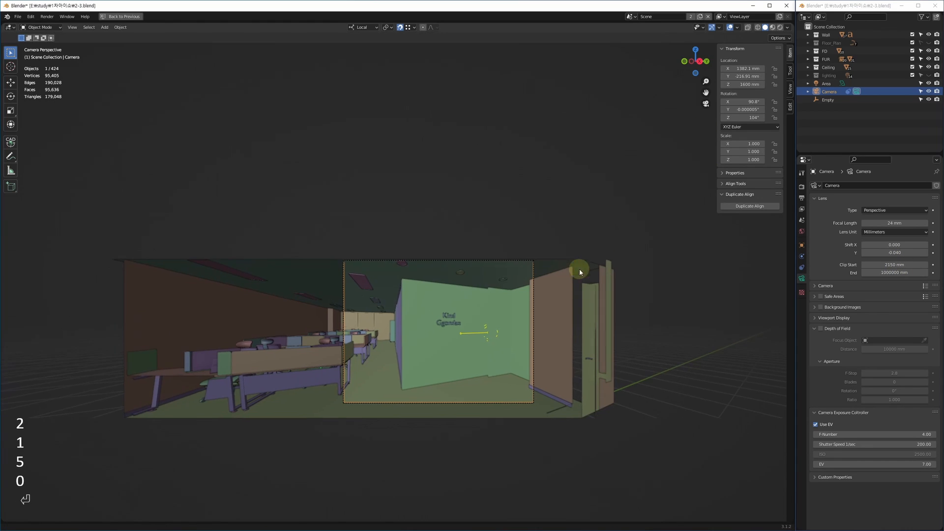
# Step: Set the office camera's clip end to 50000 mm
pyautogui.press('w')
pyautogui.scroll(2, 280, 202)
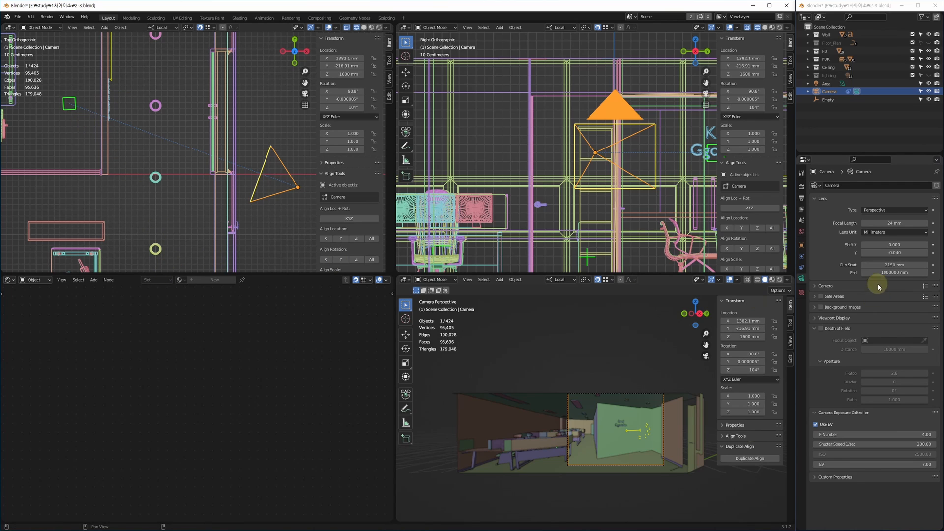
pyautogui.doubleClick(896, 273)
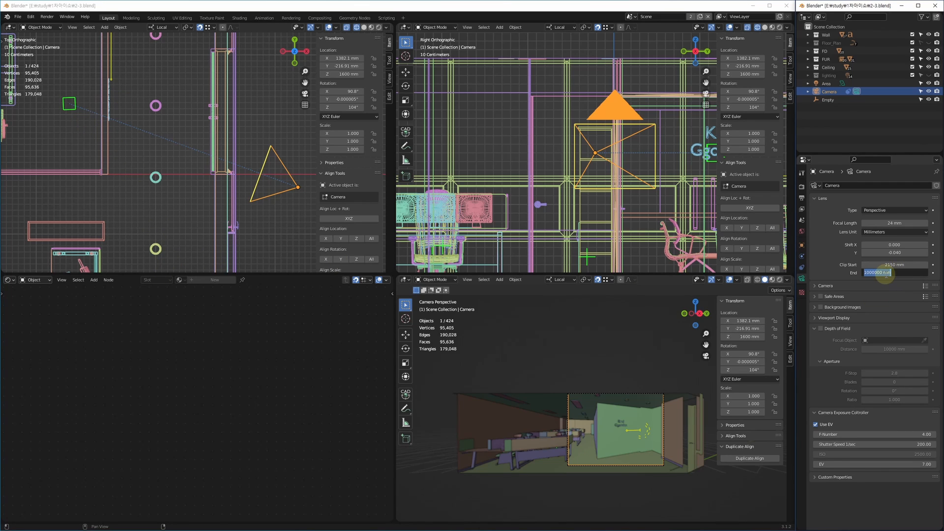
pyautogui.write('10')
pyautogui.press('BackSpace')
pyautogui.press('BackSpace')
pyautogui.press('BackSpace')
pyautogui.write('50000')
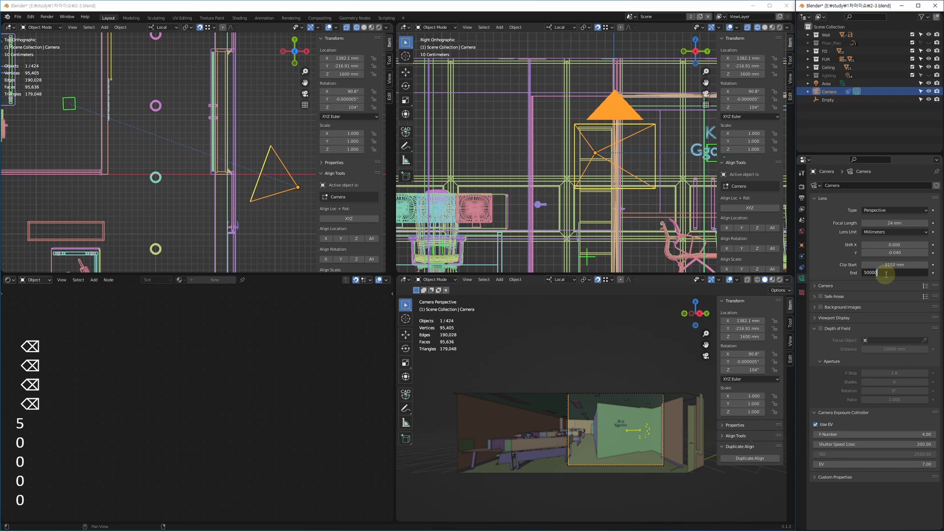
pyautogui.press('Return')
# Step: Set the office camera's clip end to 5000 mm and check the far end of the room in the camera view
pyautogui.doubleClick(894, 273)
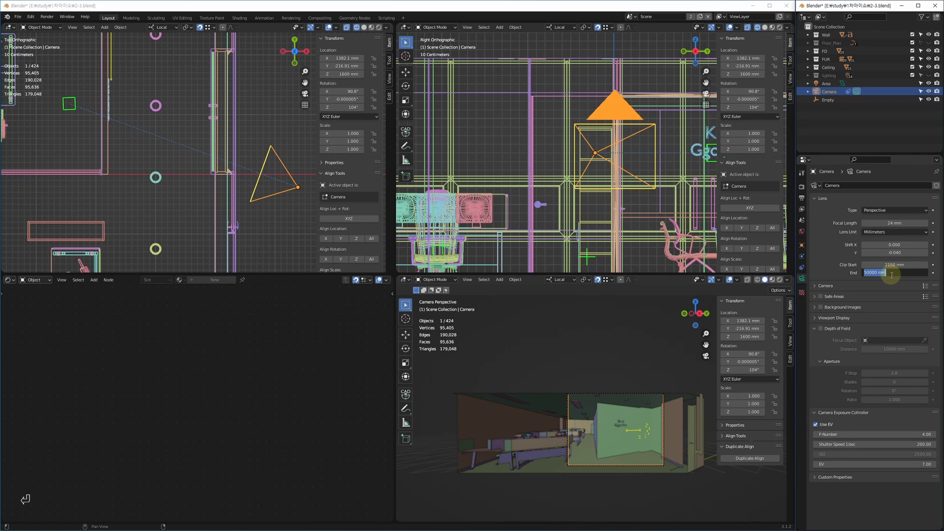
pyautogui.write('5000')
pyautogui.press('Return')
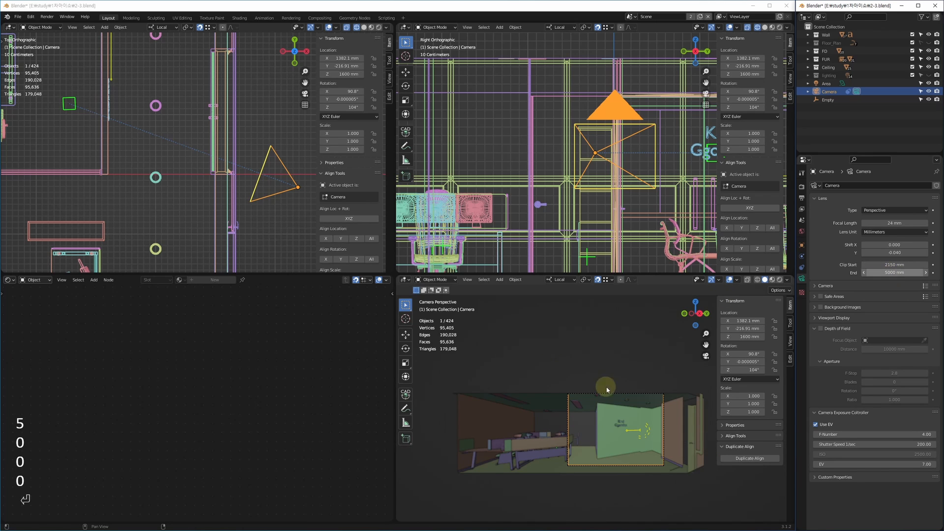
pyautogui.keyDown('shift'); pyautogui.moveTo(239, 243); pyautogui.dragTo(269, 249, button='middle'); pyautogui.keyUp('shift')
pyautogui.scroll(-5, 270, 250)
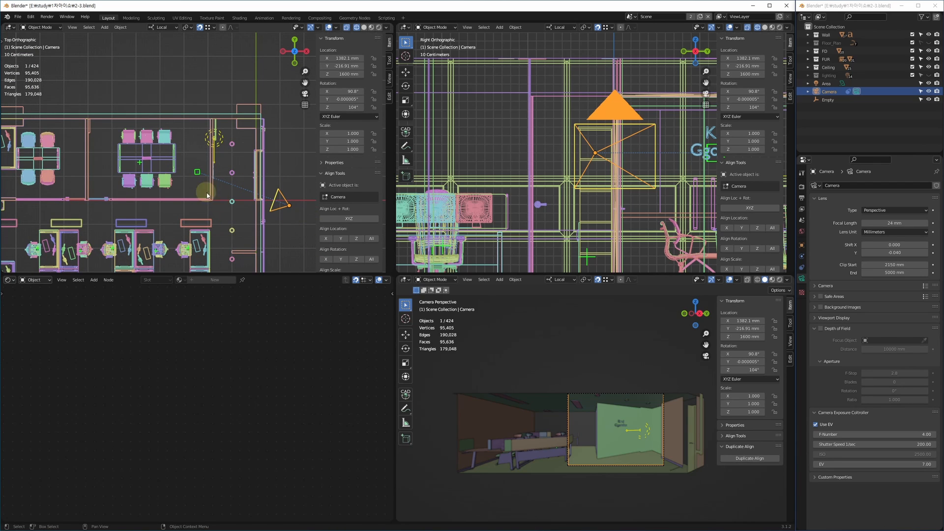
pyautogui.keyDown('shift'); pyautogui.moveTo(83, 134); pyautogui.dragTo(190, 125, button='middle'); pyautogui.keyUp('shift')
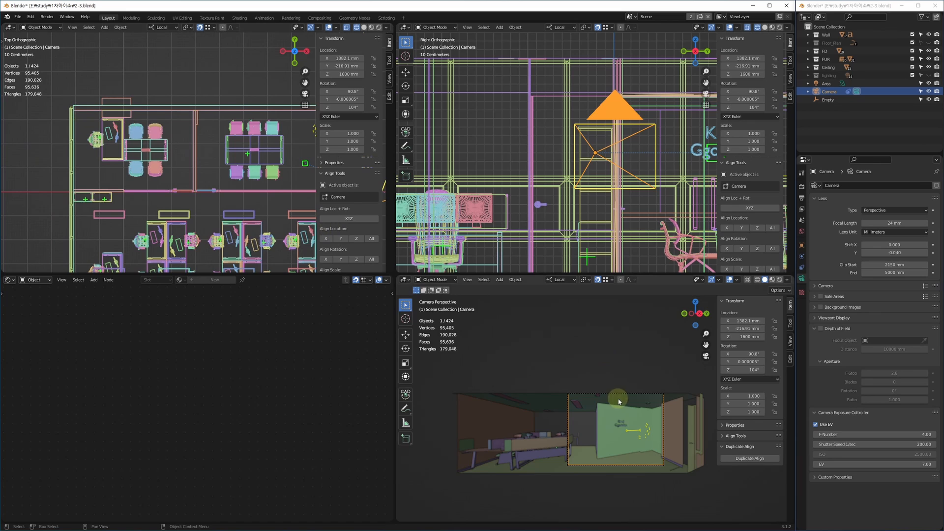
pyautogui.hotkey('alt', 'w')
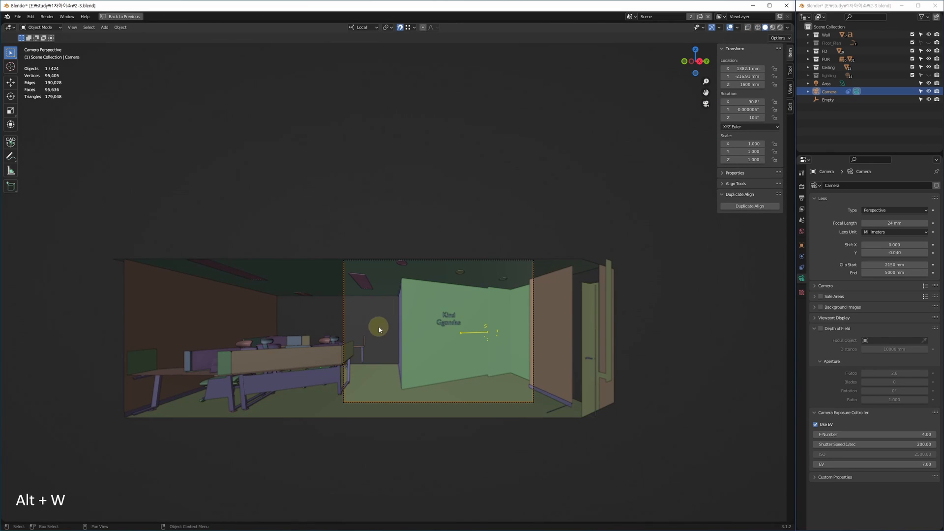
# Step: Undo both clip end changes and deselect the office camera
pyautogui.hotkey('ctrl', 'z')
pyautogui.hotkey('ctrl', 'z')
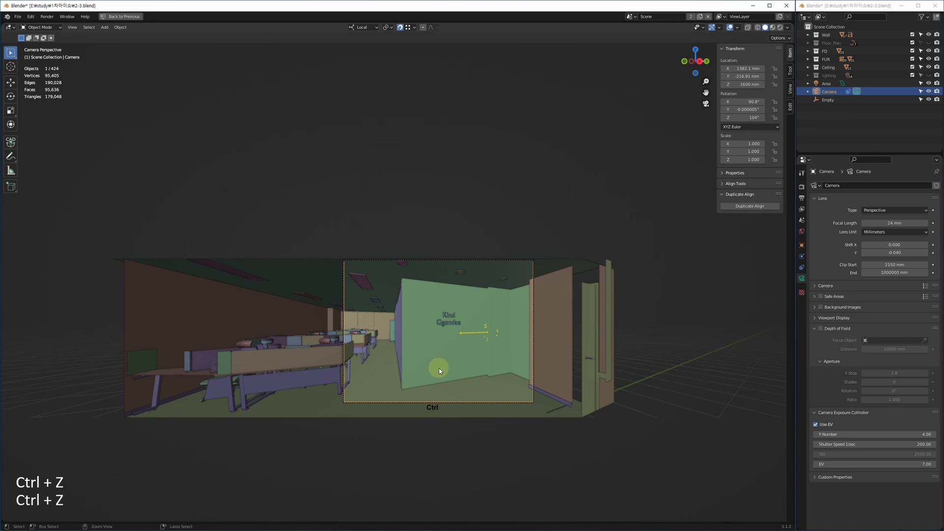
pyautogui.click(411, 457)
pyautogui.hotkey('alt', 'w')
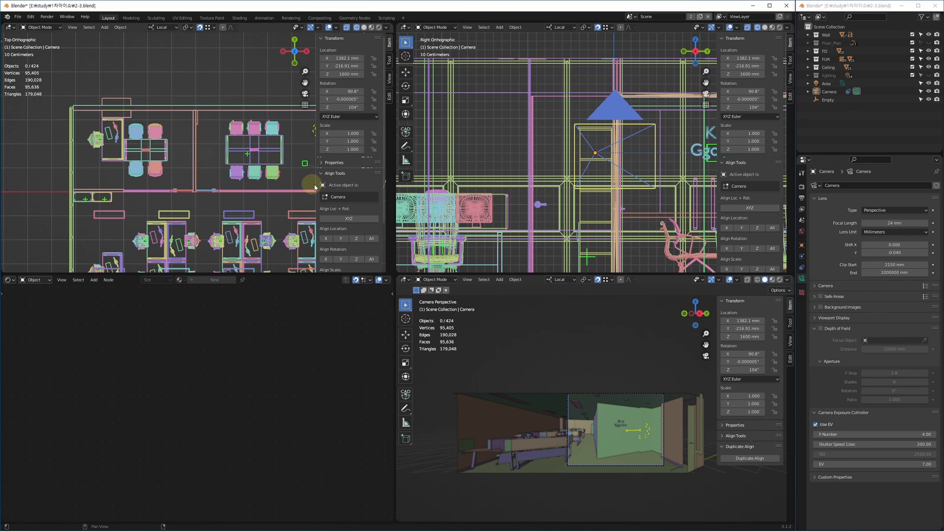
# Step: Duplicate the office camera and its target empty together, about 6468 mm along X and -1060 mm along Y, outside the building
pyautogui.moveTo(233, 163); pyautogui.dragTo(117, 149, button='middle')
pyautogui.moveTo(259, 185); pyautogui.dragTo(114, 175, button='middle')
pyautogui.click(250, 192)
pyautogui.keyDown('shift'); pyautogui.click(159, 159); pyautogui.keyUp('shift')
pyautogui.hotkey('shift', 'd')
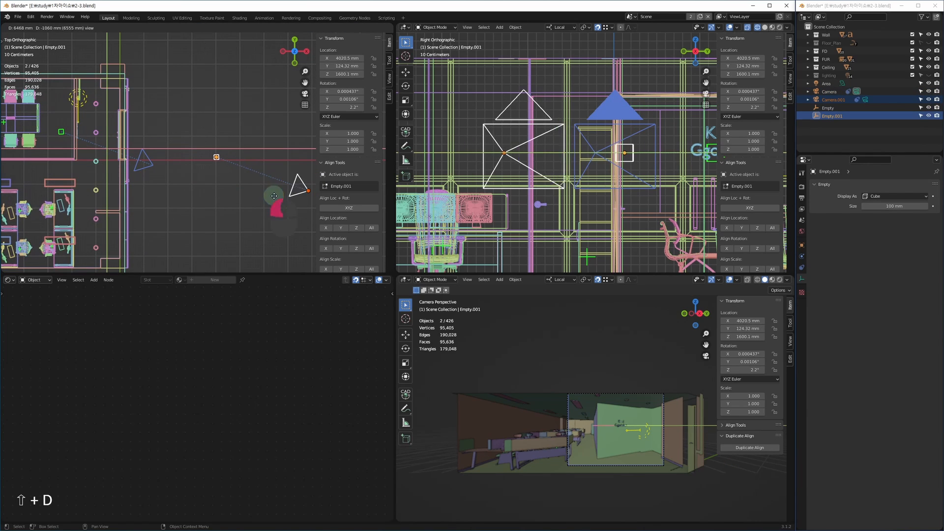
pyautogui.click(267, 212)
pyautogui.keyDown('shift'); pyautogui.moveTo(267, 212); pyautogui.dragTo(228, 206, button='middle'); pyautogui.keyUp('shift')
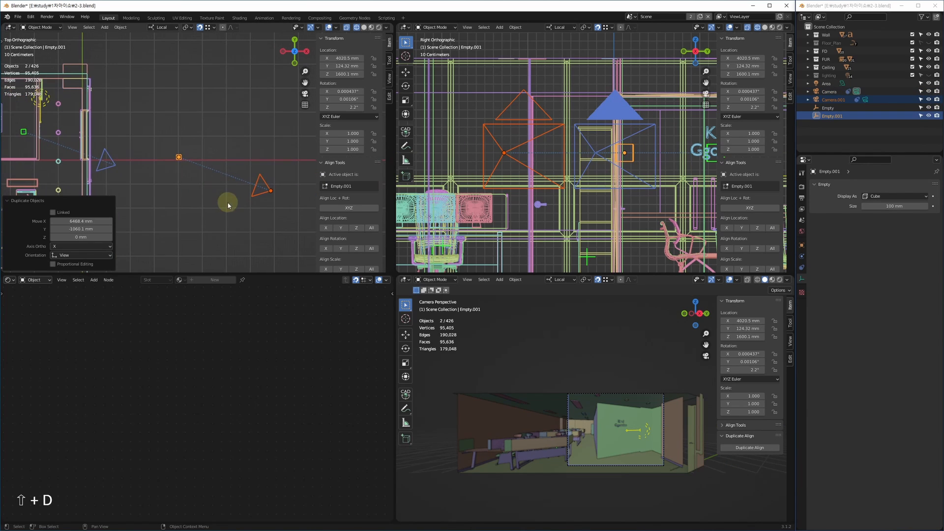
# Step: Make the duplicated camera the active scene camera
pyautogui.click(266, 194)
pyautogui.press('ctrl+KP_0')
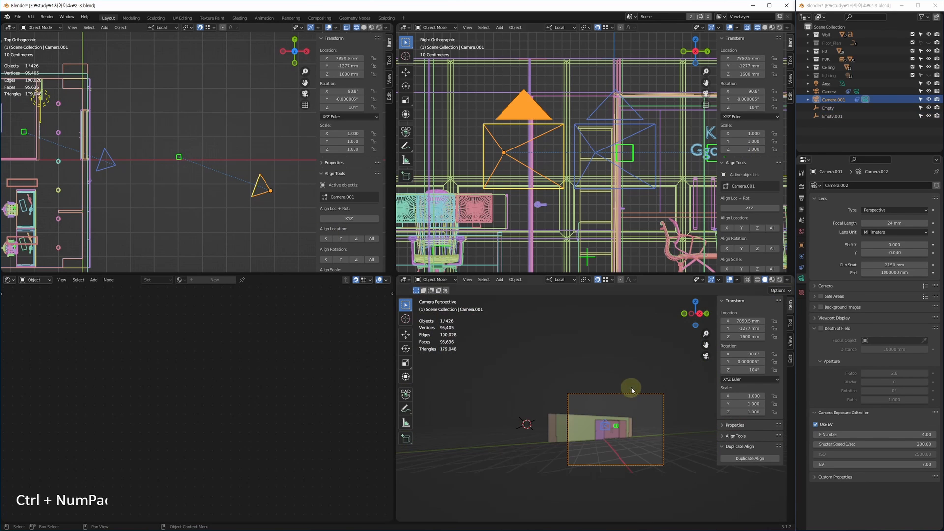
pyautogui.press('w')
pyautogui.hotkey('alt', 'w')
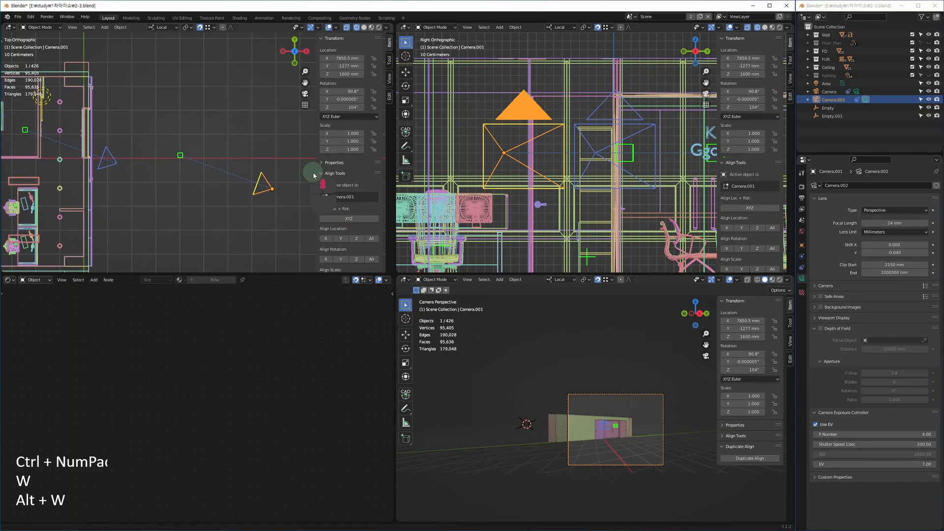
# Step: Move the duplicated camera and its empty toward the entrance, placing the camera at about X 4716 mm, Y -1953 mm
pyautogui.moveTo(156, 121); pyautogui.dragTo(264, 203)
pyautogui.press('g')
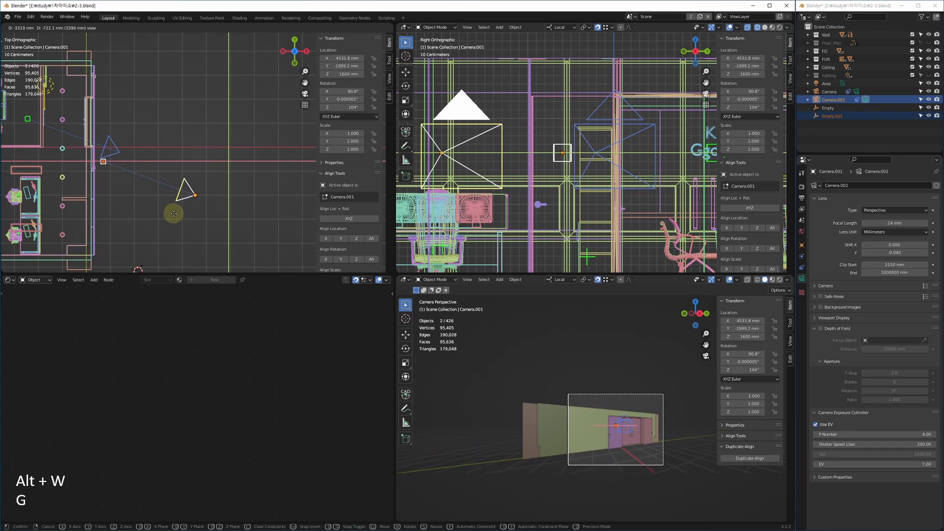
pyautogui.click(179, 212)
pyautogui.click(242, 224)
pyautogui.click(526, 372)
pyautogui.scroll(4, 569, 381)
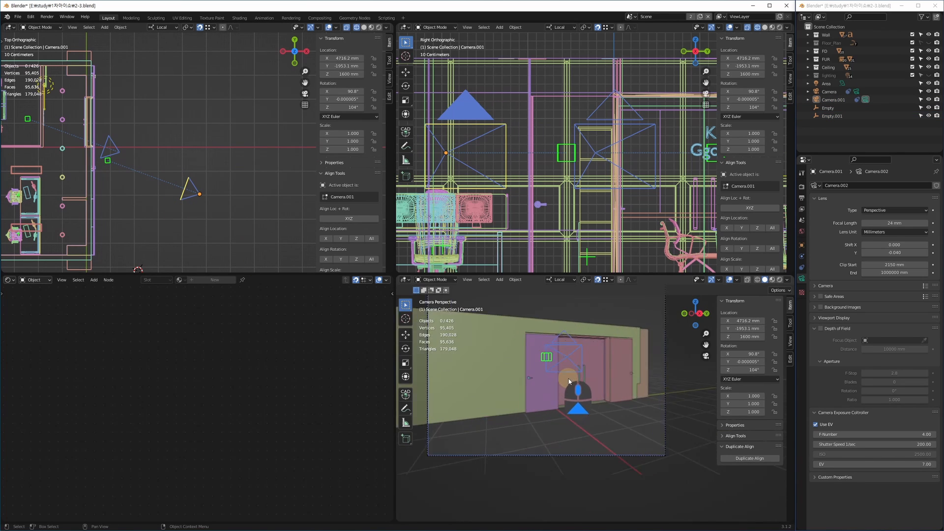
pyautogui.scroll(1, 569, 381)
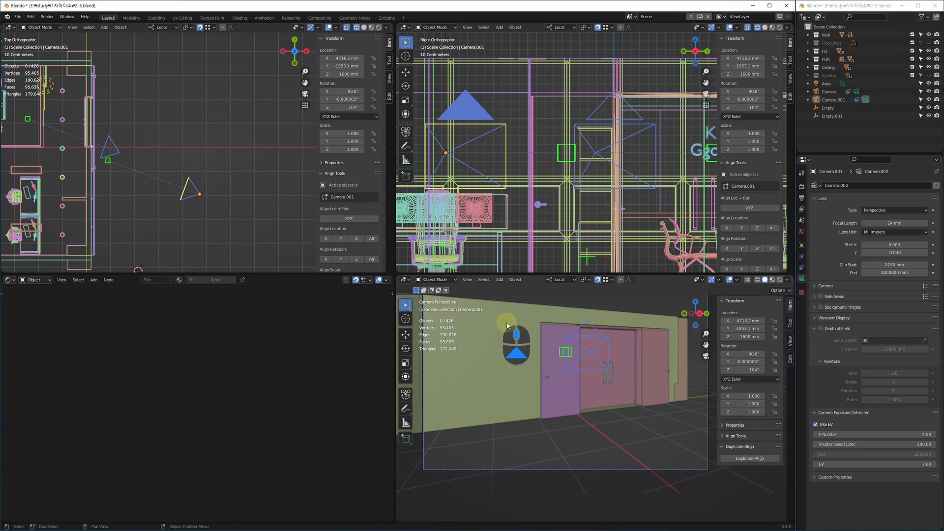
# Step: Try lowering the duplicated camera's target empty by about 970 mm, then undo the move
pyautogui.click(107, 161)
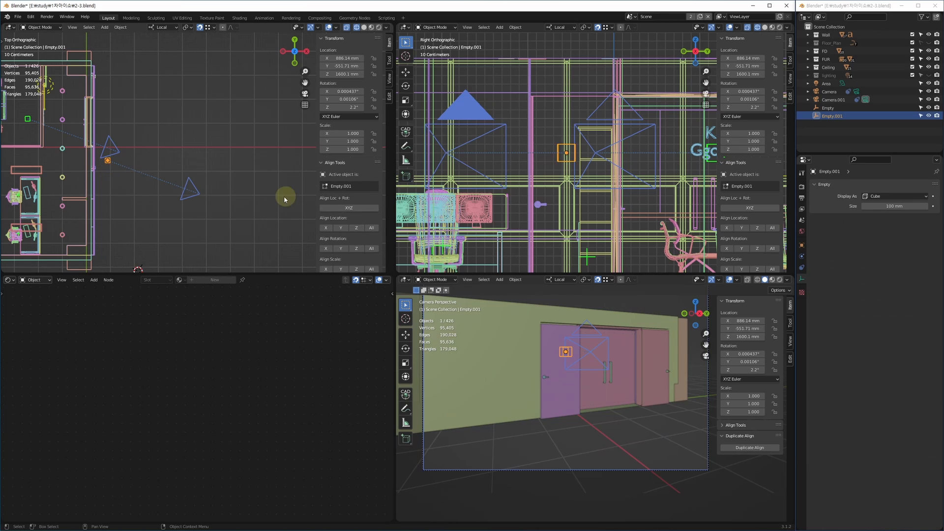
pyautogui.scroll(-5, 530, 162)
pyautogui.keyDown('shift'); pyautogui.moveTo(529, 162); pyautogui.dragTo(685, 142, button='middle'); pyautogui.keyUp('shift')
pyautogui.scroll(1, 567, 174)
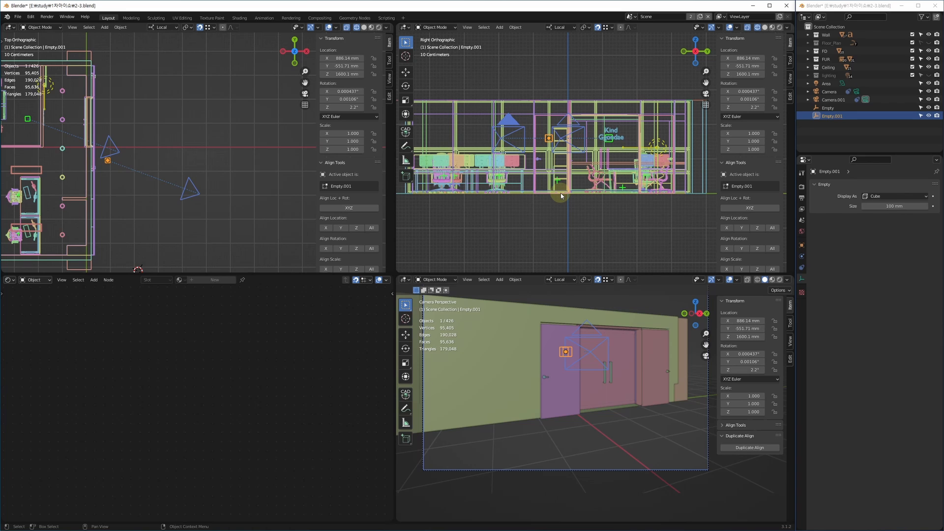
pyautogui.keyDown('shift'); pyautogui.moveTo(624, 376); pyautogui.dragTo(609, 407, button='middle'); pyautogui.keyUp('shift')
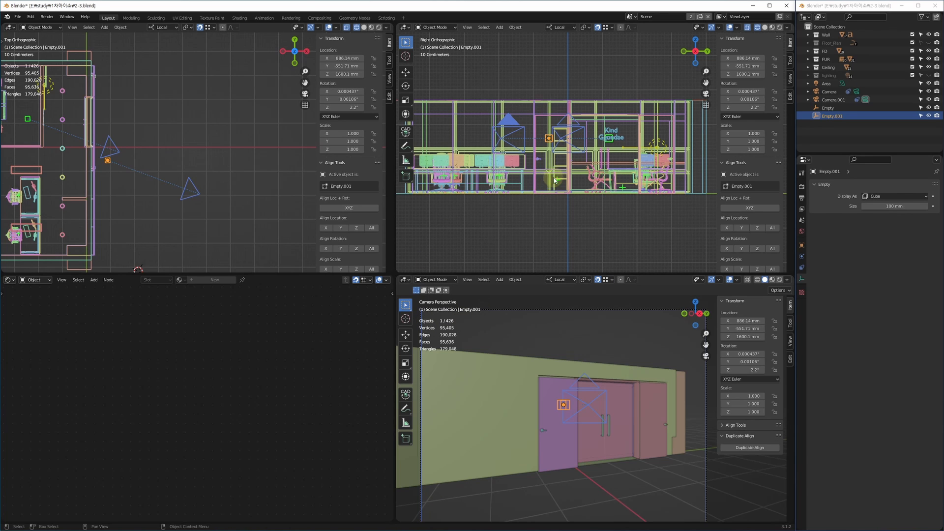
pyautogui.press('g')
pyautogui.click(554, 170)
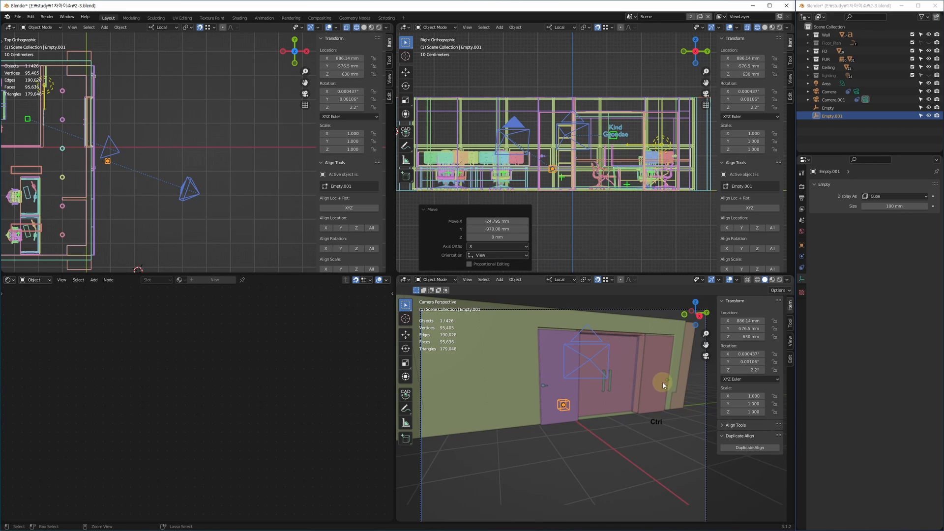
pyautogui.hotkey('ctrl', 'z')
# Step: Set the duplicated camera's vertical lens shift to -0.140 and open its horizontal shift for editing
pyautogui.click(187, 196)
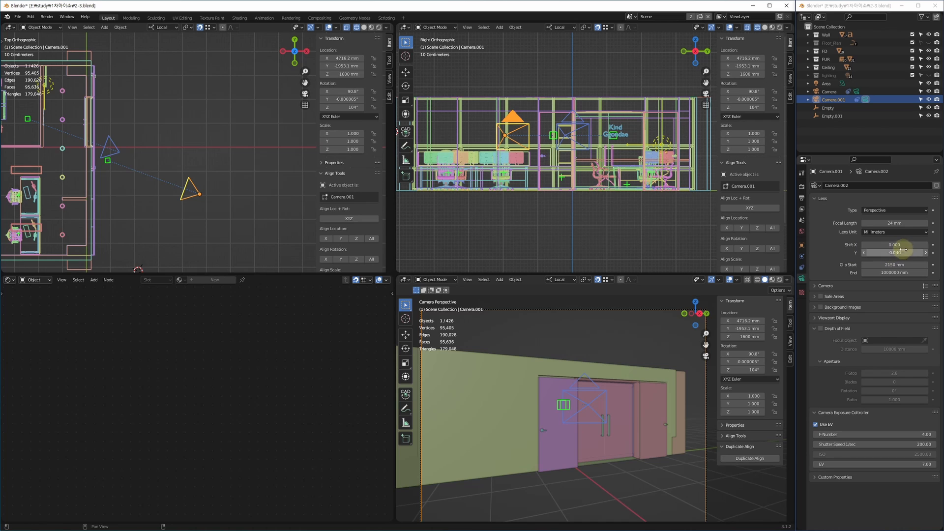
pyautogui.moveTo(907, 252)
pyautogui.mouseDown()
pyautogui.moveTo(892, 252)
pyautogui.moveTo(911, 253)
pyautogui.moveTo(903, 253)
pyautogui.mouseUp()
pyautogui.press('1')
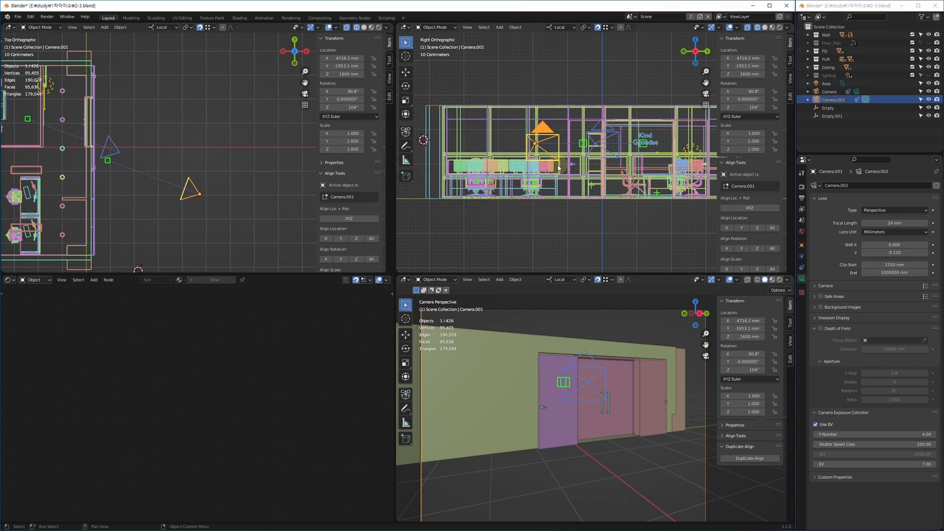
pyautogui.press('z')
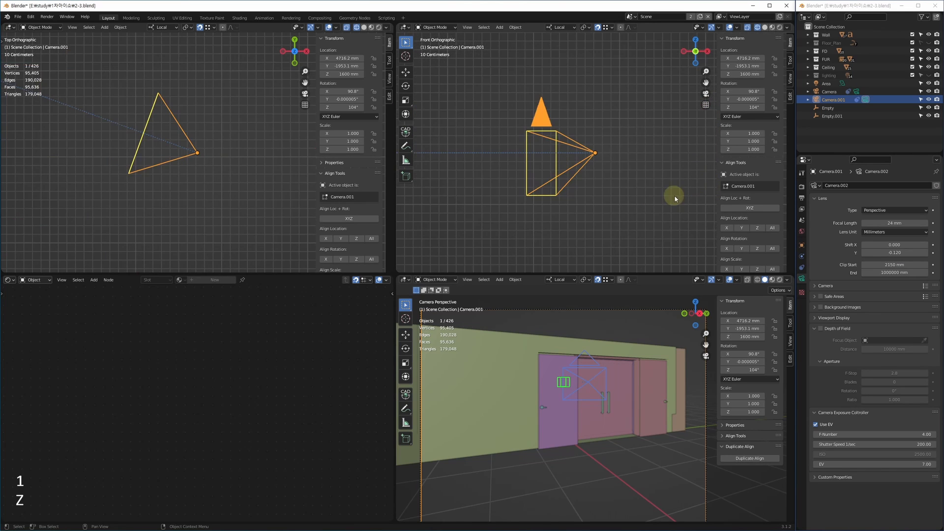
pyautogui.moveTo(603, 195); pyautogui.dragTo(609, 186, button='middle')
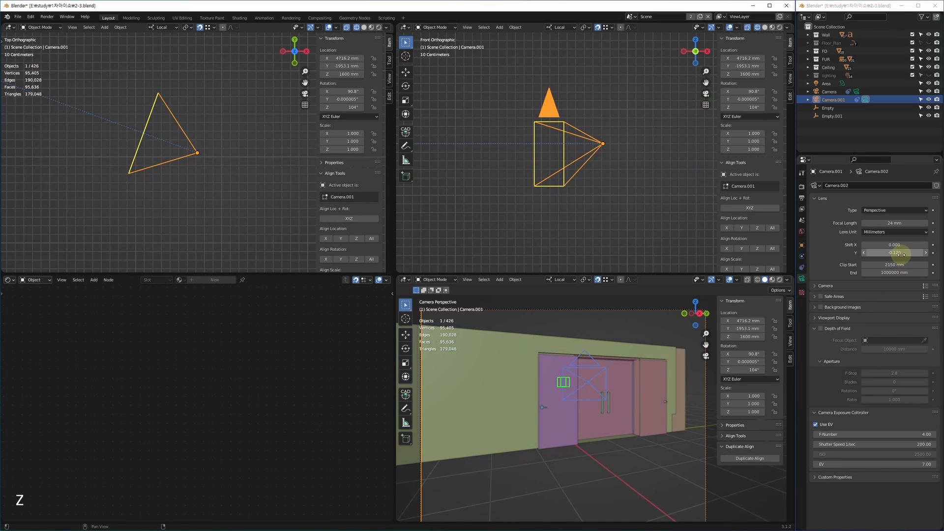
pyautogui.moveTo(904, 252)
pyautogui.mouseDown()
pyautogui.moveTo(888, 257)
pyautogui.moveTo(915, 263)
pyautogui.moveTo(902, 264)
pyautogui.mouseUp()
pyautogui.scroll(-5, 569, 374)
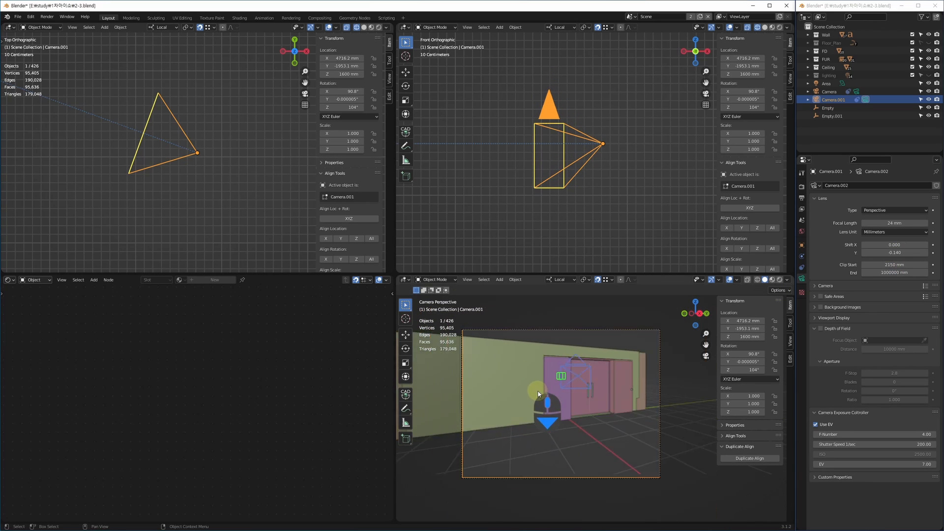
pyautogui.scroll(3, 568, 374)
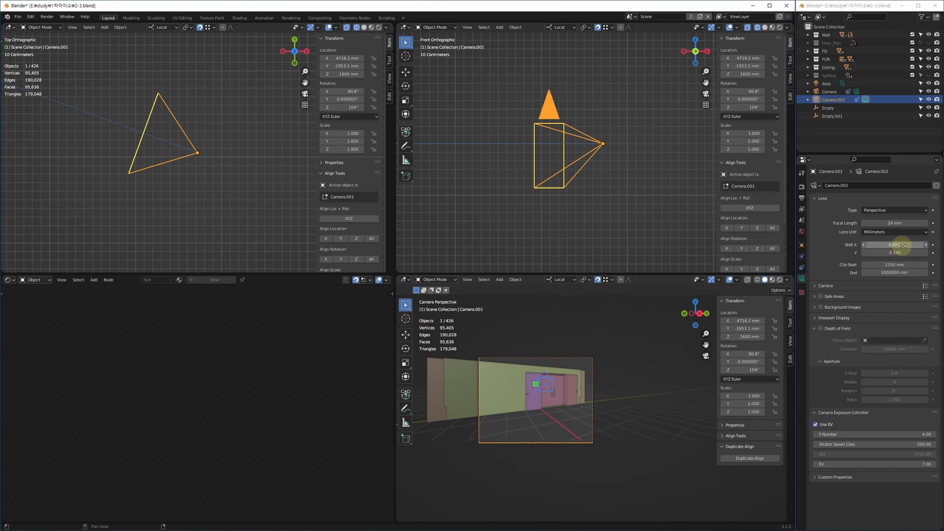
pyautogui.moveTo(905, 244)
pyautogui.mouseDown()
pyautogui.moveTo(878, 258)
pyautogui.moveTo(902, 258)
pyautogui.moveTo(903, 246)
pyautogui.mouseUp()
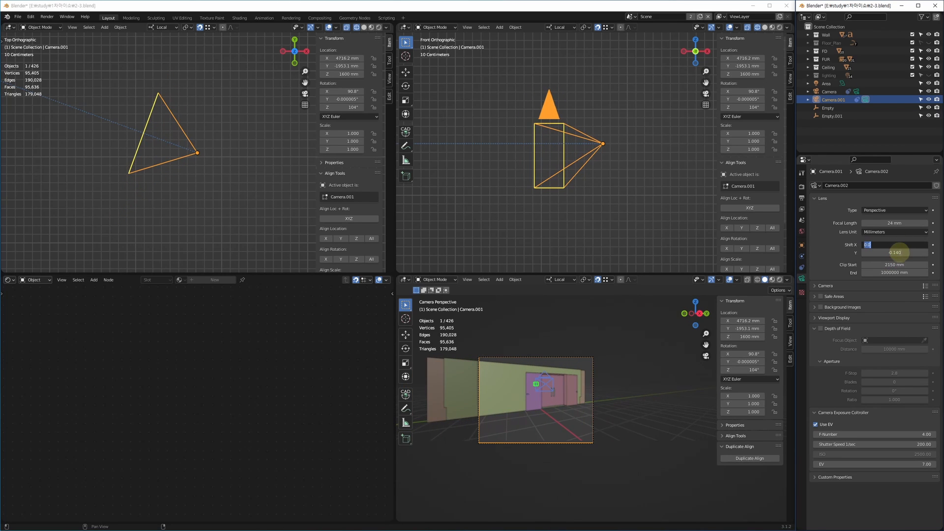
pyautogui.click(638, 97)
# Step: Delete the duplicated camera outside the entrance
pyautogui.click(591, 144)
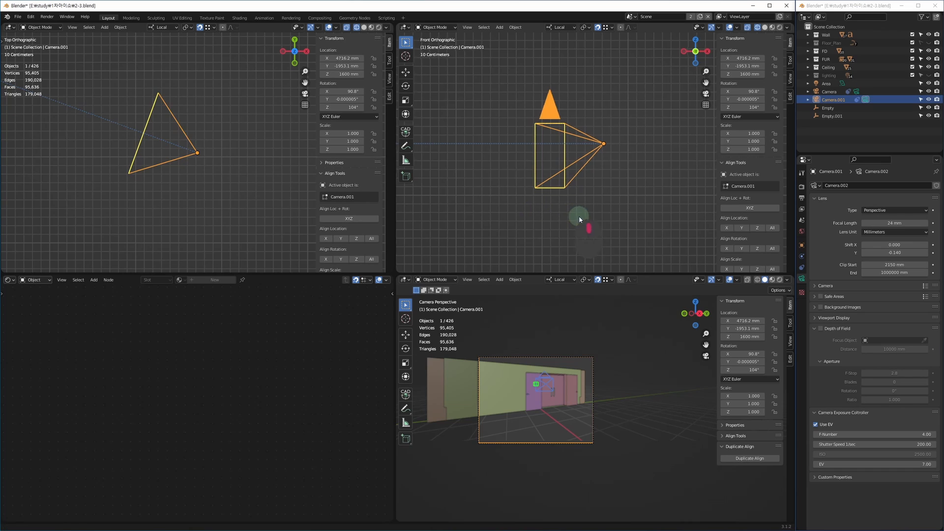
pyautogui.moveTo(579, 220); pyautogui.dragTo(579, 216, button='middle')
pyautogui.press('Delete')
pyautogui.press('z')
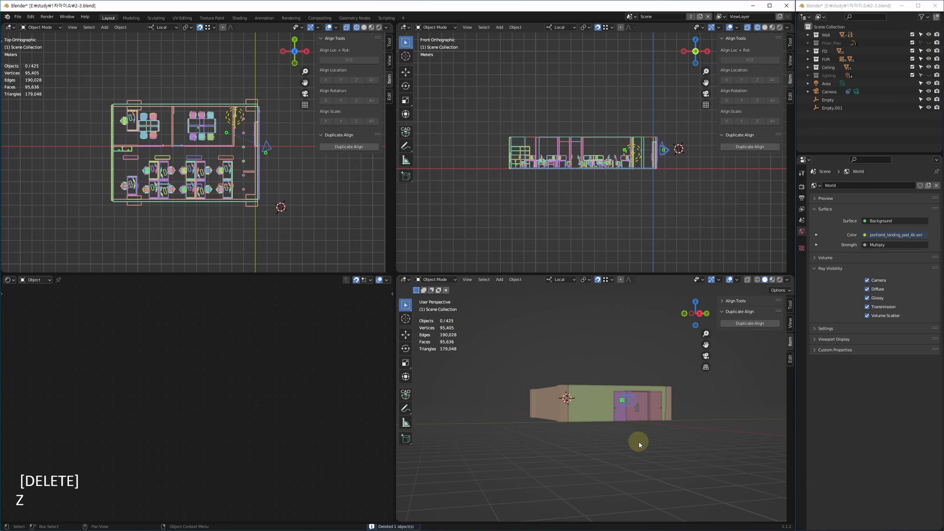
pyautogui.press('c')
pyautogui.press('0')
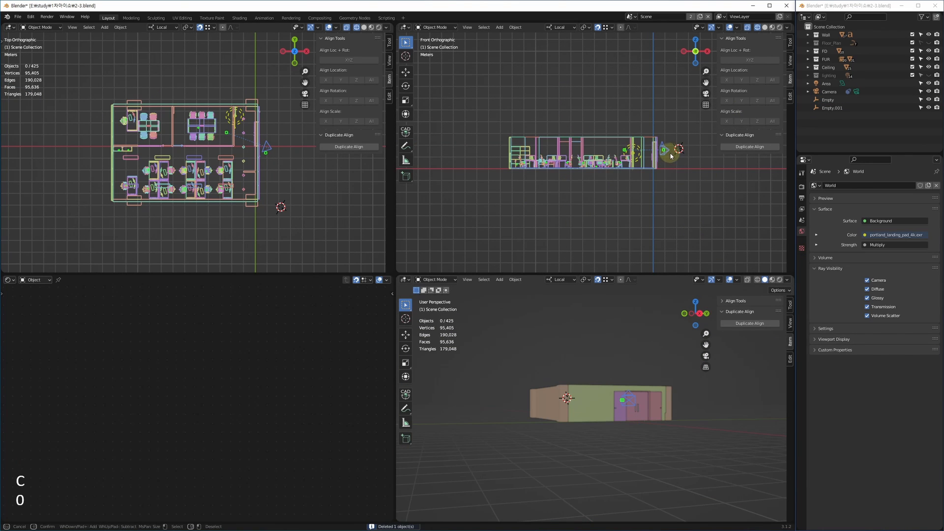
pyautogui.scroll(2, 638, 172)
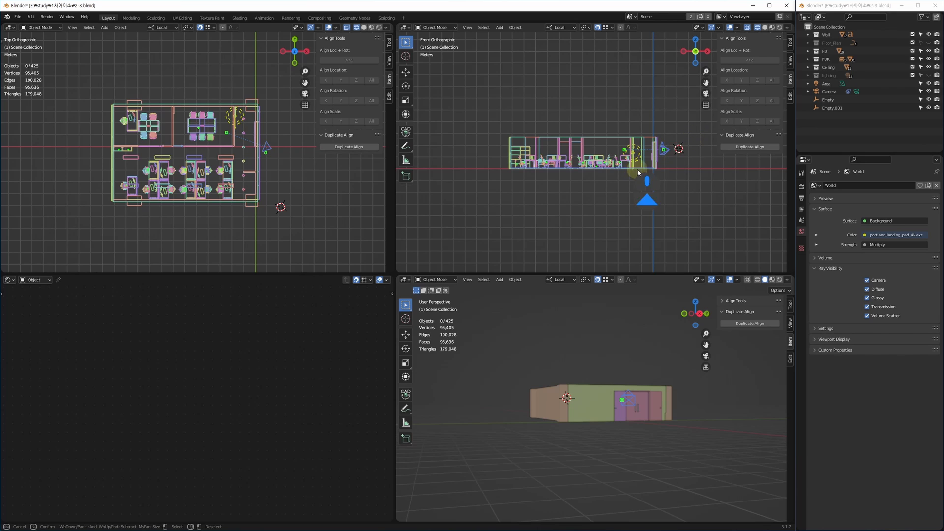
pyautogui.press('Escape')
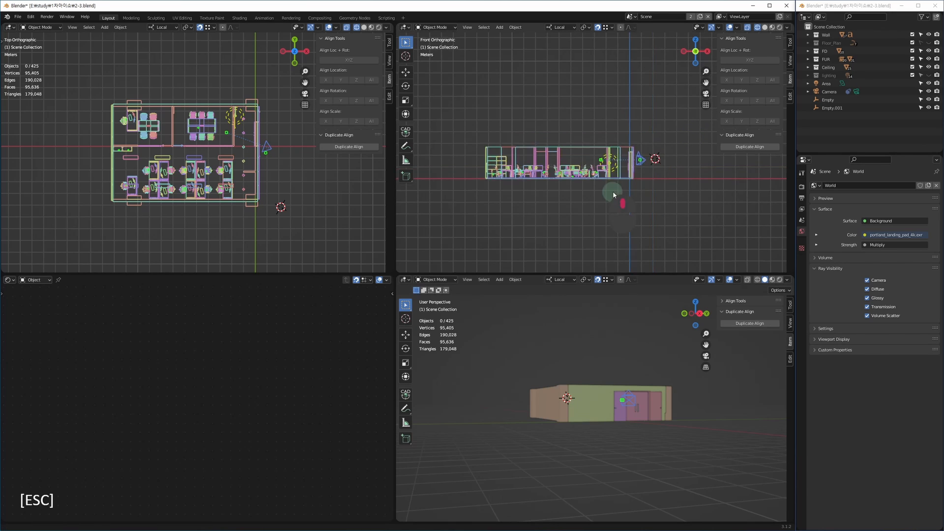
# Step: Make the original office camera the active scene camera and look through it
pyautogui.scroll(8, 610, 197)
pyautogui.click(601, 195)
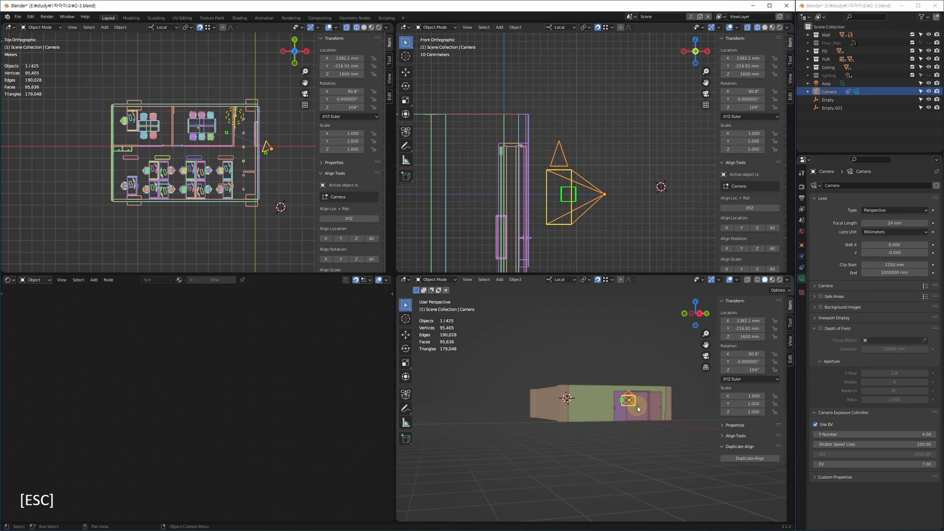
pyautogui.click(623, 177)
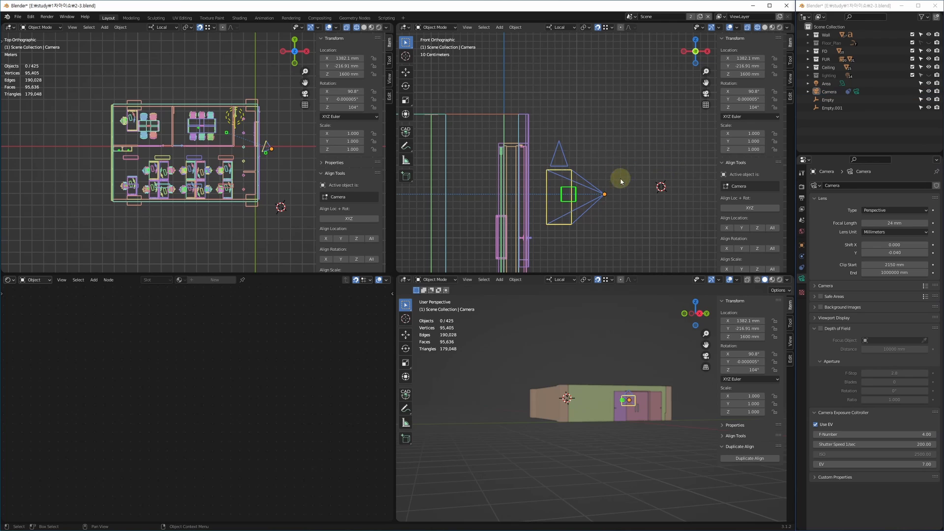
pyautogui.click(802, 210)
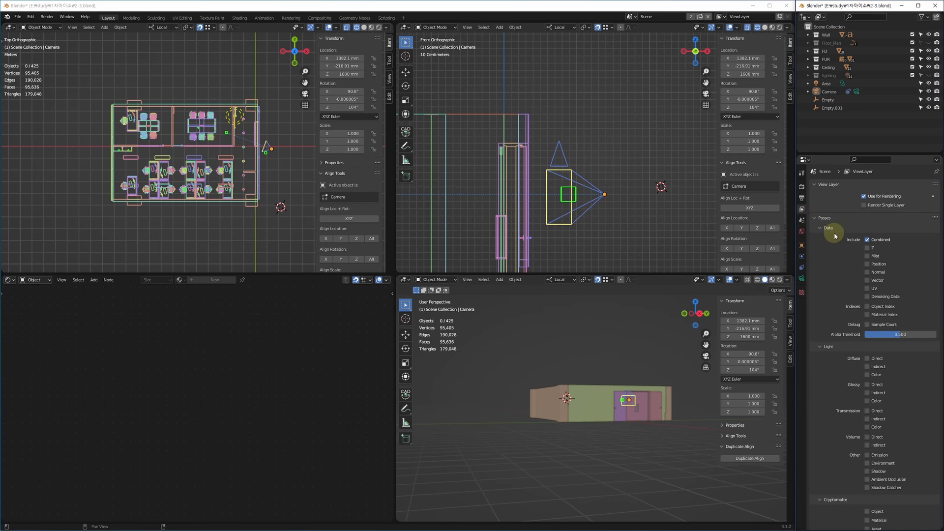
pyautogui.click(802, 220)
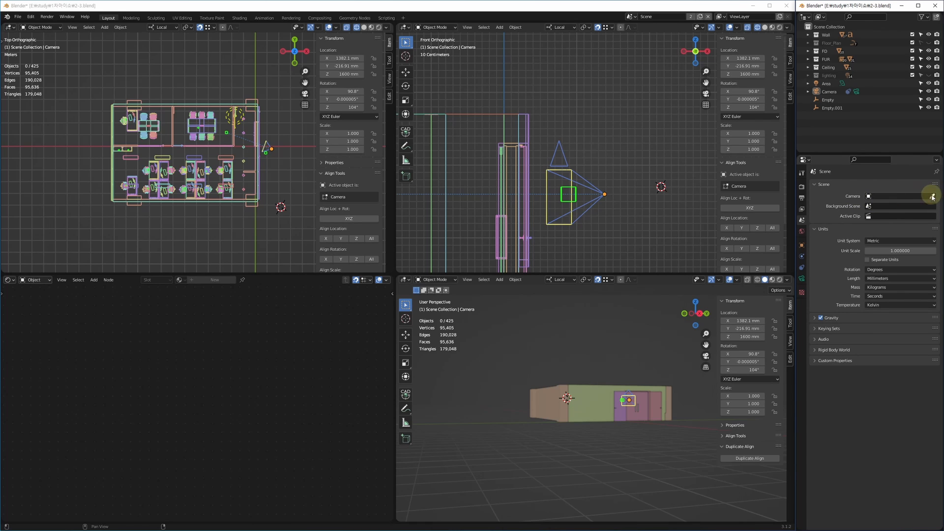
pyautogui.click(595, 206)
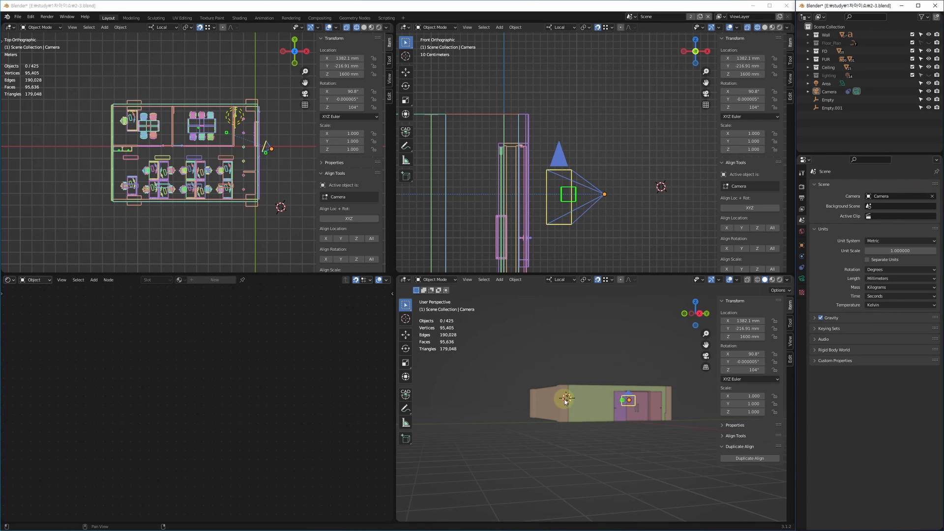
pyautogui.moveTo(571, 379); pyautogui.dragTo(520, 425, button='middle')
pyautogui.press('KP_0')
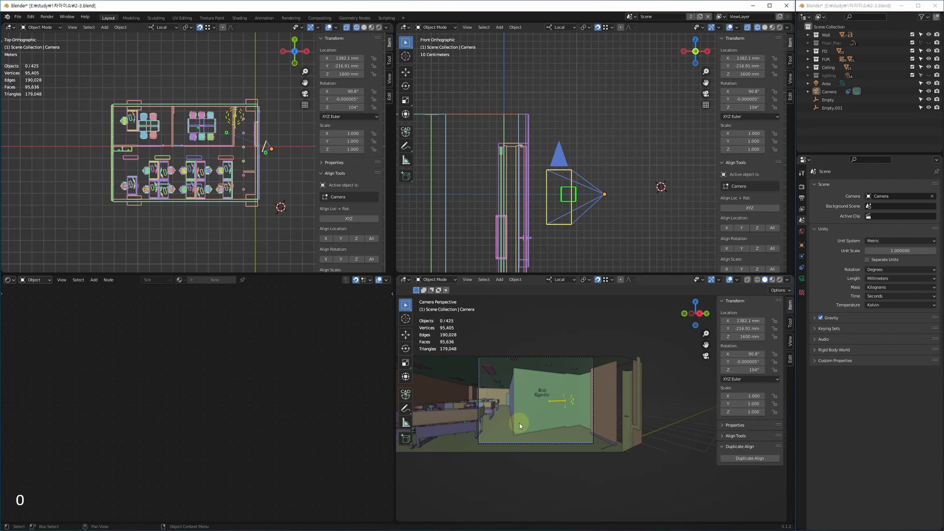
pyautogui.keyDown('shift'); pyautogui.moveTo(615, 399); pyautogui.dragTo(621, 396, button='middle'); pyautogui.keyUp('shift')
pyautogui.scroll(4, 621, 396)
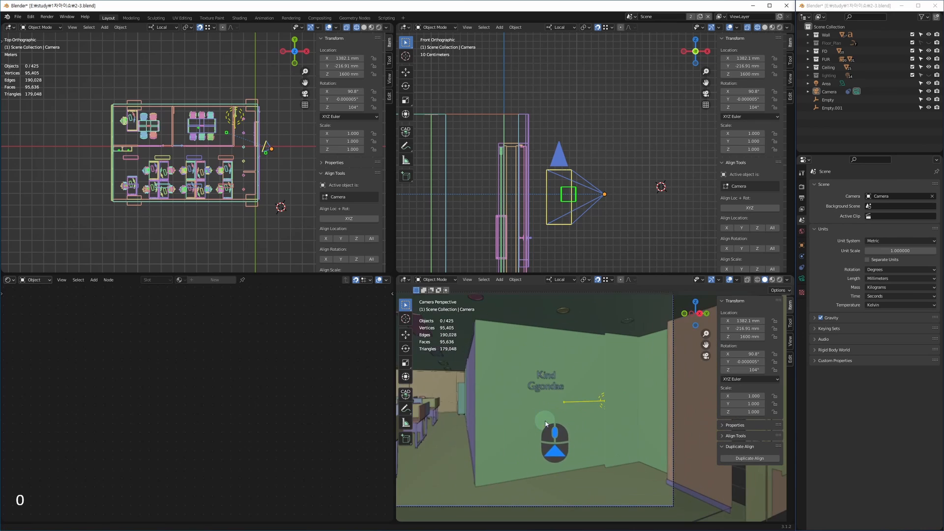
# Step: Maximize the camera view and unhide the lighting collection
pyautogui.hotkey('alt', 'w')
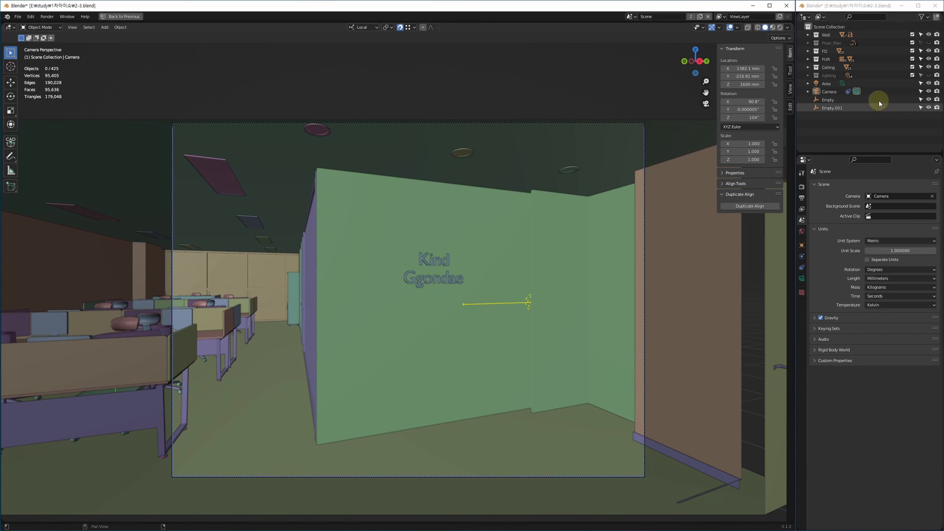
pyautogui.click(929, 76)
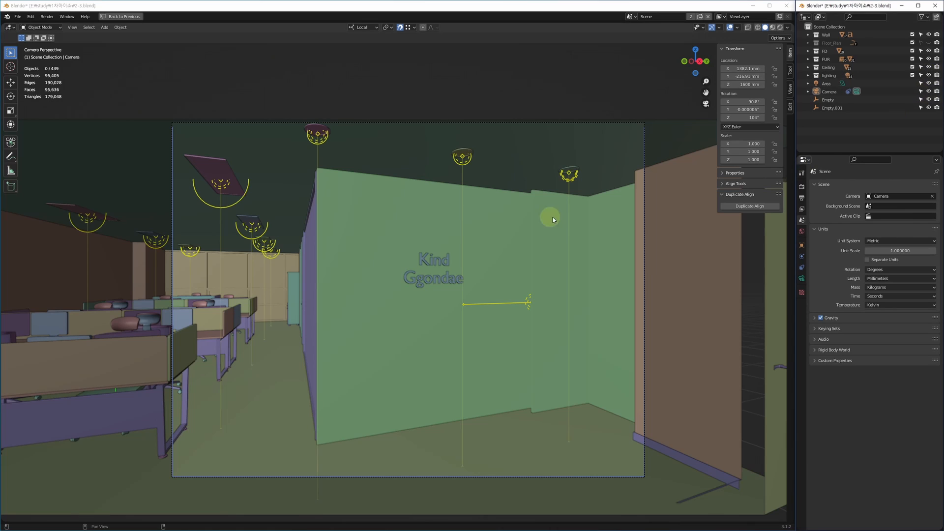
pyautogui.keyDown('shift'); pyautogui.moveTo(355, 270); pyautogui.dragTo(397, 272, button='middle'); pyautogui.keyUp('shift')
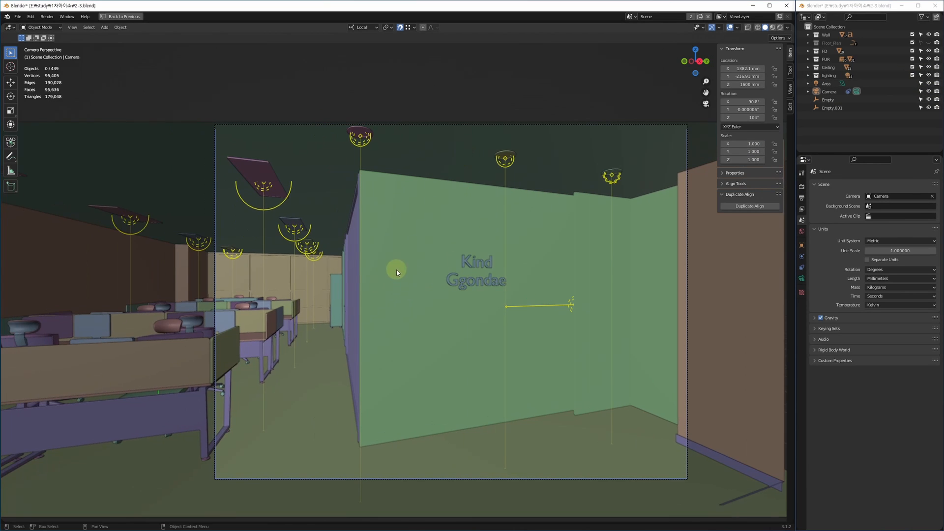
# Step: Select the ceiling point light at X -1000 mm, Y -50 mm in the row beside the entrance
pyautogui.hotkey('alt', 'w')
pyautogui.hotkey('alt', 'w')
pyautogui.scroll(6, 362, 260)
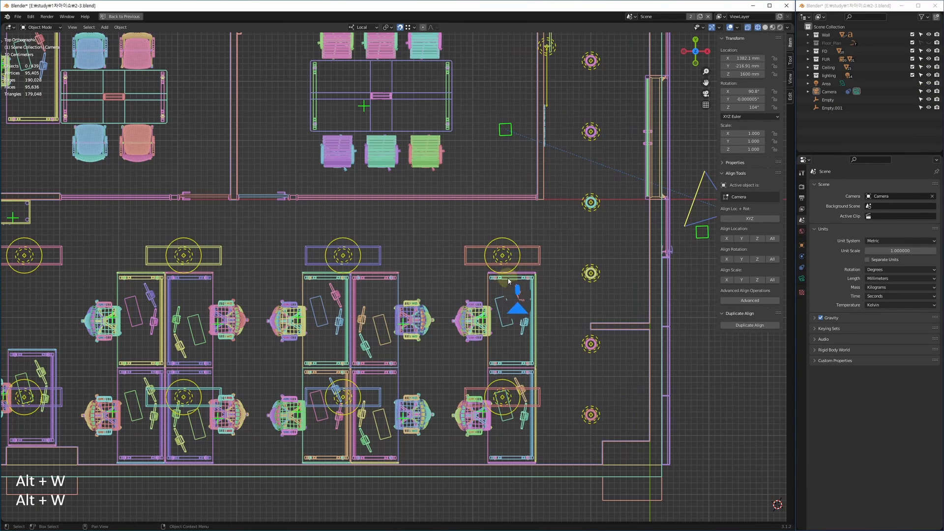
pyautogui.click(514, 249)
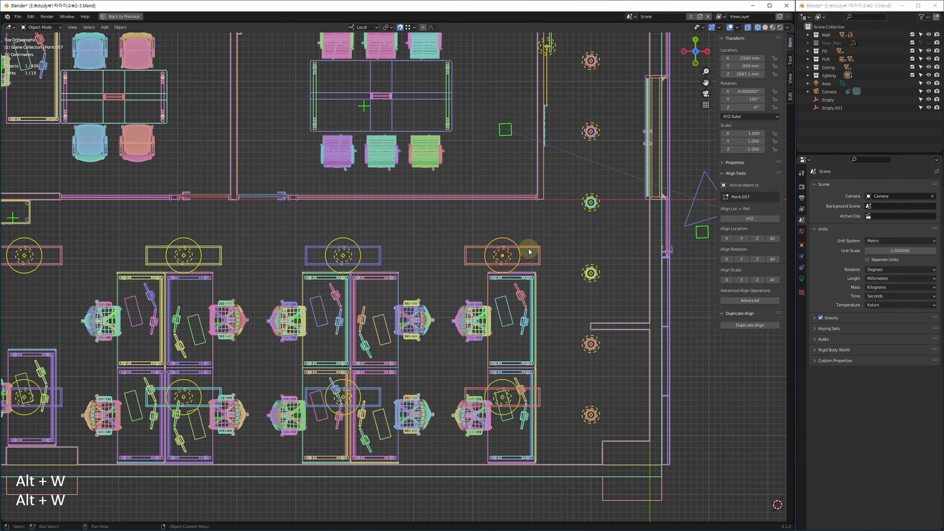
pyautogui.click(592, 273)
pyautogui.scroll(-2, 527, 355)
pyautogui.hotkey('alt', 'w')
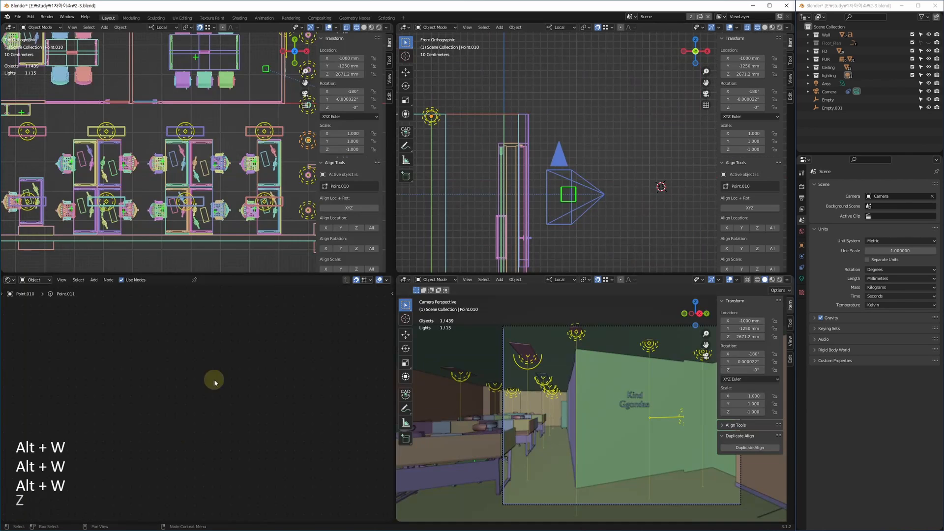
pyautogui.click(437, 122)
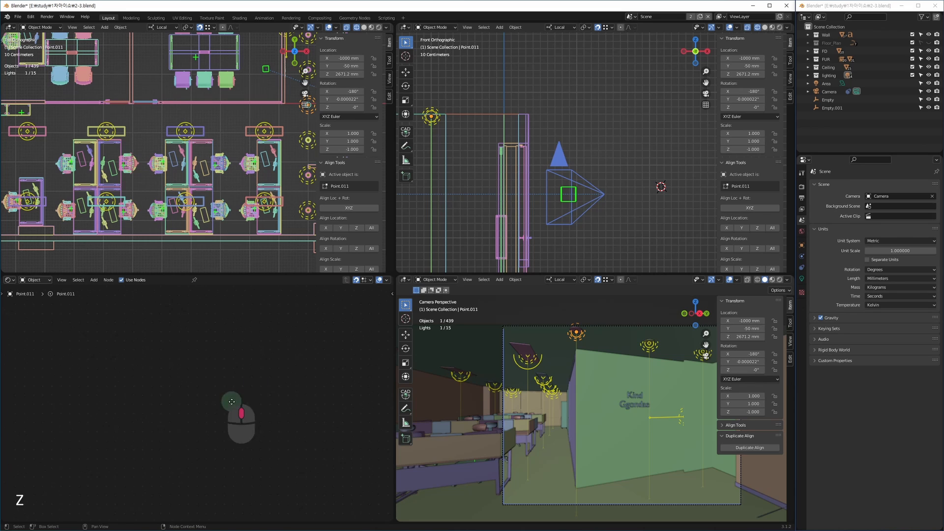
# Step: Examine the selected ceiling light's node tree, including the external file path in its IES Texture node
pyautogui.moveTo(231, 402); pyautogui.dragTo(283, 367, button='middle')
pyautogui.moveTo(204, 384); pyautogui.dragTo(202, 384, button='middle')
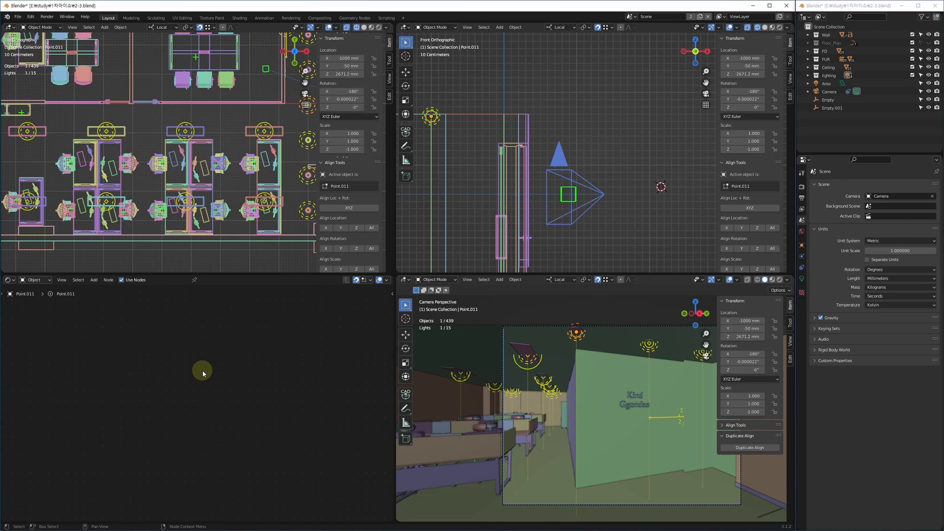
pyautogui.press('Home')
pyautogui.moveTo(162, 451); pyautogui.dragTo(219, 427, button='middle')
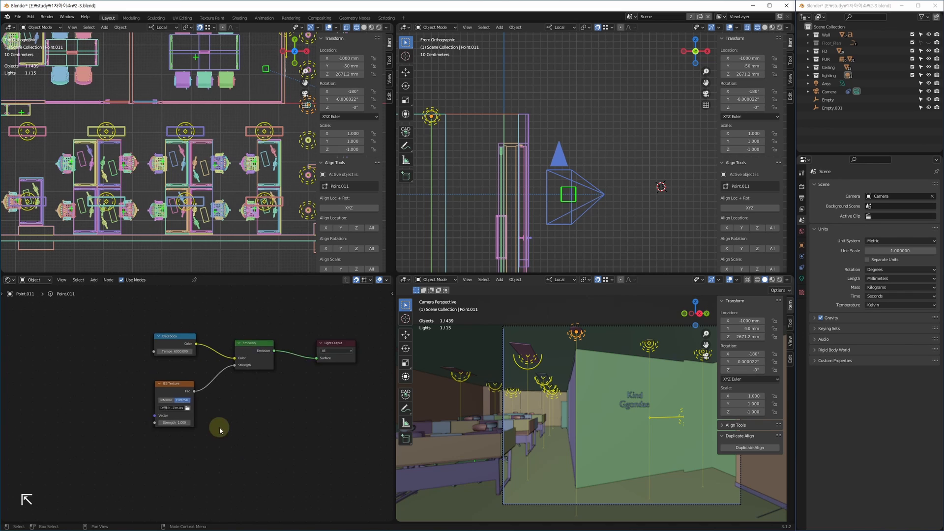
pyautogui.scroll(9, 186, 370)
pyautogui.moveTo(263, 400); pyautogui.dragTo(219, 418, button='middle')
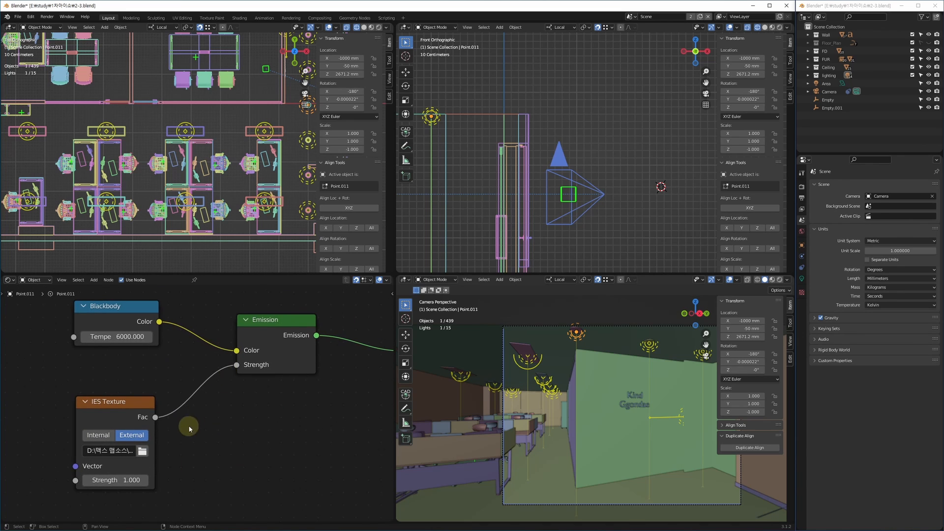
pyautogui.moveTo(150, 463); pyautogui.dragTo(208, 432, button='middle')
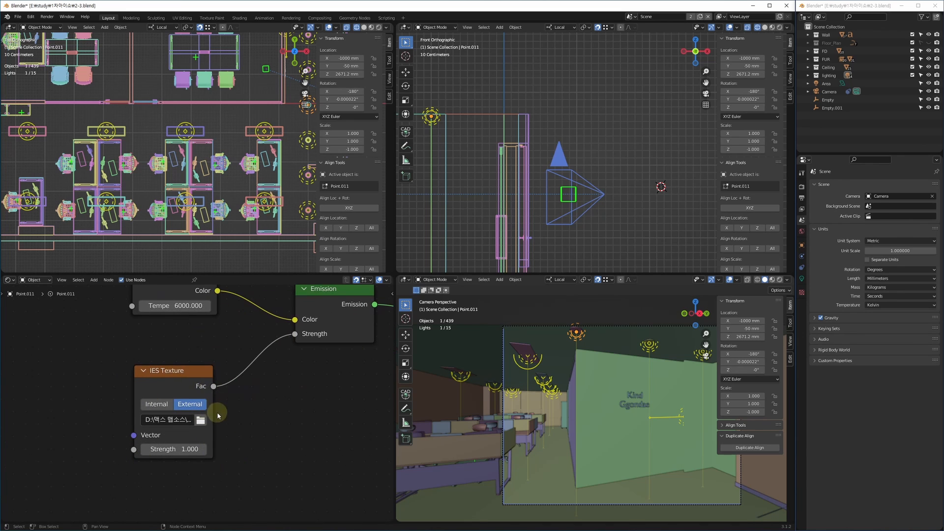
pyautogui.click(170, 419)
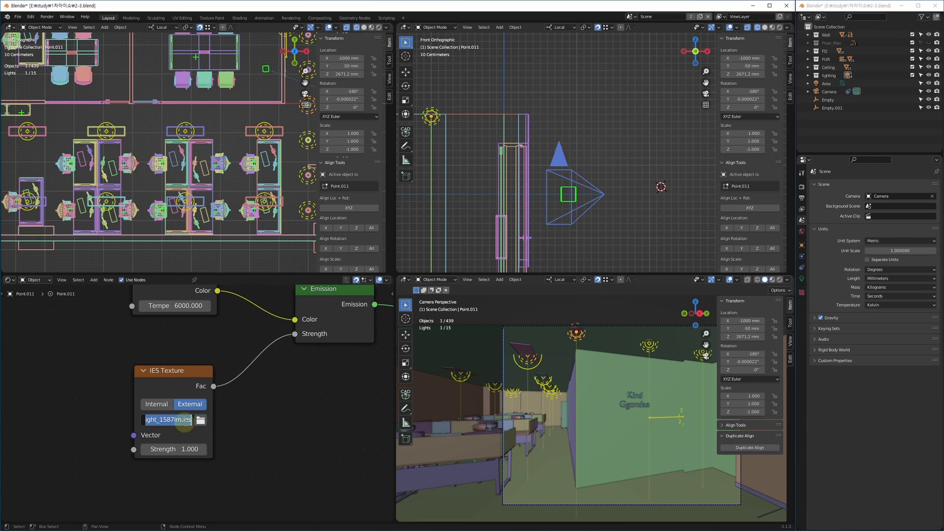
pyautogui.click(175, 373)
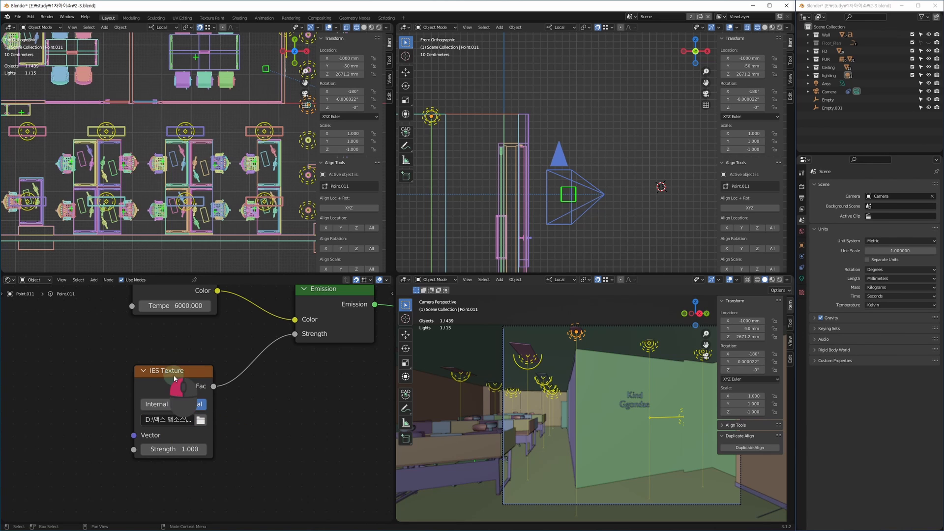
# Step: Display the light data settings for the ceiling lights in the row beside the entrance and enable Multiple Importance
pyautogui.keyDown('shift'); pyautogui.moveTo(462, 98); pyautogui.dragTo(570, 125, button='middle'); pyautogui.keyUp('shift')
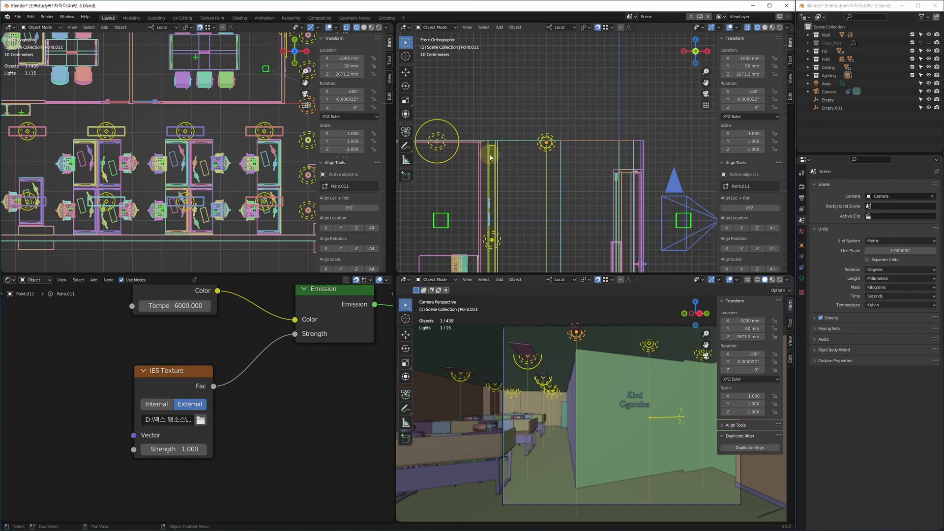
pyautogui.keyDown('shift'); pyautogui.moveTo(285, 153); pyautogui.dragTo(241, 162, button='middle'); pyautogui.keyUp('shift')
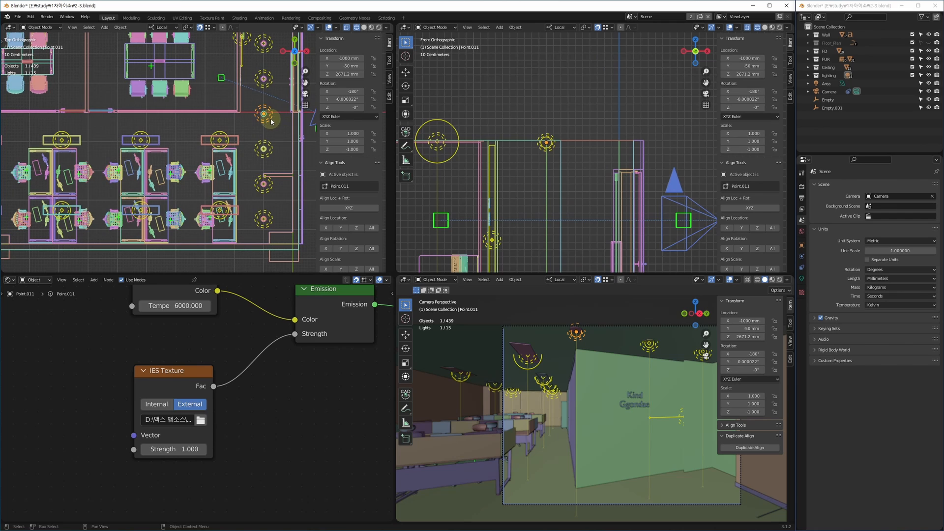
pyautogui.click(801, 279)
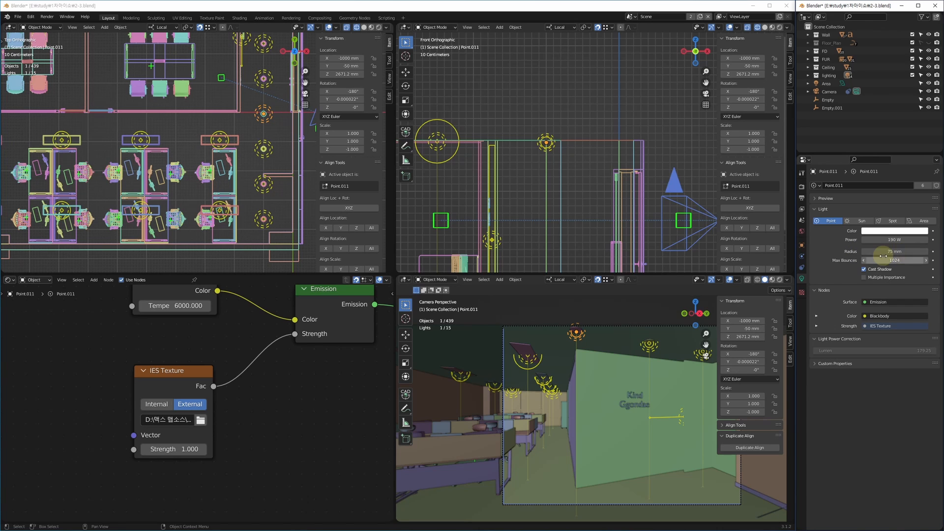
pyautogui.click(448, 132)
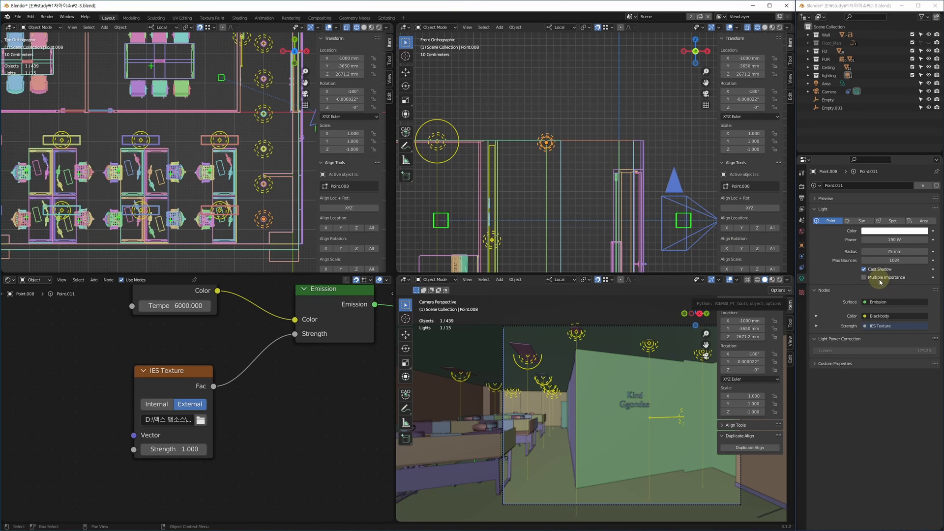
pyautogui.click(881, 278)
# Step: Enable Multiple Importance for the ceiling lights above the desks, leaving the one at X -2500 mm, Y -3350 mm selected
pyautogui.click(449, 122)
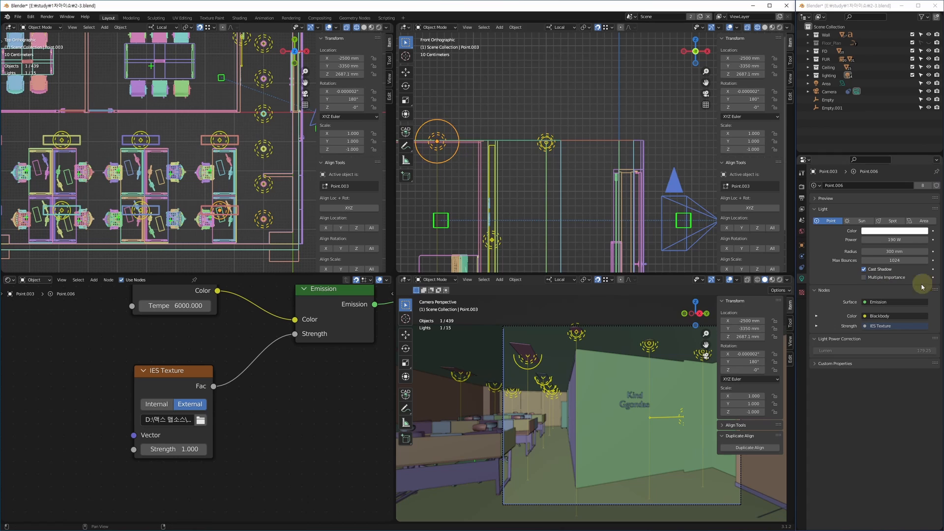
pyautogui.click(456, 143)
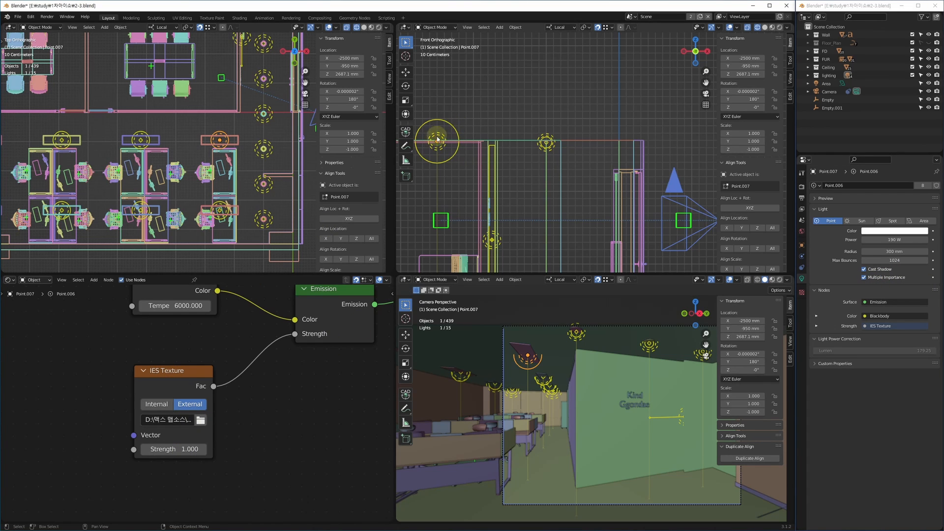
pyautogui.click(447, 126)
pyautogui.moveTo(439, 169); pyautogui.dragTo(425, 166, button='middle')
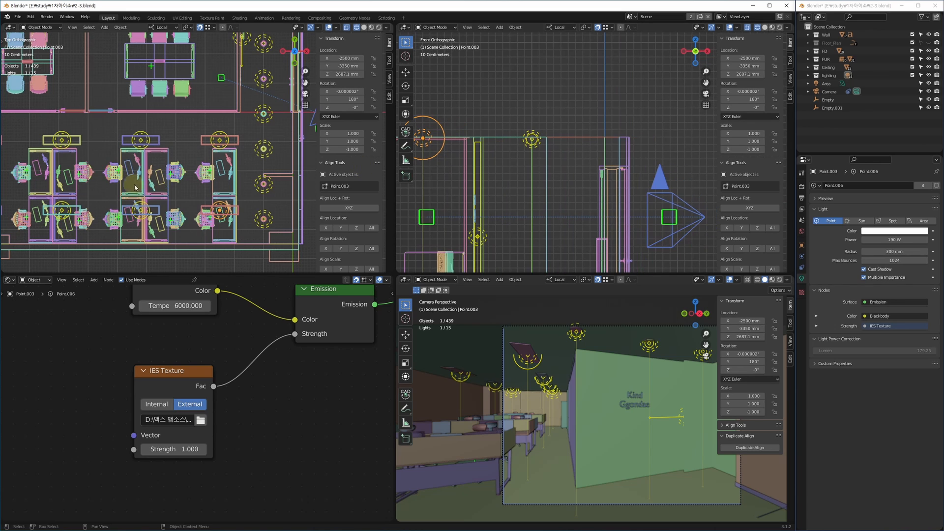
pyautogui.moveTo(135, 185); pyautogui.dragTo(219, 164, button='middle')
# Step: Line up the IES Texture and Blackbody nodes in a column beside the Emission node, with Blackbody above
pyautogui.moveTo(220, 375); pyautogui.dragTo(196, 401, button='middle')
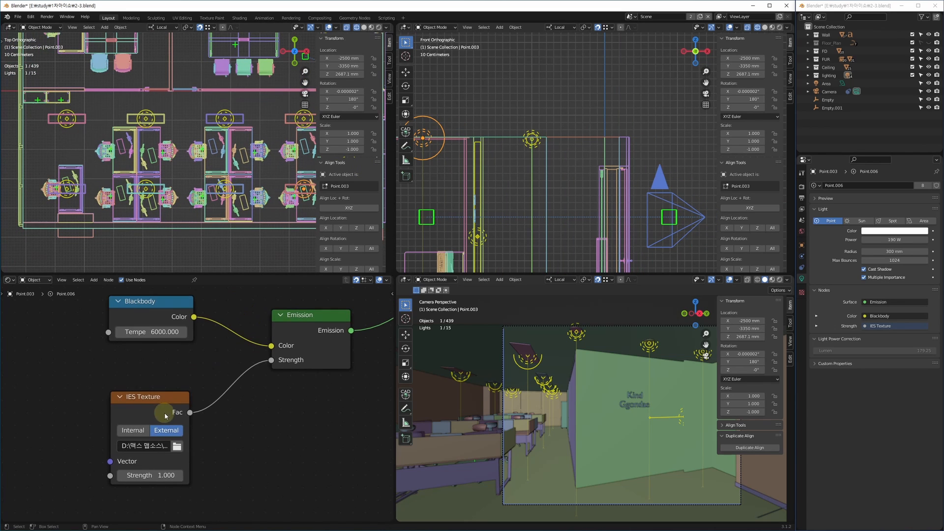
pyautogui.click(152, 460)
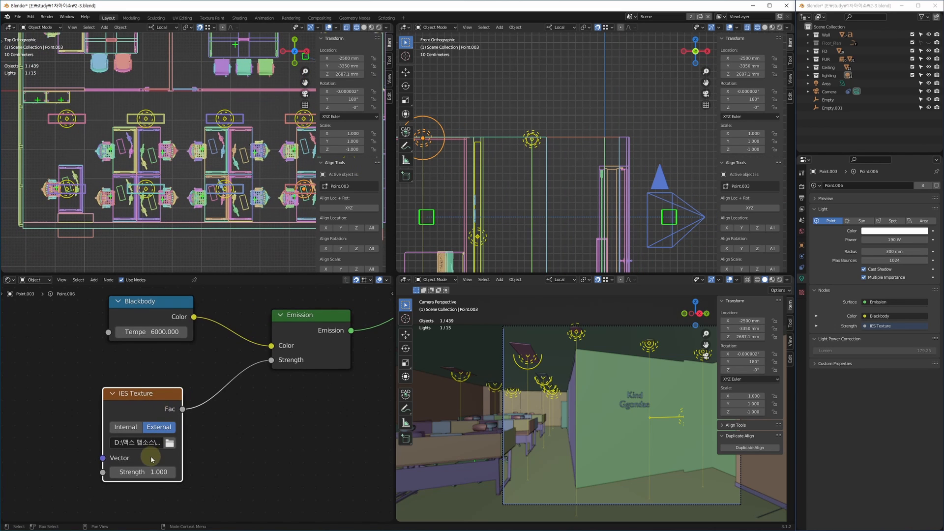
pyautogui.click(196, 380)
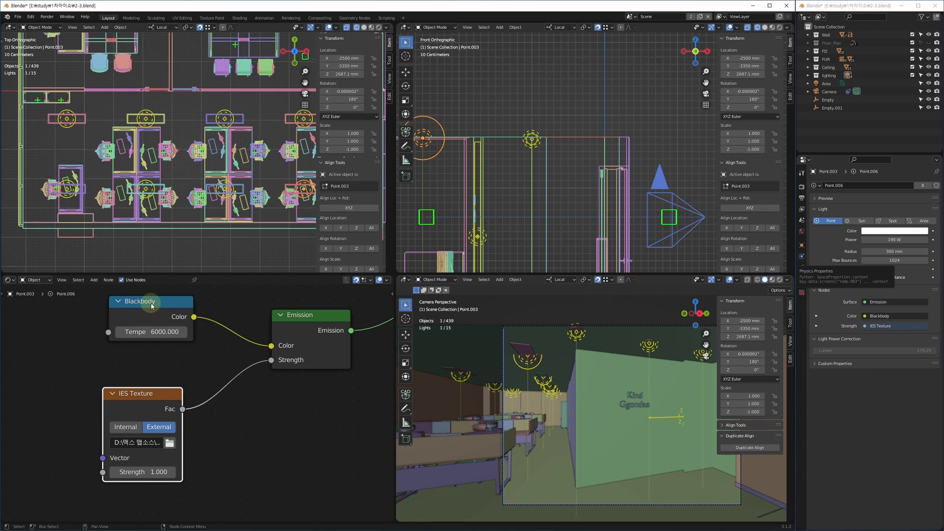
pyautogui.moveTo(151, 305); pyautogui.dragTo(146, 311)
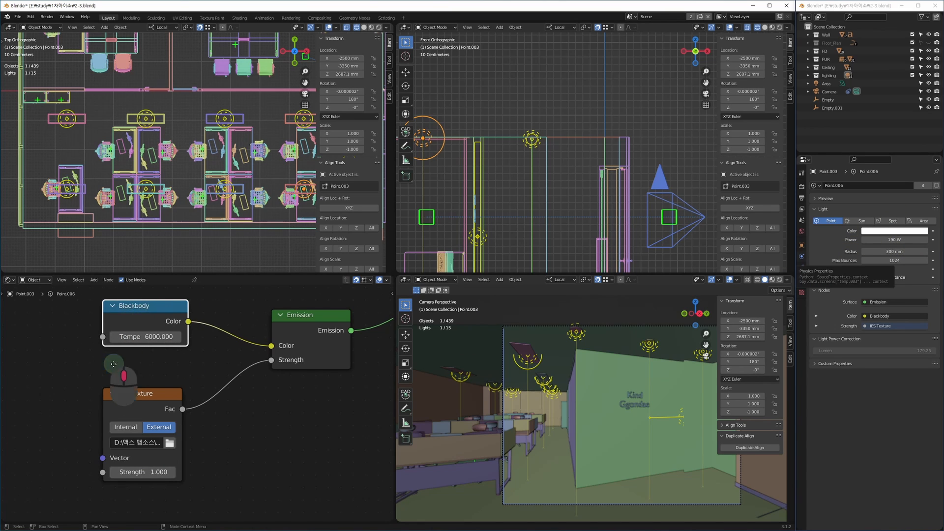
pyautogui.moveTo(114, 364); pyautogui.dragTo(178, 390, button='middle')
pyautogui.moveTo(223, 344); pyautogui.dragTo(224, 319)
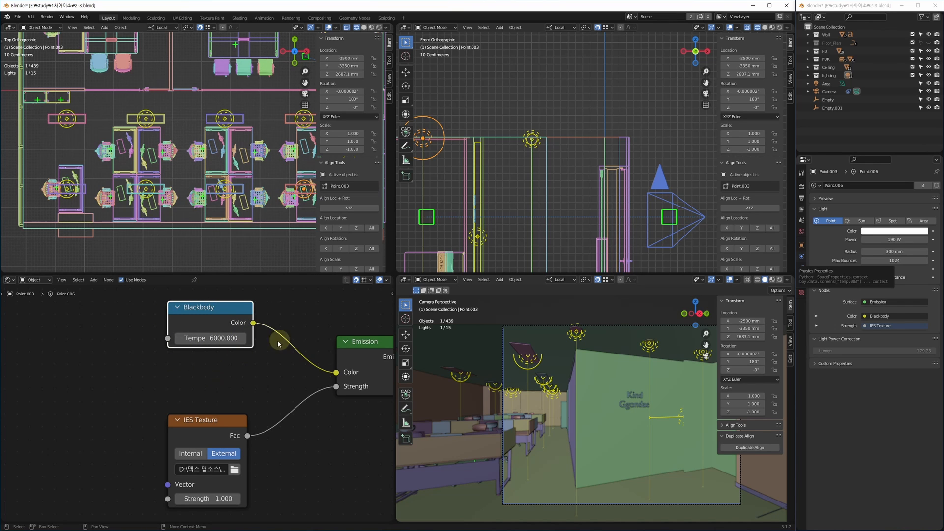
# Step: Show the light's preview and set its power to 1 W
pyautogui.click(826, 199)
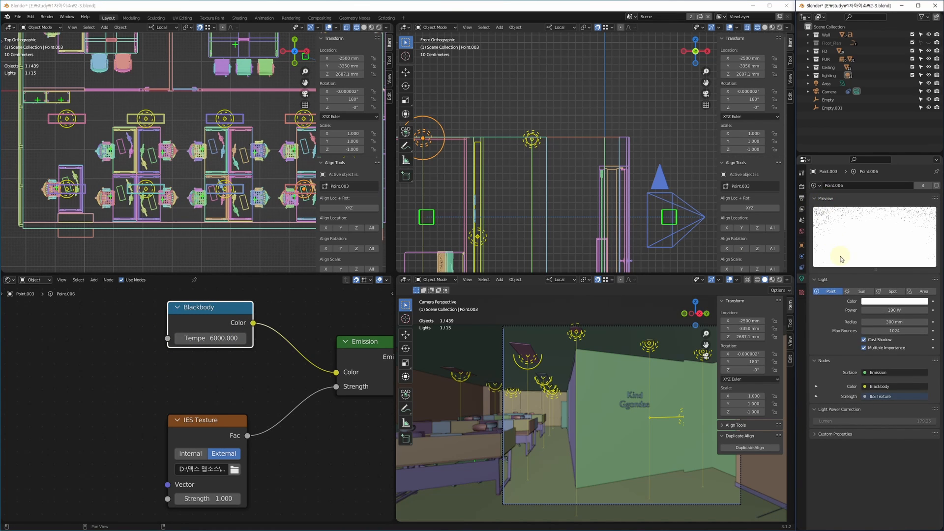
pyautogui.click(906, 311)
pyautogui.write('1')
pyautogui.press('Return')
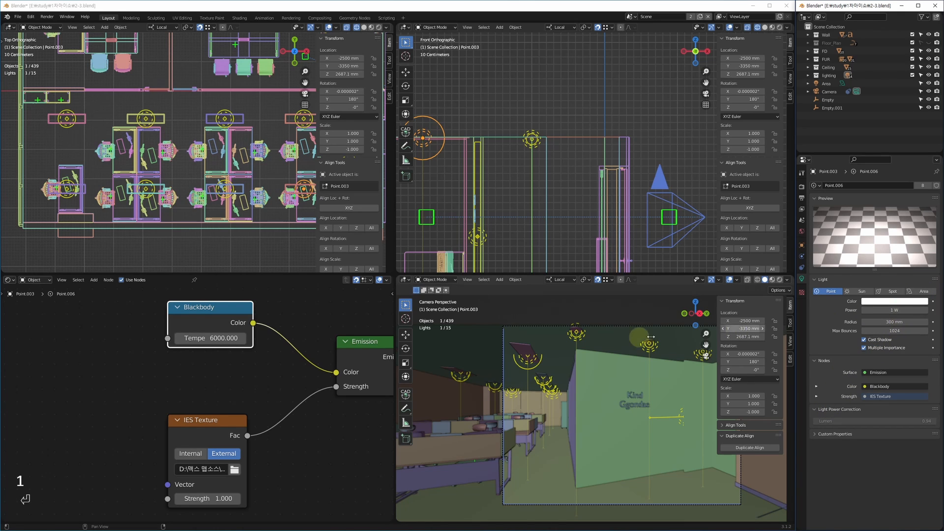
# Step: Lower the Blackbody node slightly, and try its temperature at 3200 and at 9000
pyautogui.moveTo(217, 311); pyautogui.dragTo(217, 323)
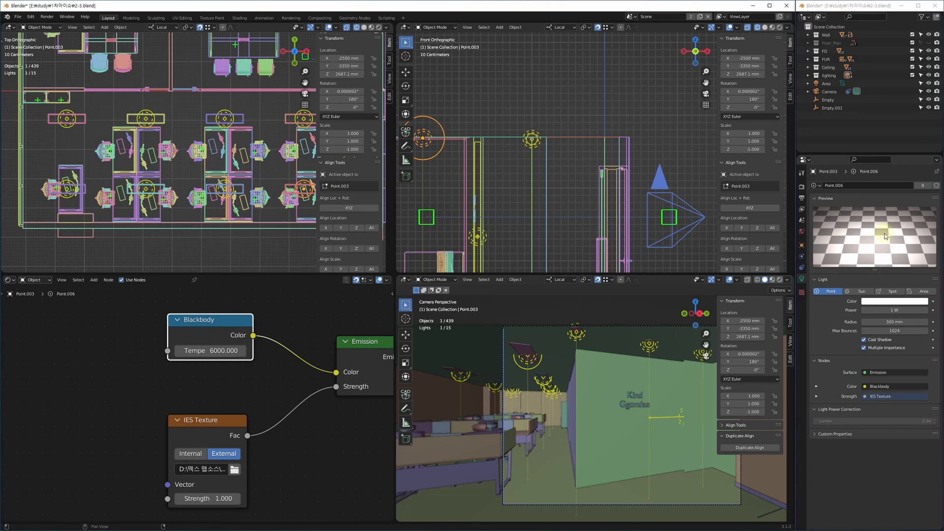
pyautogui.click(221, 355)
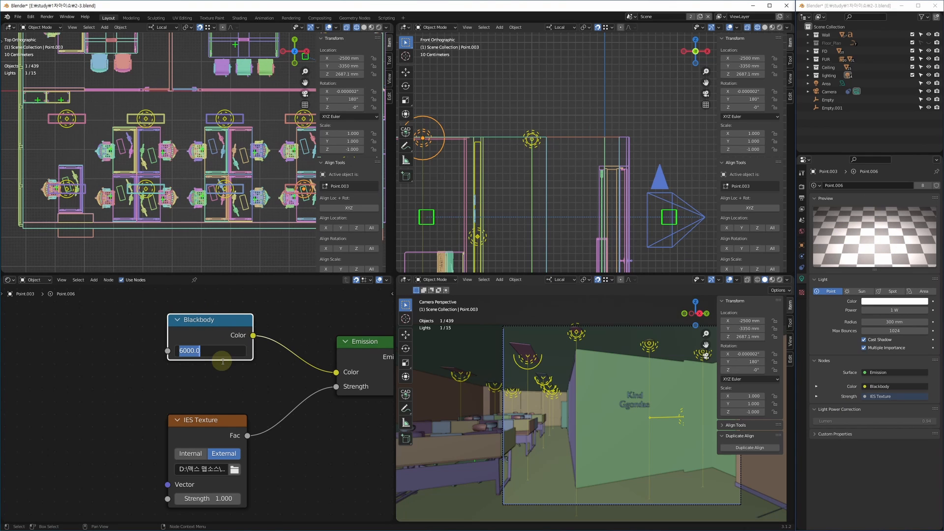
pyautogui.write('3200')
pyautogui.press('Return')
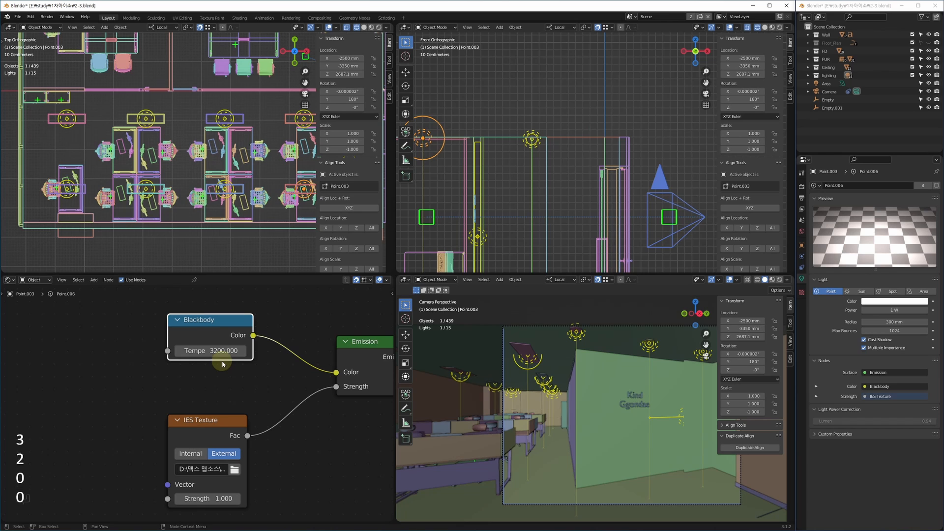
pyautogui.click(222, 346)
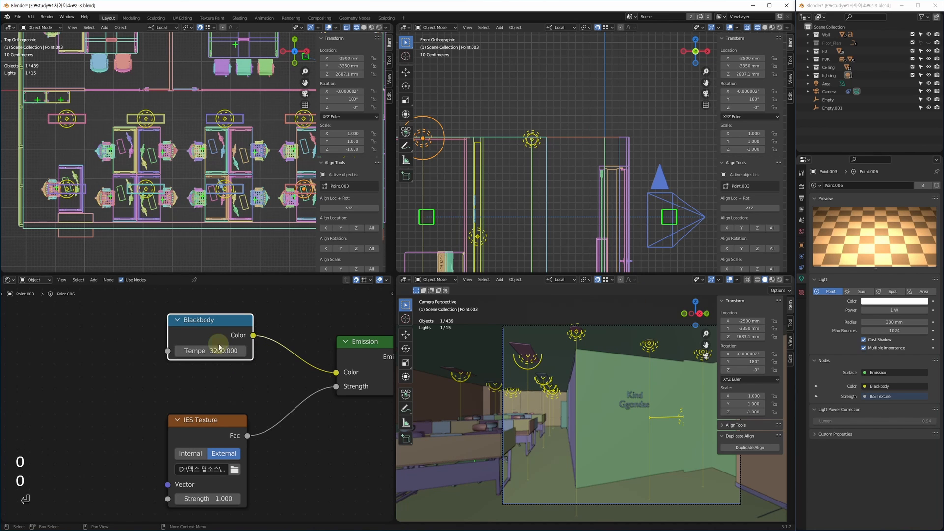
pyautogui.write('9000')
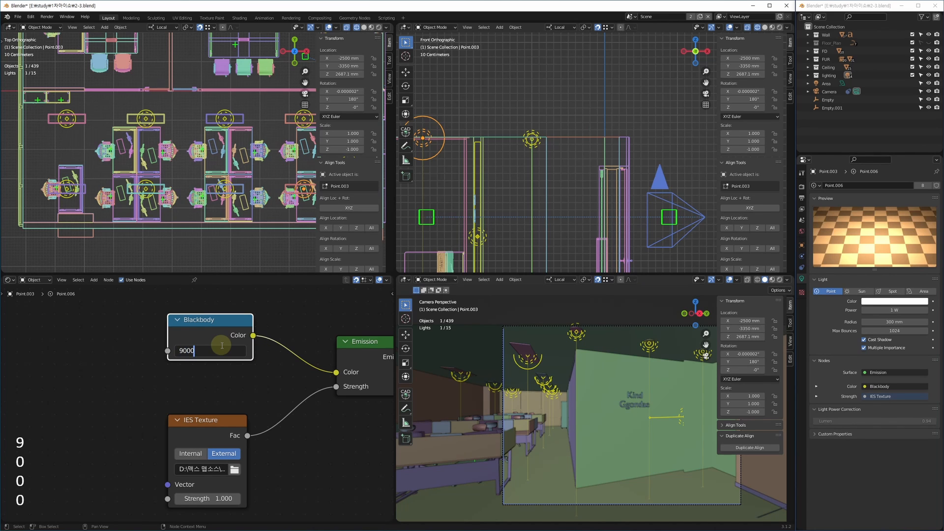
pyautogui.press('Return')
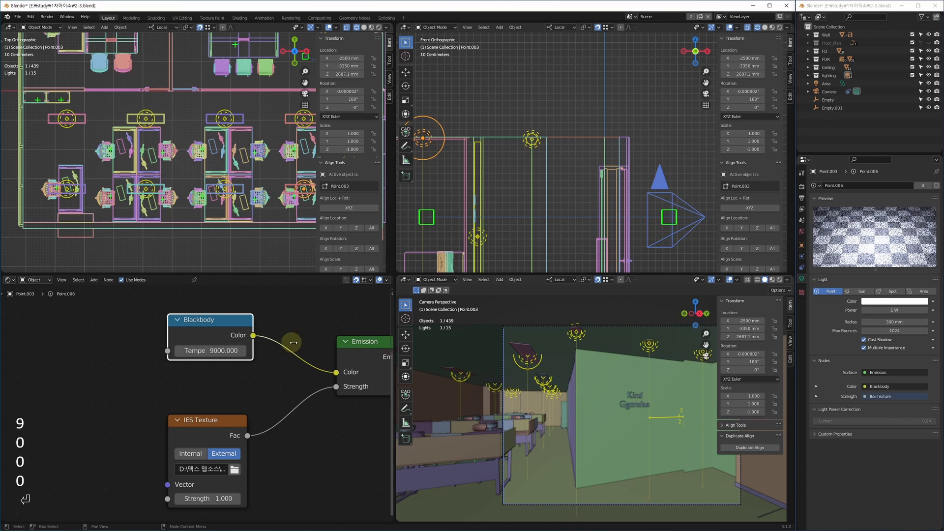
# Step: Set the Blackbody node's temperature to 6000
pyautogui.click(211, 351)
pyautogui.write('6000')
pyautogui.press('Return')
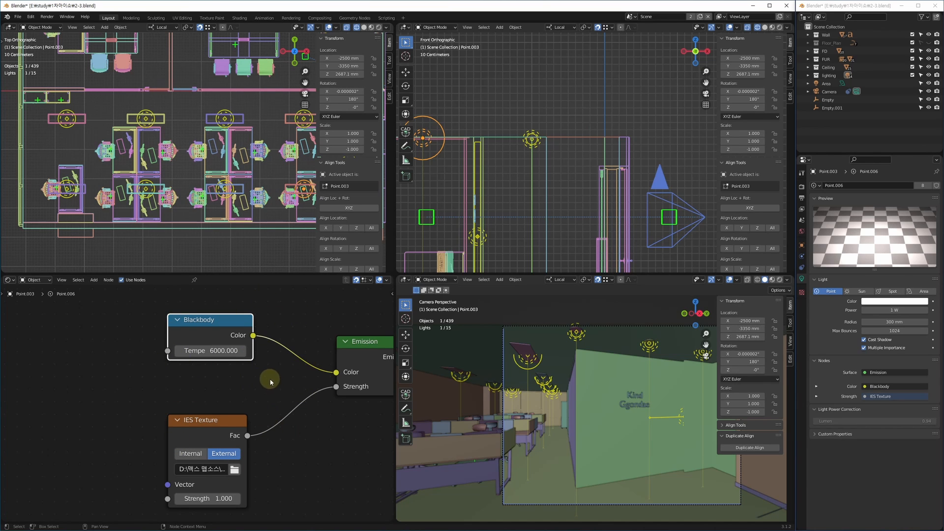
# Step: Hide the top view's sidebar, select the office camera and set its exposure EV to 7
pyautogui.hotkey('alt', 'w')
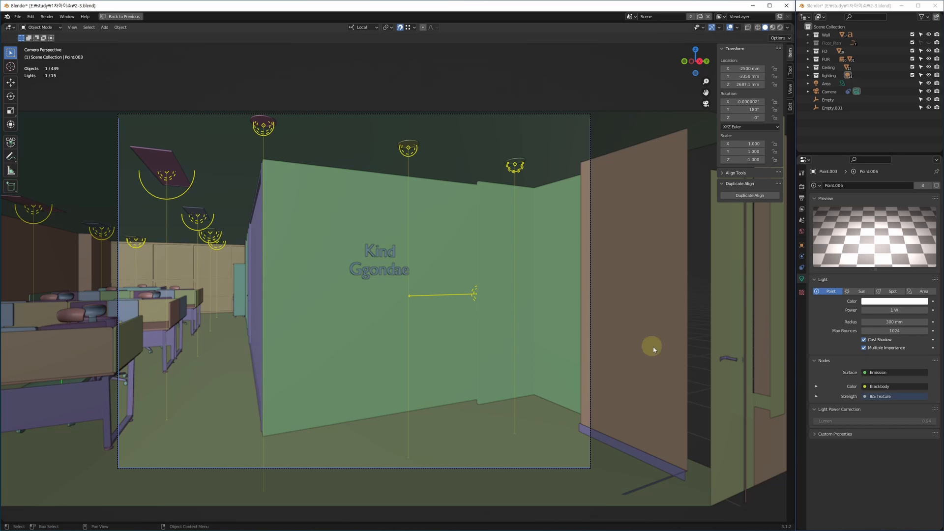
pyautogui.hotkey('alt', 'w')
pyautogui.keyDown('shift'); pyautogui.moveTo(256, 148); pyautogui.dragTo(42, 163, button='middle'); pyautogui.keyUp('shift')
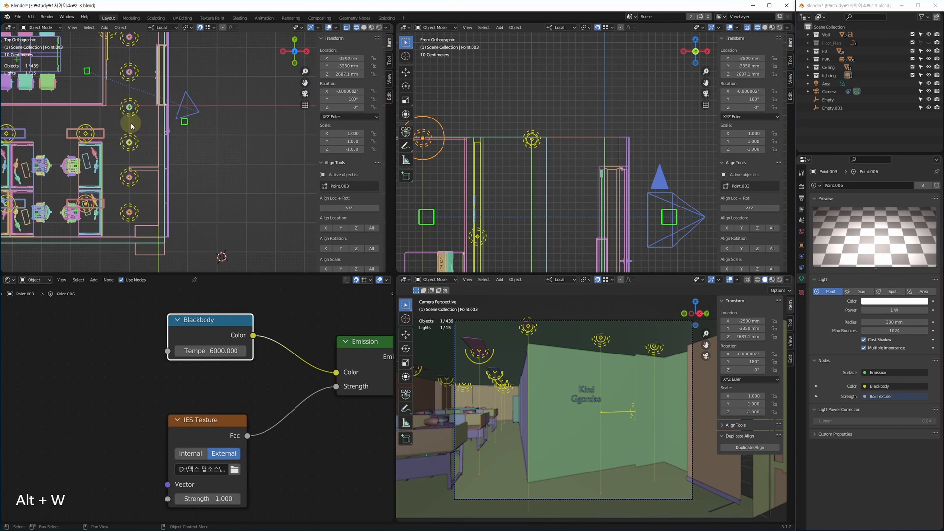
pyautogui.press('n')
pyautogui.click(202, 113)
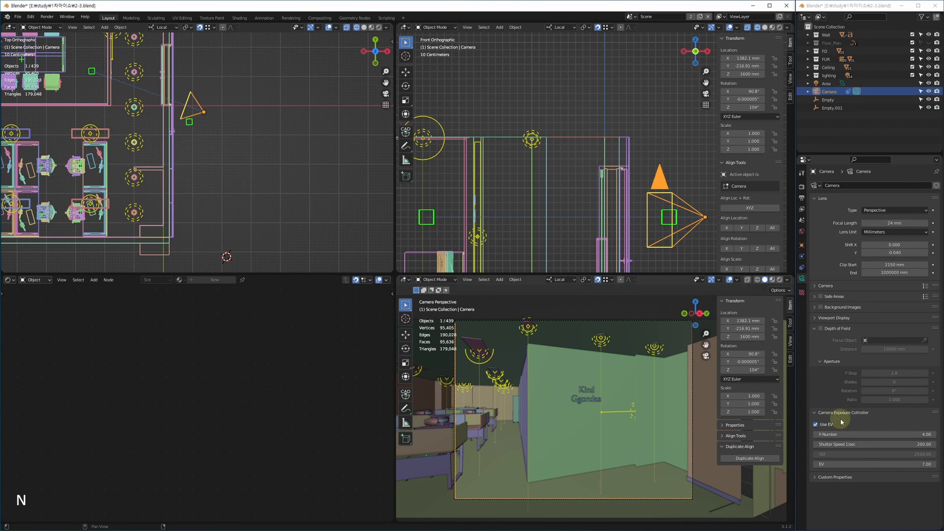
pyautogui.click(862, 464)
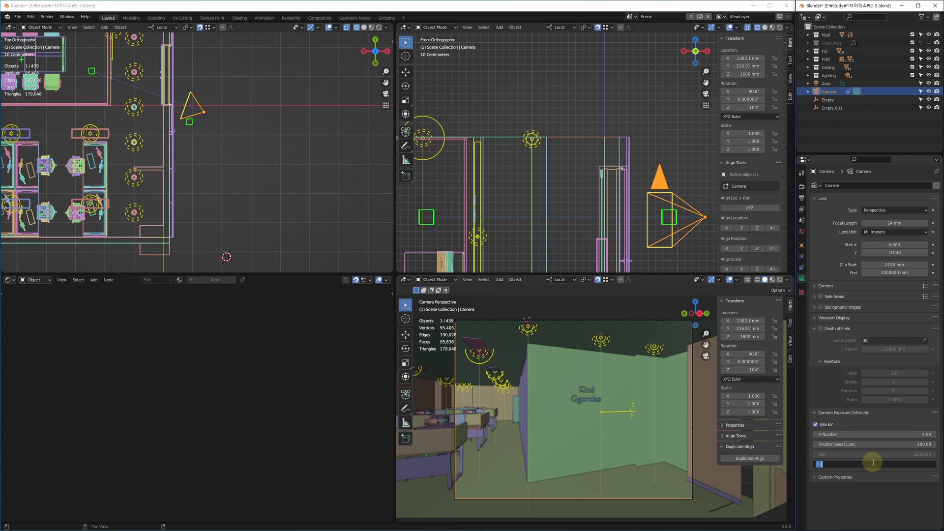
pyautogui.write('7')
pyautogui.press('Return')
# Step: Add a new camera and move it outside the entrance to about X 3988 mm, Y -1541 mm
pyautogui.click(286, 191)
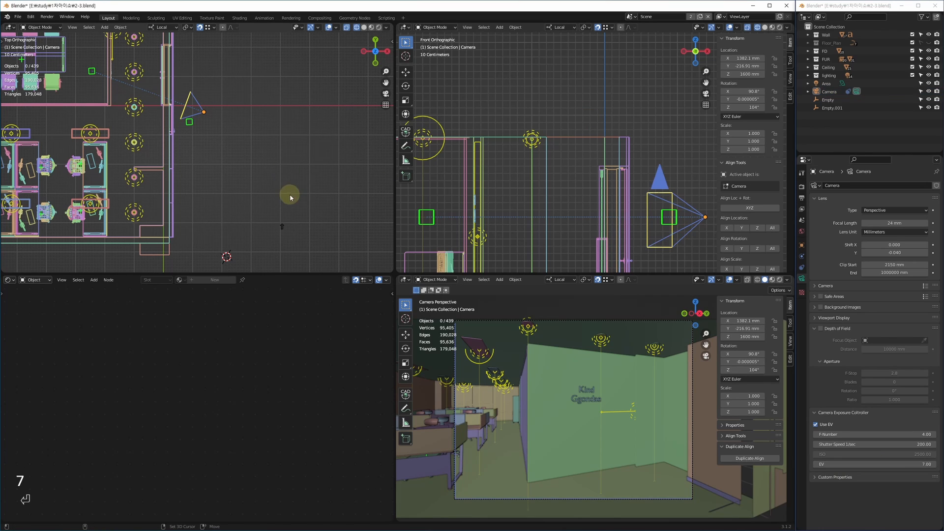
pyautogui.hotkey('shift', 'a')
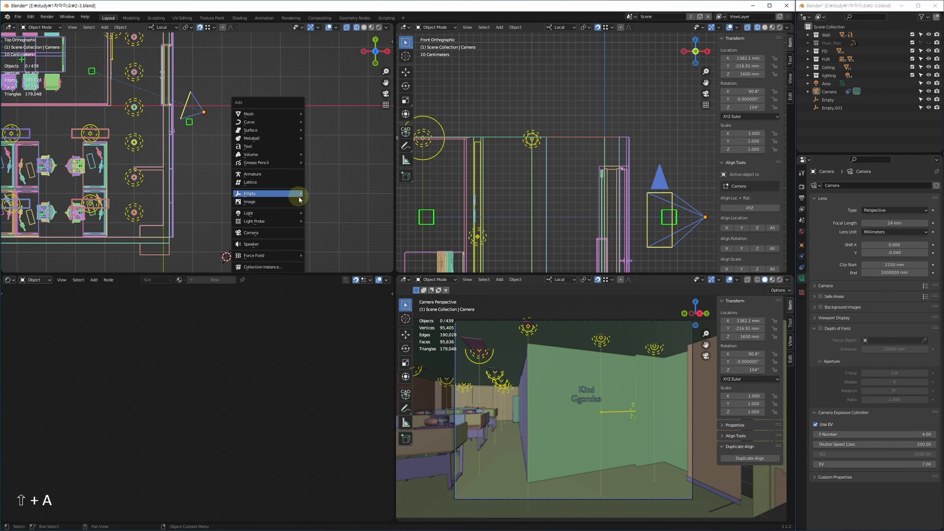
pyautogui.moveTo(248, 237); pyautogui.dragTo(254, 188, button='middle')
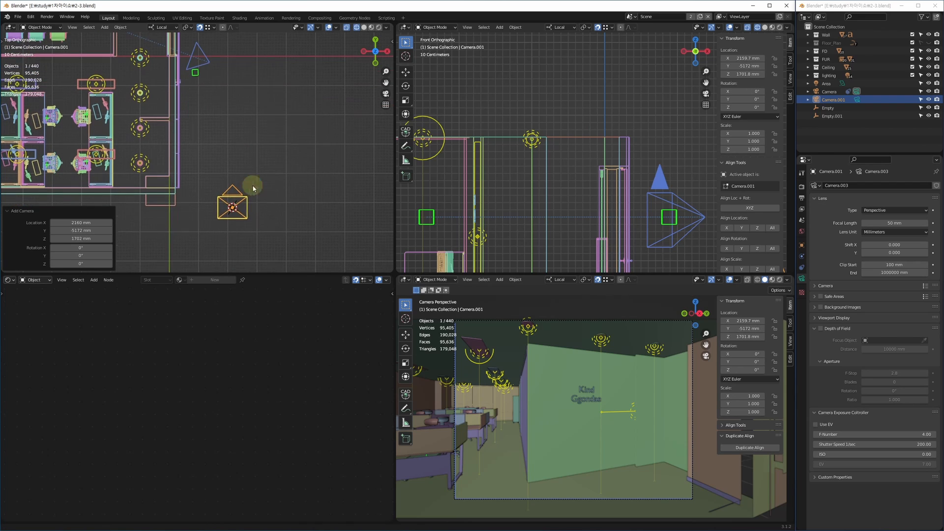
pyautogui.press('g')
pyautogui.click(288, 115)
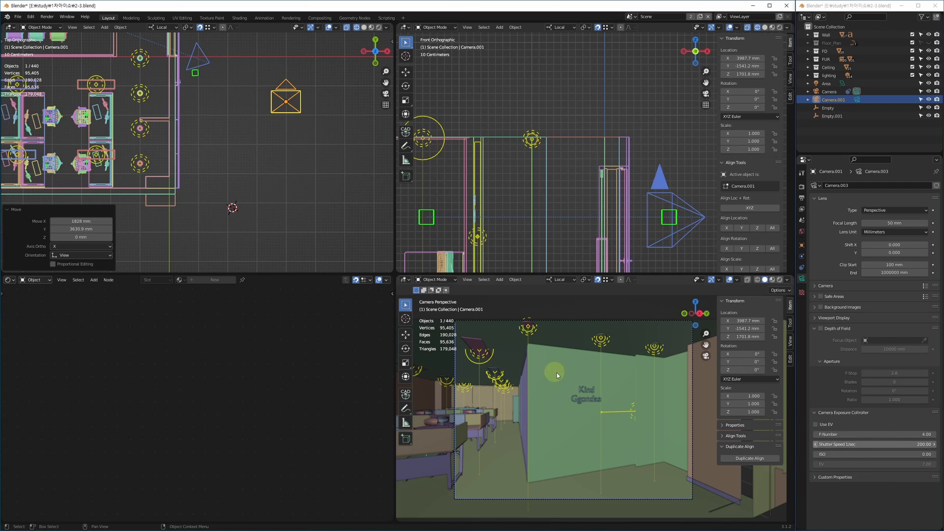
# Step: Set the new camera's ISO to 100, enable Use EV and set its EV to 7
pyautogui.keyDown('shift'); pyautogui.moveTo(327, 177); pyautogui.dragTo(316, 196, button='middle'); pyautogui.keyUp('shift')
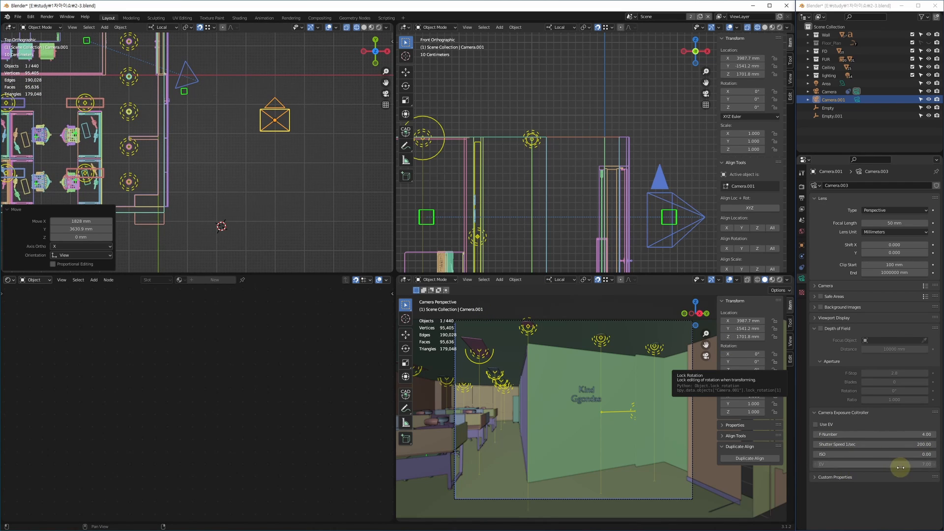
pyautogui.click(896, 454)
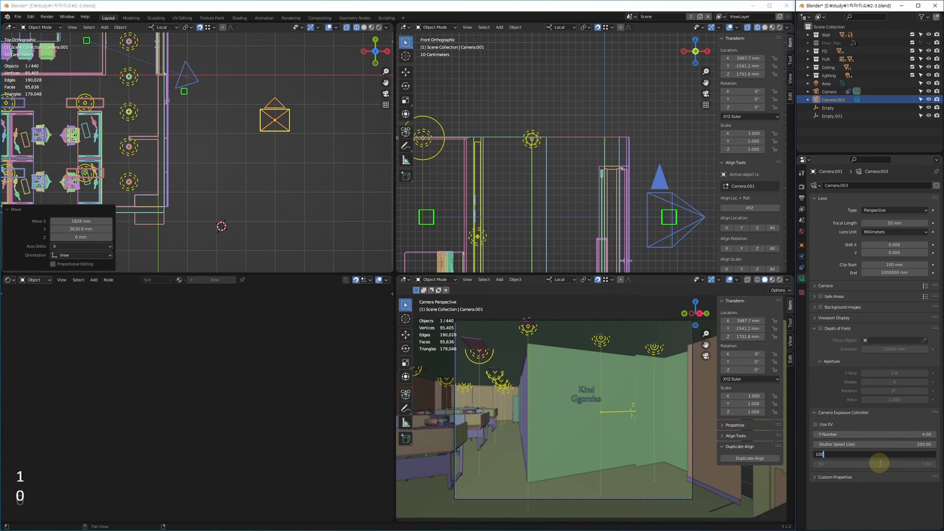
pyautogui.press('Return')
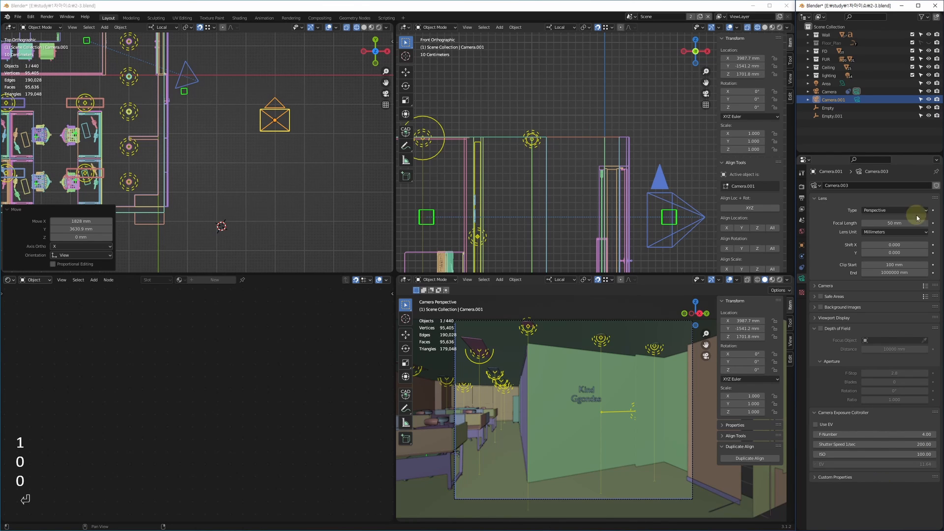
pyautogui.click(826, 427)
pyautogui.click(876, 463)
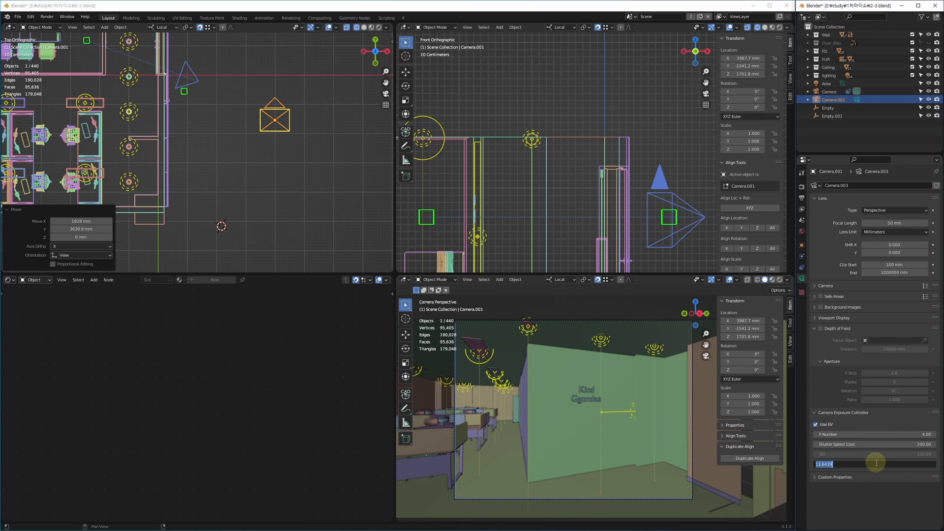
pyautogui.write('7')
pyautogui.press('Return')
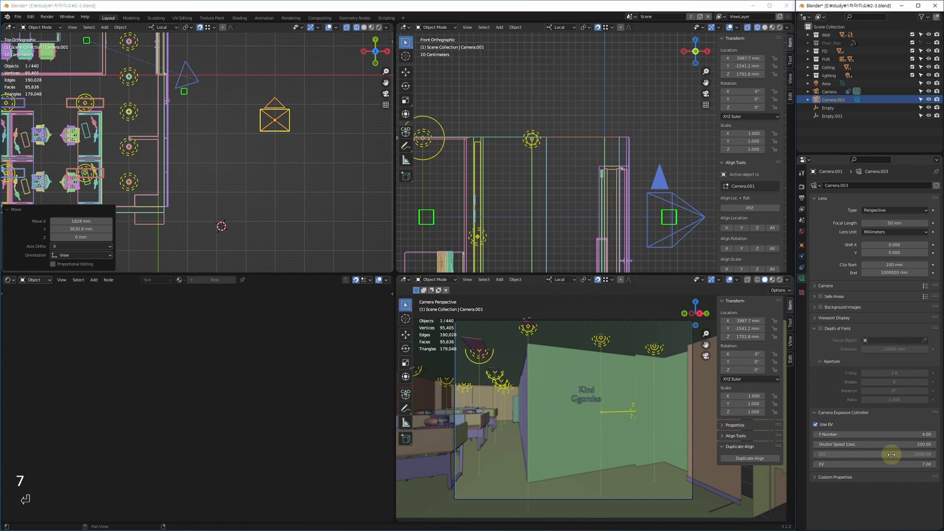
# Step: Delete the new camera outside the entrance and deselect everything
pyautogui.moveTo(297, 89); pyautogui.dragTo(255, 148)
pyautogui.press('Delete')
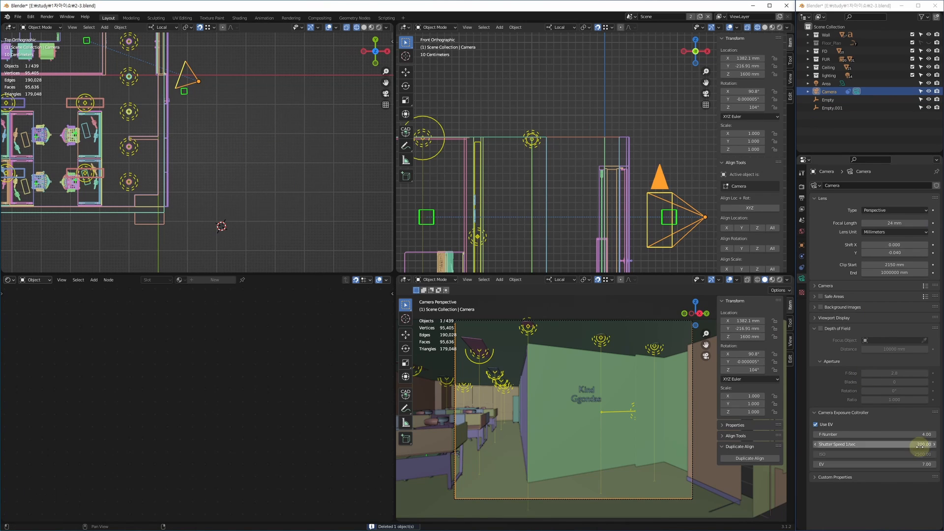
pyautogui.click(375, 246)
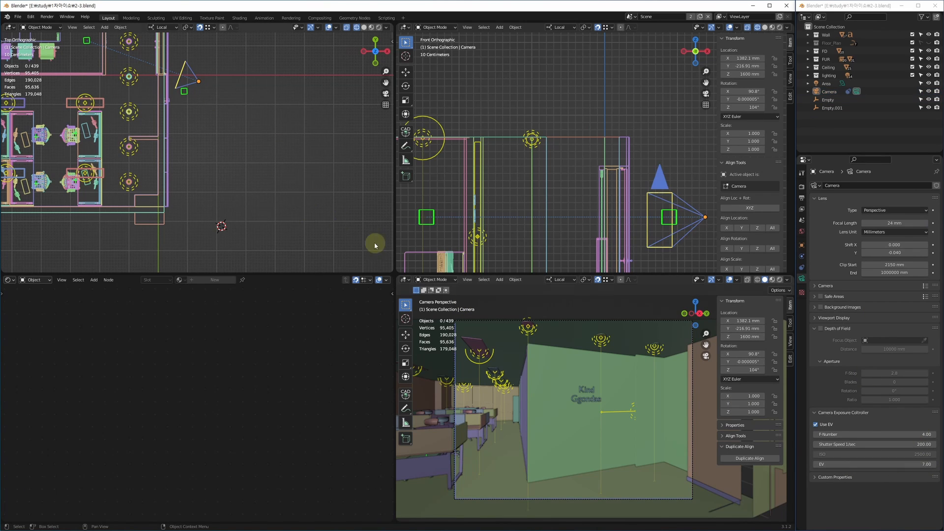
# Step: Switch the node editor from Object to World shading and bring the whole world node tree into view
pyautogui.click(571, 392)
pyautogui.hotkey('alt', 'w')
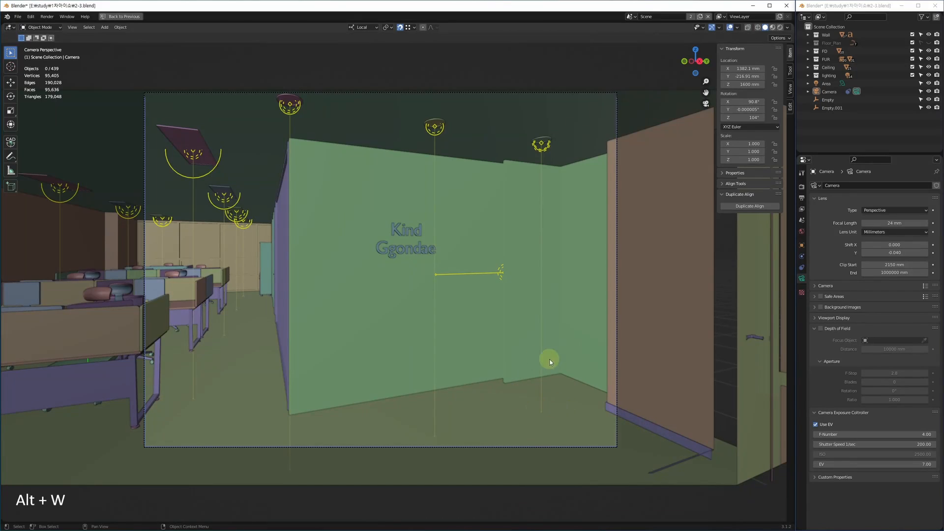
pyautogui.hotkey('alt', 'w')
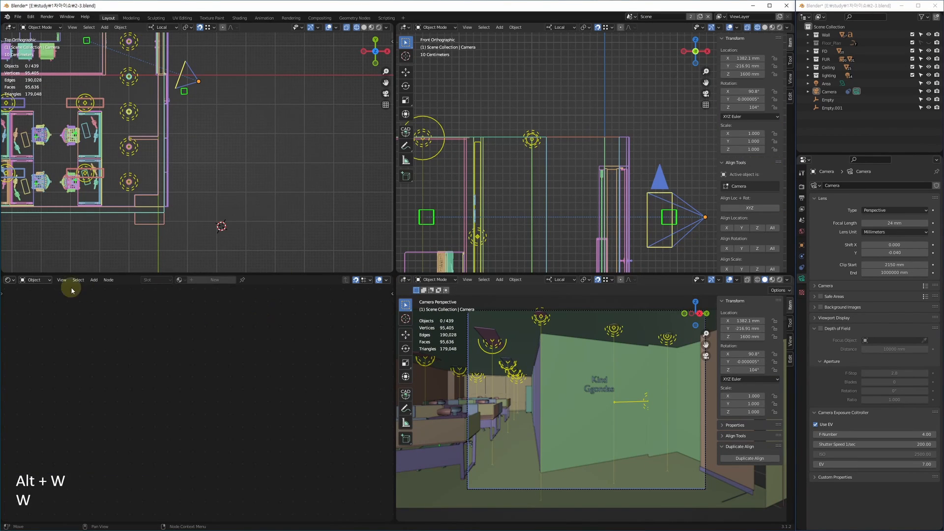
pyautogui.click(35, 280)
pyautogui.click(42, 298)
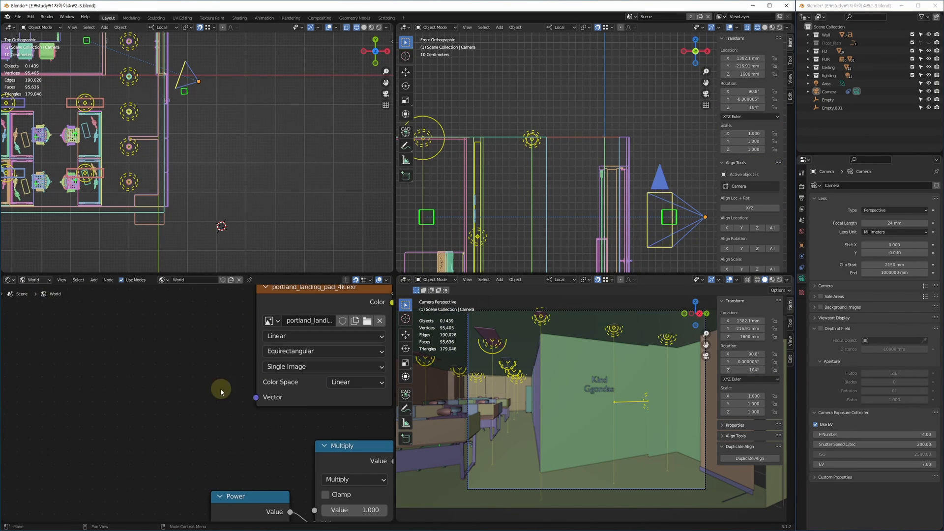
pyautogui.scroll(-5, 186, 379)
pyautogui.scroll(3, 290, 370)
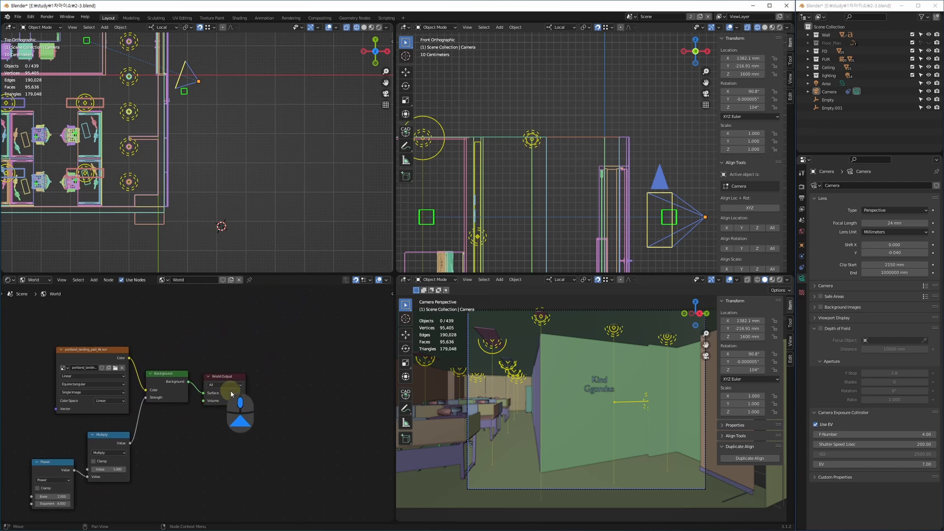
# Step: Duplicate the world's Background node and connect the unlinked white copy to the World Output's Surface in place of the original
pyautogui.moveTo(211, 375); pyautogui.dragTo(305, 364)
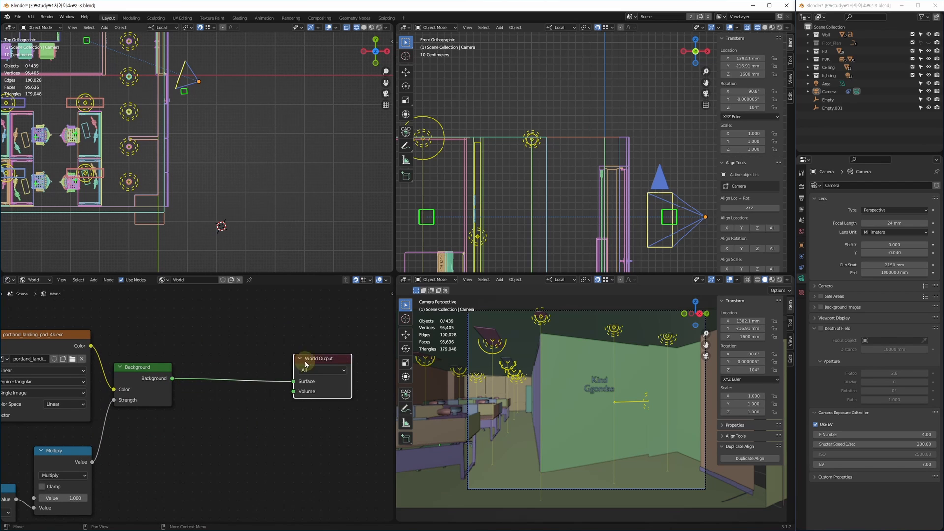
pyautogui.click(148, 393)
pyautogui.hotkey('shift', 'd')
pyautogui.click(254, 435)
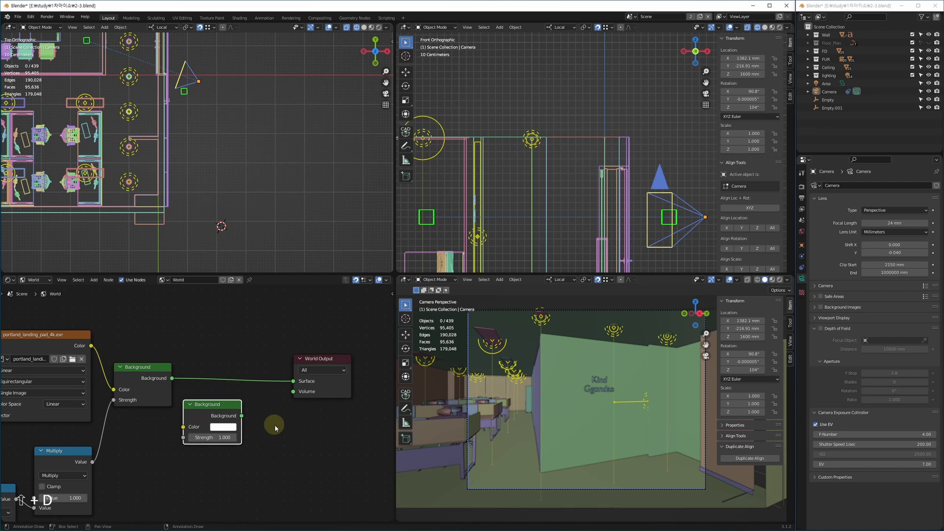
pyautogui.moveTo(242, 416); pyautogui.dragTo(294, 382)
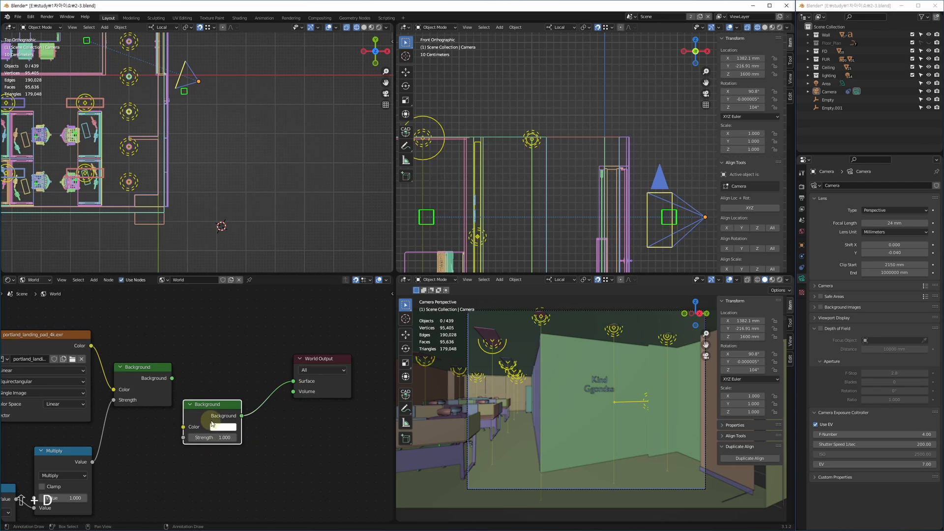
pyautogui.moveTo(211, 420); pyautogui.dragTo(230, 402)
pyautogui.click(235, 458)
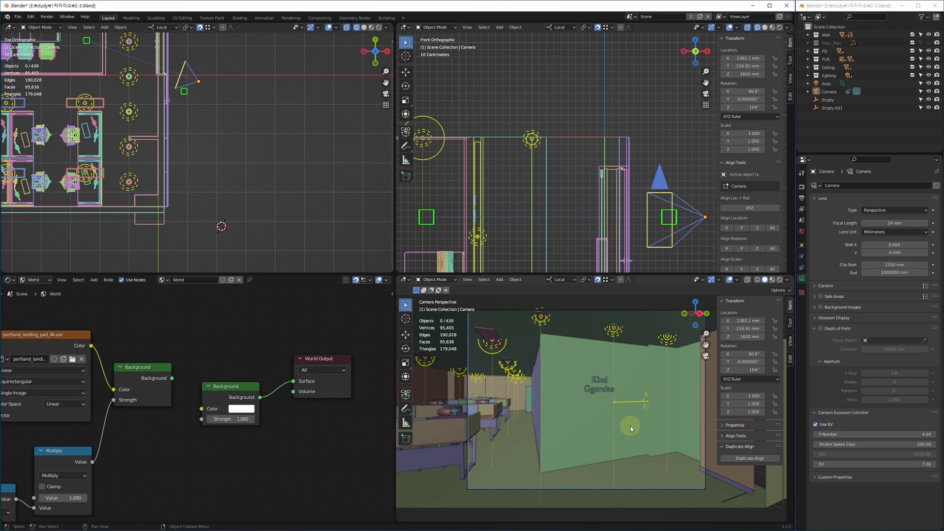
# Step: Maximize the camera viewport, start a render of it and cancel it
pyautogui.hotkey('alt', 'w')
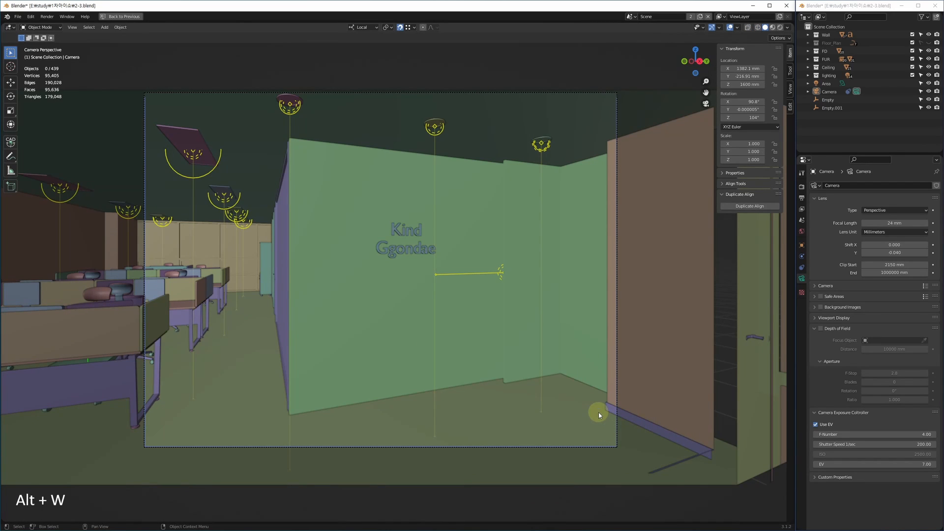
pyautogui.press('F12')
pyautogui.press('Escape')
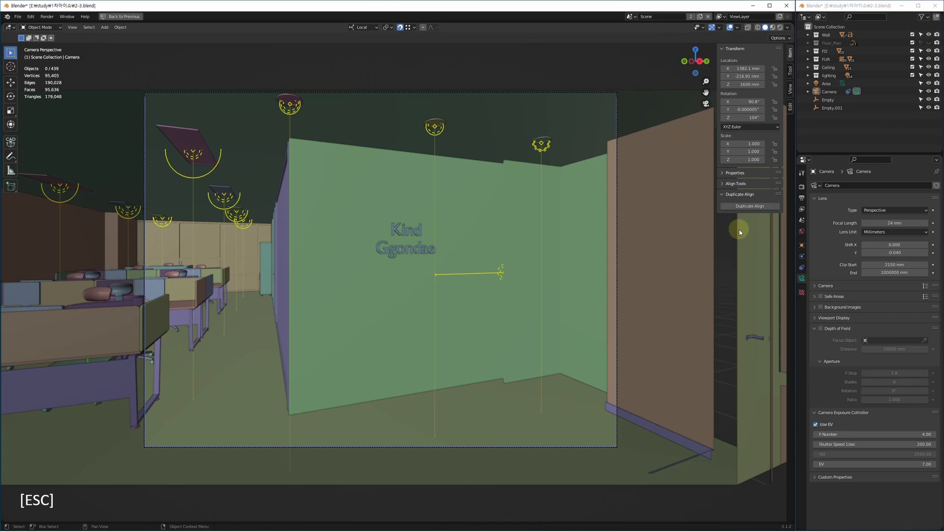
# Step: Examine the render settings for sampling, denoising, caustics, film and View Transform, and the output resolution percentage
pyautogui.click(803, 186)
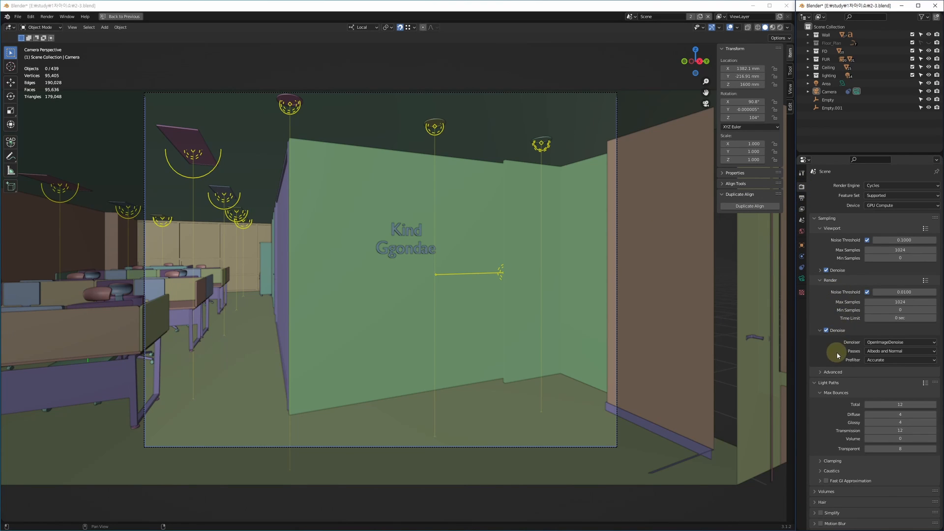
pyautogui.scroll(-4, 836, 340)
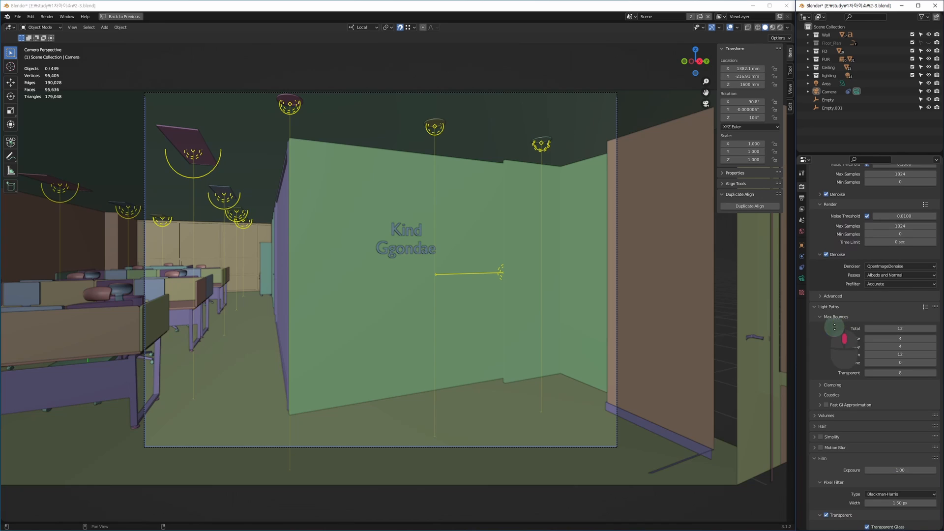
pyautogui.scroll(-1, 836, 329)
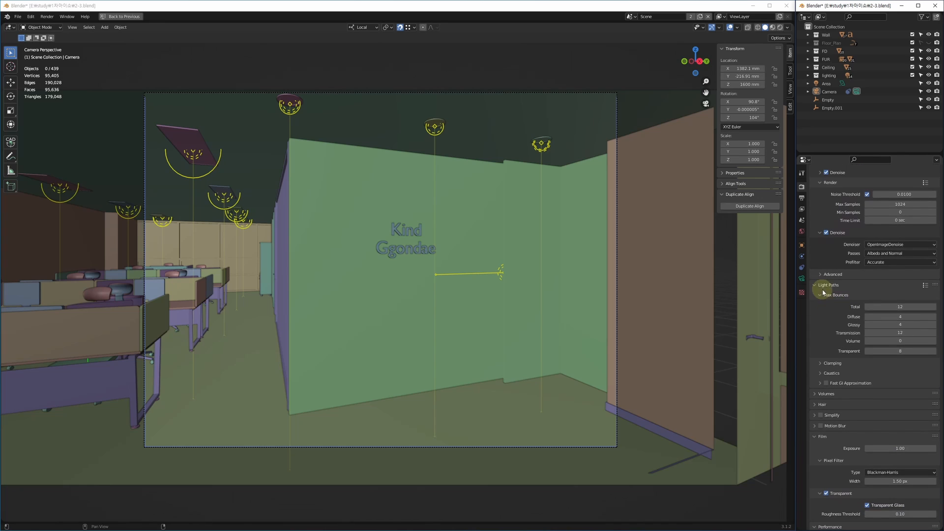
pyautogui.click(828, 374)
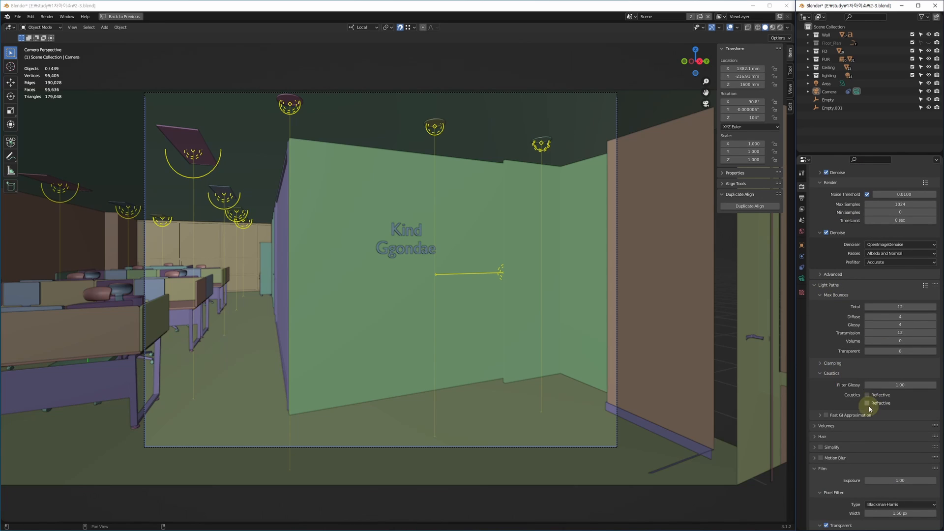
pyautogui.click(832, 374)
pyautogui.moveTo(837, 383); pyautogui.dragTo(851, 159, button='middle')
pyautogui.moveTo(848, 412); pyautogui.dragTo(850, 220, button='middle')
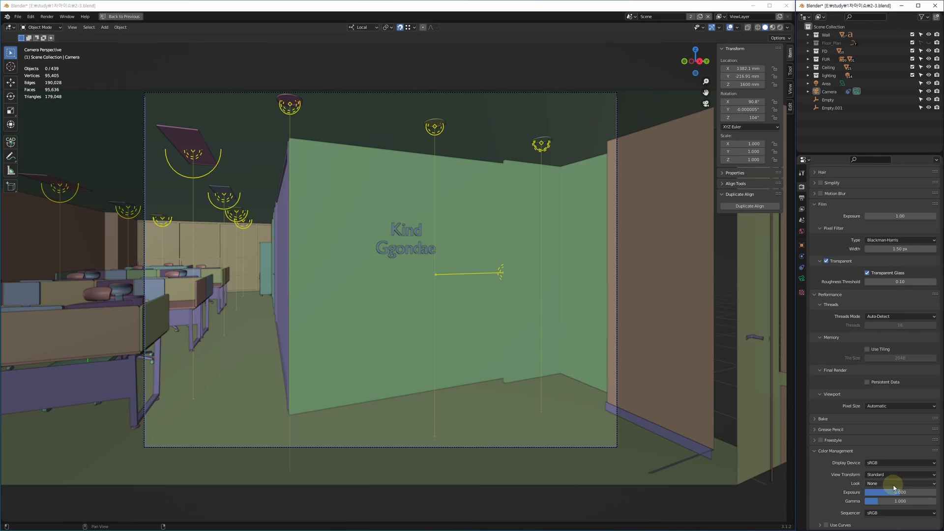
pyautogui.click(876, 477)
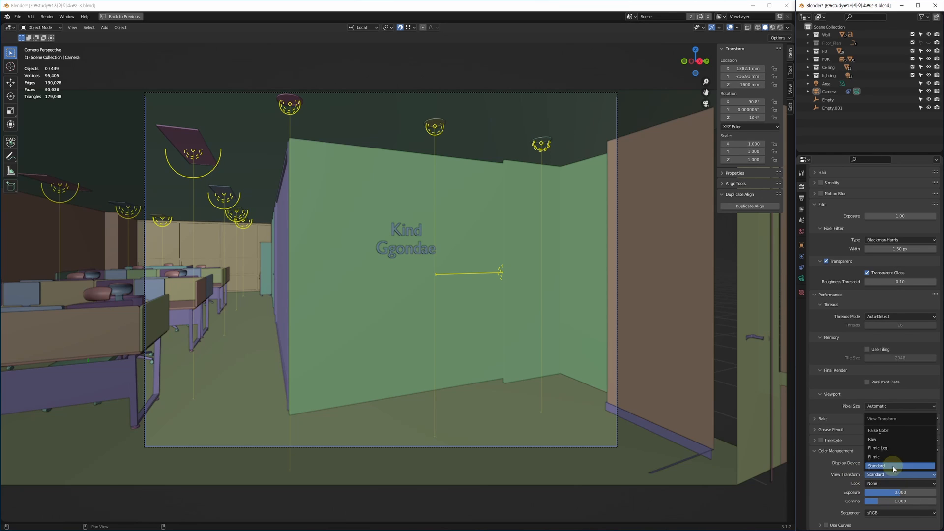
pyautogui.click(887, 467)
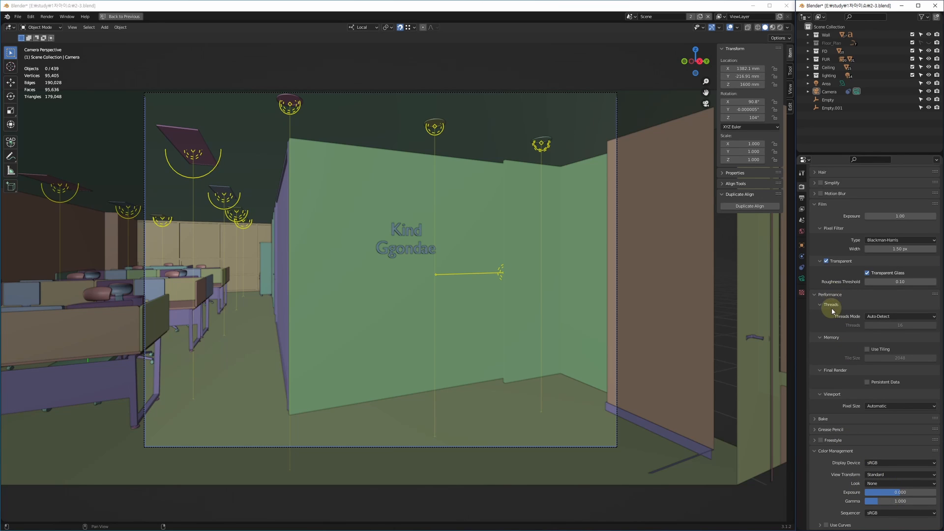
pyautogui.moveTo(832, 306); pyautogui.dragTo(843, 464, button='middle')
pyautogui.moveTo(833, 247); pyautogui.dragTo(839, 449, button='middle')
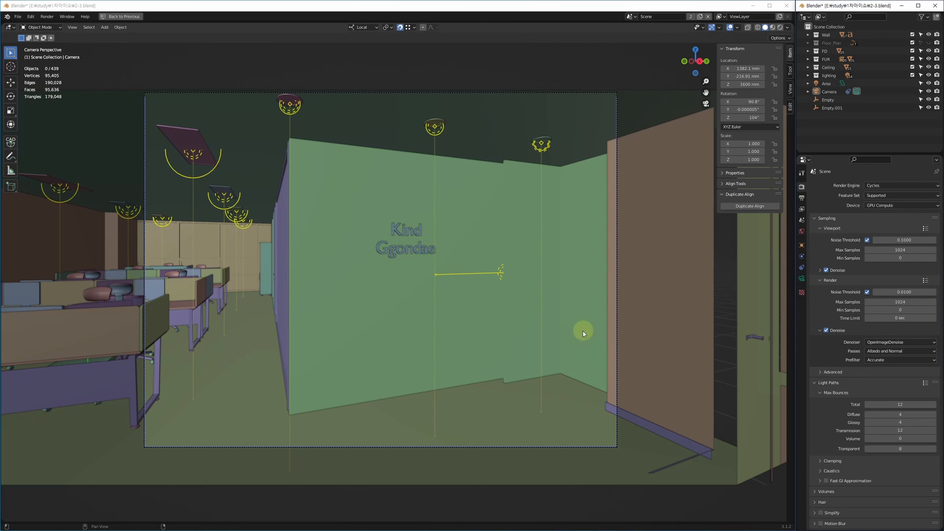
pyautogui.click(802, 198)
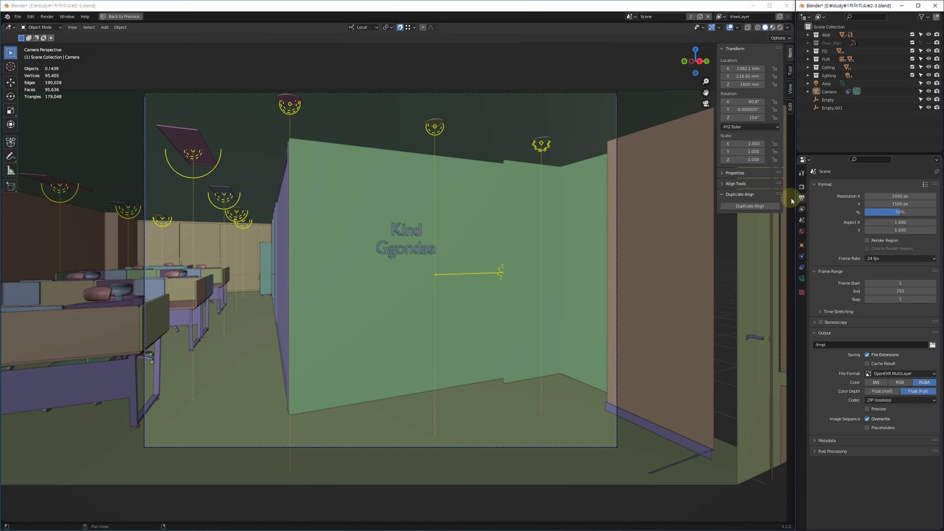
pyautogui.click(903, 215)
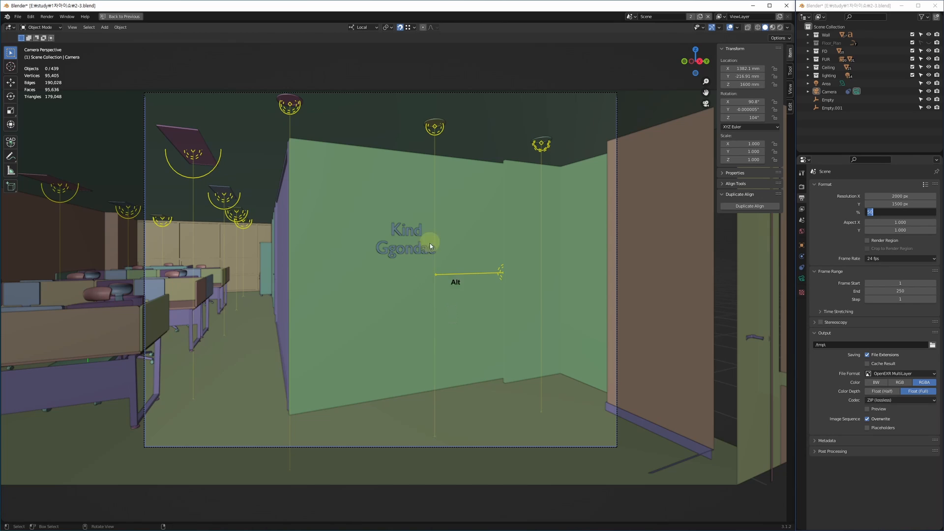
# Step: Select the middle ceiling light near the sign wall, view its light settings with the preview collapsed, and return to the render settings
pyautogui.click(441, 132)
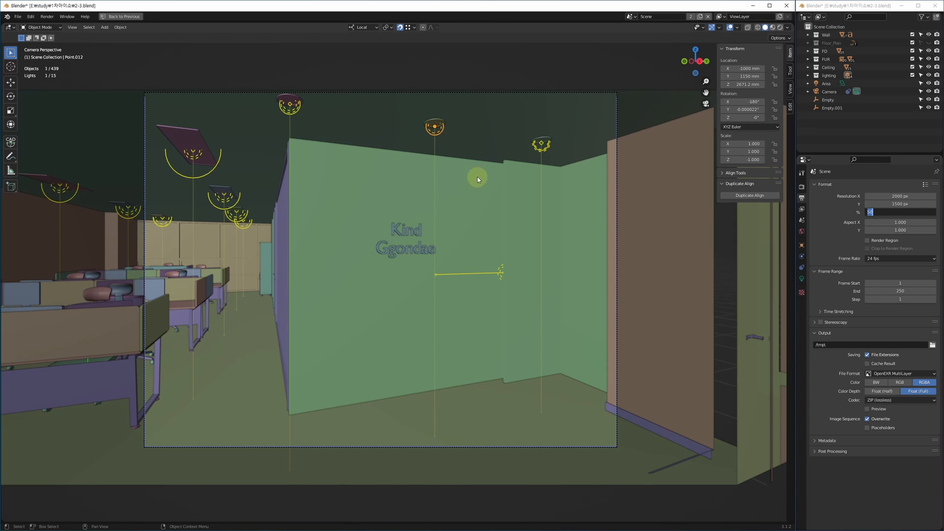
pyautogui.click(803, 280)
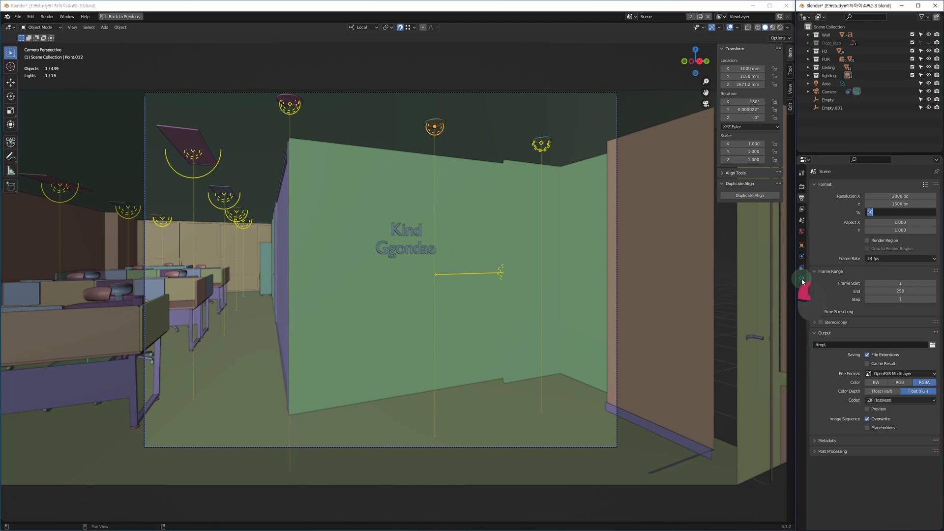
pyautogui.click(803, 279)
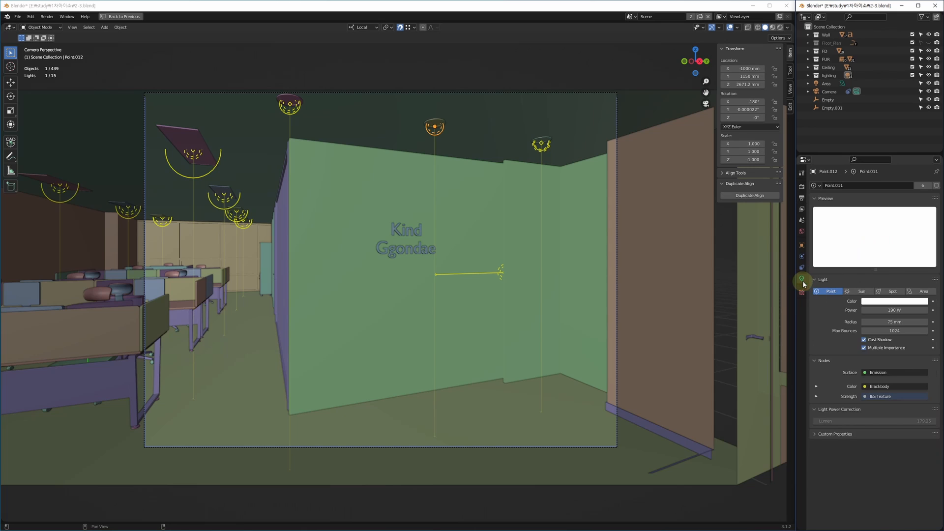
pyautogui.click(819, 200)
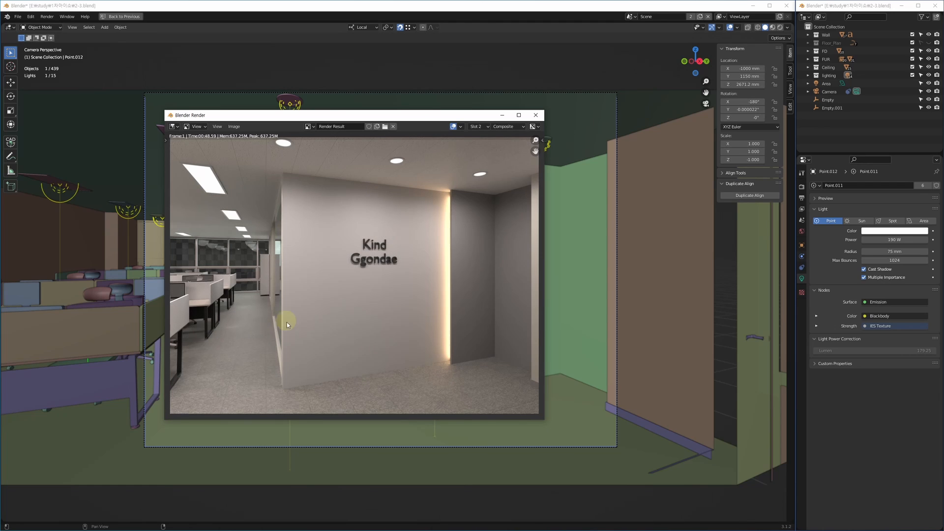
pyautogui.click(802, 187)
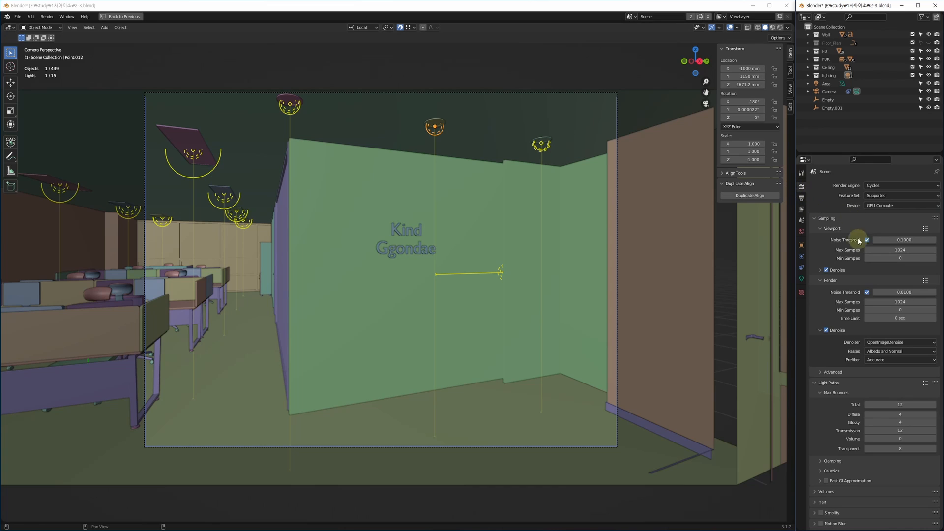
# Step: Collapse the Pixel Filter settings in the render Film options and turn off Transparent
pyautogui.scroll(-5, 837, 438)
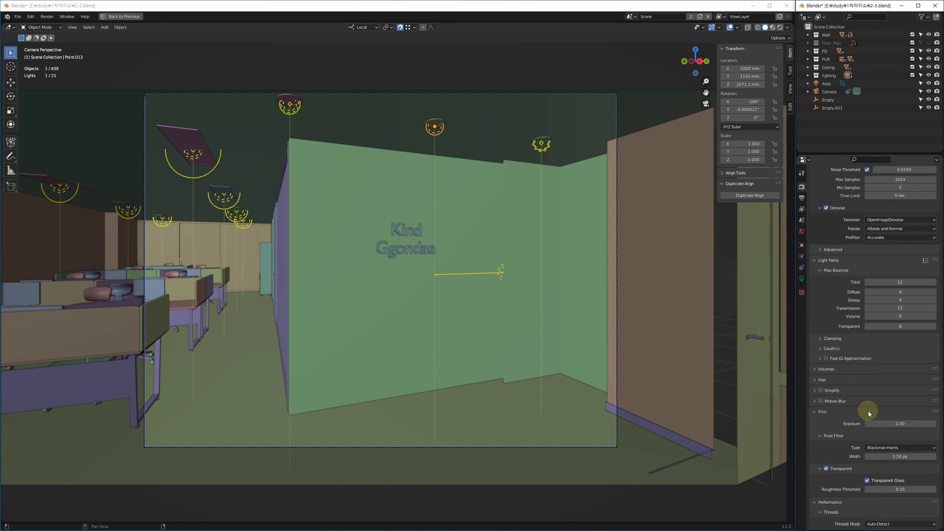
pyautogui.scroll(-4, 839, 453)
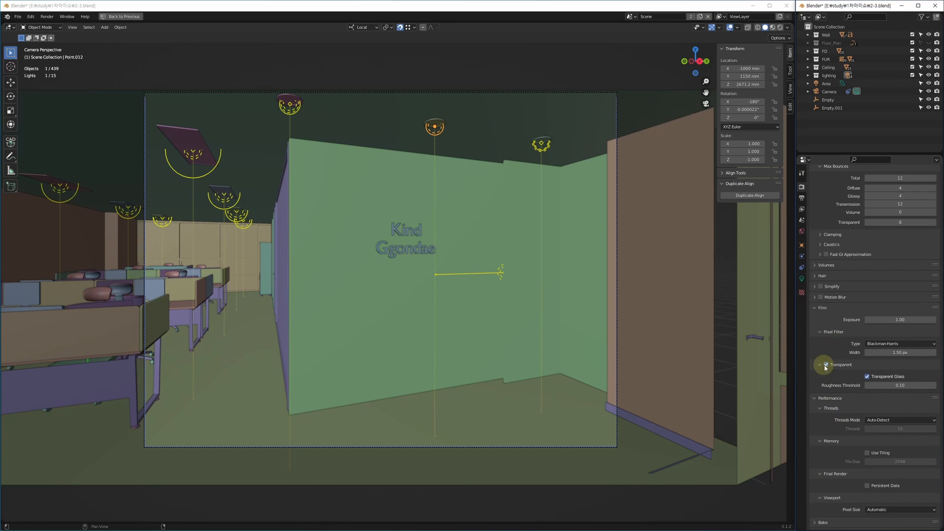
pyautogui.click(821, 332)
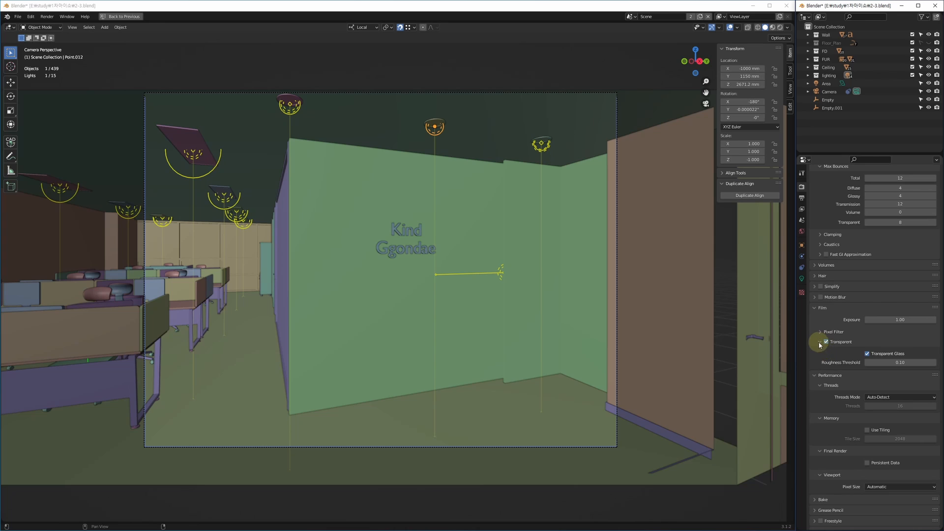
pyautogui.click(820, 343)
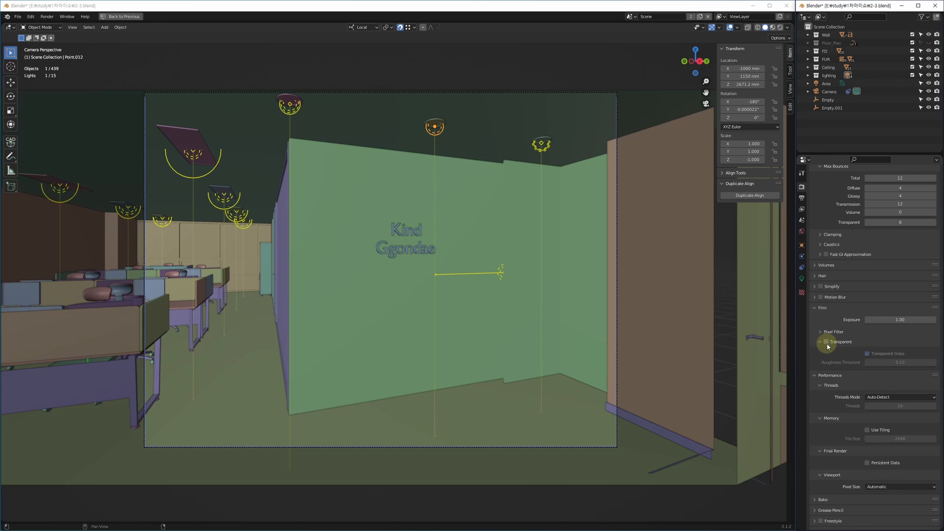
pyautogui.click(821, 342)
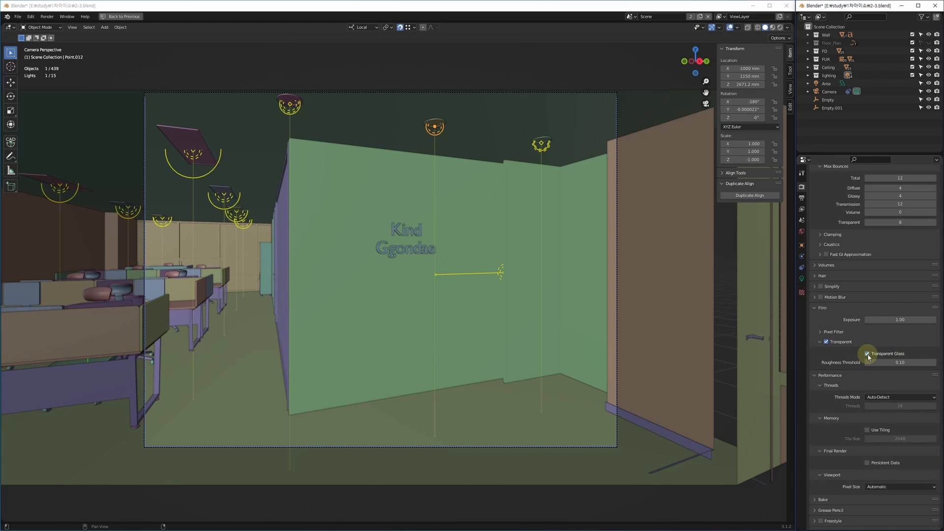
pyautogui.click(826, 342)
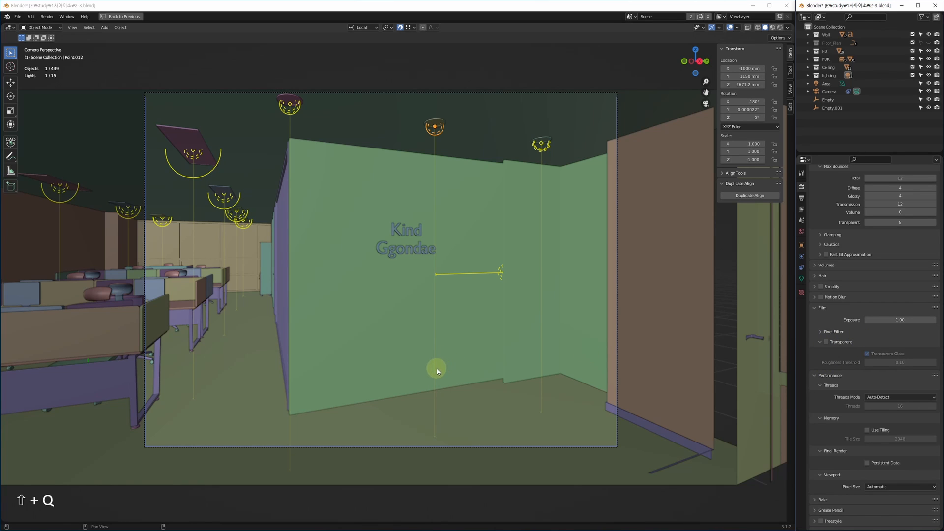
# Step: Return to the four-area layout and change the world shader node area into an Image Editor showing the render result
pyautogui.keyDown('shift'); pyautogui.moveTo(330, 293); pyautogui.dragTo(372, 295, button='middle'); pyautogui.keyUp('shift')
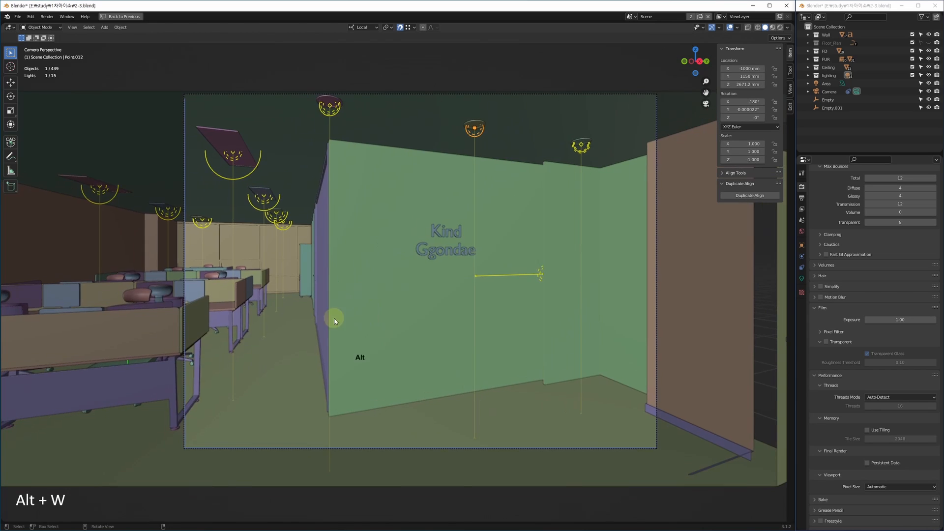
pyautogui.hotkey('alt', 'w')
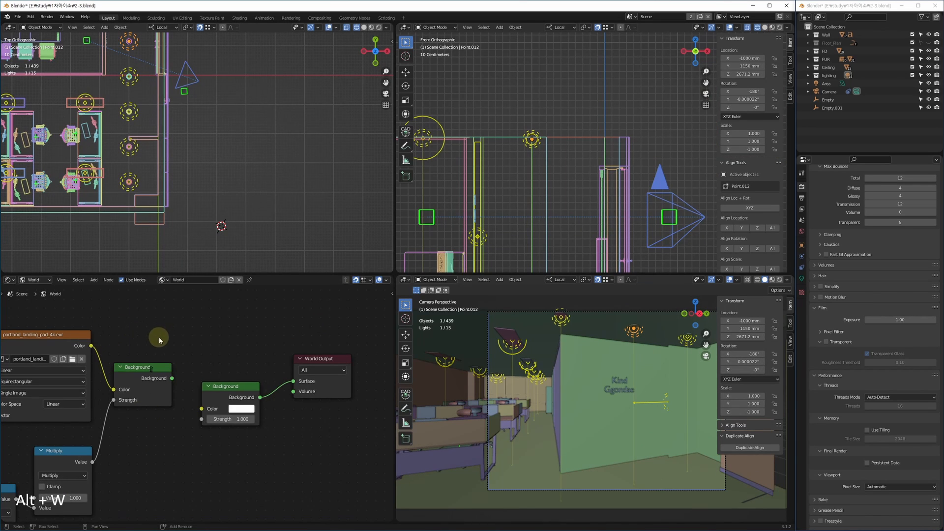
pyautogui.hotkey('shift', 'F3')
pyautogui.click(9, 280)
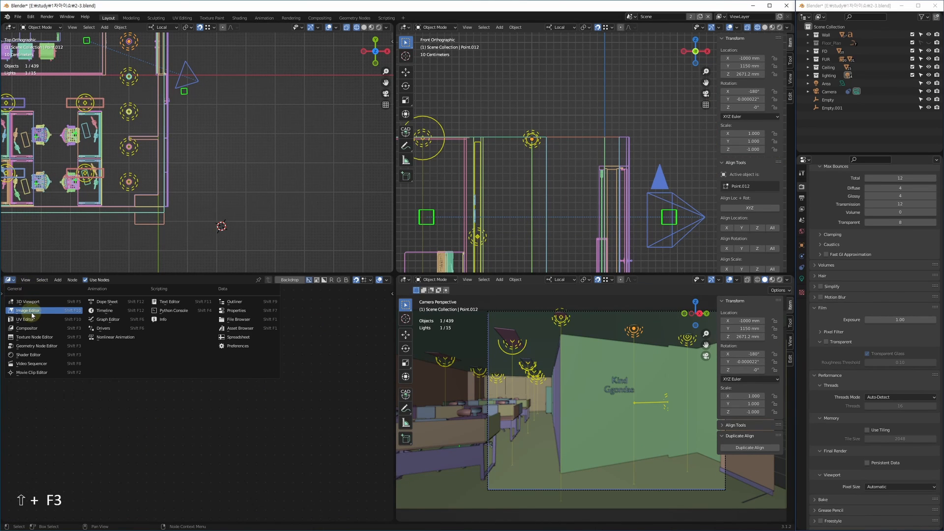
pyautogui.click(30, 311)
pyautogui.moveTo(214, 398); pyautogui.dragTo(220, 399, button='middle')
pyautogui.press('f')
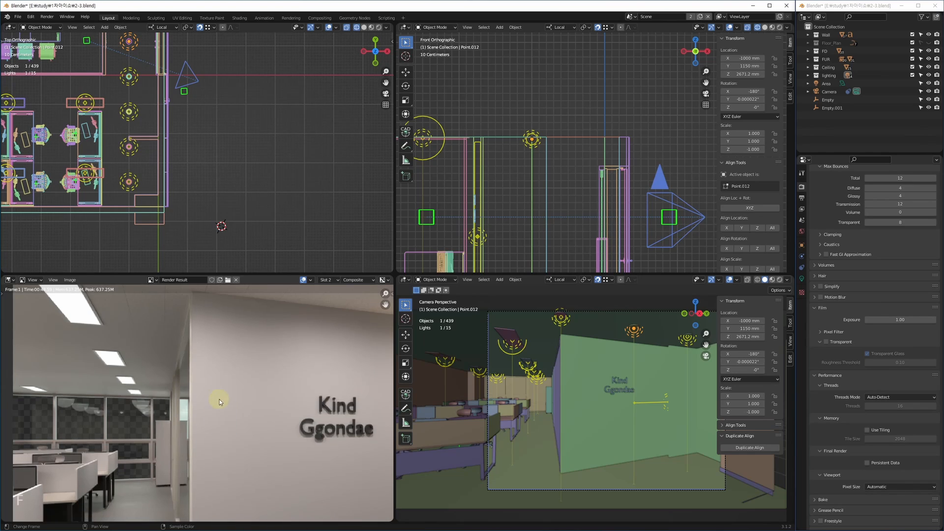
# Step: Render the camera view into slot 1, stop the render early and close the render window
pyautogui.press('1')
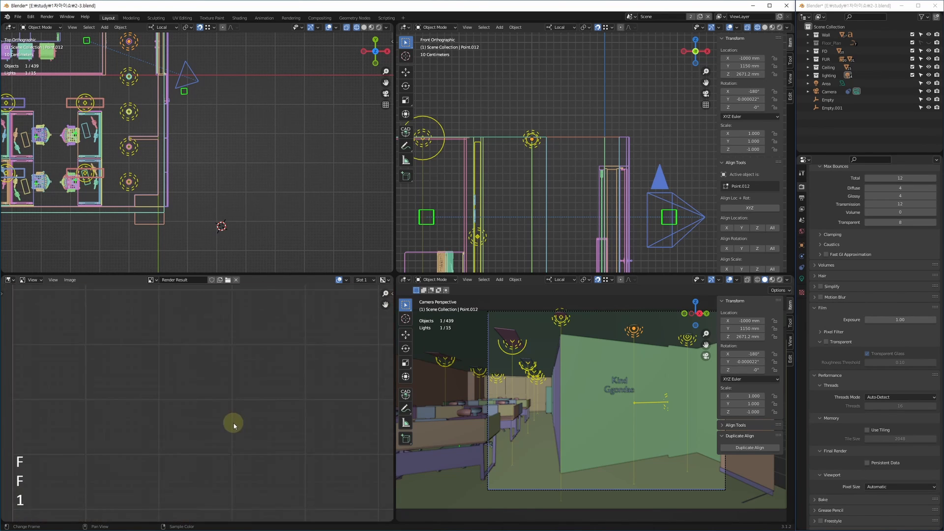
pyautogui.press('2')
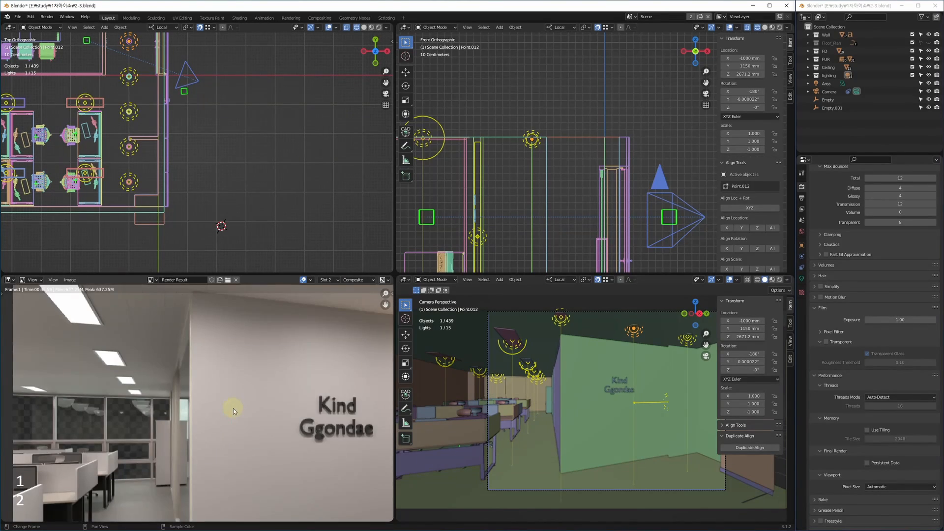
pyautogui.press('Home')
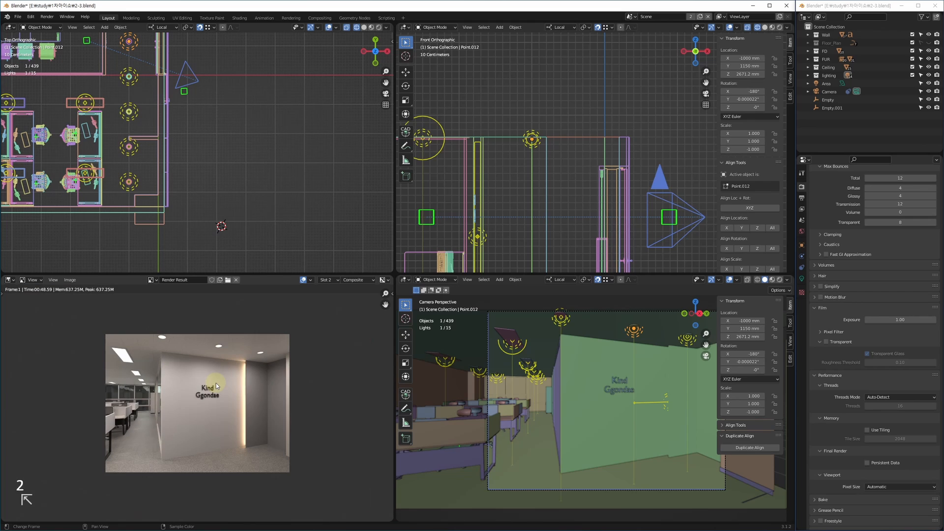
pyautogui.press('1')
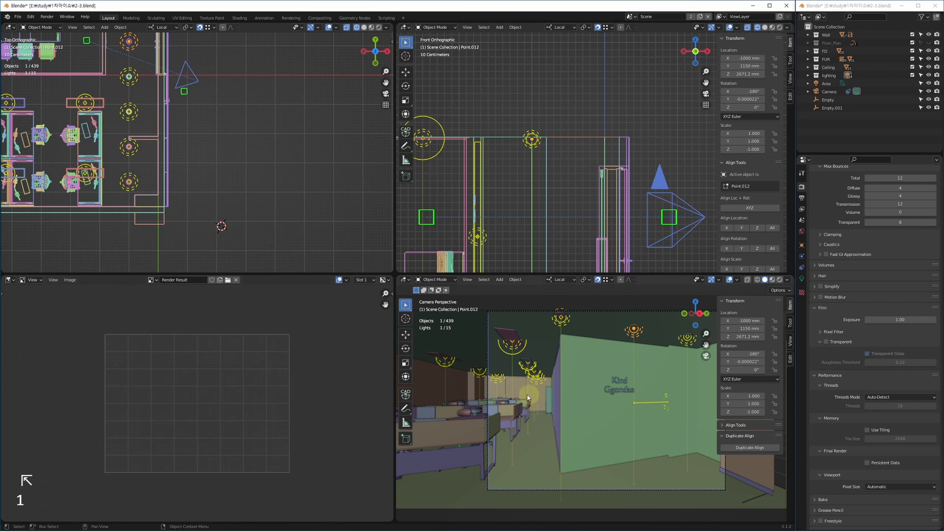
pyautogui.hotkey('shift', 'q')
pyautogui.press('F12')
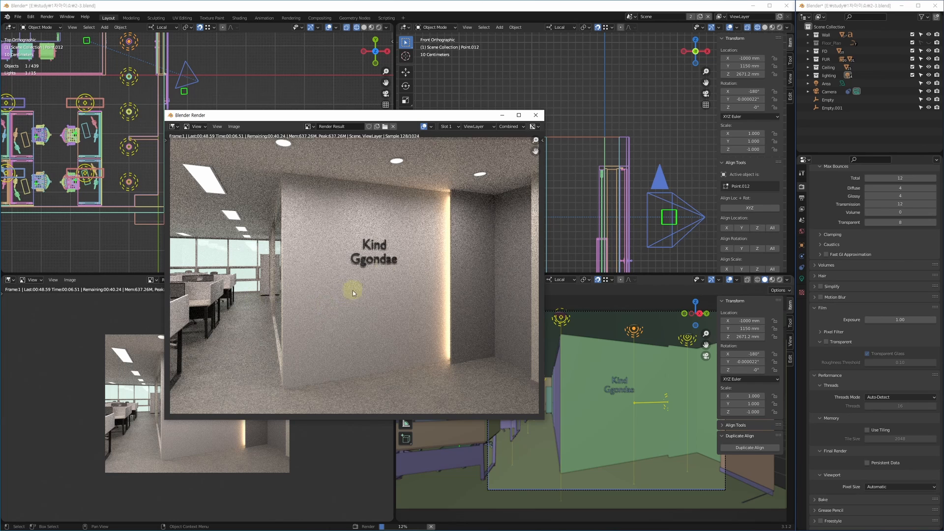
pyautogui.press('Escape')
pyautogui.click(535, 115)
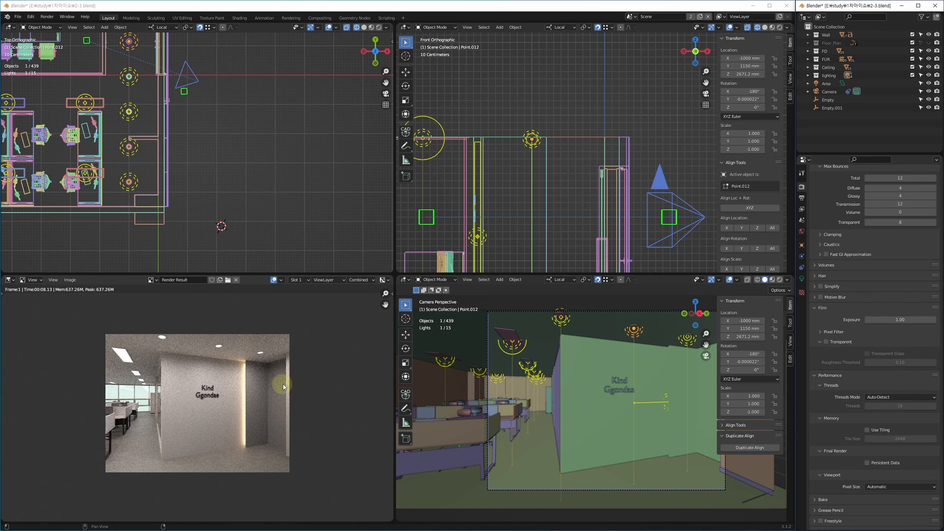
# Step: Examine the light reflections on the office windows up close in the slot 2 render, with the image area maximized
pyautogui.press('2')
pyautogui.hotkey('alt', 'w')
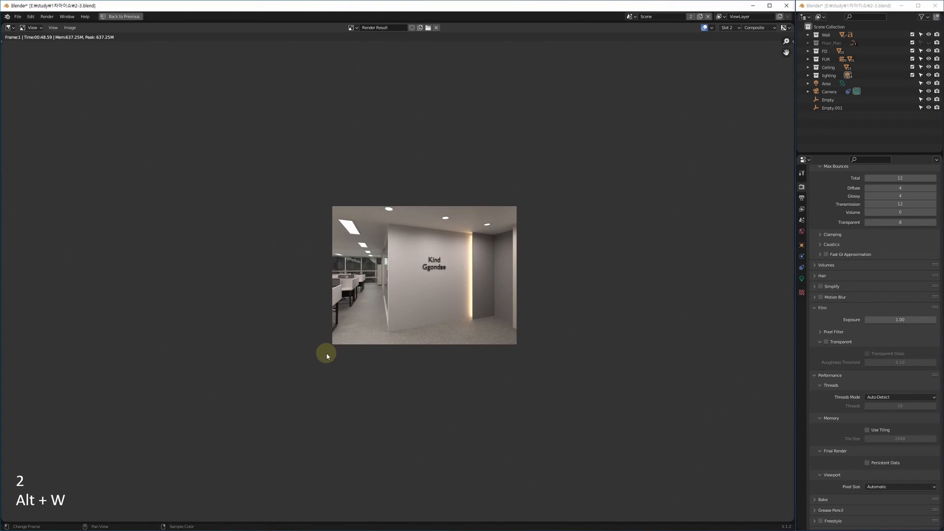
pyautogui.scroll(7, 327, 353)
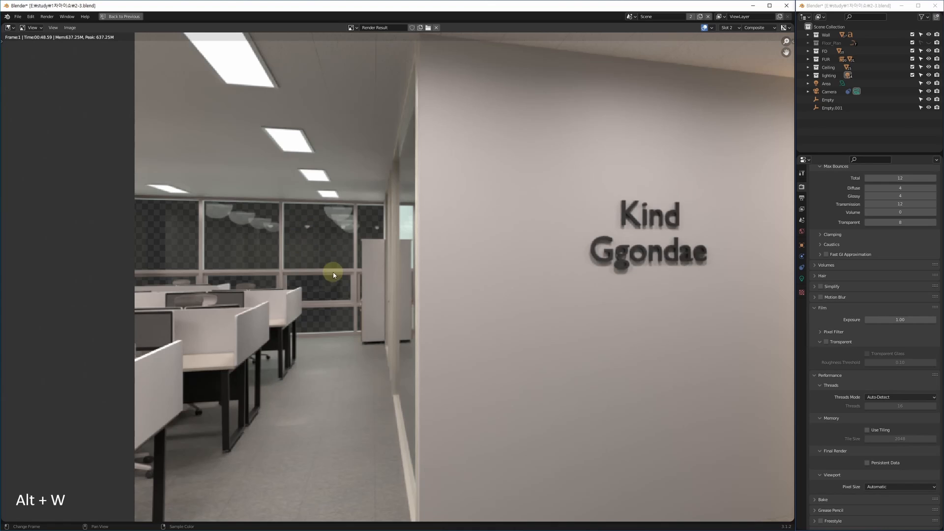
pyautogui.scroll(1, 334, 274)
pyautogui.scroll(4, 317, 231)
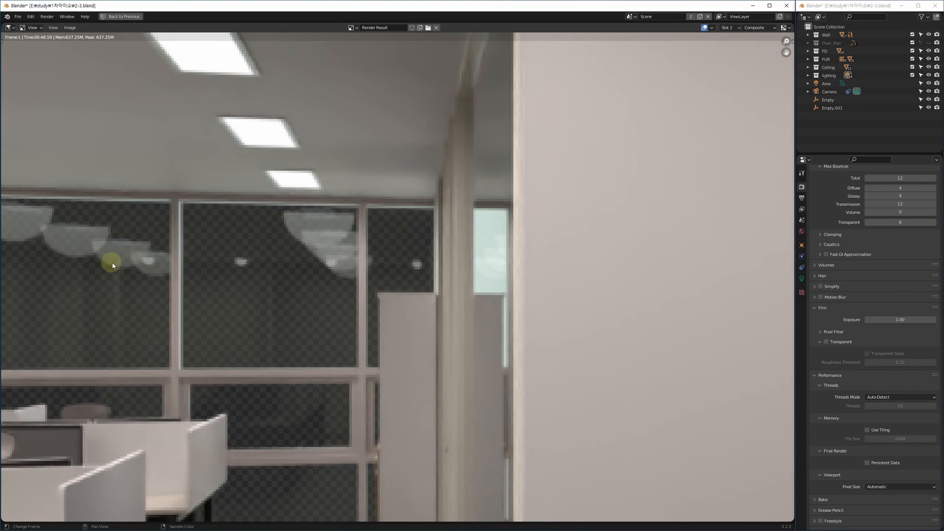
pyautogui.scroll(-2, 157, 241)
pyautogui.scroll(-3, 241, 231)
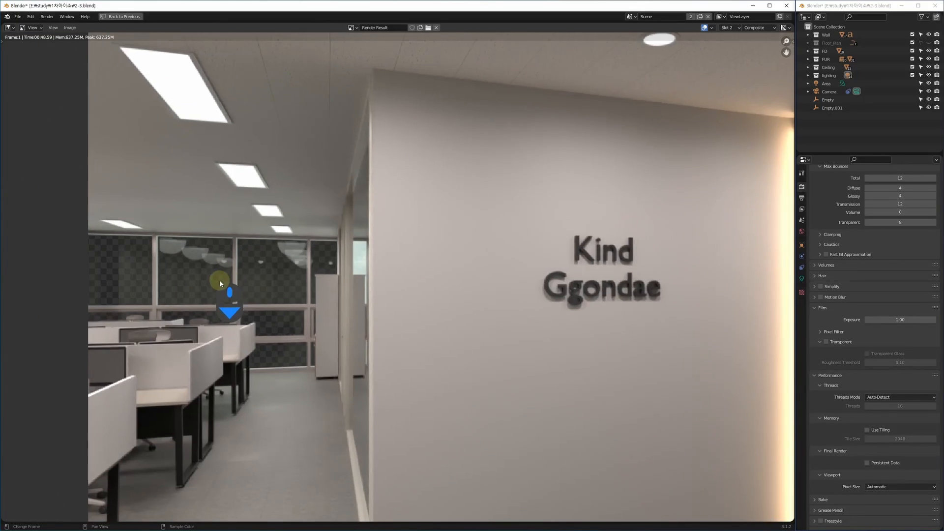
pyautogui.hotkey('alt', 'w')
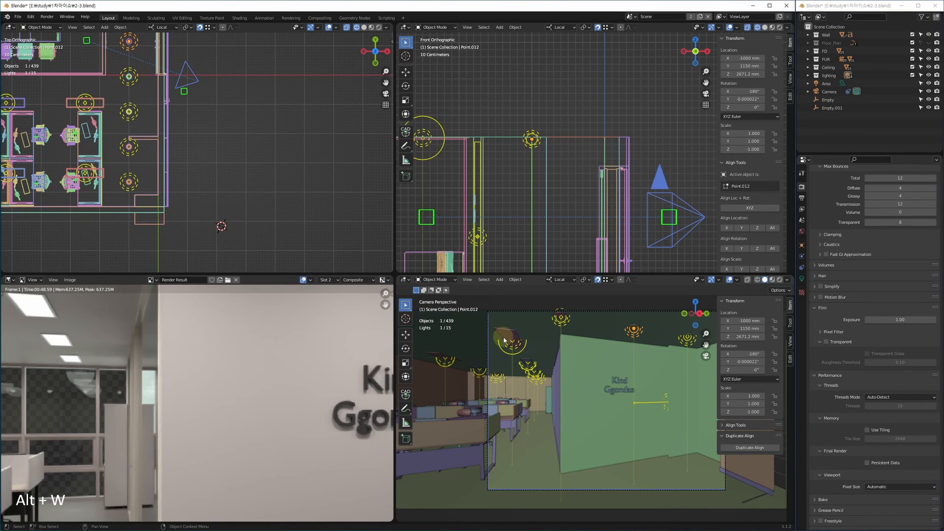
# Step: Select the office ceiling point light in the front view and open its object Ray Visibility options, checking them against the render
pyautogui.click(423, 138)
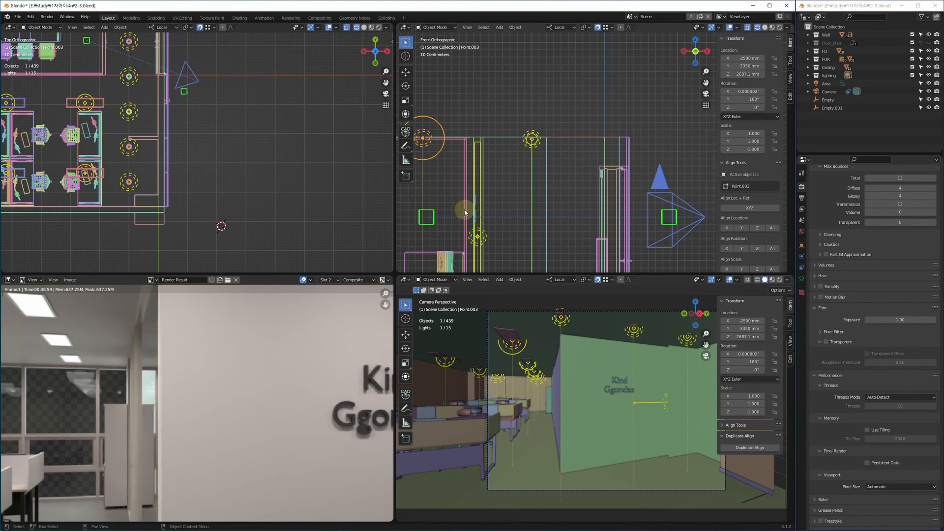
pyautogui.click(803, 279)
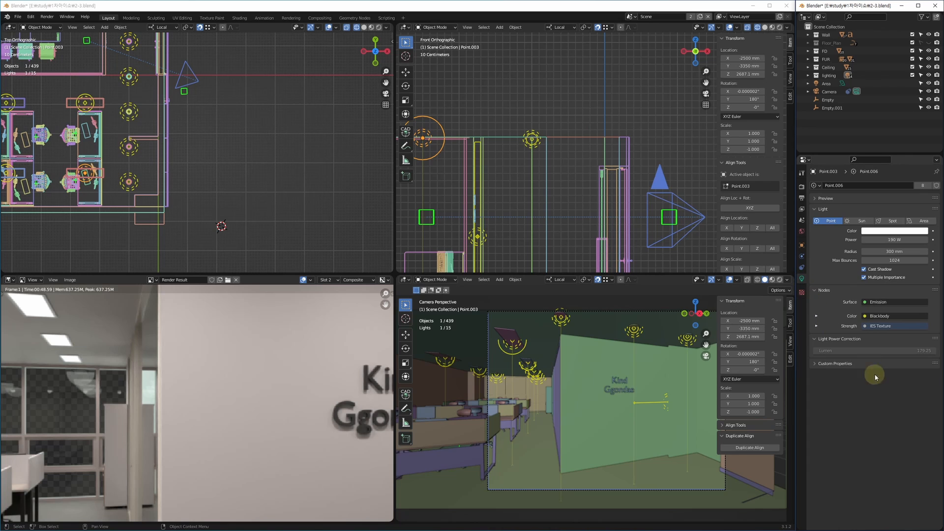
pyautogui.click(803, 246)
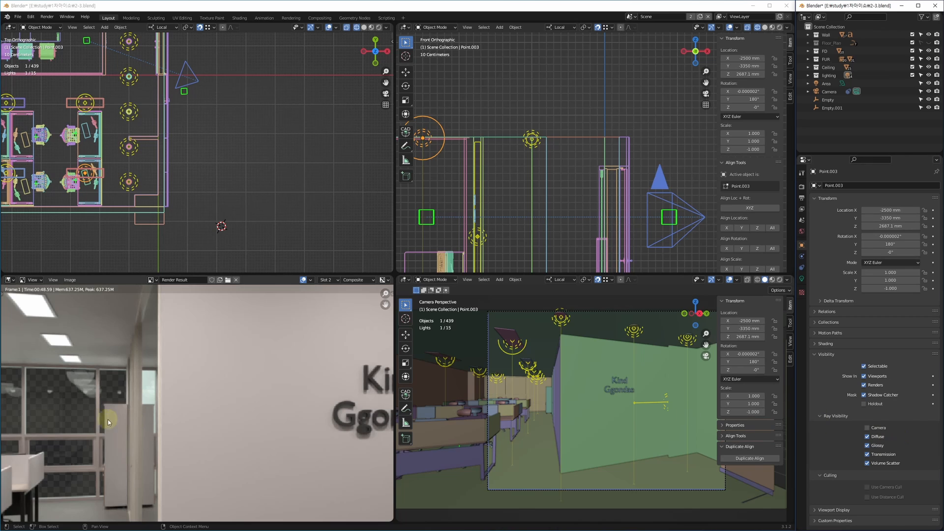
pyautogui.scroll(-2, 108, 420)
pyautogui.scroll(-1, 158, 377)
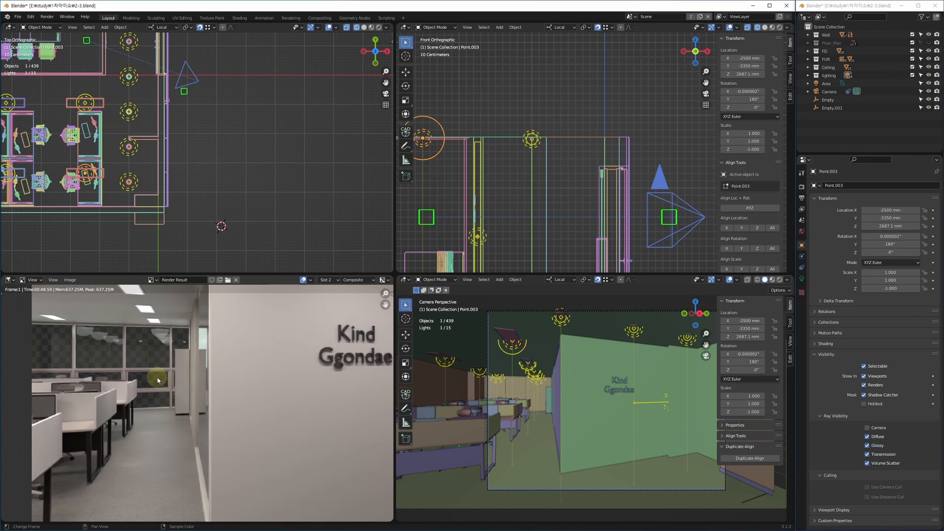
pyautogui.moveTo(149, 373); pyautogui.dragTo(139, 397, button='middle')
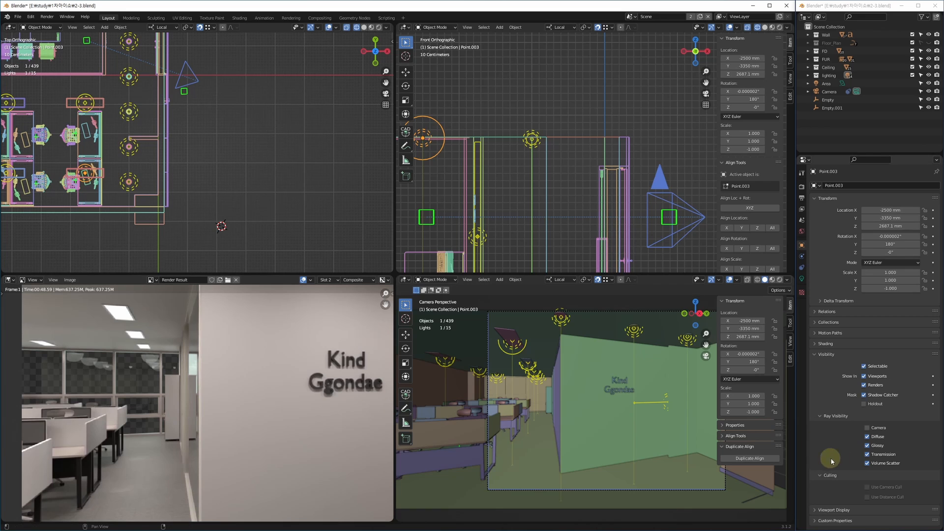
pyautogui.moveTo(314, 412); pyautogui.dragTo(318, 416, button='middle')
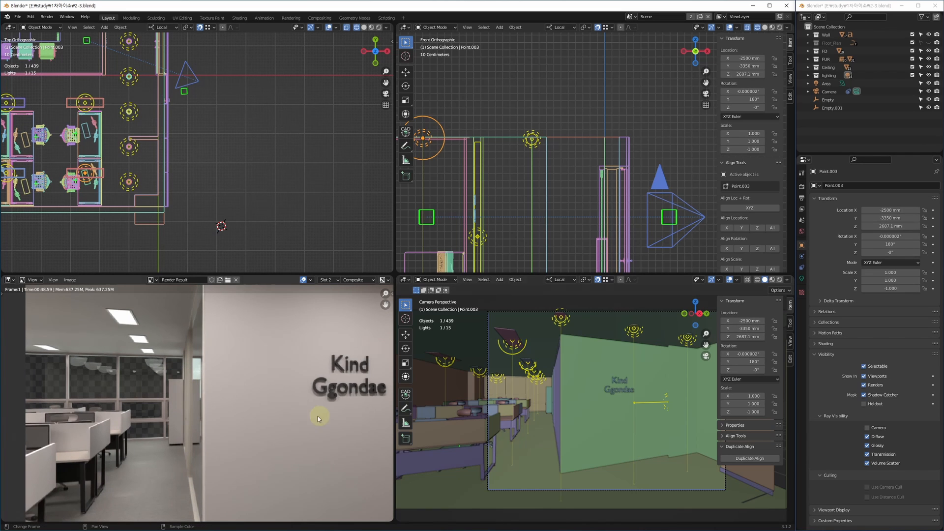
# Step: Try turning off Glossy and Transmission ray visibility for the selected office point light
pyautogui.click(869, 446)
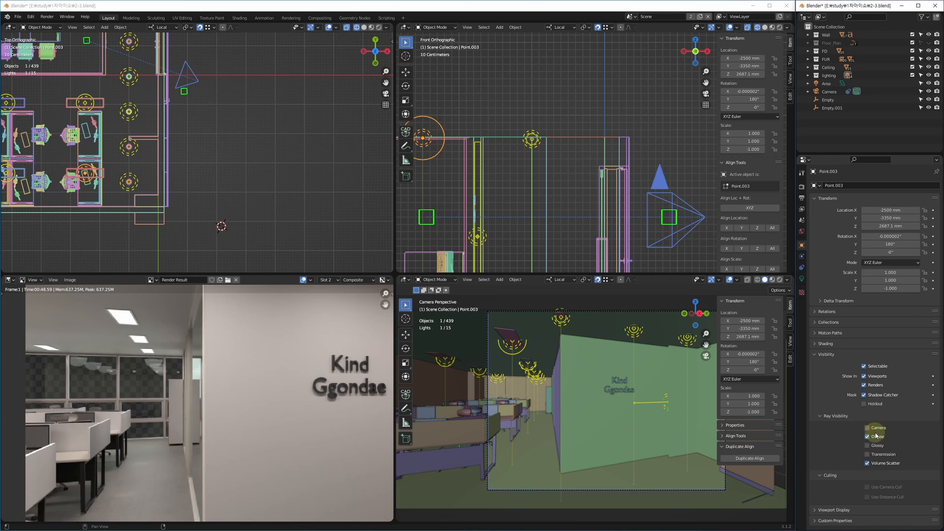
pyautogui.moveTo(114, 389); pyautogui.dragTo(127, 392, button='middle')
pyautogui.moveTo(285, 349); pyautogui.dragTo(228, 389, button='middle')
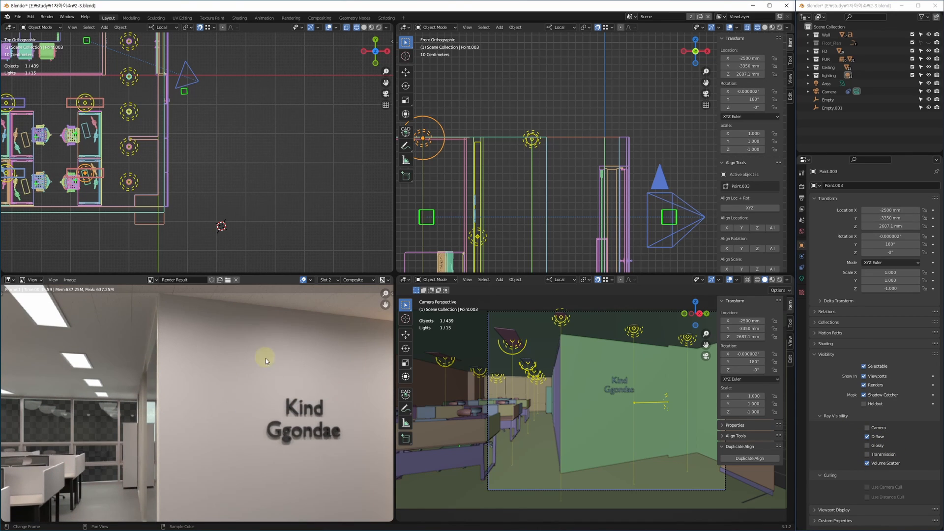
pyautogui.moveTo(196, 417); pyautogui.dragTo(240, 376, button='middle')
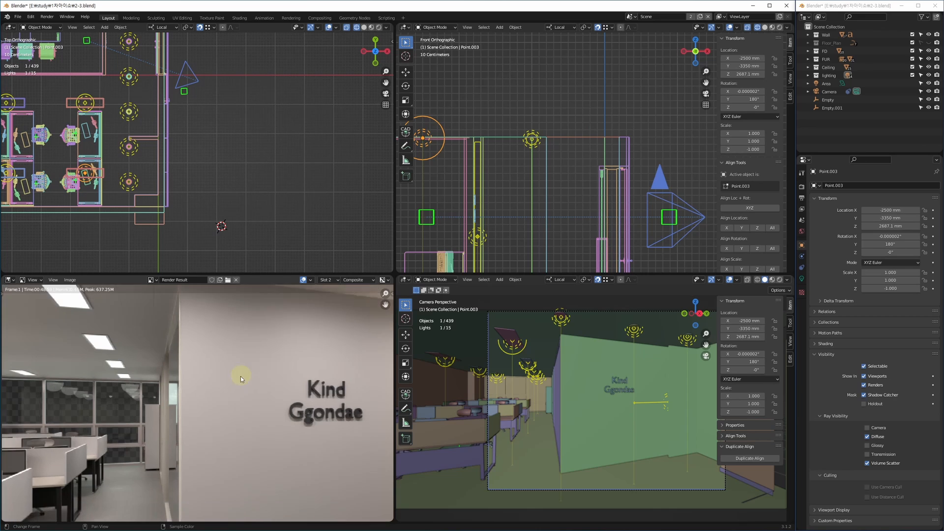
pyautogui.click(867, 445)
pyautogui.click(868, 454)
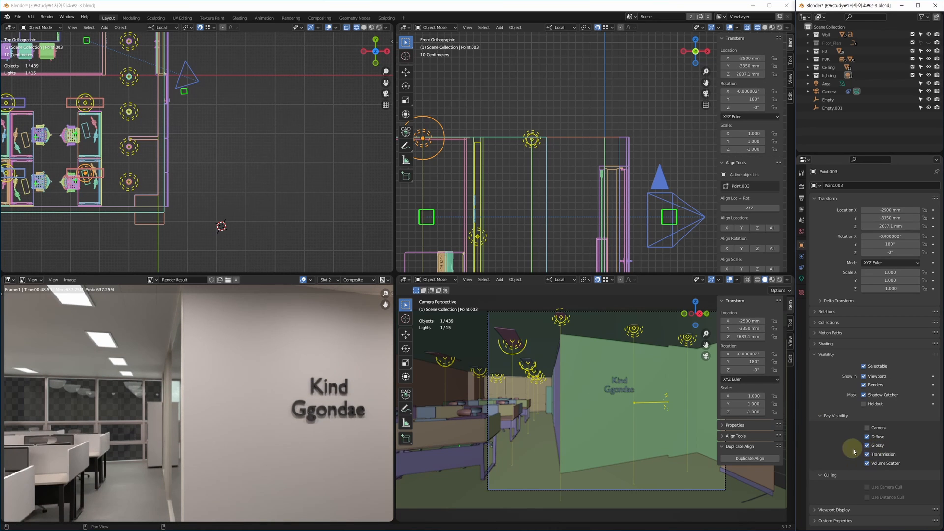
# Step: Turn off Multiple Importance for the office ceiling point light and for a downlight in the row beside the offices
pyautogui.click(803, 280)
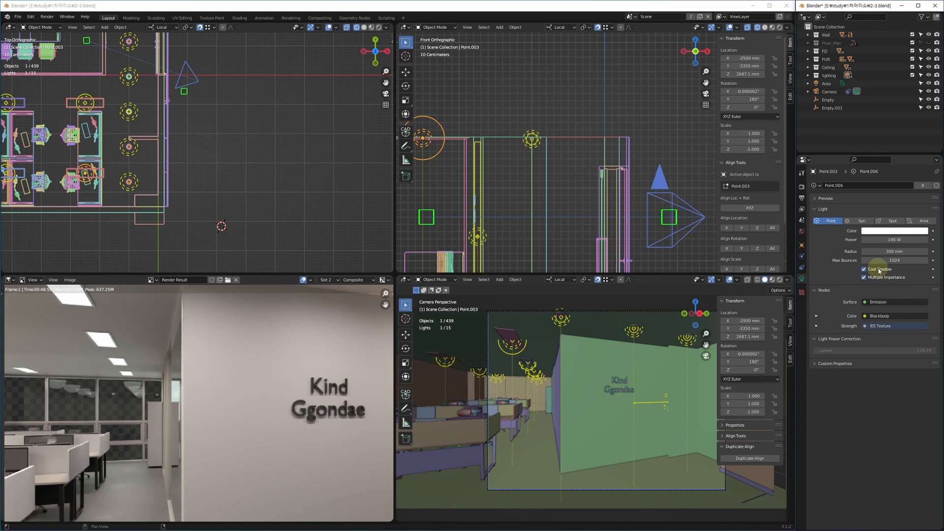
pyautogui.click(865, 278)
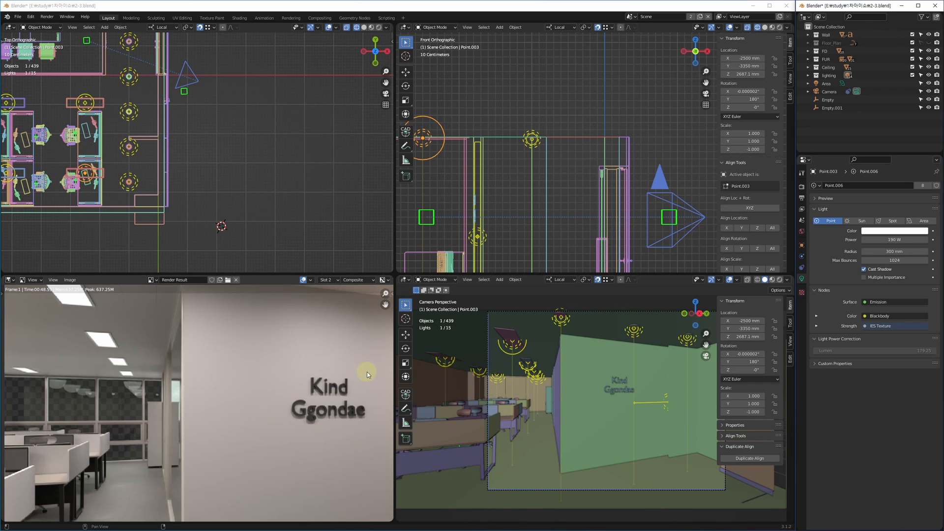
pyautogui.keyDown('shift'); pyautogui.moveTo(148, 119); pyautogui.dragTo(166, 157, button='middle'); pyautogui.keyUp('shift')
pyautogui.click(152, 149)
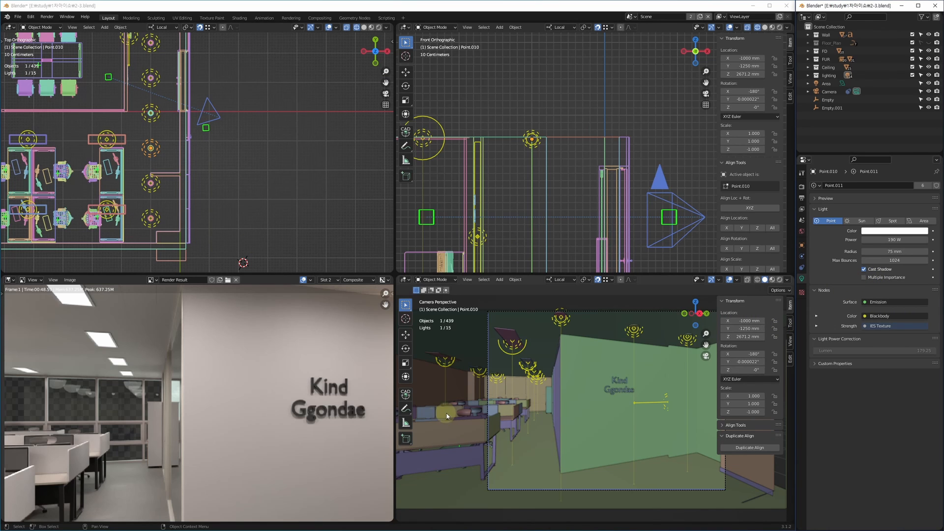
# Step: Maximize the image area and examine the full slot 2 render, including the office window reflections
pyautogui.moveTo(214, 421); pyautogui.dragTo(194, 406, button='middle')
pyautogui.scroll(-3, 200, 416)
pyautogui.press('w')
pyautogui.moveTo(308, 374); pyautogui.dragTo(235, 382, button='middle')
pyautogui.scroll(4, 276, 300)
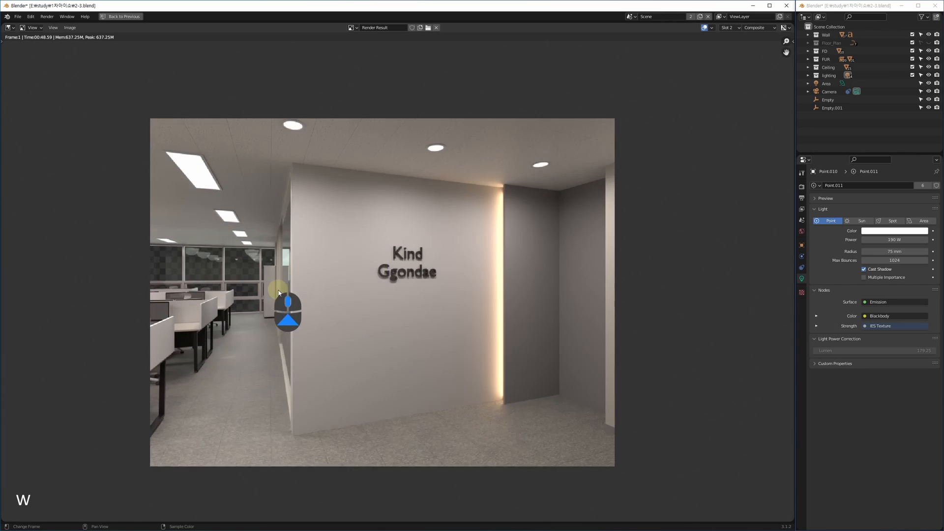
# Step: Examine the window and glass partition reflections in the slot 2 render, and select the FILM.001 glass partition in the viewport
pyautogui.scroll(-1, 272, 313)
pyautogui.moveTo(272, 312); pyautogui.dragTo(253, 315, button='middle')
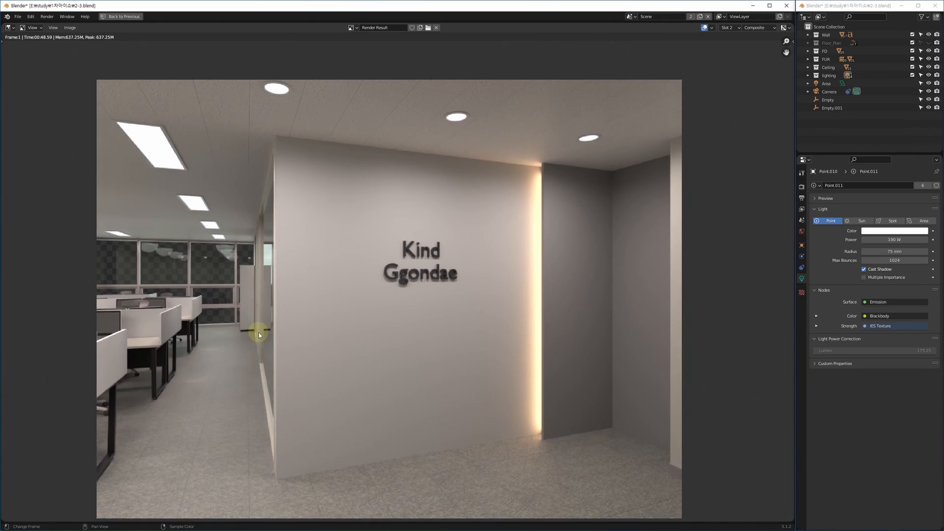
pyautogui.moveTo(264, 346); pyautogui.dragTo(271, 344, button='middle')
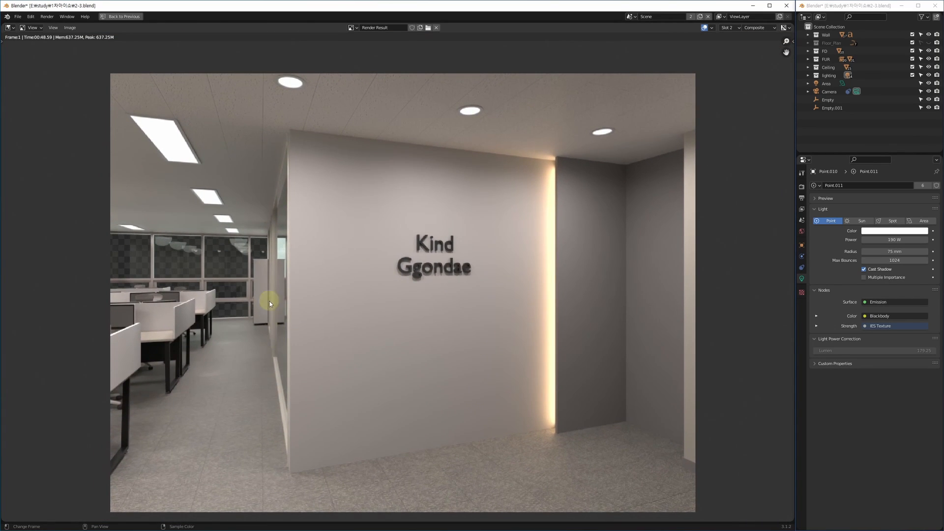
pyautogui.scroll(4, 261, 254)
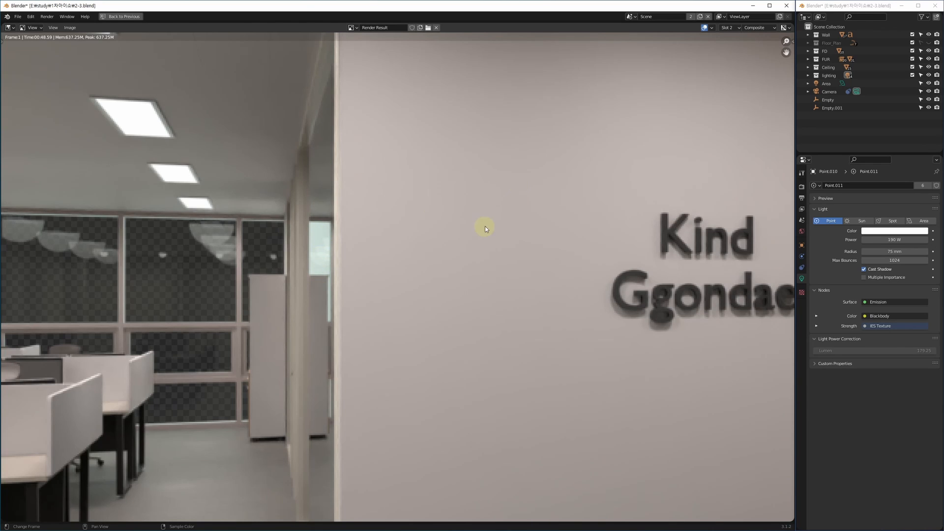
pyautogui.hotkey('ctrl', 'space')
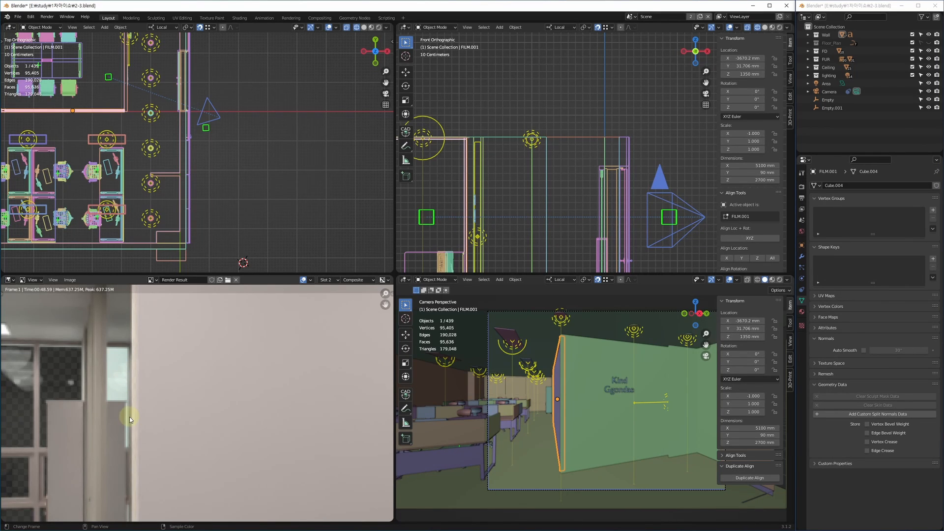
pyautogui.hotkey('alt', 'w')
pyautogui.scroll(3, 438, 396)
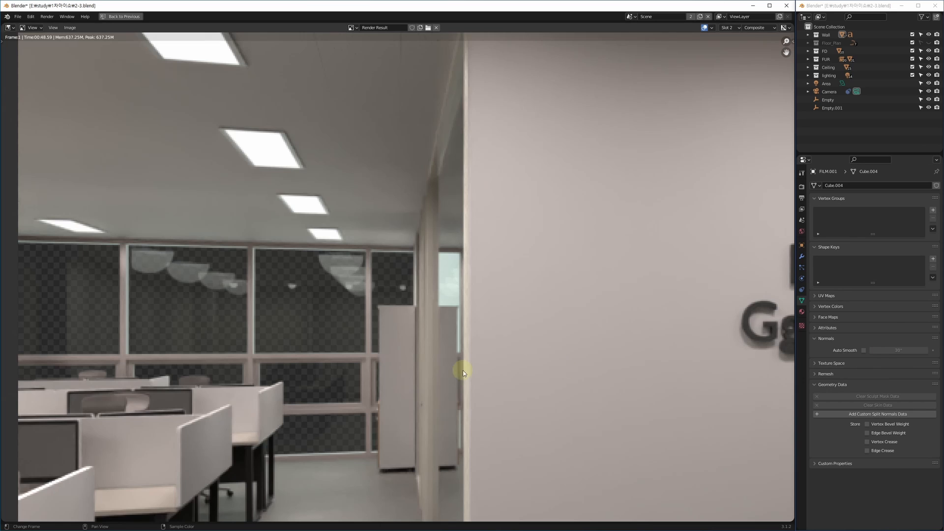
pyautogui.hotkey('alt', 'w')
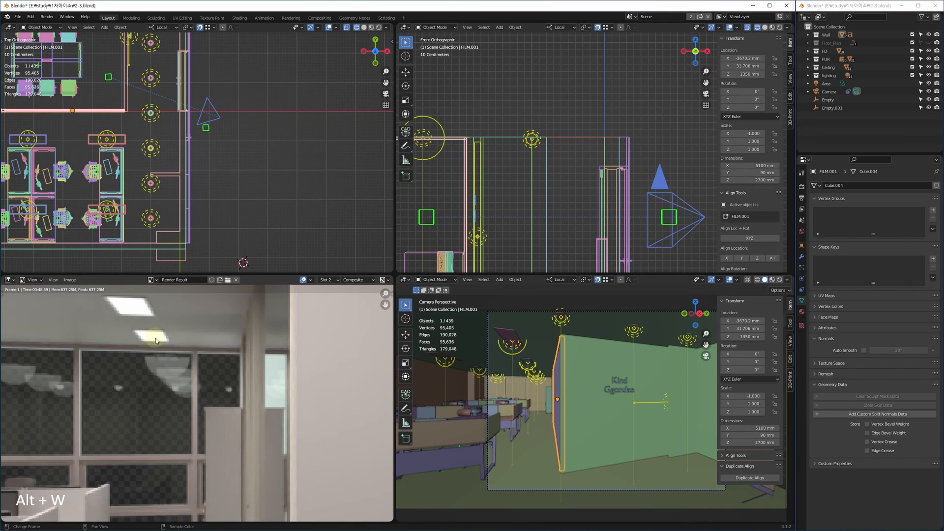
# Step: Show the FILM.001 partition's Material.006 in the shader editor and inspect its Principled BSDF values, including Transmission and Roughness
pyautogui.hotkey('shift', 'F3')
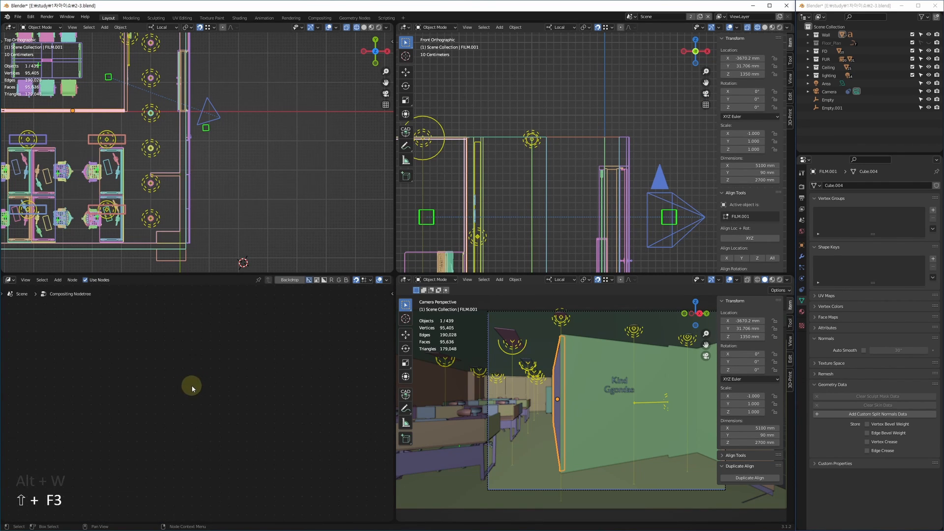
pyautogui.hotkey('shift', 'F3')
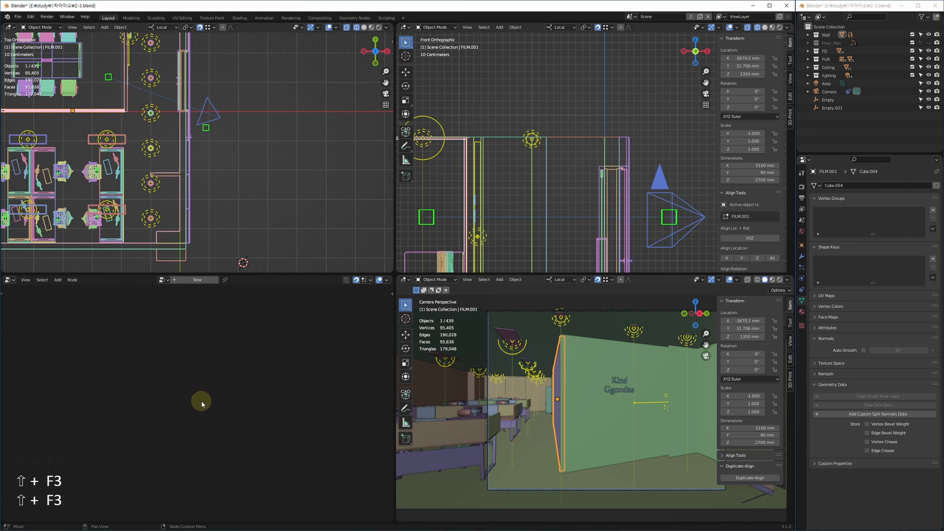
pyautogui.hotkey('shift', 'F3')
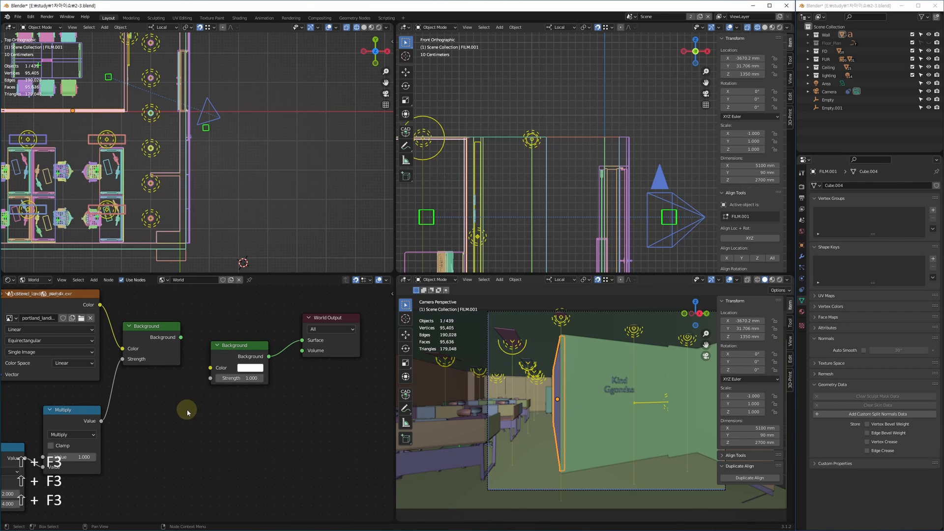
pyautogui.hotkey('shift', 'F3')
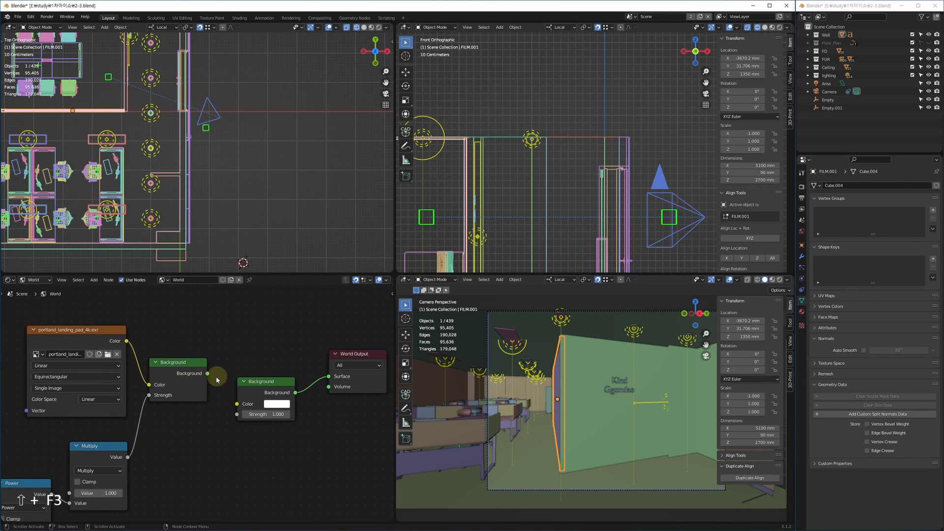
pyautogui.scroll(3, 196, 318)
pyautogui.hotkey('alt', 'w')
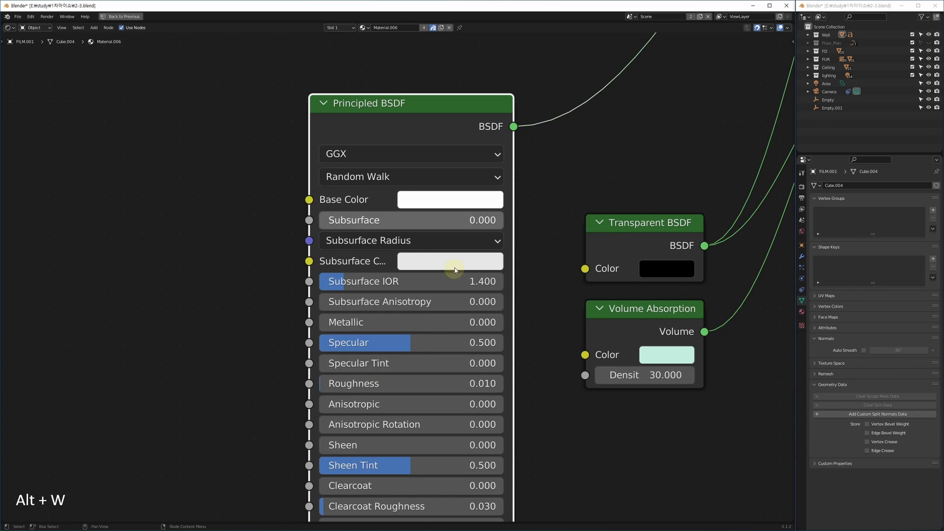
pyautogui.scroll(4, 411, 195)
pyautogui.scroll(-1, 410, 196)
pyautogui.moveTo(347, 186); pyautogui.dragTo(94, 197)
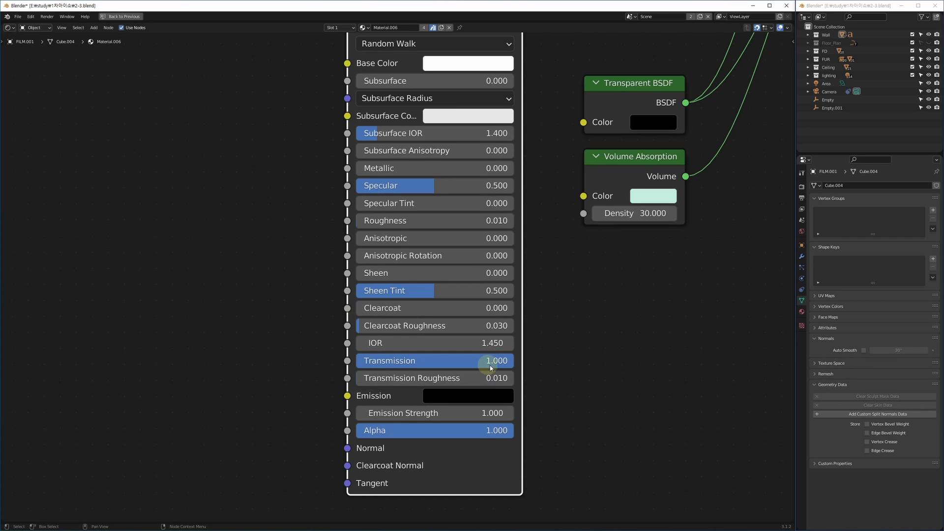
pyautogui.moveTo(488, 323); pyautogui.dragTo(376, 390, button='middle')
pyautogui.scroll(-2, 501, 272)
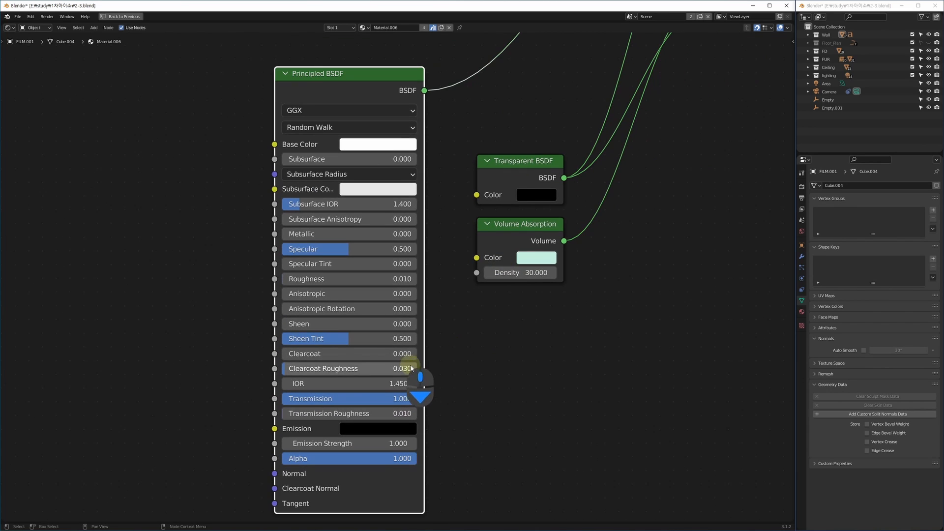
# Step: Add a Glass BSDF node beside the Principled BSDF as a comparison, and delete it again
pyautogui.click(97, 309)
pyautogui.hotkey('shift', 'a')
pyautogui.click(114, 300)
pyautogui.write('g')
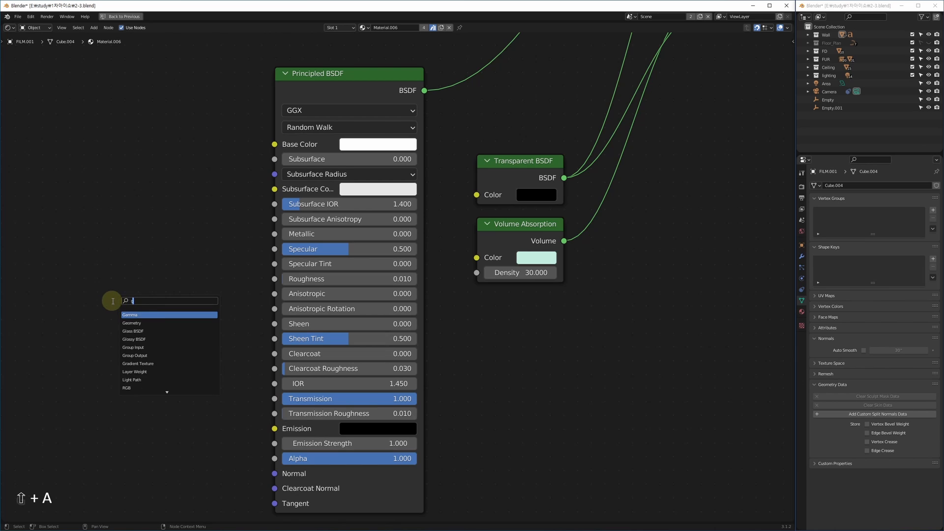
pyautogui.write('lass')
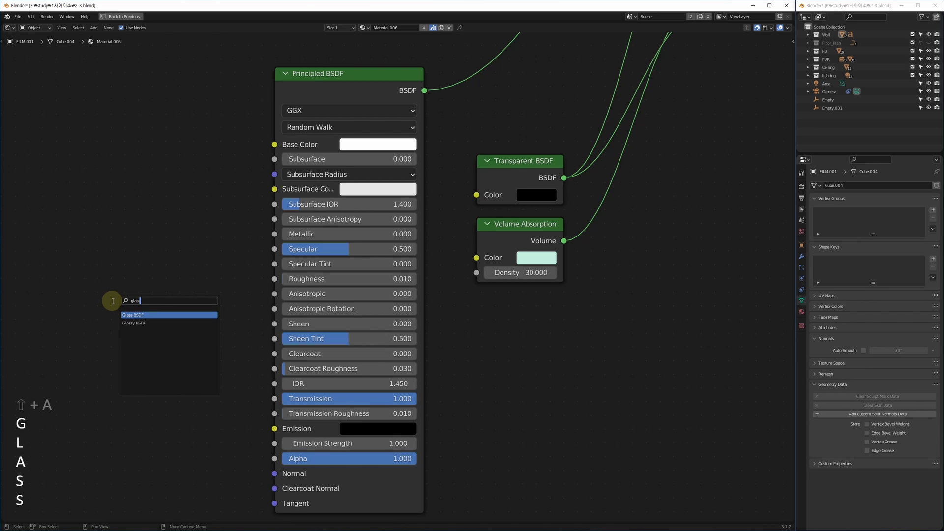
pyautogui.press('Return')
pyautogui.press('Return')
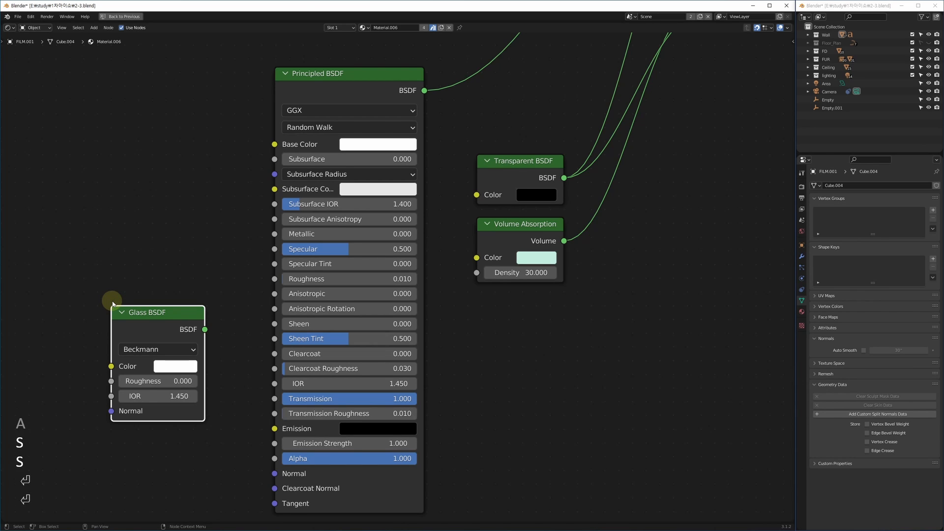
pyautogui.moveTo(153, 330); pyautogui.dragTo(141, 212)
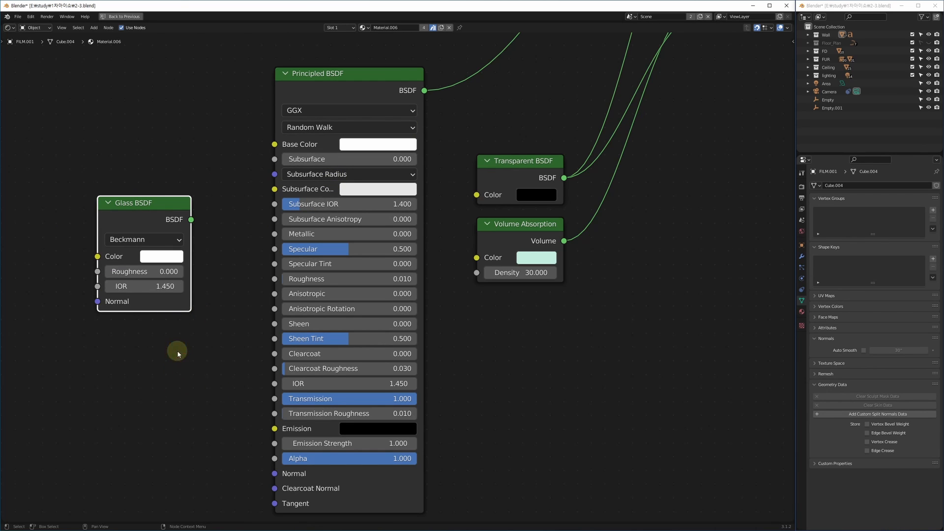
pyautogui.moveTo(230, 136); pyautogui.dragTo(44, 374)
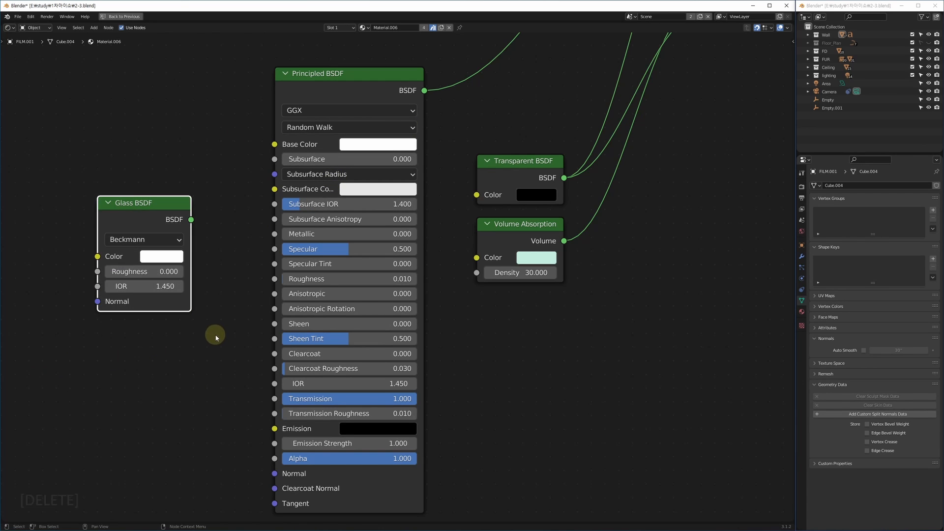
pyautogui.press('Delete')
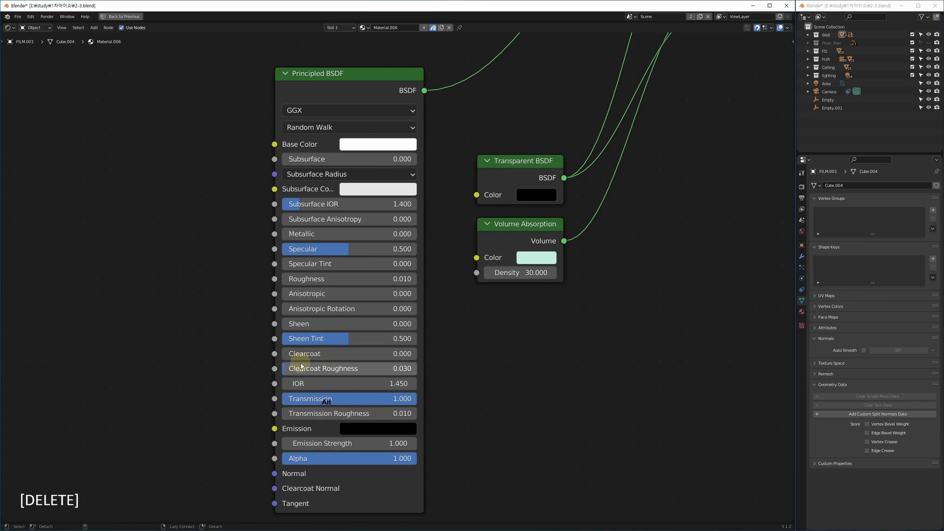
# Step: Return from the material nodes to the render result and inspect the light reflections in the office windows and glass partition
pyautogui.hotkey('alt', 'w')
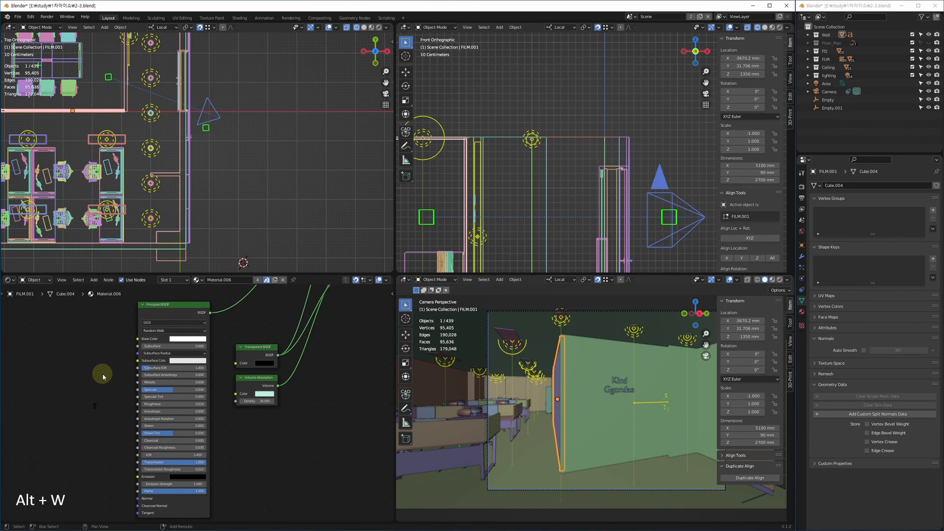
pyautogui.hotkey('shift', 'F11')
pyautogui.hotkey('shift', 'F10')
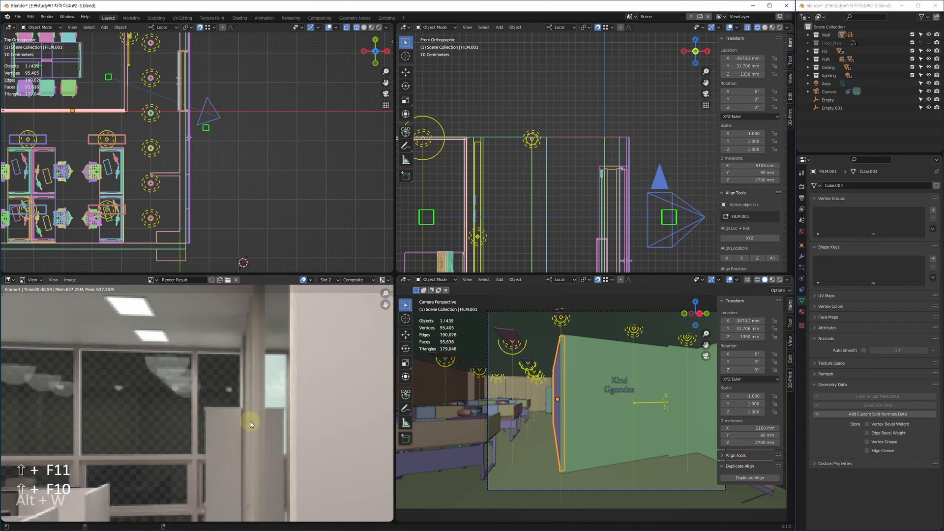
pyautogui.hotkey('ctrl', 'space')
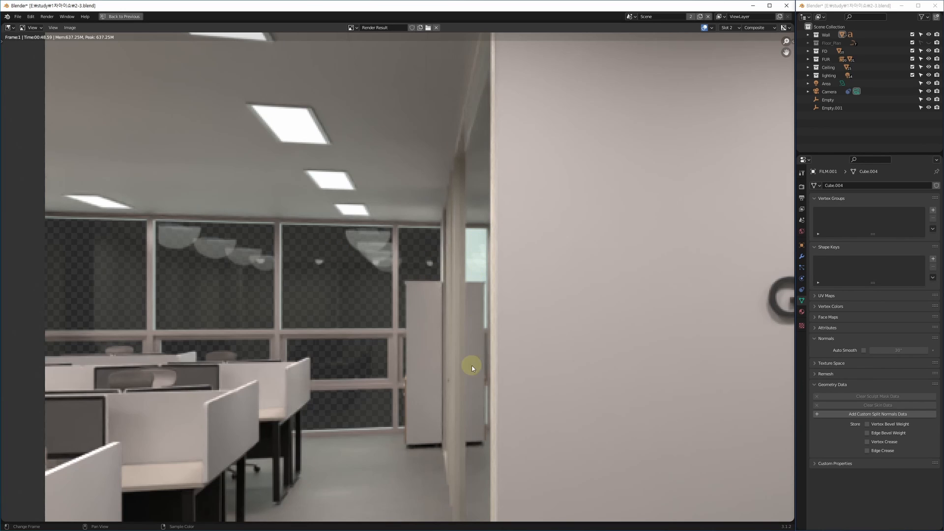
pyautogui.scroll(-4, 517, 402)
pyautogui.scroll(2, 453, 337)
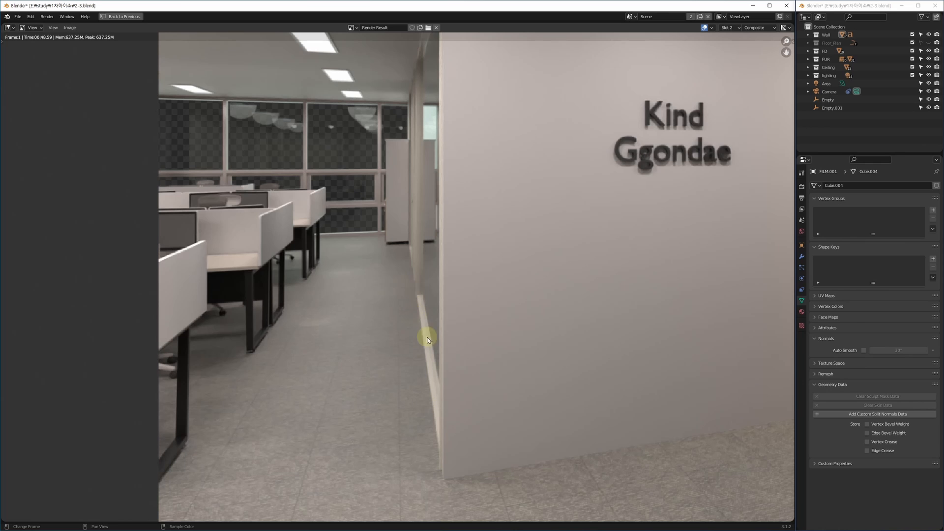
pyautogui.scroll(5, 403, 212)
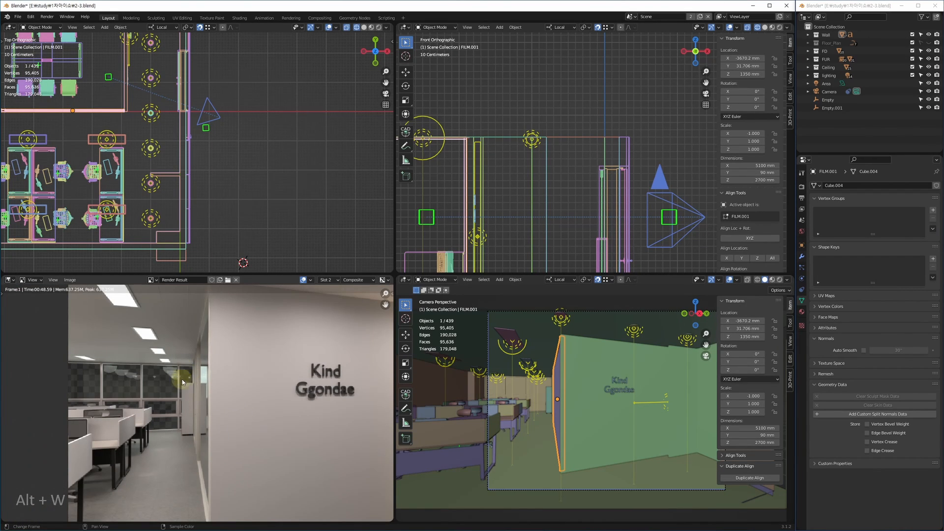
pyautogui.scroll(5, 182, 381)
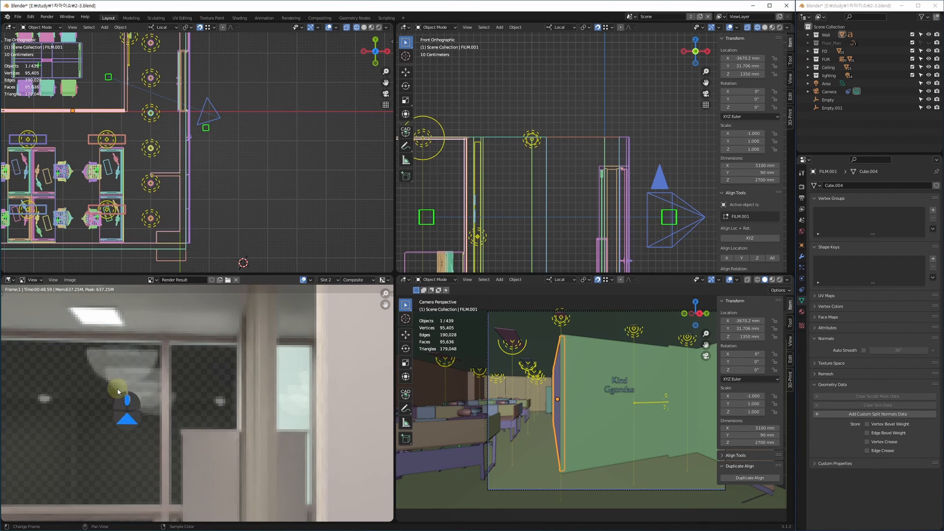
pyautogui.scroll(-5, 118, 392)
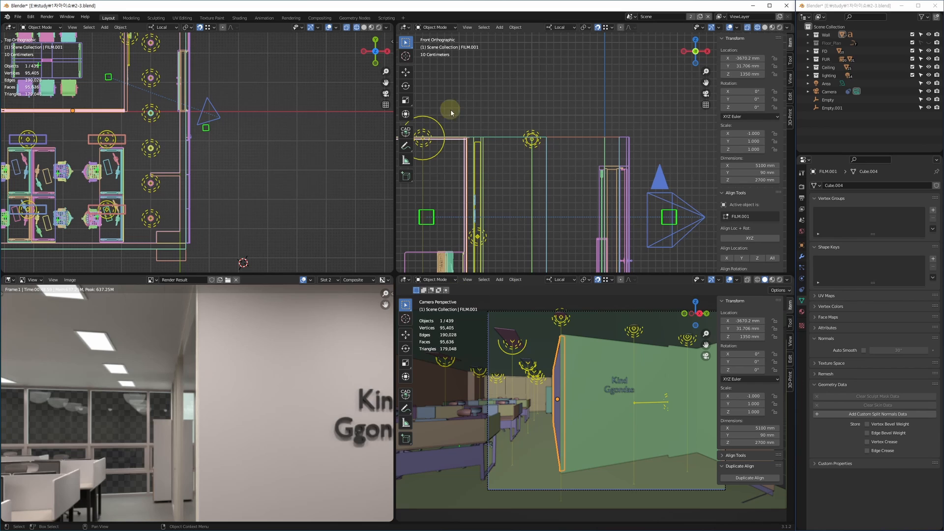
# Step: Check the light settings of an office ceiling point light and two of the corridor downlights, selecting them in the front view
pyautogui.click(441, 122)
pyautogui.moveTo(539, 149); pyautogui.dragTo(641, 141, button='middle')
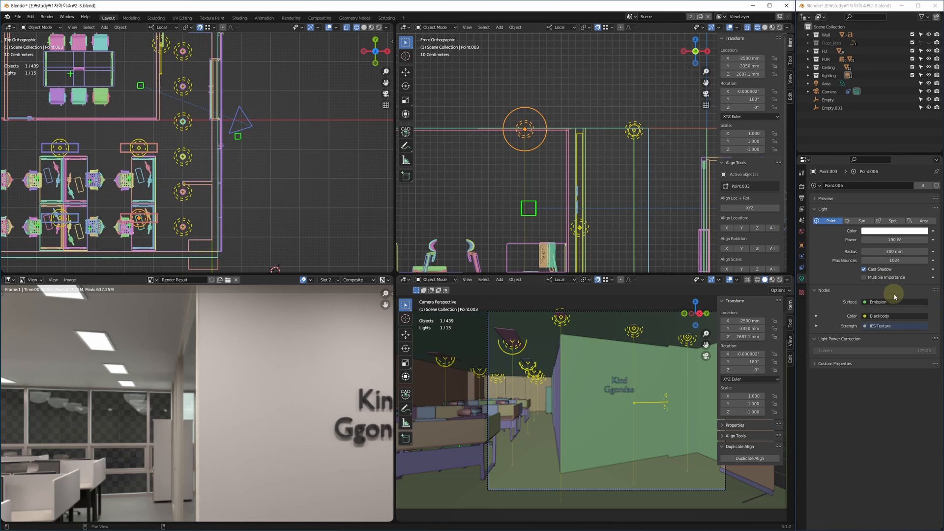
pyautogui.click(638, 136)
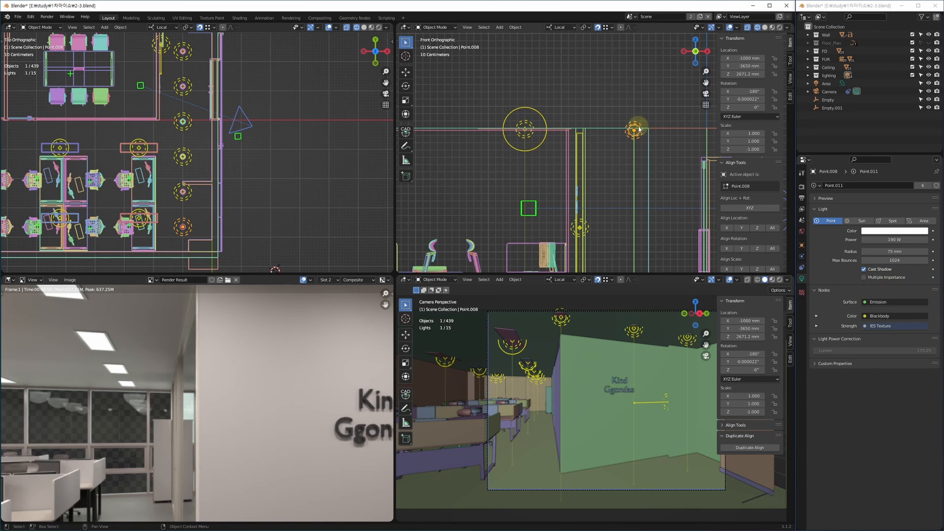
pyautogui.click(635, 170)
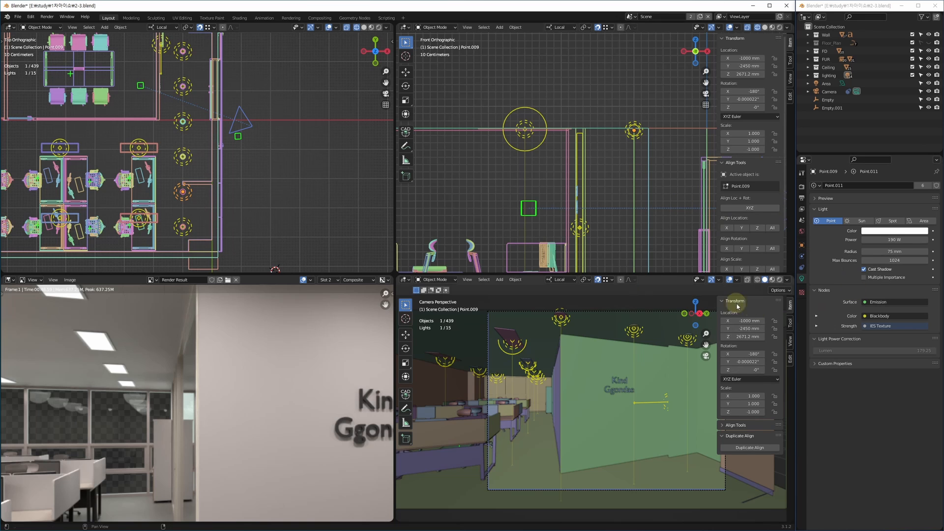
# Step: Select every office ceiling point light that shares its object data with the light near the cabinets in the maximized top view
pyautogui.keyDown('shift'); pyautogui.moveTo(131, 204); pyautogui.dragTo(241, 168, button='middle'); pyautogui.keyUp('shift')
pyautogui.hotkey('ctrl', 'space')
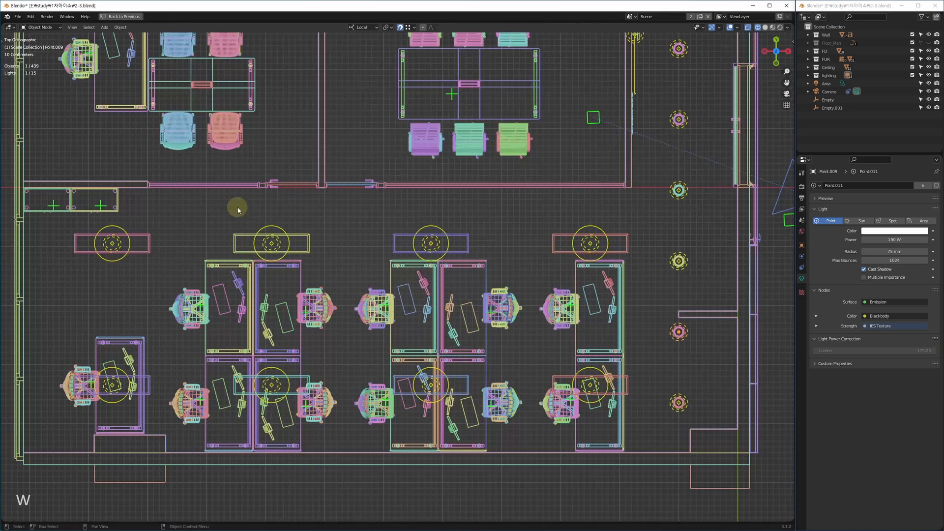
pyautogui.keyDown('shift'); pyautogui.moveTo(212, 270); pyautogui.dragTo(263, 276, button='middle'); pyautogui.keyUp('shift')
pyautogui.click(181, 266)
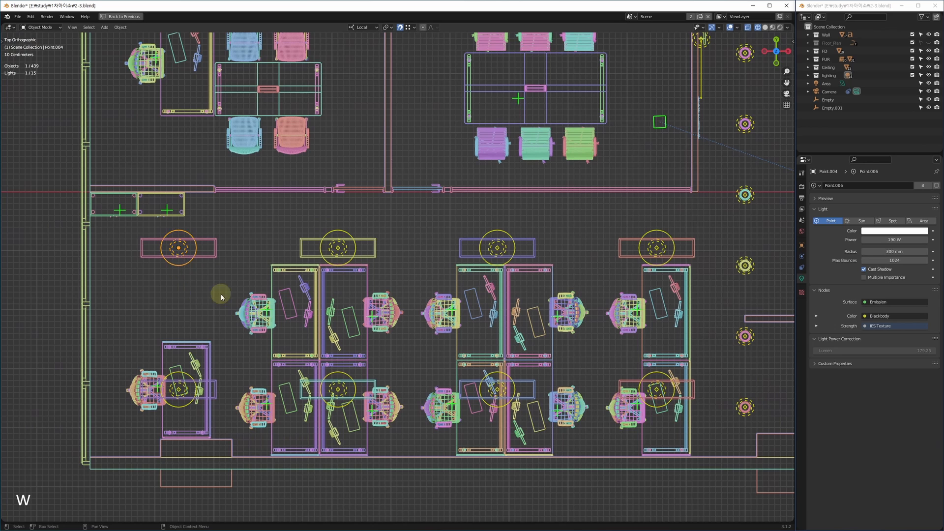
pyautogui.scroll(-2, 219, 295)
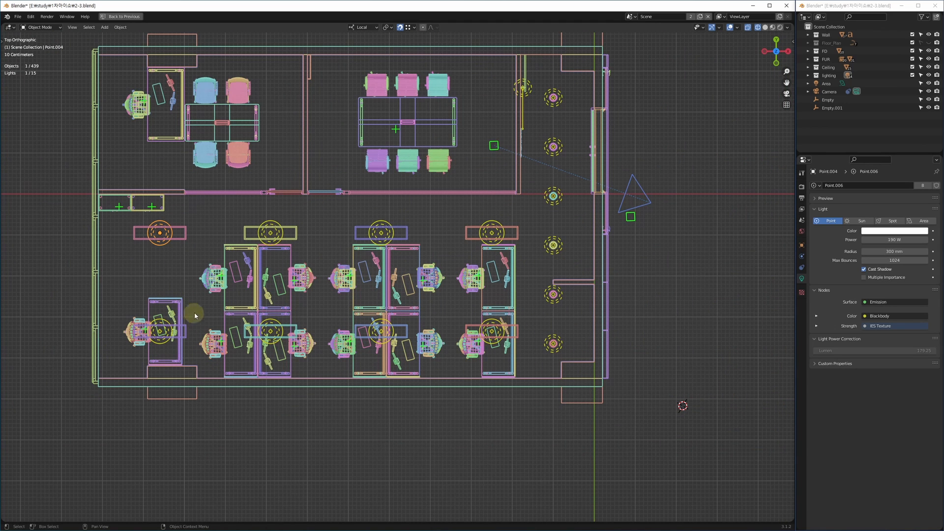
pyautogui.keyDown('shift'); pyautogui.moveTo(237, 308); pyautogui.dragTo(282, 295, button='middle'); pyautogui.keyUp('shift')
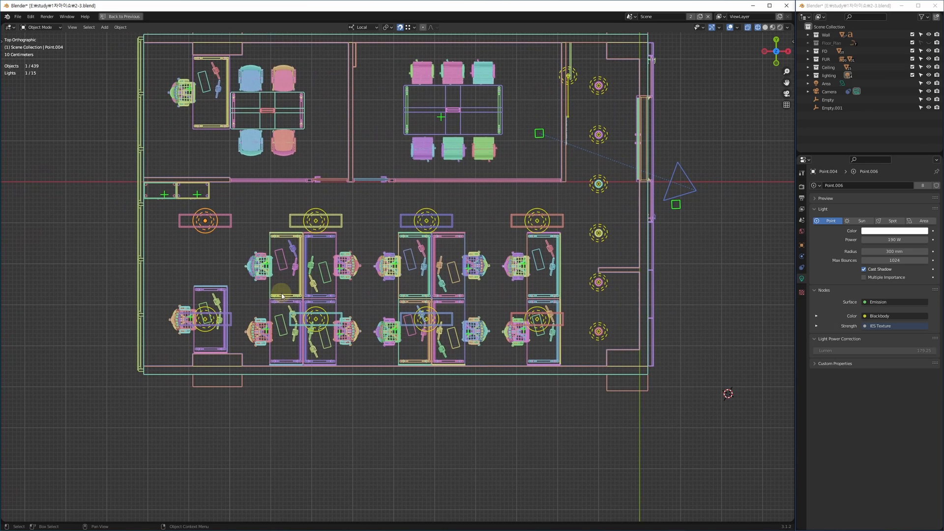
pyautogui.click(184, 242)
pyautogui.hotkey('shift', 'l')
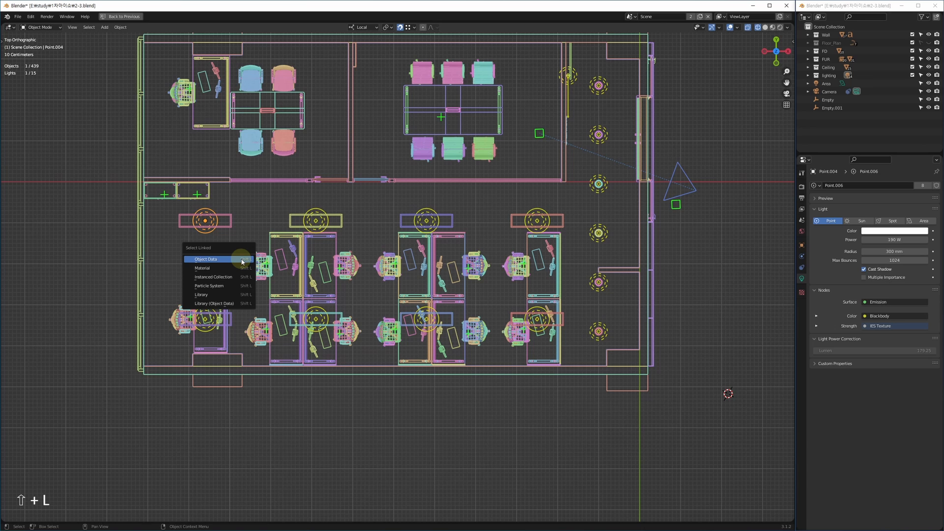
pyautogui.press('Down')
pyautogui.press('Up')
pyautogui.press('Return')
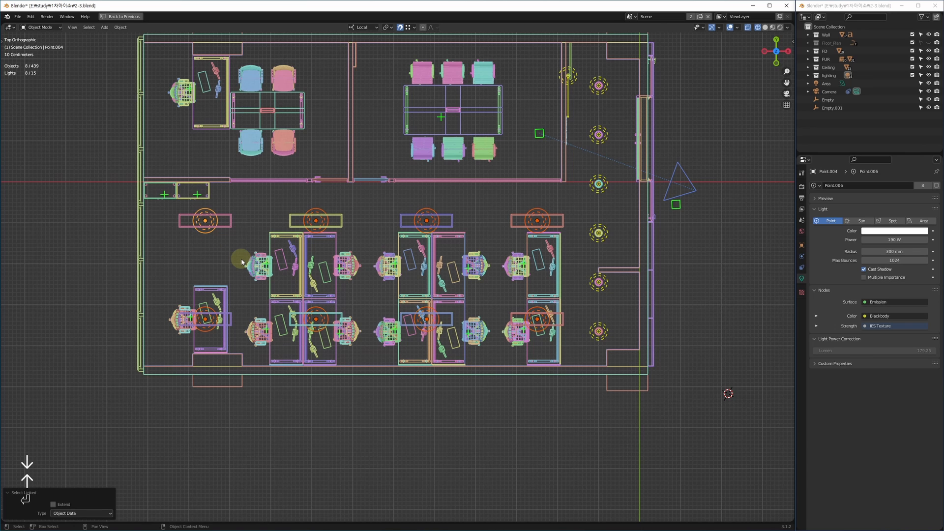
# Step: Move the eight selected office ceiling lights together in the top view, and undo the move
pyautogui.press('g')
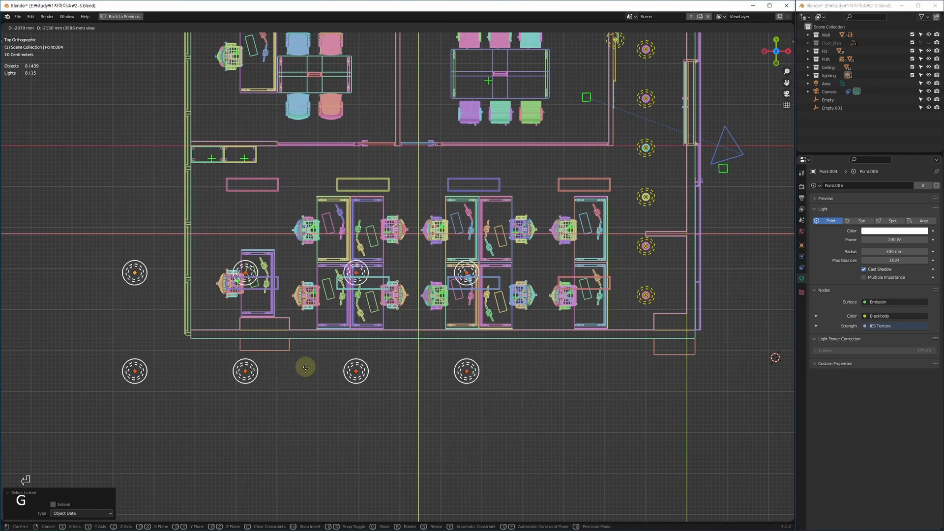
pyautogui.click(346, 396)
pyautogui.hotkey('ctrl', 'z')
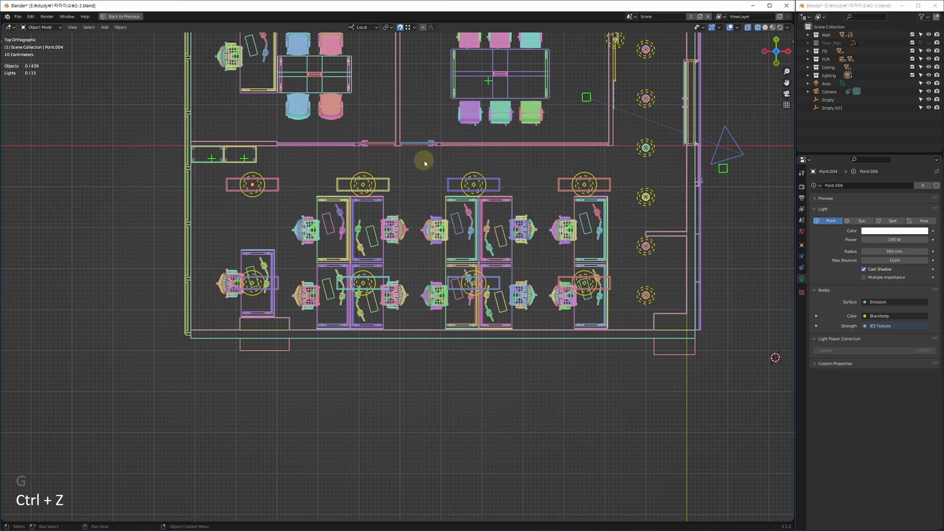
# Step: Select the three upper-row office lights other than the one near the cabinets and make their object and data single-user
pyautogui.keyDown('ctrl'); pyautogui.click(463, 177); pyautogui.keyUp('ctrl')
pyautogui.keyDown('ctrl'); pyautogui.click(583, 180); pyautogui.keyUp('ctrl')
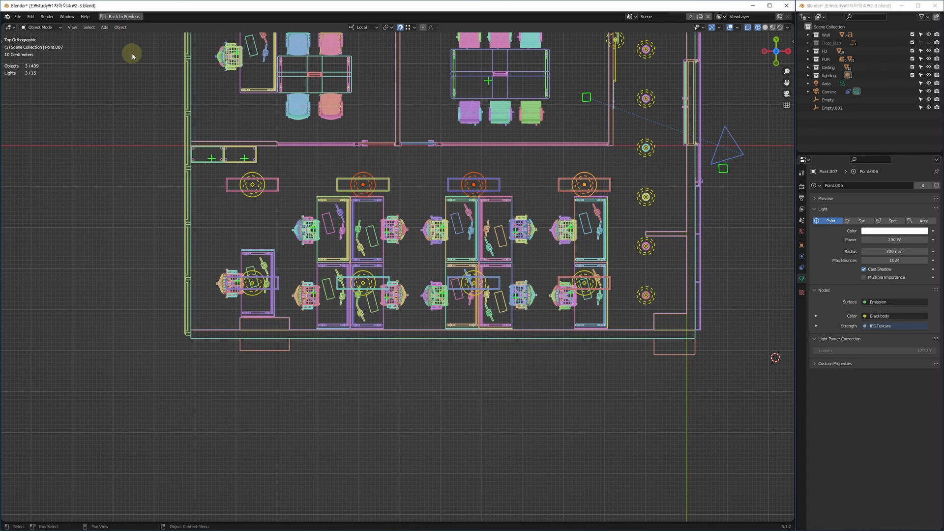
pyautogui.moveTo(382, 215); pyautogui.dragTo(248, 222, button='middle')
pyautogui.scroll(1, 247, 217)
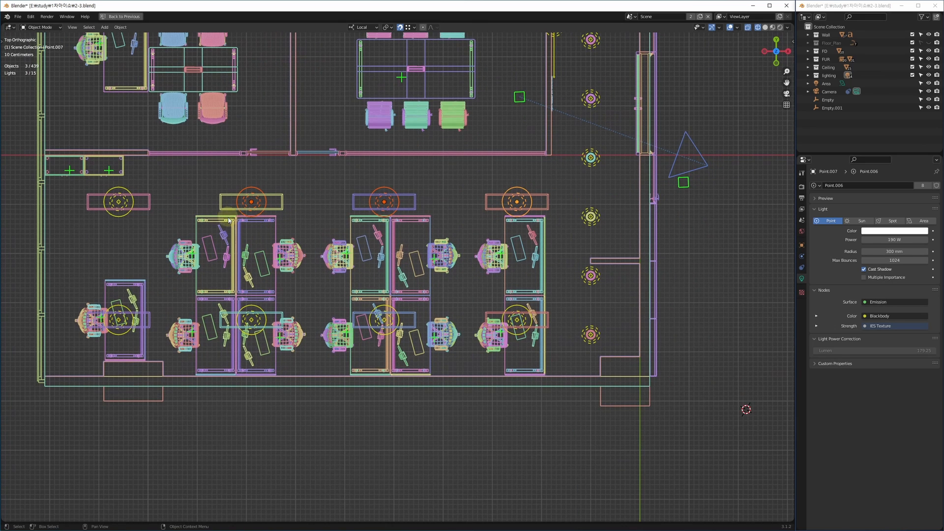
pyautogui.click(89, 28)
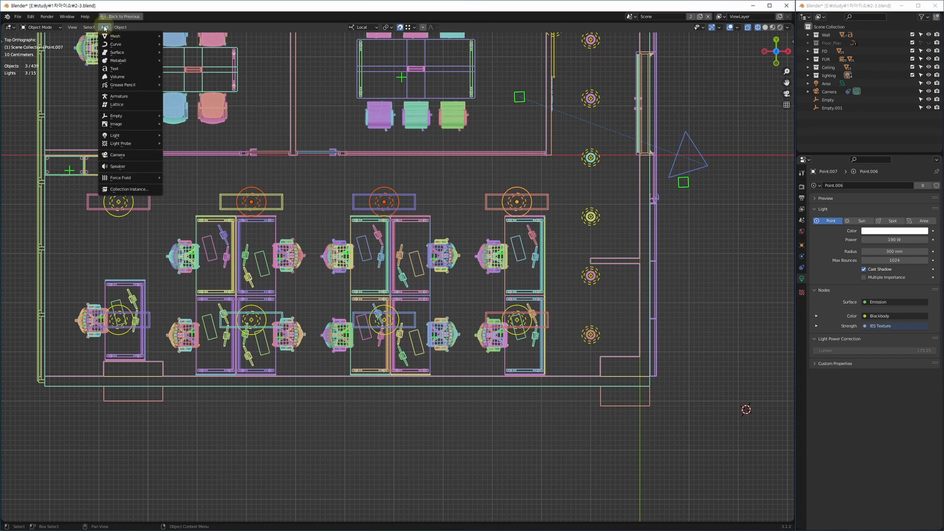
pyautogui.moveTo(123, 28)
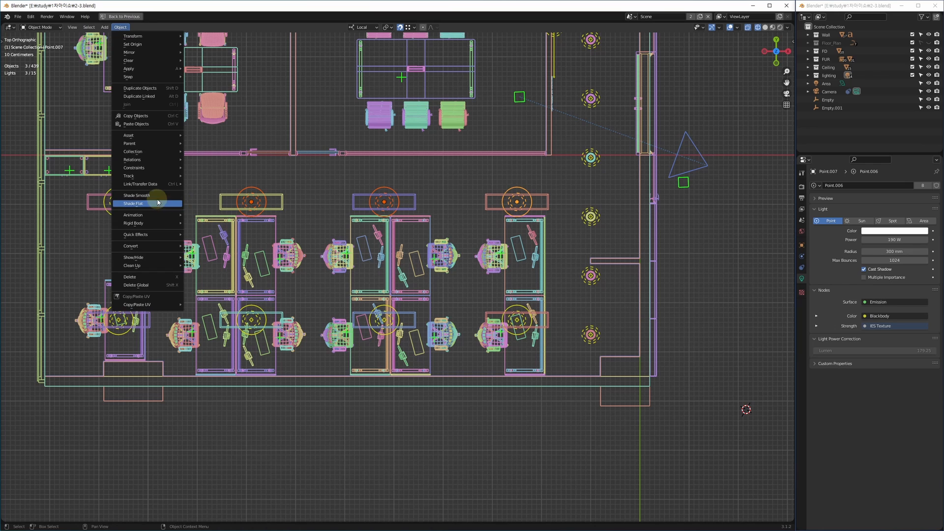
pyautogui.moveTo(155, 163)
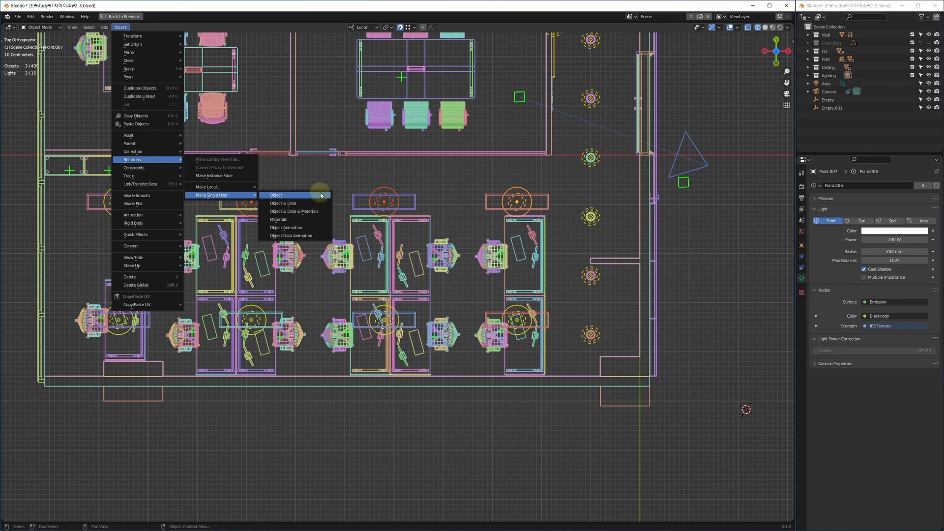
pyautogui.click(295, 203)
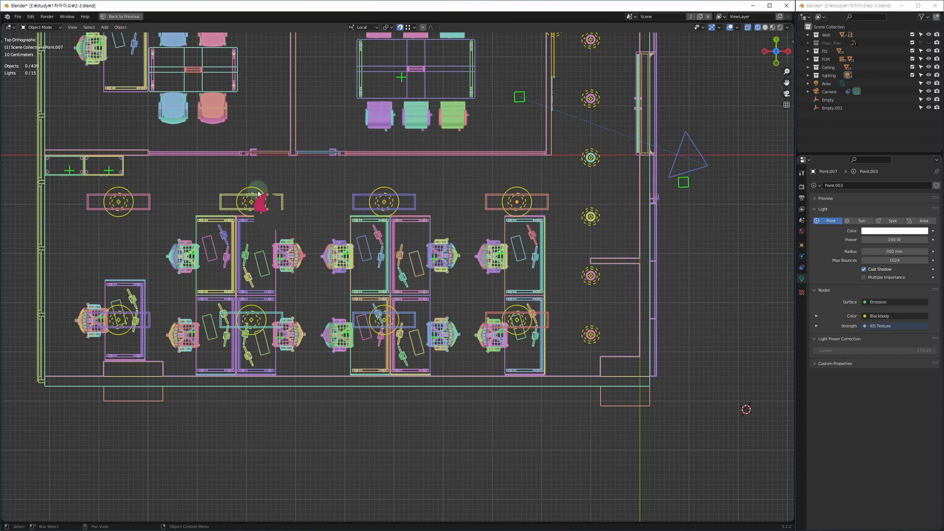
# Step: Check which lights still share object data with the ceiling light near the cabinets by selecting its linked objects
pyautogui.click(257, 202)
pyautogui.click(123, 221)
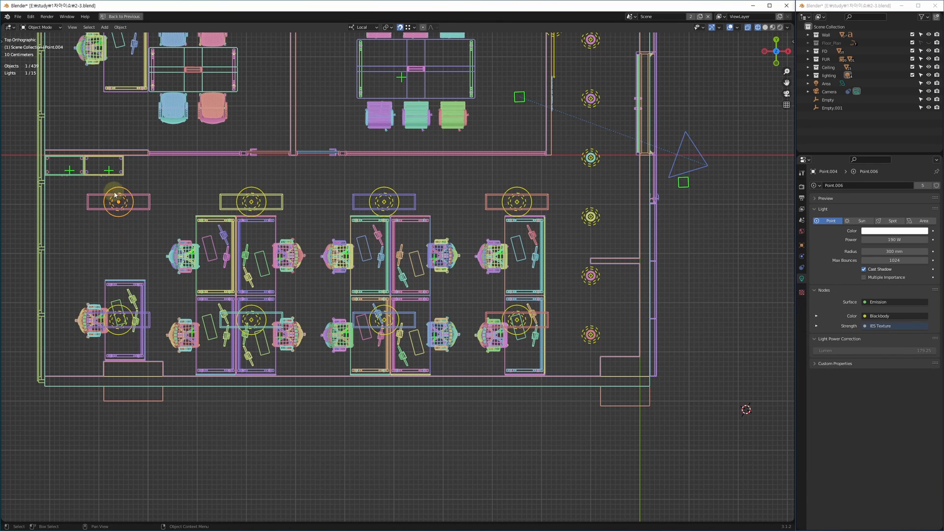
pyautogui.hotkey('shift', 'l')
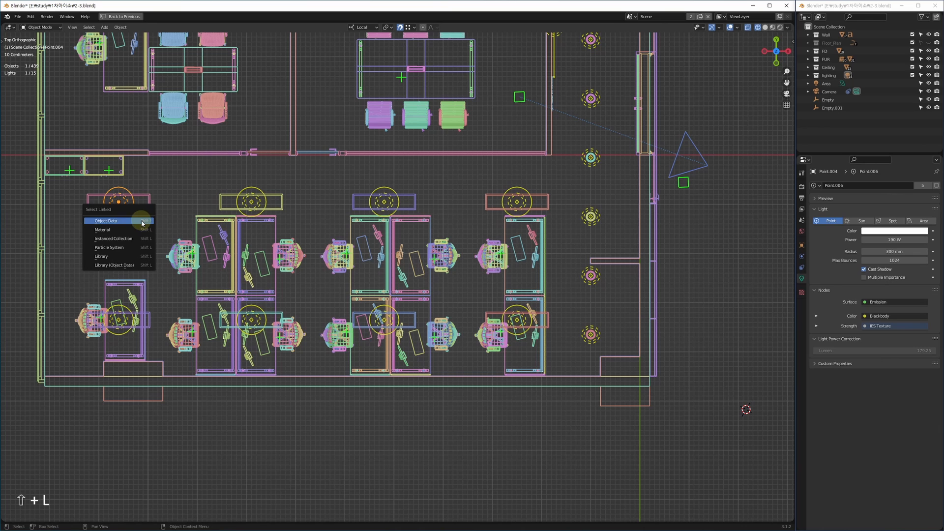
pyautogui.click(142, 221)
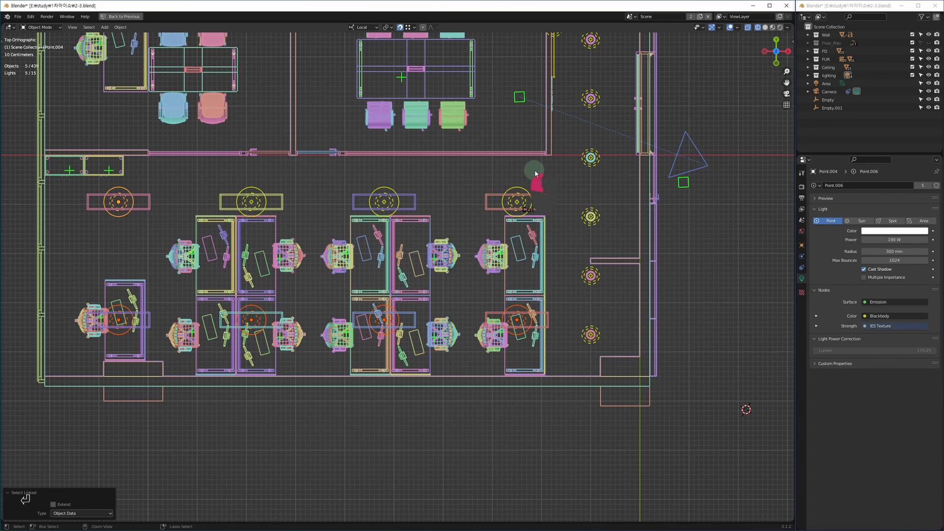
# Step: Add the three single-user lights to the selection and isolate all eight office ceiling lights in local view
pyautogui.keyDown('ctrl'); pyautogui.moveTo(536, 173); pyautogui.dragTo(224, 207); pyautogui.keyUp('ctrl')
pyautogui.hotkey('alt', 'q')
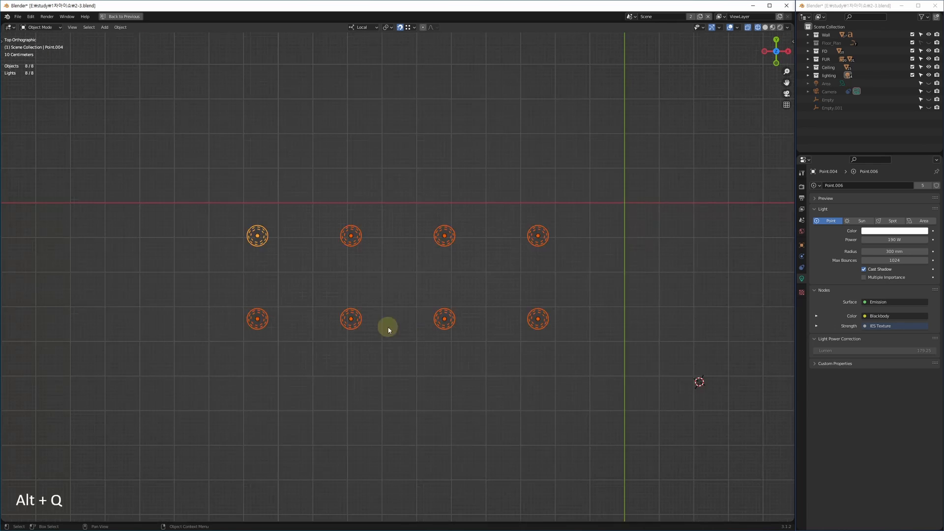
pyautogui.click(374, 354)
pyautogui.moveTo(213, 295); pyautogui.dragTo(222, 284, button='middle')
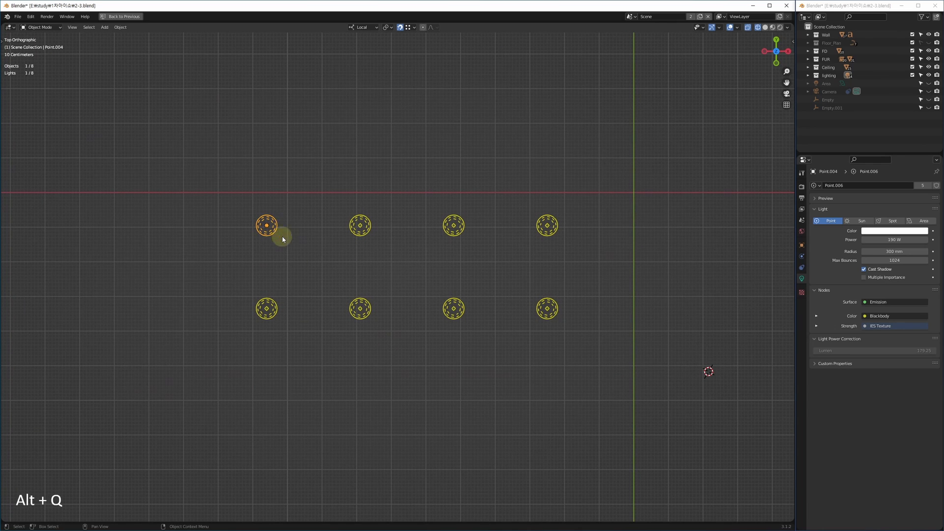
# Step: Select the upper light nearest the cabinets, restore the four-view layout and show its shader nodes instead of the render result
pyautogui.click(266, 234)
pyautogui.hotkey('ctrl', 'space')
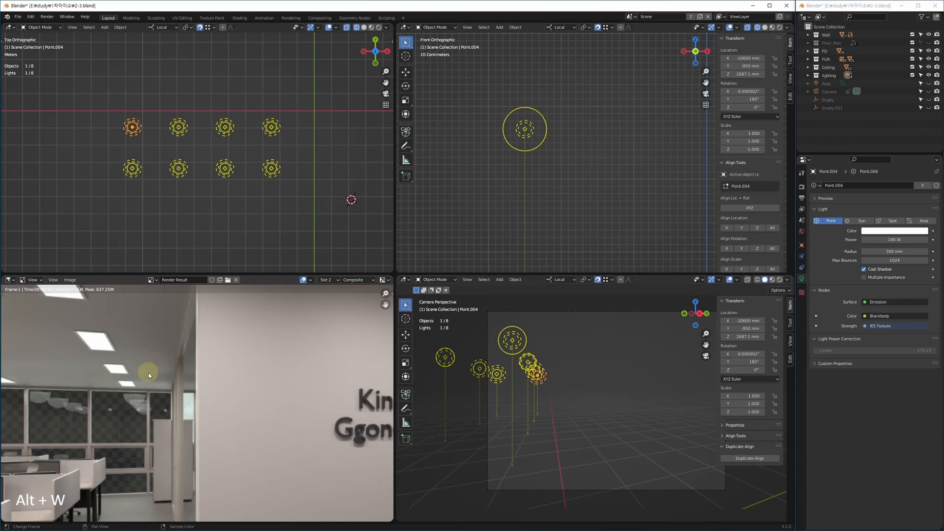
pyautogui.hotkey('shift', 'F3')
pyautogui.scroll(4, 233, 352)
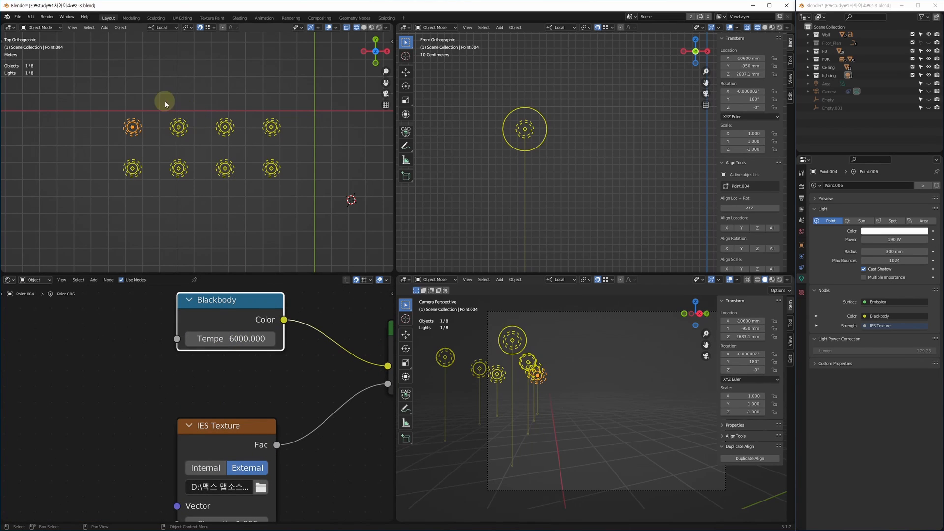
# Step: Select all eight isolated lights with Point.004 active and link its object data to the others
pyautogui.keyDown('shift'); pyautogui.moveTo(165, 105); pyautogui.dragTo(287, 144); pyautogui.keyUp('shift')
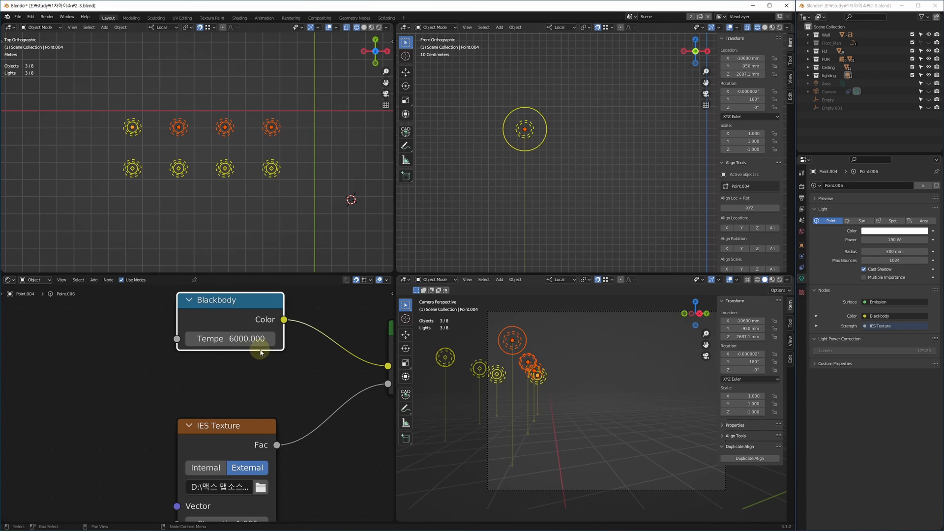
pyautogui.scroll(2, 168, 130)
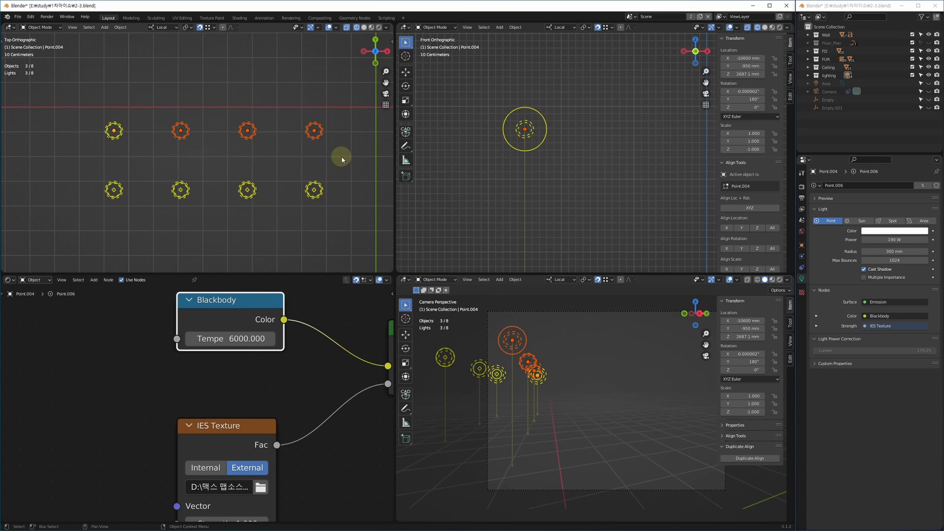
pyautogui.click(342, 94)
pyautogui.moveTo(344, 96); pyautogui.dragTo(29, 250)
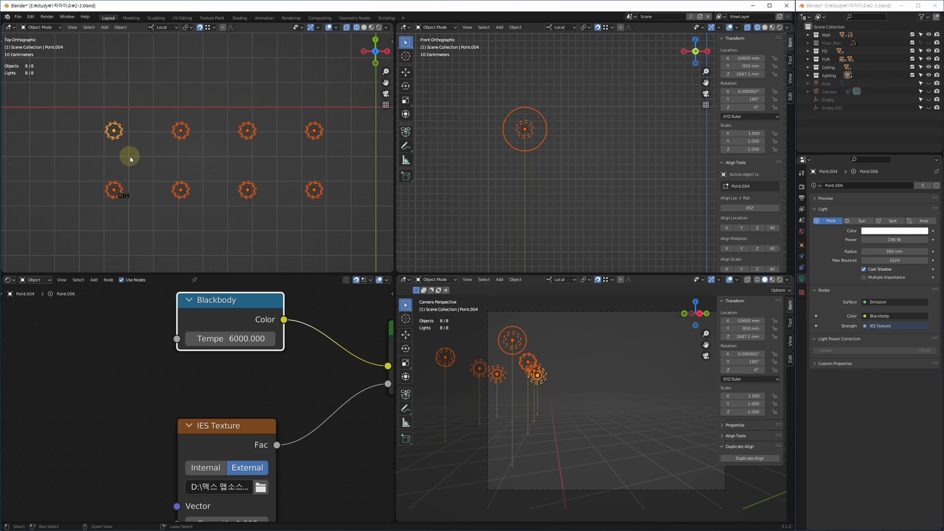
pyautogui.hotkey('ctrl', 'l')
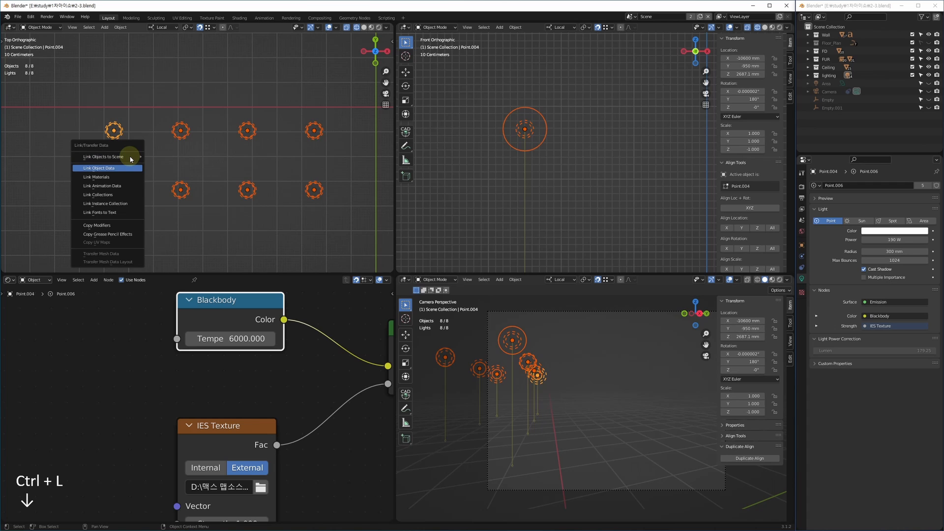
pyautogui.press('Return')
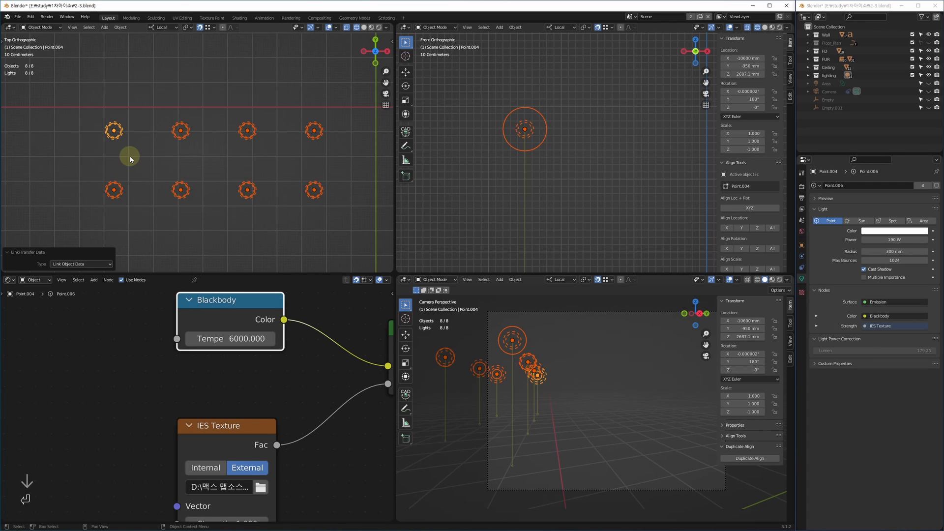
# Step: Leave local view in the maximized top view and verify the relinked lights by selecting those sharing Point.004's object data
pyautogui.hotkey('alt', 'w')
pyautogui.hotkey('alt', 'q')
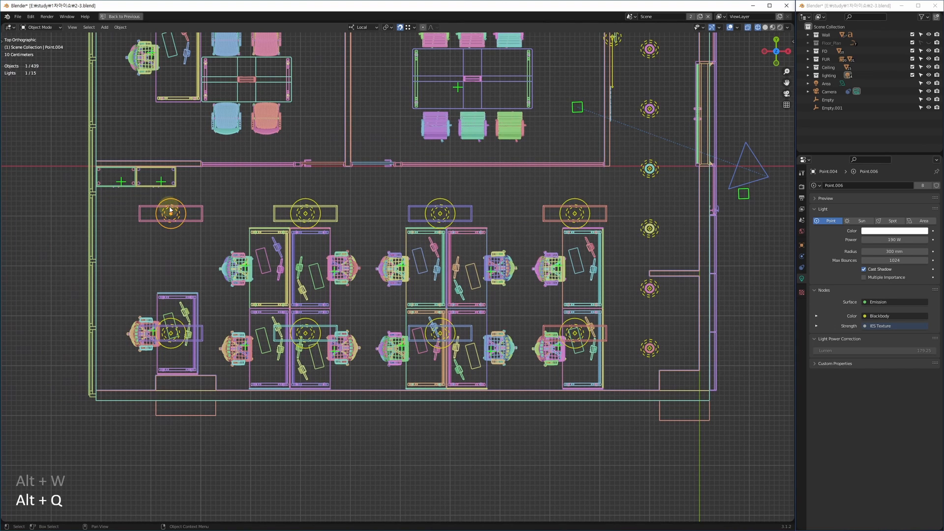
pyautogui.hotkey('shift', 'l')
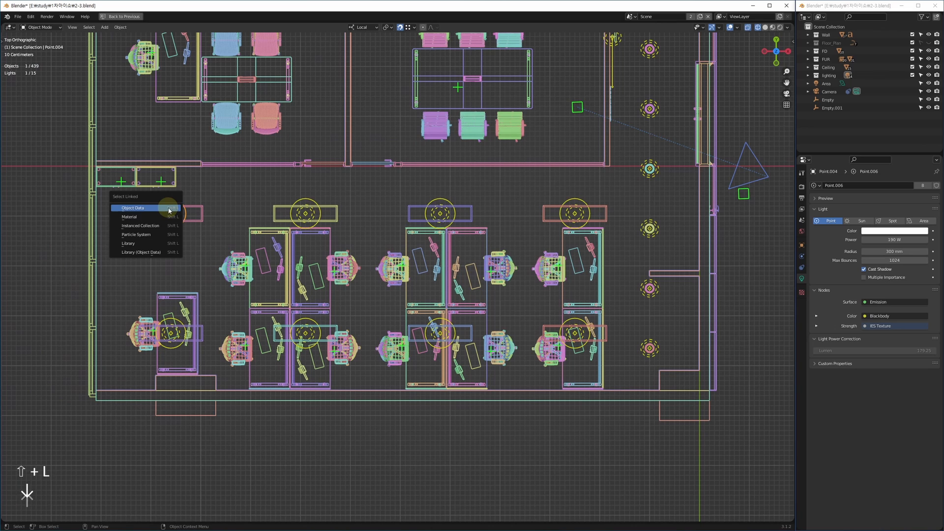
pyautogui.click(168, 211)
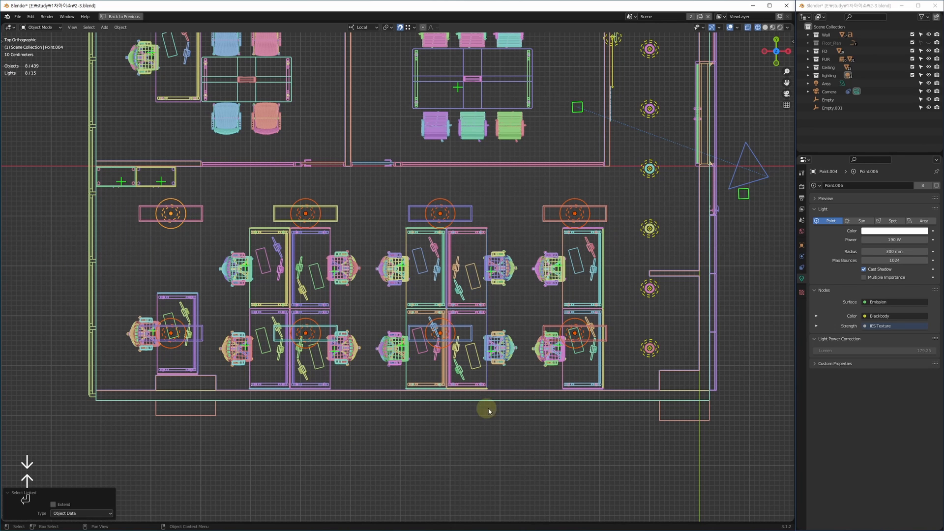
pyautogui.click(457, 415)
# Step: Inspect the office in the enlarged camera view, and temporarily hide the Wall collection in the four-view layout
pyautogui.hotkey('alt', 'w')
pyautogui.hotkey('alt', 'w')
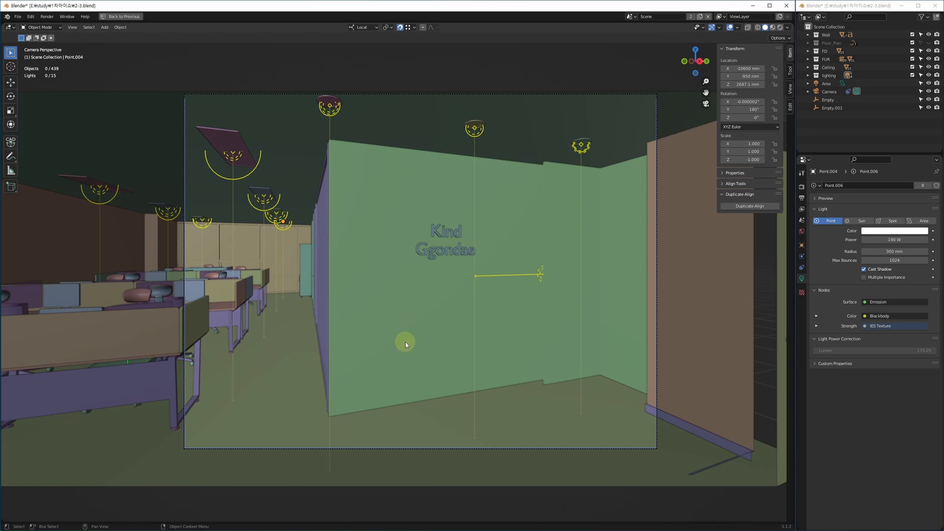
pyautogui.hotkey('alt', 'w')
pyautogui.scroll(5, 300, 389)
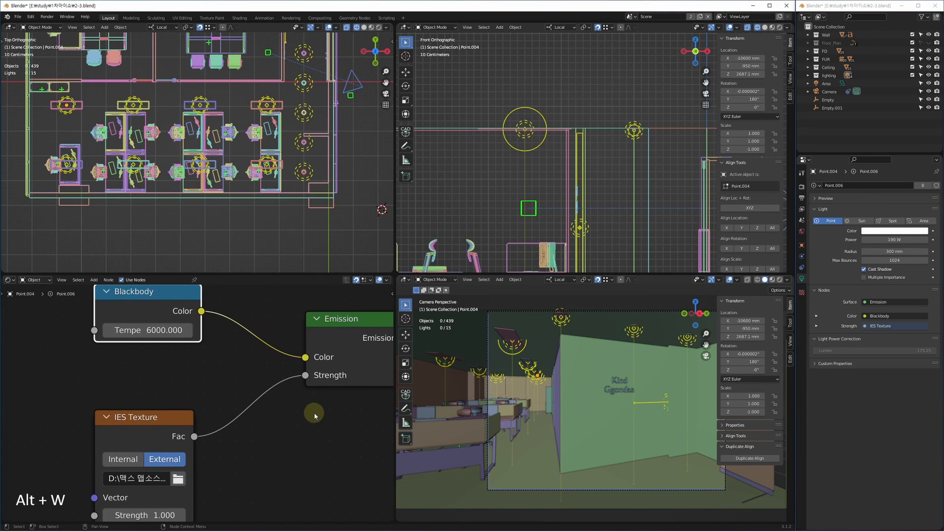
pyautogui.click(928, 35)
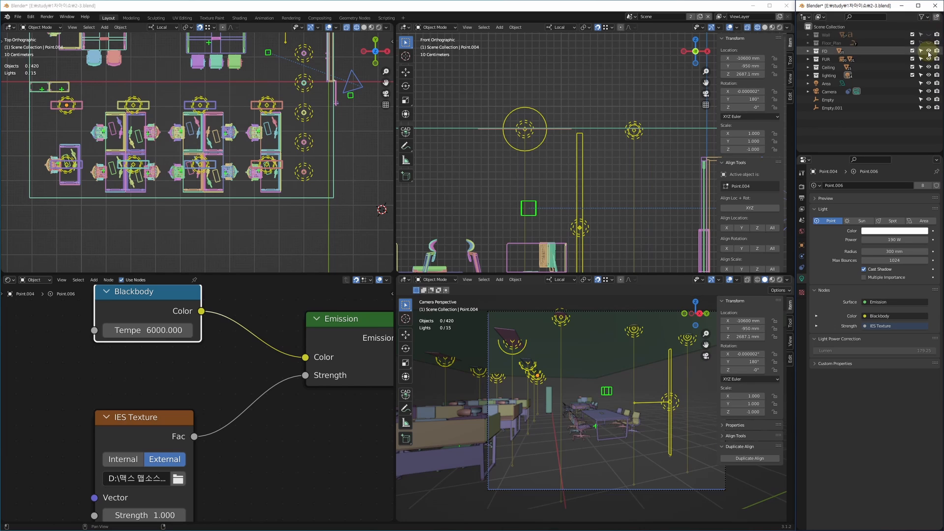
pyautogui.click(928, 35)
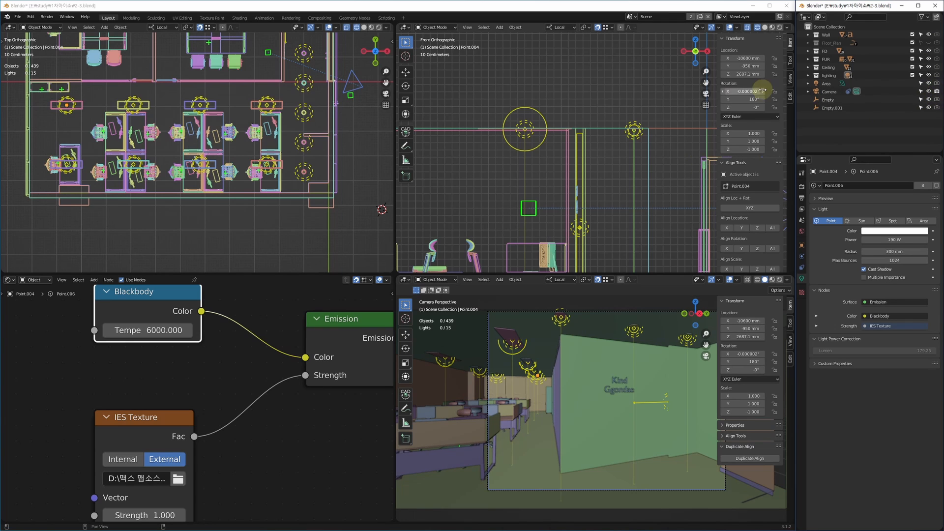
# Step: Delete the Empty.001 object from the scene
pyautogui.click(827, 108)
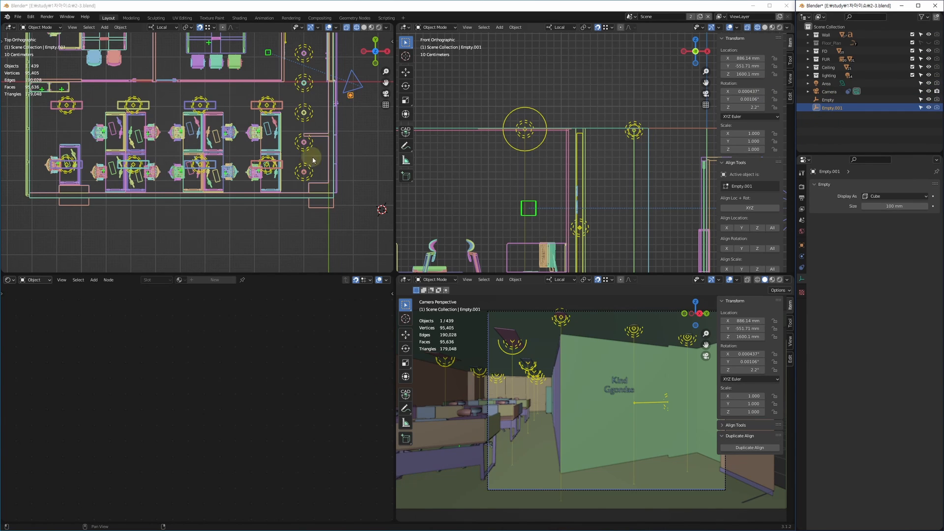
pyautogui.moveTo(245, 154); pyautogui.dragTo(179, 190, button='middle')
pyautogui.press('Delete')
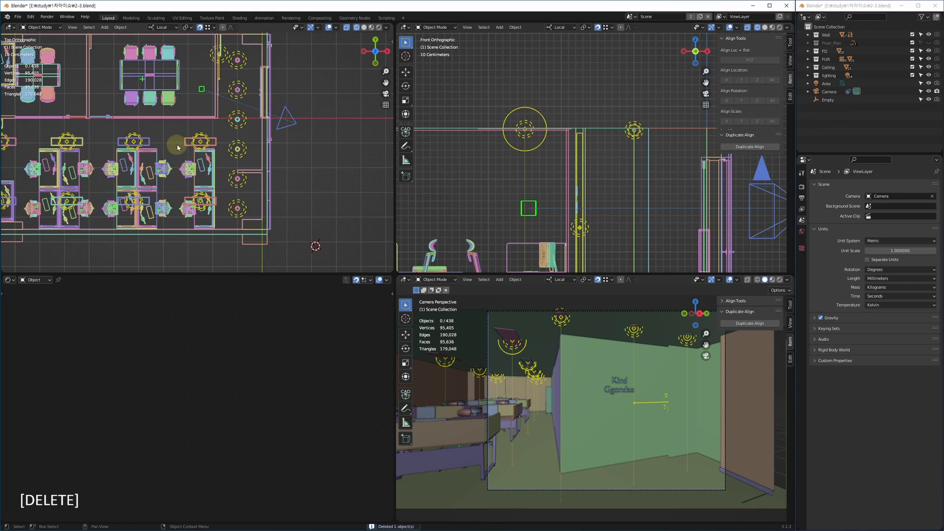
pyautogui.keyDown('shift'); pyautogui.moveTo(177, 145); pyautogui.dragTo(218, 114, button='middle'); pyautogui.keyUp('shift')
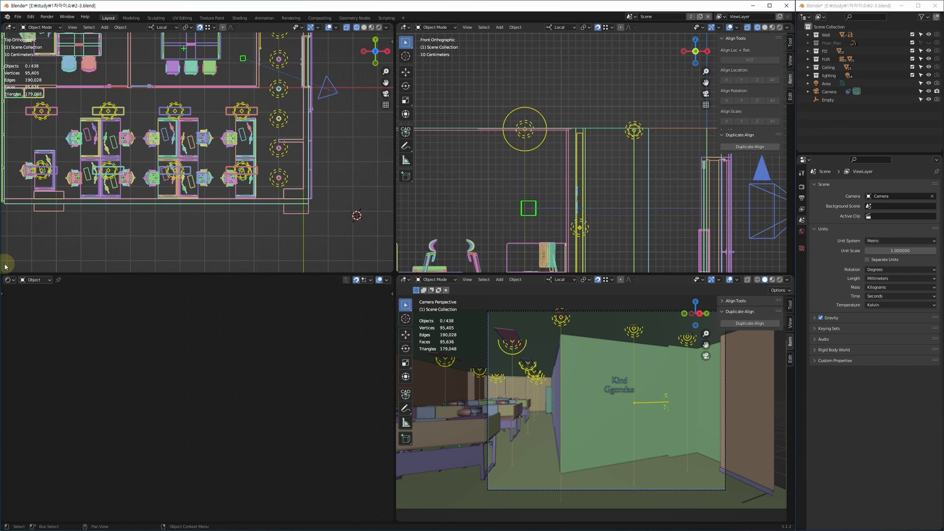
# Step: Switch the shader editor from Object to World nodes and maximize it to show the whole node tree
pyautogui.click(34, 280)
pyautogui.click(43, 300)
pyautogui.moveTo(210, 444); pyautogui.dragTo(128, 444, button='middle')
pyautogui.moveTo(202, 416); pyautogui.dragTo(190, 416, button='middle')
pyautogui.hotkey('alt', 'w')
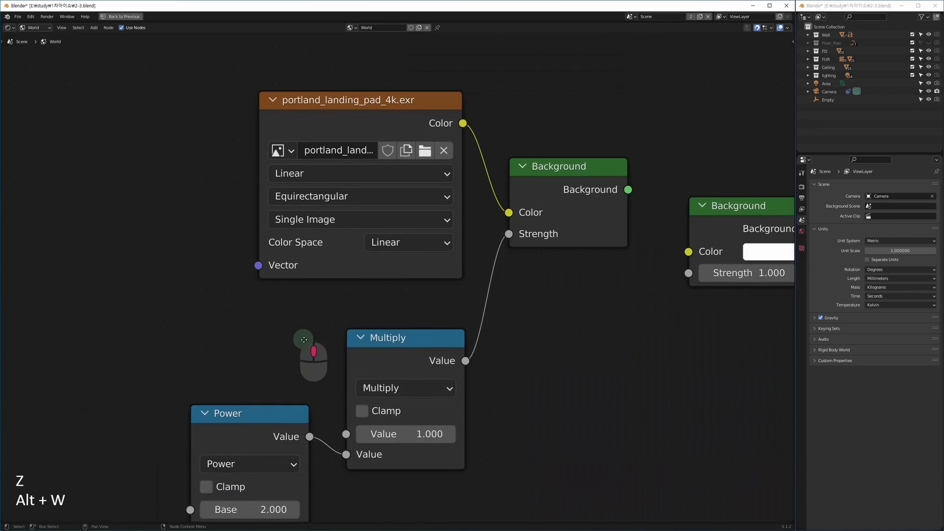
pyautogui.scroll(-3, 268, 331)
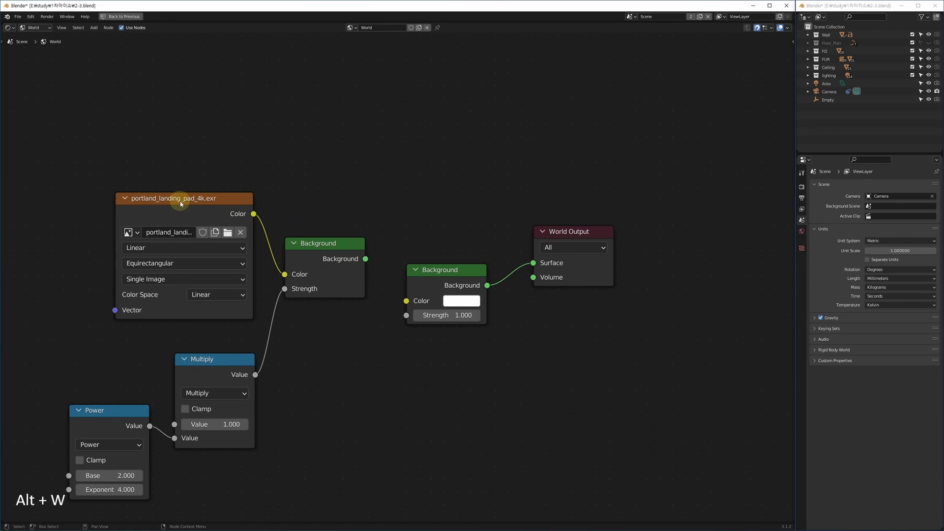
# Step: Delete the unused Background node between the portland_landing_pad_4k.exr texture and the Background node feeding the World Output
pyautogui.click(328, 249)
pyautogui.moveTo(328, 250); pyautogui.dragTo(336, 340)
pyautogui.moveTo(333, 468); pyautogui.dragTo(84, 392)
pyautogui.moveTo(363, 365)
pyautogui.mouseDown()
pyautogui.moveTo(268, 442)
pyautogui.moveTo(358, 376)
pyautogui.mouseUp()
pyautogui.press('Delete')
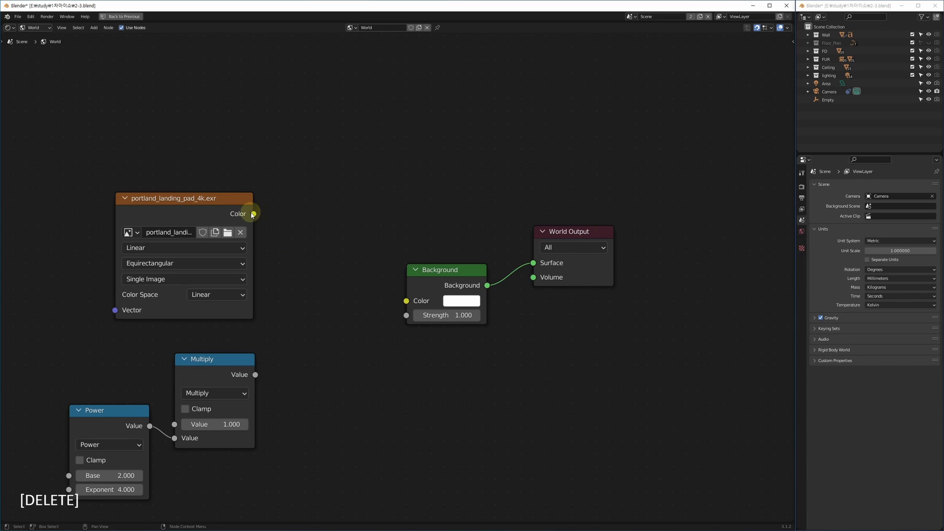
# Step: Connect the portland_landing_pad_4k.exr texture's Color to the remaining Background's Color, move the texture node closer, and restore the four-view layout
pyautogui.moveTo(257, 218); pyautogui.dragTo(407, 302)
pyautogui.moveTo(314, 387); pyautogui.dragTo(392, 350, button='middle')
pyautogui.moveTo(371, 354); pyautogui.dragTo(171, 454)
pyautogui.moveTo(314, 311); pyautogui.dragTo(218, 359, button='middle')
pyautogui.moveTo(188, 219); pyautogui.dragTo(290, 204)
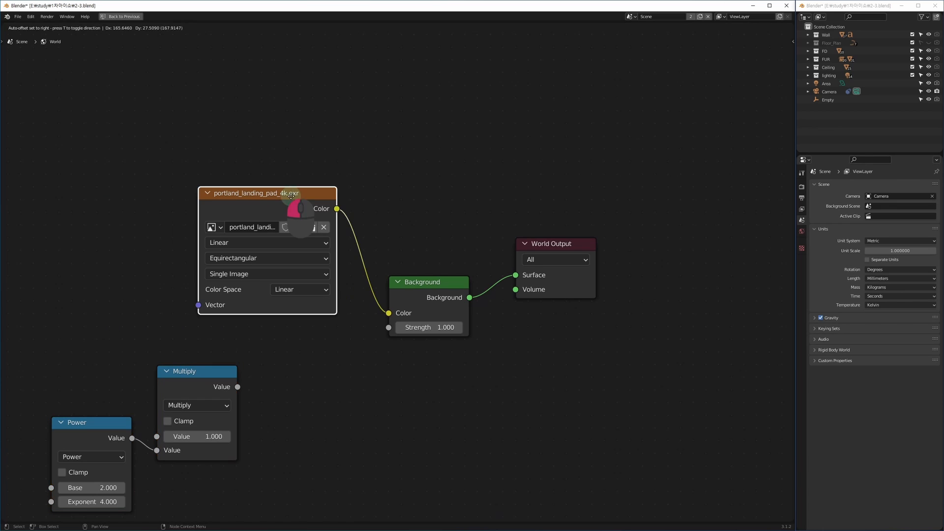
pyautogui.click(372, 347)
pyautogui.hotkey('alt', 'w')
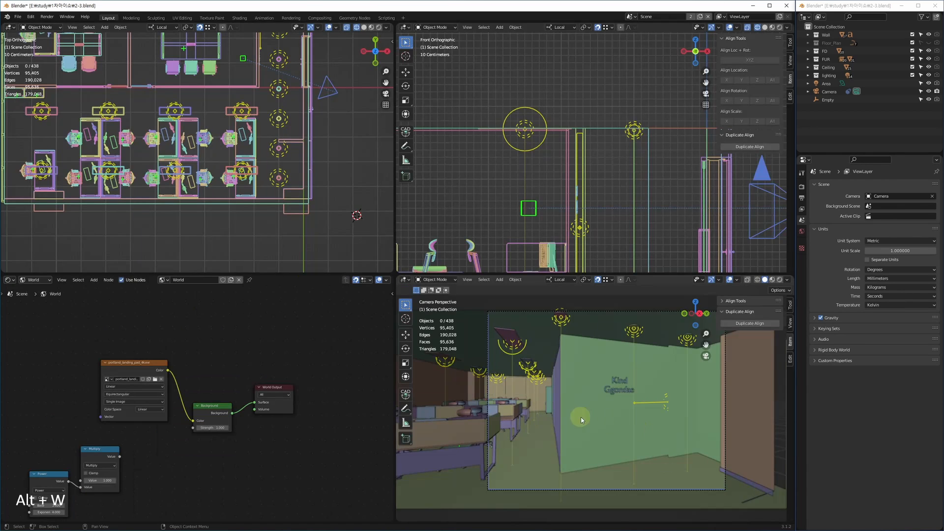
# Step: Render the camera view with the HDRI background and select the camera to open its exposure settings
pyautogui.press('F12')
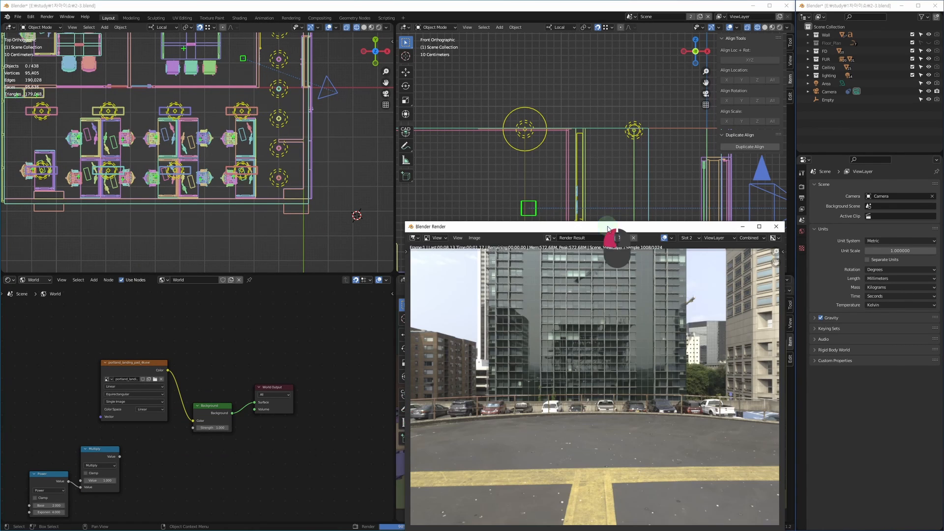
pyautogui.moveTo(610, 230); pyautogui.dragTo(439, 100)
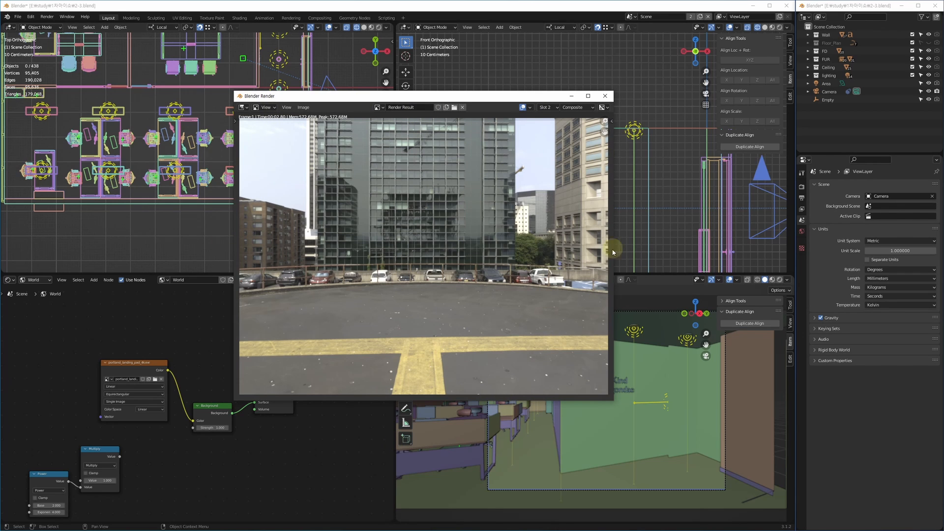
pyautogui.click(329, 87)
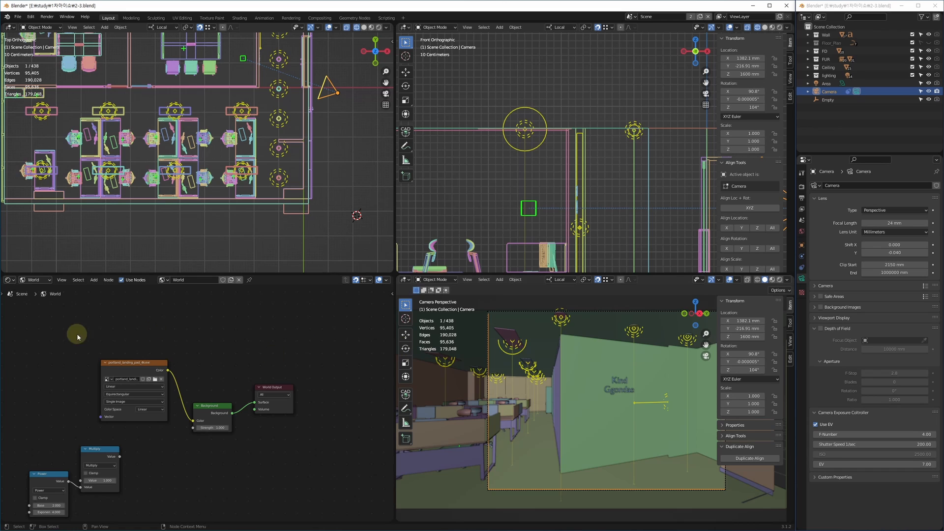
# Step: Switch the top orthographic view area to an Image Editor that displays the Render Result
pyautogui.moveTo(107, 379); pyautogui.dragTo(122, 364, button='middle')
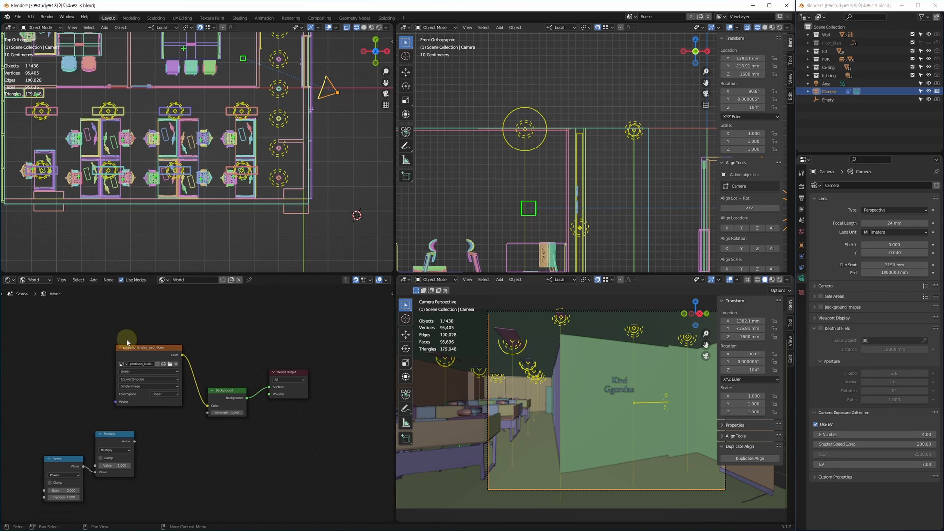
pyautogui.click(11, 28)
pyautogui.click(189, 212)
pyautogui.press('F11')
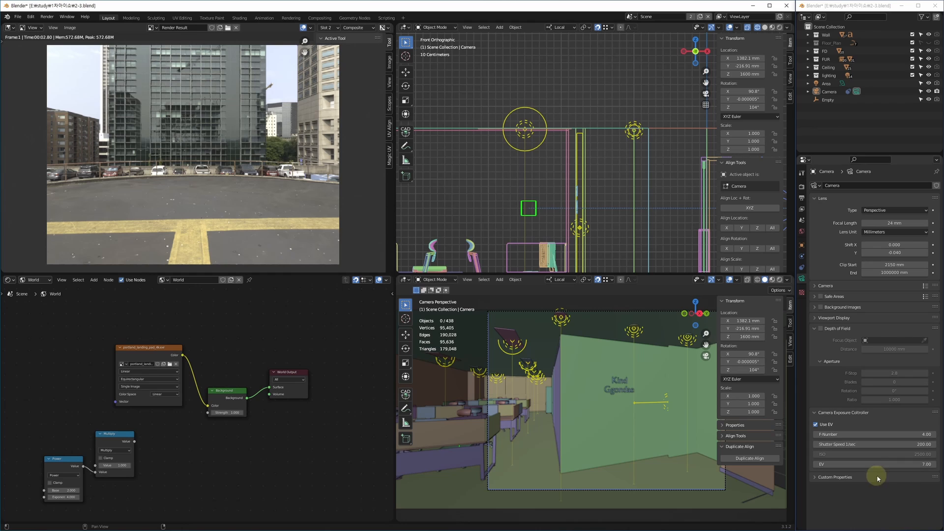
# Step: Set the camera's EV to 10 and turn off Use EV to access the ISO value
pyautogui.click(901, 463)
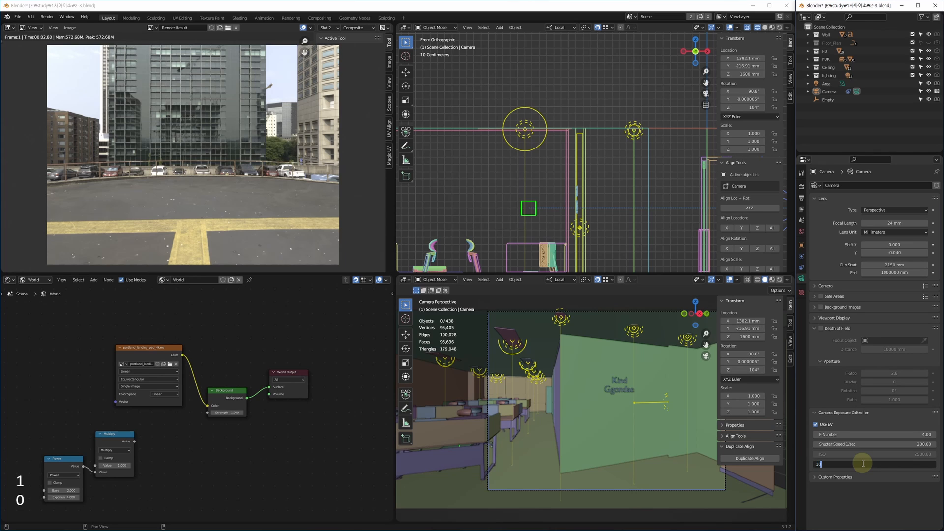
pyautogui.press('Return')
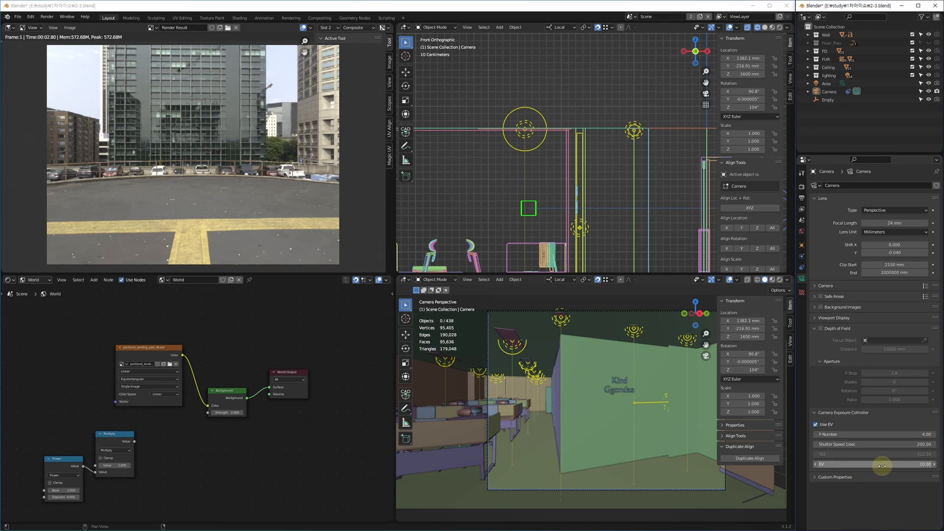
pyautogui.click(828, 425)
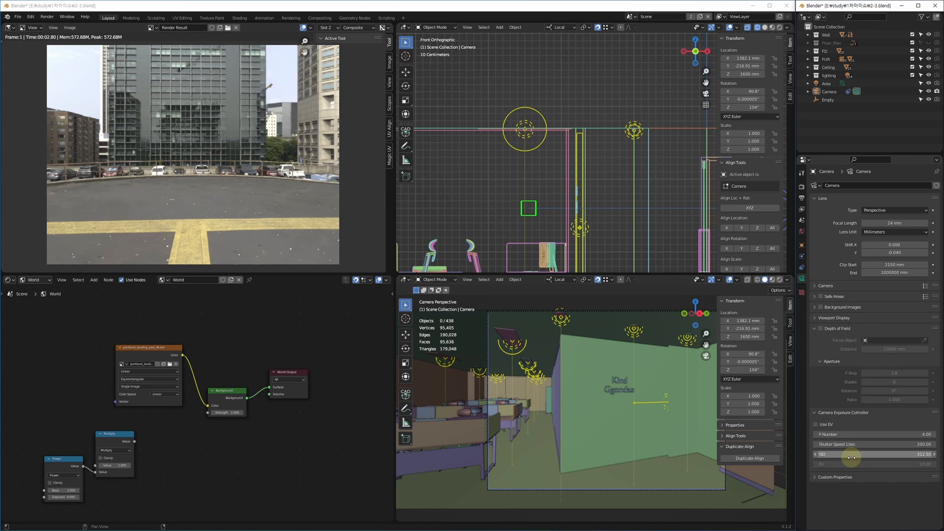
pyautogui.click(869, 455)
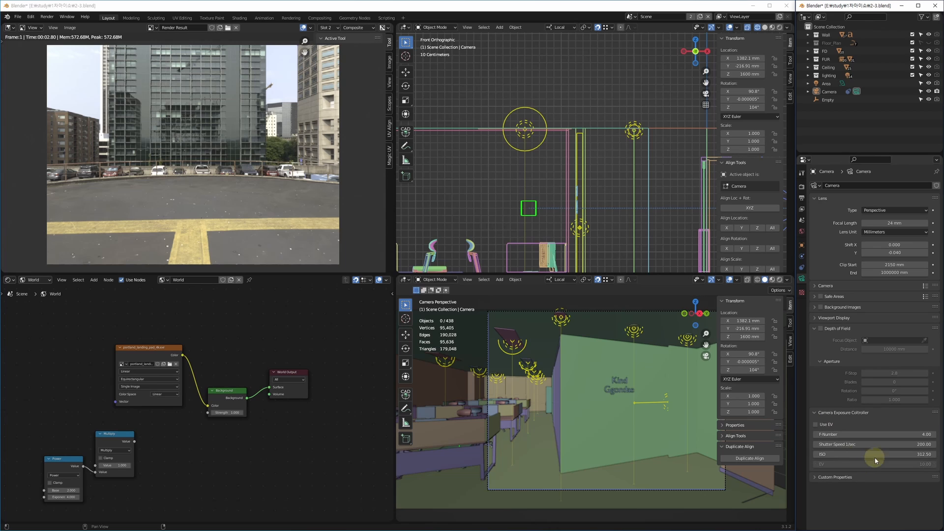
pyautogui.press('Return')
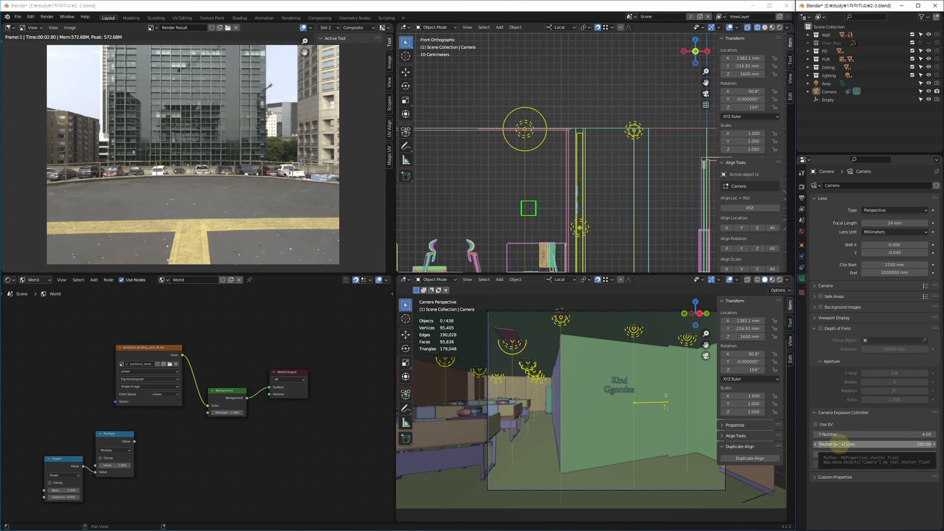
# Step: Turn Use EV back on in the camera exposure settings and set EV to 12
pyautogui.click(822, 424)
pyautogui.click(855, 463)
pyautogui.write('12')
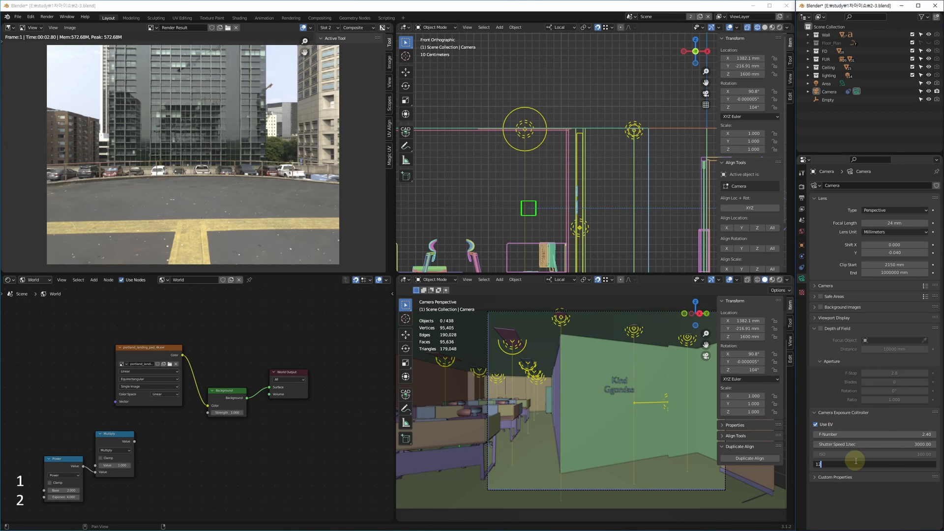
pyautogui.press('Return')
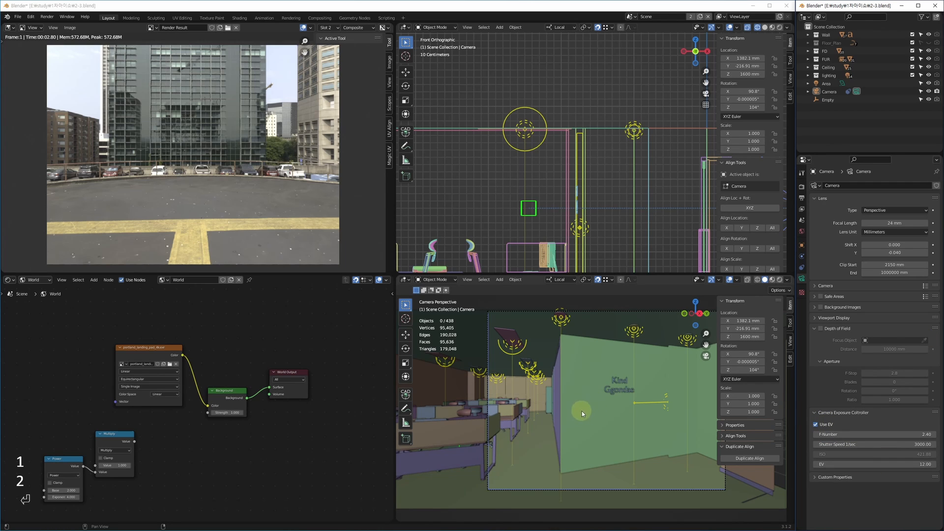
# Step: Render the camera view to check the background brightness, and close the render window
pyautogui.keyDown('shift'); pyautogui.moveTo(613, 427); pyautogui.dragTo(590, 427, button='middle'); pyautogui.keyUp('shift')
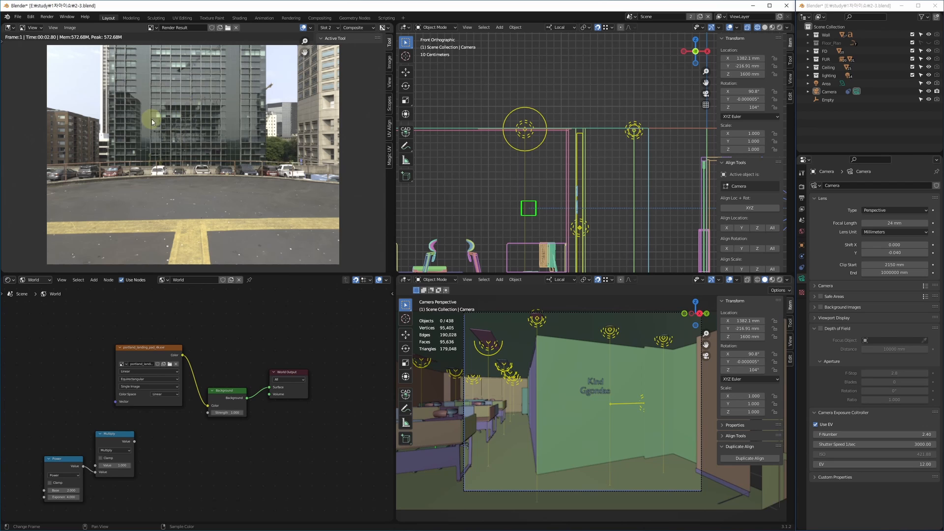
pyautogui.keyDown('shift'); pyautogui.moveTo(557, 367); pyautogui.dragTo(560, 365, button='middle'); pyautogui.keyUp('shift')
pyautogui.press('F12')
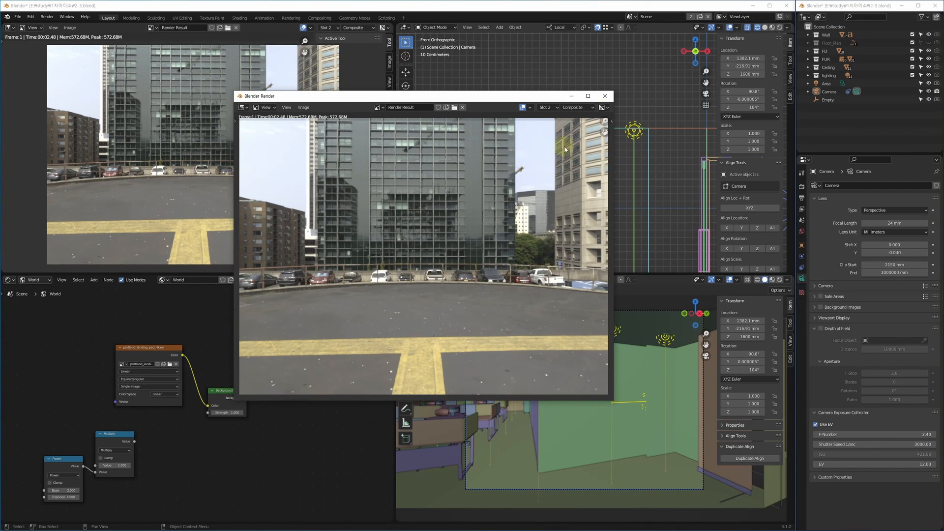
pyautogui.click(605, 97)
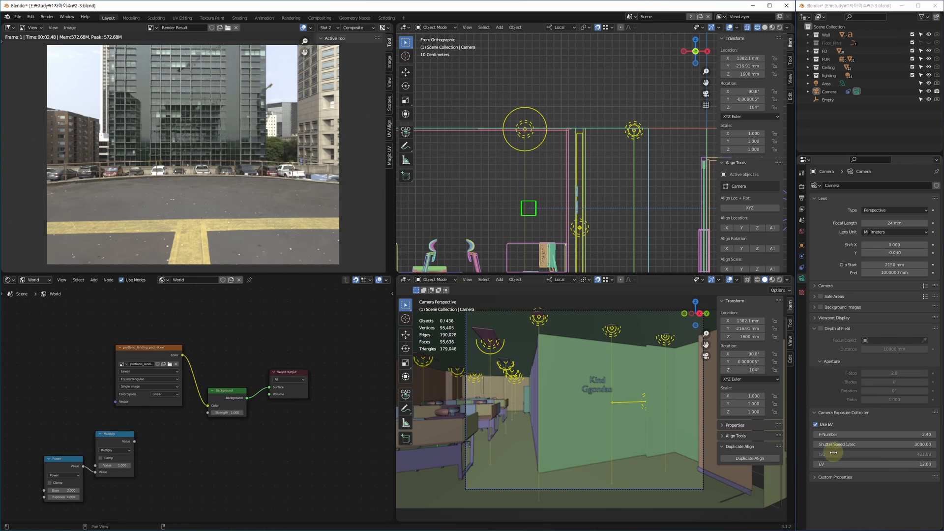
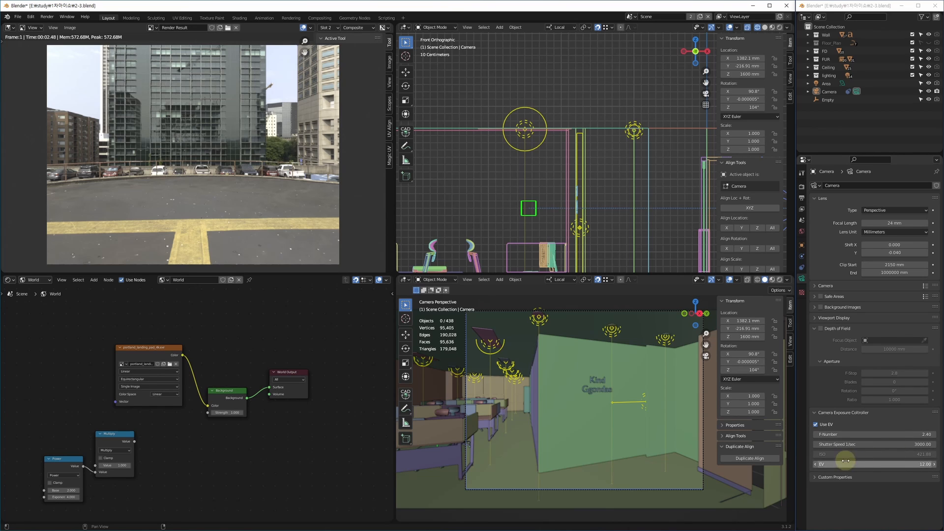
# Step: Try the camera's EV at 7 and at 10
pyautogui.click(885, 465)
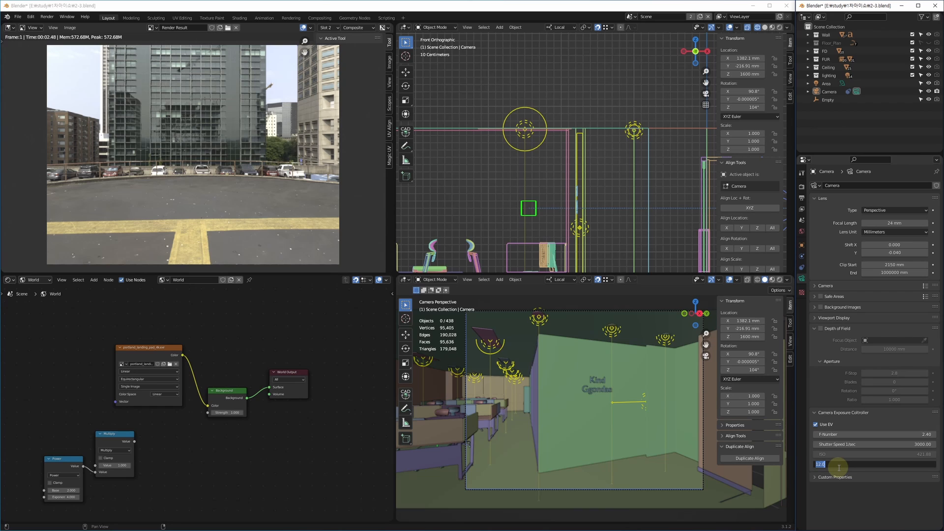
pyautogui.write('7')
pyautogui.press('Return')
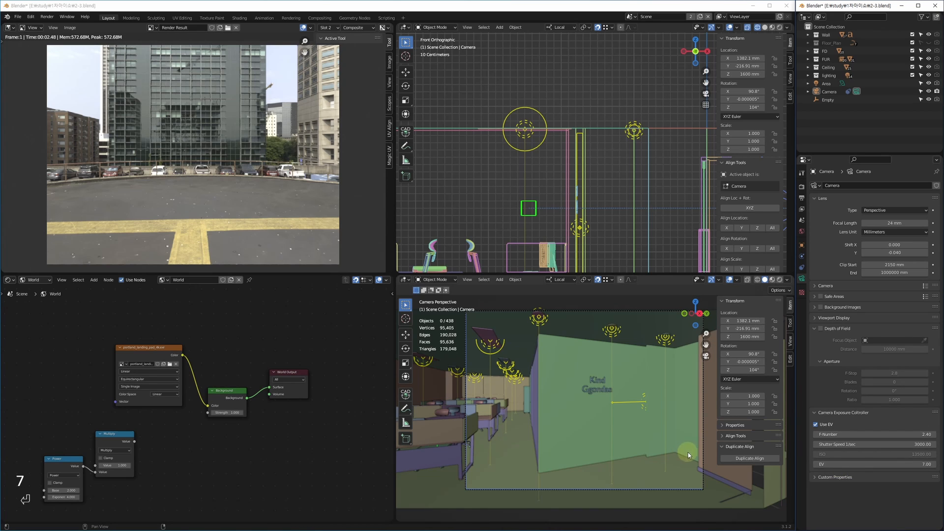
pyautogui.click(884, 466)
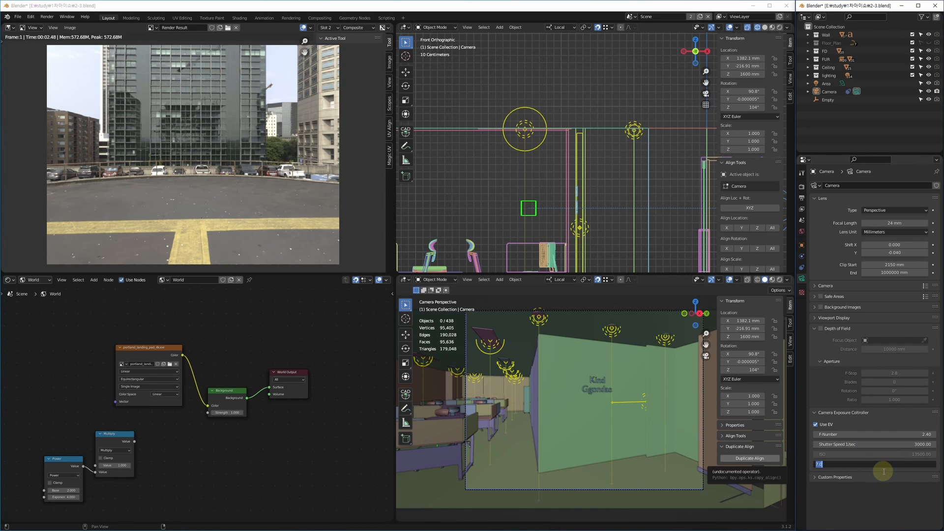
pyautogui.press('Return')
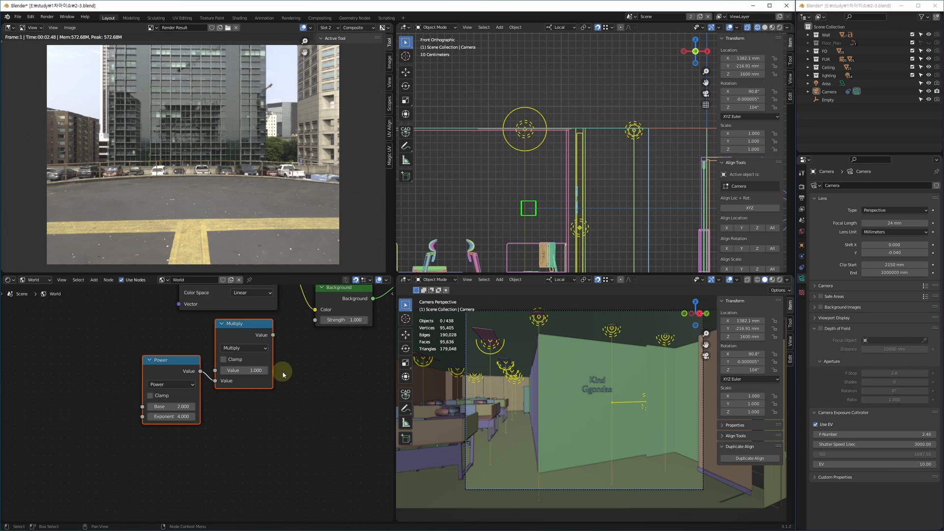
# Step: Set the Exponent of the Power node in the World node tree to 3
pyautogui.moveTo(282, 374); pyautogui.dragTo(255, 436, button='middle')
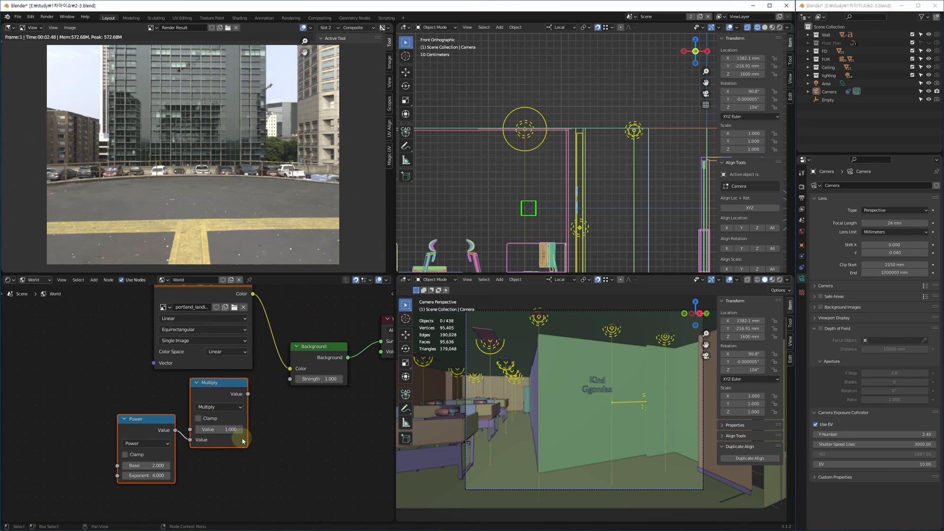
pyautogui.moveTo(321, 382); pyautogui.dragTo(267, 416, button='middle')
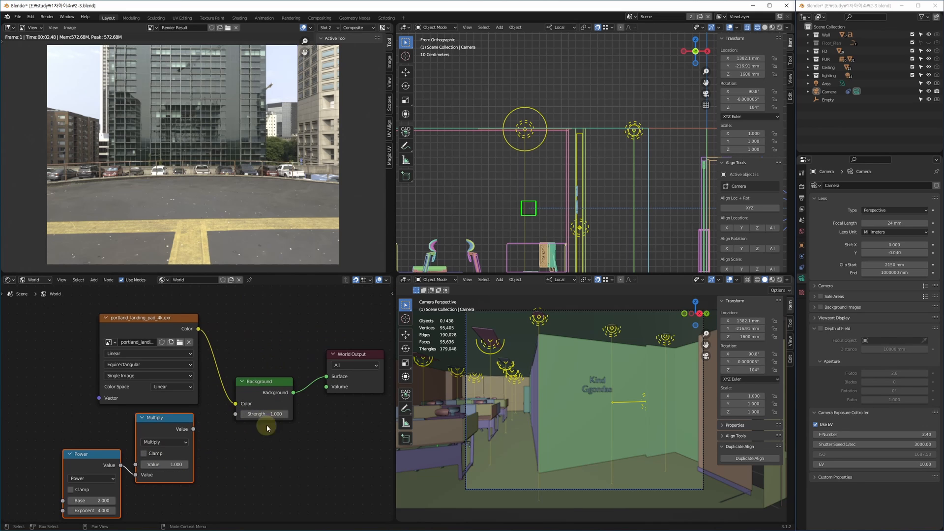
pyautogui.moveTo(208, 431); pyautogui.dragTo(252, 383, button='middle')
pyautogui.scroll(1, 252, 380)
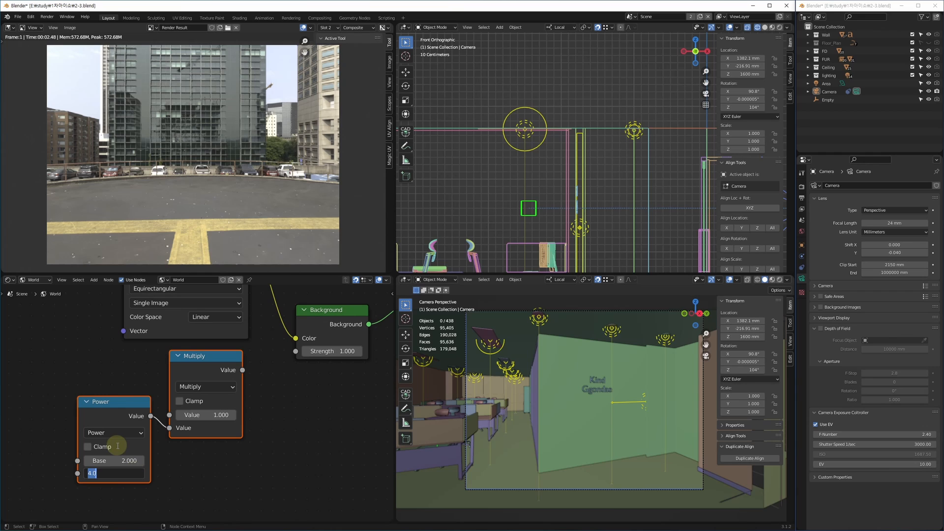
pyautogui.press('Return')
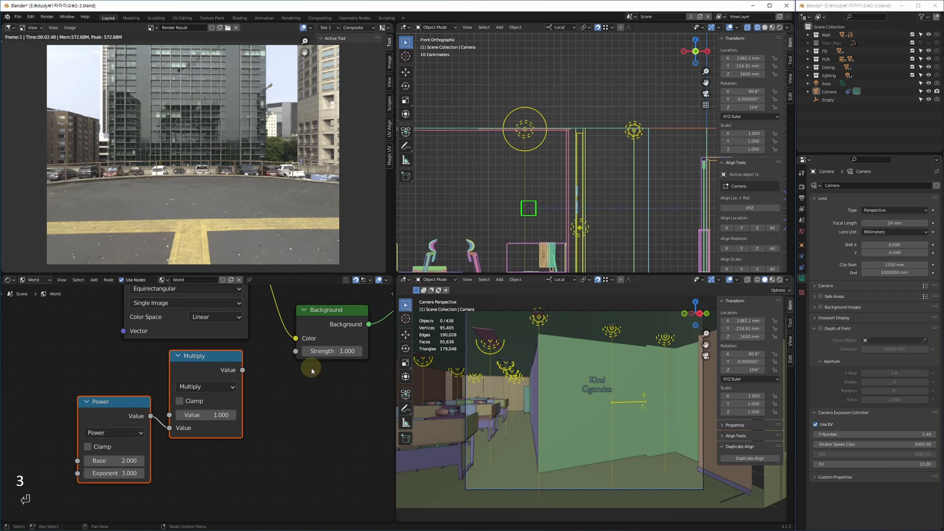
# Step: Delete the Multiply node and connect the Power node's Value to the Background node's Strength
pyautogui.moveTo(215, 361)
pyautogui.mouseDown()
pyautogui.moveTo(227, 369)
pyautogui.moveTo(209, 377)
pyautogui.mouseUp()
pyautogui.click(261, 388)
pyautogui.click(208, 370)
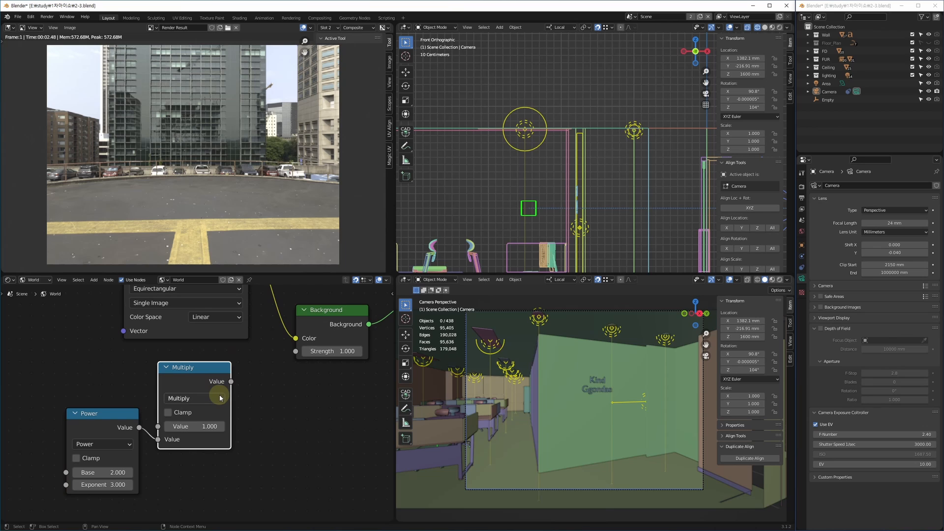
pyautogui.press('Delete')
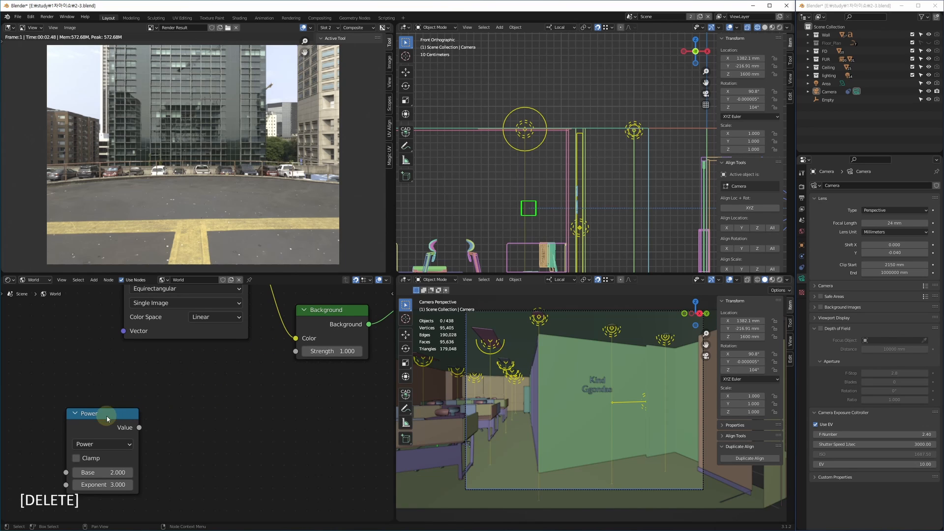
pyautogui.moveTo(107, 418); pyautogui.dragTo(296, 351)
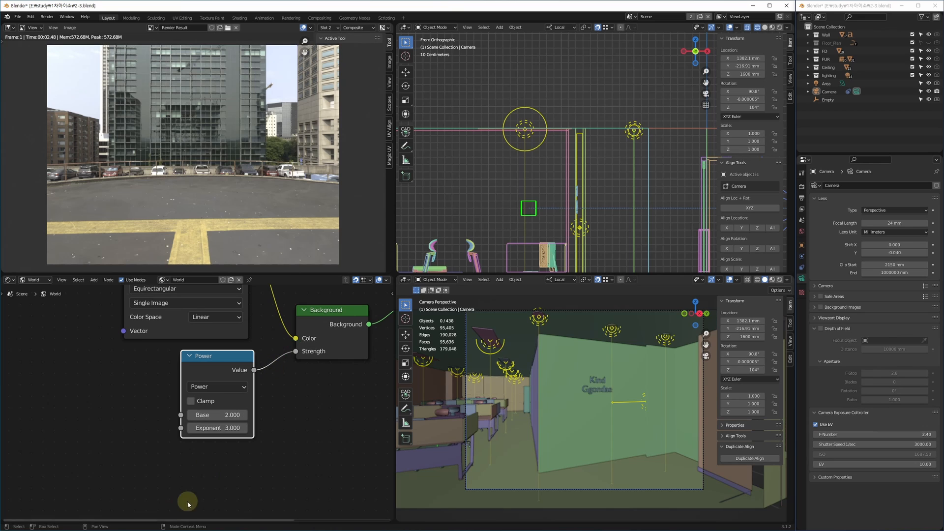
# Step: Set the camera's EV to 7 and render the view to check the Power-driven background strength
pyautogui.click(878, 464)
pyautogui.write('7')
pyautogui.press('Return')
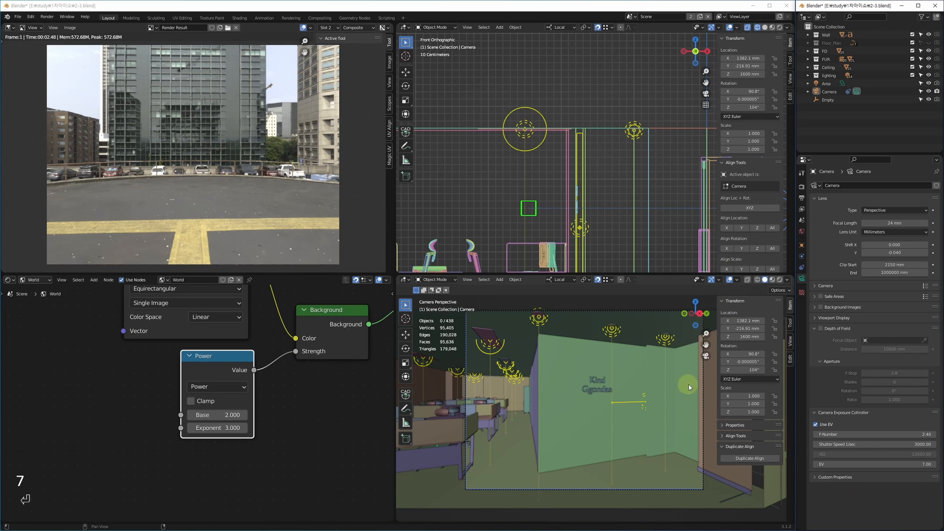
pyautogui.press('F12')
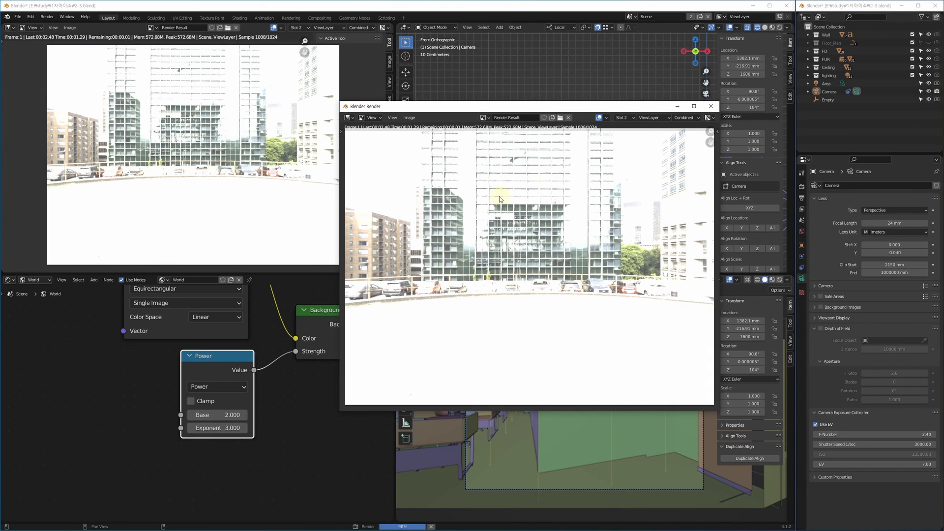
pyautogui.click(711, 106)
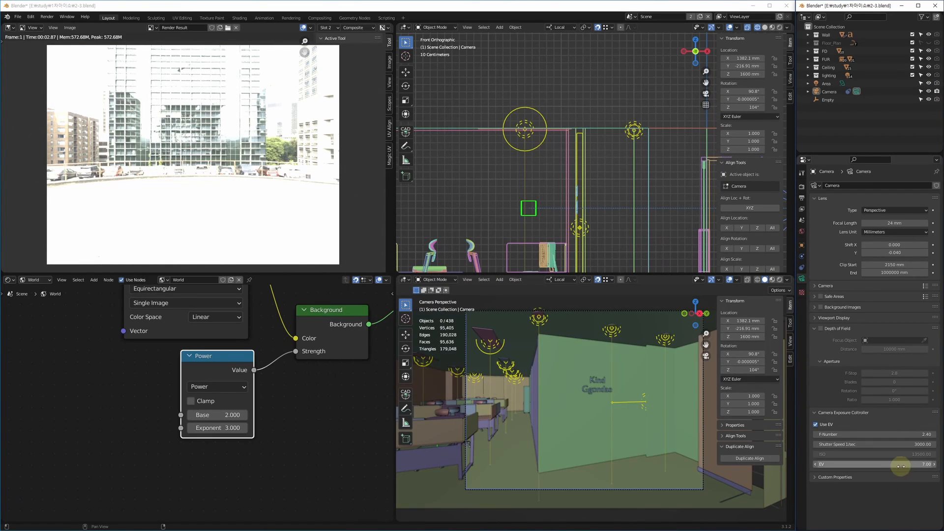
# Step: Set the camera's EV to 10 and render again to compare the background brightness
pyautogui.click(886, 465)
pyautogui.write('10')
pyautogui.press('Return')
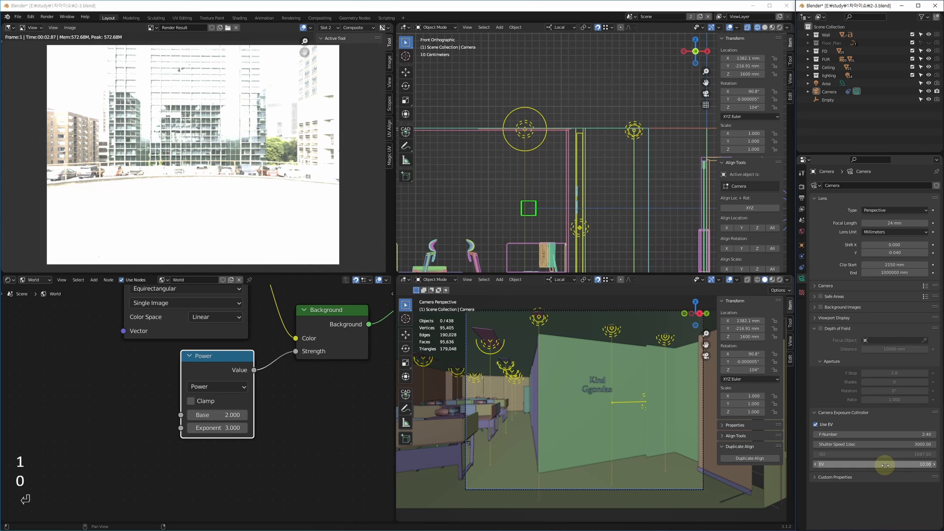
pyautogui.press('F12')
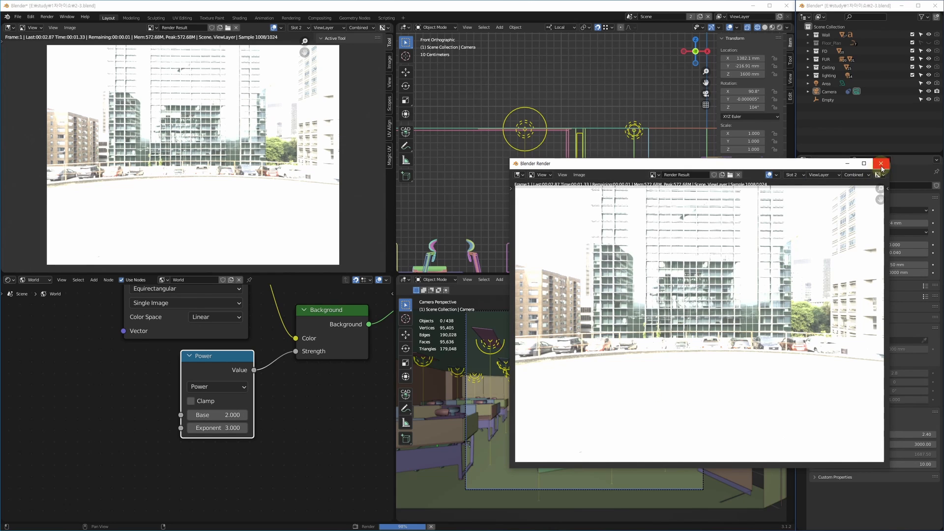
pyautogui.click(881, 163)
# Step: Set the camera's EV to 7 in the exposure settings
pyautogui.click(905, 464)
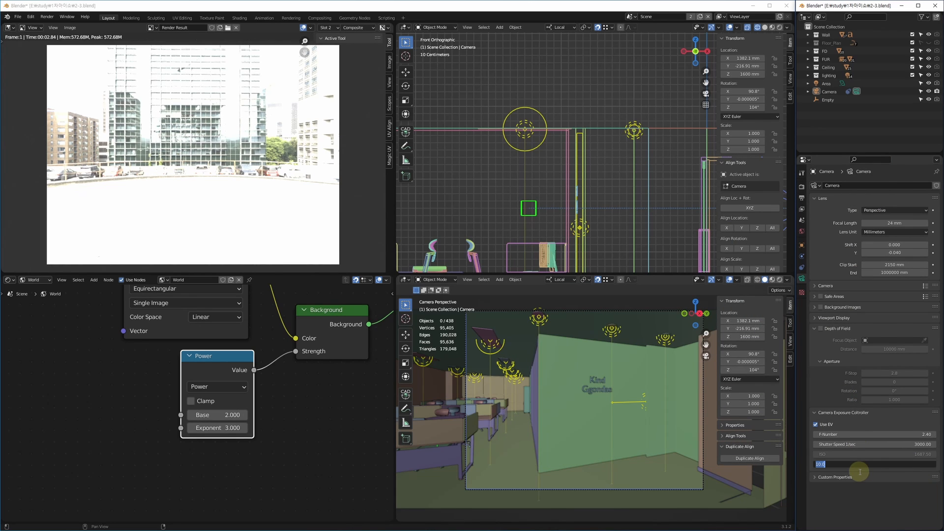
pyautogui.press('Return')
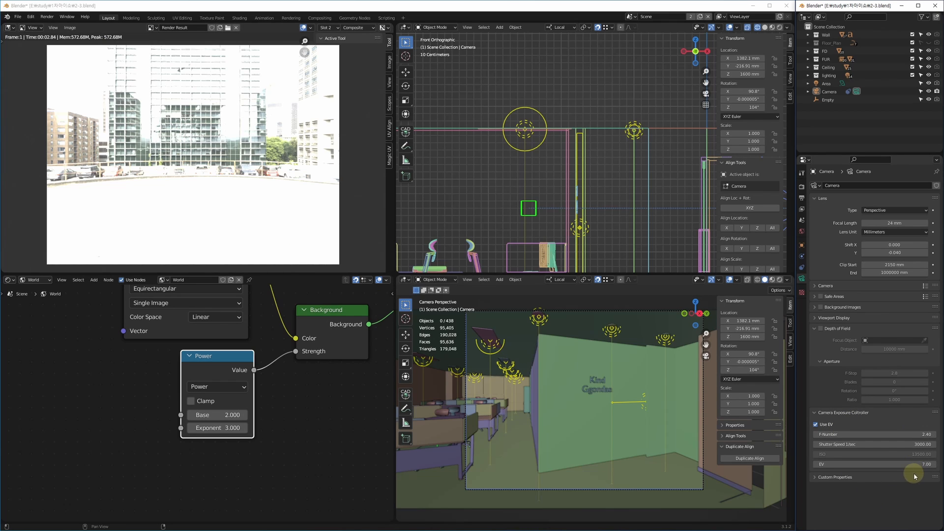
pyautogui.click(229, 416)
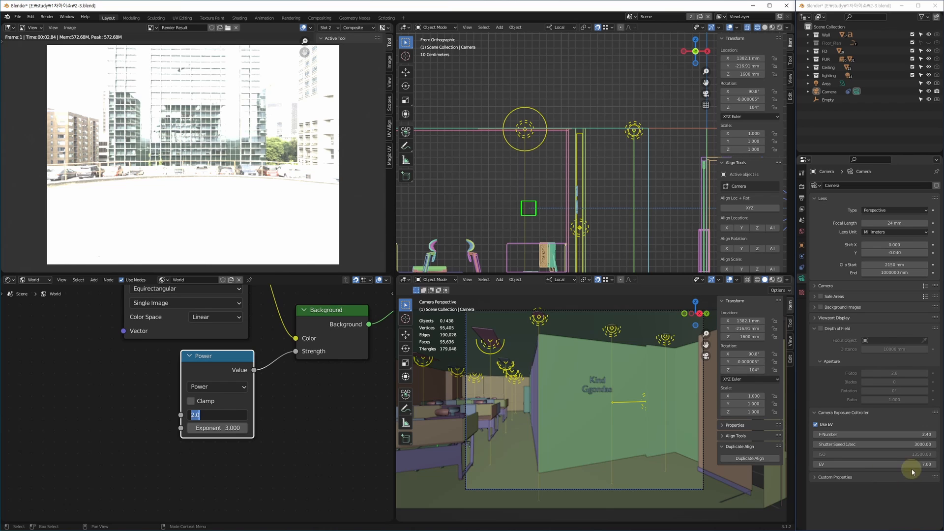
pyautogui.click(274, 450)
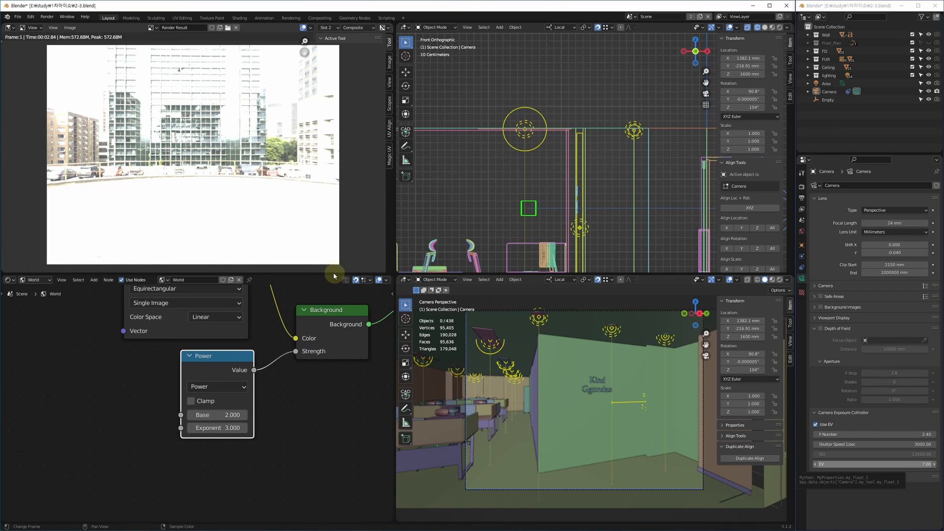
# Step: Re-enable rendering for the Wall, FD, FUR, Ceiling and lighting collections, the Area light and the Empty, leaving the floor plan collection disabled
pyautogui.click(937, 36)
pyautogui.click(937, 44)
pyautogui.click(937, 51)
pyautogui.click(937, 60)
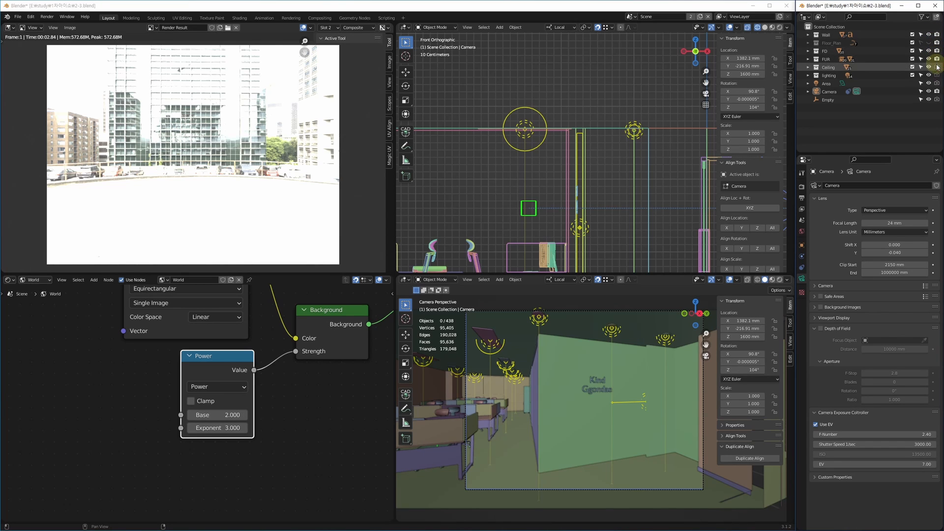
pyautogui.click(937, 67)
pyautogui.click(937, 75)
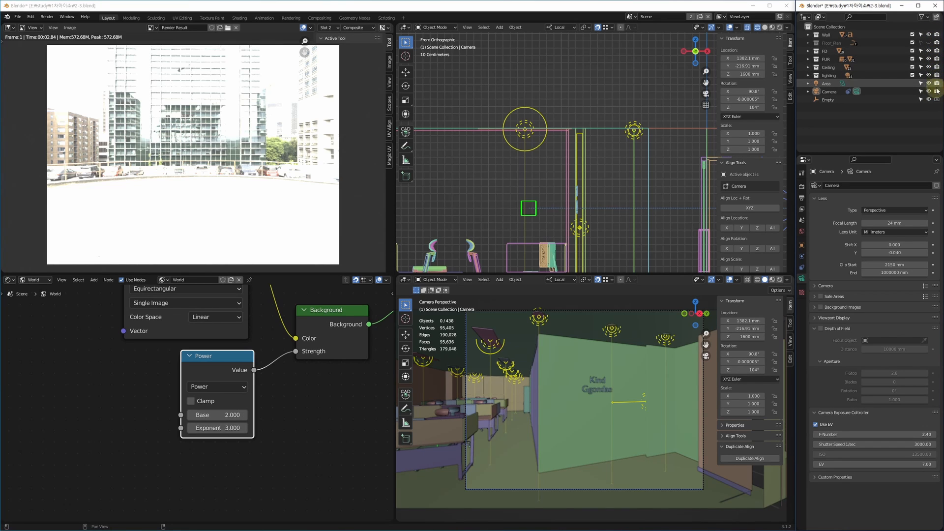
pyautogui.click(937, 99)
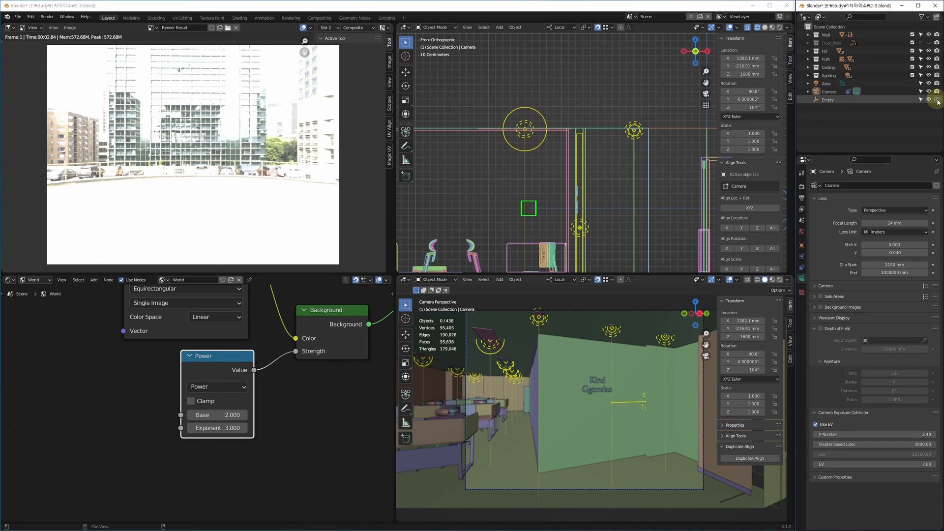
pyautogui.click(937, 43)
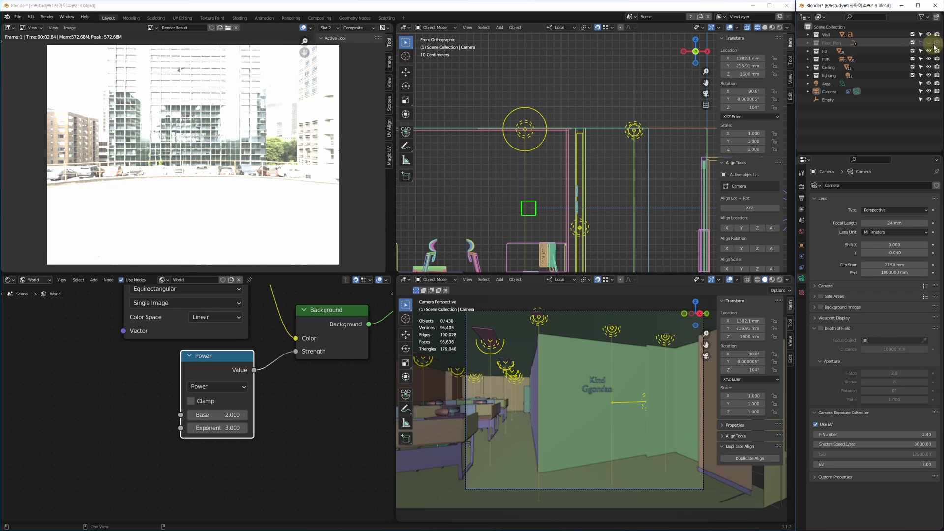
# Step: Render the full office scene at the current EV and examine the background through the windows
pyautogui.moveTo(629, 403); pyautogui.dragTo(622, 401, button='middle')
pyautogui.press('F12')
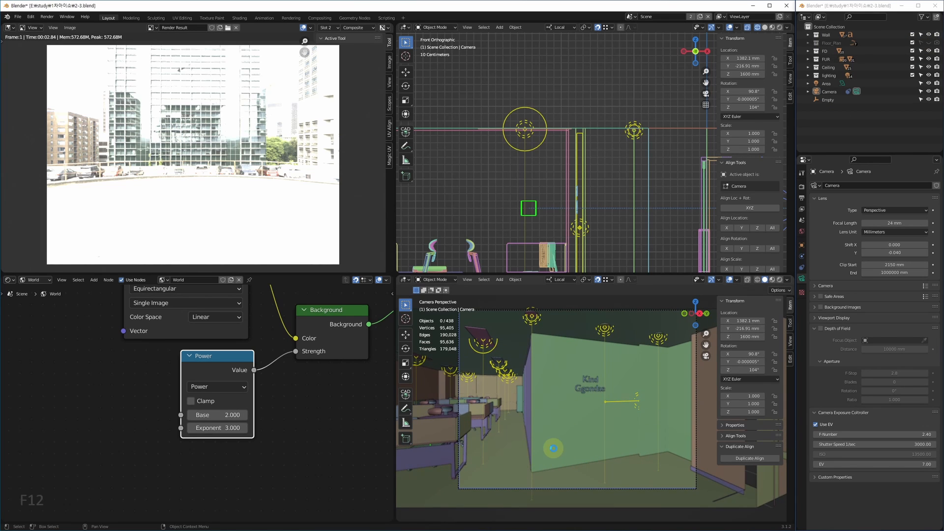
pyautogui.press('Escape')
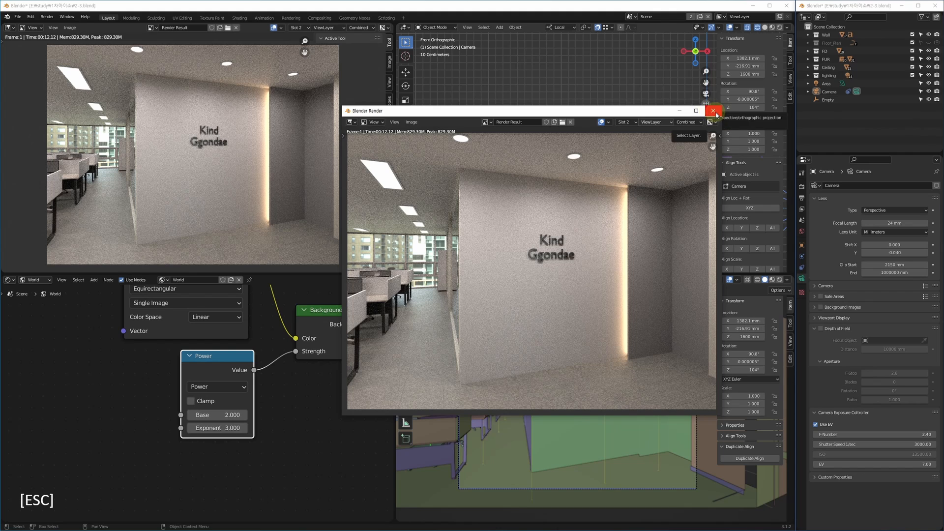
pyautogui.click(714, 110)
pyautogui.scroll(3, 118, 143)
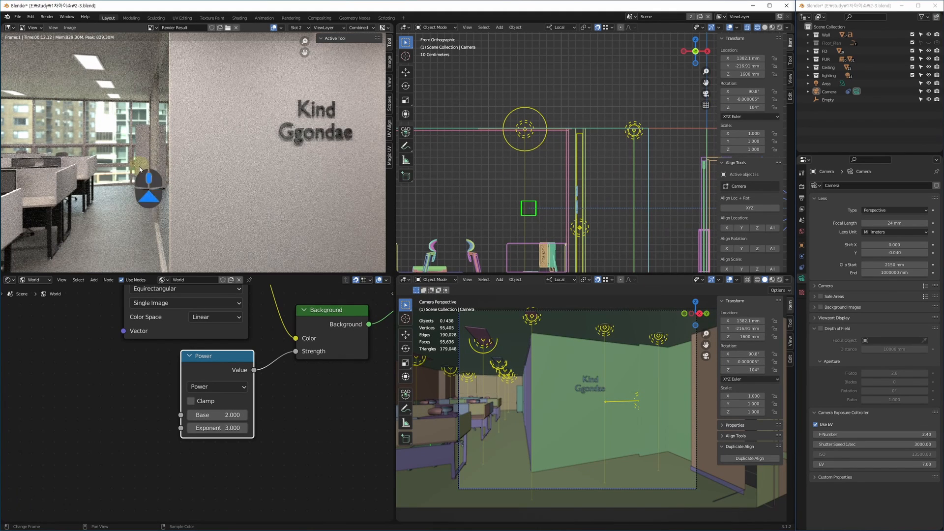
# Step: Add a Mapping node to the World node tree and connect its Vector output to the environment texture's Vector input
pyautogui.moveTo(206, 432); pyautogui.dragTo(274, 530, button='middle')
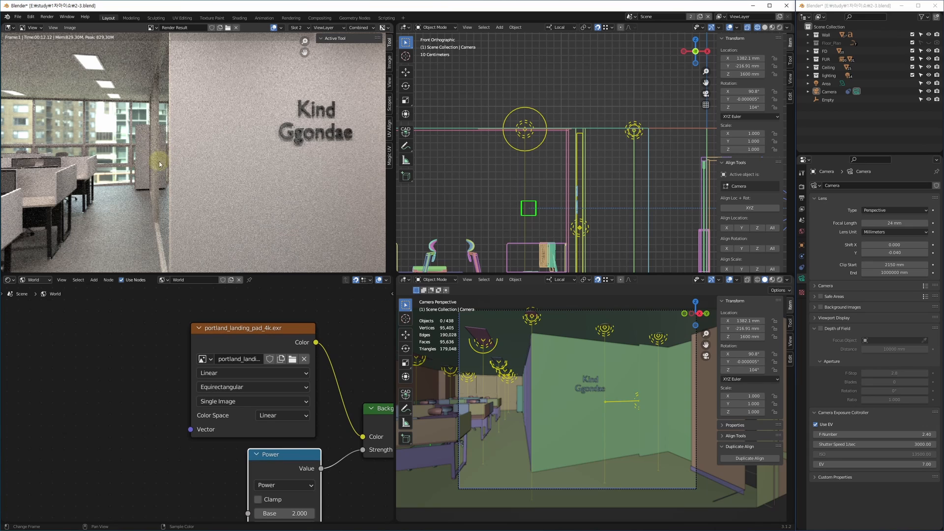
pyautogui.moveTo(165, 447); pyautogui.dragTo(260, 391, button='middle')
pyautogui.click(167, 377)
pyautogui.hotkey('shift', 'a')
pyautogui.click(169, 376)
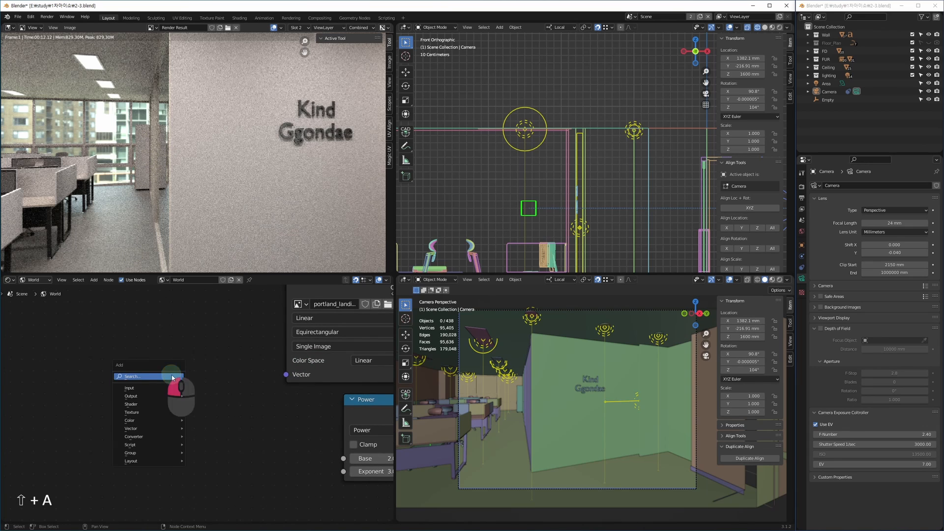
pyautogui.write('mapping')
pyautogui.press('Return')
pyautogui.press('Return')
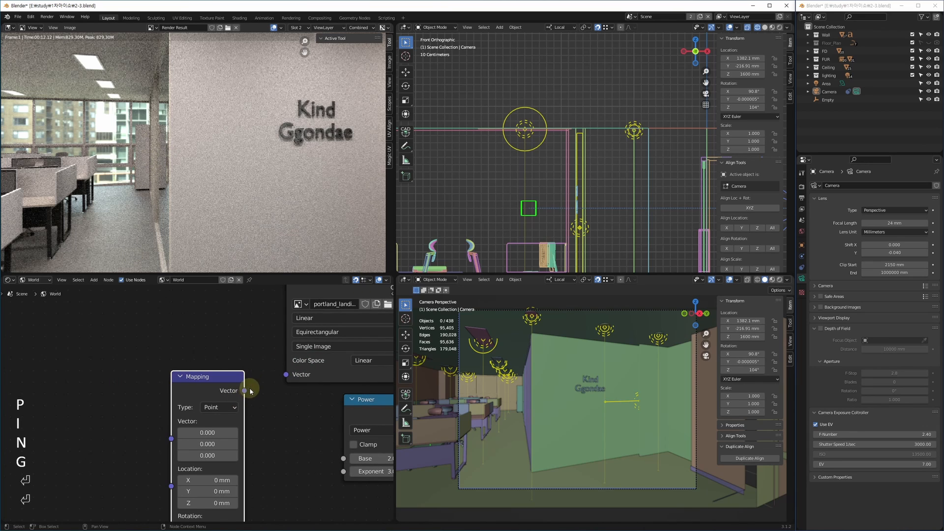
pyautogui.moveTo(245, 391); pyautogui.dragTo(286, 375)
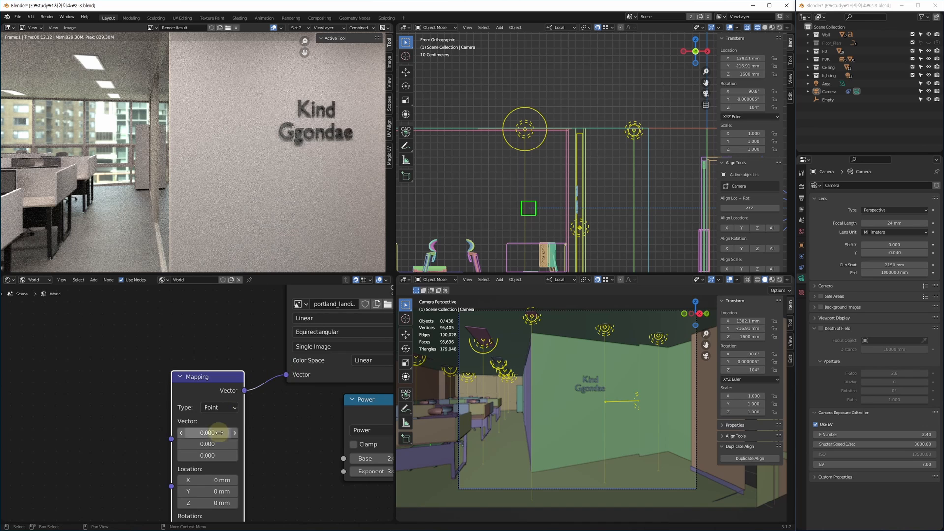
# Step: Render briefly to check the background with only the Mapping node feeding the environment texture
pyautogui.moveTo(224, 423); pyautogui.dragTo(253, 359, button='middle')
pyautogui.press('F12')
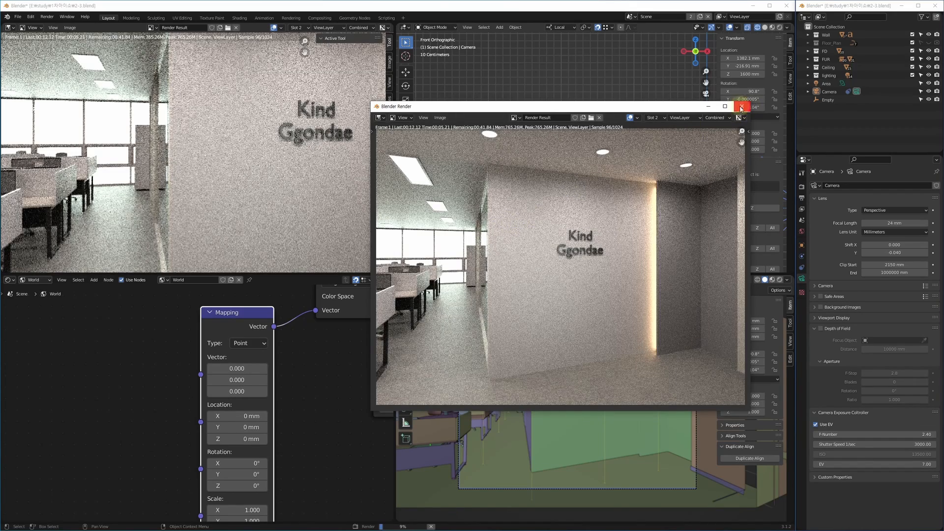
pyautogui.press('Escape')
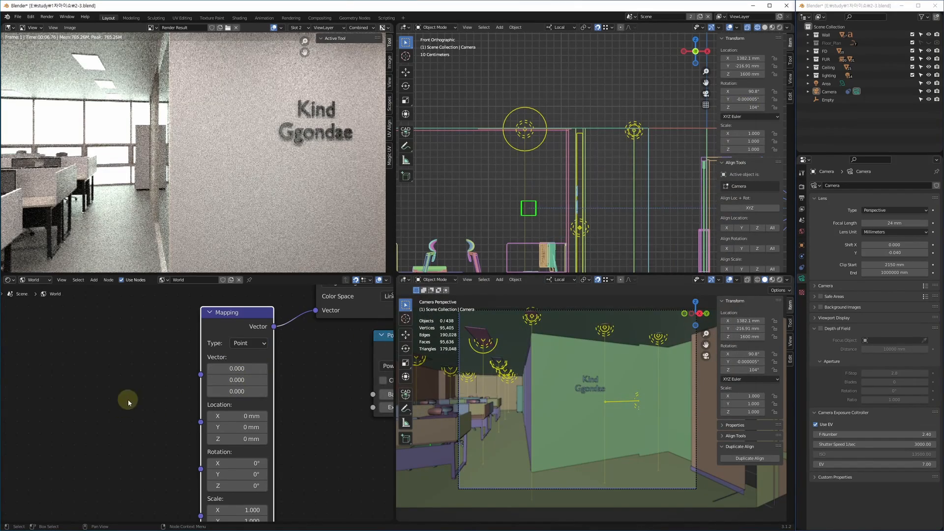
# Step: Add a Texture Coordinate node and connect its Generated output to the Mapping node's Vector input
pyautogui.moveTo(127, 401); pyautogui.dragTo(196, 385, button='middle')
pyautogui.click(164, 383)
pyautogui.hotkey('shift', 'a')
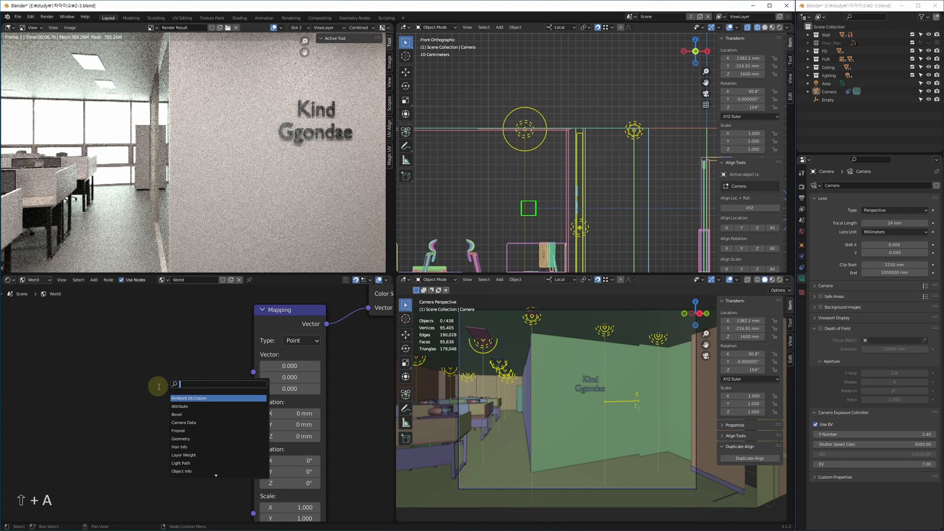
pyautogui.write('t')
pyautogui.press('BackSpace')
pyautogui.write('coor')
pyautogui.press('Return')
pyautogui.press('Return')
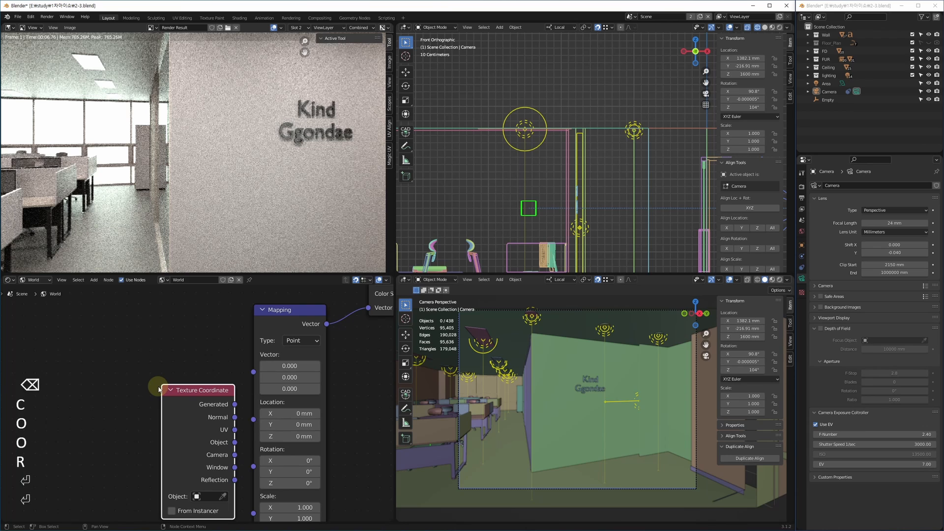
pyautogui.moveTo(235, 411); pyautogui.dragTo(253, 378)
# Step: Set the Mapping node's Z rotation to 90° to turn the HDRI background
pyautogui.moveTo(295, 446); pyautogui.dragTo(267, 383, button='middle')
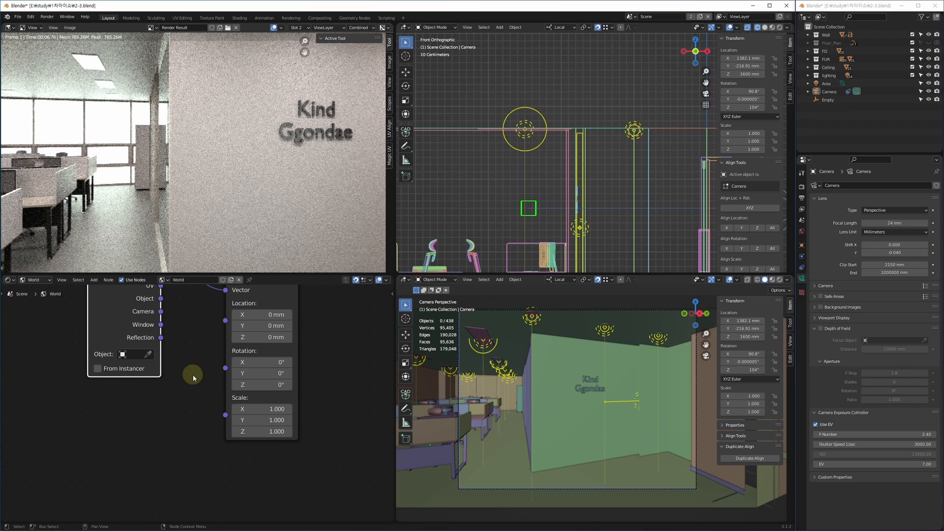
pyautogui.moveTo(250, 385); pyautogui.dragTo(315, 396)
pyautogui.click(262, 386)
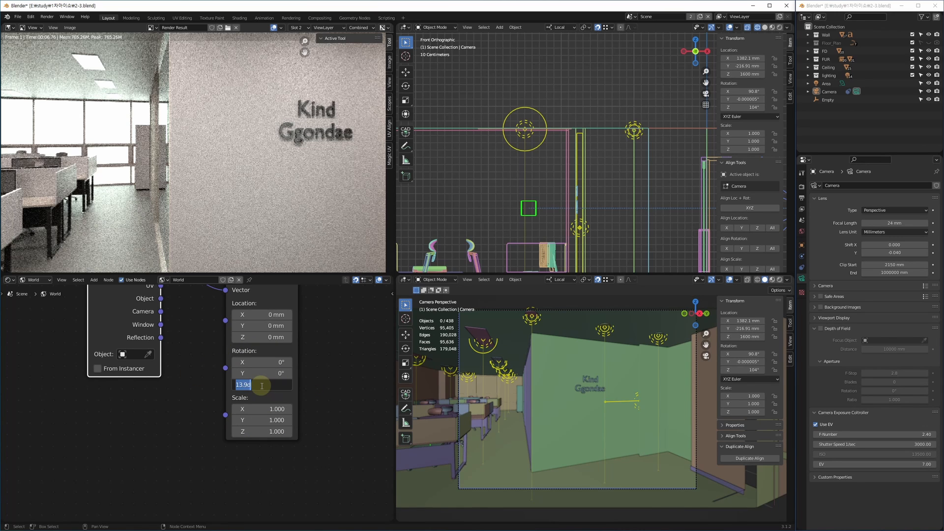
pyautogui.write('90')
pyautogui.press('Return')
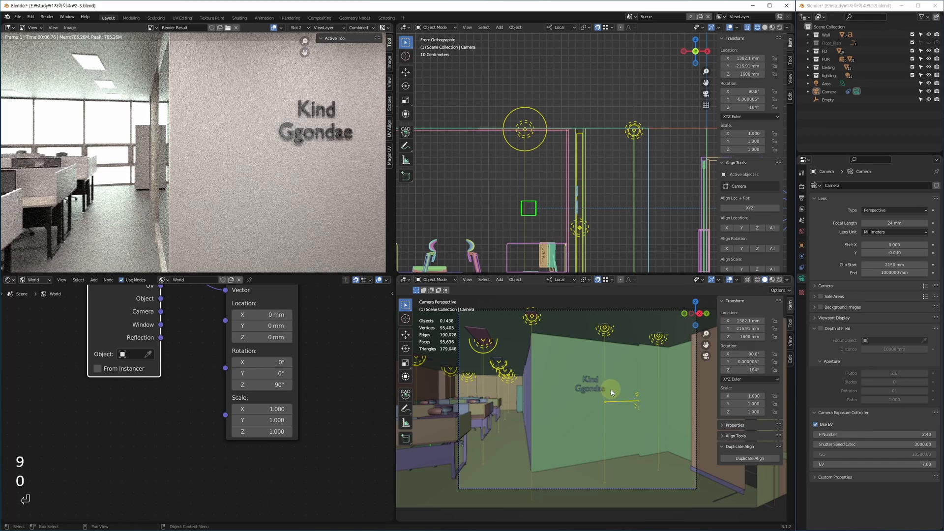
# Step: Render the camera view and examine the rotated HDRI background through the office windows
pyautogui.press('F12')
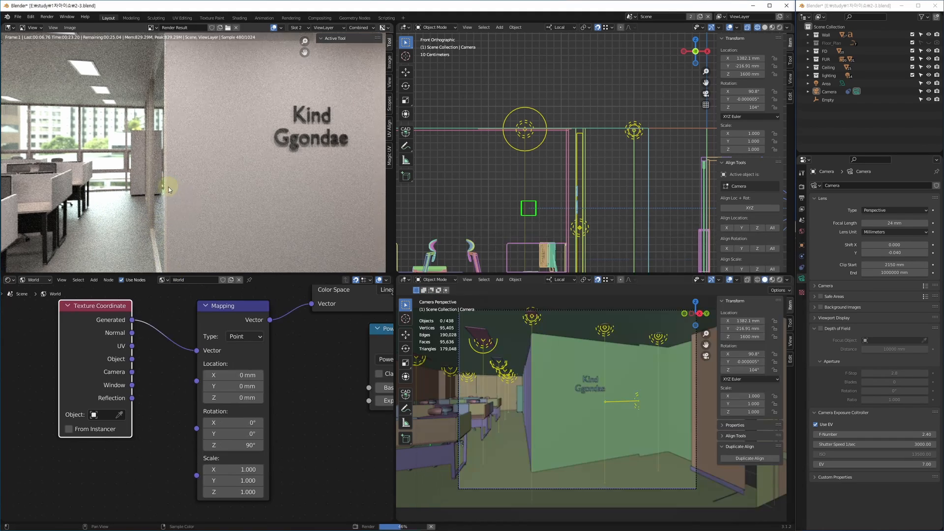
pyautogui.scroll(-5, 165, 186)
pyautogui.scroll(2, 147, 173)
pyautogui.scroll(-1, 142, 169)
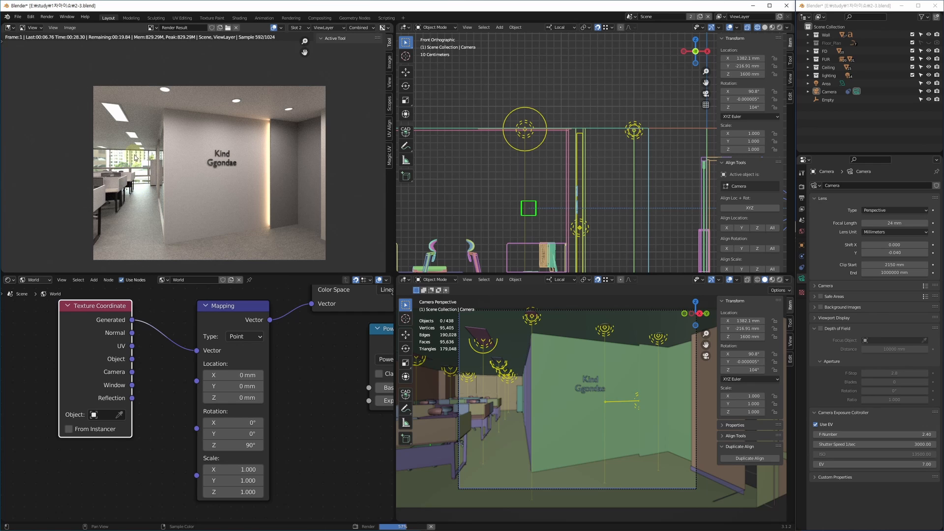
pyautogui.scroll(5, 163, 187)
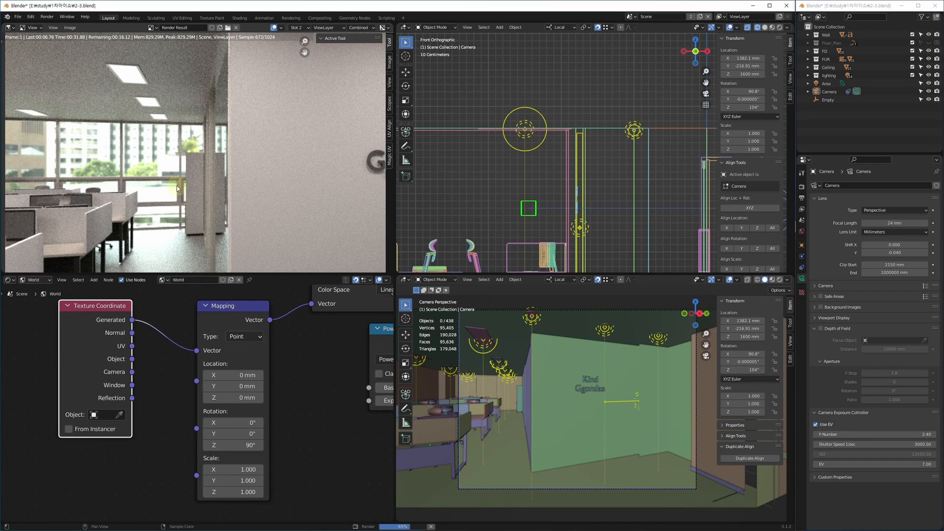
pyautogui.moveTo(173, 221); pyautogui.dragTo(154, 199, button='middle')
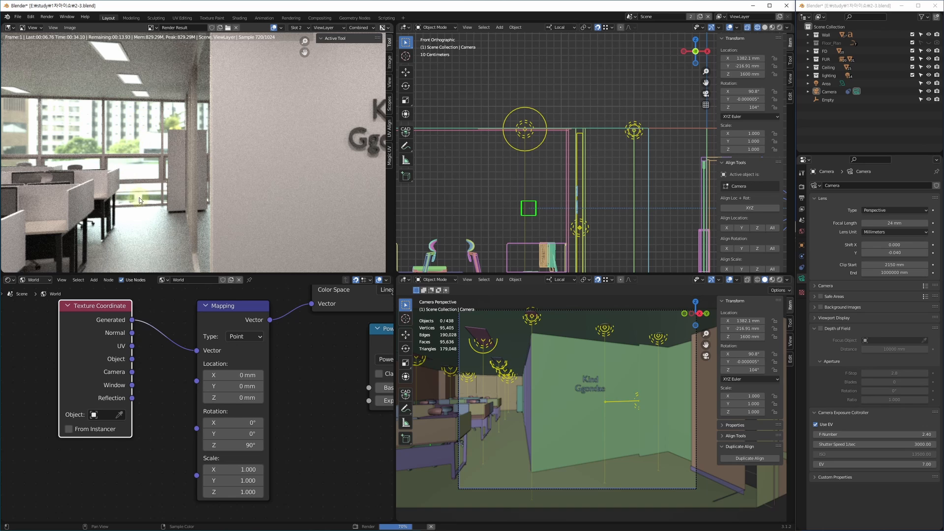
pyautogui.scroll(-3, 140, 198)
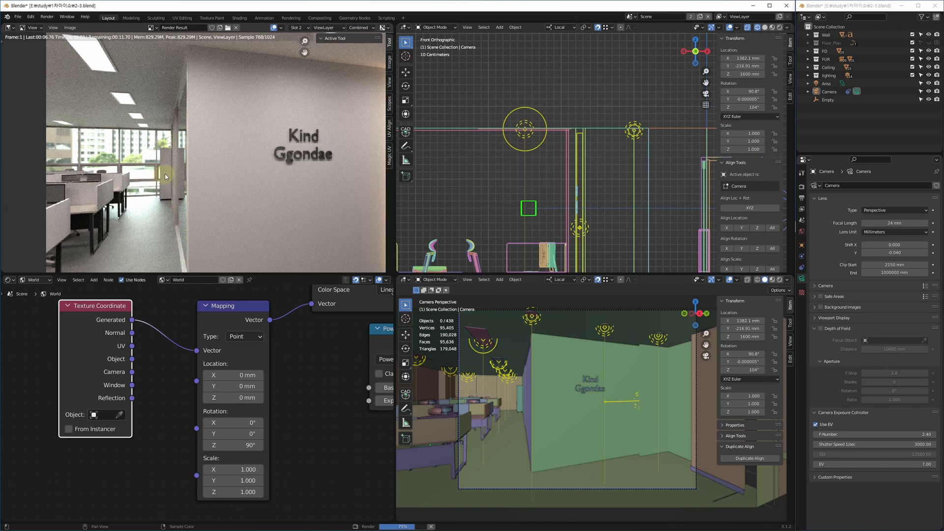
pyautogui.moveTo(165, 174); pyautogui.dragTo(144, 156, button='middle')
pyautogui.scroll(-1, 164, 124)
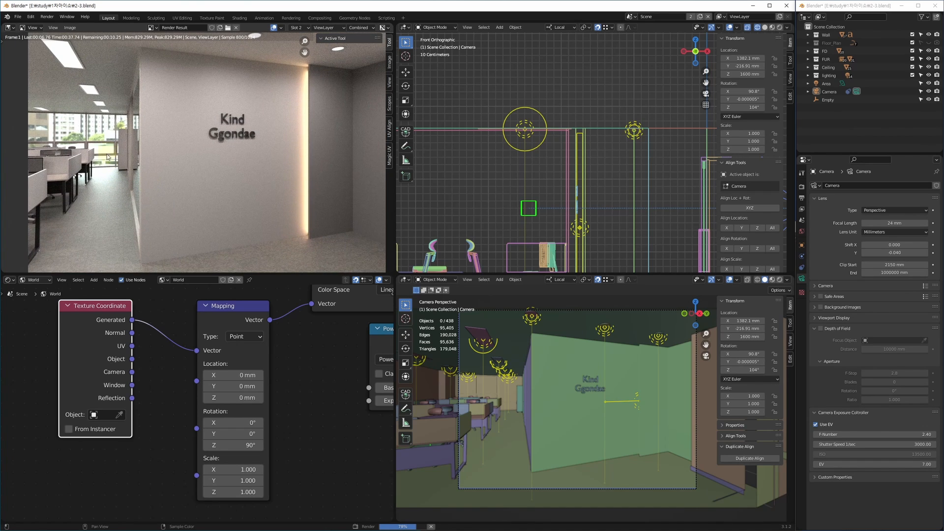
# Step: Enable Transparent film with Transparent Glass in the render settings and render the camera view
pyautogui.click(802, 188)
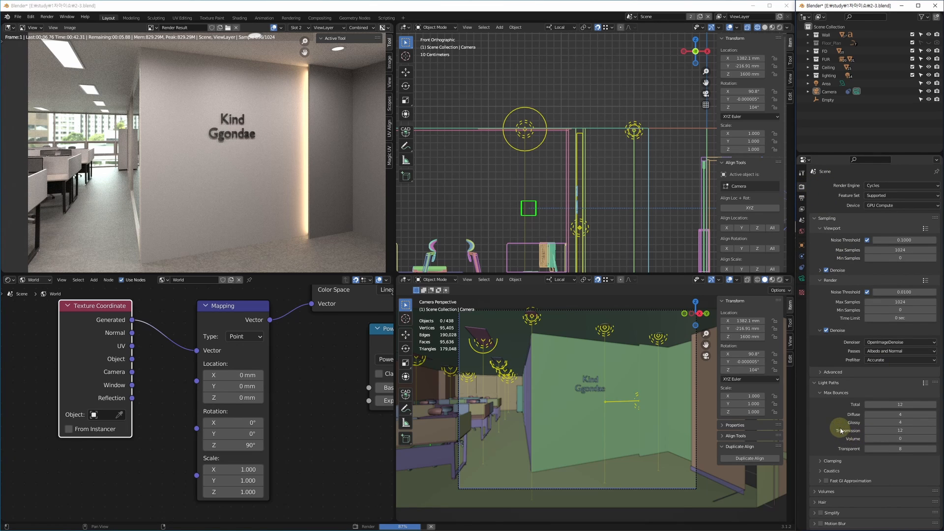
pyautogui.scroll(-6, 841, 431)
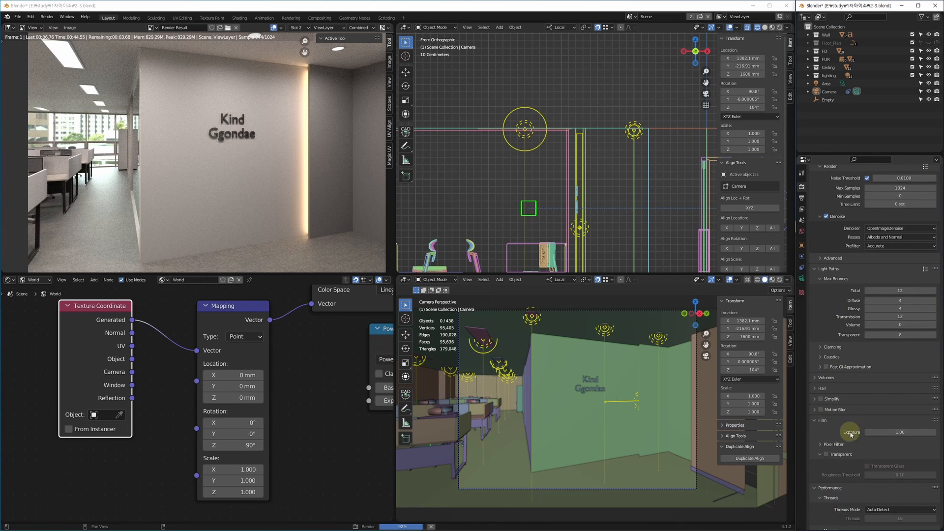
pyautogui.scroll(-6, 851, 435)
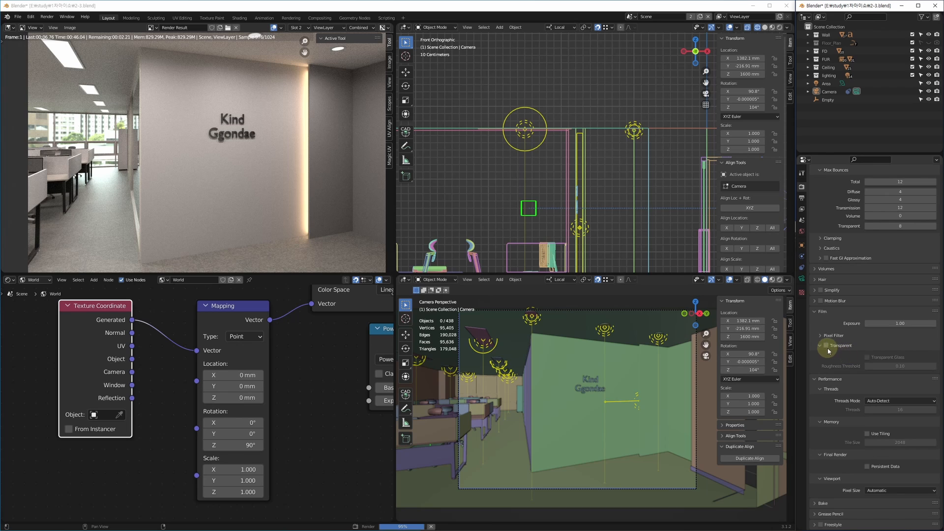
pyautogui.click(827, 346)
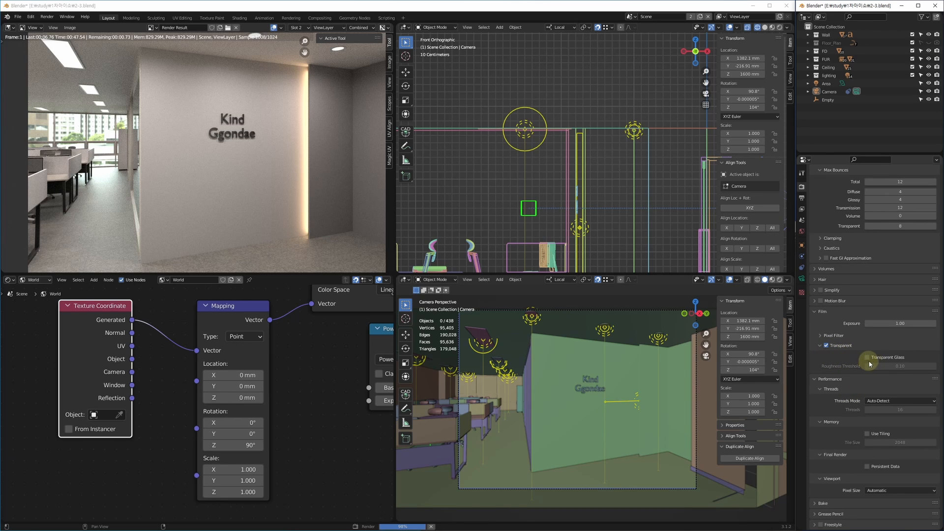
pyautogui.click(867, 357)
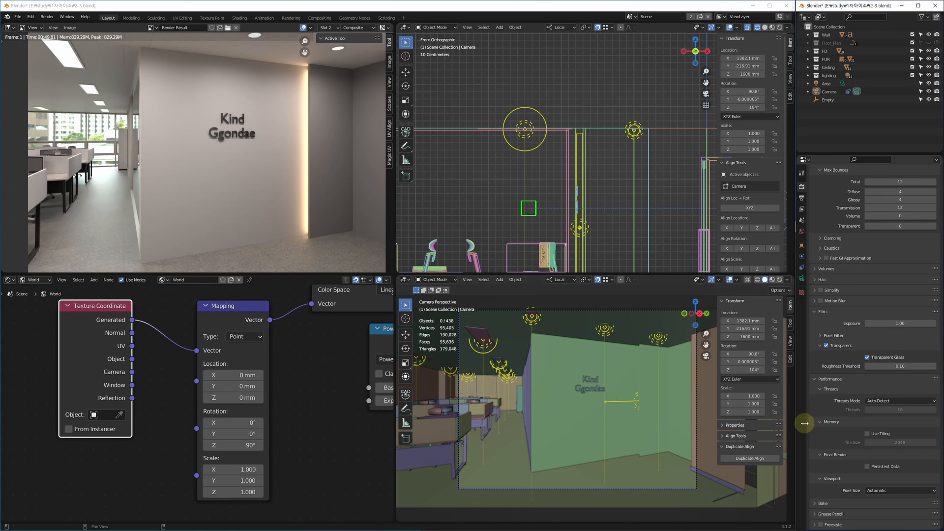
pyautogui.keyDown('shift'); pyautogui.moveTo(568, 421); pyautogui.dragTo(563, 425, button='middle'); pyautogui.keyUp('shift')
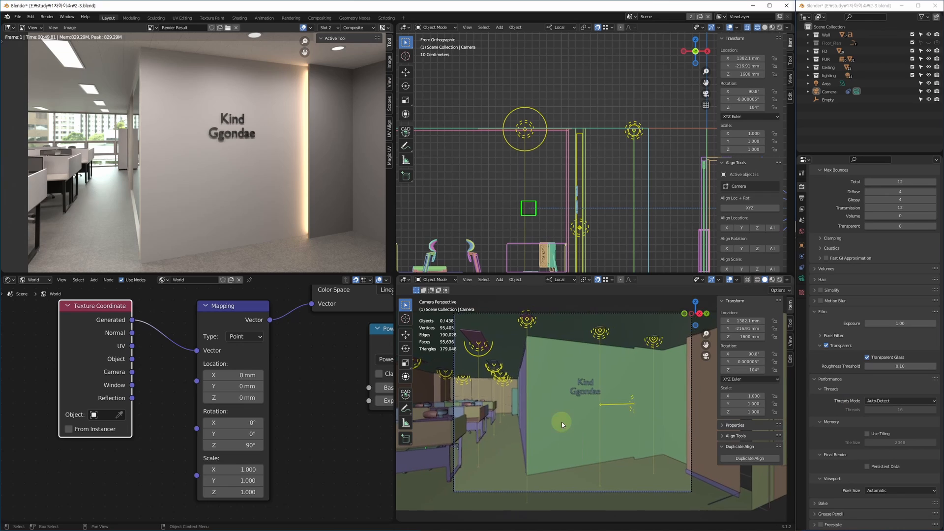
pyautogui.press('F12')
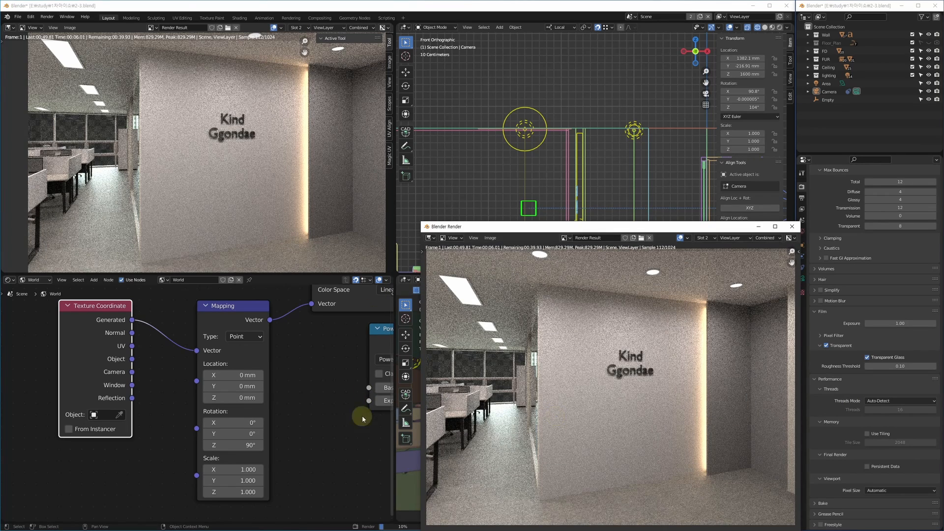
# Step: Examine the windows and glass partition in the transparent-film render, and stop the running render
pyautogui.click(152, 129)
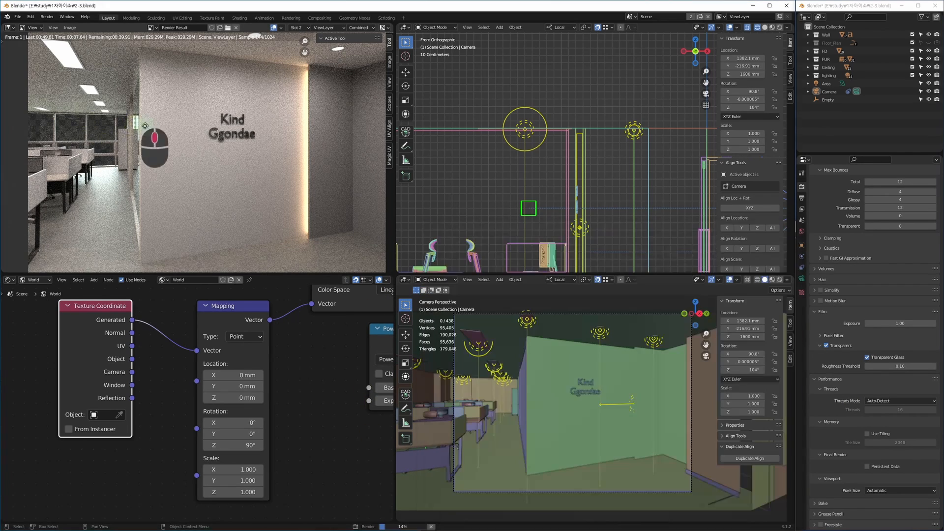
pyautogui.scroll(5, 153, 129)
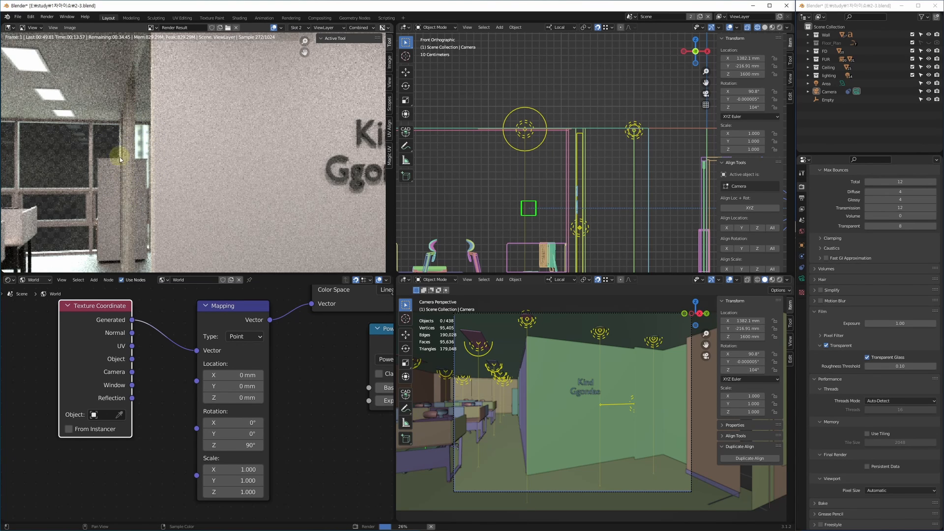
pyautogui.scroll(-5, 208, 165)
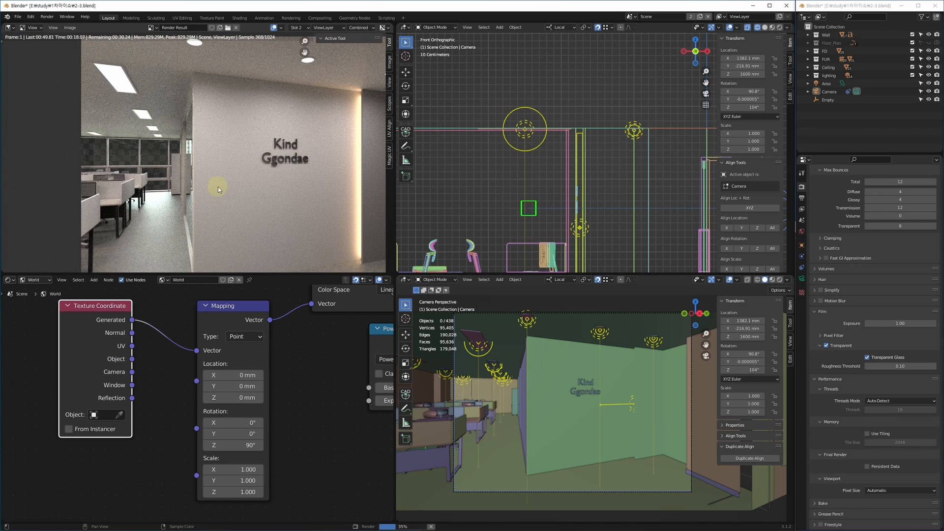
pyautogui.press('Escape')
pyautogui.scroll(-4, 265, 445)
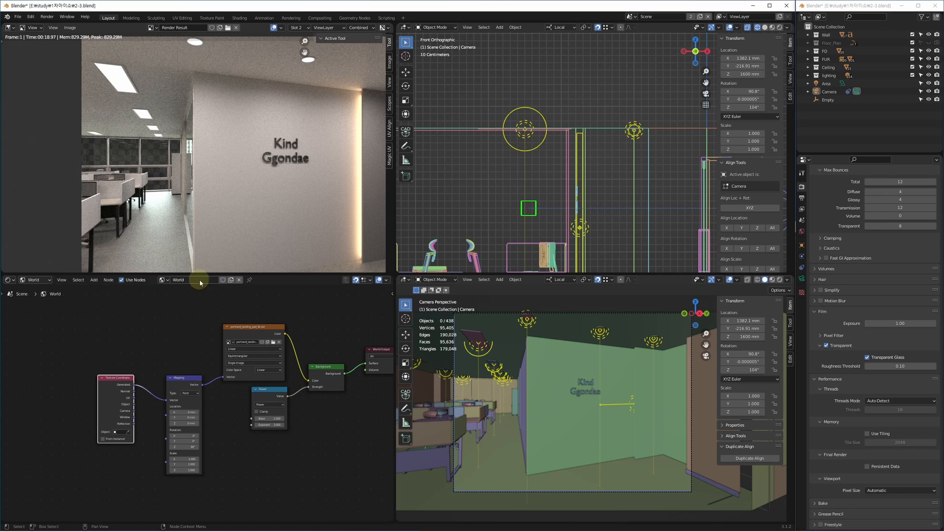
pyautogui.moveTo(264, 397); pyautogui.dragTo(202, 400, button='middle')
pyautogui.scroll(3, 201, 400)
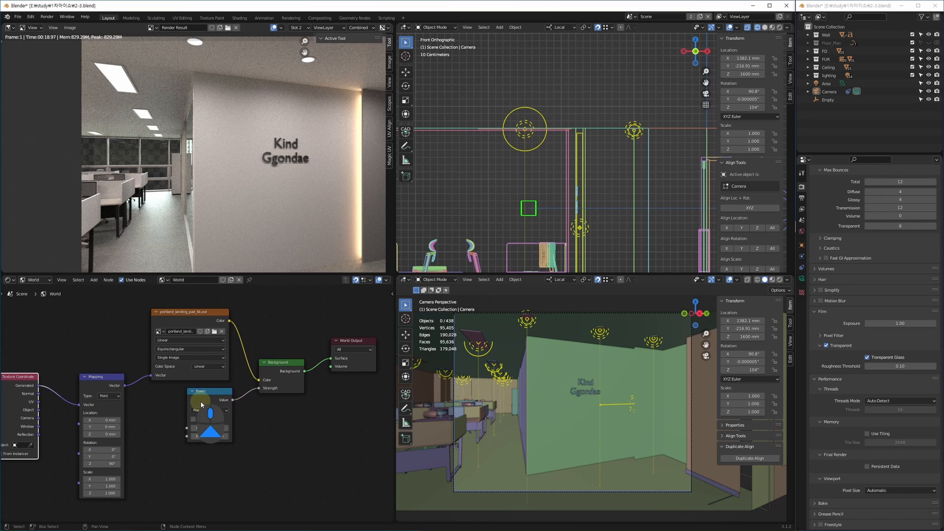
pyautogui.click(125, 335)
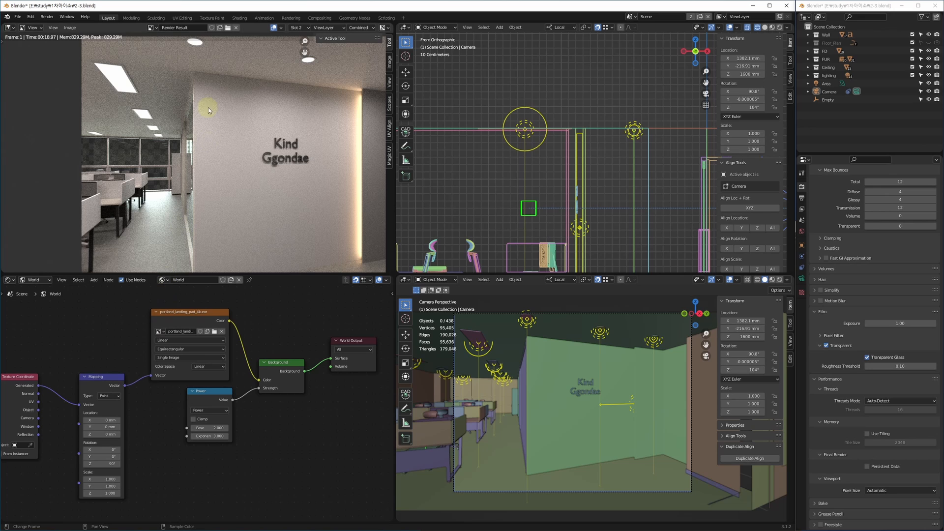
pyautogui.scroll(5, 191, 138)
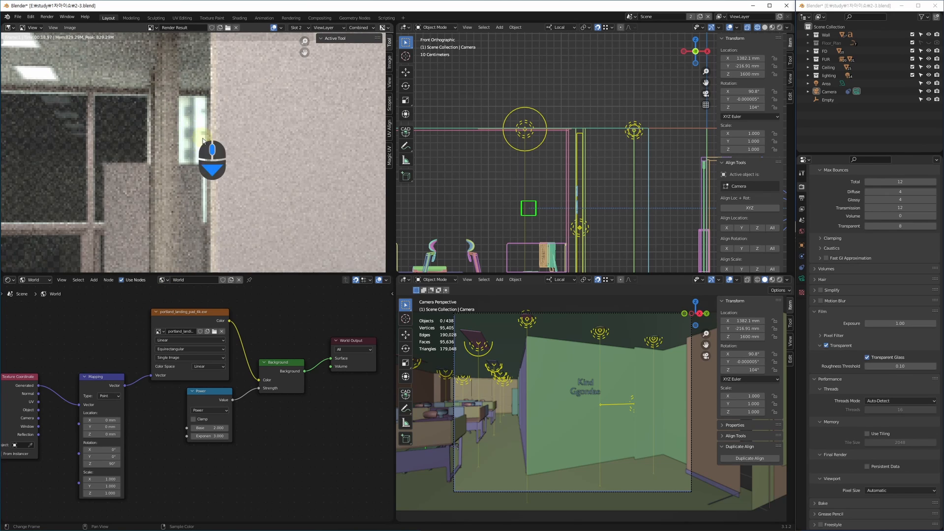
pyautogui.scroll(-4, 199, 141)
pyautogui.moveTo(197, 223); pyautogui.dragTo(190, 182, button='middle')
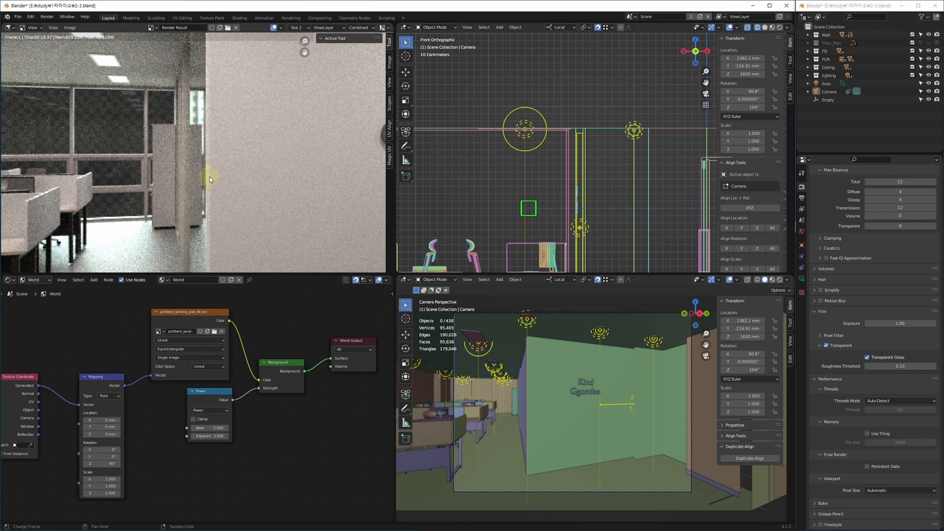
# Step: Move the World Output node up and away from the Background node to make room between them
pyautogui.scroll(-2, 206, 329)
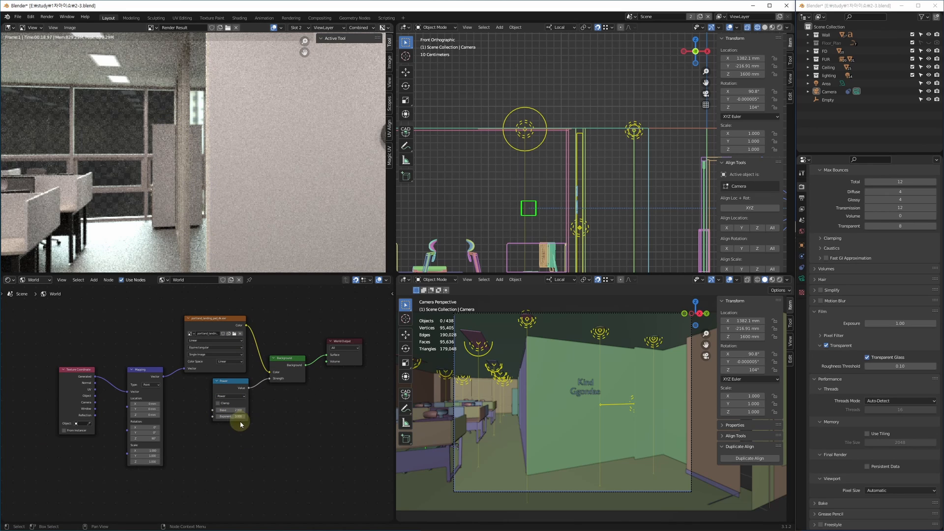
pyautogui.moveTo(247, 400)
pyautogui.mouseDown(button='middle')
pyautogui.moveTo(205, 422)
pyautogui.moveTo(189, 397)
pyautogui.moveTo(144, 413)
pyautogui.moveTo(237, 392)
pyautogui.mouseUp(button='middle')
pyautogui.scroll(6, 274, 376)
pyautogui.scroll(-3, 237, 392)
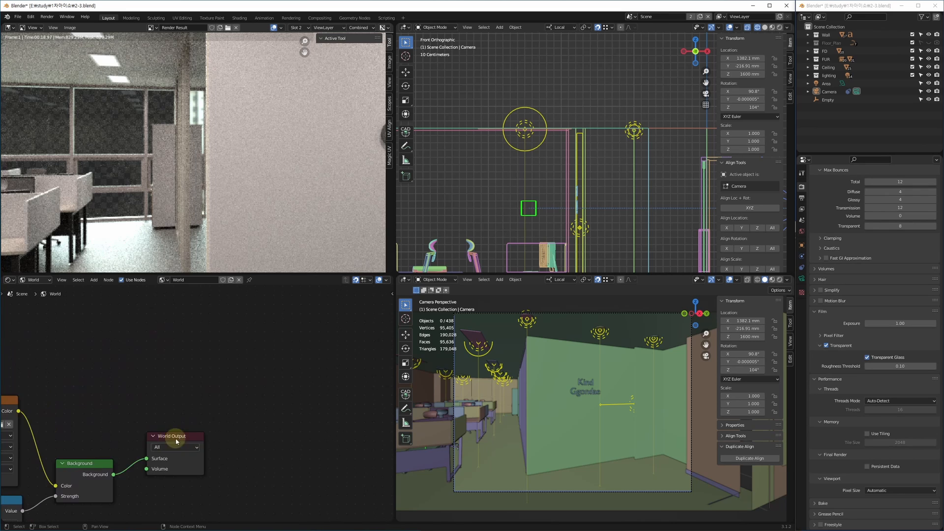
pyautogui.click(173, 442)
pyautogui.moveTo(190, 429); pyautogui.dragTo(305, 343)
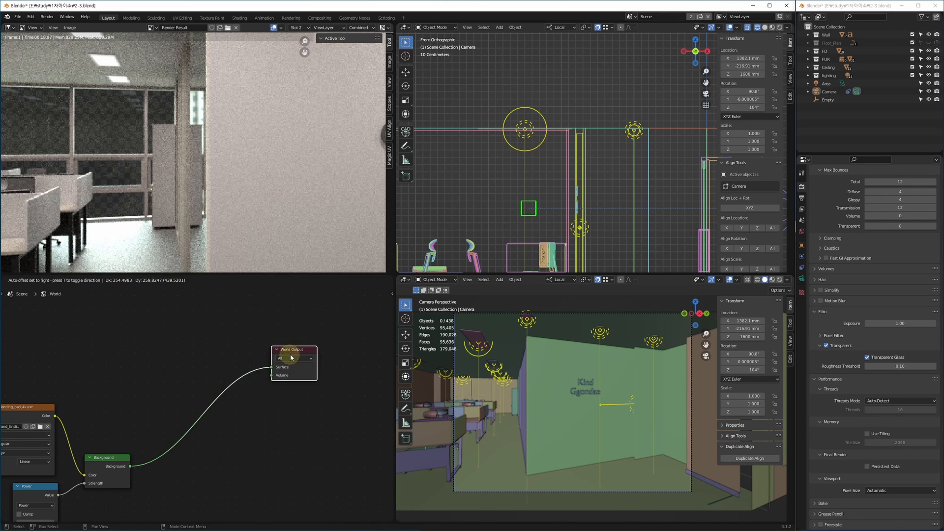
# Step: Insert a Mix Shader node on the link between the Background node and the World Output
pyautogui.hotkey('shift', 'a')
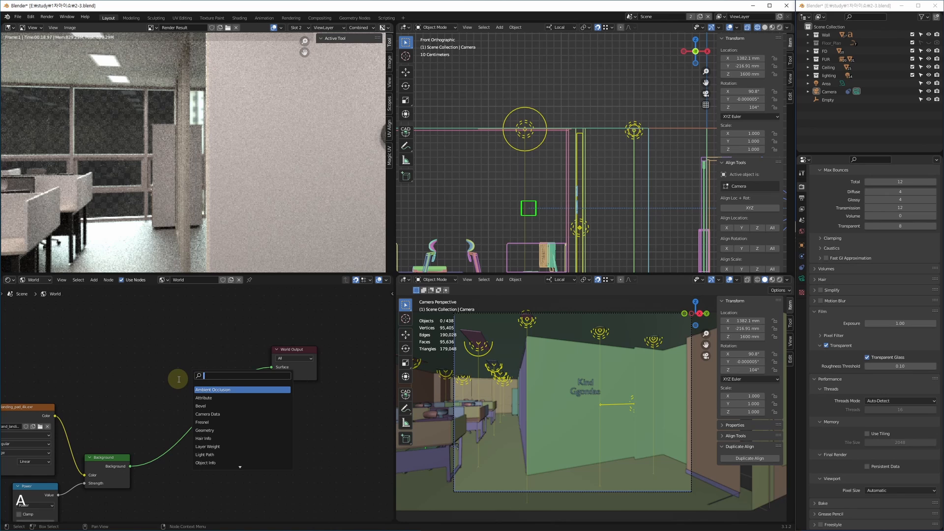
pyautogui.write('mix')
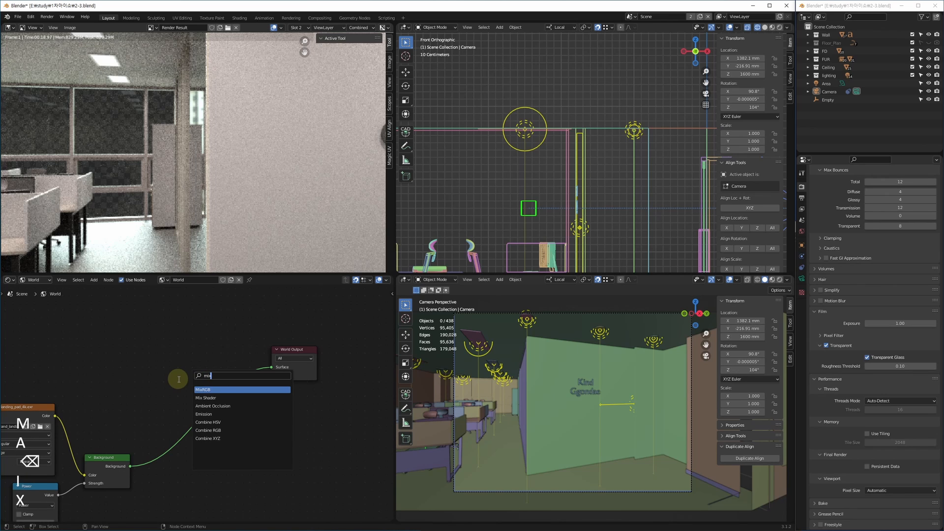
pyautogui.press('Down')
pyautogui.press('Return')
pyautogui.press('Return')
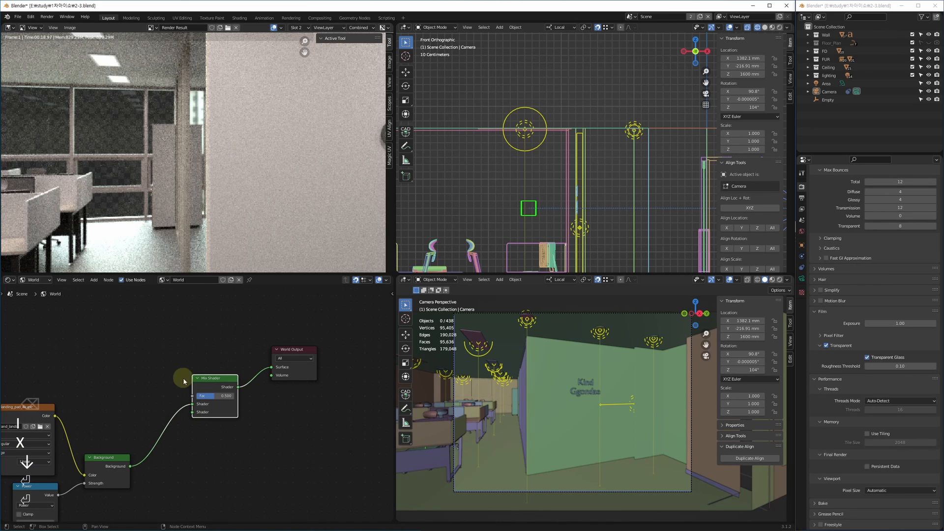
# Step: Duplicate the Background node and place the copy below the original
pyautogui.moveTo(197, 408); pyautogui.dragTo(220, 362, button='middle')
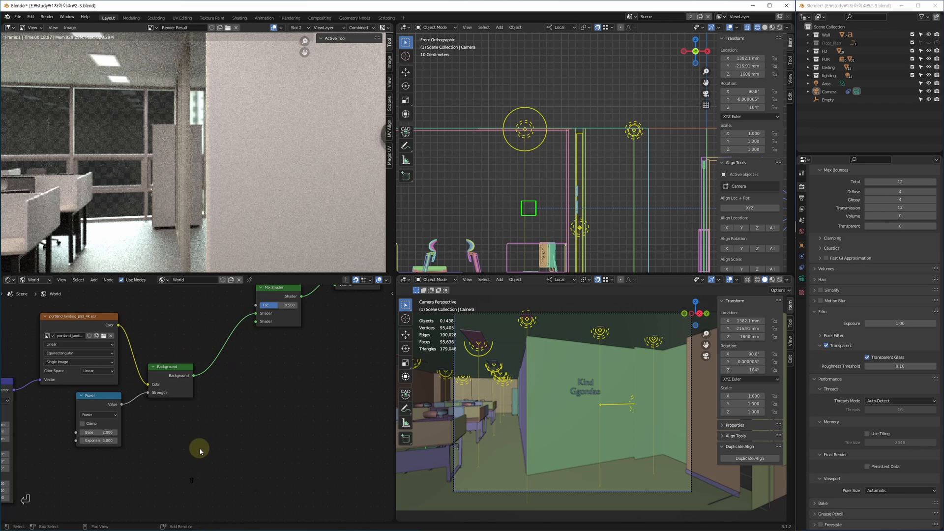
pyautogui.hotkey('shift', 'a')
pyautogui.press('Escape')
pyautogui.press('Escape')
pyautogui.moveTo(202, 406); pyautogui.dragTo(185, 374, button='middle')
pyautogui.click(204, 334)
pyautogui.hotkey('shift', 'd')
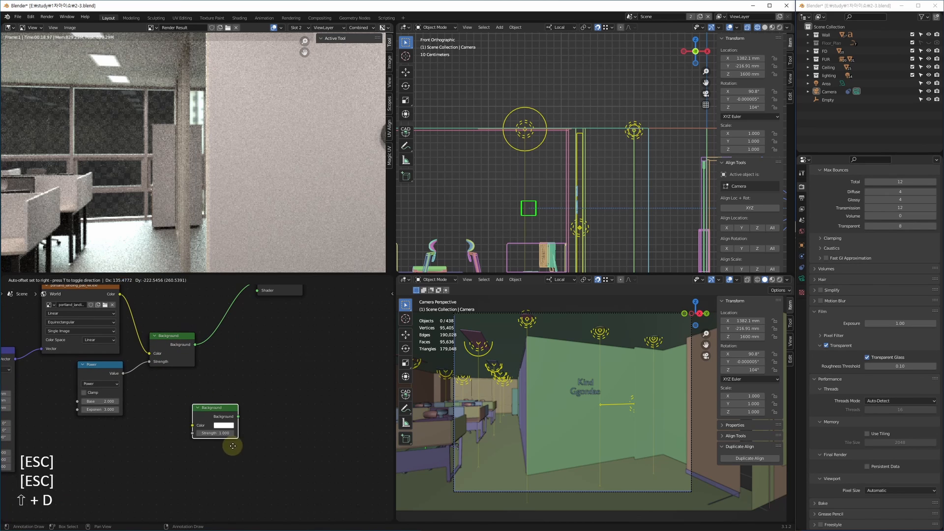
pyautogui.click(201, 435)
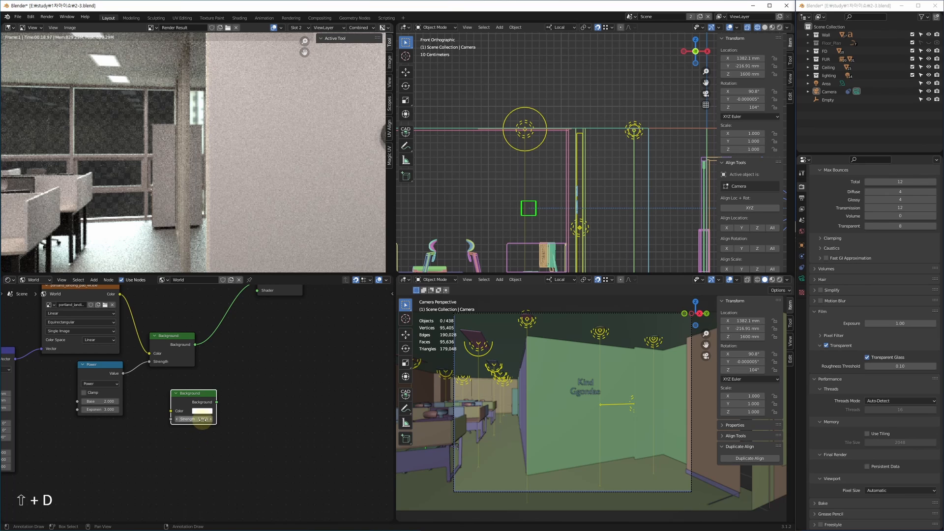
# Step: Link the Power node's Value to the duplicate Background's Strength, and that Background's output to the Mix Shader's second Shader input
pyautogui.click(193, 419)
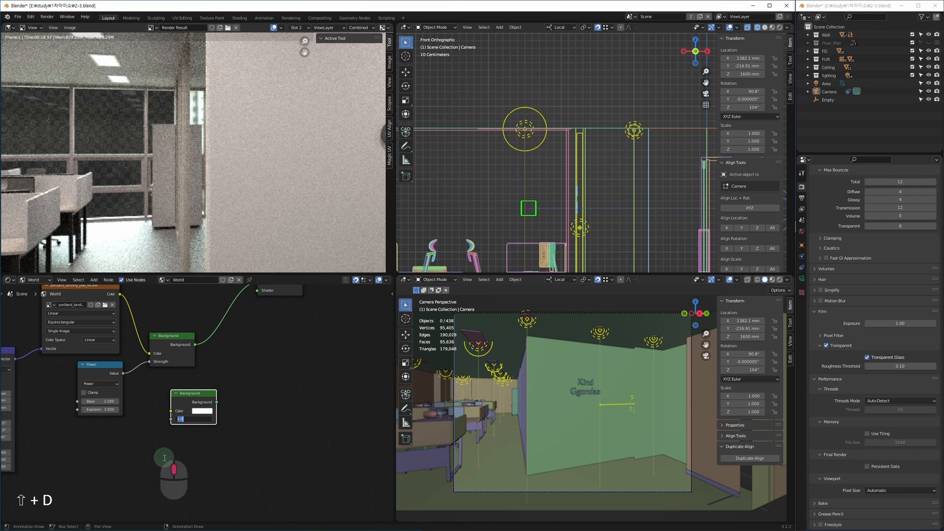
pyautogui.click(101, 456)
pyautogui.moveTo(111, 442); pyautogui.dragTo(183, 432, button='middle')
pyautogui.moveTo(196, 364); pyautogui.dragTo(244, 409)
pyautogui.moveTo(281, 388); pyautogui.dragTo(207, 440, button='middle')
pyautogui.moveTo(207, 439)
pyautogui.mouseDown()
pyautogui.moveTo(195, 416)
pyautogui.moveTo(208, 424)
pyautogui.mouseUp()
pyautogui.moveTo(217, 417); pyautogui.dragTo(175, 441, button='middle')
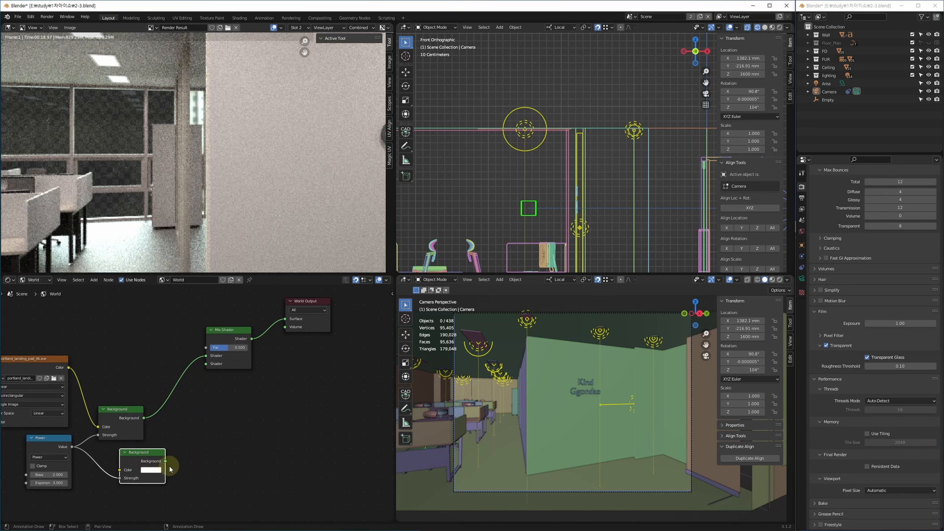
pyautogui.moveTo(165, 461); pyautogui.dragTo(205, 364)
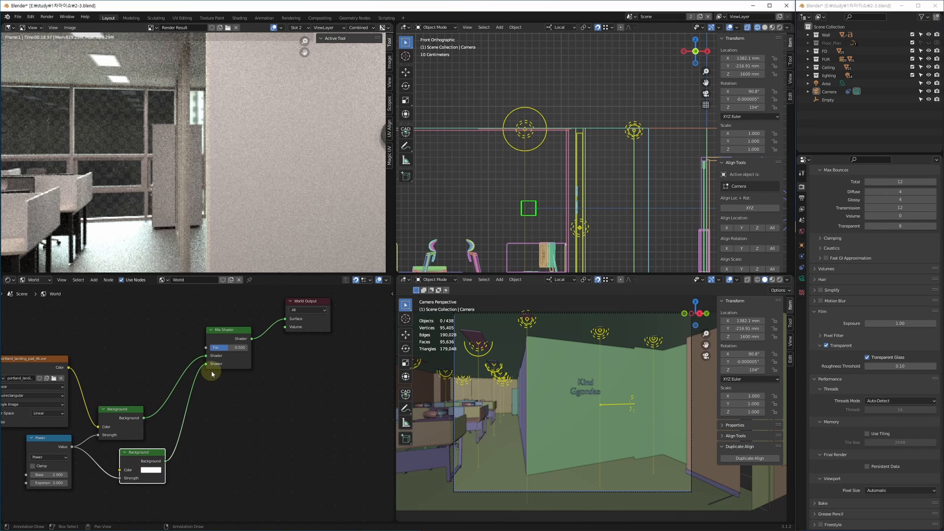
# Step: Add a Light Path node above the environment texture in the world node tree
pyautogui.moveTo(225, 396); pyautogui.dragTo(274, 514, button='middle')
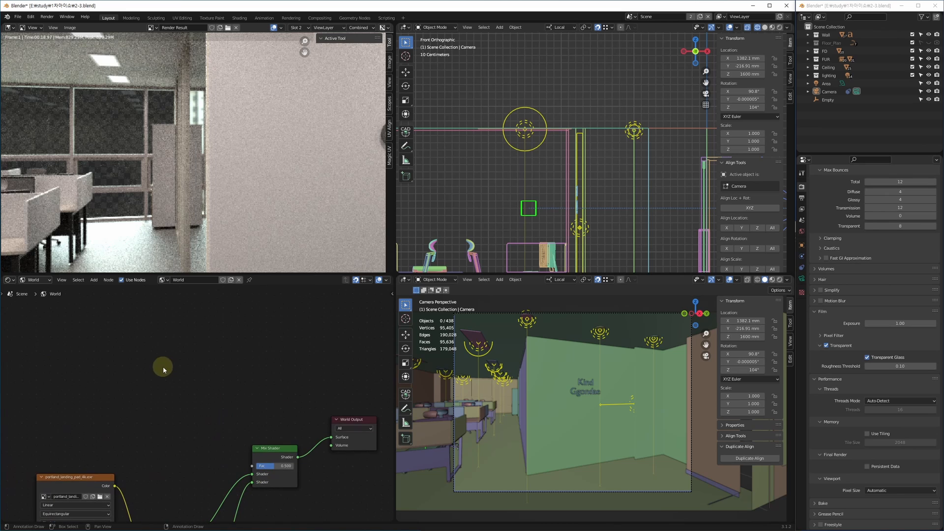
pyautogui.hotkey('shift', 'a')
pyautogui.click(144, 359)
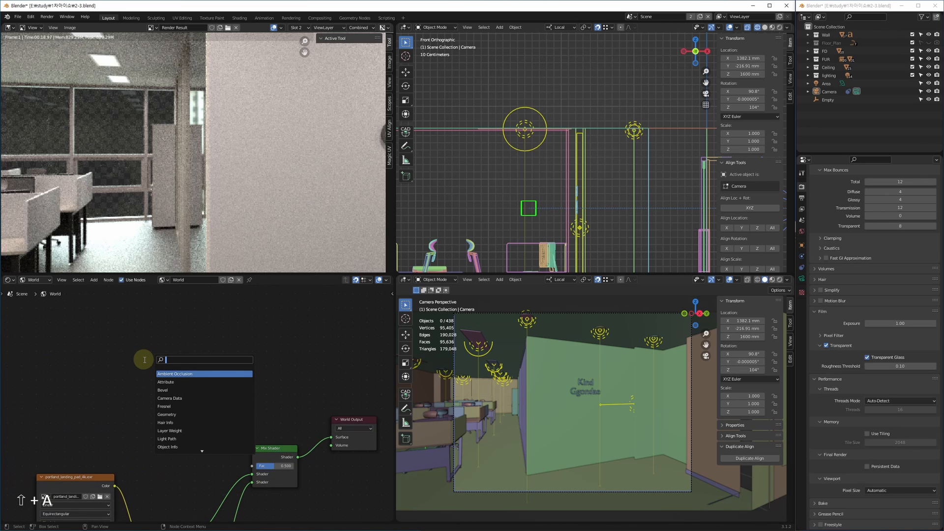
pyautogui.write('light')
pyautogui.press('Return')
pyautogui.press('Return')
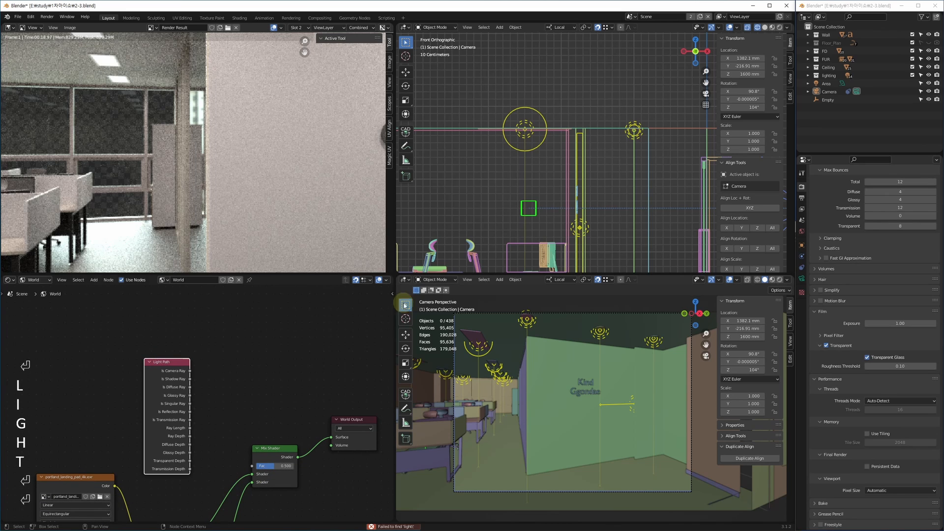
# Step: Connect the Light Path node's Is Transmission Ray output to the Mix Shader's Fac input
pyautogui.scroll(5, 159, 344)
pyautogui.moveTo(218, 420); pyautogui.dragTo(149, 380, button='middle')
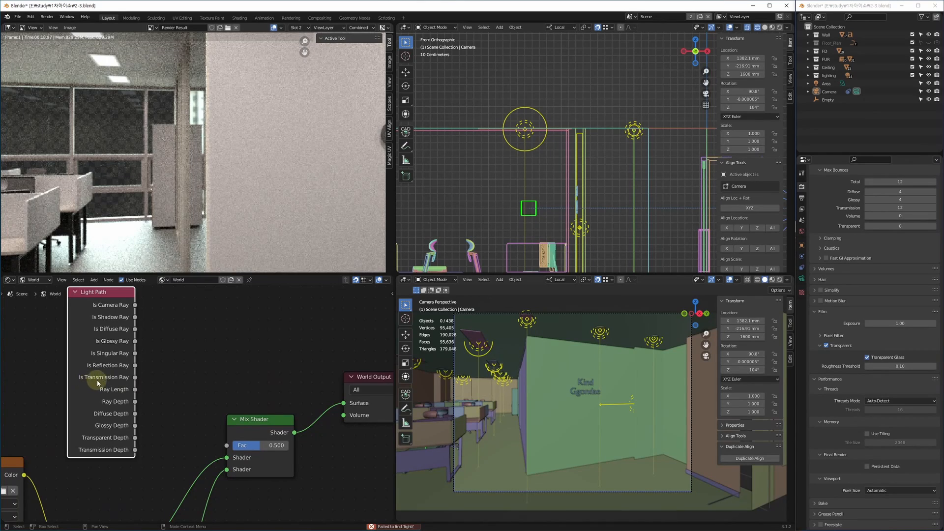
pyautogui.moveTo(134, 377); pyautogui.dragTo(227, 445)
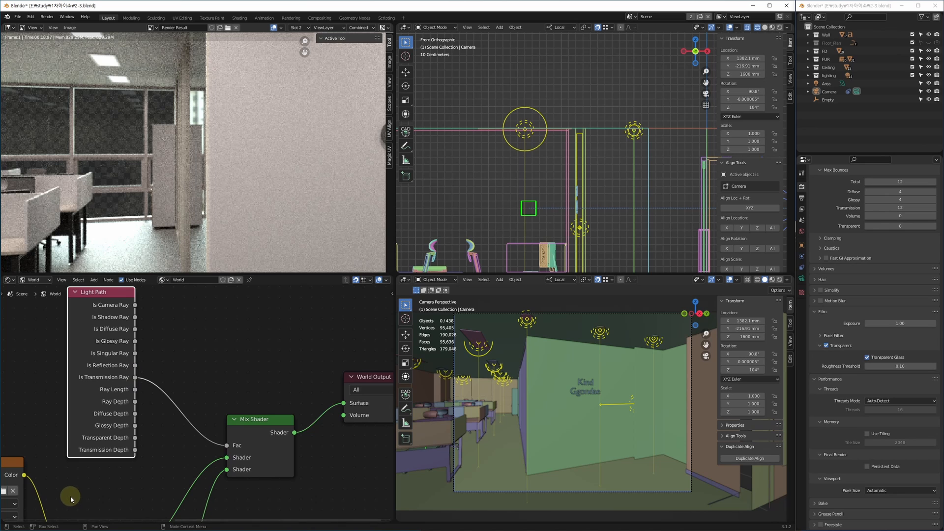
# Step: Compare the Light Path ray outputs with the floor, glass partition and window areas of the render
pyautogui.scroll(1, 125, 364)
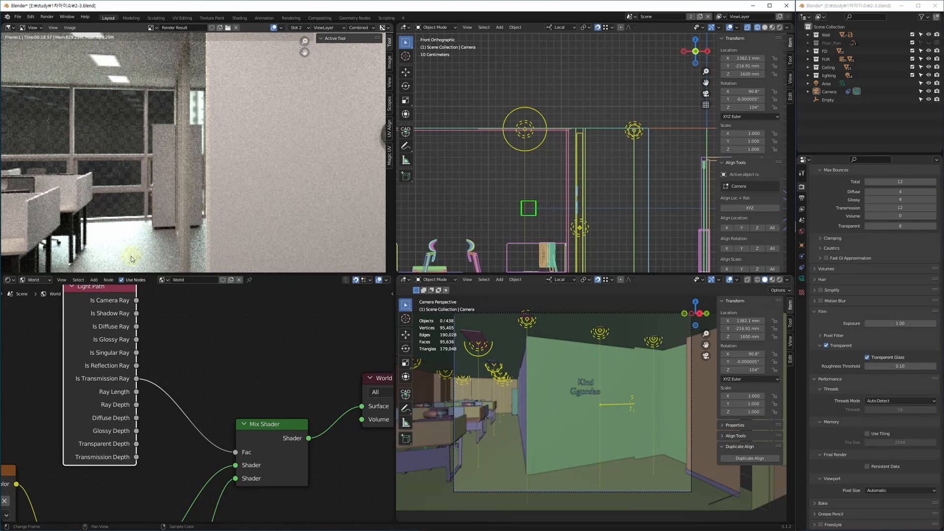
pyautogui.moveTo(122, 255); pyautogui.dragTo(139, 179, button='middle')
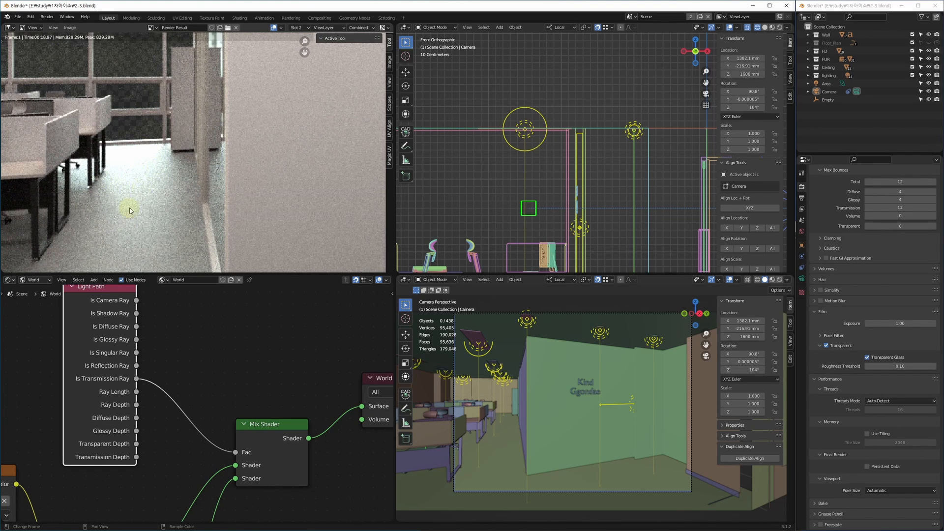
pyautogui.moveTo(98, 301); pyautogui.dragTo(164, 354, button='middle')
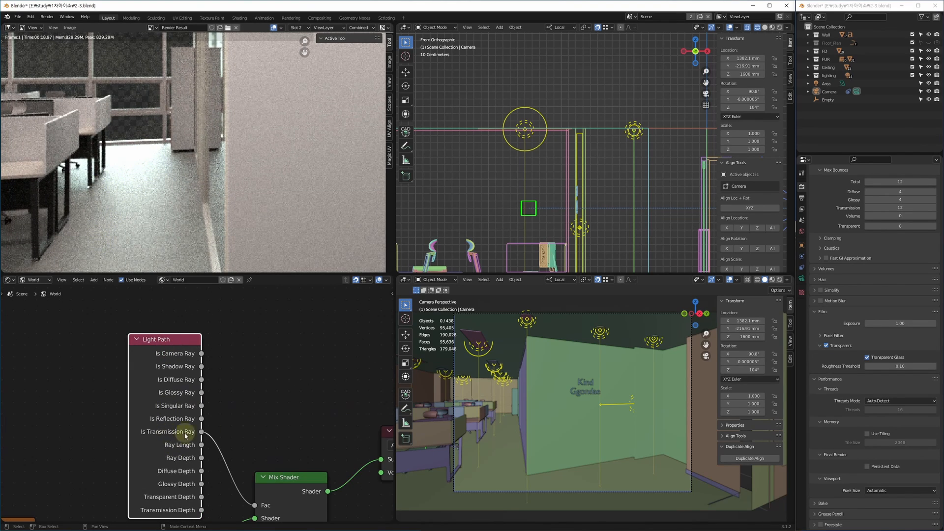
pyautogui.moveTo(225, 144); pyautogui.dragTo(179, 228, button='middle')
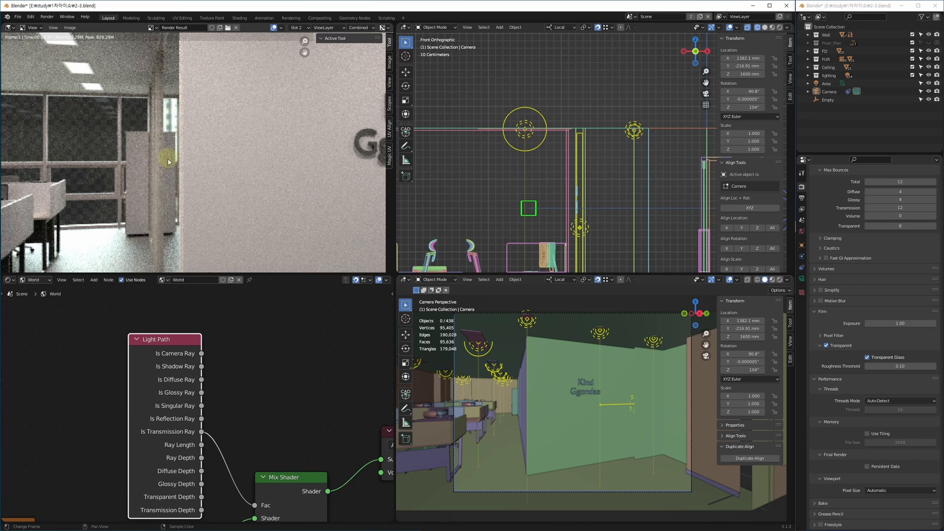
pyautogui.moveTo(190, 477); pyautogui.dragTo(146, 357, button='middle')
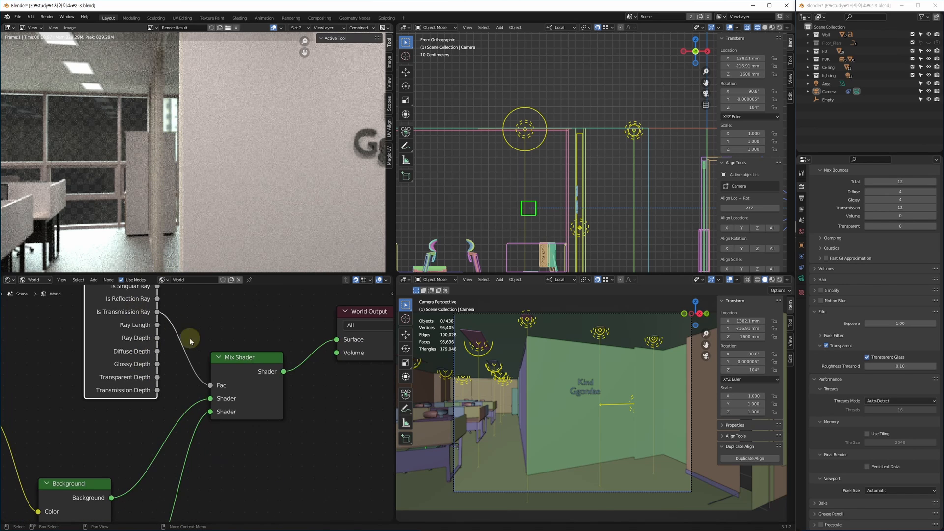
# Step: Shift the World Output node slightly and render the camera view to check the background through the glass
pyautogui.moveTo(264, 397); pyautogui.dragTo(168, 421, button='middle')
pyautogui.moveTo(278, 339); pyautogui.dragTo(268, 358)
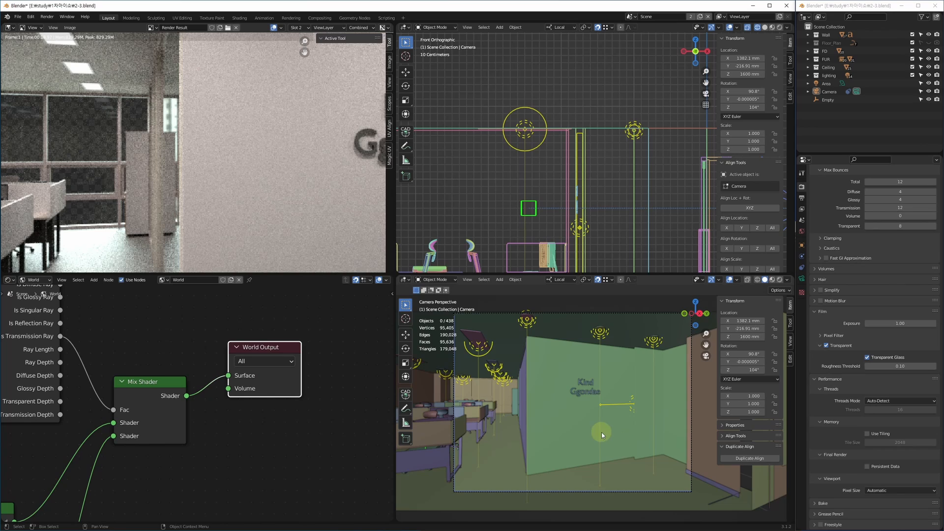
pyautogui.press('F12')
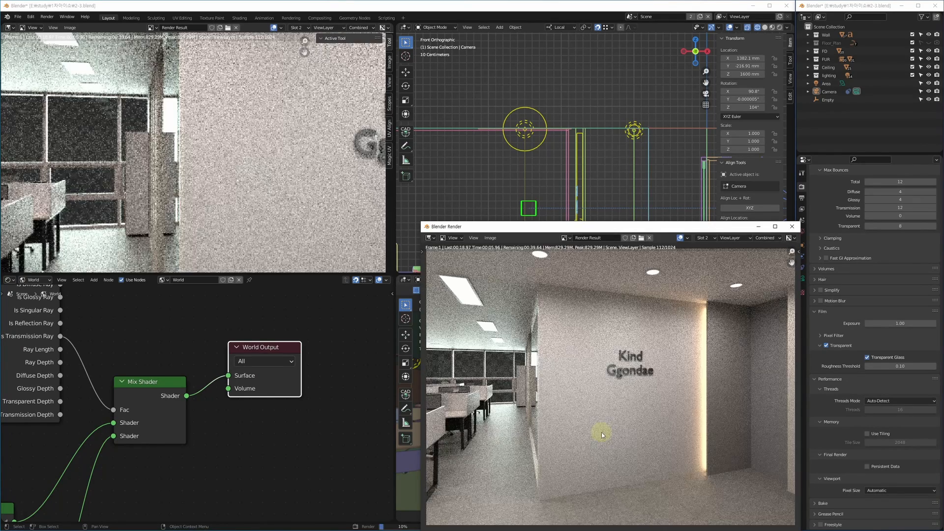
pyautogui.click(172, 110)
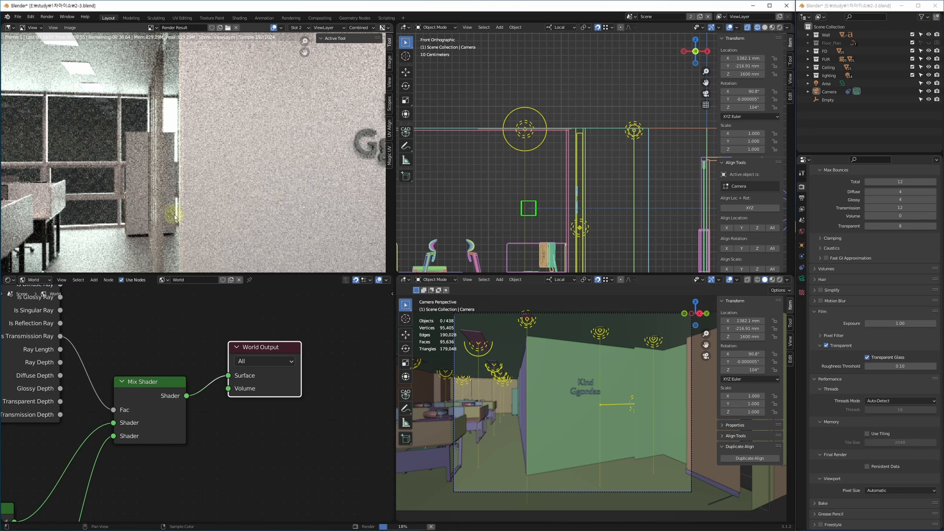
pyautogui.moveTo(116, 491); pyautogui.dragTo(257, 364, button='middle')
pyautogui.moveTo(185, 462); pyautogui.dragTo(208, 444, button='middle')
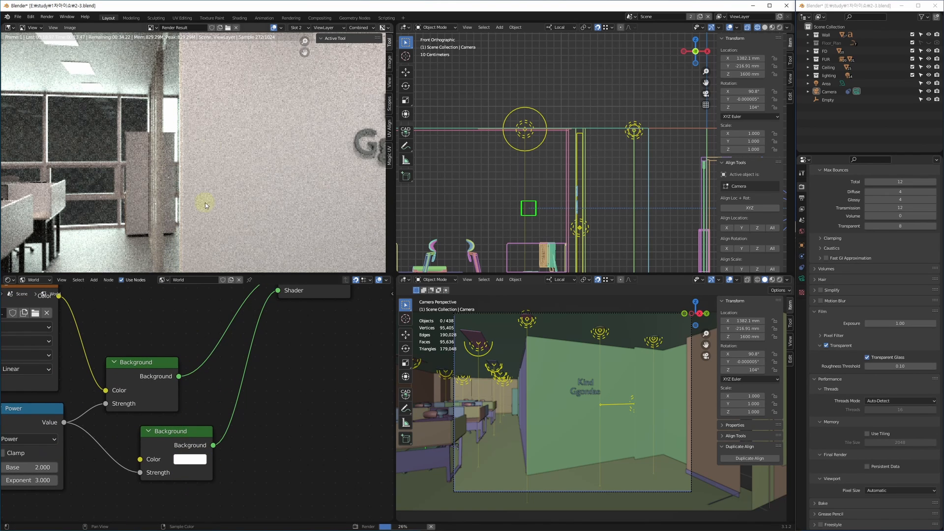
pyautogui.click(202, 148)
pyautogui.scroll(-5, 202, 148)
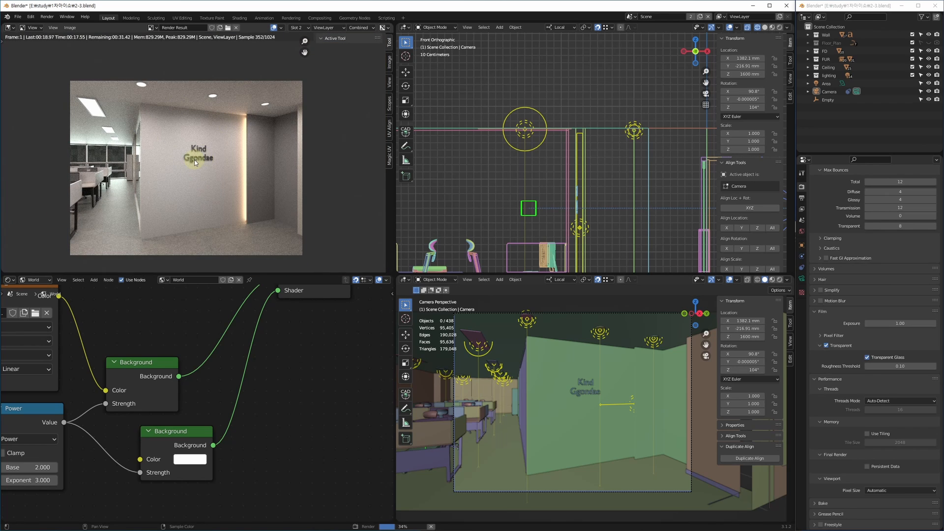
# Step: Enlarge the render view and examine the wall sign, light strip and glass partition in the finished render
pyautogui.scroll(5, 195, 162)
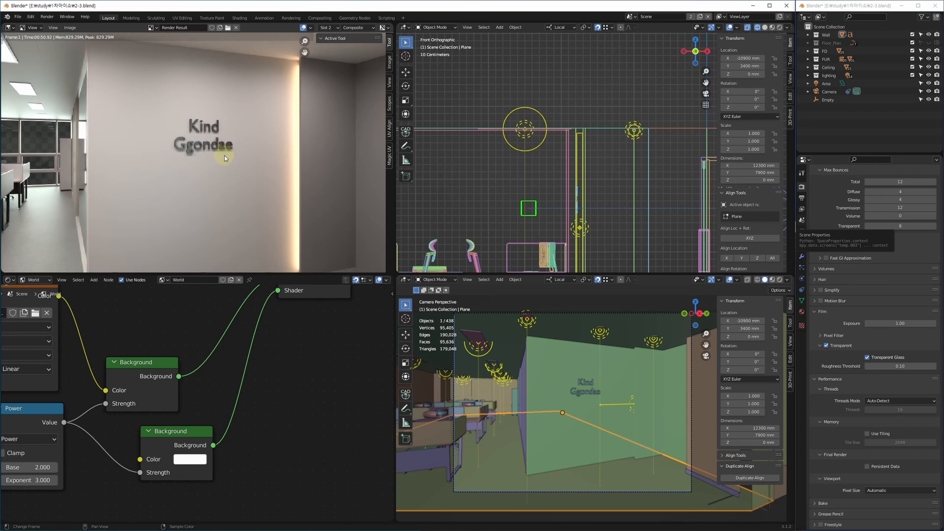
pyautogui.hotkey('alt', 'w')
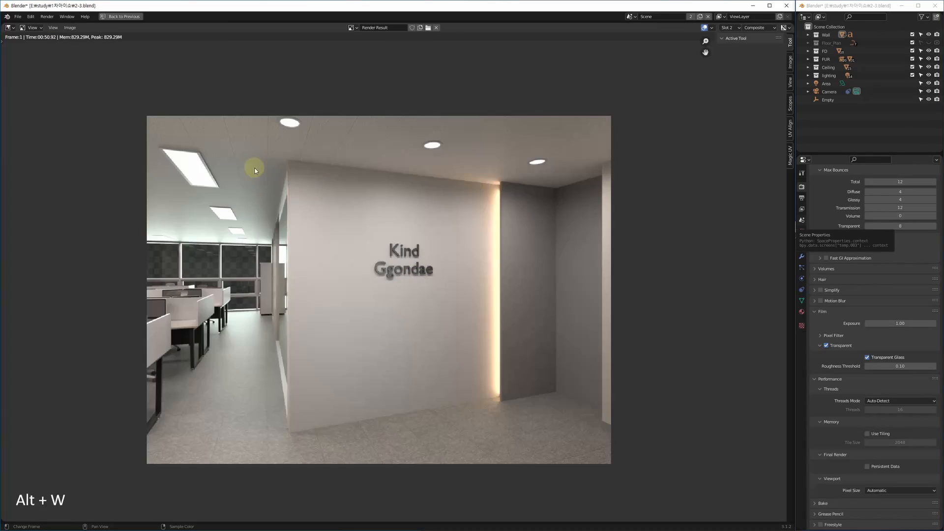
pyautogui.scroll(4, 439, 338)
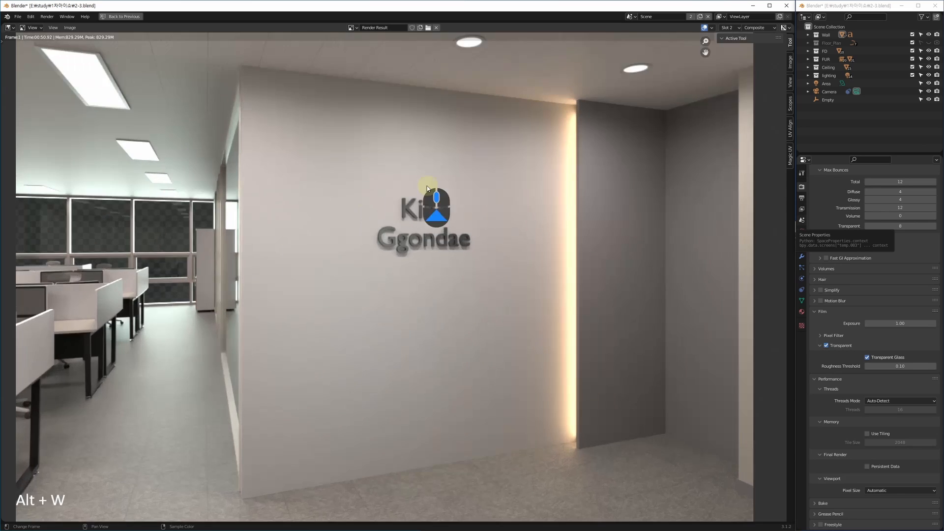
pyautogui.scroll(3, 316, 278)
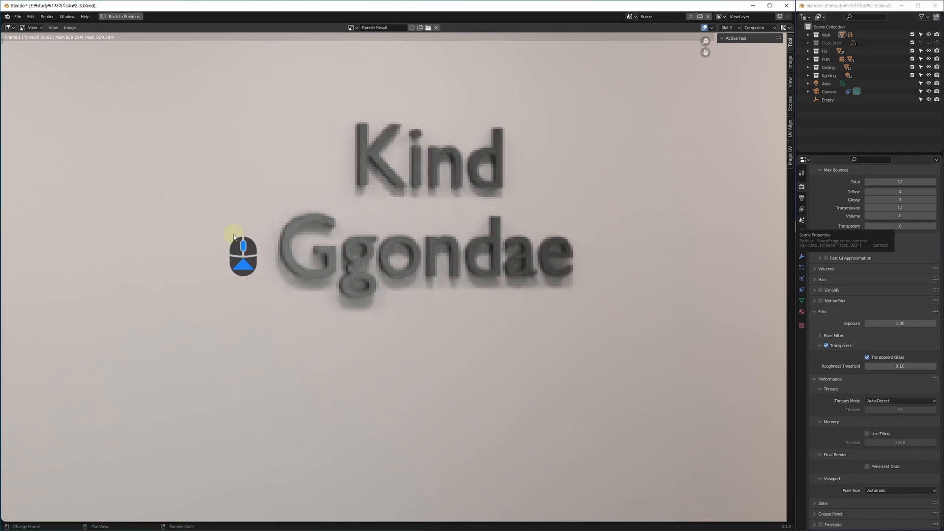
pyautogui.scroll(-2, 605, 271)
pyautogui.scroll(-6, 605, 271)
pyautogui.scroll(2, 426, 273)
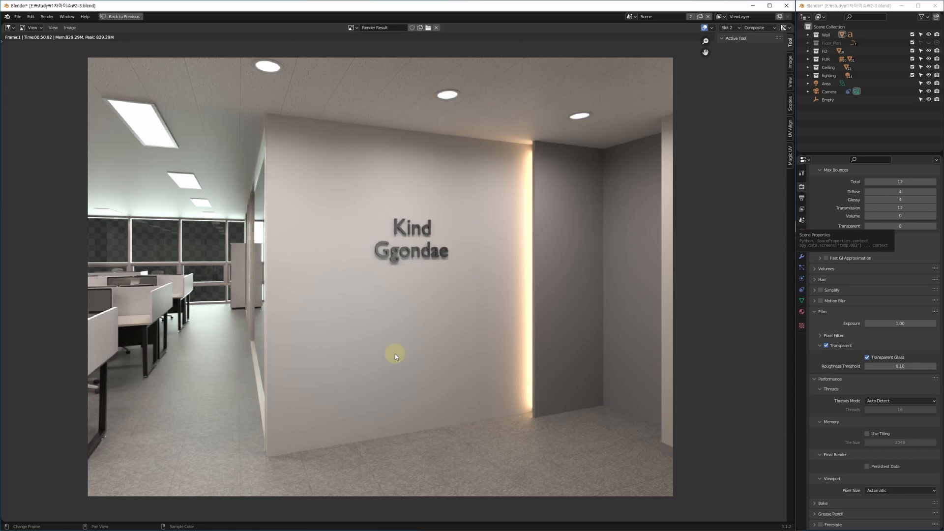
pyautogui.moveTo(395, 355); pyautogui.dragTo(397, 398, button='middle')
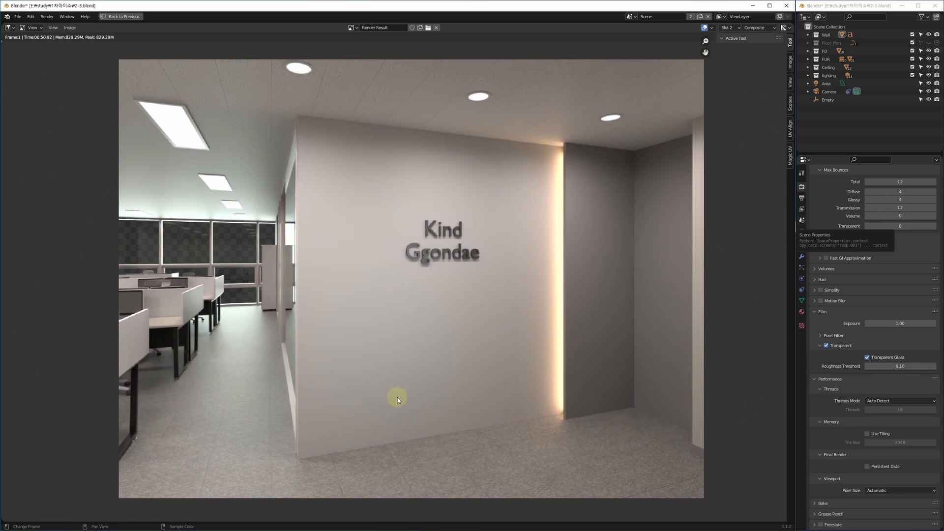
# Step: Set the Color Management view transform to Filmic in the render properties
pyautogui.click(802, 187)
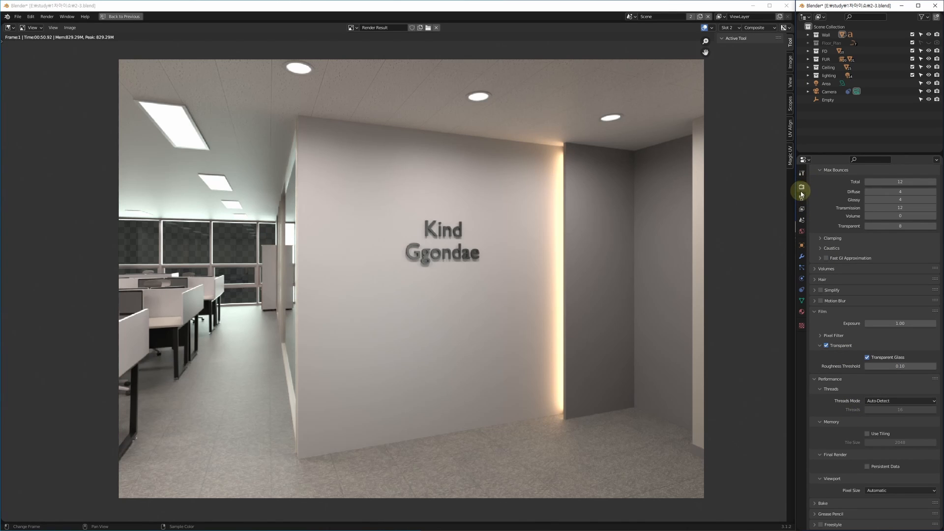
pyautogui.scroll(-5, 835, 362)
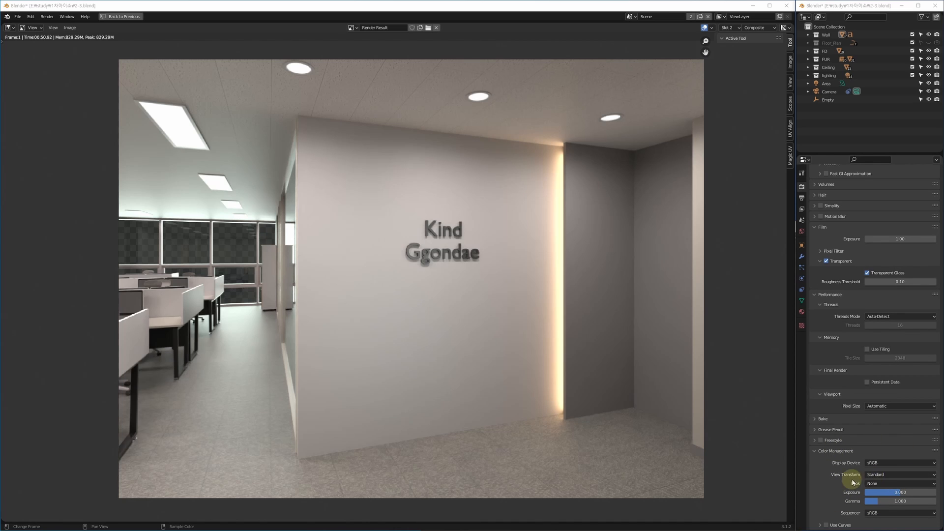
pyautogui.click(885, 477)
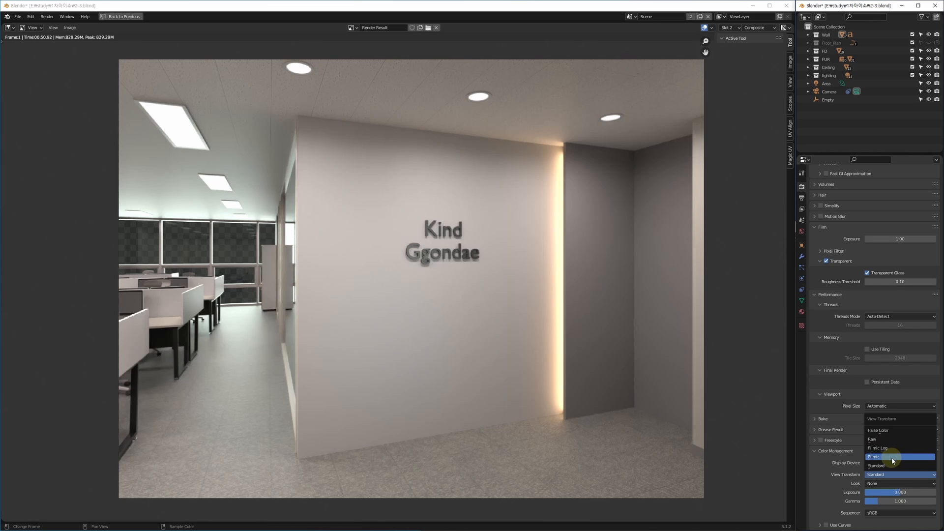
pyautogui.click(893, 461)
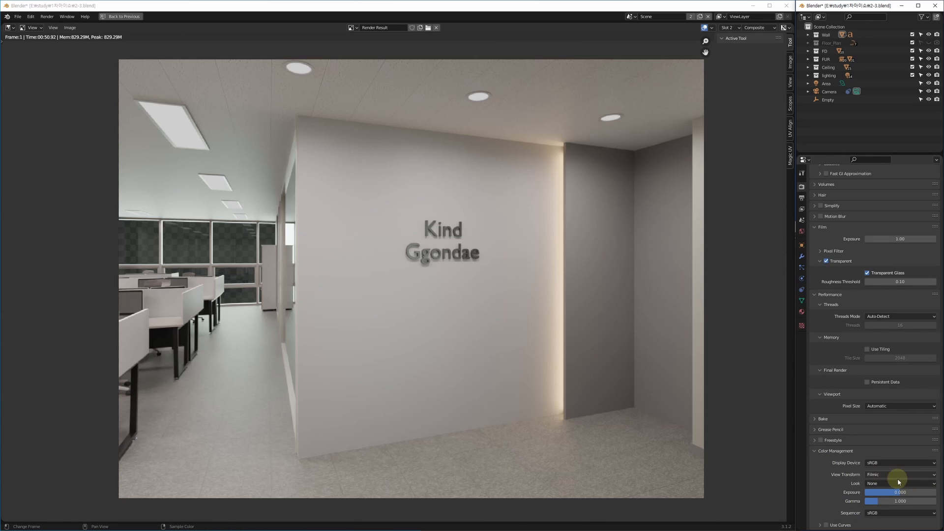
# Step: Inspect the ceiling lights, windows and glass partition in the Filmic image and reopen the View Transform choices
pyautogui.scroll(-2, 537, 380)
pyautogui.scroll(1, 532, 380)
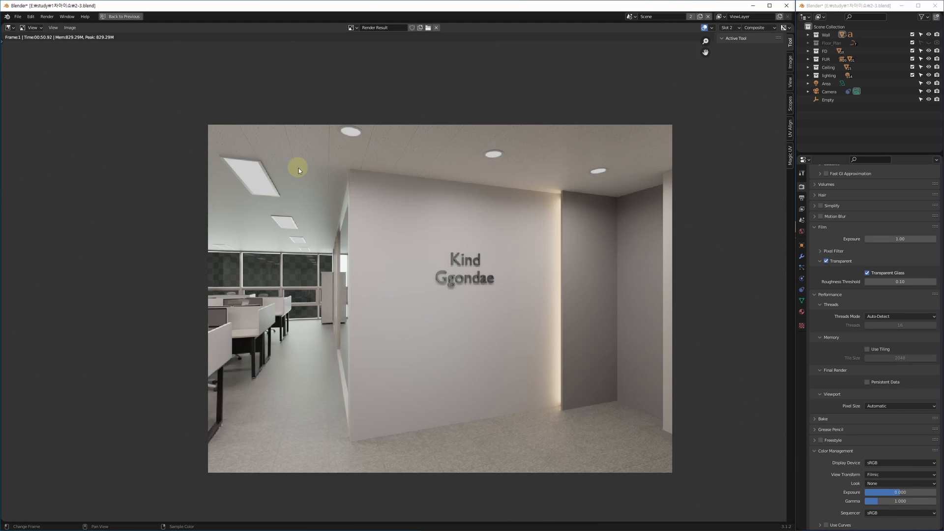
pyautogui.scroll(4, 265, 164)
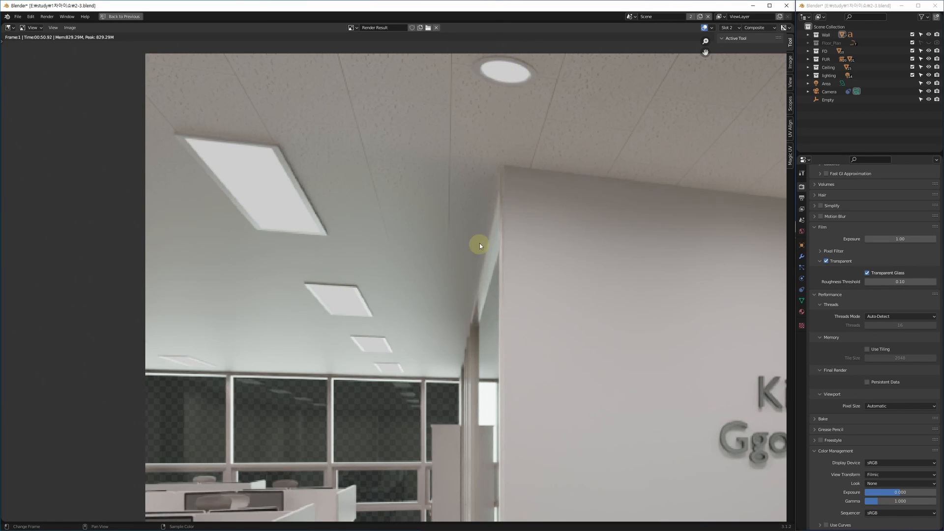
pyautogui.scroll(-4, 479, 243)
pyautogui.scroll(6, 414, 243)
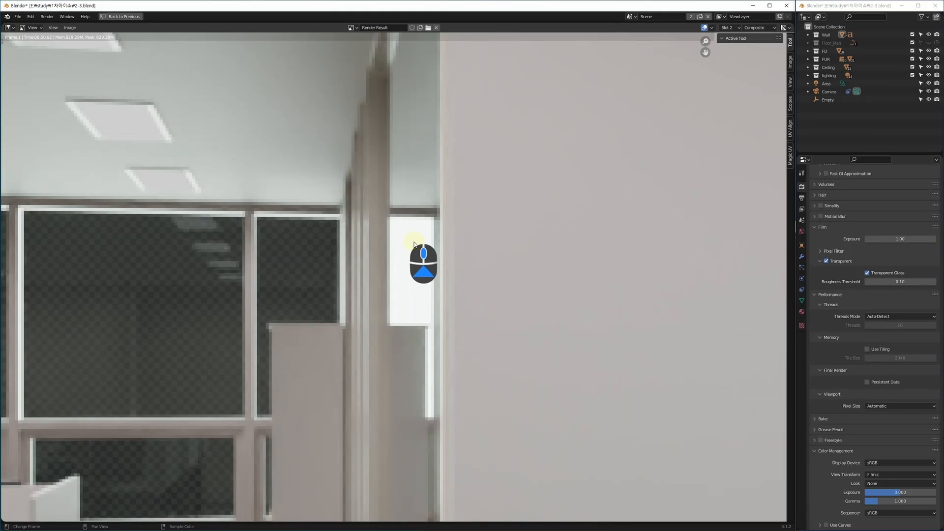
pyautogui.scroll(-6, 418, 261)
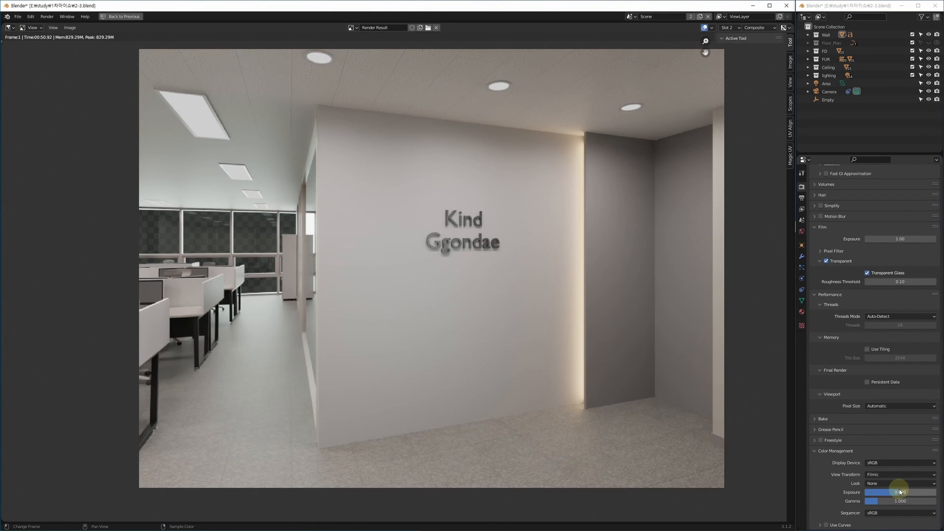
pyautogui.click(898, 475)
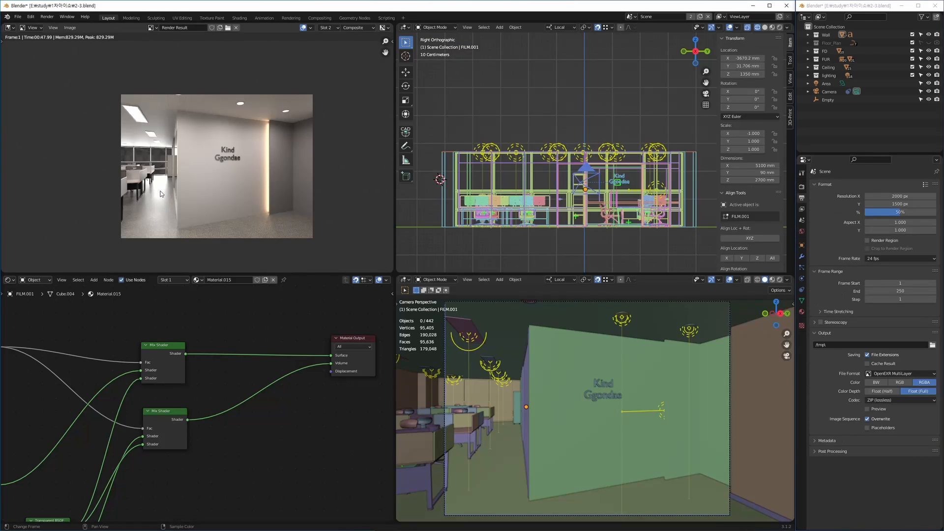
# Step: Examine the glass partition edge, the ceiling and the office area beside the sign wall in the rendered image
pyautogui.scroll(6, 154, 122)
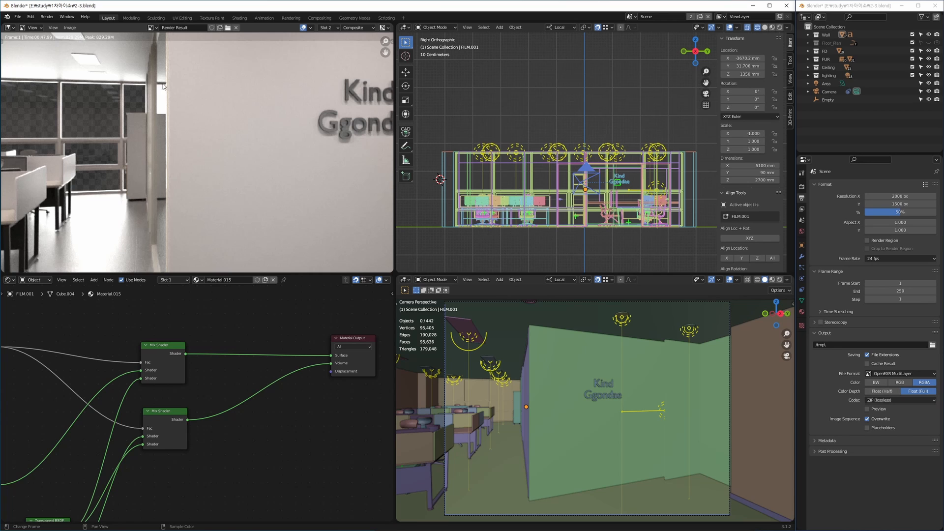
pyautogui.moveTo(158, 167); pyautogui.dragTo(152, 184, button='middle')
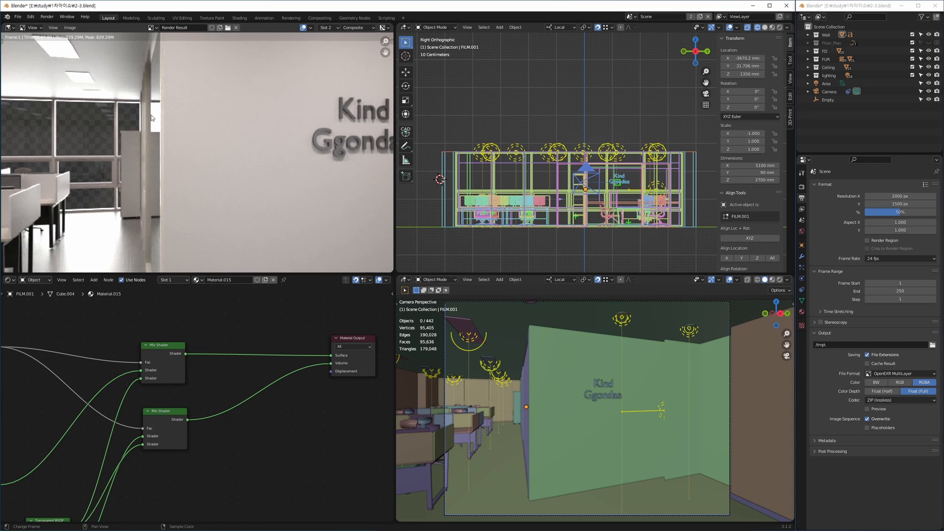
pyautogui.moveTo(322, 428); pyautogui.dragTo(274, 422, button='middle')
pyautogui.scroll(-2, 228, 450)
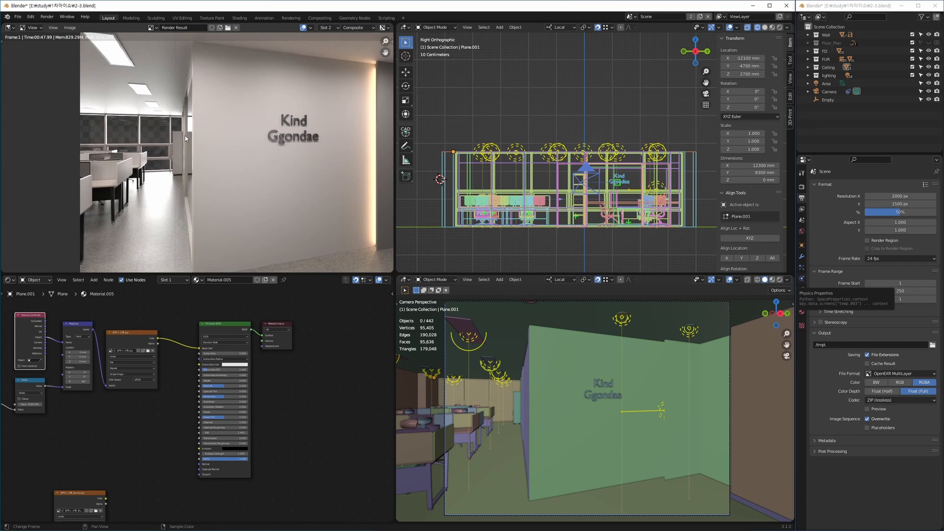
pyautogui.scroll(-2, 172, 92)
pyautogui.moveTo(169, 56); pyautogui.dragTo(158, 67, button='middle')
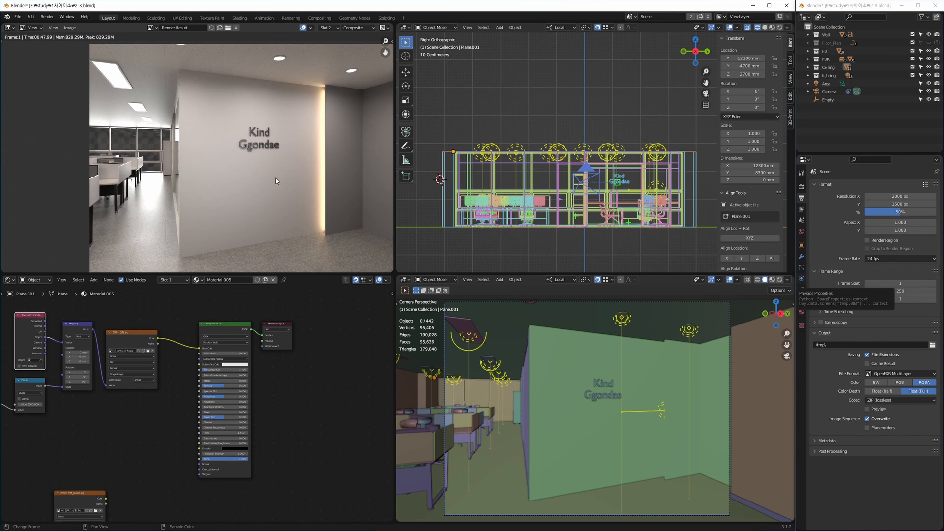
pyautogui.moveTo(276, 181); pyautogui.dragTo(251, 184, button='middle')
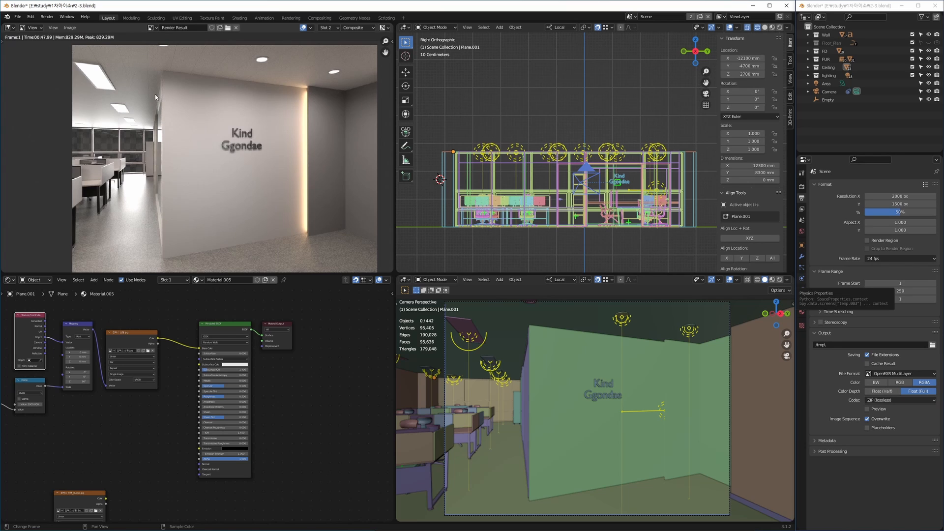
pyautogui.moveTo(156, 97); pyautogui.dragTo(112, 87, button='middle')
pyautogui.moveTo(211, 163); pyautogui.dragTo(284, 161, button='middle')
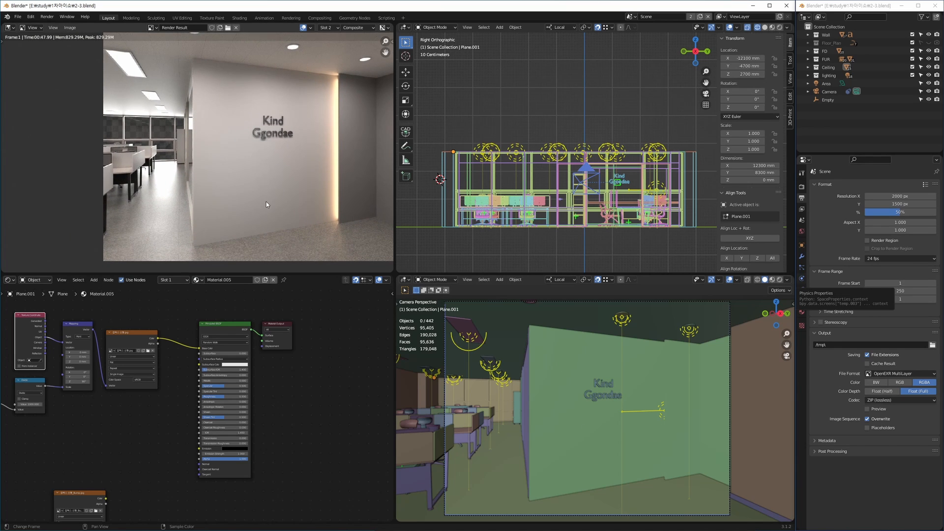
pyautogui.moveTo(256, 197); pyautogui.dragTo(255, 191, button='middle')
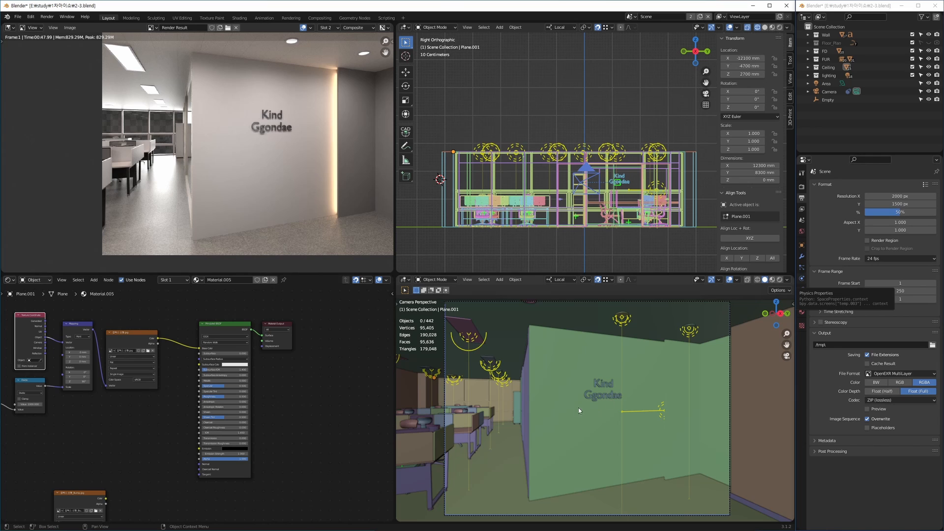
# Step: Enable Render Region, select the camera and slightly adjust the region's border around the glass partition
pyautogui.click(871, 242)
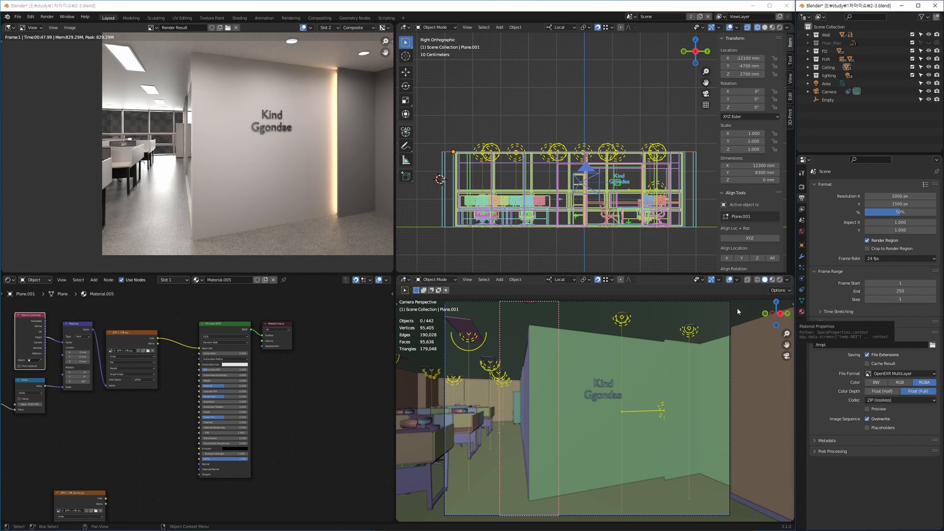
pyautogui.click(871, 242)
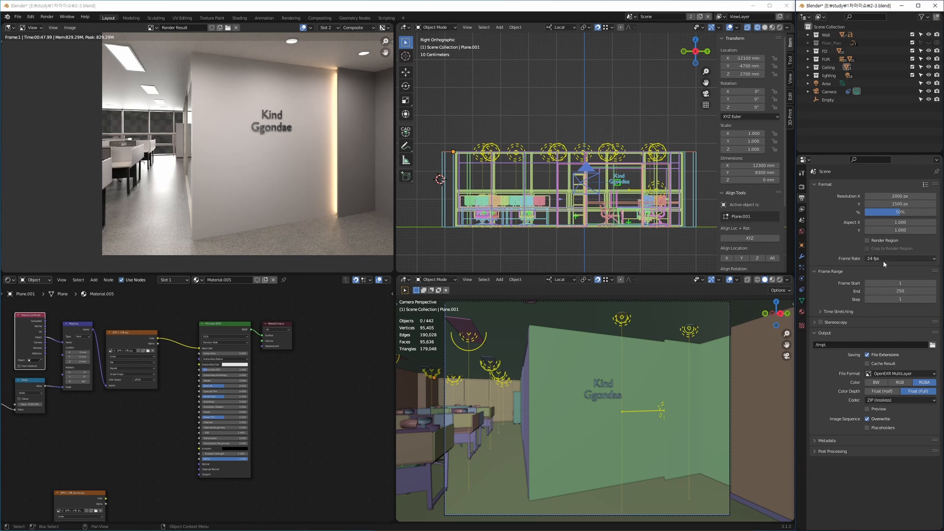
pyautogui.click(874, 242)
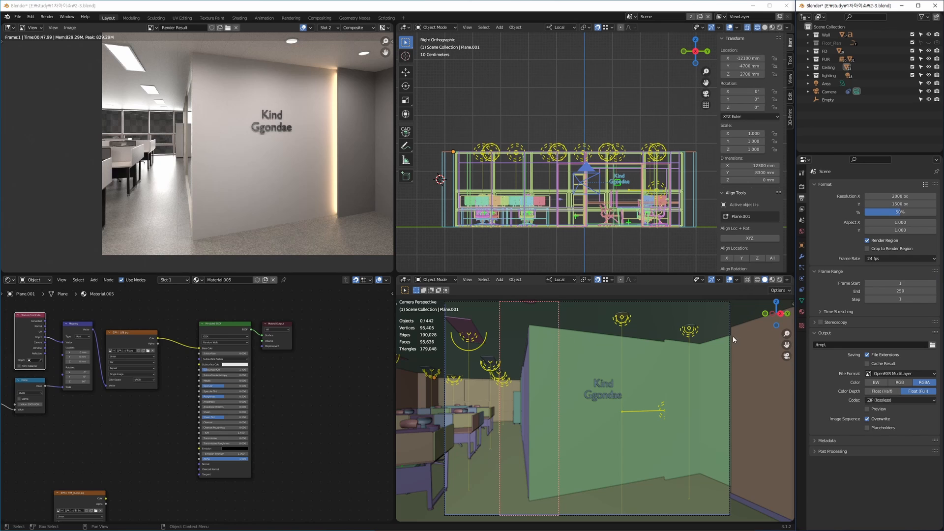
pyautogui.click(729, 358)
pyautogui.click(730, 311)
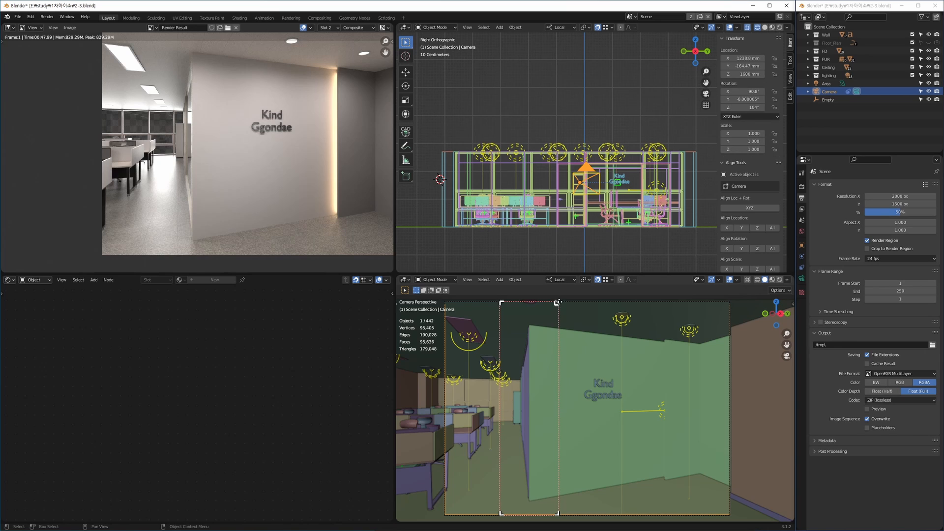
pyautogui.moveTo(558, 302)
pyautogui.mouseDown()
pyautogui.moveTo(690, 305)
pyautogui.moveTo(558, 299)
pyautogui.mouseUp()
# Step: Select the glass film panel FILM.001 beside the sign wall and show the floor plan in top view
pyautogui.click(543, 380)
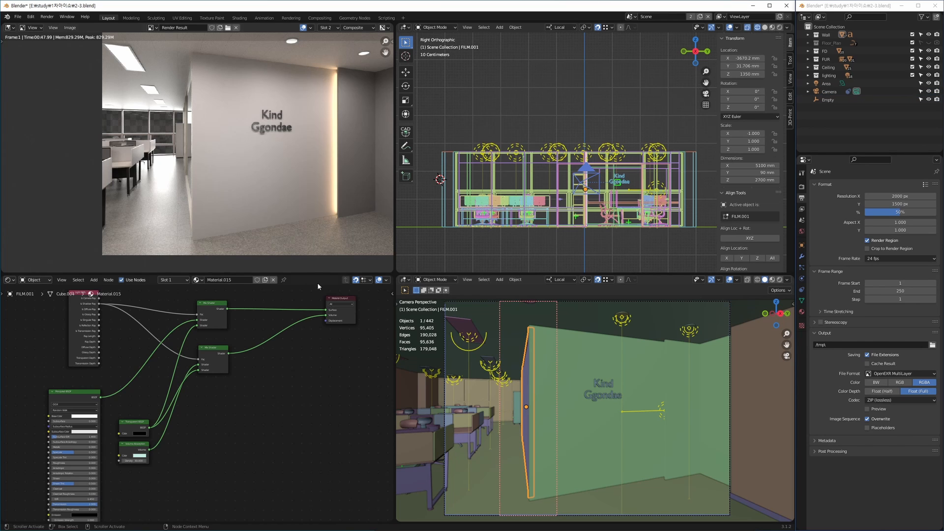
pyautogui.scroll(2, 220, 66)
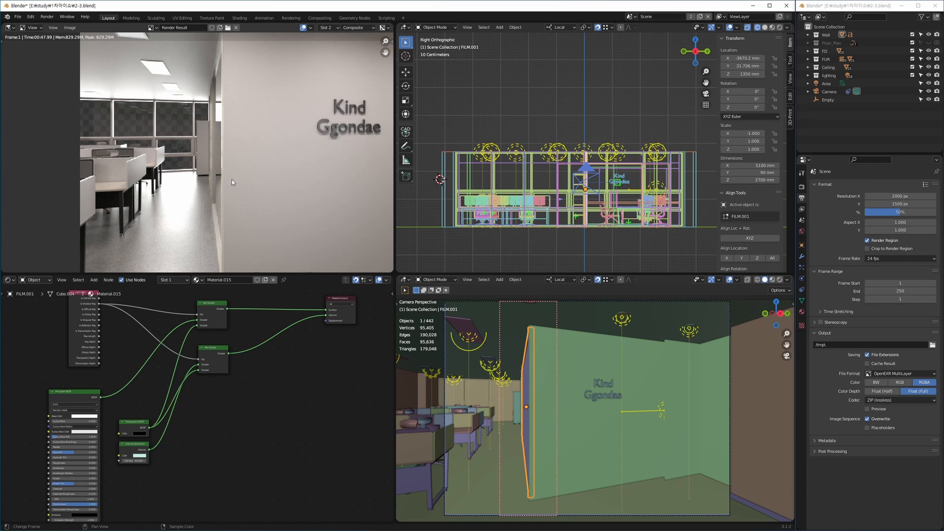
pyautogui.moveTo(256, 181); pyautogui.dragTo(228, 213, button='middle')
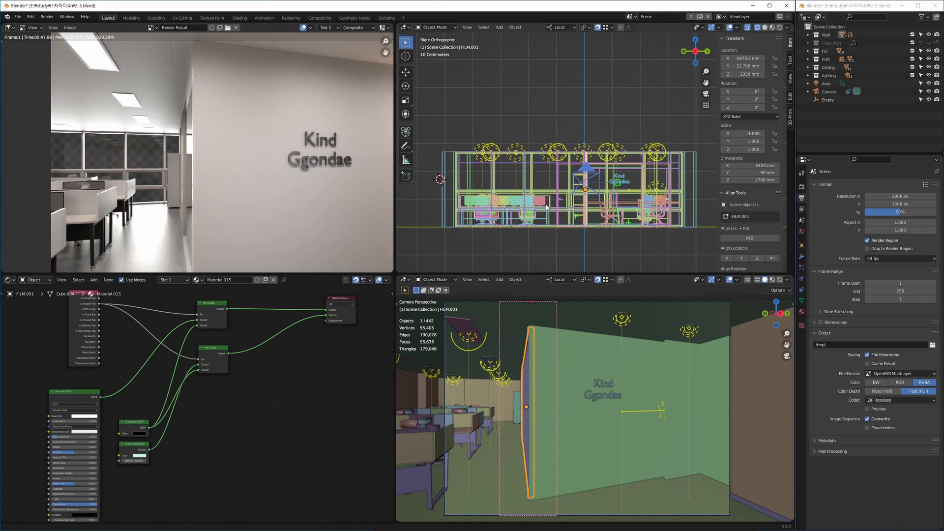
pyautogui.moveTo(532, 201); pyautogui.dragTo(535, 204, button='middle')
pyautogui.press('KP_7')
pyautogui.press('KP_7')
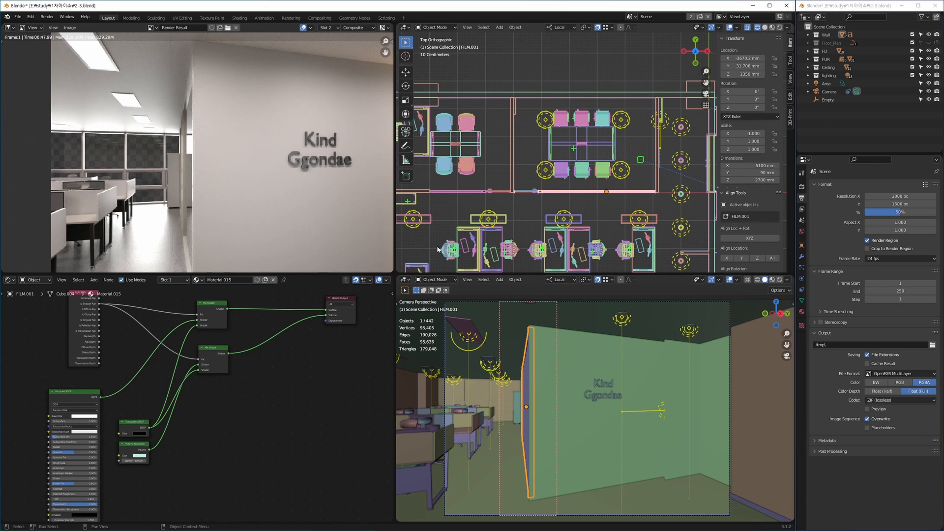
# Step: Select the Volume Absorption node in the film material and shift it slightly
pyautogui.click(137, 449)
pyautogui.moveTo(152, 450); pyautogui.dragTo(154, 438, button='middle')
pyautogui.scroll(15, 150, 442)
pyautogui.moveTo(134, 392)
pyautogui.mouseDown()
pyautogui.moveTo(106, 387)
pyautogui.moveTo(143, 388)
pyautogui.mouseUp()
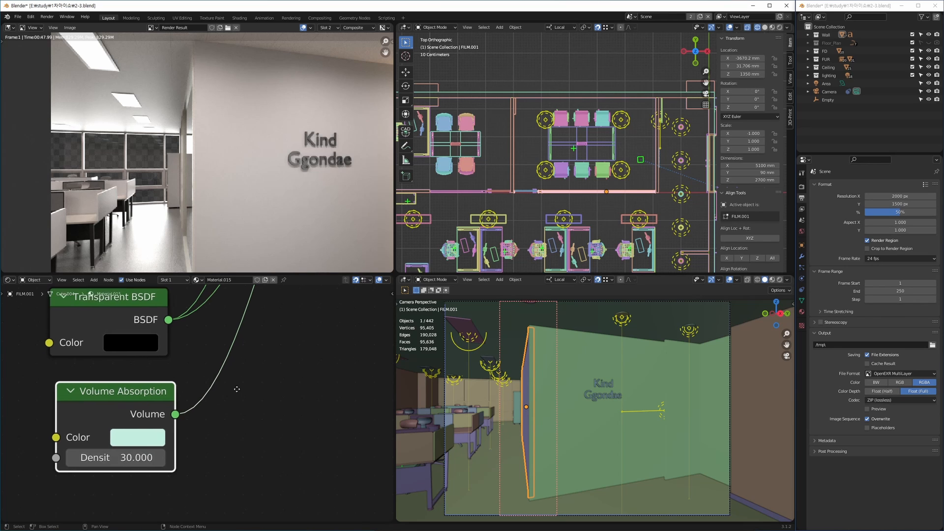
# Step: Disconnect the upper Mix Shader from the Material Output's Surface input and render the region around the glass
pyautogui.scroll(-5, 238, 386)
pyautogui.scroll(1, 256, 353)
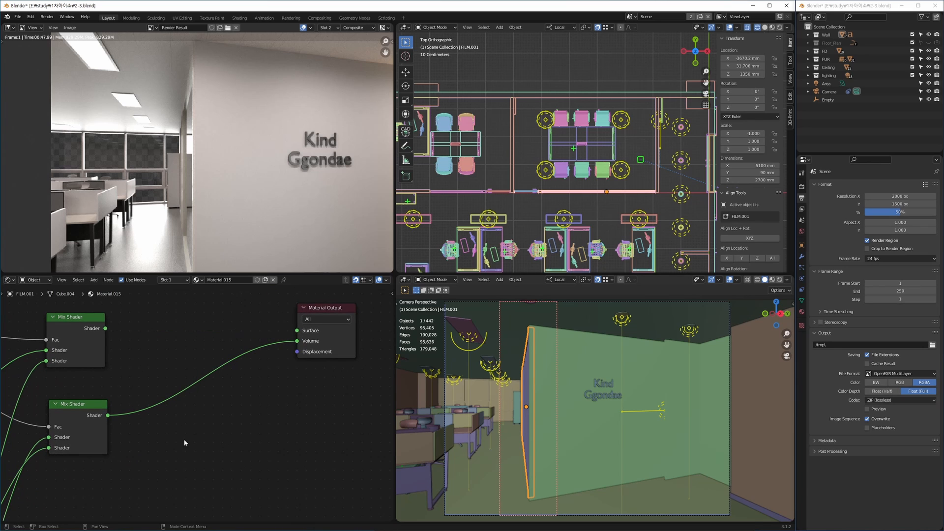
pyautogui.moveTo(149, 449); pyautogui.dragTo(207, 386, button='middle')
pyautogui.scroll(-5, 233, 364)
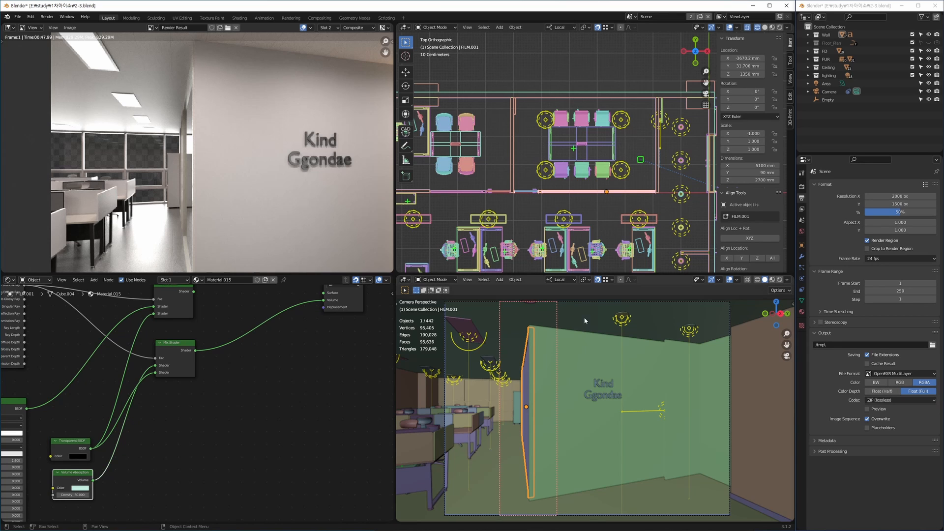
pyautogui.press('F12')
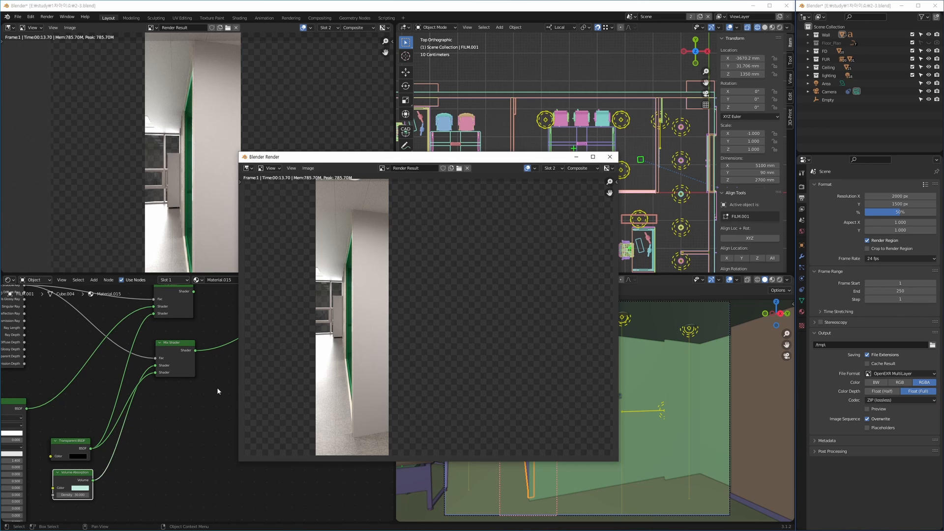
pyautogui.moveTo(217, 387); pyautogui.dragTo(89, 445, button='middle')
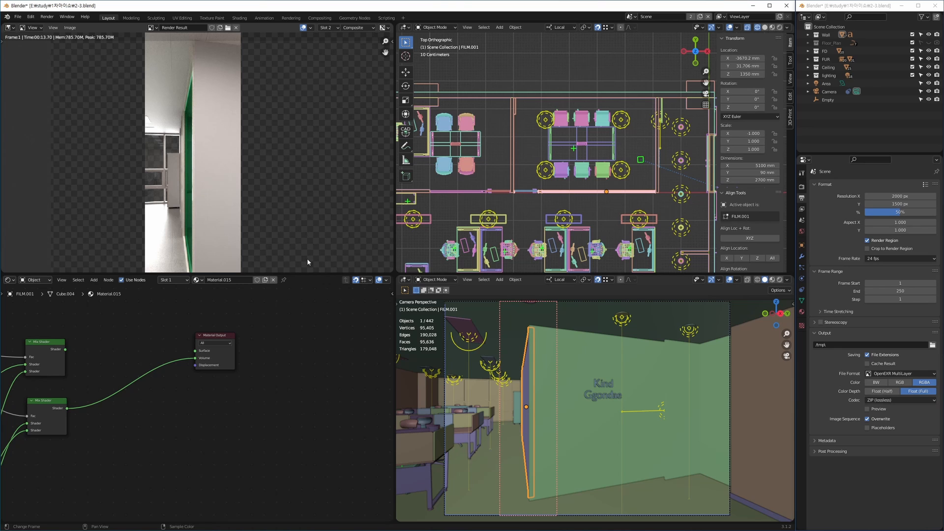
# Step: Isolate the glass film panel FILM.001 by hiding all other objects and frame it in the perspective view
pyautogui.click(529, 366)
pyautogui.click(529, 366)
pyautogui.hotkey('shift', 'h')
pyautogui.press('KP_Decimal')
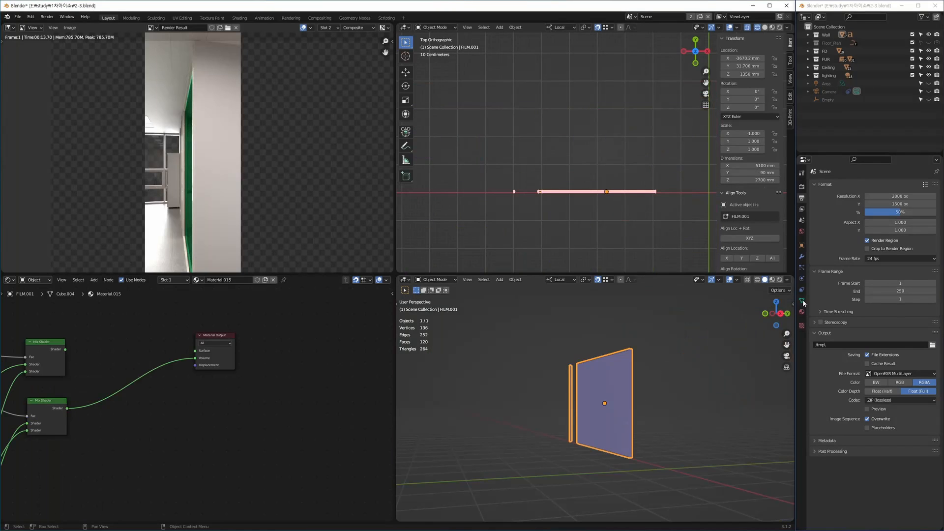
# Step: Preview the isolated panel with rendered shading in the perspective view and turn off the transparent film background
pyautogui.click(779, 279)
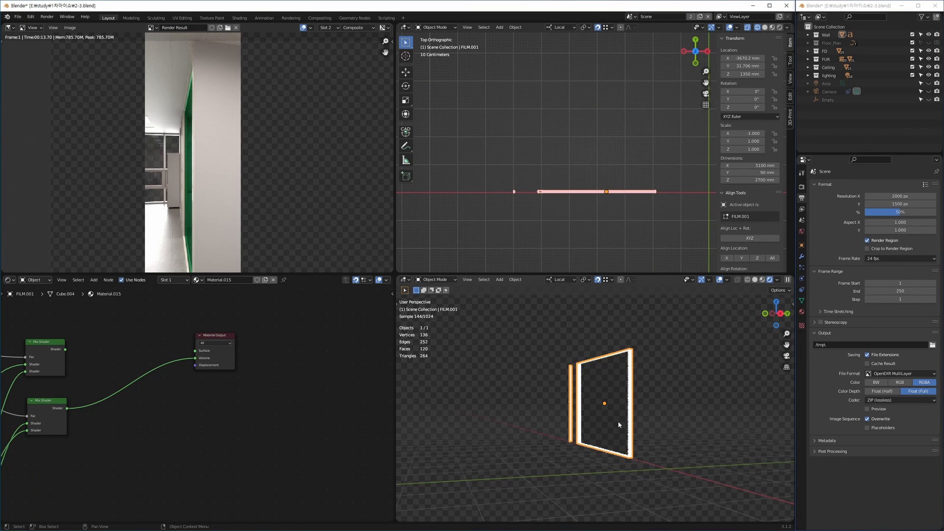
pyautogui.moveTo(579, 414); pyautogui.dragTo(526, 451, button='middle')
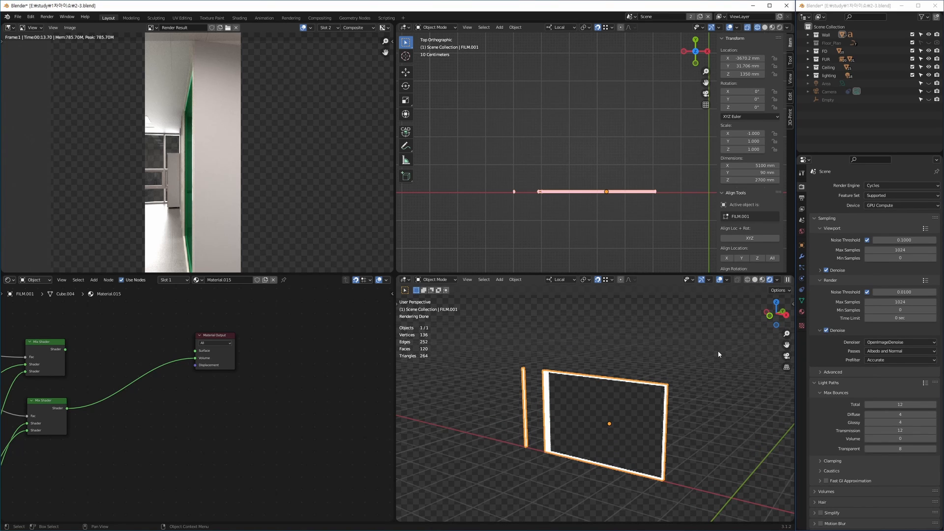
pyautogui.scroll(-10, 832, 379)
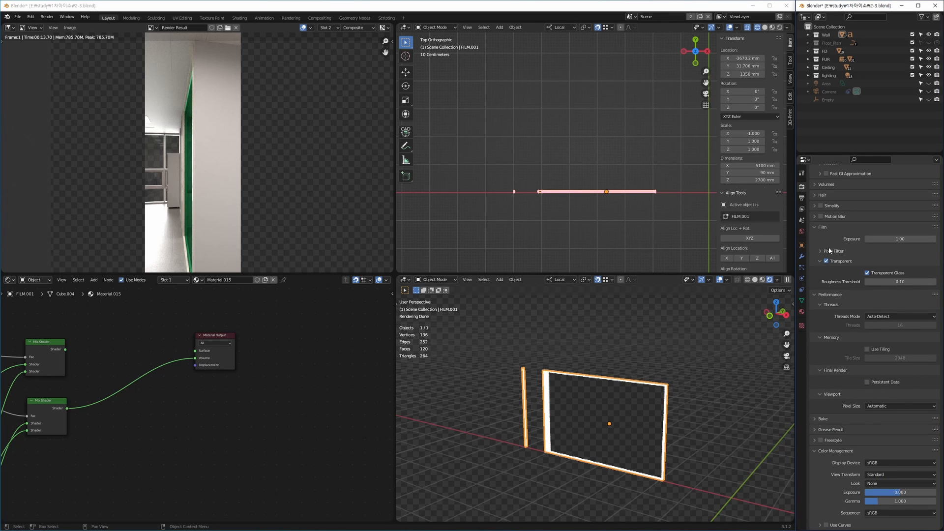
pyautogui.click(826, 261)
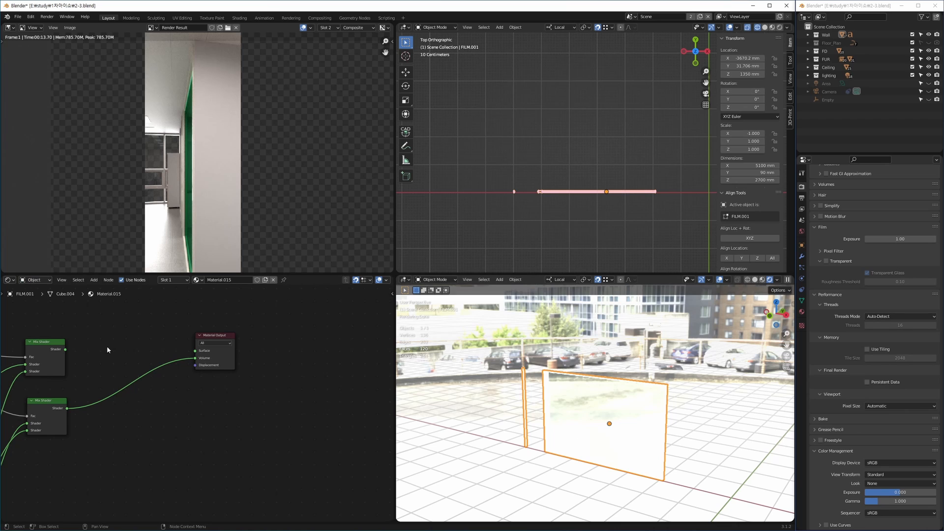
# Step: Show the World shader nodes and move the World Output node further away from the Mix Shader
pyautogui.click(35, 280)
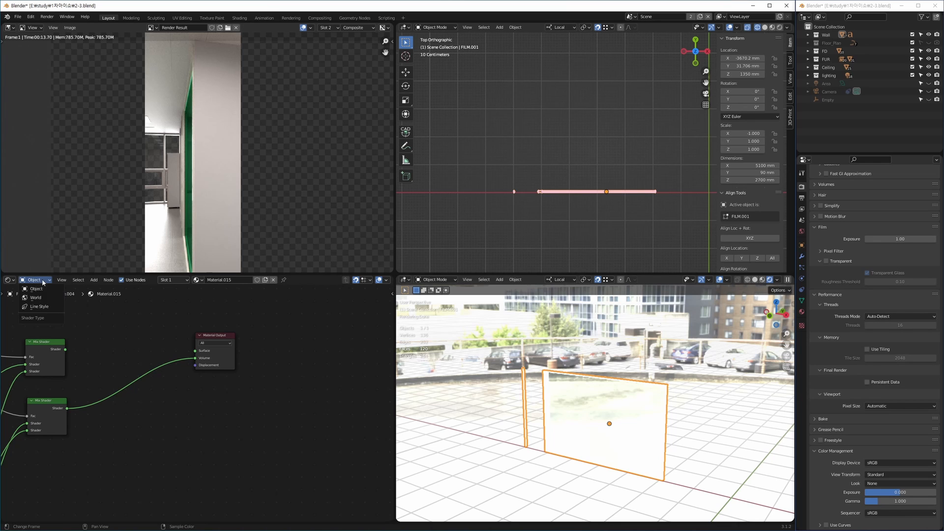
pyautogui.click(43, 298)
pyautogui.moveTo(168, 391); pyautogui.dragTo(112, 416, button='middle')
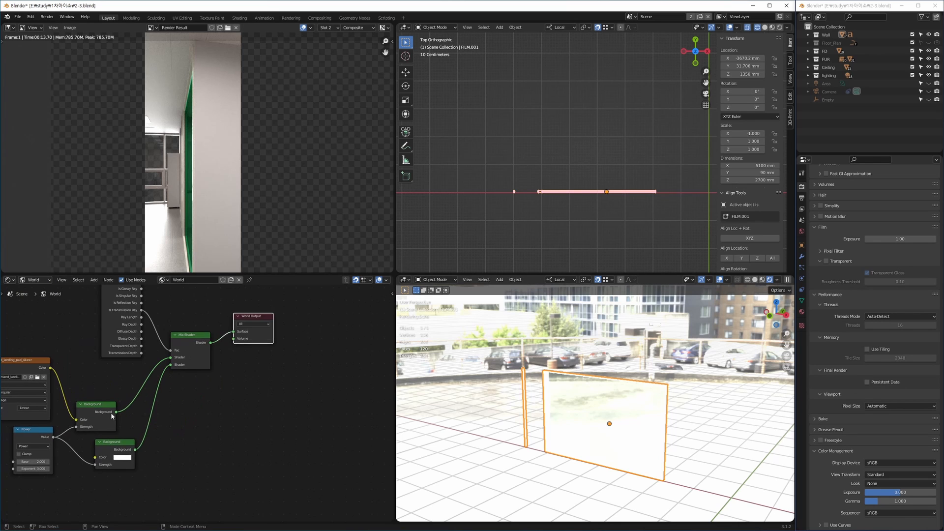
pyautogui.moveTo(258, 319); pyautogui.dragTo(308, 331)
pyautogui.moveTo(227, 396); pyautogui.dragTo(312, 336, button='middle')
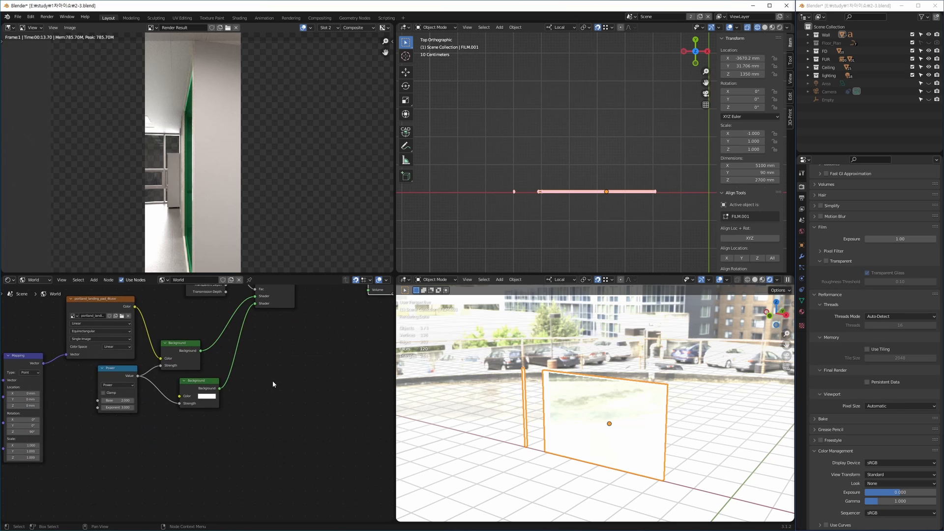
pyautogui.moveTo(272, 380); pyautogui.dragTo(223, 398, button='middle')
# Step: Duplicate the white Background node, feed the HDRI texture's color into the copy and connect it to the World Output's Surface
pyautogui.hotkey('shift', 'a')
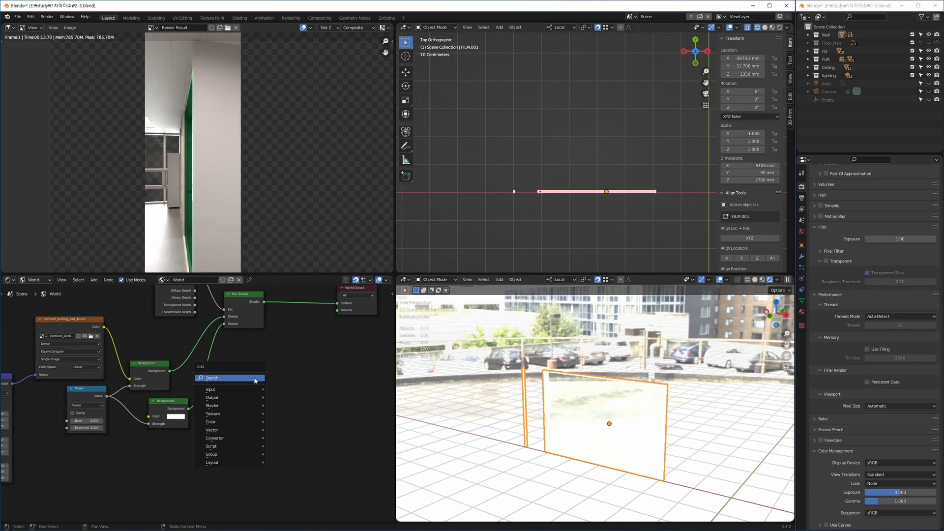
pyautogui.press('Escape')
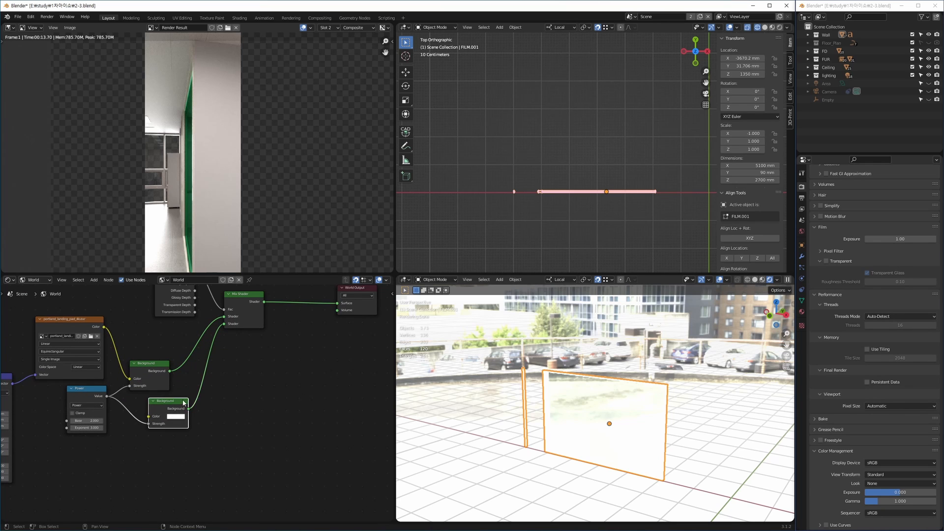
pyautogui.hotkey('shift', 'd')
pyautogui.click(284, 366)
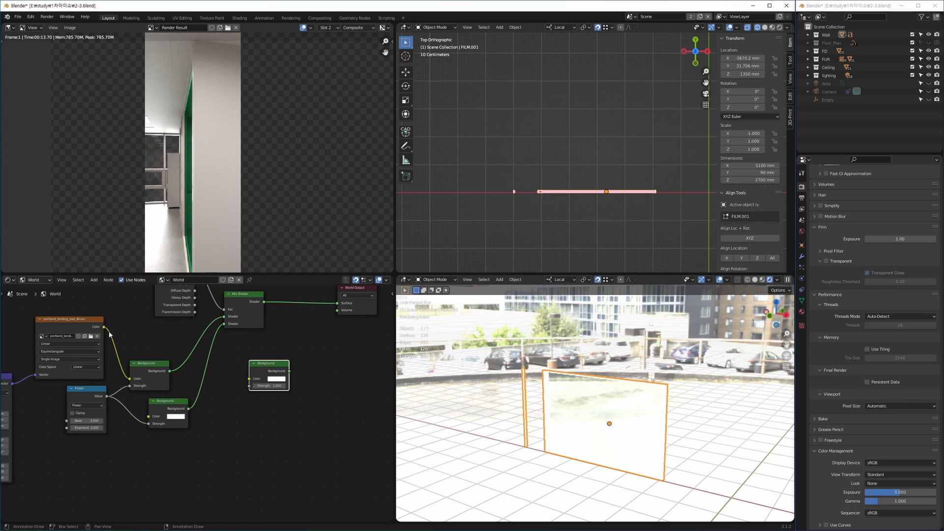
pyautogui.moveTo(105, 328); pyautogui.dragTo(114, 334)
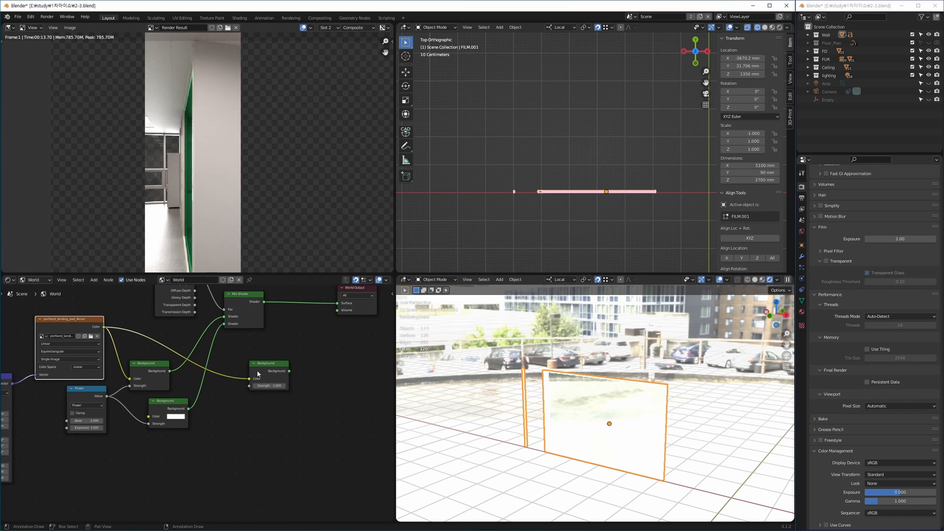
pyautogui.click(272, 366)
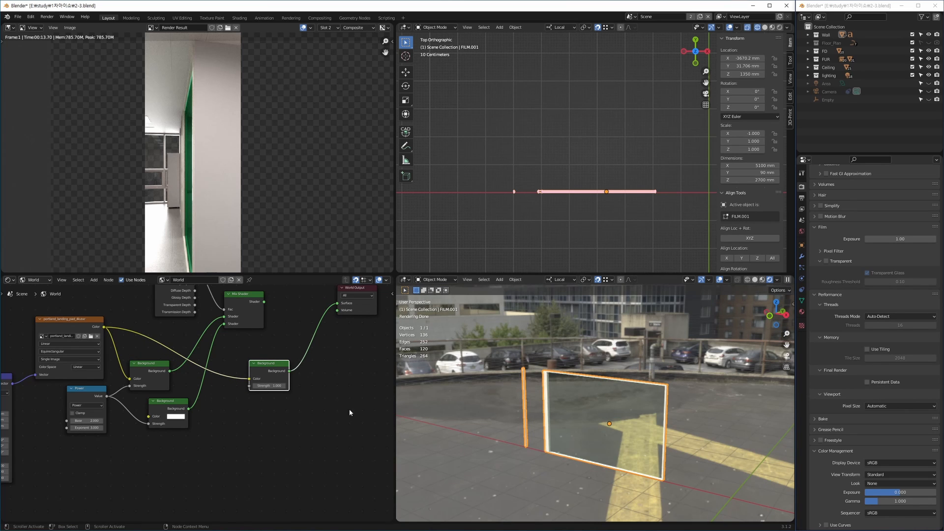
# Step: Deselect the panel and examine its glass face and edge against the HDRI backdrop in an enlarged viewport
pyautogui.moveTo(570, 473); pyautogui.dragTo(601, 467, button='middle')
pyautogui.hotkey('alt', 'w')
pyautogui.click(563, 420)
pyautogui.scroll(2, 562, 420)
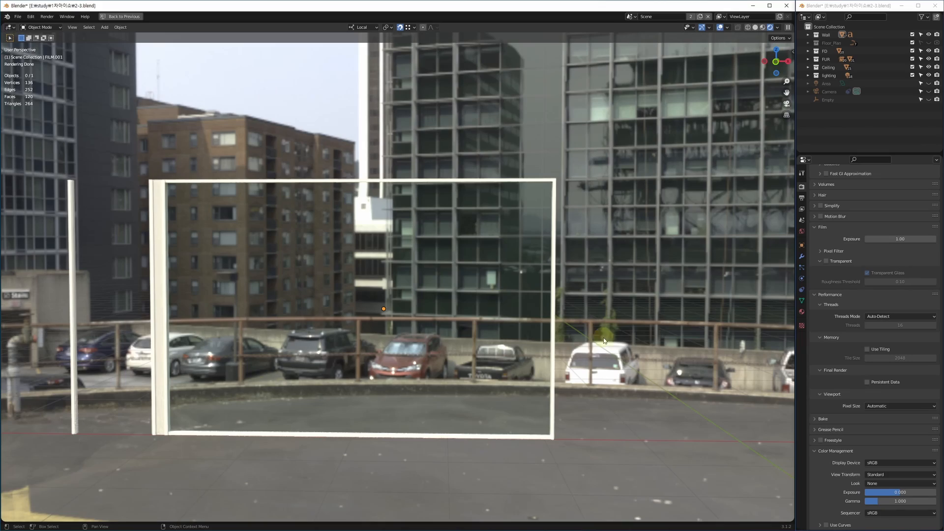
pyautogui.keyDown('alt'); pyautogui.moveTo(568, 326); pyautogui.dragTo(494, 358, button='middle'); pyautogui.keyUp('alt')
pyautogui.hotkey('alt', 'w')
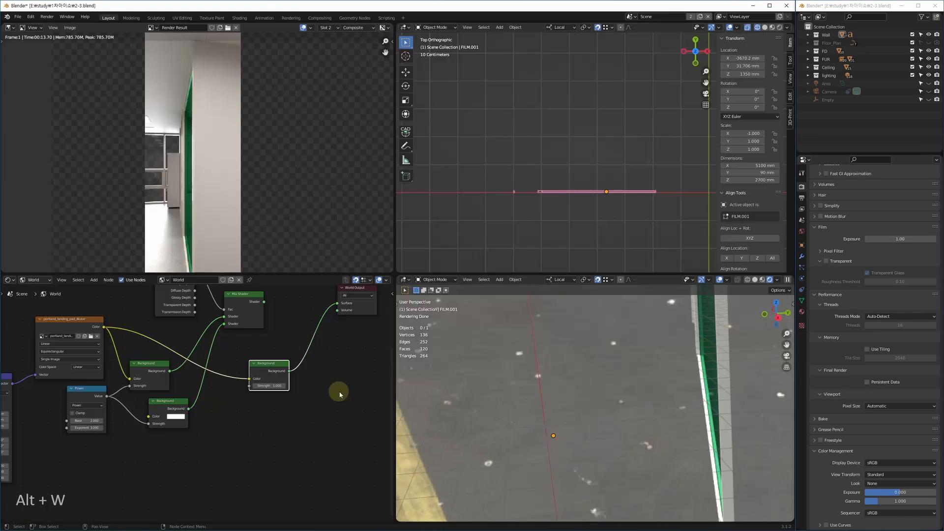
# Step: Return the shader nodes to the film panel's object material and bring its Volume Absorption node into close view
pyautogui.moveTo(266, 403); pyautogui.dragTo(258, 394, button='middle')
pyautogui.moveTo(144, 398); pyautogui.dragTo(226, 419, button='middle')
pyautogui.click(38, 281)
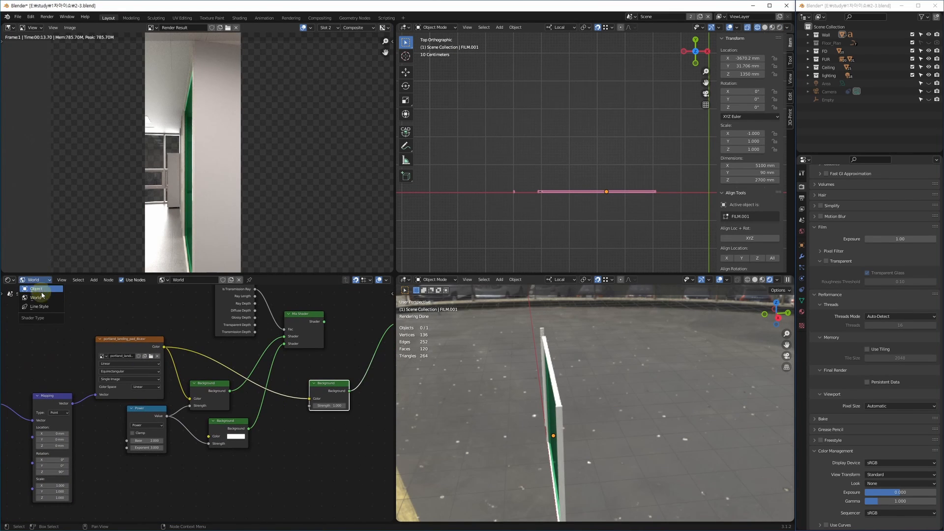
pyautogui.click(37, 290)
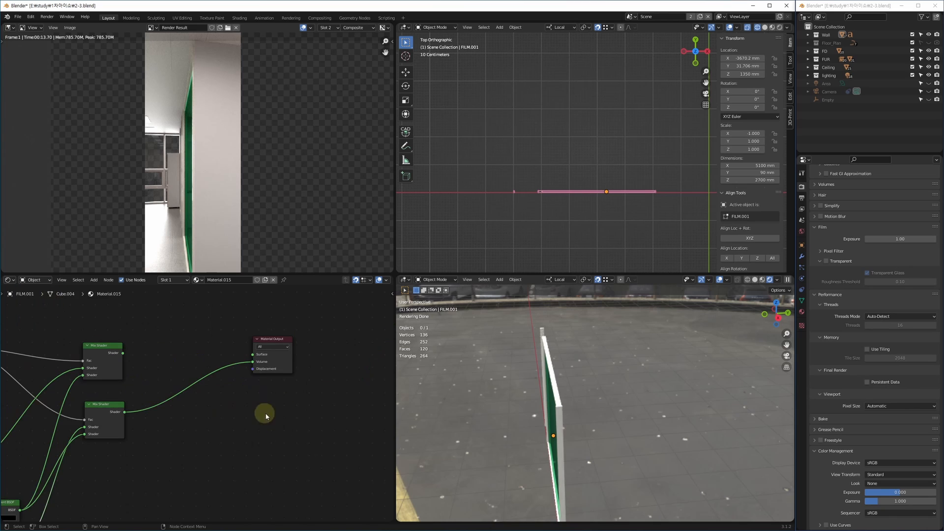
pyautogui.moveTo(264, 412); pyautogui.dragTo(281, 374, button='middle')
pyautogui.scroll(5, 226, 389)
pyautogui.scroll(1, 228, 375)
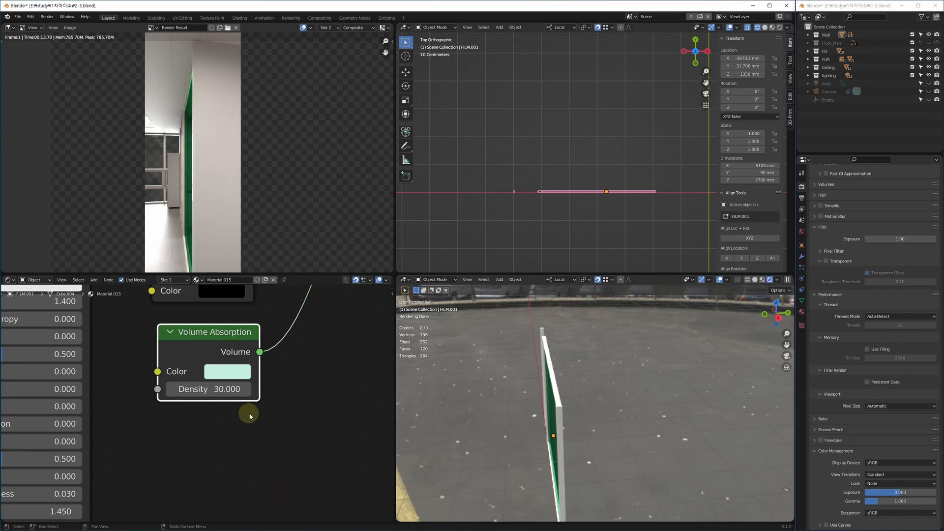
# Step: Draw an annotation arrow pointing toward the glass panel in the top view and enlarge that view
pyautogui.keyDown('shift'); pyautogui.moveTo(551, 210); pyautogui.dragTo(474, 197, button='middle'); pyautogui.keyUp('shift')
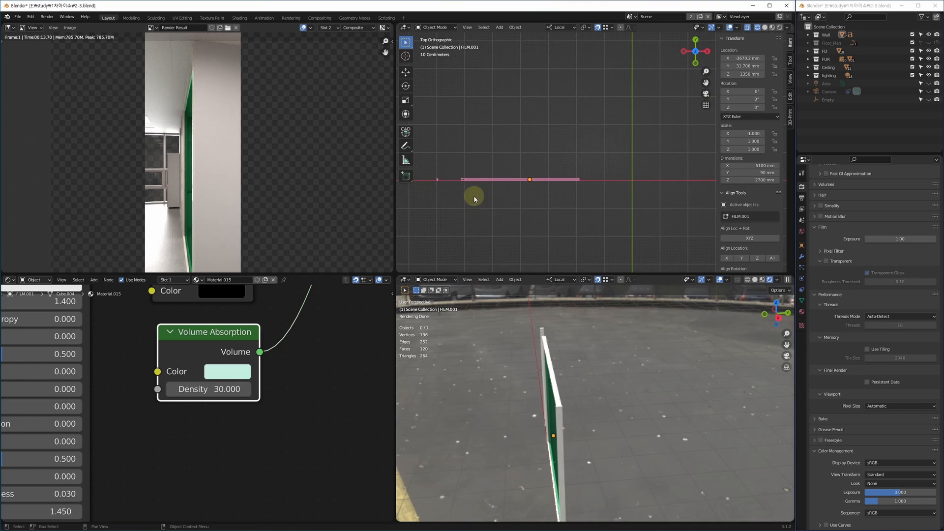
pyautogui.scroll(2, 510, 179)
pyautogui.scroll(4, 570, 164)
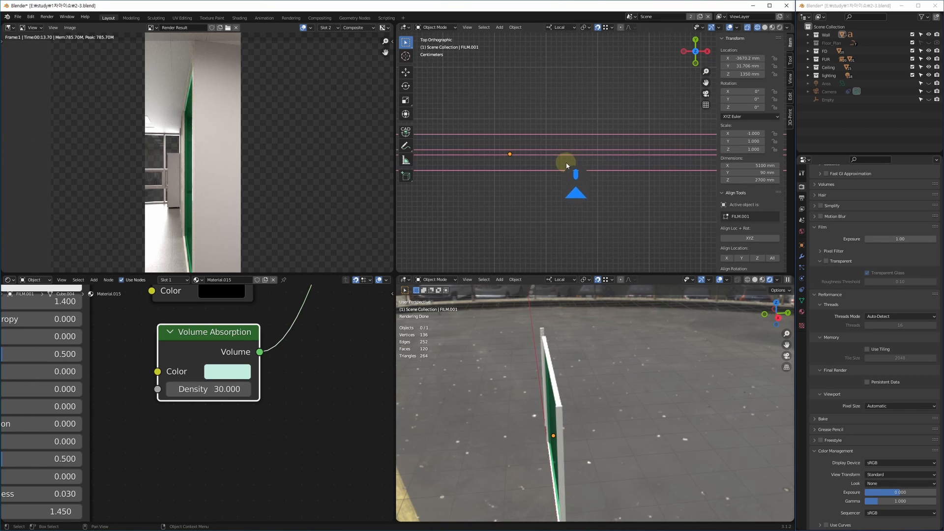
pyautogui.scroll(-5, 563, 148)
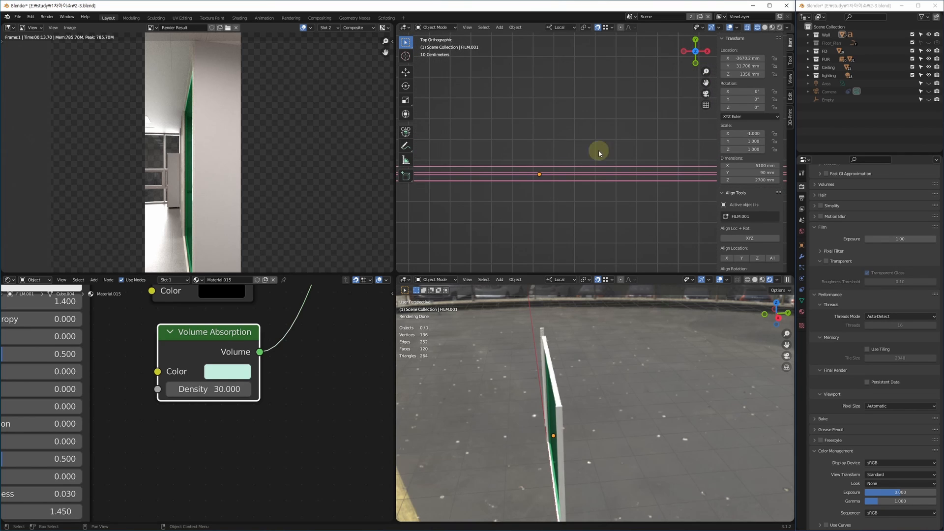
pyautogui.scroll(2, 557, 149)
pyautogui.scroll(-5, 565, 182)
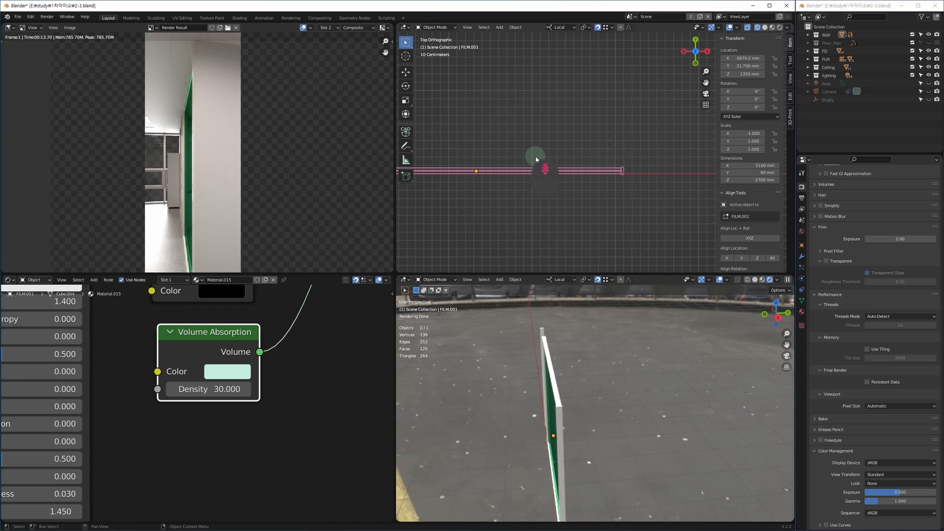
pyautogui.click(406, 147)
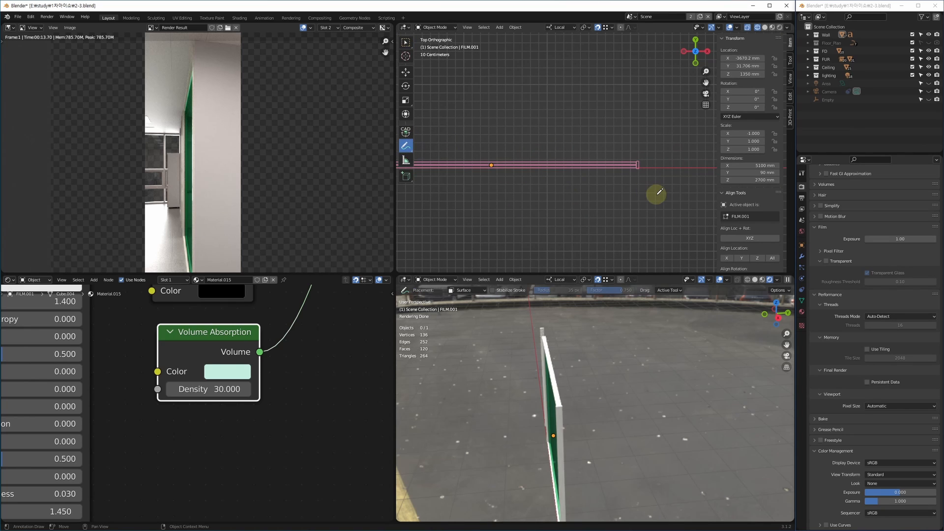
pyautogui.moveTo(657, 193)
pyautogui.mouseDown()
pyautogui.moveTo(571, 182)
pyautogui.moveTo(597, 173)
pyautogui.mouseUp()
pyautogui.moveTo(563, 183); pyautogui.dragTo(579, 185, button='middle')
pyautogui.hotkey('alt', 'w')
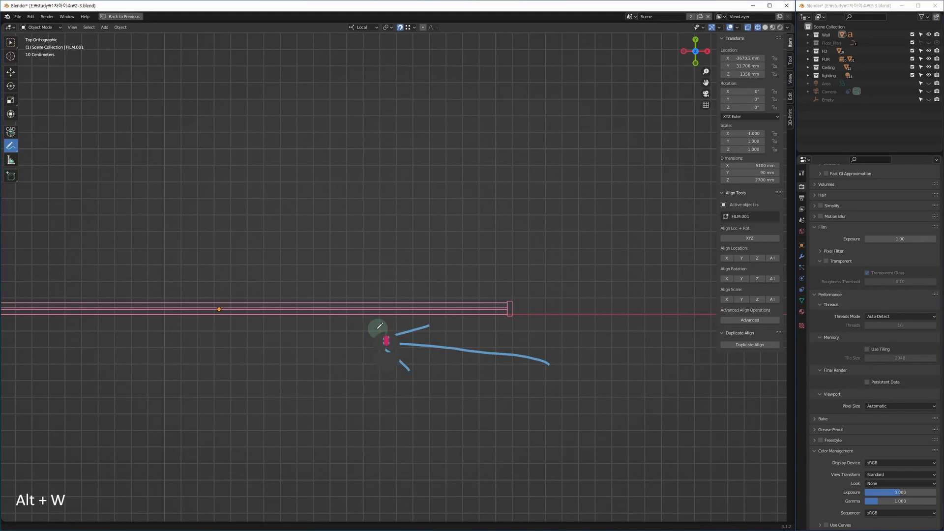
# Step: Draw an annotation line passing lengthwise through the glass panel and out its far side
pyautogui.moveTo(379, 325); pyautogui.dragTo(617, 327, button='middle')
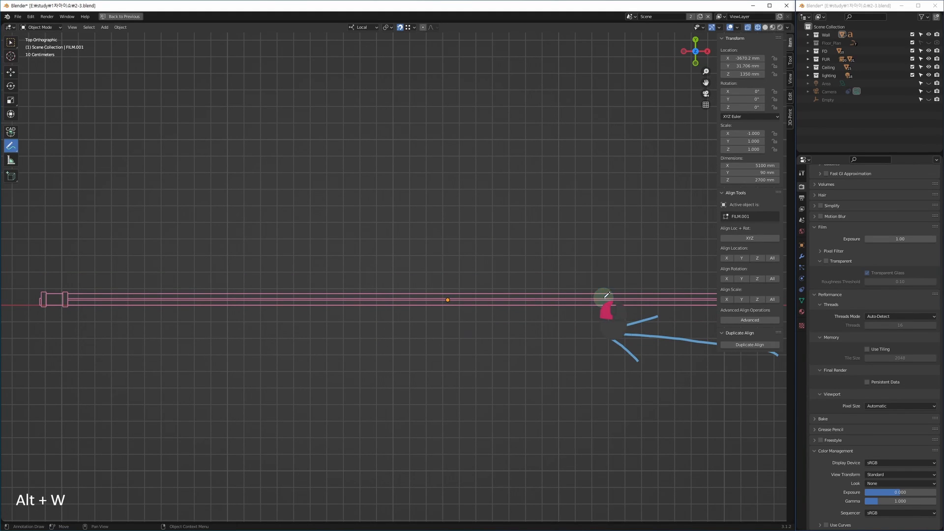
pyautogui.moveTo(606, 297)
pyautogui.mouseDown()
pyautogui.moveTo(401, 289)
pyautogui.moveTo(225, 265)
pyautogui.mouseUp()
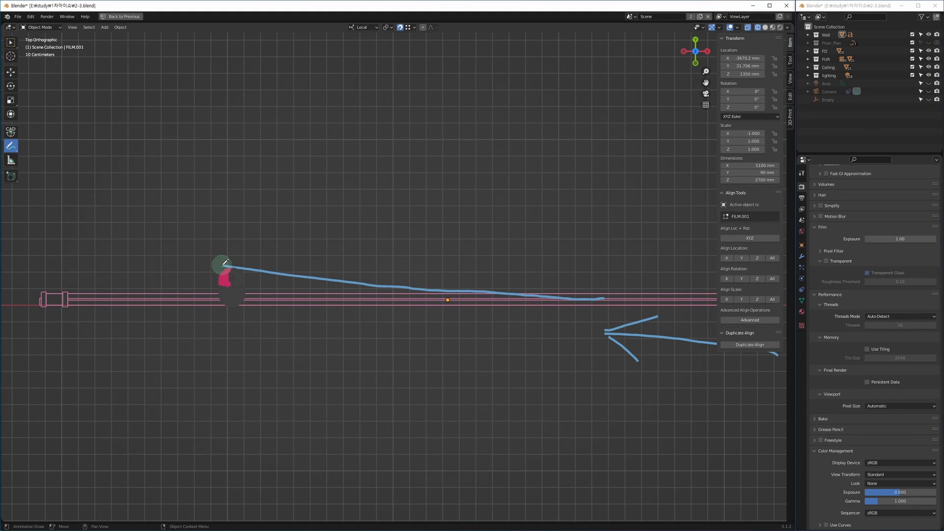
pyautogui.keyDown('ctrl'); pyautogui.scroll(-4, 507, 333); pyautogui.keyUp('ctrl')
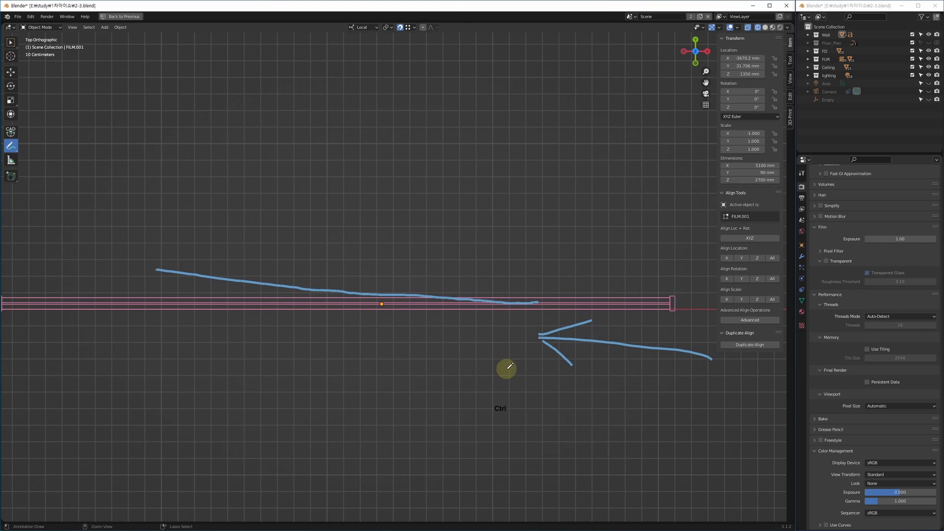
# Step: Undo the annotation strokes, restore the multi-view layout and go back to the selection tool
pyautogui.hotkey('ctrl', 'z')
pyautogui.hotkey('ctrl', 'z')
pyautogui.hotkey('ctrl', 'z')
pyautogui.hotkey('ctrl', 'z')
pyautogui.hotkey('ctrl', 'z')
pyautogui.keyDown('shift'); pyautogui.moveTo(515, 363); pyautogui.dragTo(503, 352, button='middle'); pyautogui.keyUp('shift')
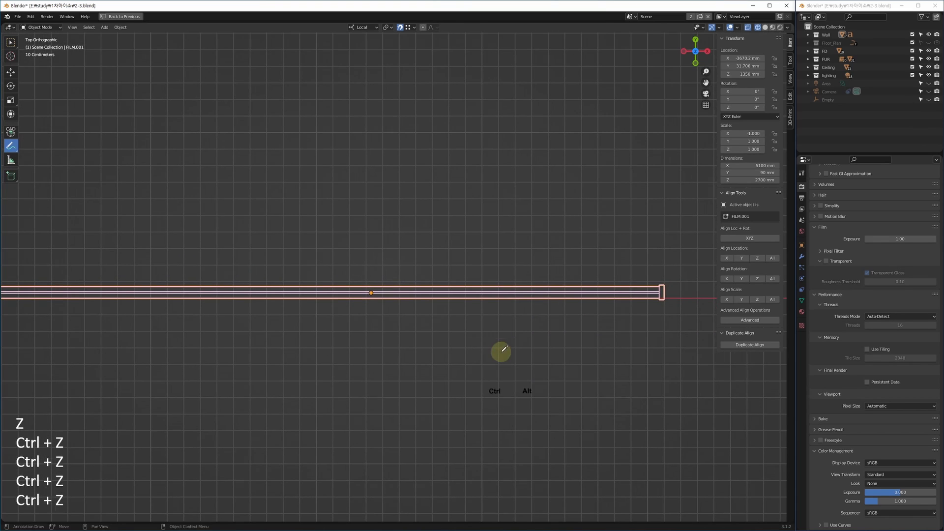
pyautogui.hotkey('alt', 'w')
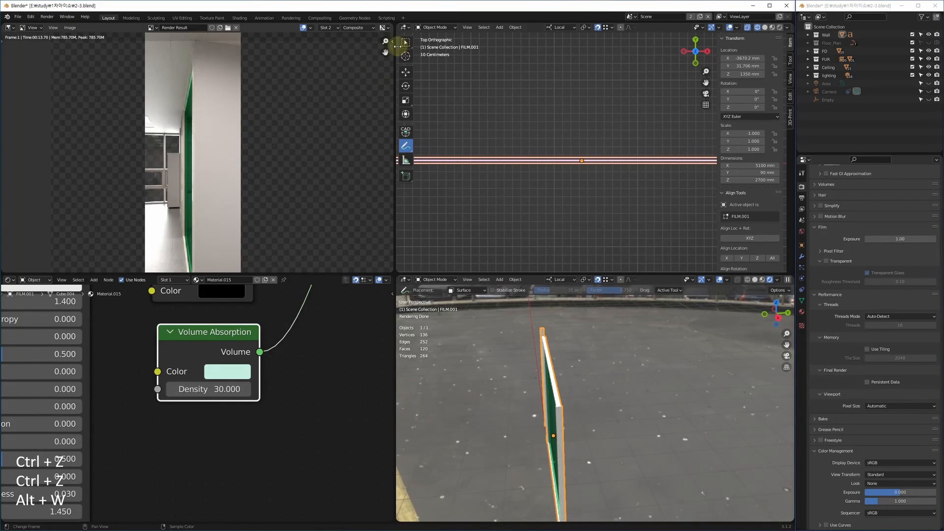
pyautogui.click(406, 42)
# Step: Compare the glass tint edge-on, face-on and from below against the buildings and sky, with the panel deselected
pyautogui.moveTo(579, 424); pyautogui.dragTo(555, 422, button='middle')
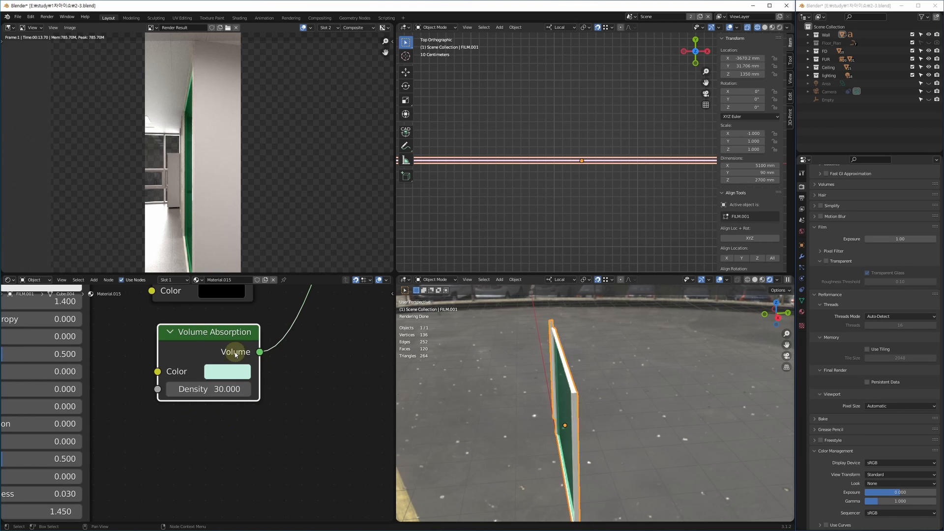
pyautogui.moveTo(573, 416)
pyautogui.keyDown('alt'); pyautogui.mouseDown(button='middle')
pyautogui.moveTo(557, 416)
pyautogui.moveTo(608, 419)
pyautogui.moveTo(568, 422)
pyautogui.mouseUp(button='middle'); pyautogui.keyUp('alt')
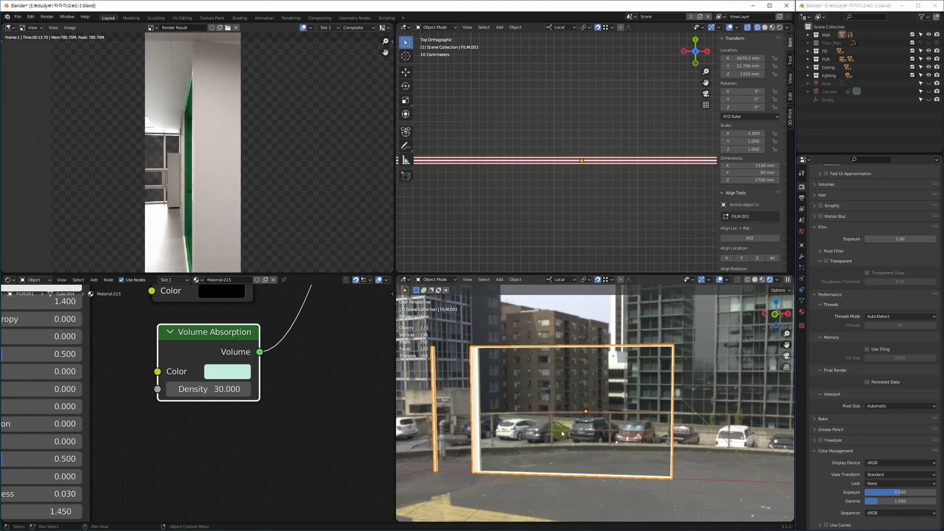
pyautogui.keyDown('alt'); pyautogui.moveTo(568, 449); pyautogui.dragTo(590, 323, button='middle'); pyautogui.keyUp('alt')
pyautogui.click(601, 369)
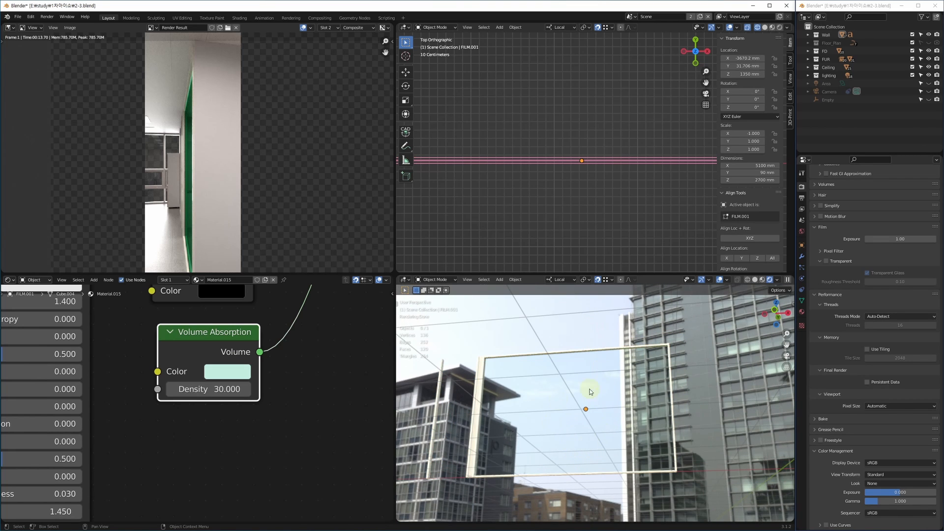
pyautogui.keyDown('alt'); pyautogui.moveTo(586, 447); pyautogui.dragTo(573, 441, button='middle'); pyautogui.keyUp('alt')
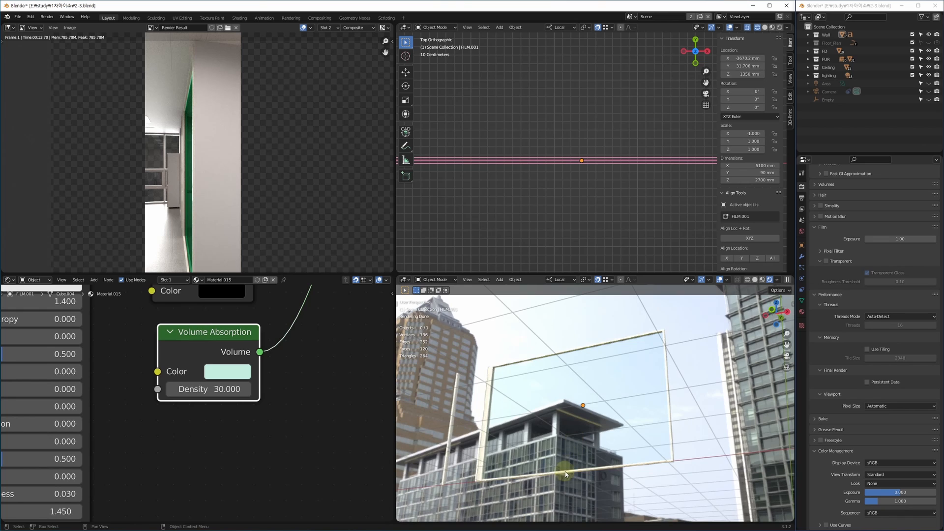
# Step: Enlarge the film material's node editor and preview the Principled BSDF node through the Material Output
pyautogui.moveTo(260, 388); pyautogui.dragTo(267, 425, button='middle')
pyautogui.hotkey('alt', 'w')
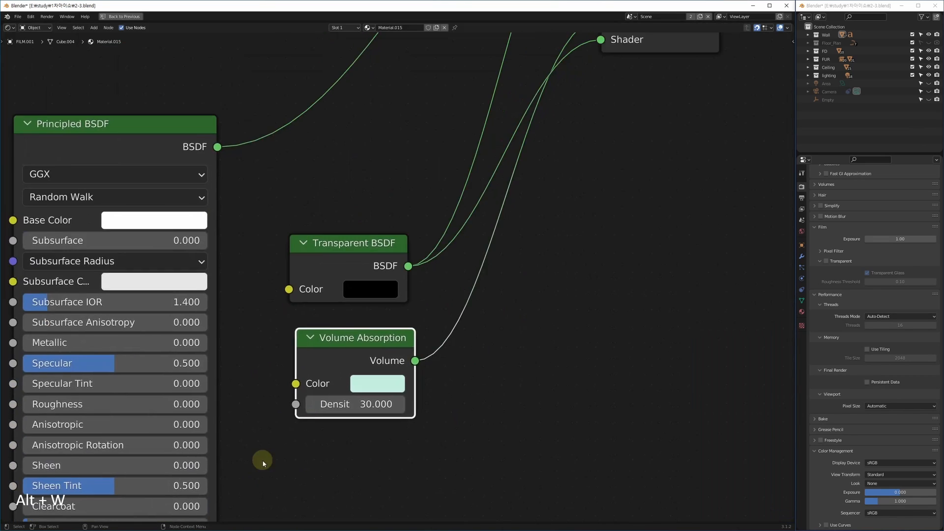
pyautogui.scroll(-5, 419, 338)
pyautogui.keyDown('ctrl'); pyautogui.keyDown('shift'); pyautogui.click(165, 338); pyautogui.keyUp('shift'); pyautogui.keyUp('ctrl')
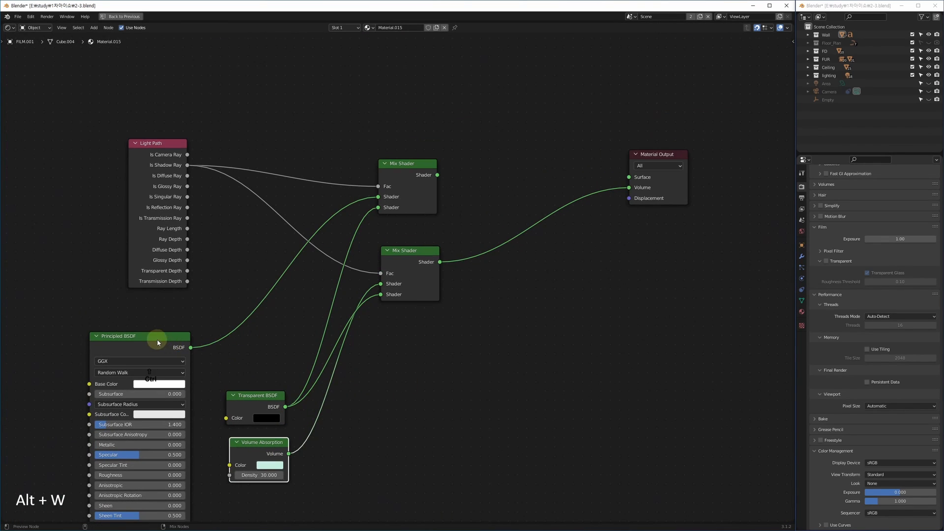
# Step: Disconnect the lower Mix Shader from the Volume input, move that node further down and restore the multi-view layout
pyautogui.moveTo(629, 188); pyautogui.dragTo(576, 270)
pyautogui.moveTo(268, 407); pyautogui.dragTo(349, 355, button='middle')
pyautogui.moveTo(480, 207); pyautogui.dragTo(478, 278)
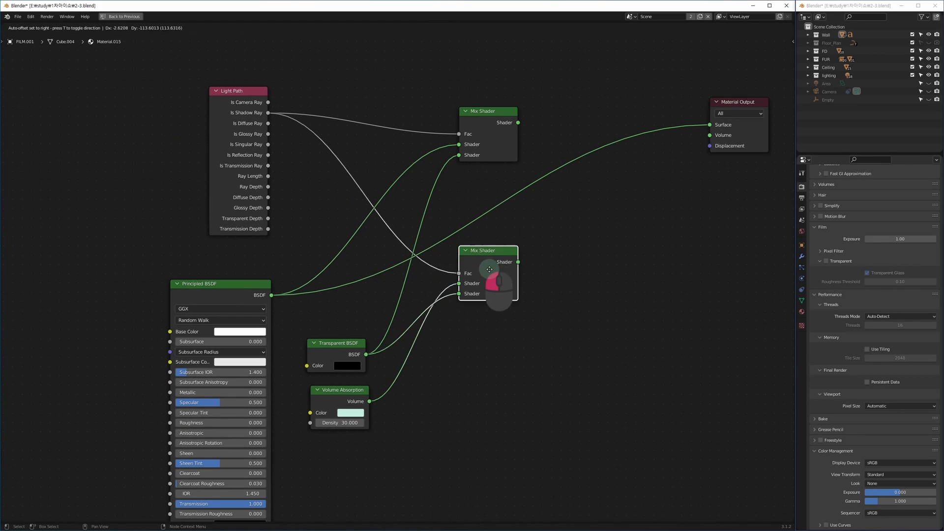
pyautogui.moveTo(395, 359); pyautogui.dragTo(365, 352, button='middle')
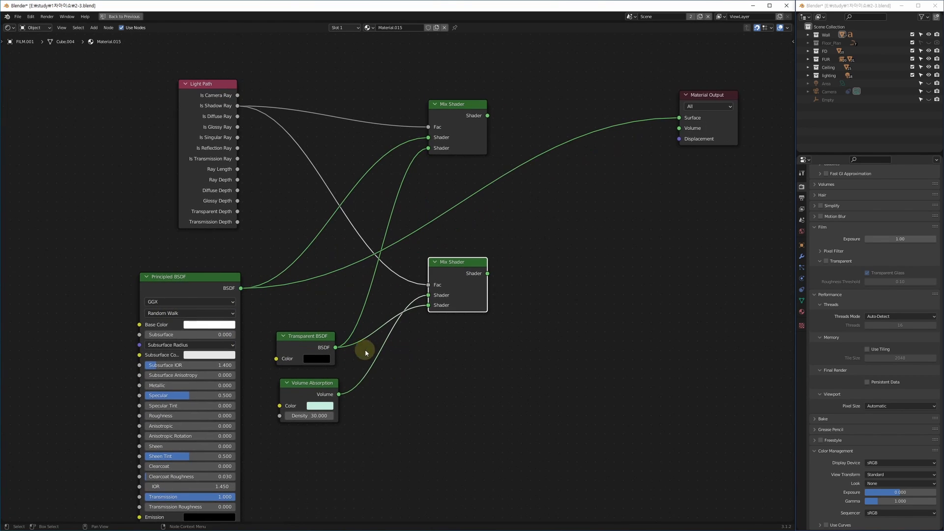
pyautogui.hotkey('ctrl', 'space')
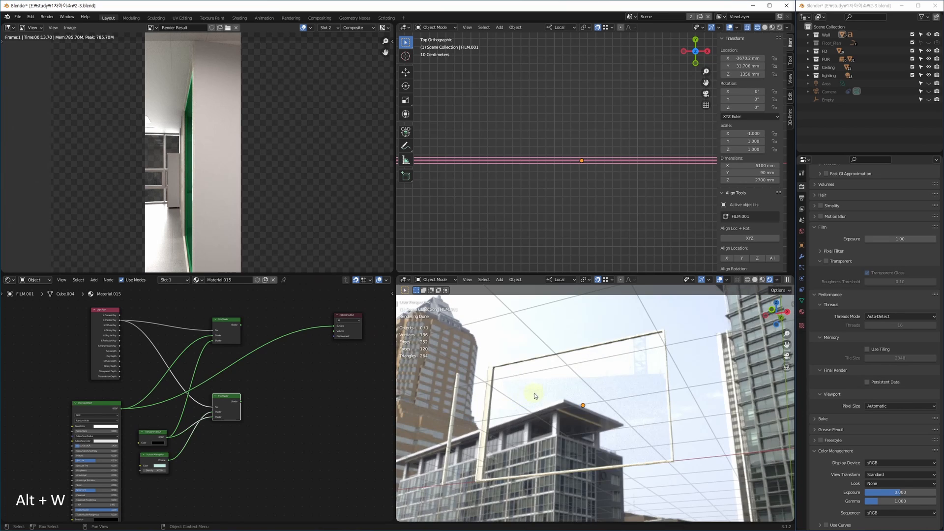
pyautogui.moveTo(557, 395)
pyautogui.mouseDown(button='middle')
pyautogui.moveTo(560, 407)
pyautogui.moveTo(547, 395)
pyautogui.mouseUp(button='middle')
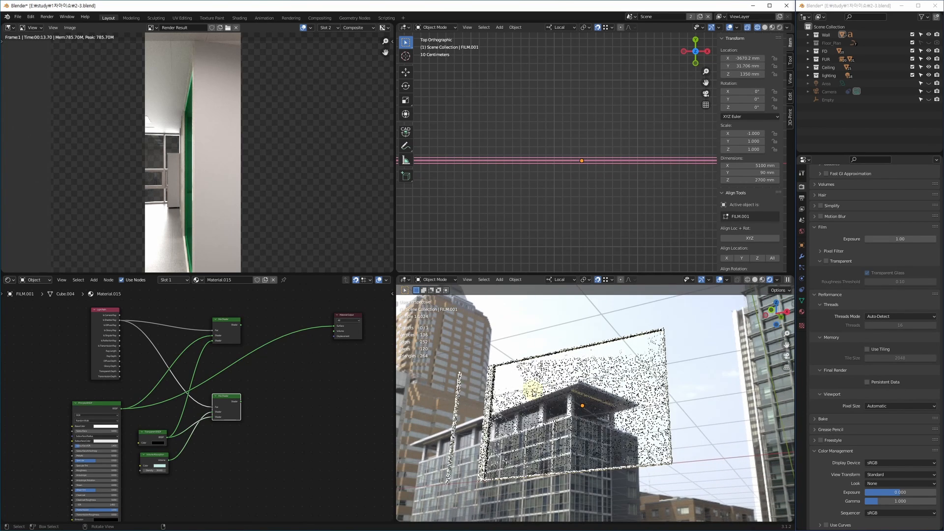
# Step: Set the Principled BSDF base color to a saturated blue and check the tint on the glass panel
pyautogui.click(110, 426)
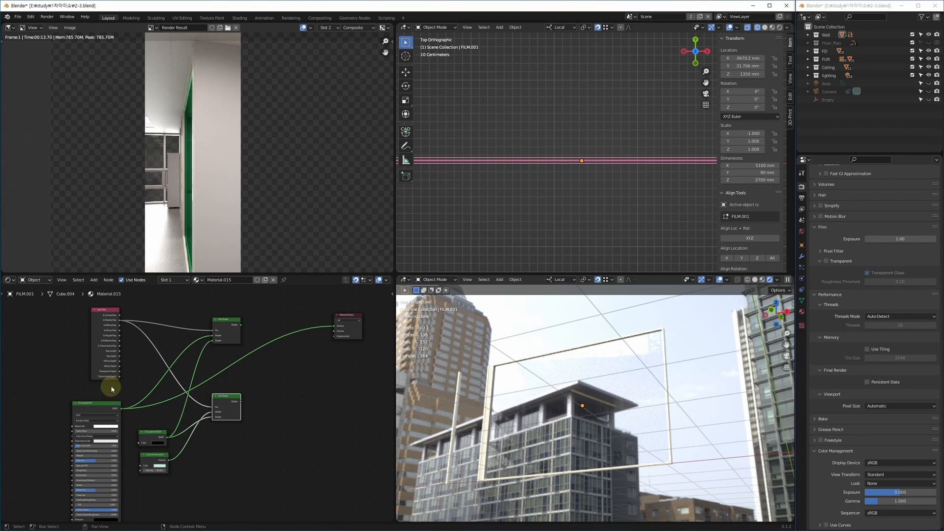
pyautogui.click(111, 428)
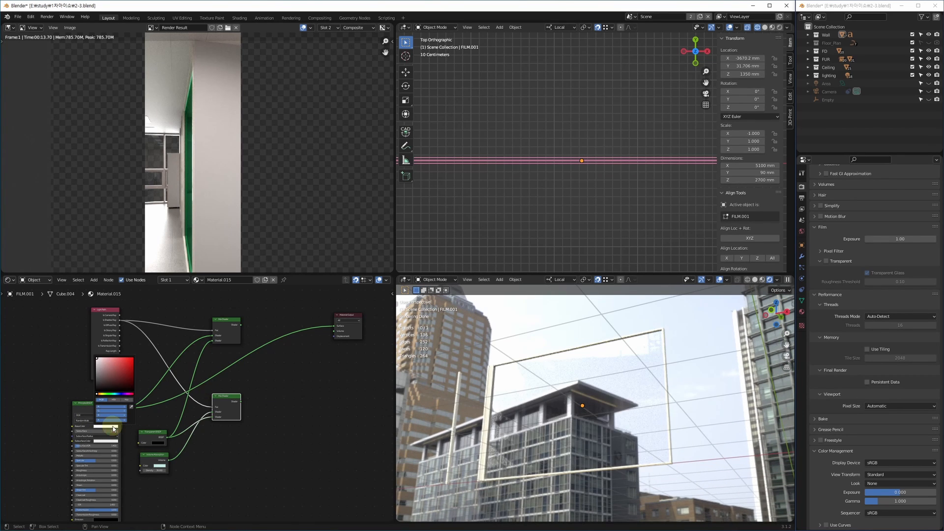
pyautogui.click(114, 394)
pyautogui.click(129, 372)
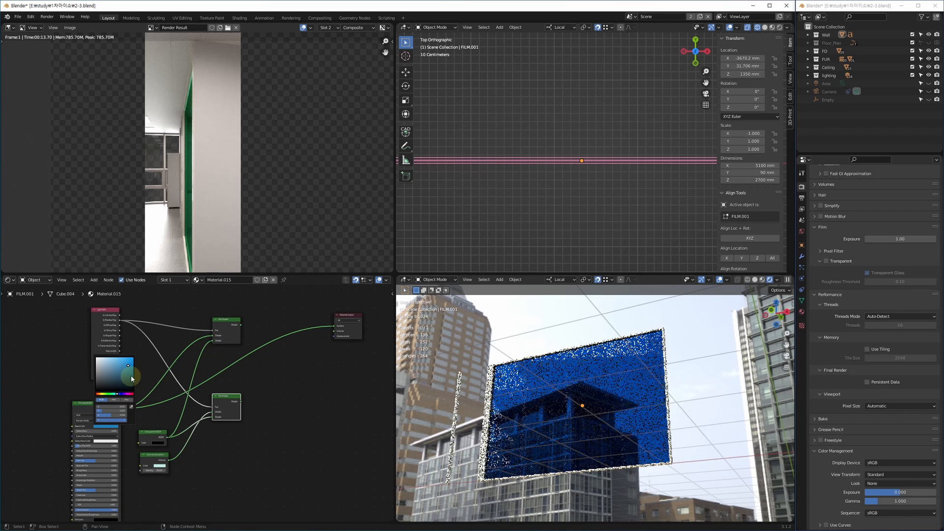
pyautogui.moveTo(595, 367); pyautogui.dragTo(594, 369, button='middle')
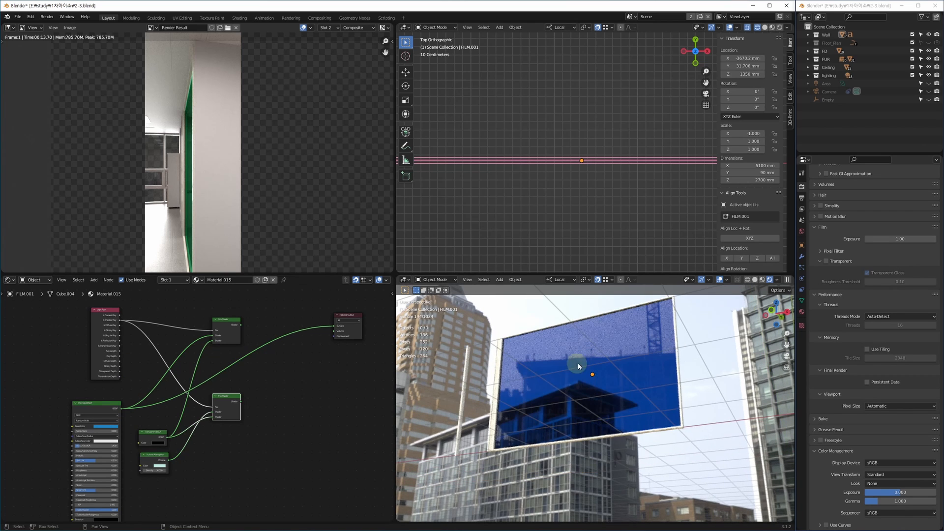
# Step: Route the lower Mix Shader to the Material Output's Volume input and the upper Mix Shader to its Surface input
pyautogui.moveTo(155, 442); pyautogui.dragTo(247, 415, button='middle')
pyautogui.scroll(2, 174, 421)
pyautogui.scroll(6, 176, 423)
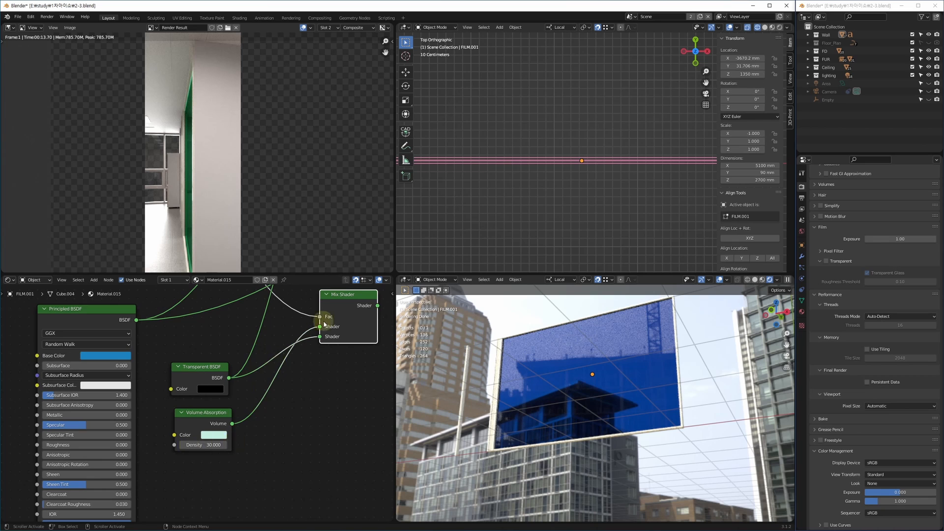
pyautogui.moveTo(324, 320); pyautogui.dragTo(159, 483, button='middle')
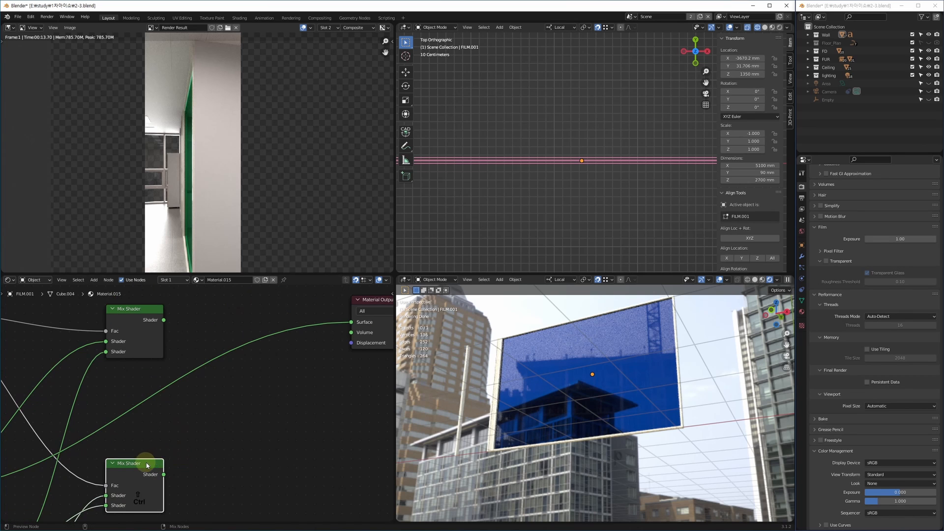
pyautogui.keyDown('ctrl'); pyautogui.keyDown('shift'); pyautogui.click(151, 494); pyautogui.keyUp('shift'); pyautogui.keyUp('ctrl')
pyautogui.moveTo(217, 447); pyautogui.dragTo(217, 417, button='middle')
pyautogui.moveTo(164, 444); pyautogui.dragTo(350, 327)
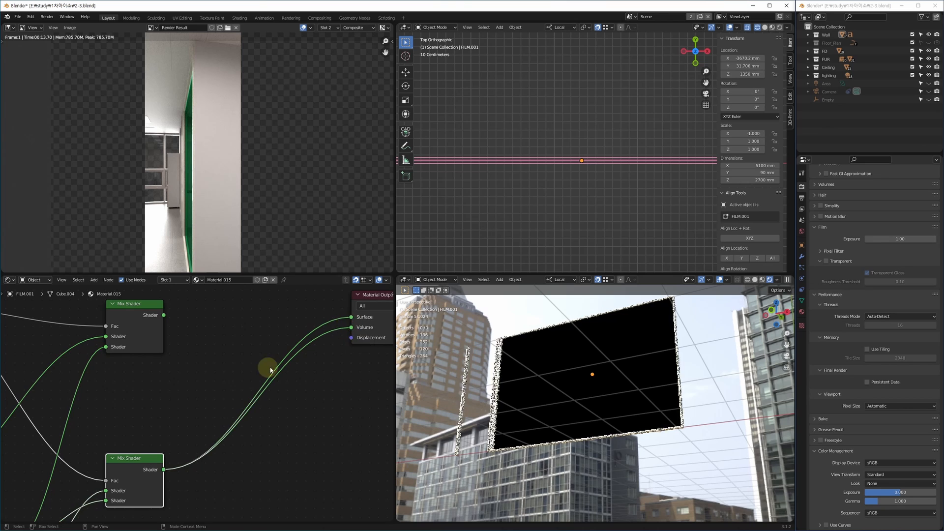
pyautogui.moveTo(145, 364); pyautogui.dragTo(182, 396, button='middle')
pyautogui.keyDown('ctrl'); pyautogui.keyDown('shift'); pyautogui.click(185, 344); pyautogui.keyUp('shift'); pyautogui.keyUp('ctrl')
pyautogui.moveTo(269, 356); pyautogui.dragTo(161, 358, button='middle')
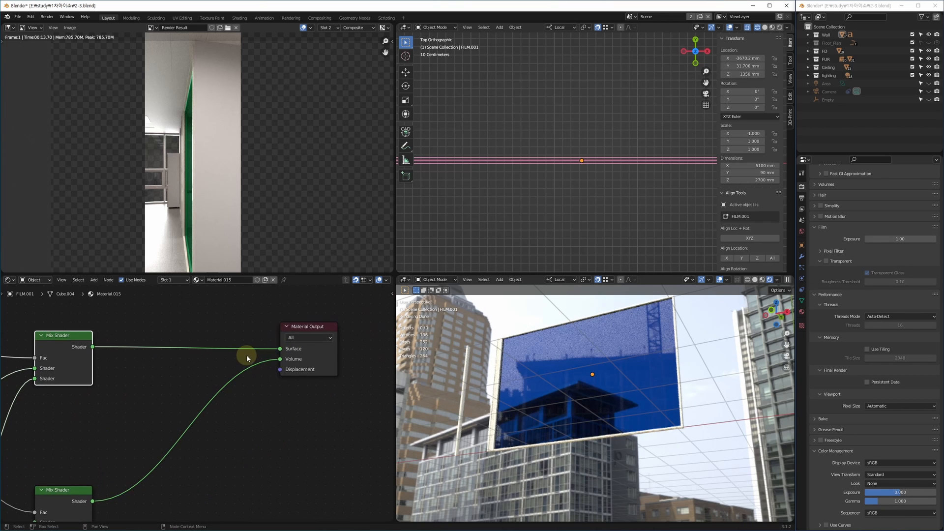
pyautogui.moveTo(272, 373); pyautogui.dragTo(258, 374, button='middle')
# Step: Enlarge the node editor around the Principled BSDF node and start a search for a node to add
pyautogui.moveTo(177, 453); pyautogui.dragTo(329, 315, button='middle')
pyautogui.scroll(-3, 183, 438)
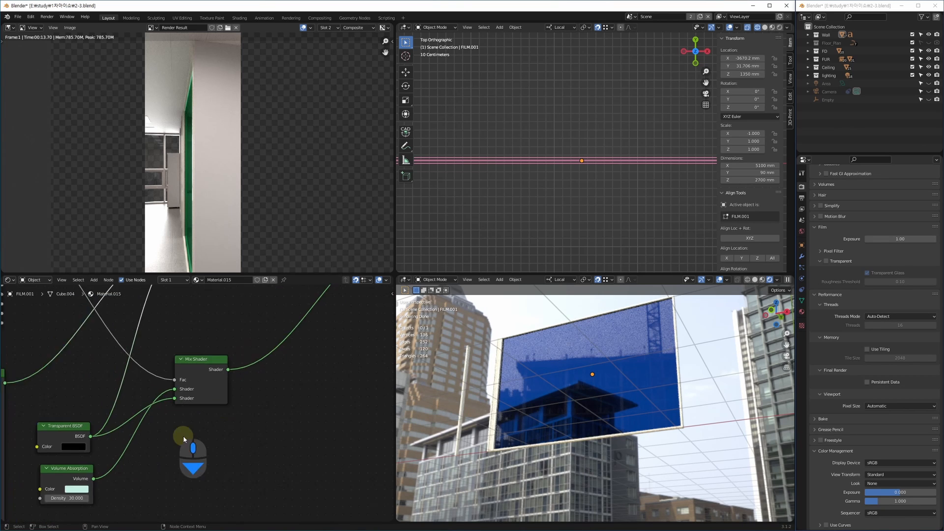
pyautogui.moveTo(203, 379); pyautogui.dragTo(254, 349, button='middle')
pyautogui.scroll(-4, 254, 350)
pyautogui.moveTo(173, 427); pyautogui.dragTo(219, 437, button='middle')
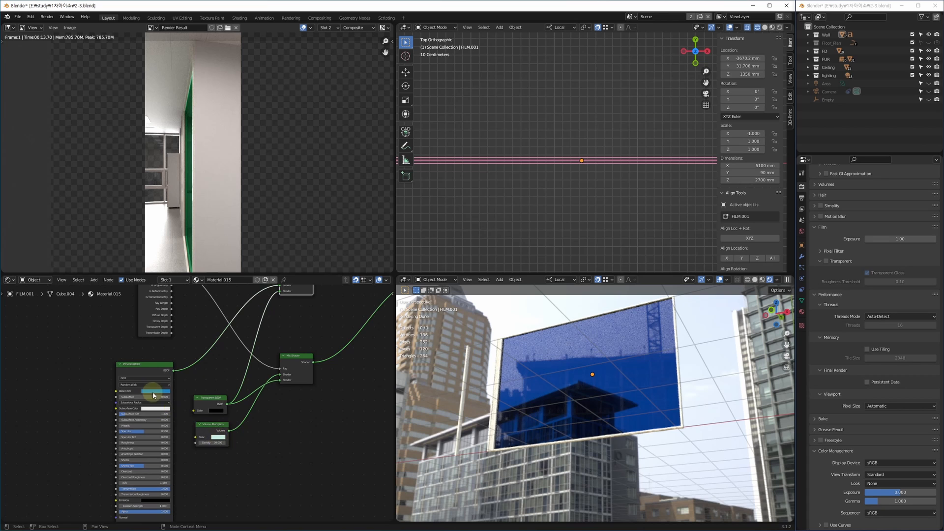
pyautogui.moveTo(152, 443); pyautogui.dragTo(192, 440, button='middle')
pyautogui.hotkey('alt', 'w')
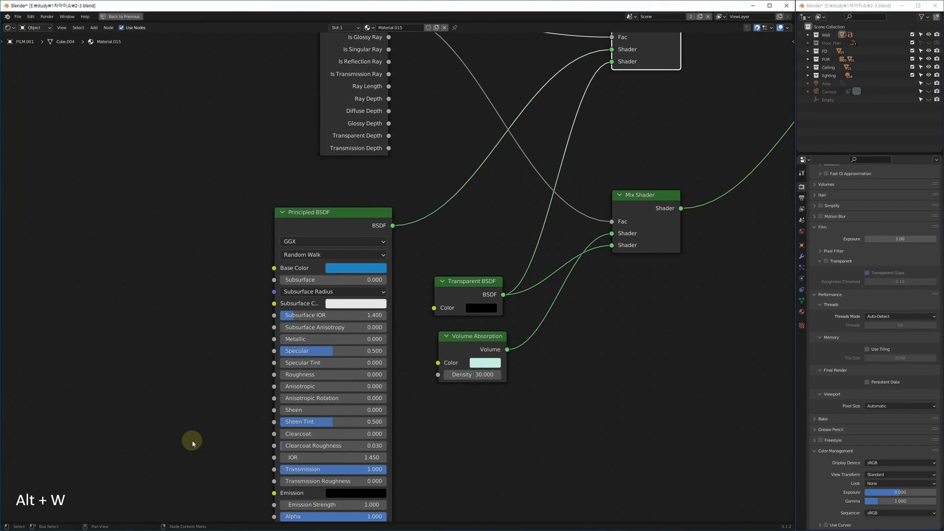
pyautogui.scroll(1, 172, 373)
pyautogui.hotkey('shift', 'a')
pyautogui.click(137, 325)
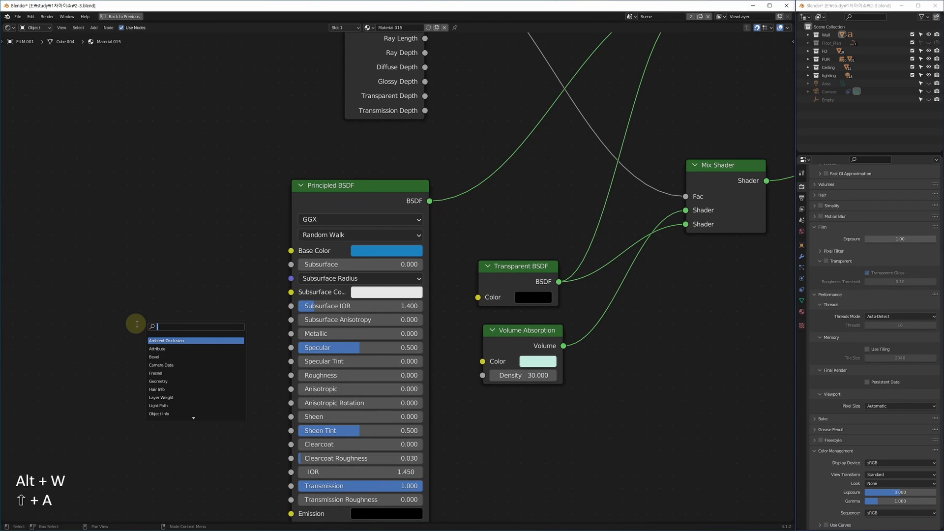
pyautogui.write('color')
pyautogui.press('BackSpace')
pyautogui.press('BackSpace')
pyautogui.press('BackSpace')
pyautogui.press('BackSpace')
pyautogui.press('BackSpace')
pyautogui.press('BackSpace')
pyautogui.press('BackSpace')
pyautogui.press('BackSpace')
pyautogui.press('BackSpace')
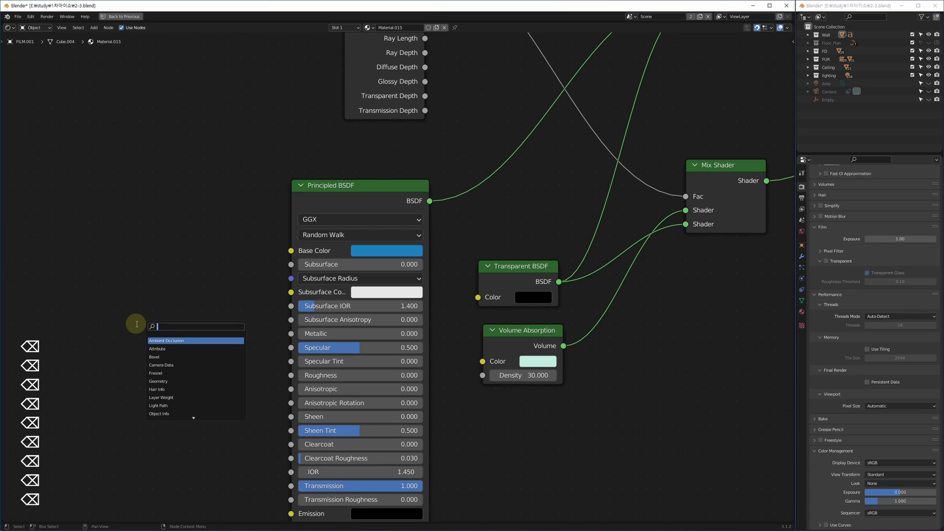
# Step: Add an RGB node and place it beside the Principled BSDF node's inputs
pyautogui.write('rgb')
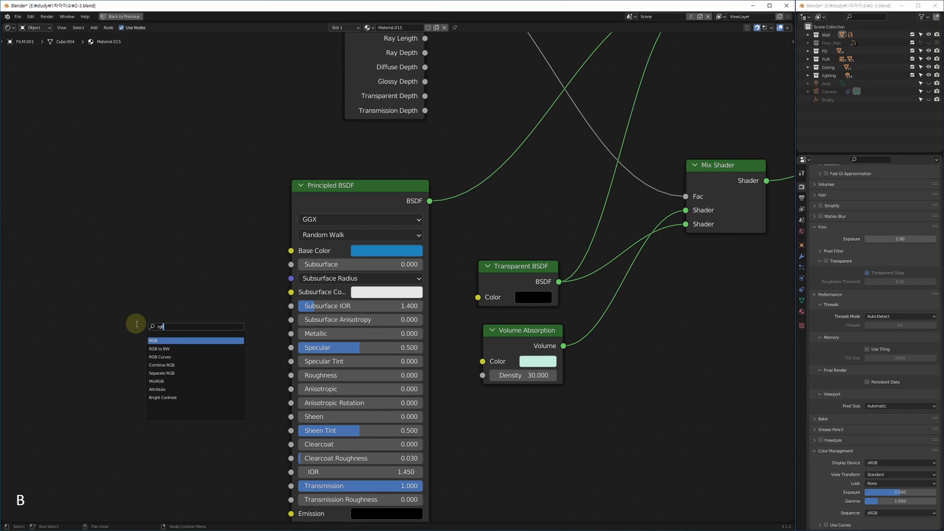
pyautogui.press('Return')
pyautogui.press('Return')
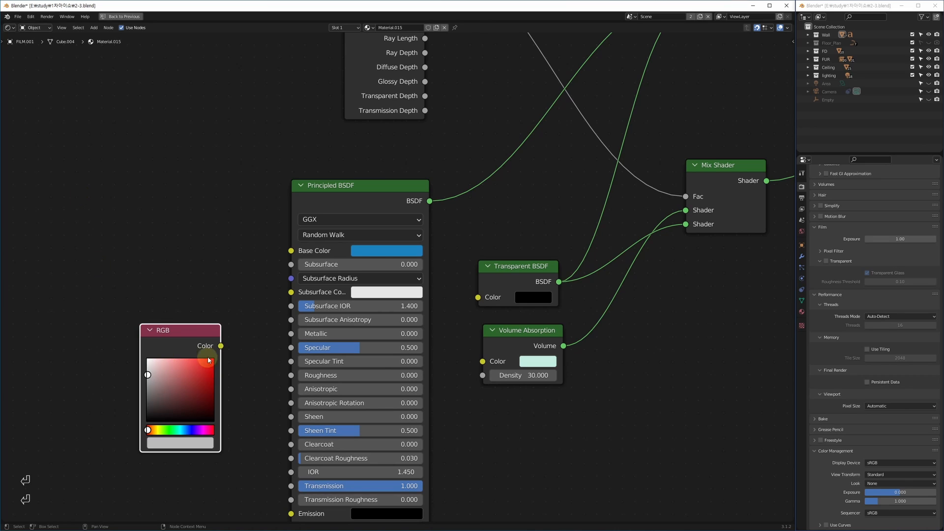
pyautogui.moveTo(183, 334); pyautogui.dragTo(132, 270)
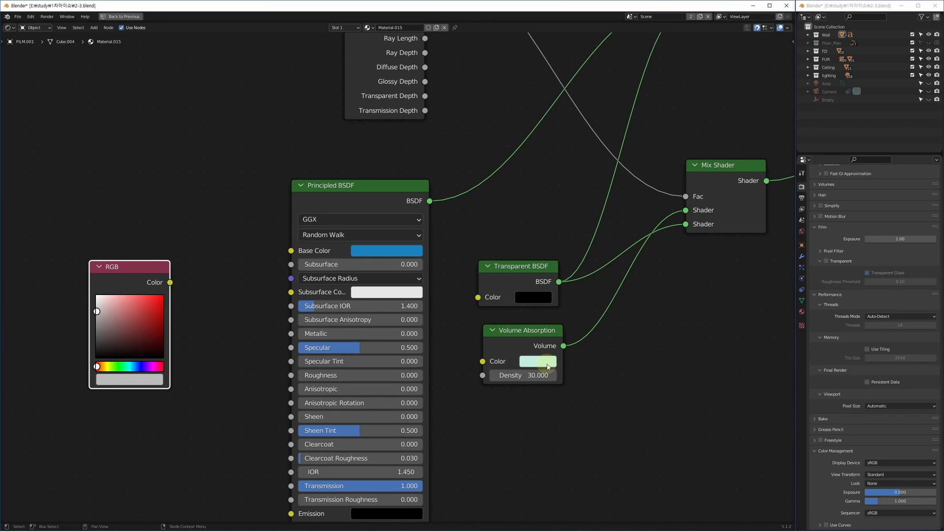
# Step: Copy the Volume Absorption color to the RGB node and link it to the Volume Absorption Color and Principled Base Color inputs
pyautogui.moveTo(548, 367); pyautogui.dragTo(136, 380)
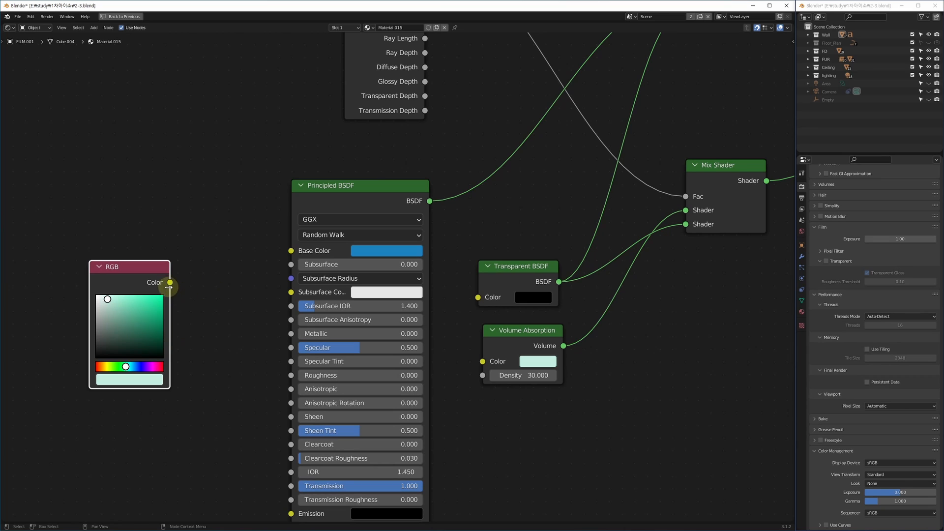
pyautogui.moveTo(169, 283); pyautogui.dragTo(485, 364)
pyautogui.moveTo(461, 340); pyautogui.dragTo(364, 360, button='middle')
pyautogui.hotkey('alt', 'w')
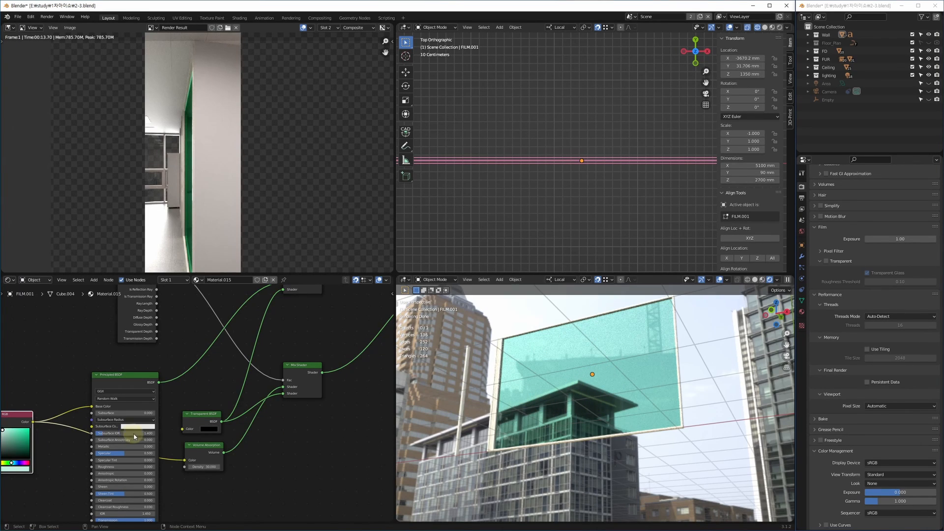
# Step: Set the Volume Absorption density to 10
pyautogui.moveTo(122, 440); pyautogui.dragTo(231, 394, button='middle')
pyautogui.scroll(13, 279, 406)
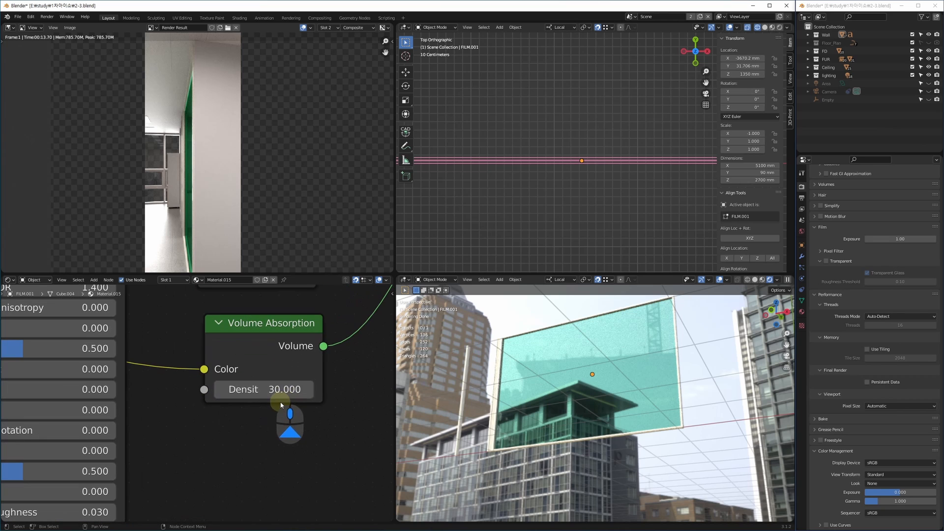
pyautogui.click(278, 391)
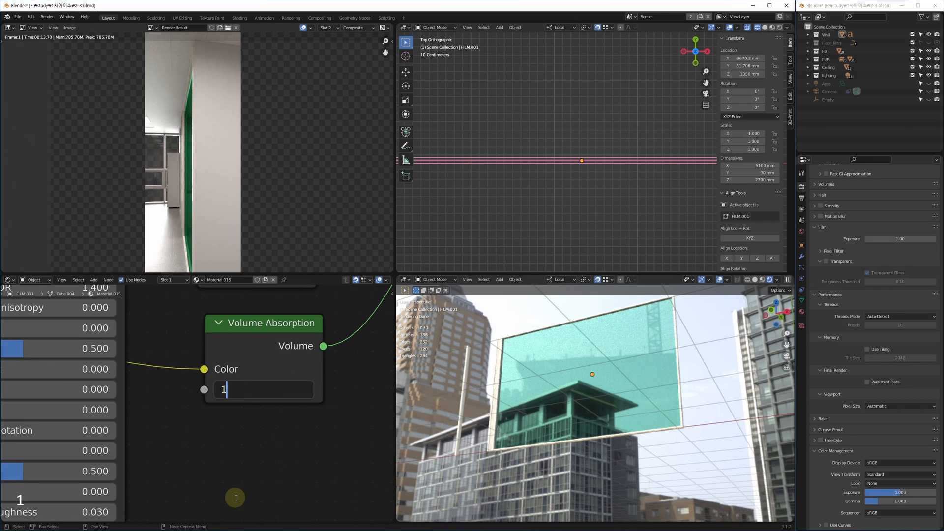
pyautogui.write('10')
pyautogui.press('Return')
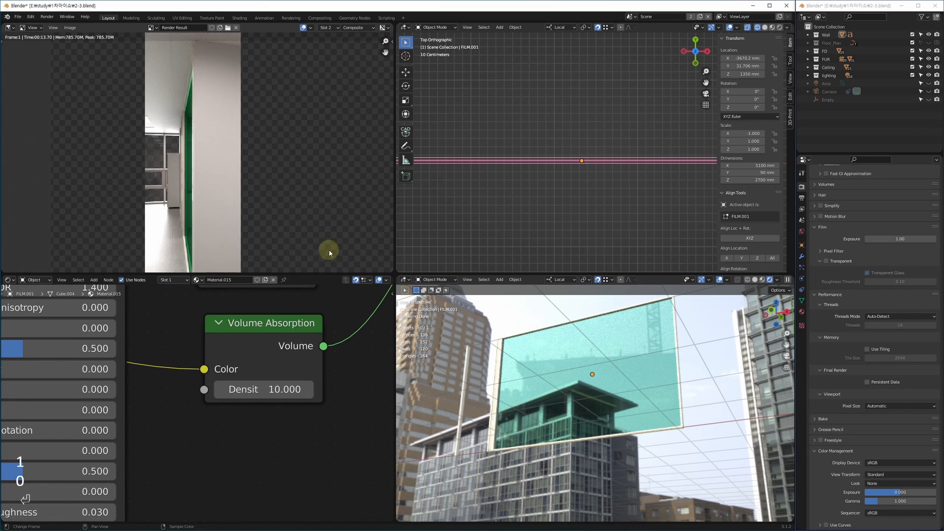
# Step: Set the Volume Absorption density to 5
pyautogui.click(277, 392)
pyautogui.write('5')
pyautogui.press('Return')
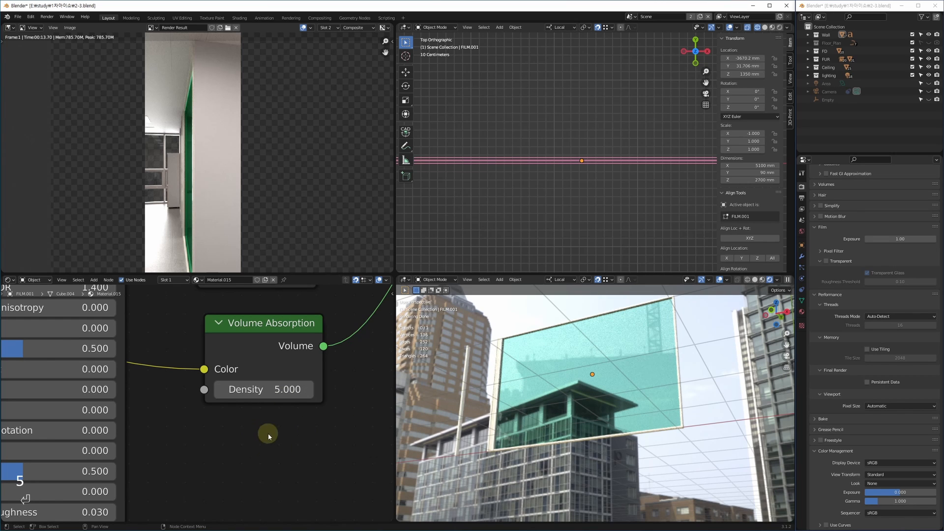
# Step: Open the choice of mesh primitives for a new object in the top view
pyautogui.scroll(-5, 576, 182)
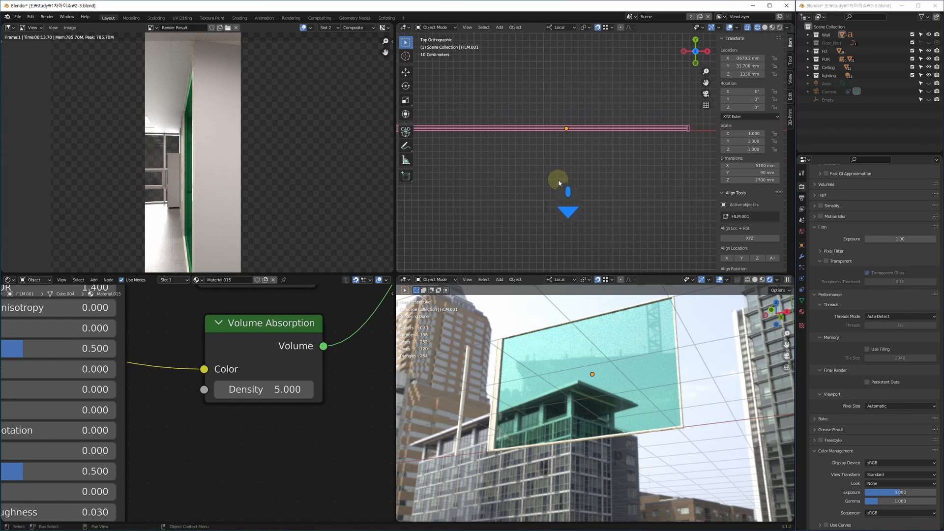
pyautogui.hotkey('shift', 'a')
pyautogui.moveTo(515, 202)
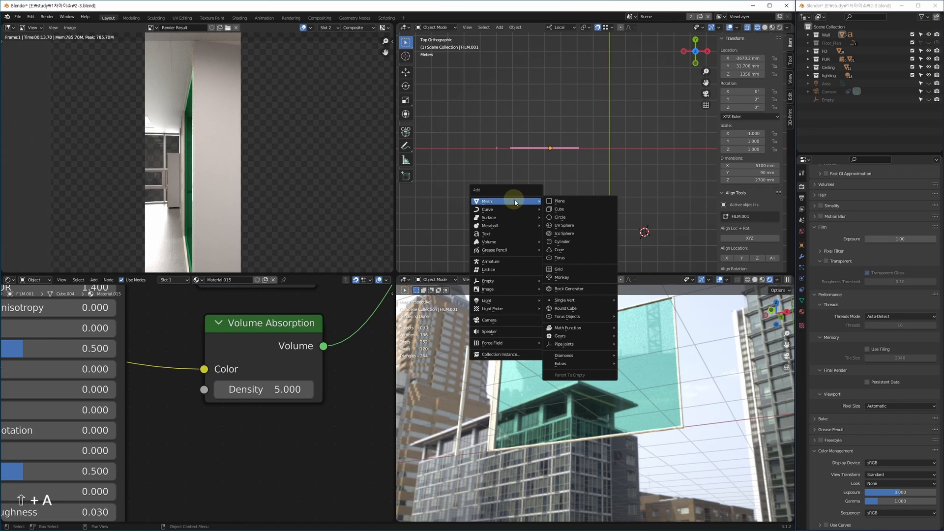
# Step: Add a 2000 mm mesh cube and move it beside the framed glass panel, to about X -4326, Y -1792 mm
pyautogui.click(572, 209)
pyautogui.keyDown('shift'); pyautogui.moveTo(564, 204); pyautogui.dragTo(520, 178, button='middle'); pyautogui.keyUp('shift')
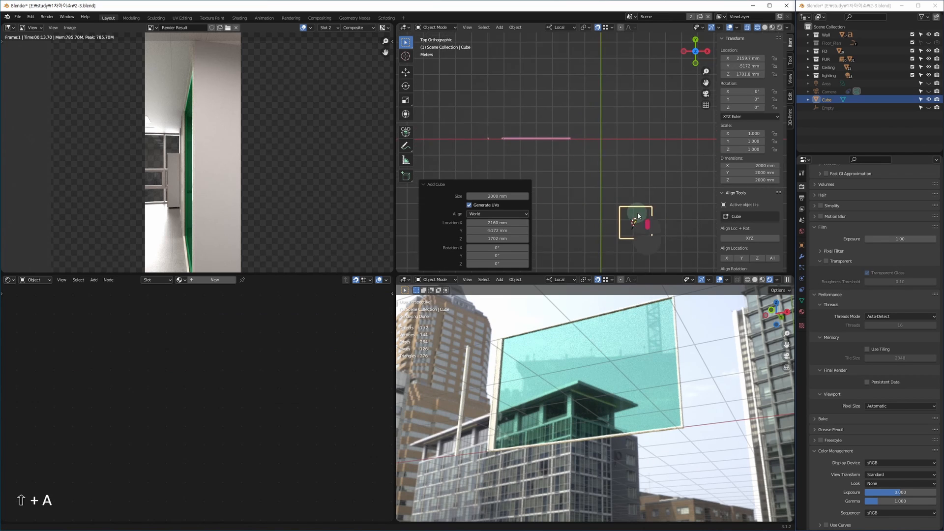
pyautogui.press('g')
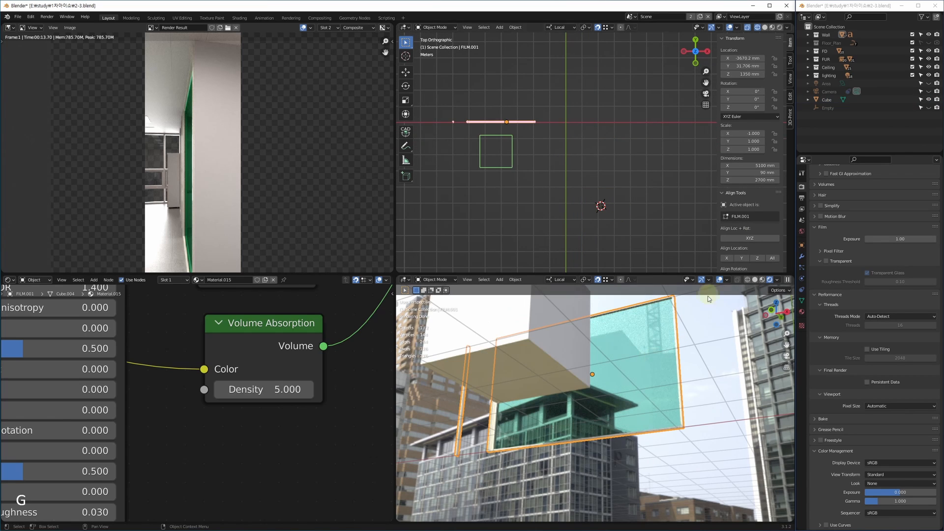
# Step: Assign the glass panel's Material.015 to the new cube
pyautogui.click(802, 312)
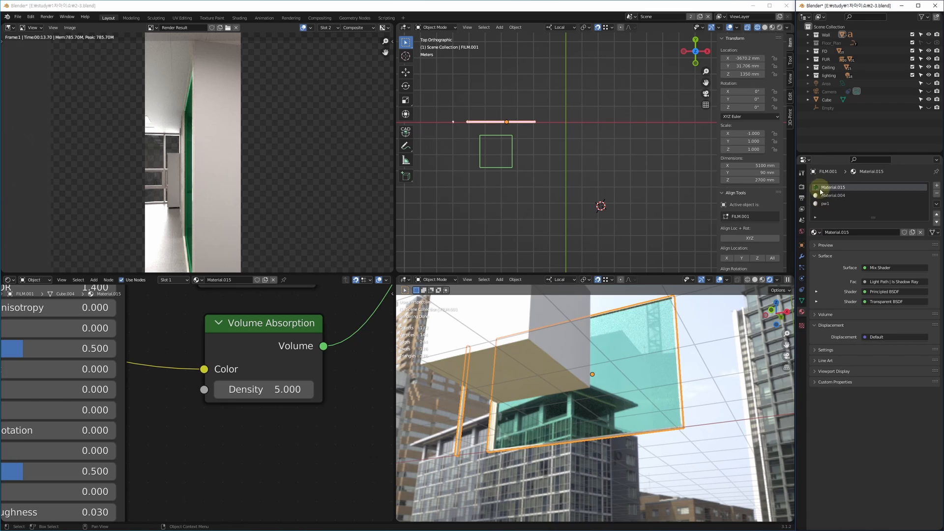
pyautogui.moveTo(815, 233); pyautogui.dragTo(521, 328)
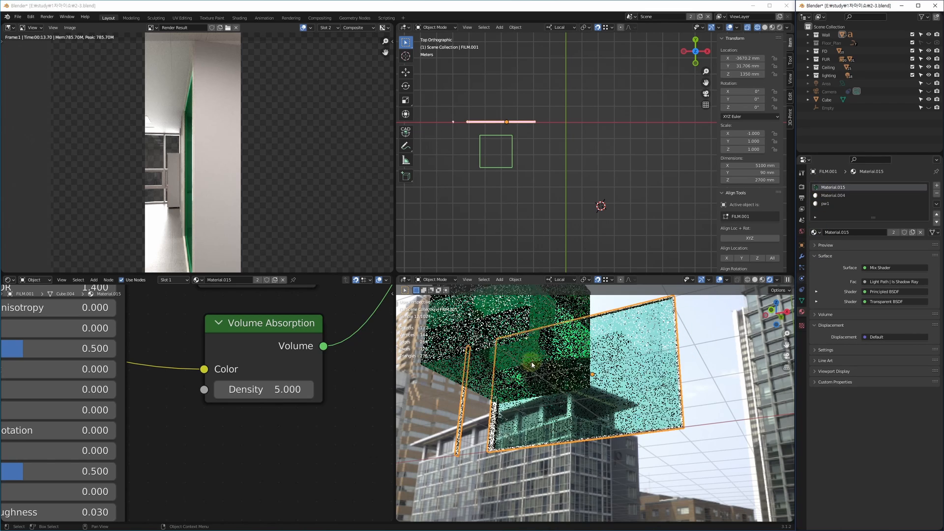
pyautogui.moveTo(557, 347); pyautogui.dragTo(573, 373, button='middle')
# Step: Duplicate the green glass cube and place the copy about 3365 mm away in the negative Y direction
pyautogui.click(572, 372)
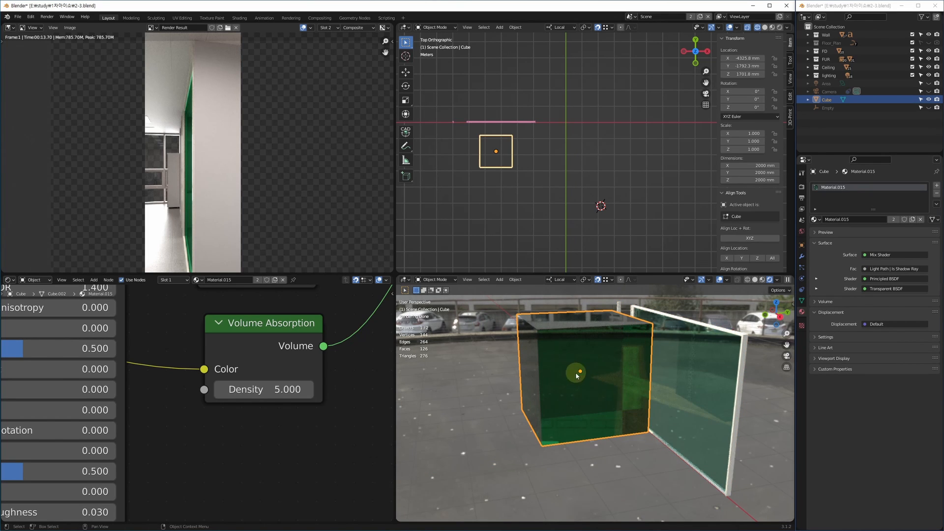
pyautogui.hotkey('shift', 'd')
pyautogui.press('y')
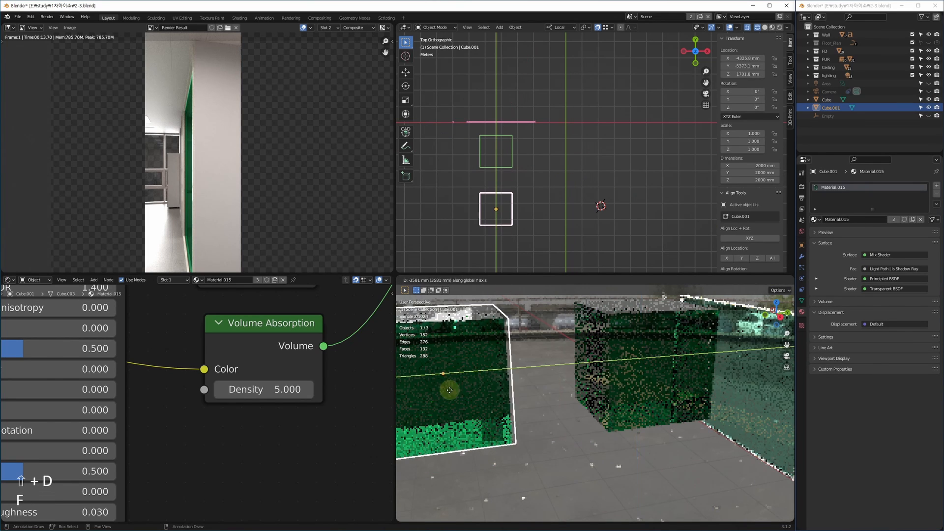
pyautogui.click(464, 378)
# Step: In Edit Mode, select the duplicate cube's four positive-X side vertices and move them -2000 mm along X
pyautogui.keyDown('shift'); pyautogui.moveTo(540, 194); pyautogui.dragTo(558, 188, button='middle'); pyautogui.keyUp('shift')
pyautogui.click(532, 204)
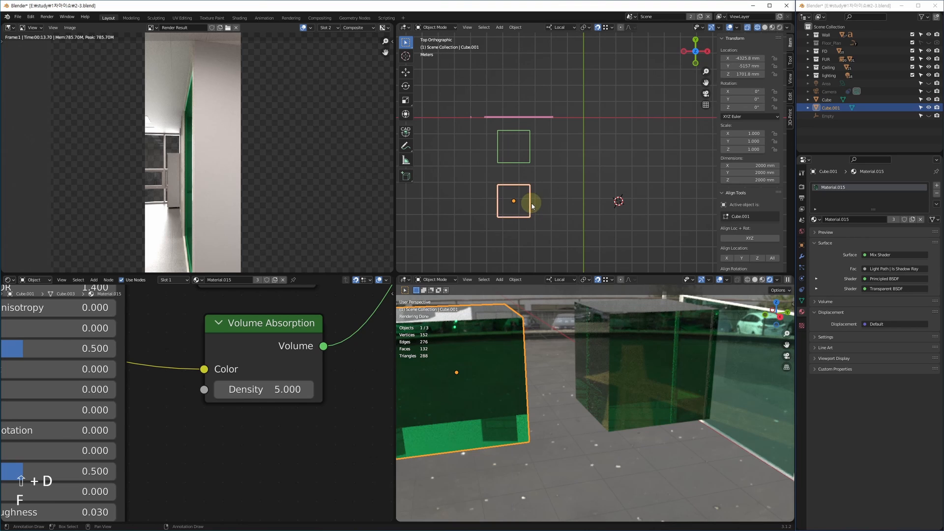
pyautogui.press('Tab')
pyautogui.press('1')
pyautogui.moveTo(512, 171); pyautogui.dragTo(562, 266)
pyautogui.write('g')
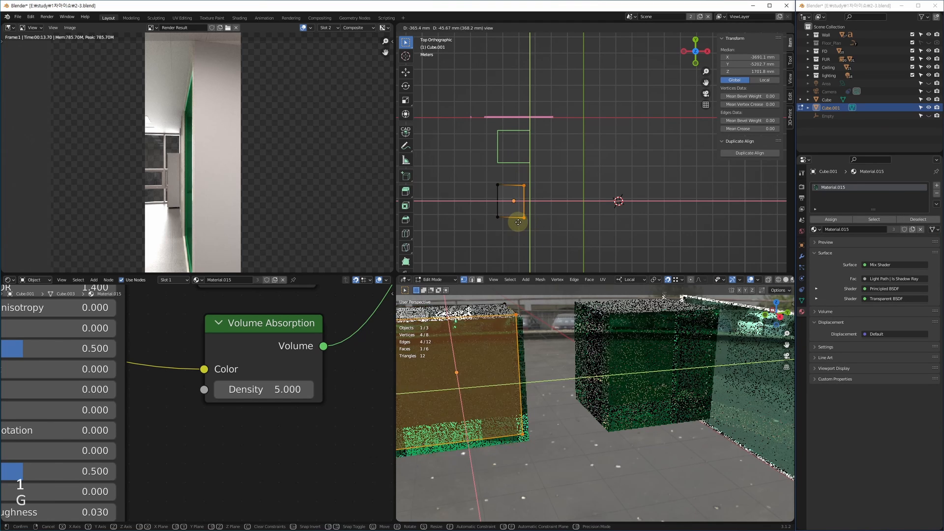
pyautogui.write('x-2000')
pyautogui.press('Return')
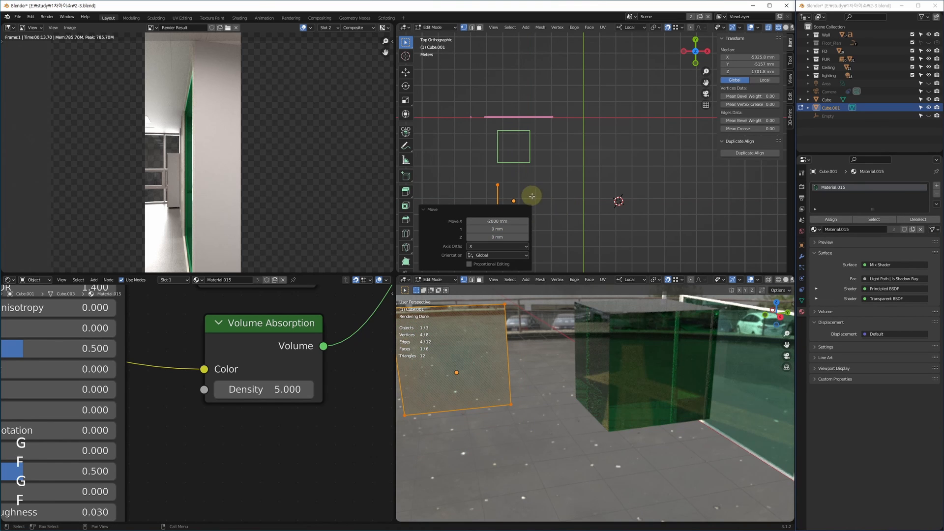
# Step: Move the selected vertices 10 mm along X to form a 10 mm thick pane and return to Object Mode
pyautogui.keyDown('shift'); pyautogui.moveTo(532, 195); pyautogui.dragTo(491, 174, button='middle'); pyautogui.keyUp('shift')
pyautogui.write('gx')
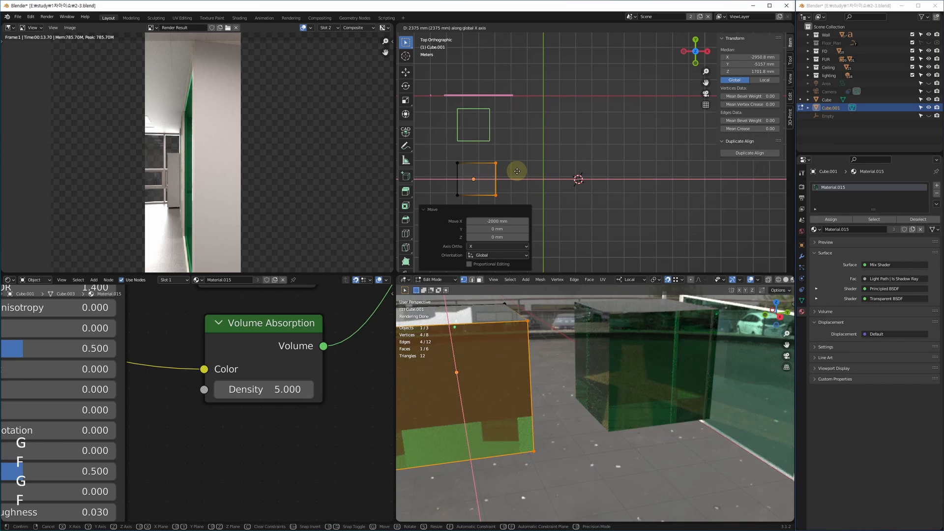
pyautogui.write('10')
pyautogui.press('Return')
pyautogui.press('Tab')
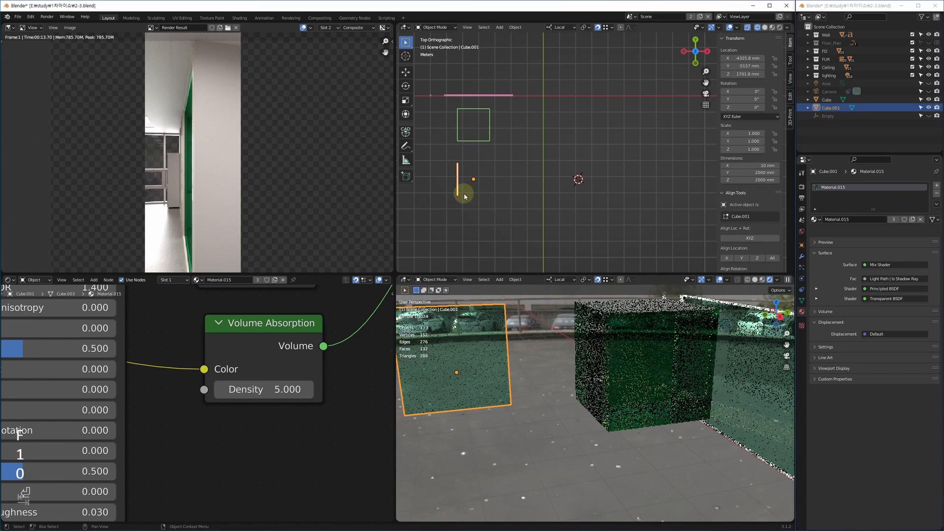
# Step: Move the thin glass pane closer to the cube, to about X -2773, Y -4079 mm, and deselect it
pyautogui.keyDown('shift'); pyautogui.moveTo(490, 204); pyautogui.dragTo(525, 183, button='middle'); pyautogui.keyUp('shift')
pyautogui.scroll(6, 502, 151)
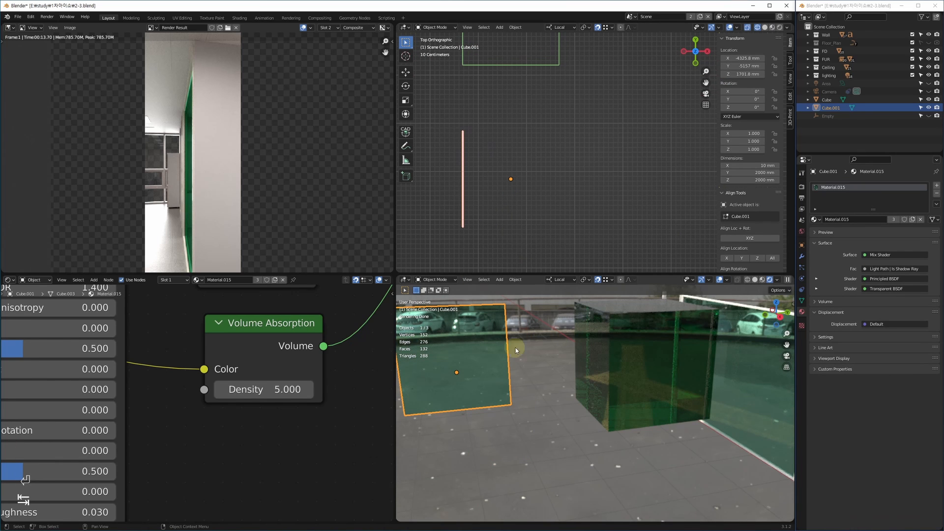
pyautogui.keyDown('shift'); pyautogui.moveTo(466, 161); pyautogui.dragTo(467, 211, button='middle'); pyautogui.keyUp('shift')
pyautogui.press('g')
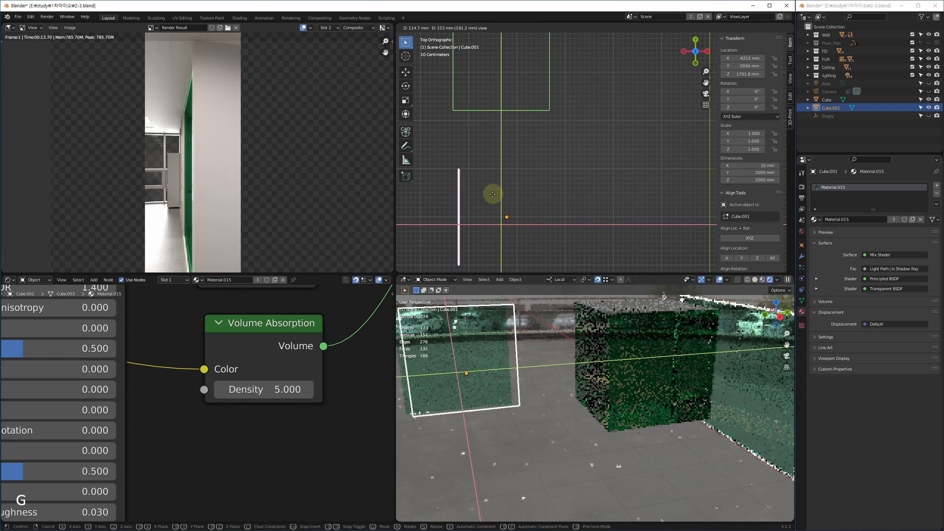
pyautogui.click(565, 180)
pyautogui.click(590, 391)
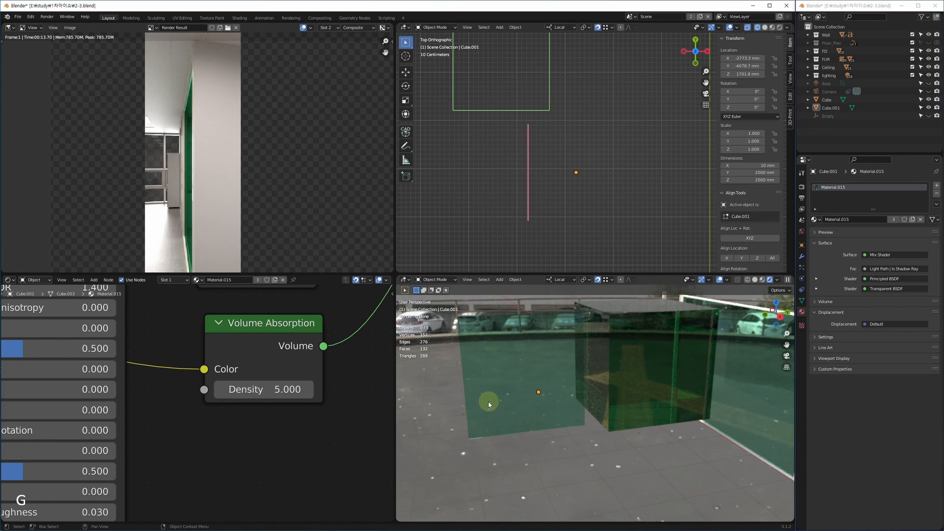
# Step: Set the Volume Absorption node's density to 1
pyautogui.keyDown('shift'); pyautogui.moveTo(411, 420); pyautogui.dragTo(461, 413, button='middle'); pyautogui.keyUp('shift')
pyautogui.keyDown('shift'); pyautogui.moveTo(595, 363); pyautogui.dragTo(556, 374, button='middle'); pyautogui.keyUp('shift')
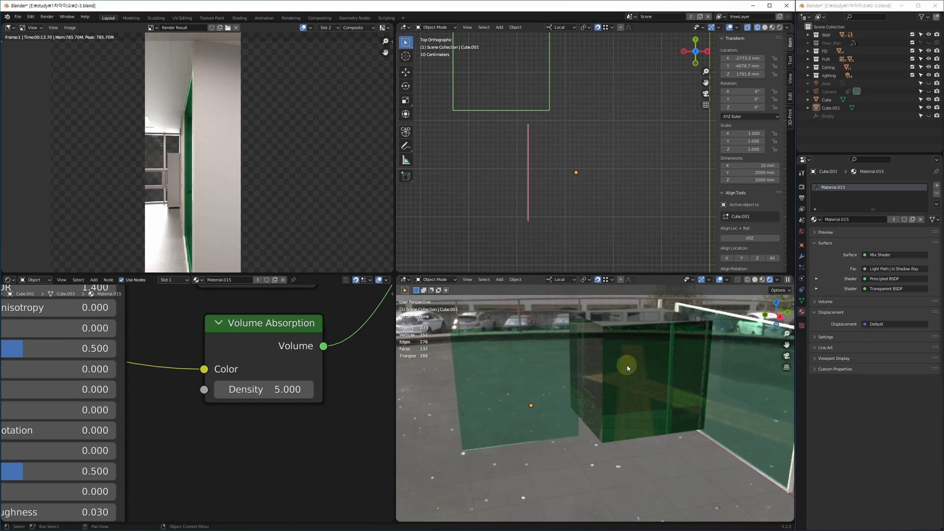
pyautogui.moveTo(238, 419); pyautogui.dragTo(279, 418, button='middle')
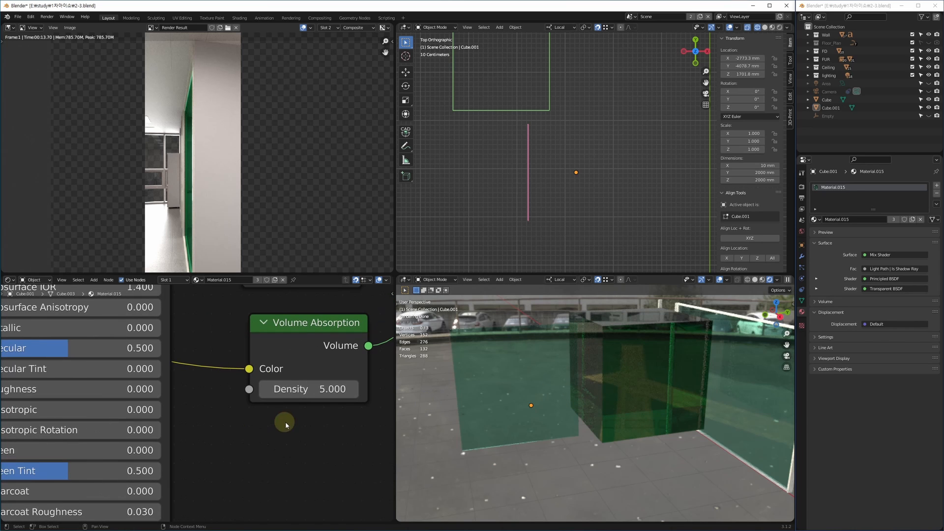
pyautogui.click(322, 391)
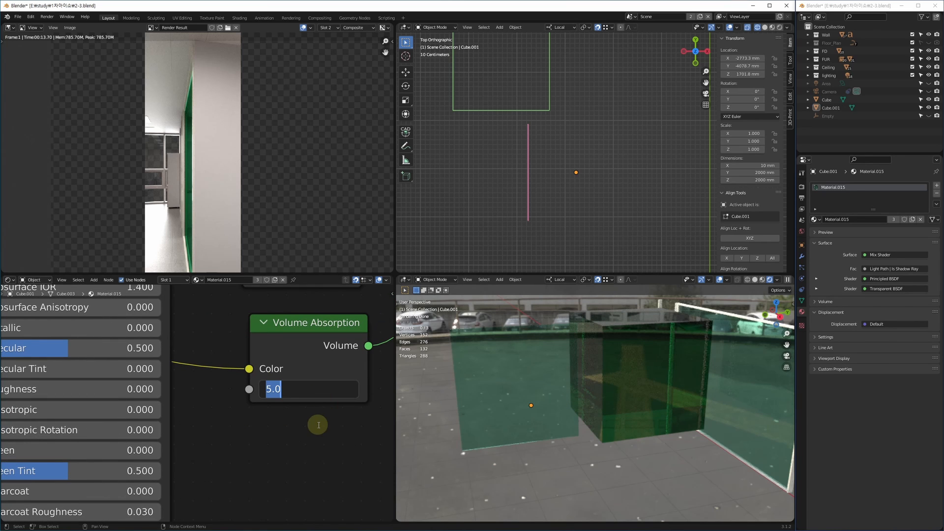
pyautogui.click(318, 424)
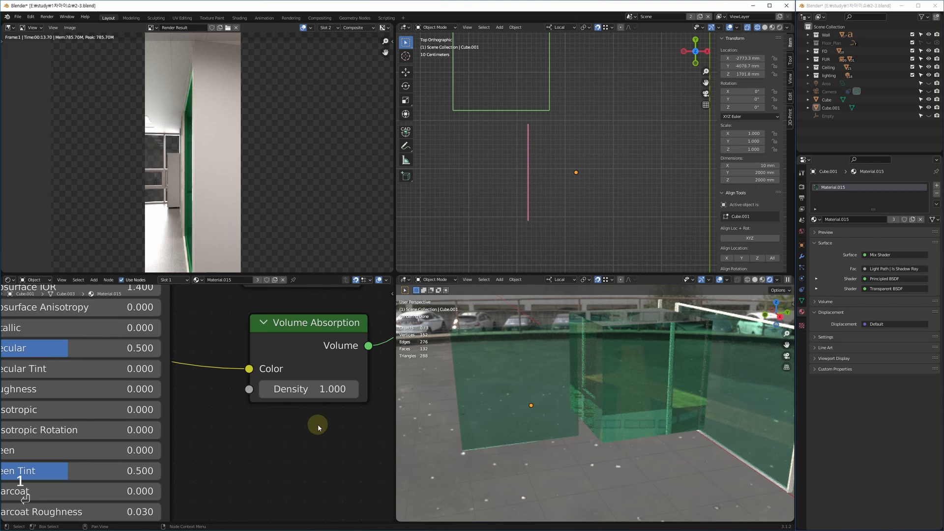
# Step: Select the cube, compare it with the thin pane, and set the Volume Absorption density to 5
pyautogui.click(519, 397)
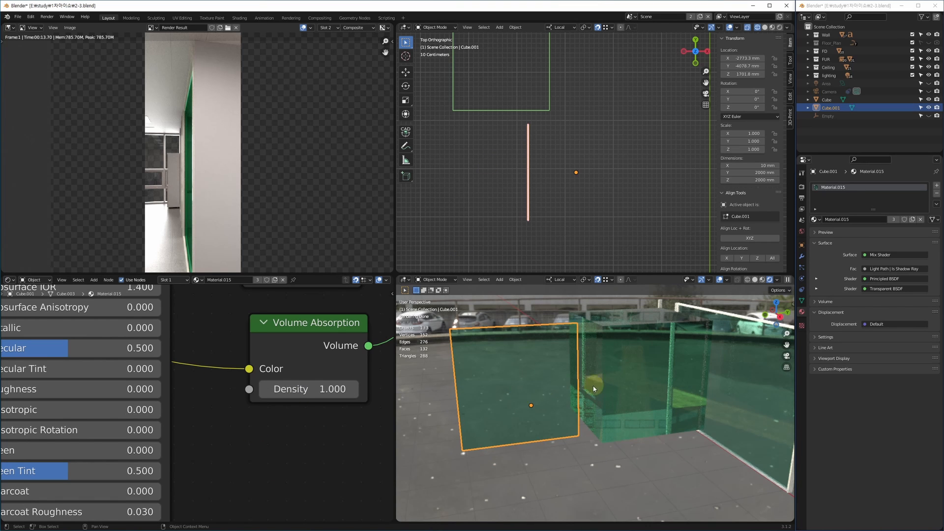
pyautogui.click(613, 377)
pyautogui.moveTo(613, 376); pyautogui.dragTo(619, 379, button='middle')
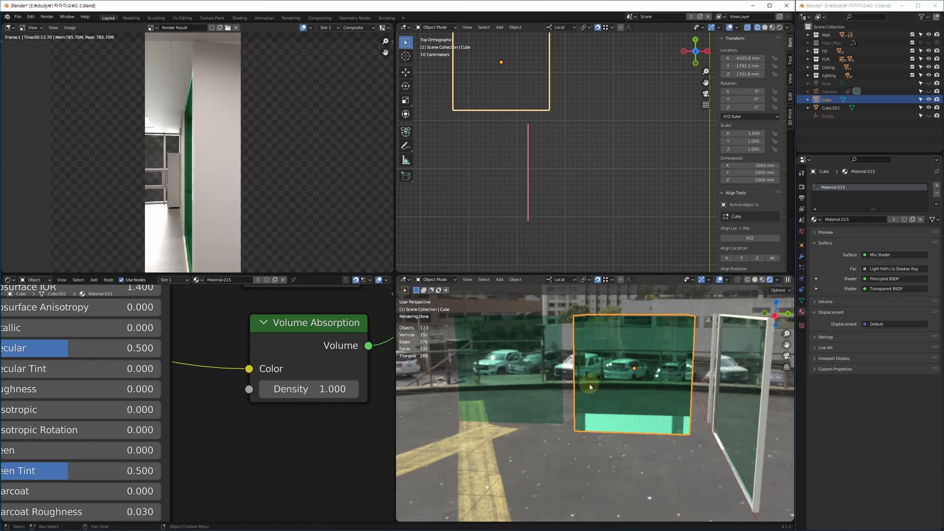
pyautogui.click(318, 388)
pyautogui.click(318, 387)
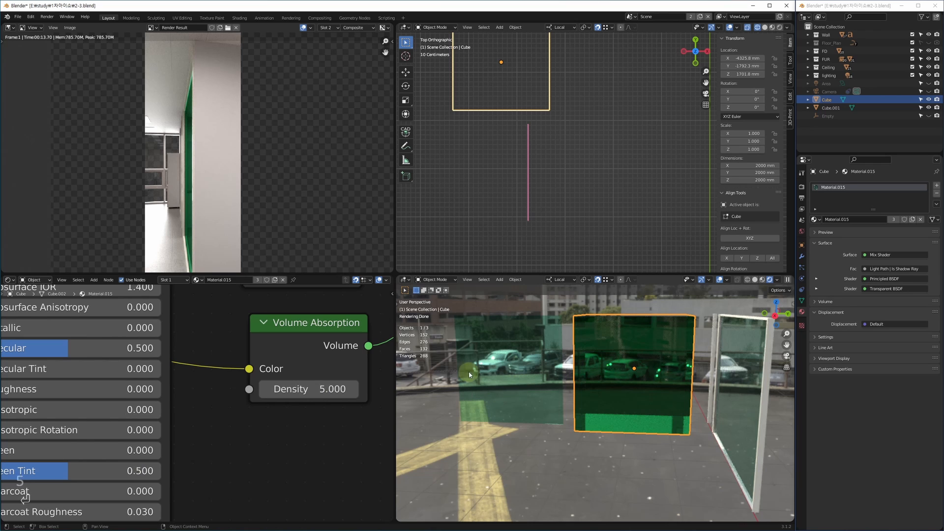
# Step: Lower the saturation of the RGB node's green colour to a very pale, nearly white green
pyautogui.scroll(-3, 223, 406)
pyautogui.moveTo(115, 399); pyautogui.dragTo(369, 475, button='middle')
pyautogui.scroll(3, 140, 470)
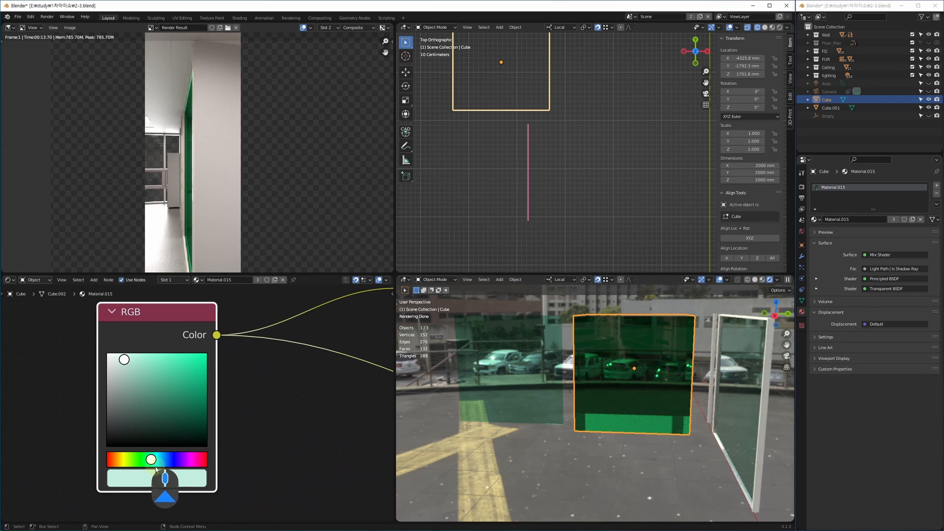
pyautogui.moveTo(162, 385); pyautogui.dragTo(204, 372, button='middle')
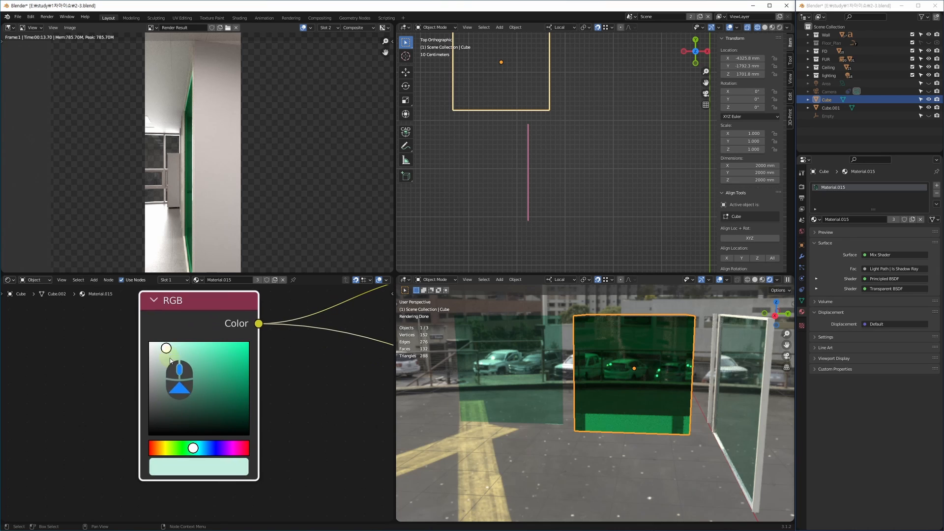
pyautogui.moveTo(169, 350); pyautogui.dragTo(156, 347)
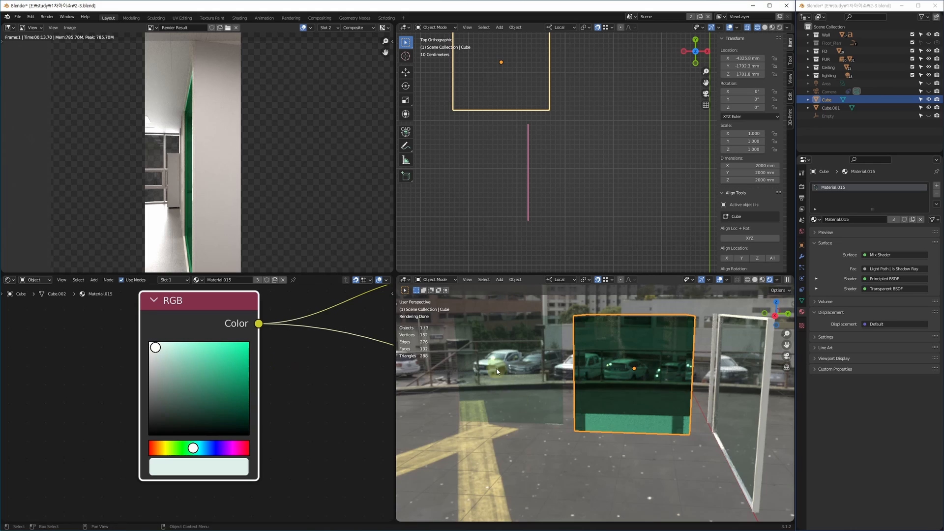
# Step: Maximize the rendered 3D viewport in perspective and examine the tint of the cube, thin pane and framed glass panel
pyautogui.moveTo(497, 371); pyautogui.dragTo(658, 415, button='middle')
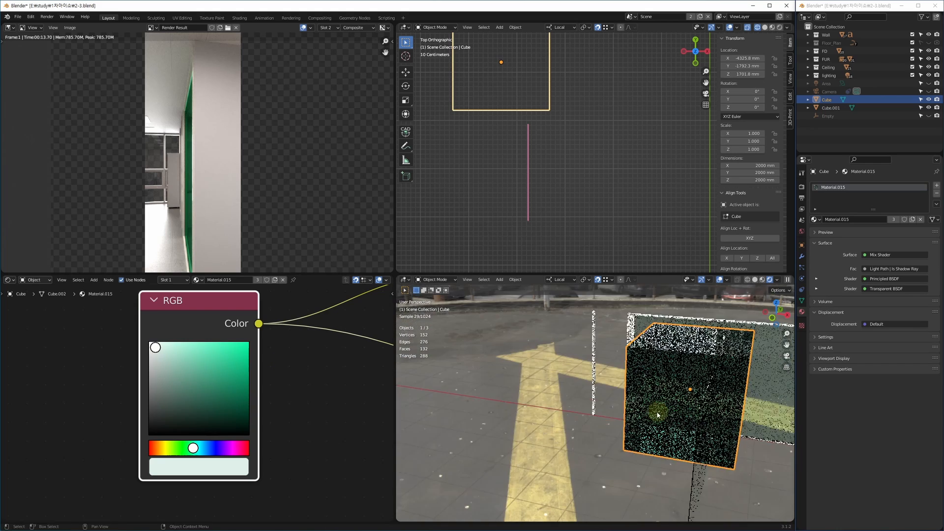
pyautogui.scroll(-6, 658, 415)
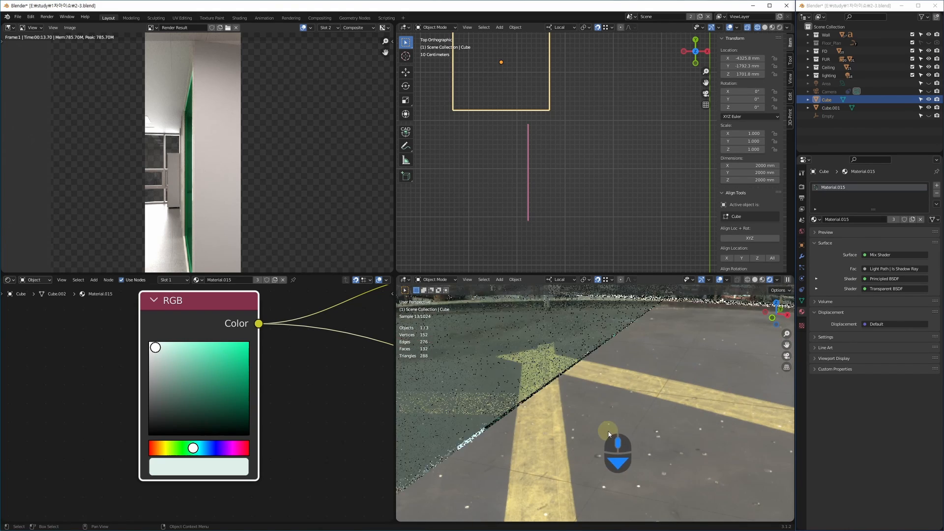
pyautogui.press('KP_5')
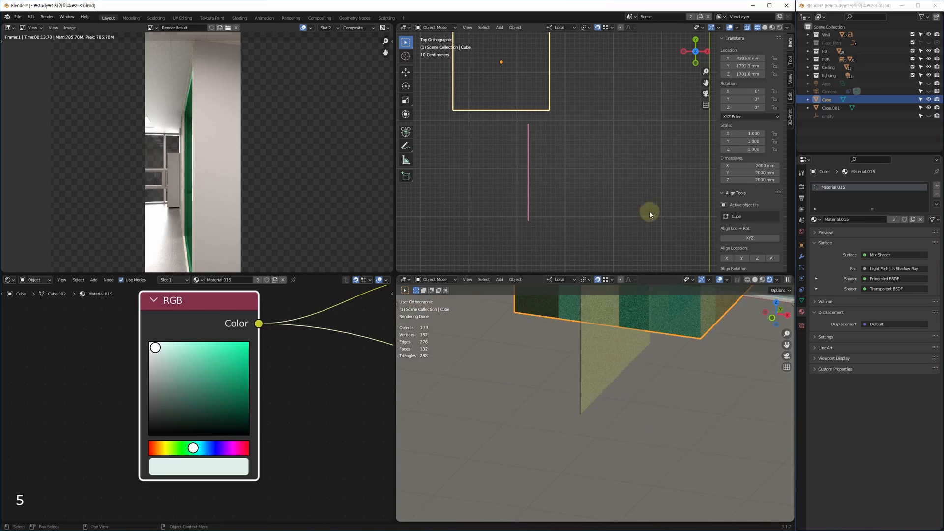
pyautogui.hotkey('ctrl', 'space')
pyautogui.keyDown('alt'); pyautogui.moveTo(388, 270); pyautogui.dragTo(403, 284, button='middle'); pyautogui.keyUp('alt')
pyautogui.press('KP_5')
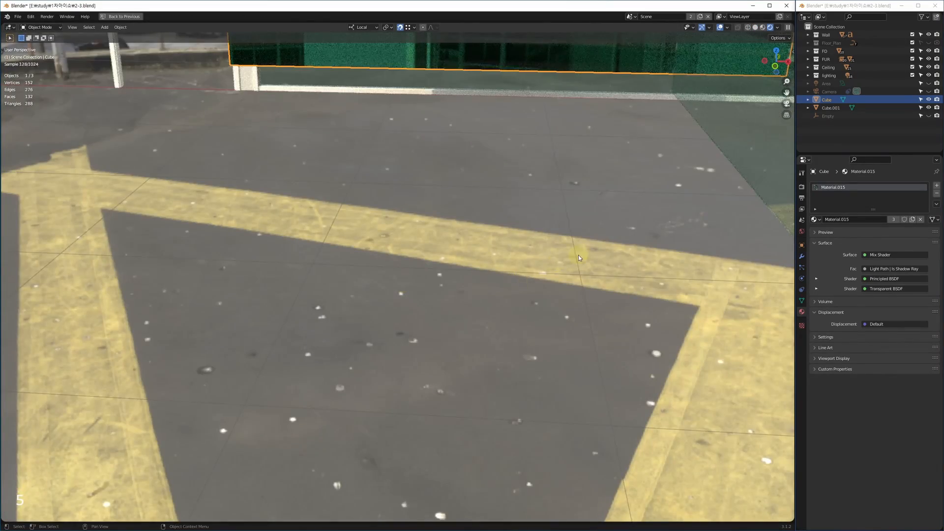
pyautogui.moveTo(578, 255); pyautogui.dragTo(401, 337, button='middle')
pyautogui.scroll(-6, 456, 355)
pyautogui.moveTo(537, 307); pyautogui.dragTo(475, 303, button='middle')
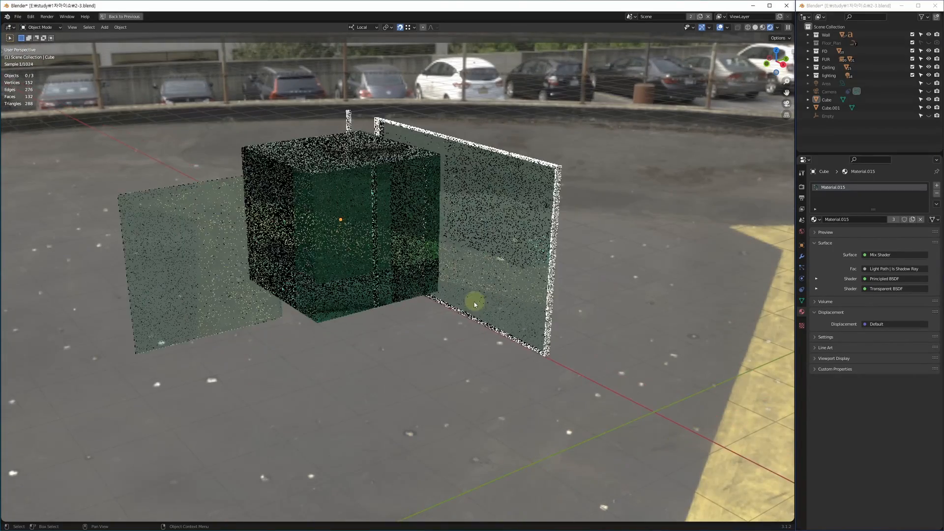
# Step: Select the framed glass panel, inspect it edge-on from close up, and restore the split editor layout
pyautogui.click(530, 272)
pyautogui.press('z')
pyautogui.keyDown('alt'); pyautogui.moveTo(513, 334); pyautogui.dragTo(487, 338, button='middle'); pyautogui.keyUp('alt')
pyautogui.scroll(3, 422, 368)
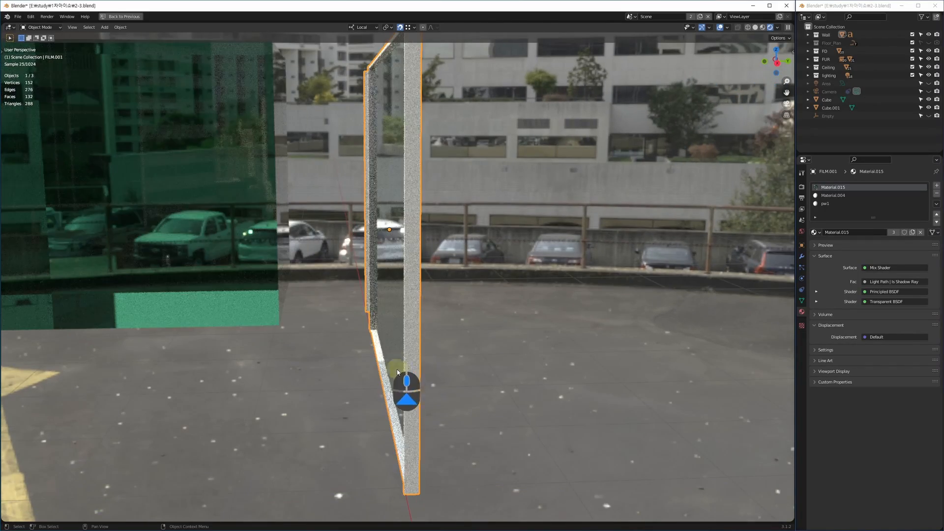
pyautogui.moveTo(402, 370); pyautogui.dragTo(420, 362, button='middle')
pyautogui.hotkey('alt', 'w')
# Step: Disconnect the upper Mix Shader from the Material Output's Surface input
pyautogui.moveTo(303, 337); pyautogui.dragTo(179, 410, button='middle')
pyautogui.scroll(-15, 259, 392)
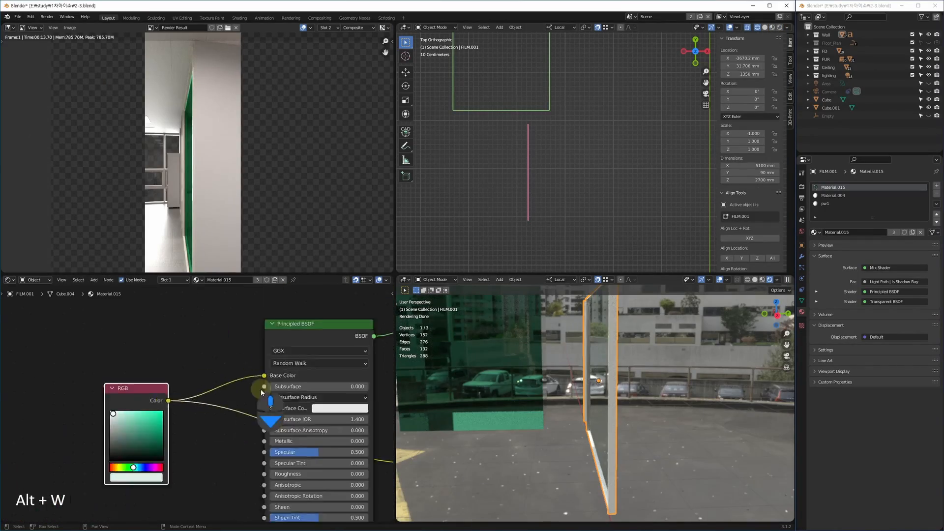
pyautogui.moveTo(246, 392); pyautogui.dragTo(176, 400, button='middle')
pyautogui.moveTo(324, 340); pyautogui.dragTo(173, 394, button='middle')
pyautogui.scroll(1, 320, 337)
pyautogui.scroll(3, 320, 337)
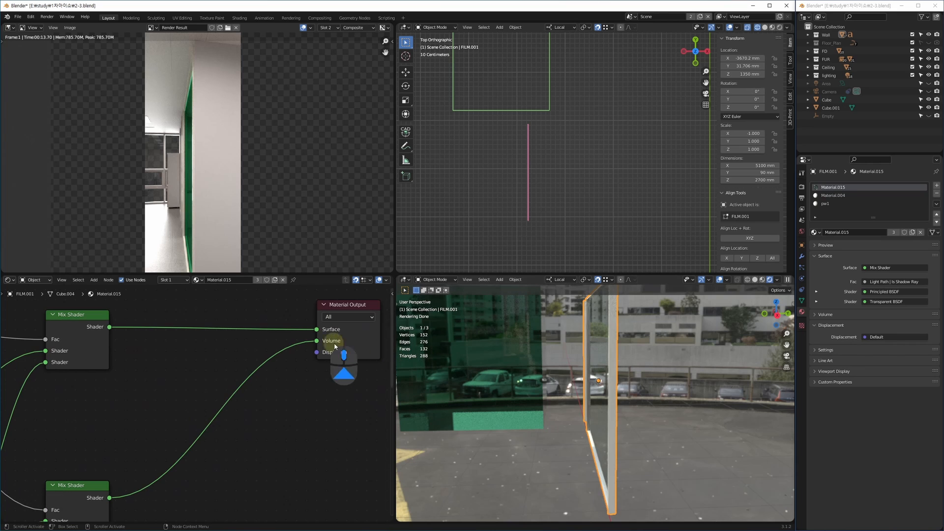
pyautogui.moveTo(321, 332); pyautogui.dragTo(242, 363)
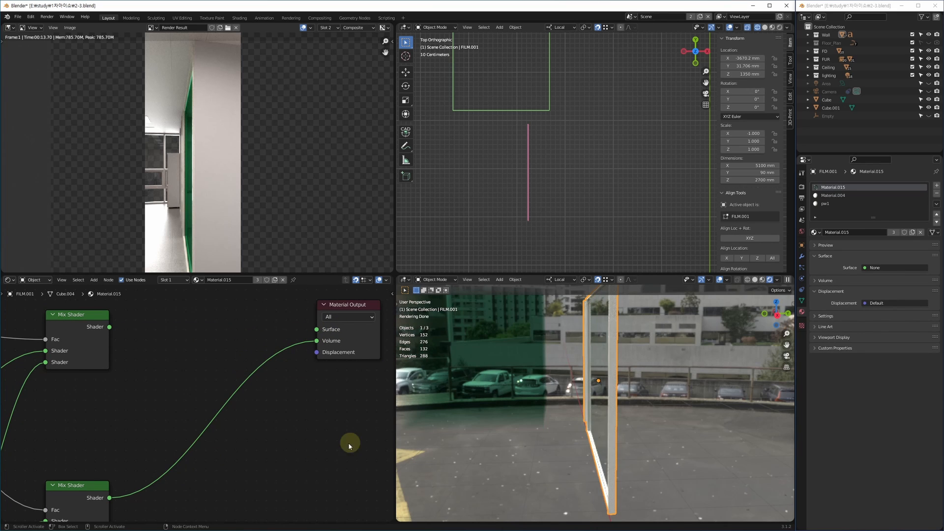
# Step: Check the volume-only glass in the viewport and reconnect the upper Mix Shader to the Material Output's Surface input
pyautogui.moveTo(561, 410)
pyautogui.mouseDown(button='middle')
pyautogui.moveTo(550, 407)
pyautogui.moveTo(563, 413)
pyautogui.mouseUp(button='middle')
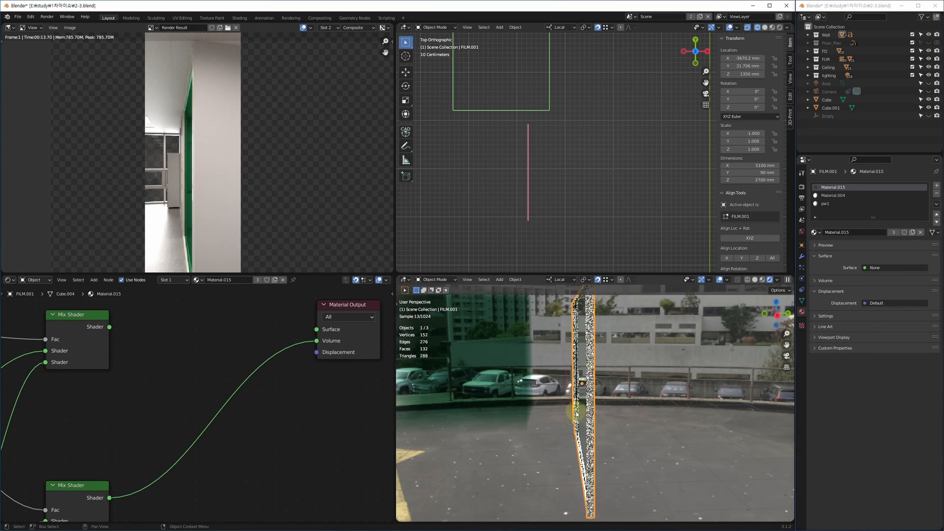
pyautogui.keyDown('ctrl'); pyautogui.keyDown('shift'); pyautogui.click(87, 324); pyautogui.keyUp('shift'); pyautogui.keyUp('ctrl')
pyautogui.moveTo(564, 390); pyautogui.dragTo(619, 426, button='middle')
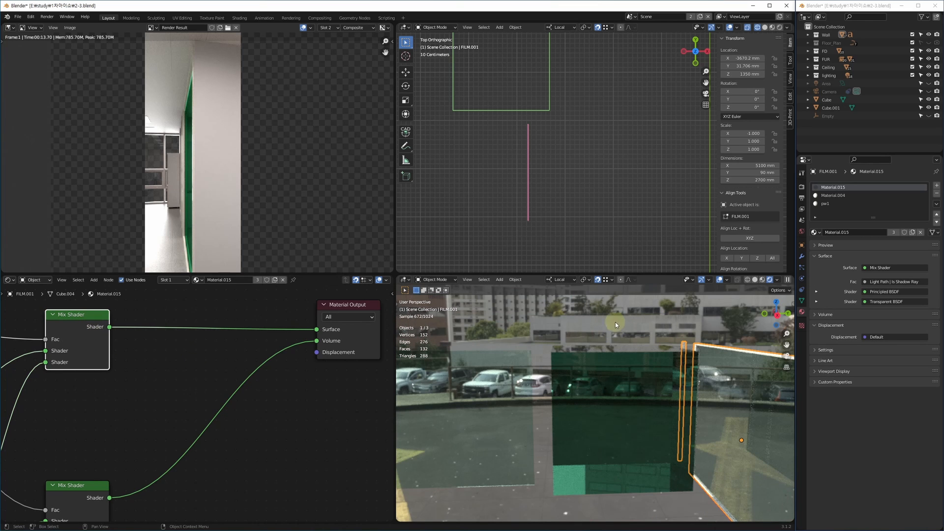
# Step: Delete the test cube and the thin test pane beside the framed glass panel
pyautogui.moveTo(616, 323); pyautogui.dragTo(502, 390)
pyautogui.press('Delete')
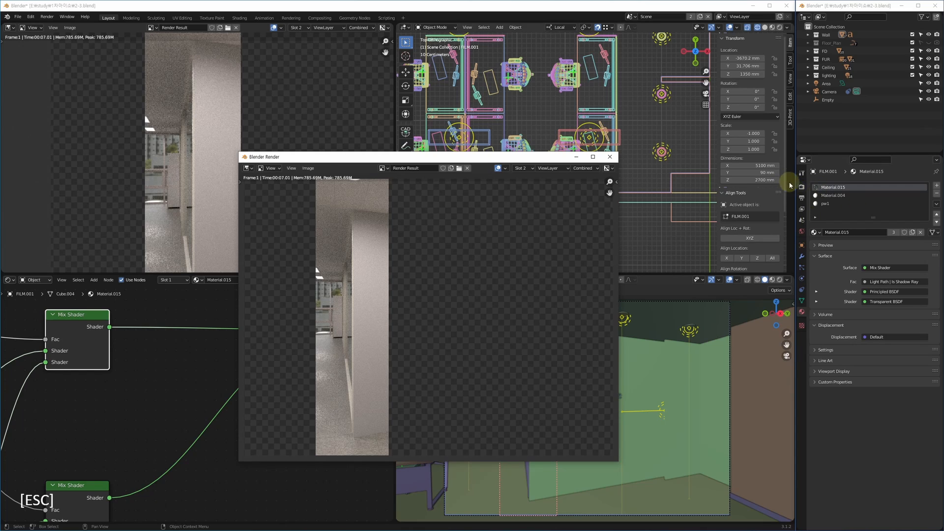
# Step: Enable the Transparent film background in the scene's render settings
pyautogui.click(802, 187)
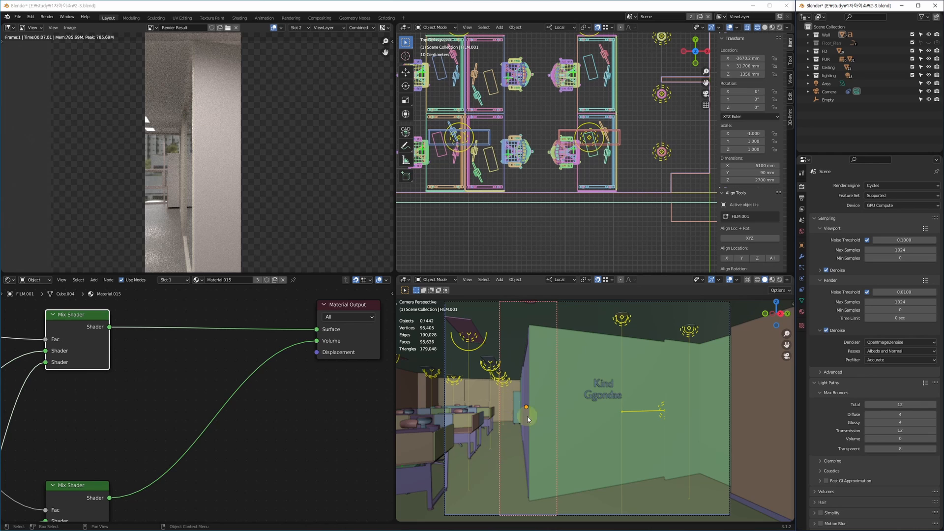
pyautogui.scroll(-2, 831, 415)
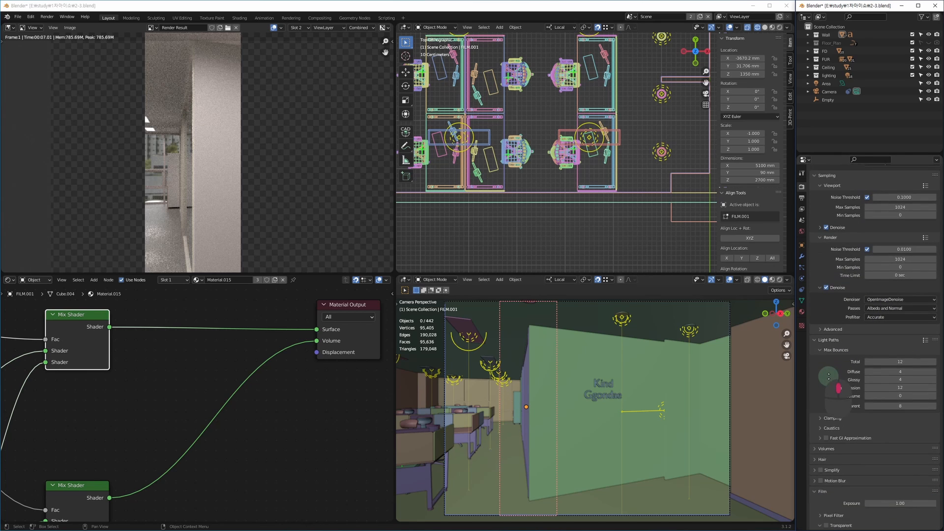
pyautogui.scroll(-10, 831, 416)
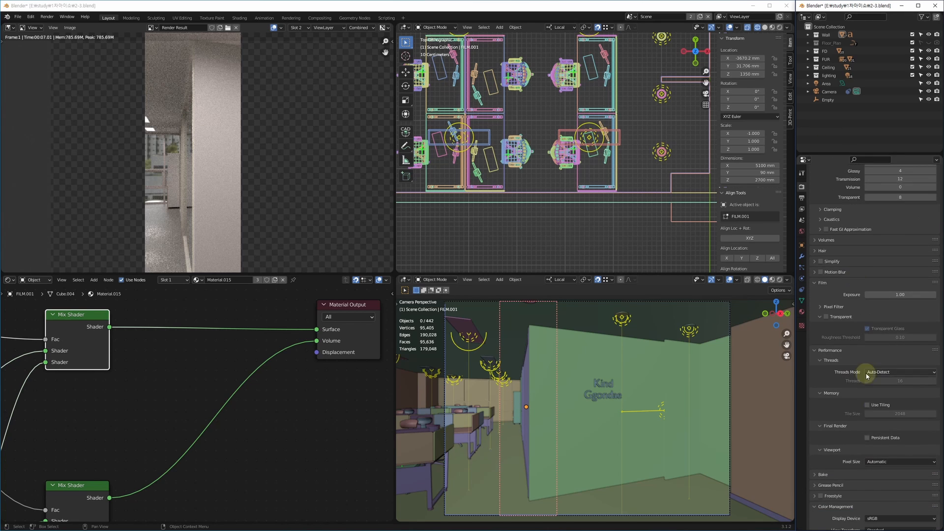
pyautogui.scroll(3, 835, 383)
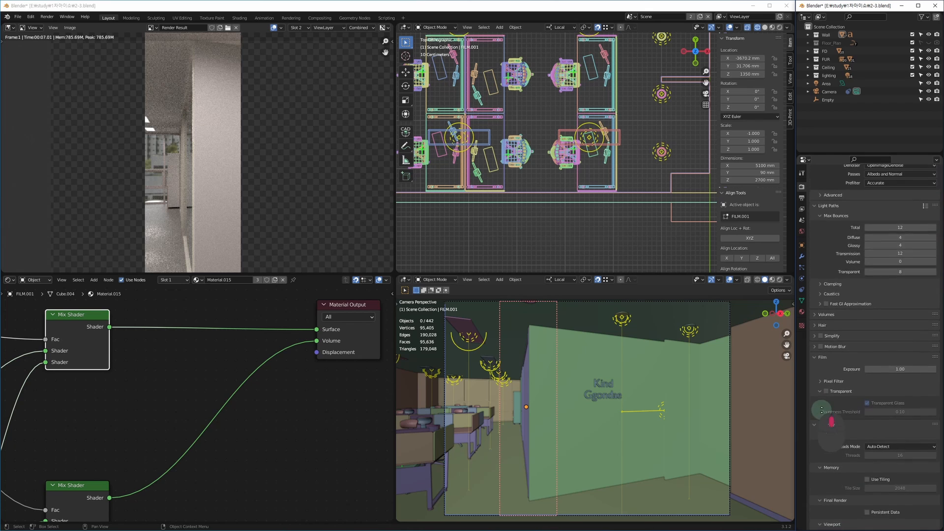
pyautogui.click(827, 393)
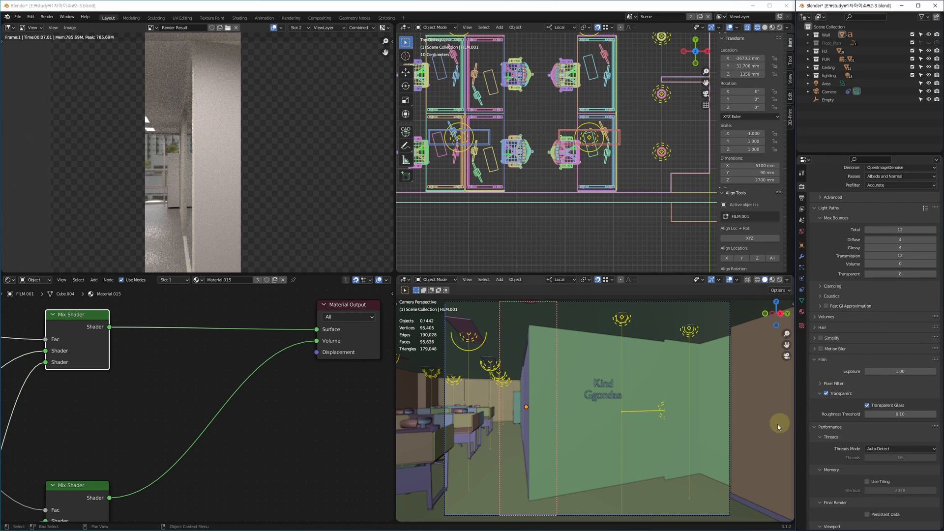
# Step: Render the camera view, examine the glass and windows in the result, and close the separate render window
pyautogui.press('F12')
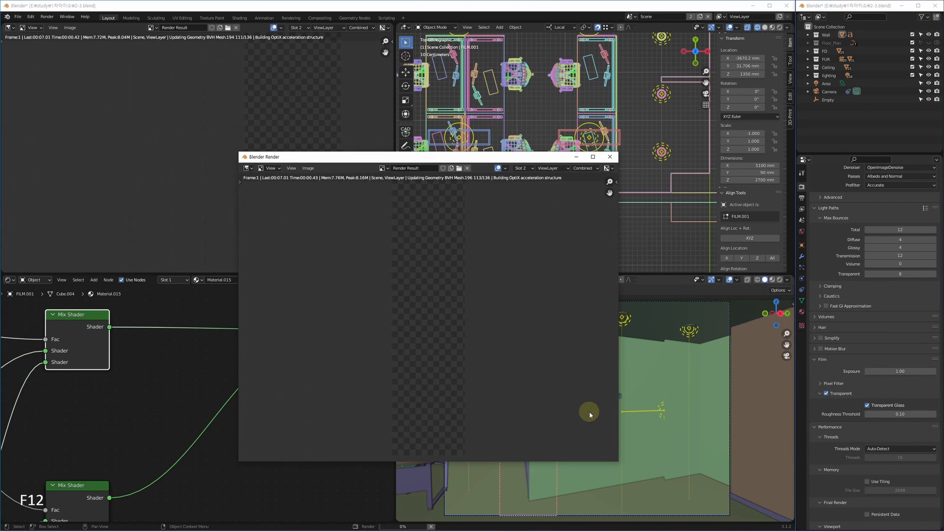
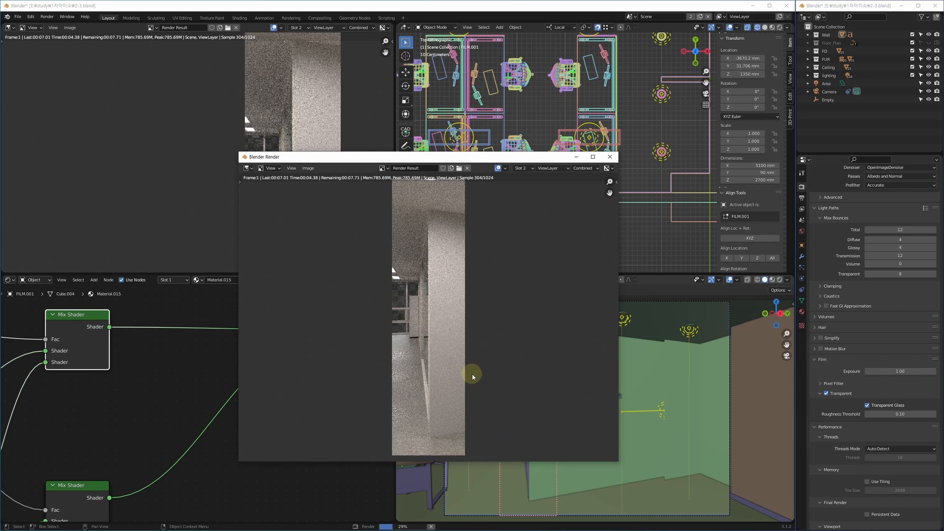
pyautogui.scroll(6, 380, 305)
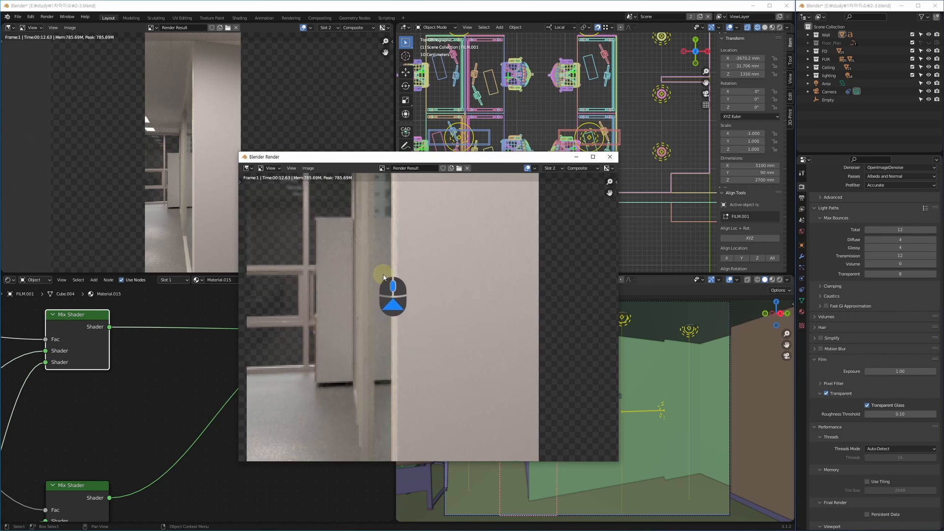
pyautogui.scroll(-3, 399, 368)
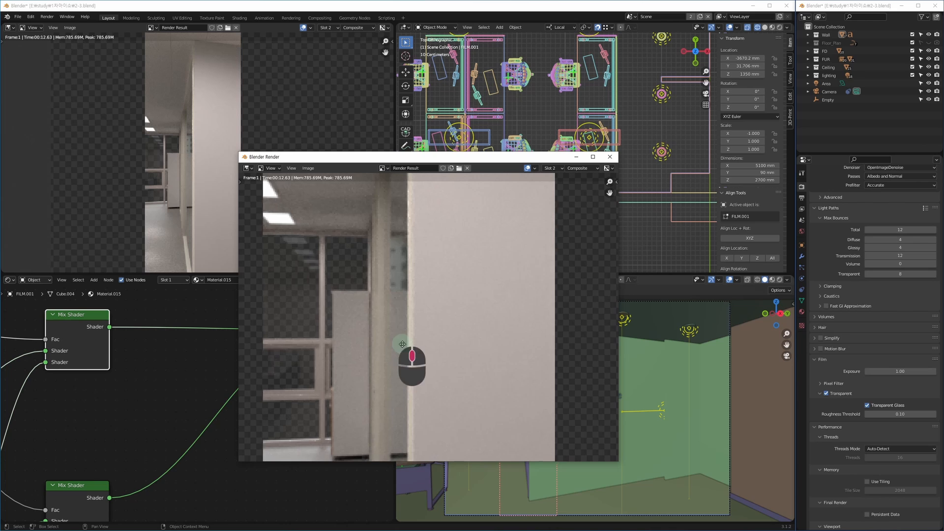
pyautogui.scroll(-2, 418, 365)
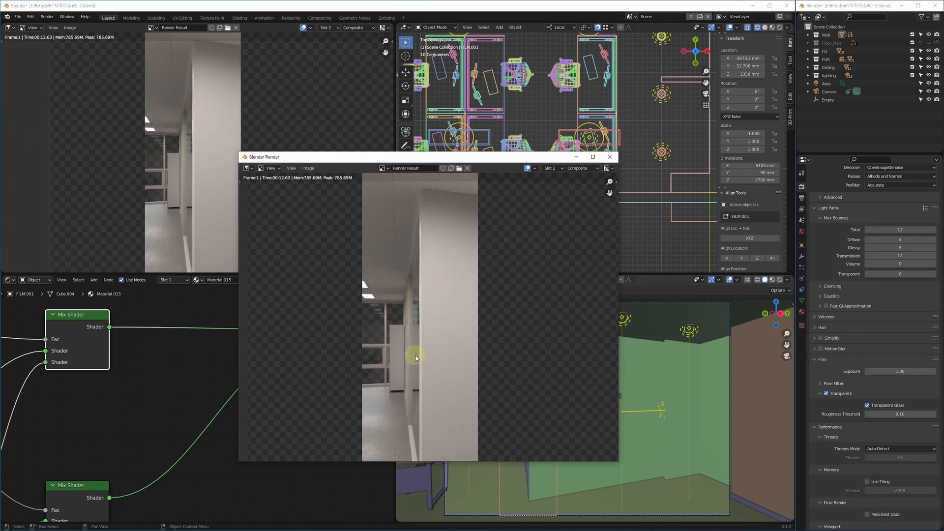
pyautogui.moveTo(452, 159); pyautogui.dragTo(677, 148)
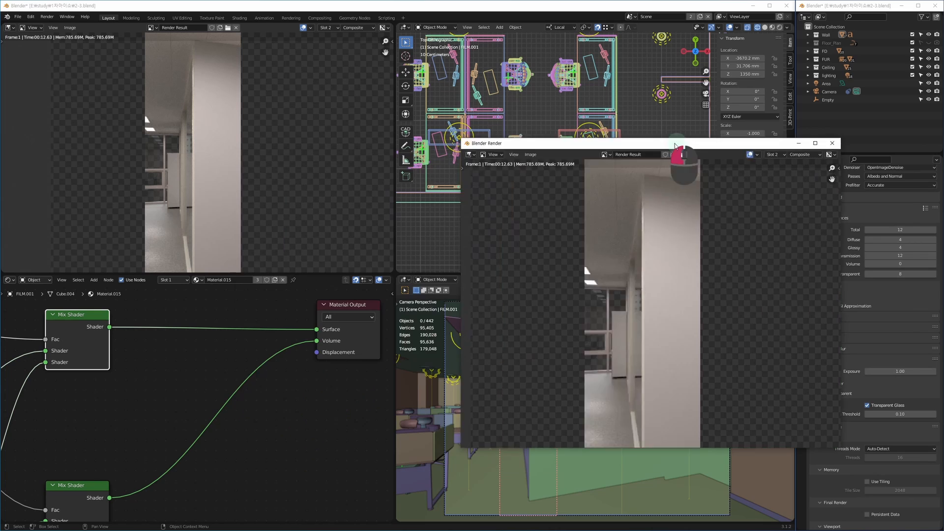
pyautogui.press('Escape')
pyautogui.moveTo(197, 196); pyautogui.dragTo(218, 178, button='middle')
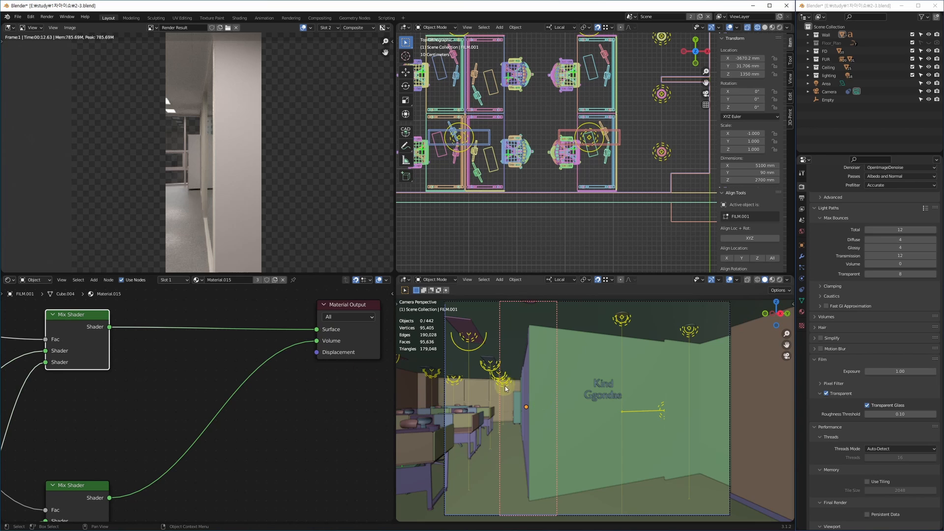
# Step: Disconnect the upper Mix Shader from the Surface input of the framed glass panel's Material Output and render the camera view
pyautogui.click(522, 371)
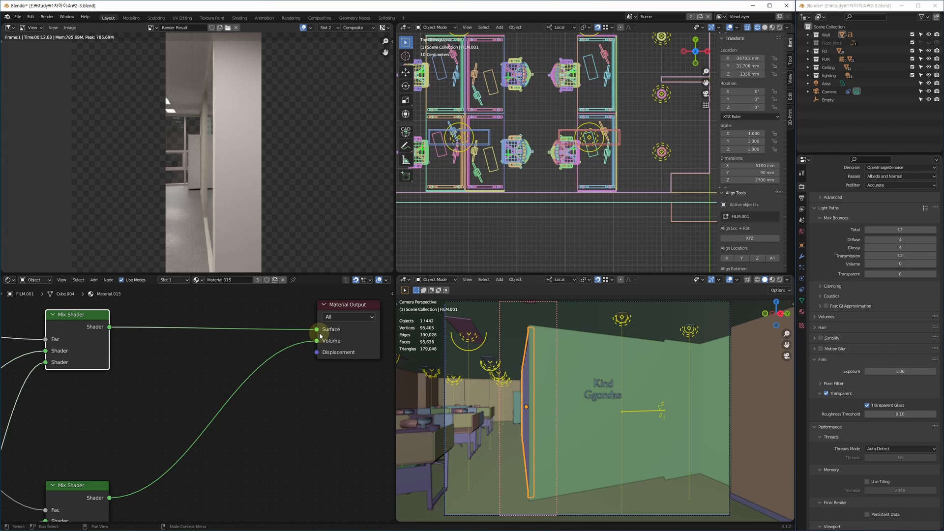
pyautogui.moveTo(317, 329); pyautogui.dragTo(251, 329)
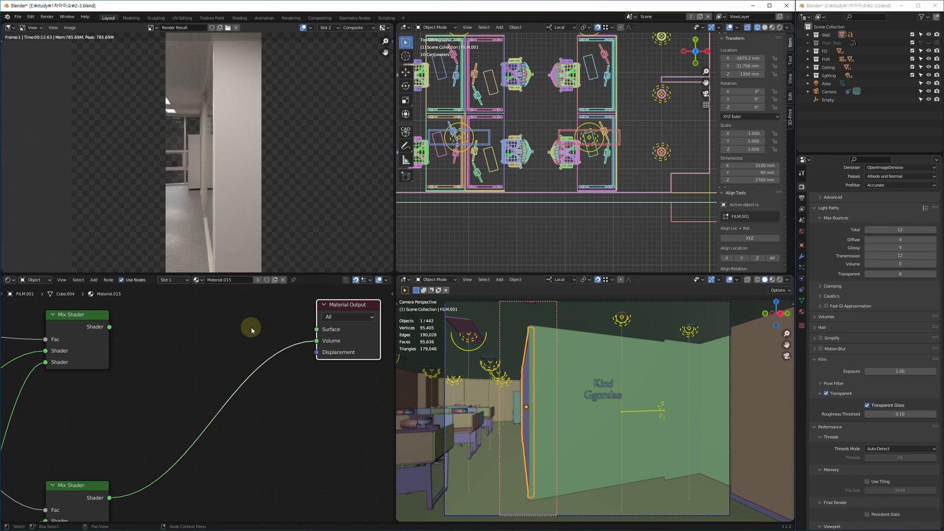
pyautogui.press('F12')
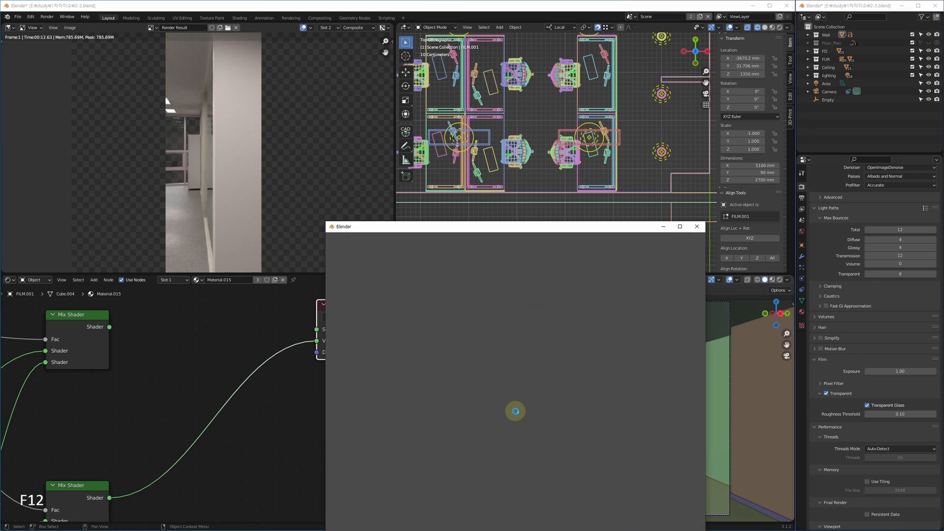
pyautogui.scroll(4, 504, 423)
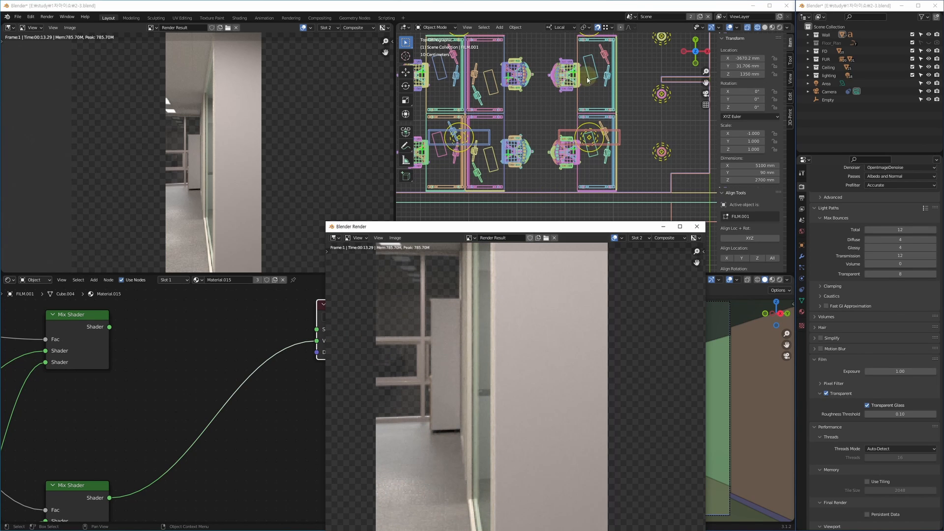
# Step: Examine the glass in the render, isolate the glass partition in the top view to inspect it, and restore the full scene
pyautogui.moveTo(546, 117); pyautogui.dragTo(521, 186, button='middle')
pyautogui.moveTo(503, 127); pyautogui.dragTo(556, 182, button='middle')
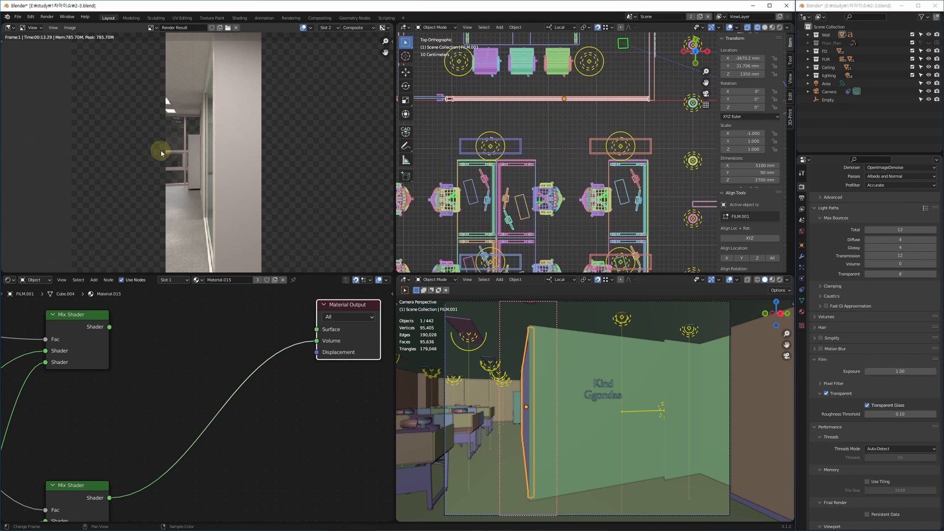
pyautogui.moveTo(162, 152); pyautogui.dragTo(177, 169, button='middle')
pyautogui.scroll(1, 221, 159)
pyautogui.scroll(3, 224, 159)
pyautogui.moveTo(504, 124); pyautogui.dragTo(634, 245, button='middle')
pyautogui.scroll(1, 546, 199)
pyautogui.scroll(14, 532, 218)
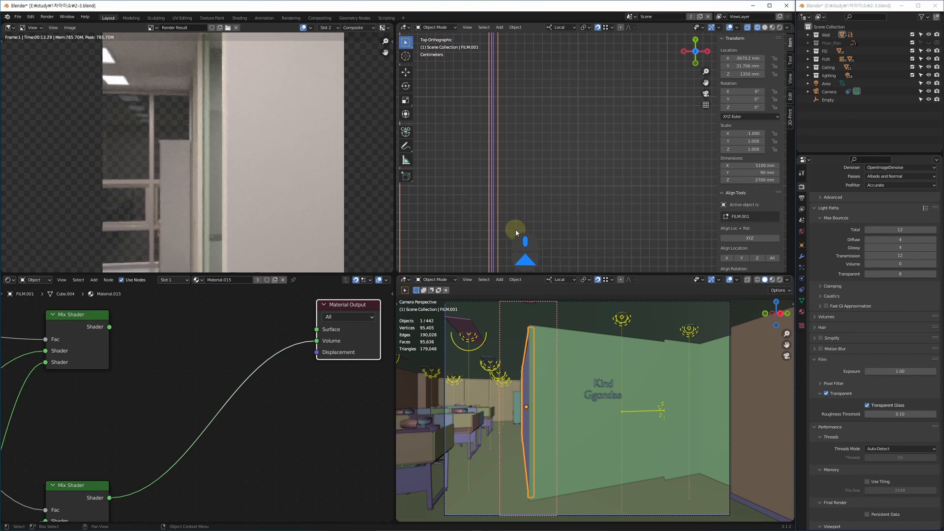
pyautogui.moveTo(512, 235); pyautogui.dragTo(494, 212)
pyautogui.press('q')
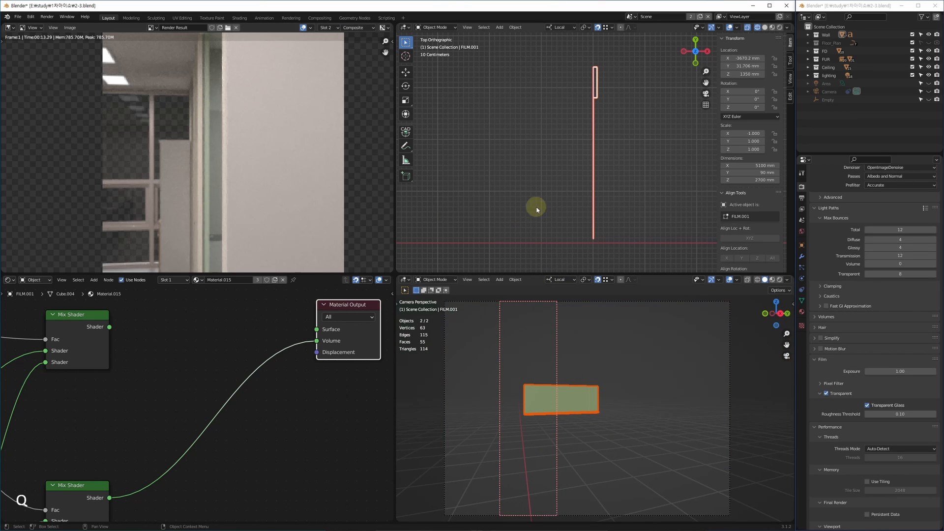
pyautogui.hotkey('alt', 'q')
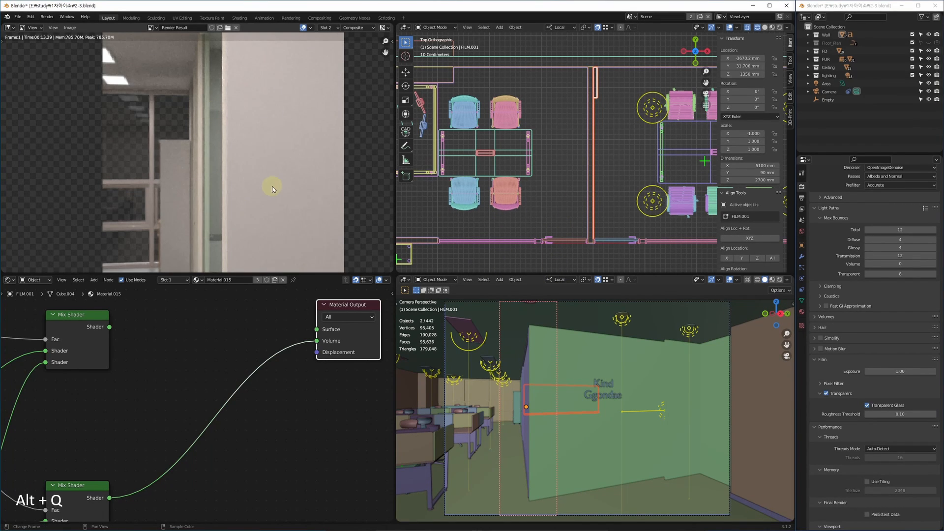
pyautogui.scroll(-5, 273, 190)
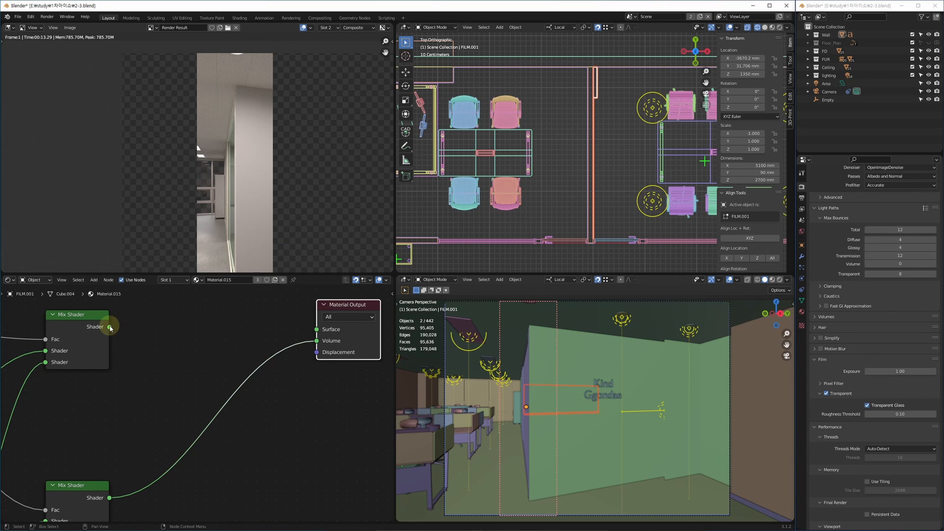
# Step: Reconnect the upper Mix Shader to the Material Output's Surface input and clear the object selection
pyautogui.moveTo(110, 327); pyautogui.dragTo(317, 330)
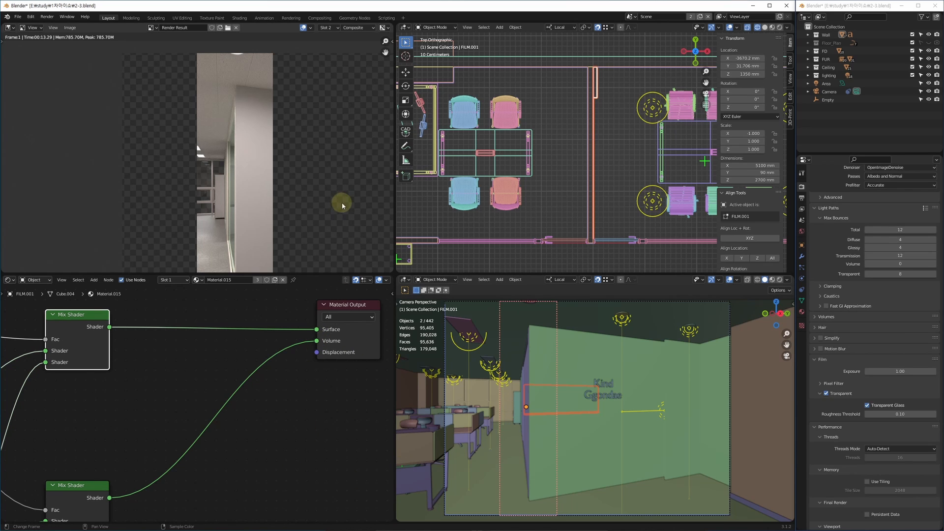
pyautogui.click(557, 190)
pyautogui.scroll(-5, 319, 399)
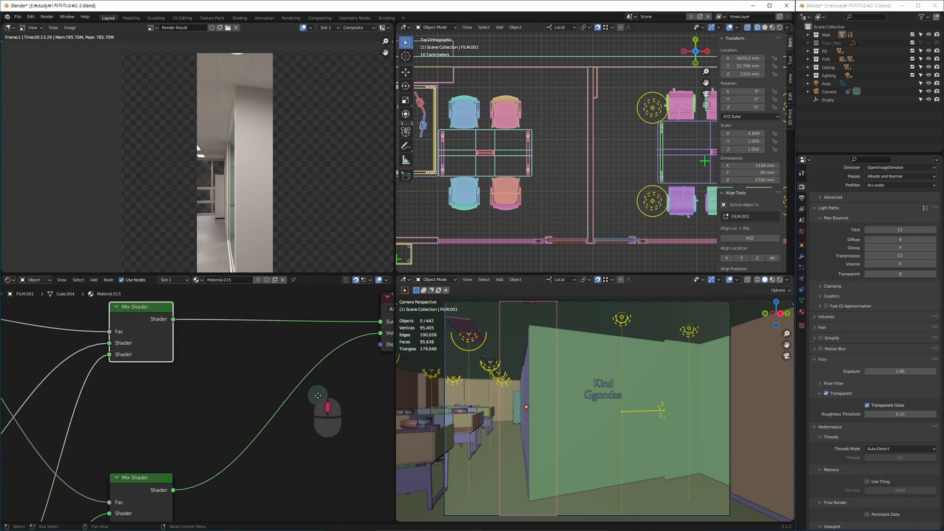
# Step: Maximize the shader node editor and move the upper Mix Shader slightly down towards the lower one
pyautogui.hotkey('alt', 'w')
pyautogui.moveTo(308, 386); pyautogui.dragTo(336, 379, button='middle')
pyautogui.moveTo(321, 330); pyautogui.dragTo(296, 359, button='middle')
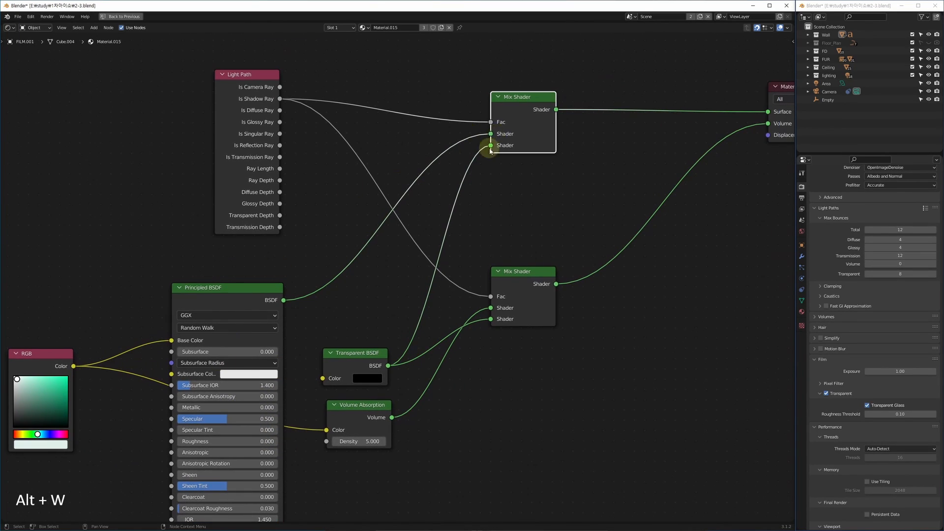
pyautogui.moveTo(490, 151); pyautogui.dragTo(378, 339, button='middle')
pyautogui.moveTo(411, 289)
pyautogui.mouseDown()
pyautogui.moveTo(404, 312)
pyautogui.moveTo(411, 306)
pyautogui.mouseUp()
pyautogui.click(413, 281)
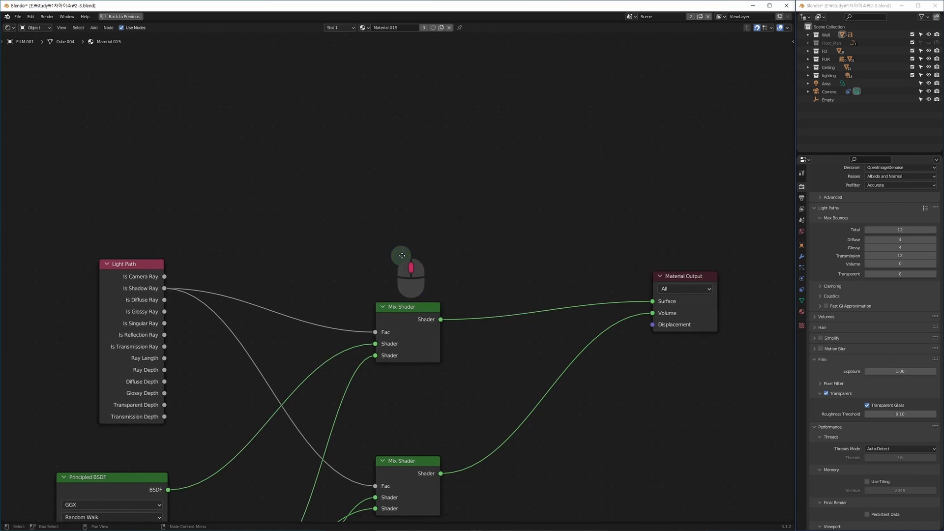
pyautogui.moveTo(411, 276); pyautogui.dragTo(390, 282, button='middle')
# Step: Add another Mix Shader node and insert it on the link between the upper Mix Shader and the Material Output's Surface input
pyautogui.press('Delete')
pyautogui.hotkey('shift', 'a')
pyautogui.click(466, 193)
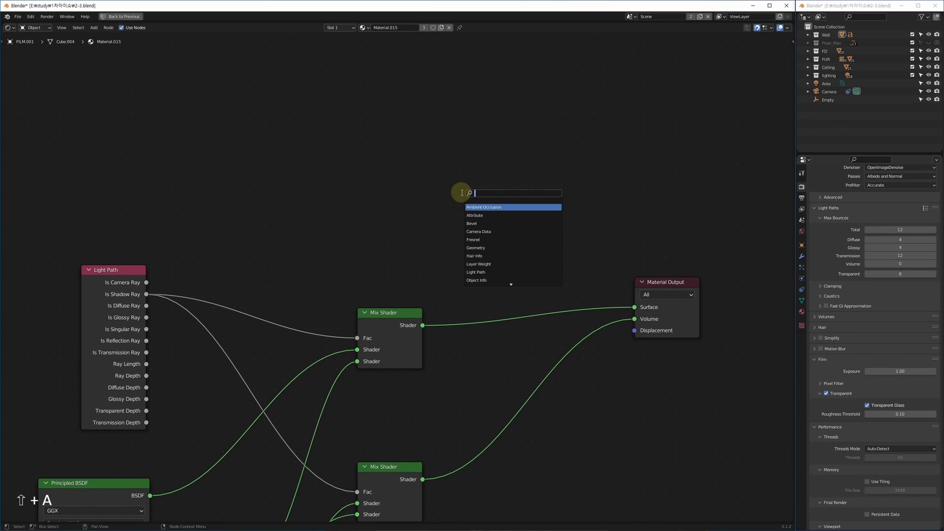
pyautogui.write('mixs')
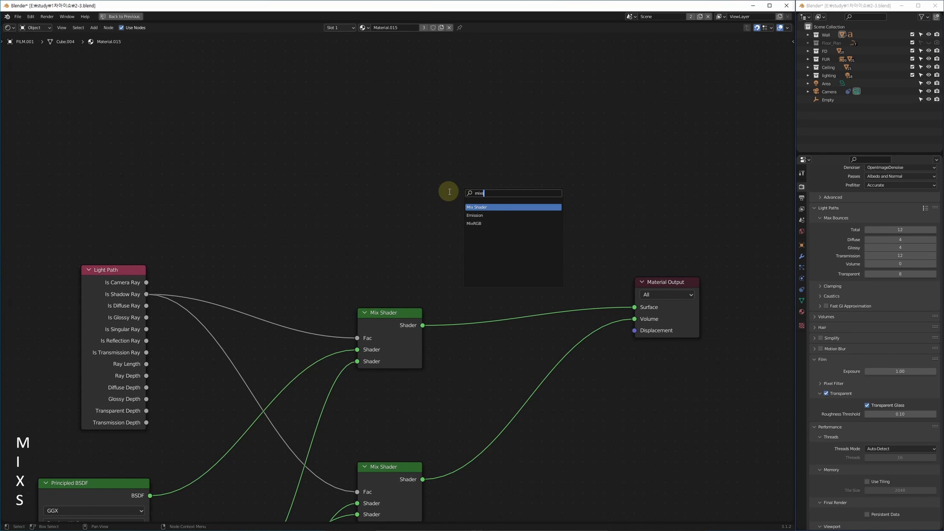
pyautogui.press('Return')
pyautogui.press('Return')
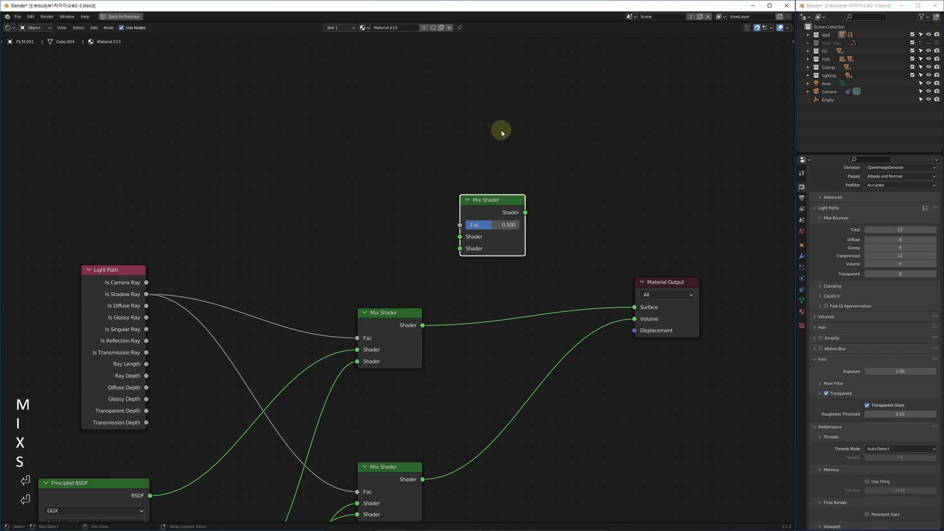
pyautogui.moveTo(497, 207); pyautogui.dragTo(505, 316)
# Step: Restore the split editor layout, examine the rendered glass up close, and switch the render display to Slot 1
pyautogui.hotkey('alt', 'w')
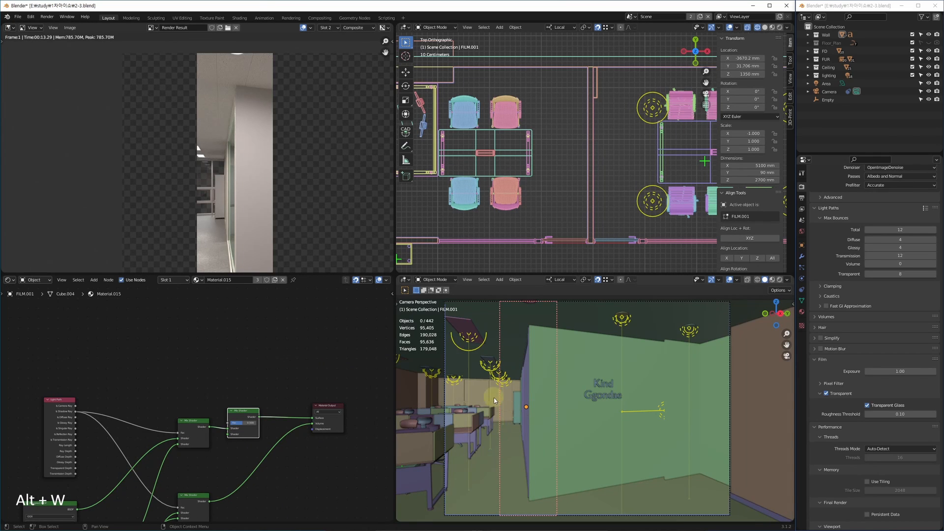
pyautogui.scroll(5, 217, 173)
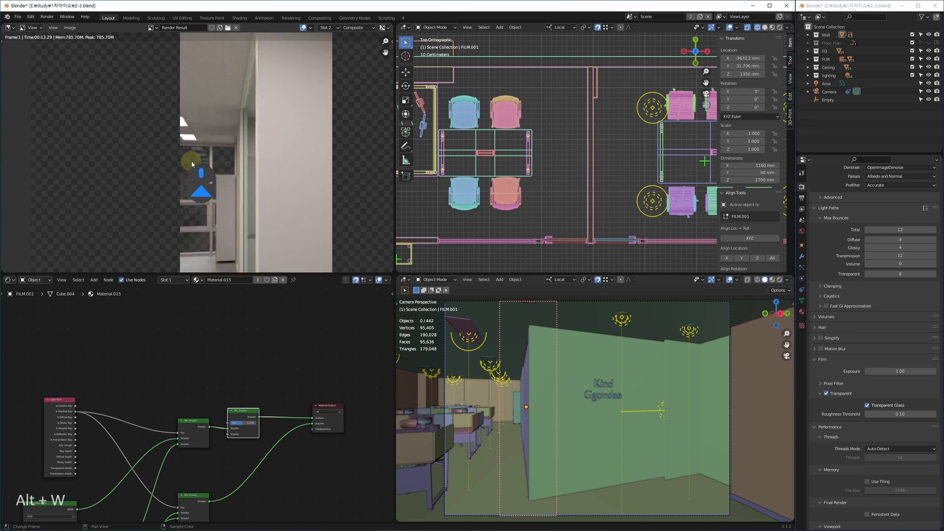
pyautogui.scroll(3, 221, 170)
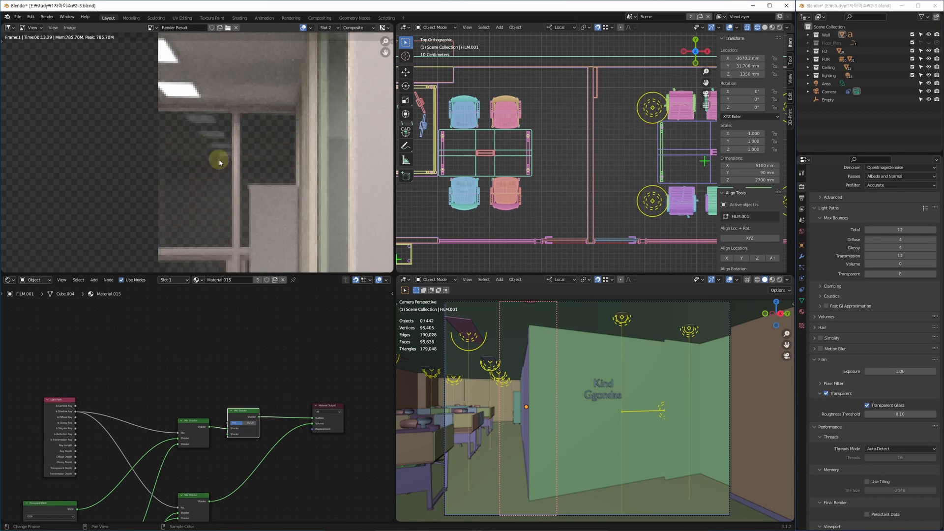
pyautogui.scroll(-8, 219, 158)
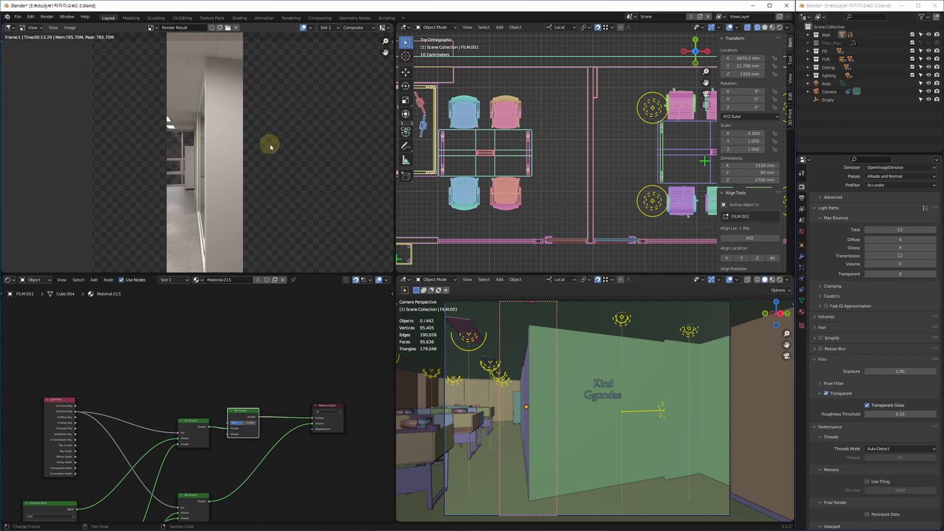
pyautogui.press('1')
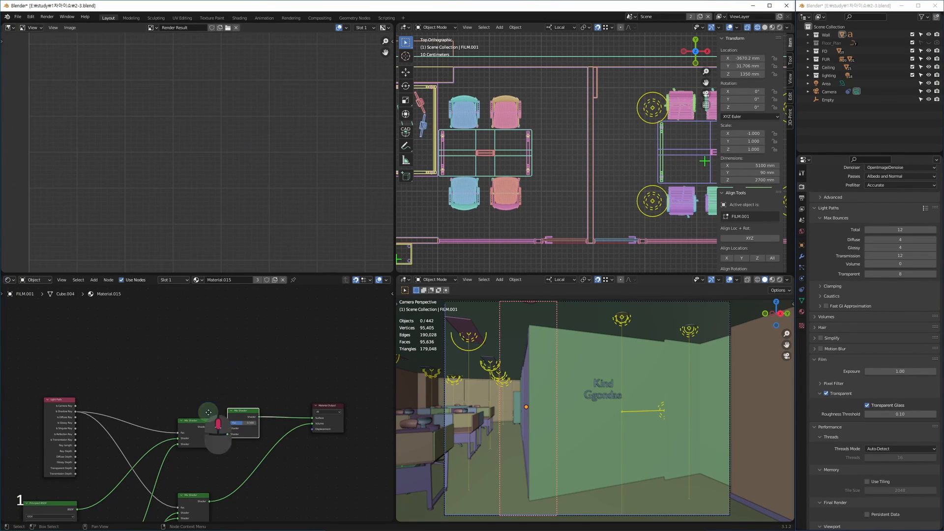
# Step: Maximize the shader node editor and move the newly inserted Mix Shader up, clear of the other two Mix Shaders
pyautogui.hotkey('alt', 'w')
pyautogui.moveTo(467, 179); pyautogui.dragTo(401, 213, button='middle')
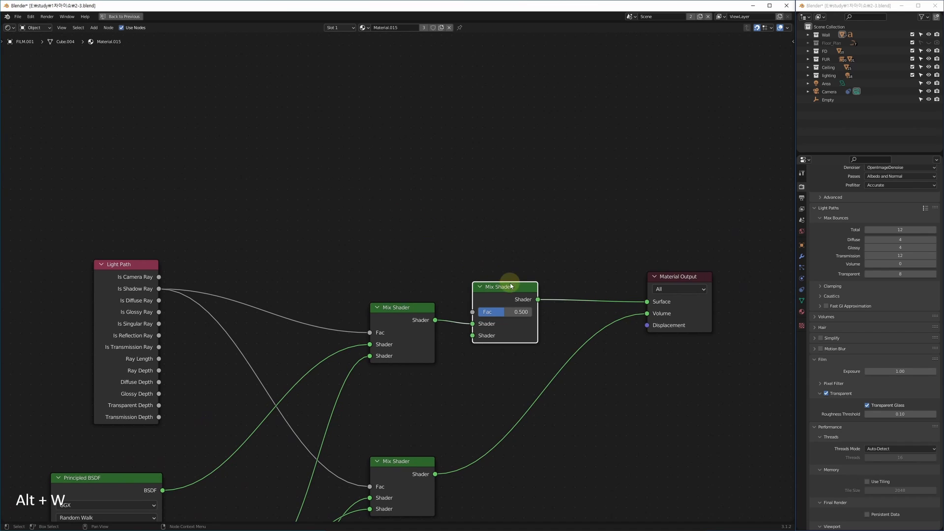
pyautogui.moveTo(497, 285); pyautogui.dragTo(496, 243)
pyautogui.scroll(-3, 337, 249)
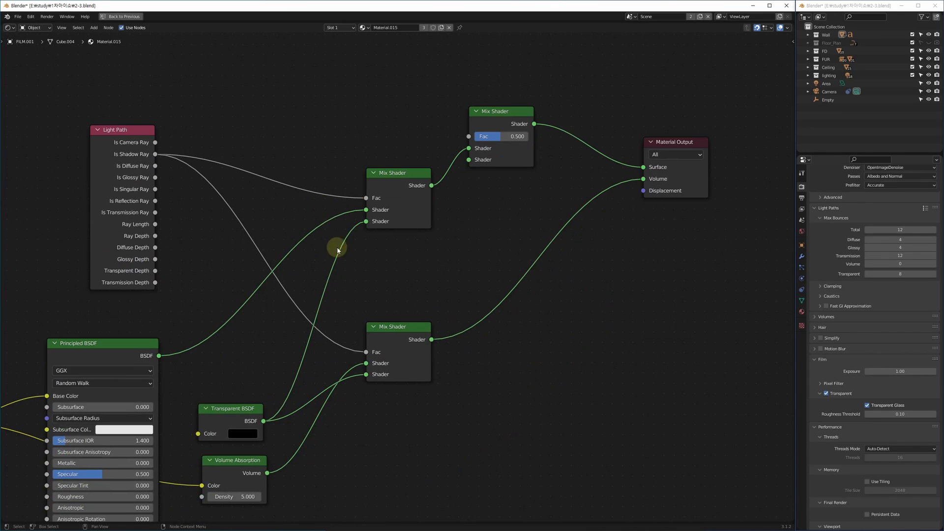
# Step: Connect the black Transparent BSDF's output to the second Shader input of the newly inserted Mix Shader
pyautogui.moveTo(338, 250); pyautogui.dragTo(354, 274, button='middle')
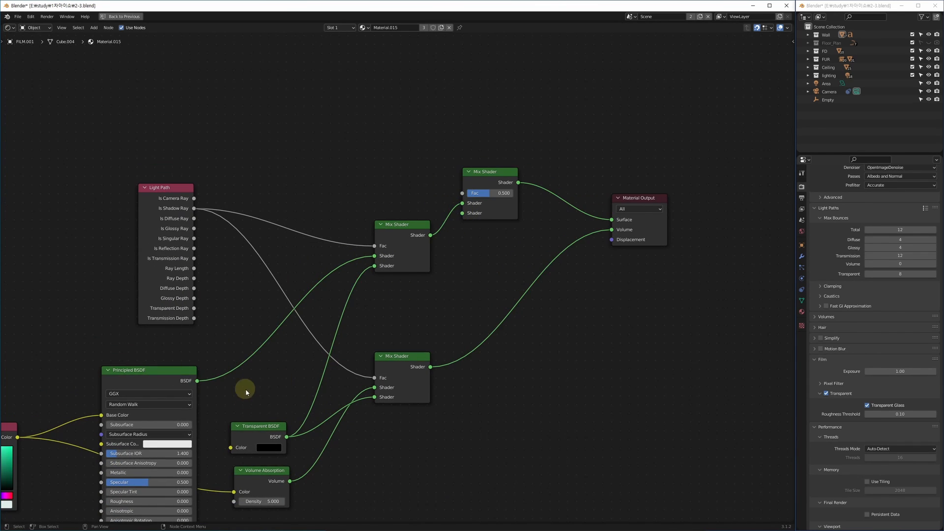
pyautogui.moveTo(246, 389); pyautogui.dragTo(372, 238, button='middle')
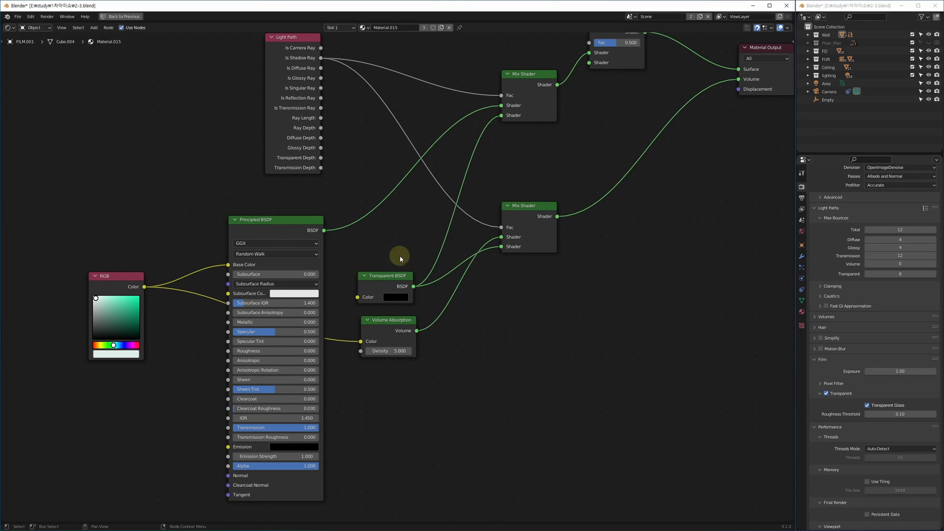
pyautogui.moveTo(396, 249); pyautogui.dragTo(224, 372, button='middle')
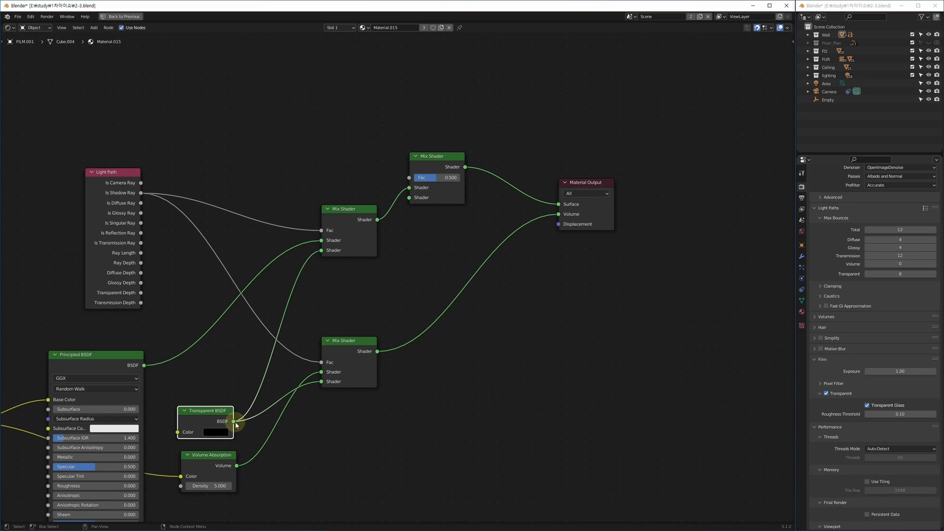
pyautogui.moveTo(233, 422); pyautogui.dragTo(410, 197)
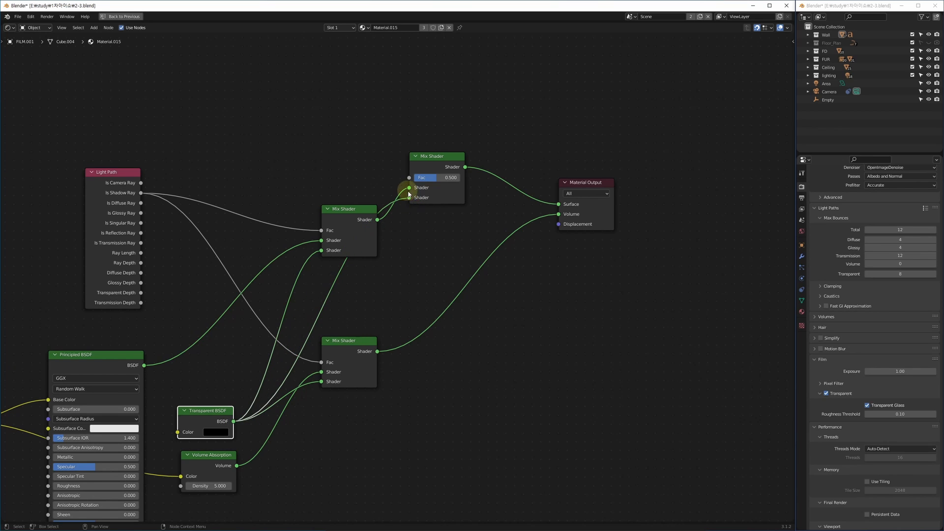
pyautogui.moveTo(368, 154); pyautogui.dragTo(363, 226, button='middle')
pyautogui.click(345, 228)
pyautogui.scroll(3, 255, 240)
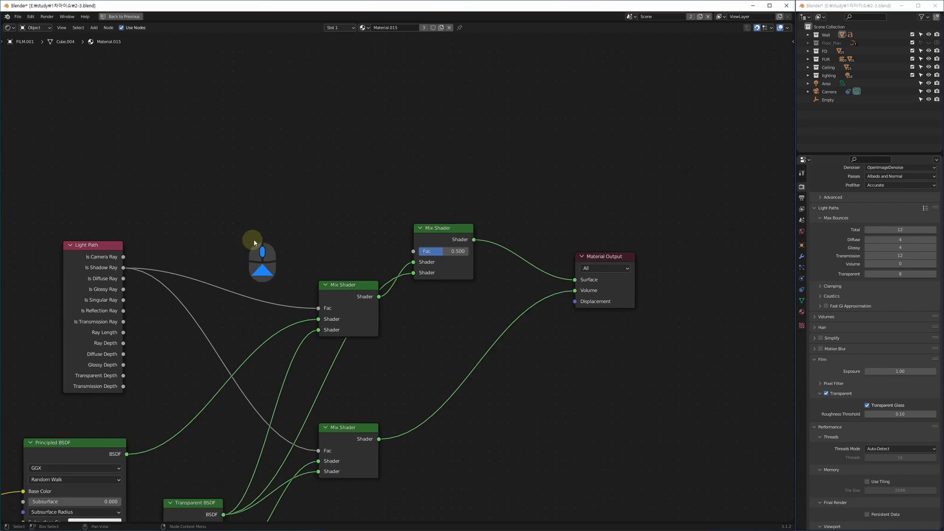
# Step: Add a Fresnel node and connect its Fac output to the Fac input of the Mix Shader feeding the Material Output
pyautogui.moveTo(72, 241); pyautogui.dragTo(94, 271)
pyautogui.moveTo(225, 219); pyautogui.dragTo(161, 238, button='middle')
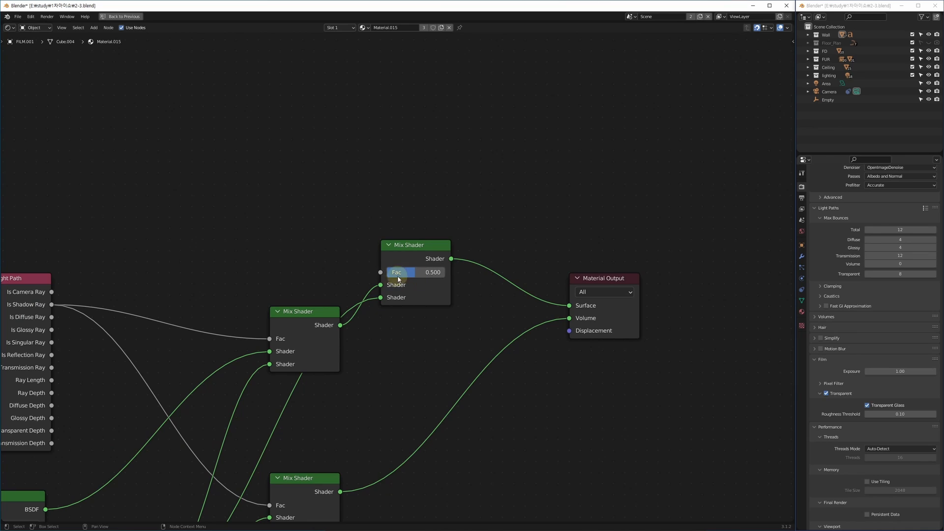
pyautogui.hotkey('shift', 'a')
pyautogui.write('fre')
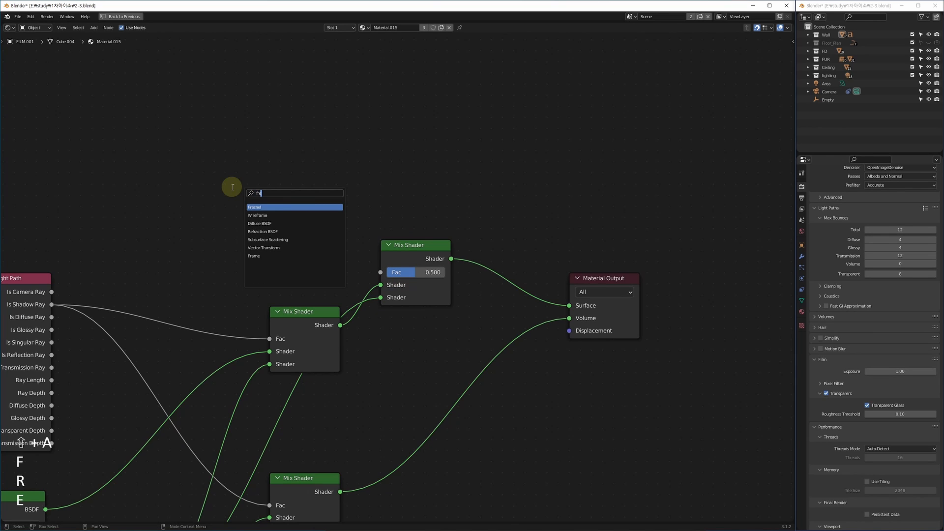
pyautogui.press('Return')
pyautogui.press('Return')
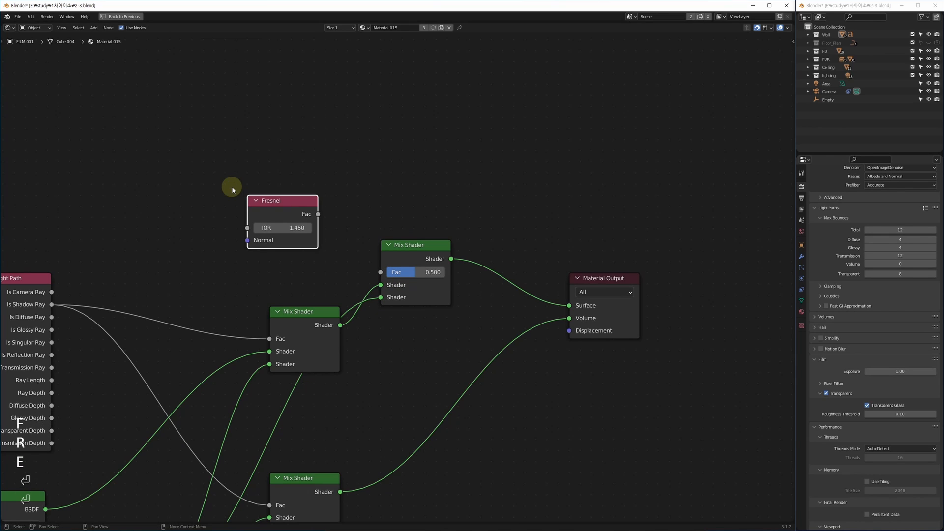
pyautogui.moveTo(318, 214); pyautogui.dragTo(380, 272)
pyautogui.moveTo(292, 210); pyautogui.dragTo(224, 220)
# Step: Restore the split editor layout and render the camera view into Slot 1 to examine the glass
pyautogui.press('w')
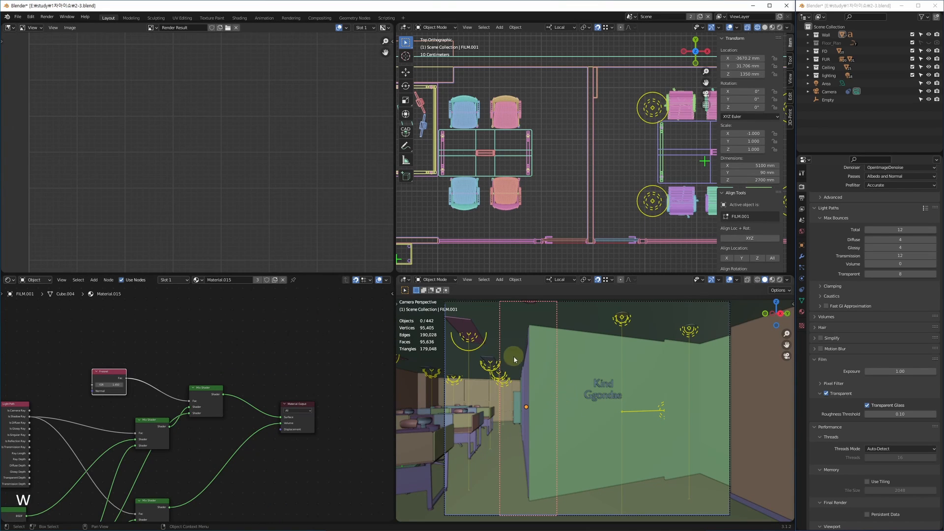
pyautogui.press('F12')
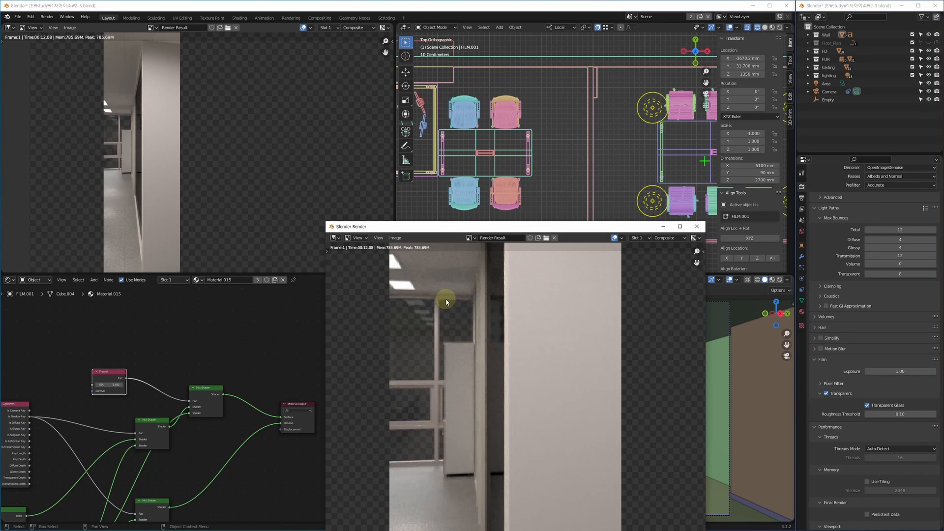
pyautogui.click(147, 157)
pyautogui.moveTo(144, 156); pyautogui.dragTo(247, 202, button='middle')
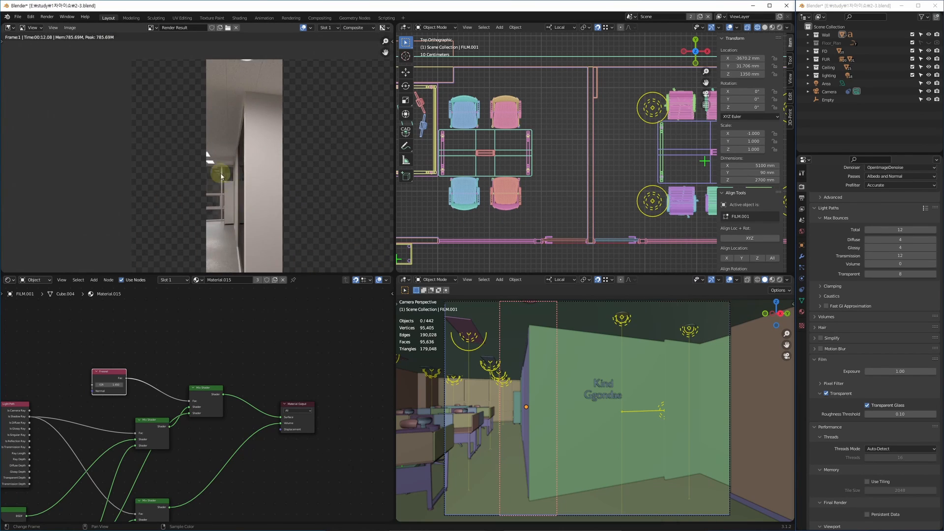
pyautogui.scroll(5, 215, 173)
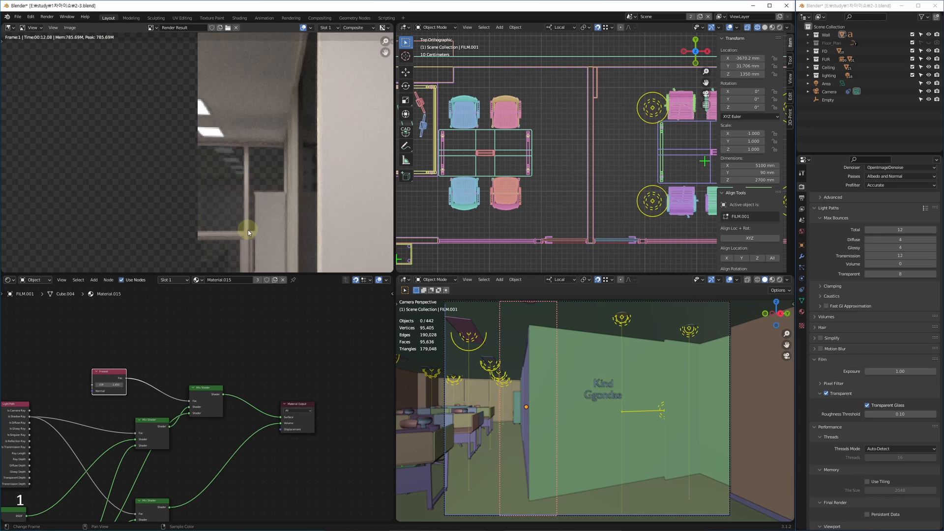
# Step: Compare the glass in the Slot 1 and Slot 2 renders by switching repeatedly between them
pyautogui.press('2')
pyautogui.press('1')
pyautogui.press('2')
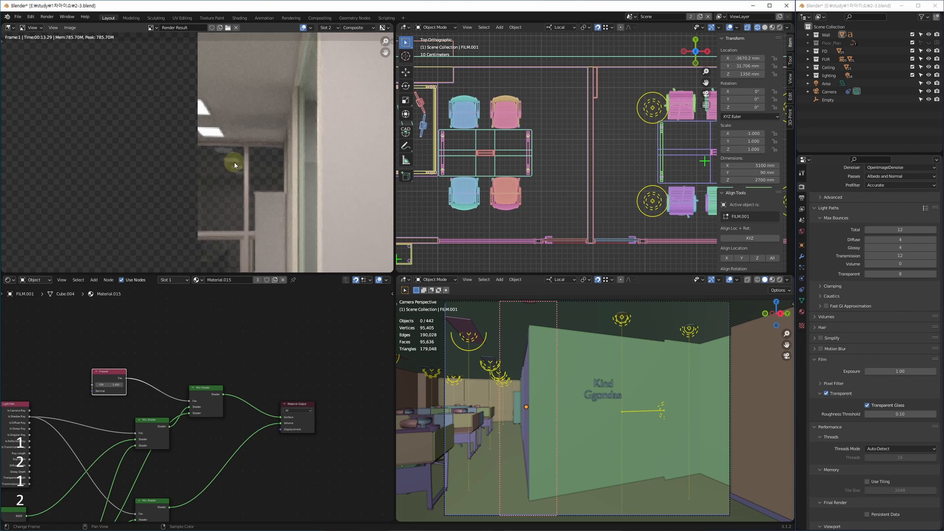
pyautogui.press('1')
pyautogui.press('2')
pyautogui.press('1')
pyautogui.press('2')
pyautogui.press('1')
pyautogui.press('2')
pyautogui.press('1')
pyautogui.press('2')
pyautogui.press('1')
pyautogui.press('2')
# Step: Maximize the shader node editor and add a second Transparent BSDF node near the Material Output
pyautogui.moveTo(157, 394); pyautogui.dragTo(183, 359, button='middle')
pyautogui.scroll(3, 183, 359)
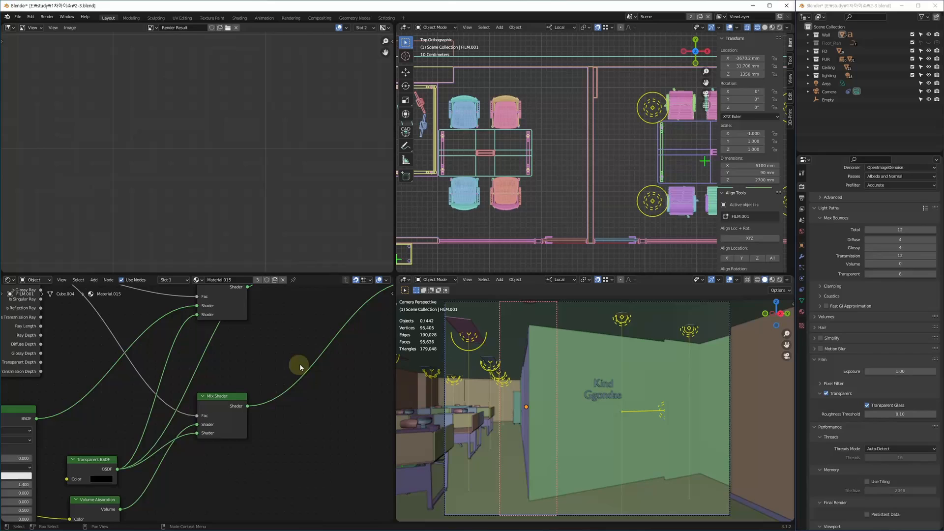
pyautogui.moveTo(219, 394); pyautogui.dragTo(262, 298, button='middle')
pyautogui.hotkey('alt', 'w')
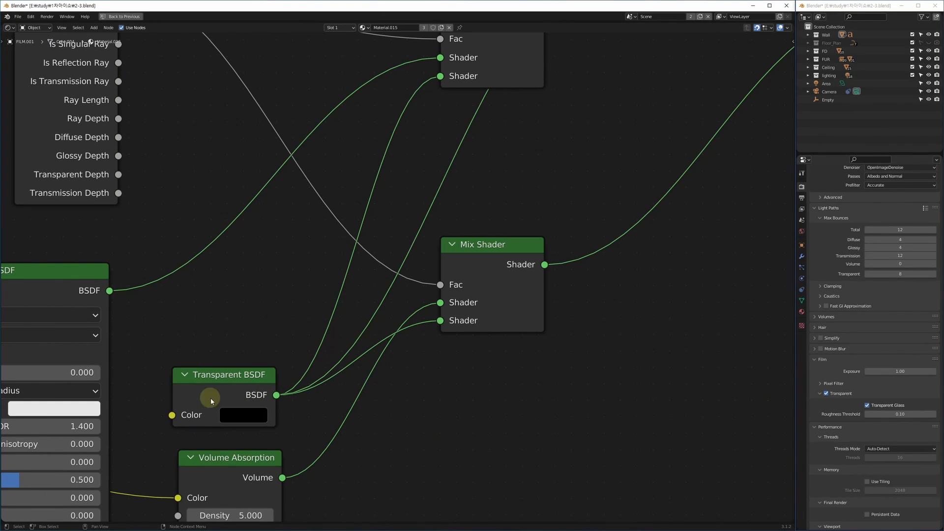
pyautogui.moveTo(319, 377); pyautogui.dragTo(146, 457, button='middle')
pyautogui.moveTo(388, 288); pyautogui.dragTo(91, 479, button='middle')
pyautogui.hotkey('shift', 'a')
pyautogui.click(319, 145)
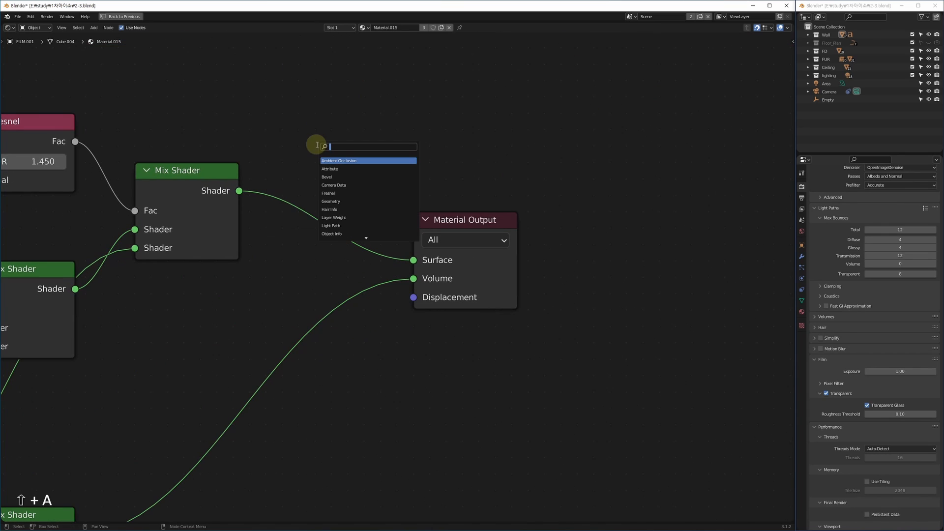
pyautogui.write('tran')
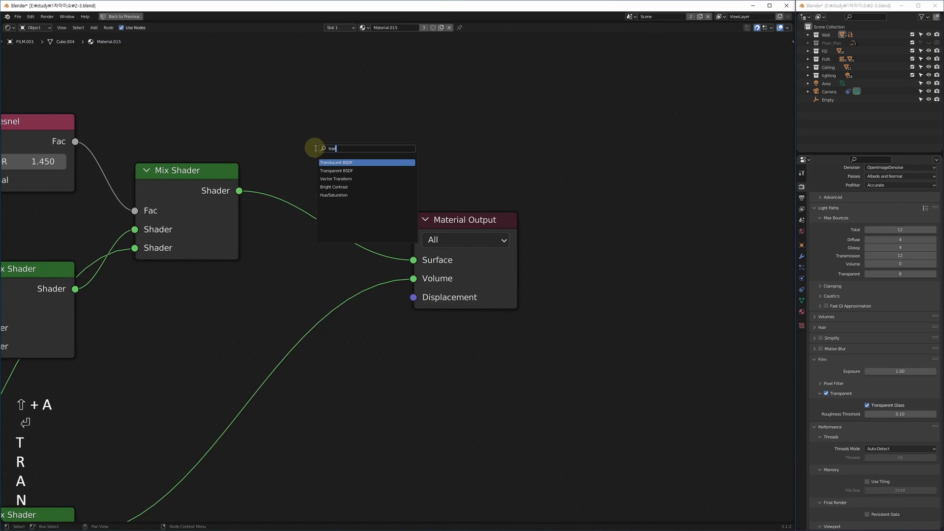
pyautogui.press('Down')
pyautogui.press('Return')
pyautogui.press('Return')
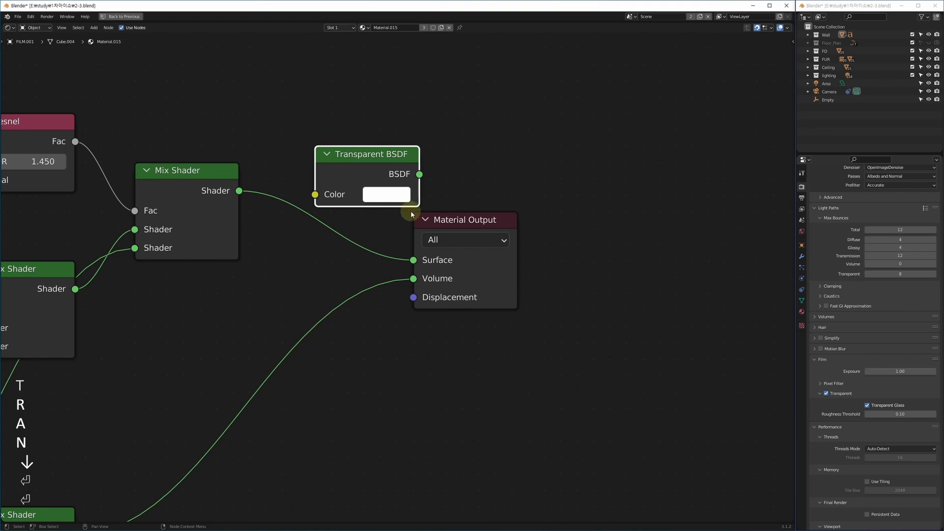
# Step: Try the new white Transparent BSDF alone as the Material Output's Surface, with Volume unlinked, in a Slot 2 test render
pyautogui.moveTo(420, 174); pyautogui.dragTo(375, 312)
pyautogui.moveTo(472, 220); pyautogui.dragTo(524, 167)
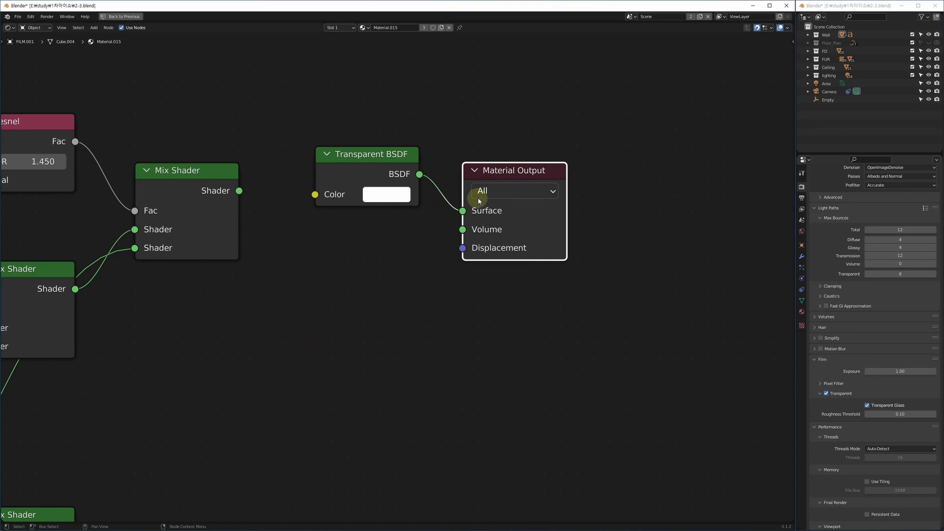
pyautogui.hotkey('ctrl', 'space')
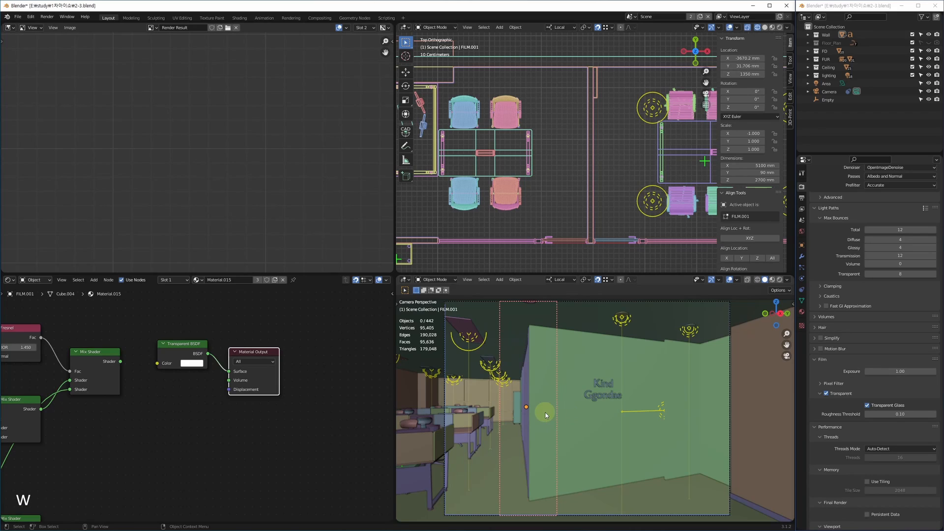
pyautogui.press('F12')
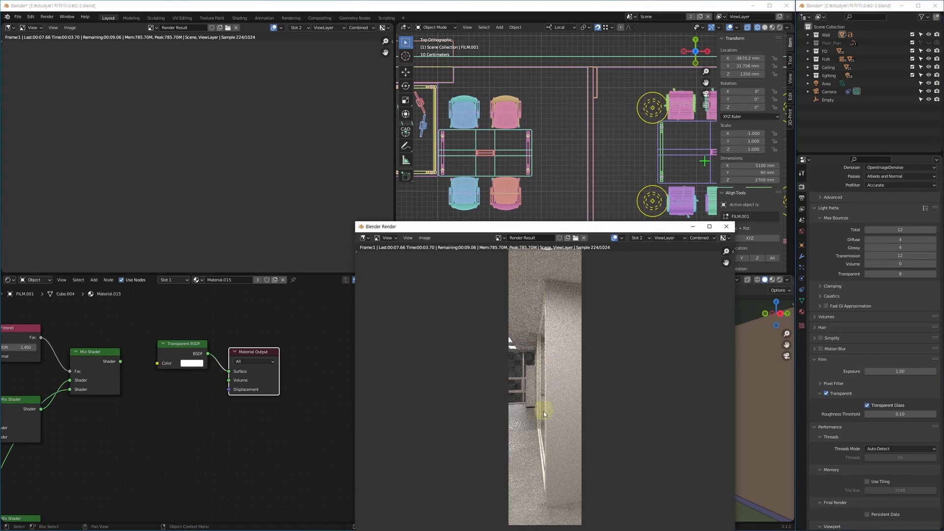
pyautogui.press('Escape')
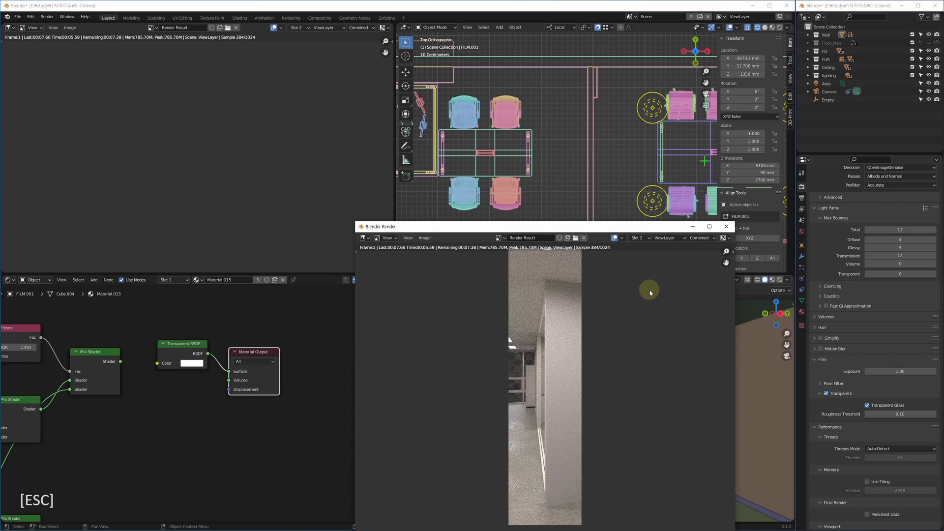
pyautogui.click(726, 226)
# Step: Move the white Transparent BSDF beside the Fresnel node and the unlinked Material Output closer to the last Mix Shader
pyautogui.hotkey('alt', 'w')
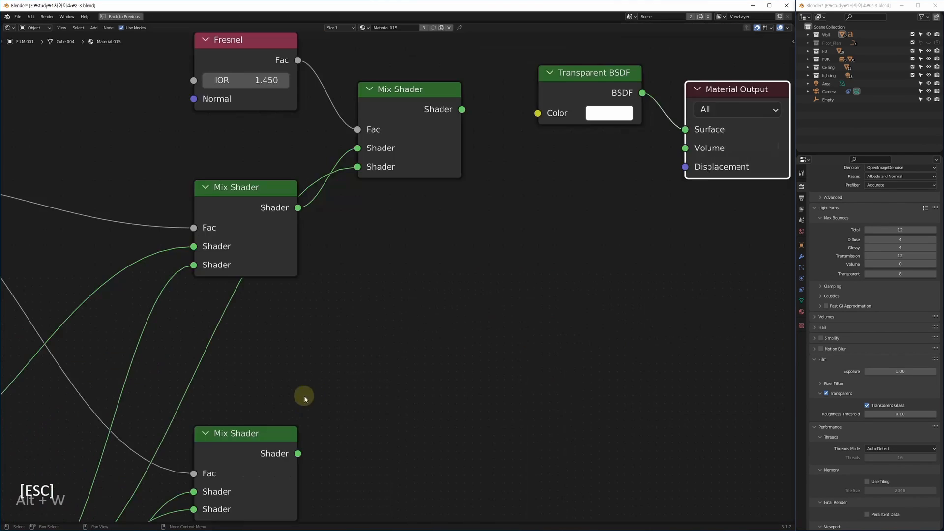
pyautogui.moveTo(306, 397); pyautogui.dragTo(402, 257, button='middle')
pyautogui.scroll(-2, 363, 331)
pyautogui.moveTo(363, 331); pyautogui.dragTo(344, 246, button='middle')
pyautogui.moveTo(234, 410); pyautogui.dragTo(332, 363, button='middle')
pyautogui.scroll(1, 338, 372)
pyautogui.scroll(-3, 379, 291)
pyautogui.moveTo(463, 212); pyautogui.dragTo(360, 363, button='middle')
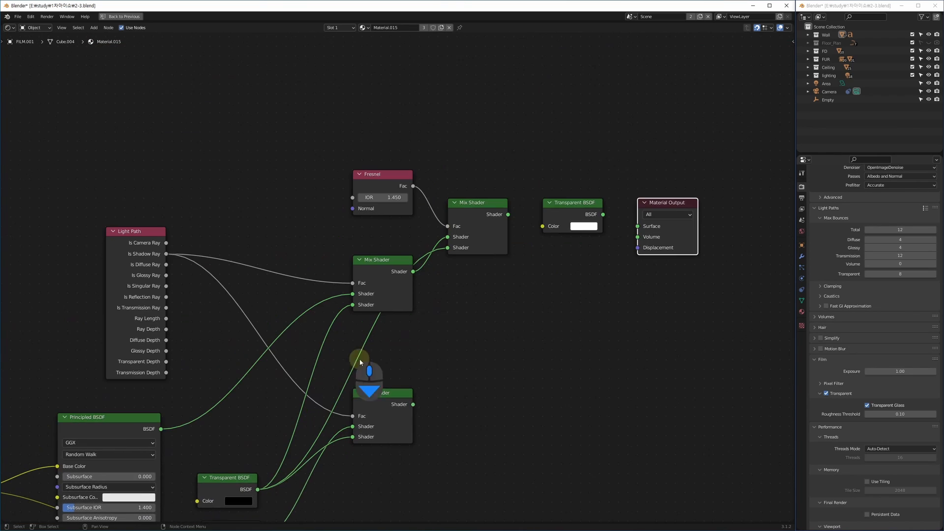
pyautogui.moveTo(581, 199); pyautogui.dragTo(306, 189)
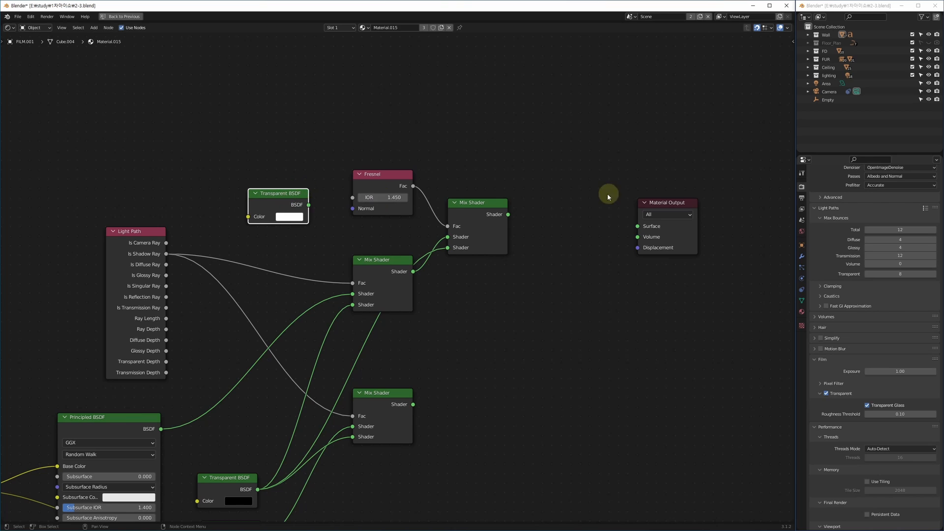
pyautogui.moveTo(668, 202); pyautogui.dragTo(573, 201)
pyautogui.scroll(1, 517, 221)
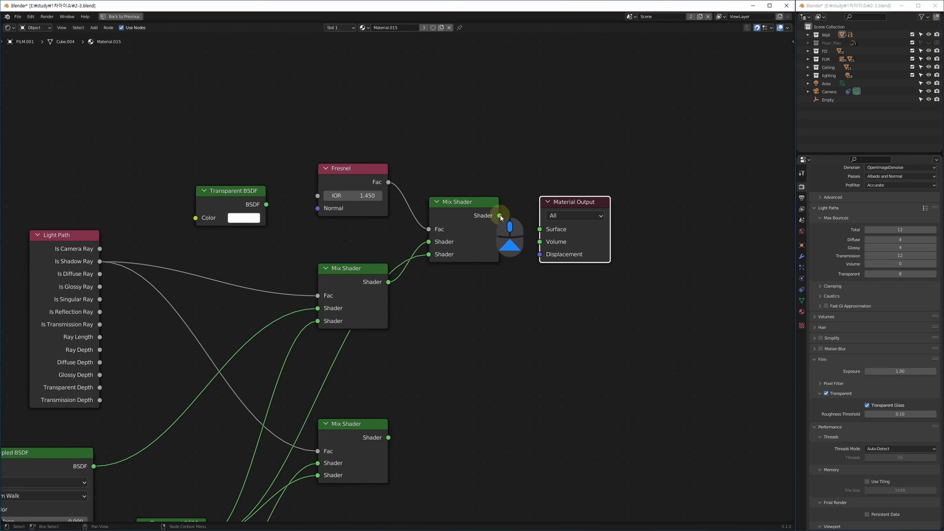
# Step: Link the Fresnel-driven Mix Shader to the Material Output's Surface and feed the white Transparent BSDF into its second Shader input
pyautogui.moveTo(500, 216); pyautogui.dragTo(540, 229)
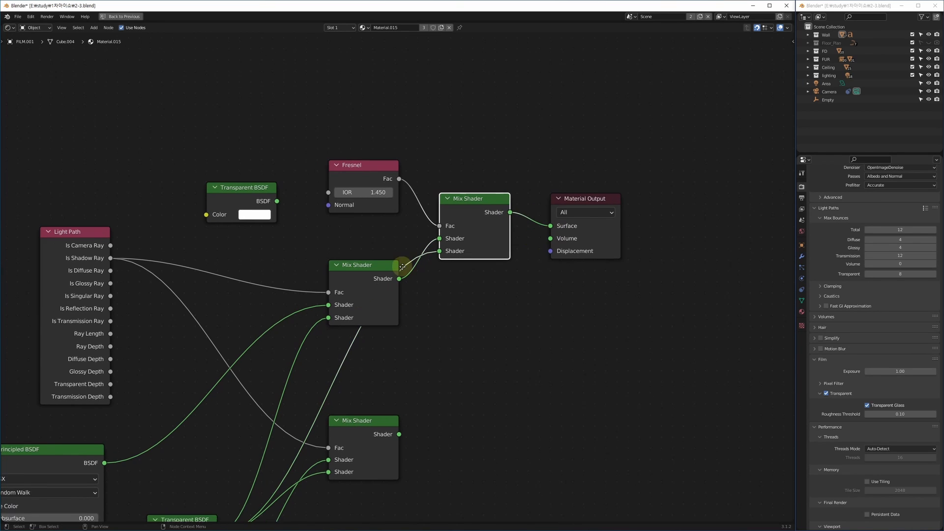
pyautogui.moveTo(288, 194); pyautogui.dragTo(382, 225)
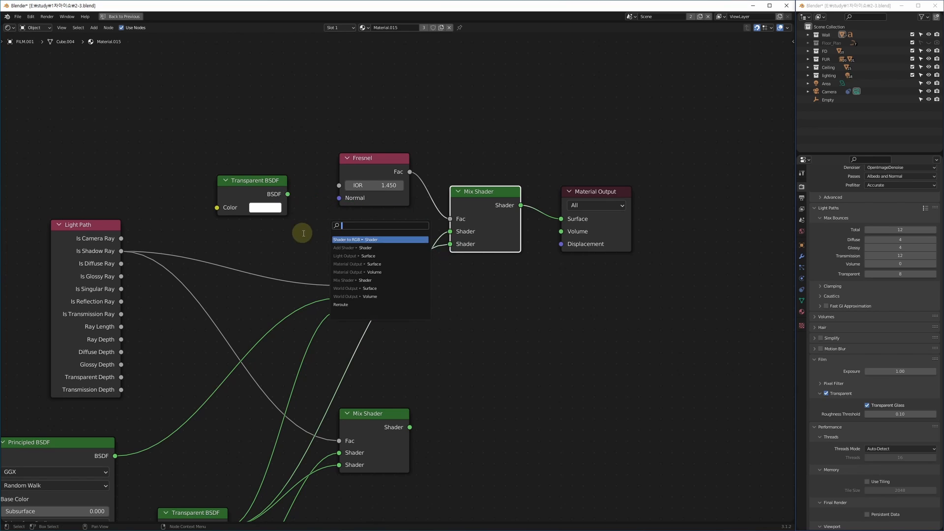
pyautogui.click(303, 234)
pyautogui.moveTo(288, 195); pyautogui.dragTo(451, 245)
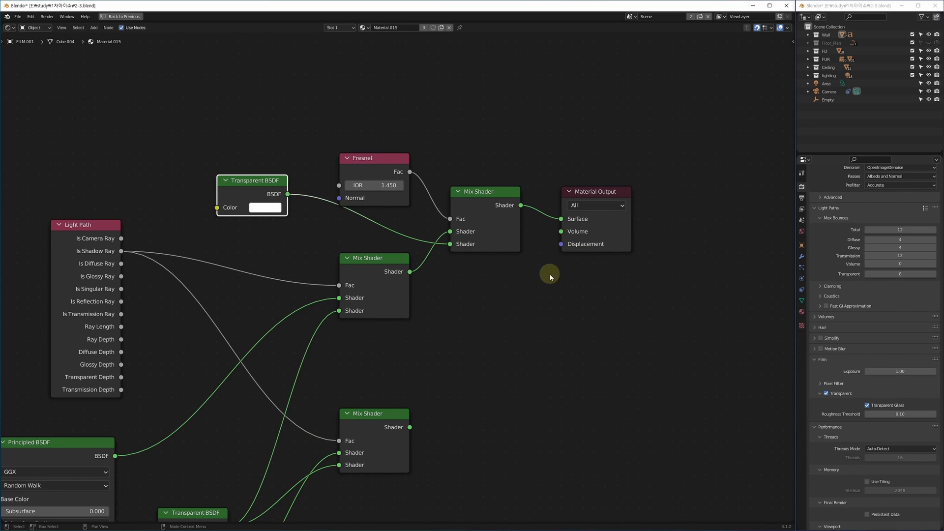
# Step: Reconnect the lower Mix Shader to the Material Output's Volume input and render the camera view into Slot 2
pyautogui.moveTo(414, 433); pyautogui.dragTo(563, 234)
pyautogui.moveTo(510, 343); pyautogui.dragTo(673, 144, button='middle')
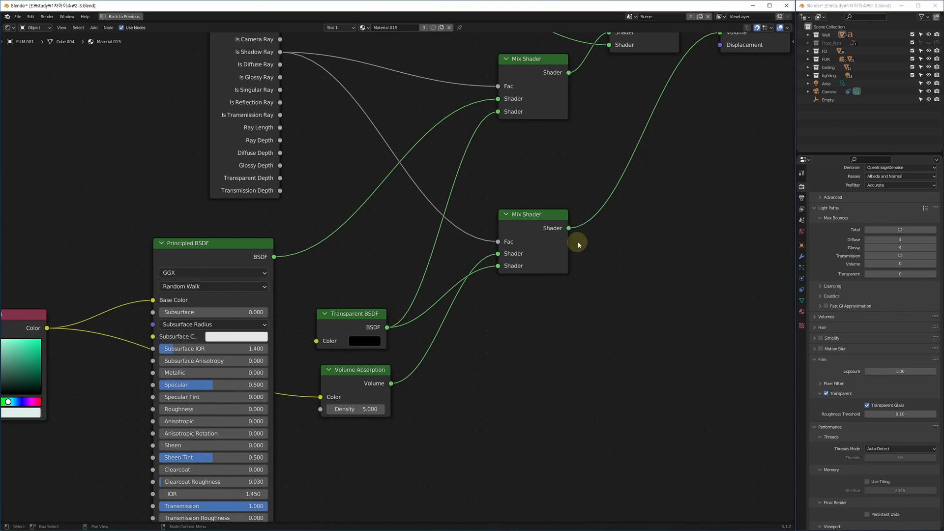
pyautogui.hotkey('alt', 'w')
pyautogui.press('F12')
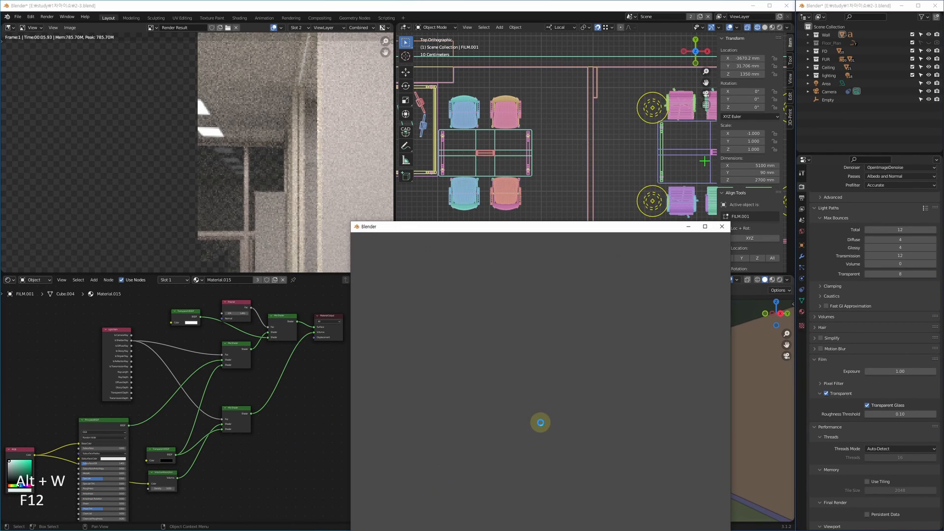
# Step: Compare the new Slot 2 render with Slot 1 and examine the glass edge up close
pyautogui.press('1')
pyautogui.press('2')
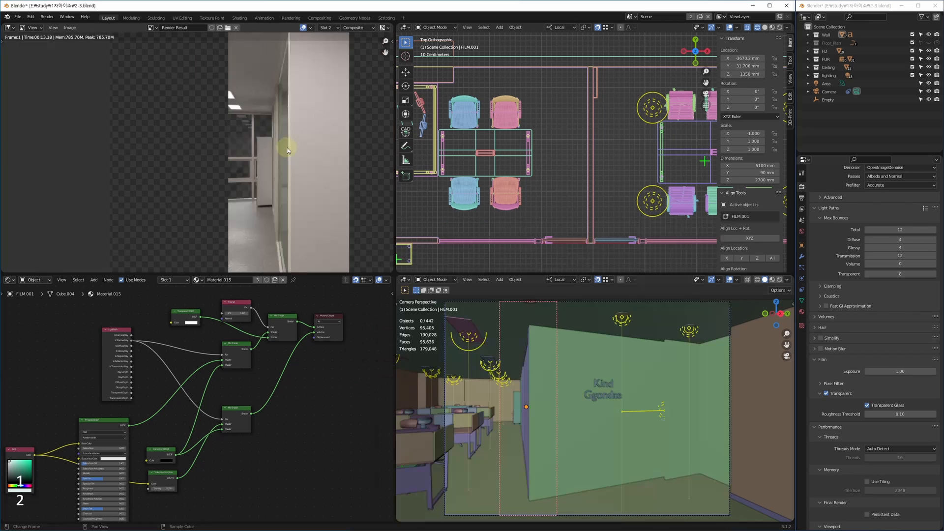
pyautogui.scroll(3, 275, 145)
pyautogui.moveTo(287, 147)
pyautogui.mouseDown(button='middle')
pyautogui.moveTo(275, 144)
pyautogui.moveTo(279, 121)
pyautogui.moveTo(290, 162)
pyautogui.mouseUp(button='middle')
pyautogui.moveTo(276, 120); pyautogui.dragTo(289, 195, button='middle')
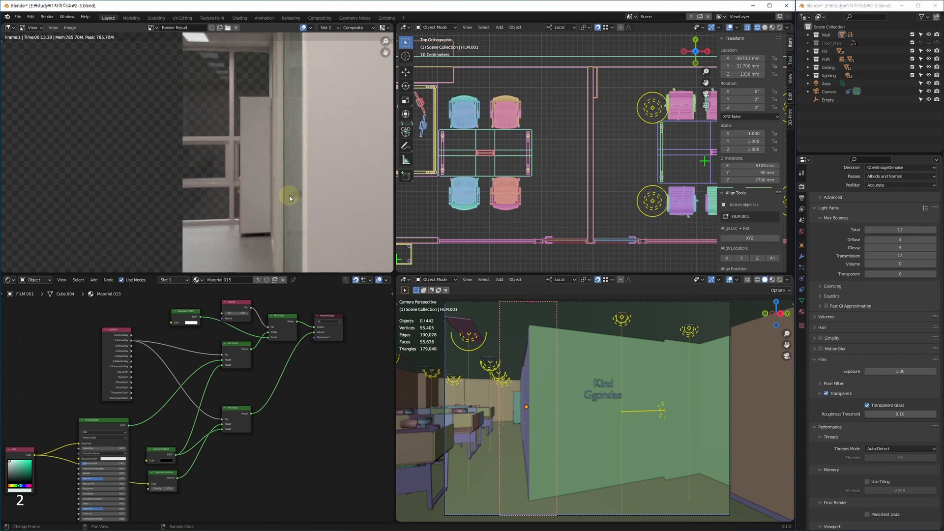
# Step: Move the white Transparent BSDF lower and the Fresnel node up and away from the Mix Shader to make room on their link
pyautogui.moveTo(281, 117); pyautogui.dragTo(271, 218, button='middle')
pyautogui.scroll(2, 271, 220)
pyautogui.scroll(2, 273, 220)
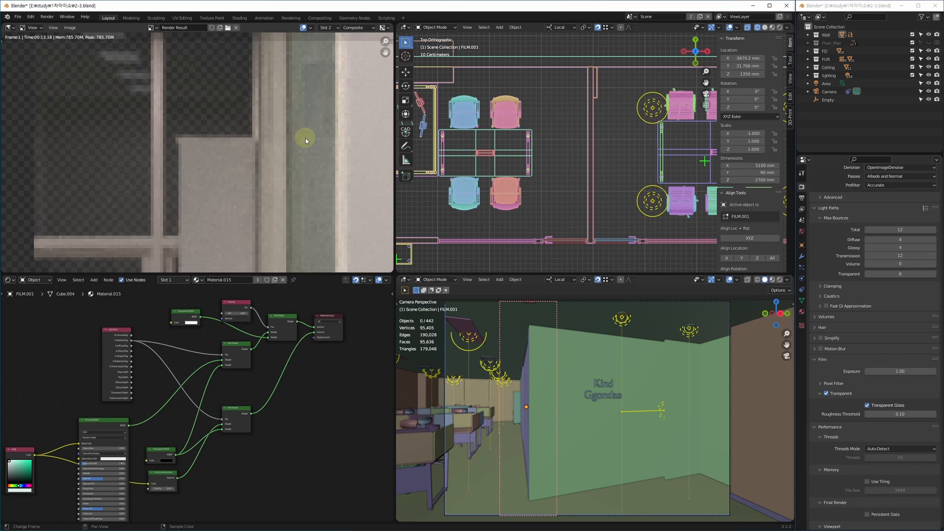
pyautogui.scroll(-4, 306, 138)
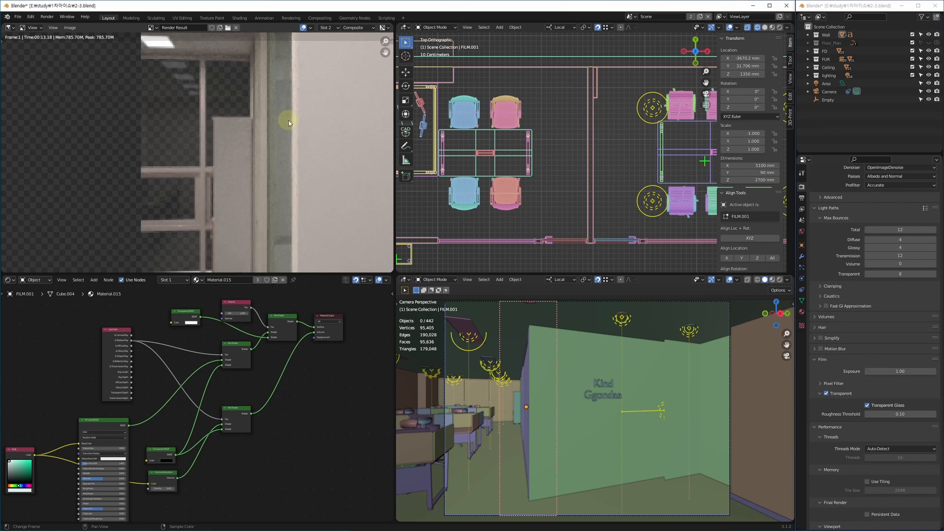
pyautogui.scroll(4, 237, 366)
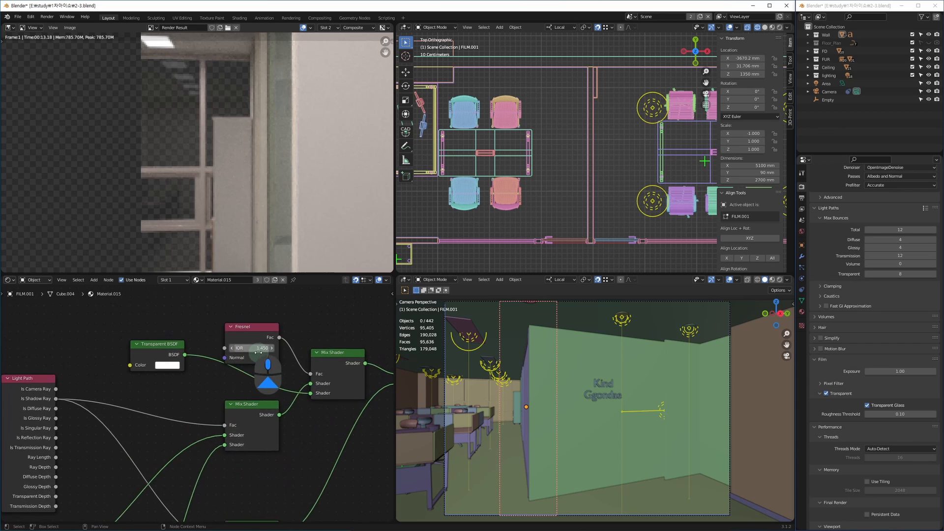
pyautogui.moveTo(205, 353); pyautogui.dragTo(221, 387)
pyautogui.moveTo(266, 361); pyautogui.dragTo(267, 381, button='middle')
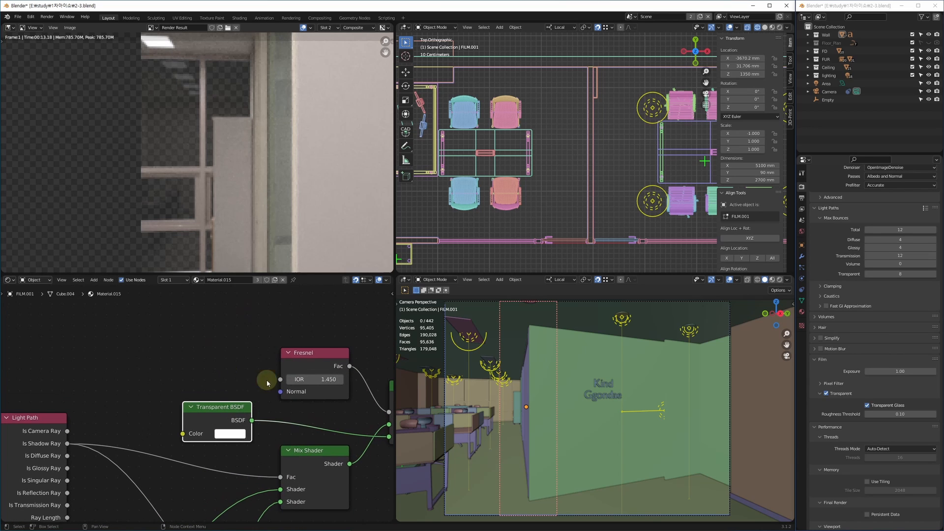
pyautogui.moveTo(323, 355); pyautogui.dragTo(165, 308)
# Step: Insert a ColorRamp between the Fresnel node and the last Mix Shader's Fac input, placing it above the white Transparent BSDF
pyautogui.scroll(-2, 232, 348)
pyautogui.click(252, 313)
pyautogui.hotkey('shift', 'a')
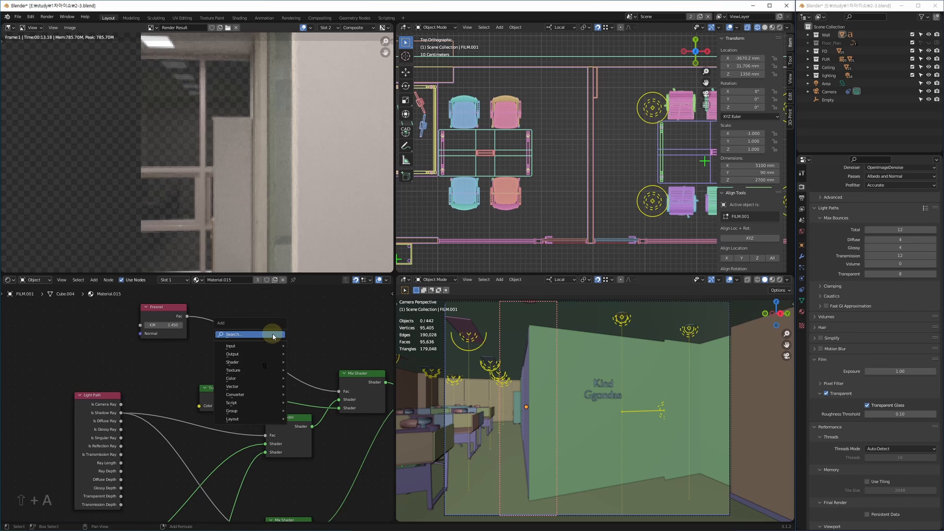
pyautogui.click(274, 334)
pyautogui.write('co')
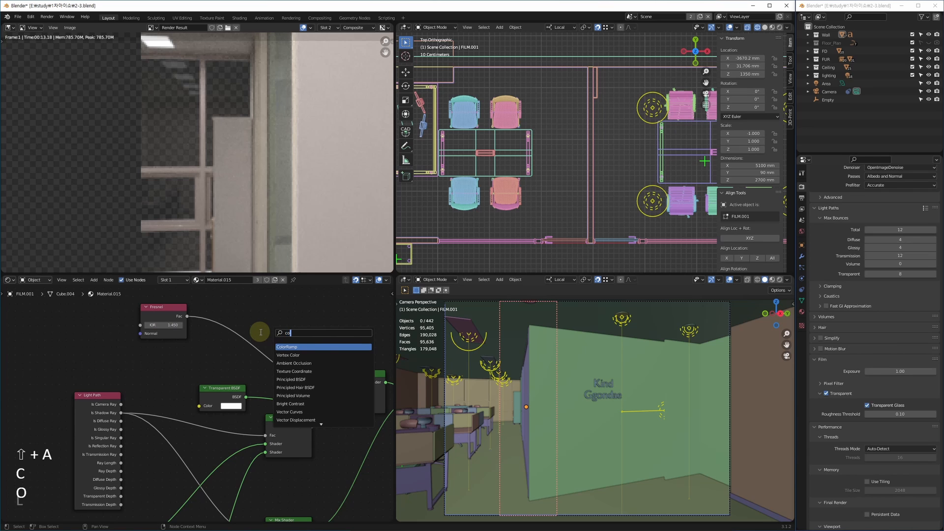
pyautogui.write('l')
pyautogui.press('Return')
pyautogui.press('Return')
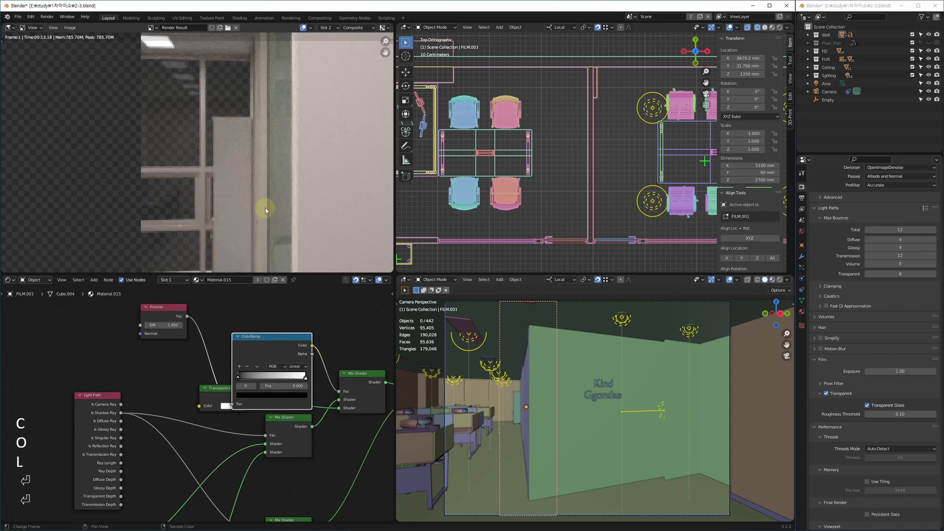
pyautogui.moveTo(274, 338); pyautogui.dragTo(264, 303)
# Step: Move the ColorRamp's black stop to 0.651 and start a test render, stopping it early
pyautogui.moveTo(227, 343); pyautogui.dragTo(273, 350)
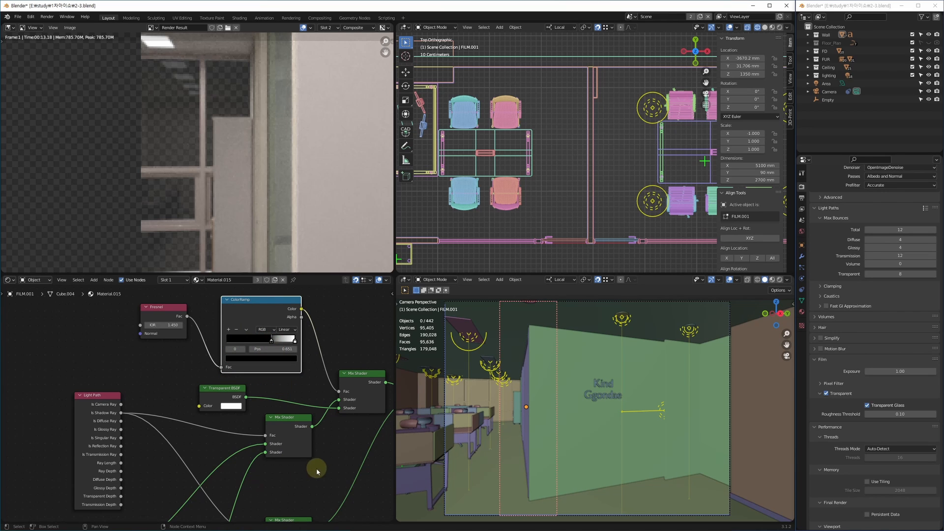
pyautogui.moveTo(317, 469); pyautogui.dragTo(247, 452, button='middle')
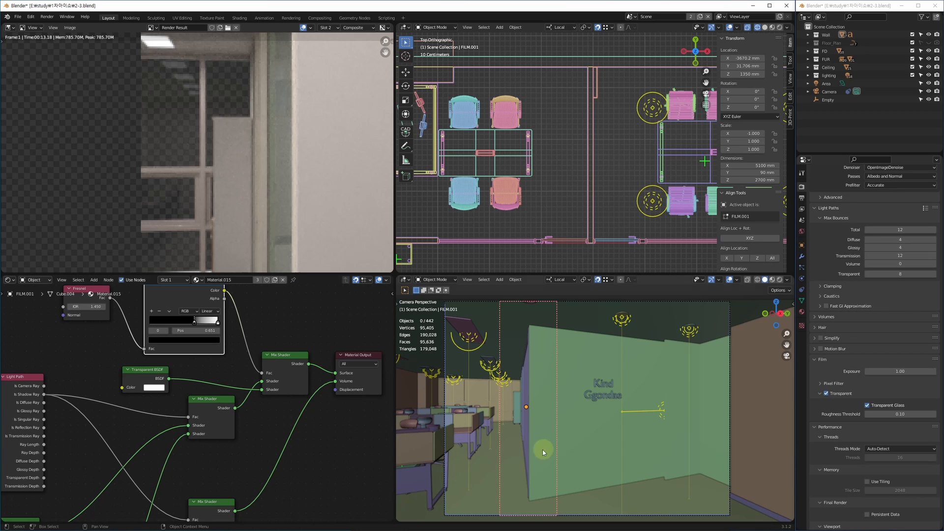
pyautogui.press('F12')
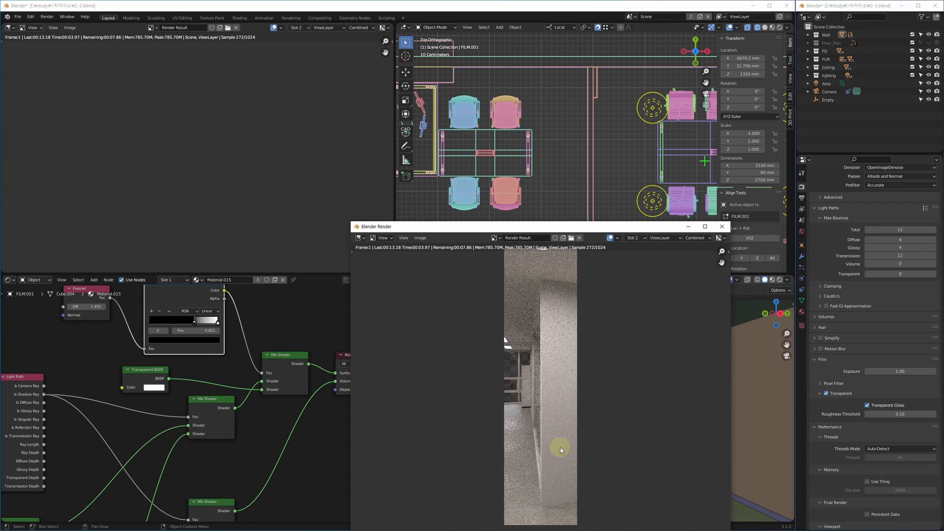
pyautogui.press('Escape')
pyautogui.press('Escape')
# Step: Move the ColorRamp's black stop to 0.881, render the camera region, and inspect the glass edge
pyautogui.moveTo(203, 321); pyautogui.dragTo(214, 320)
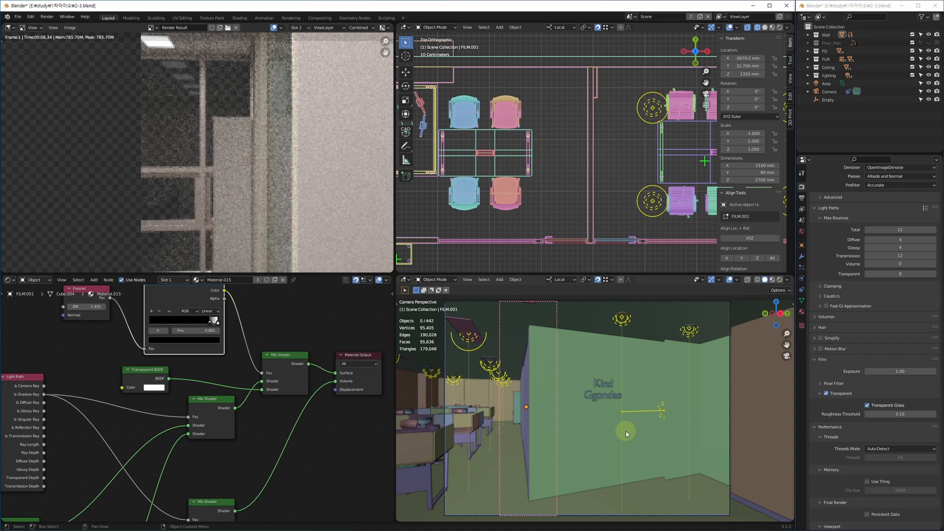
pyautogui.press('F12')
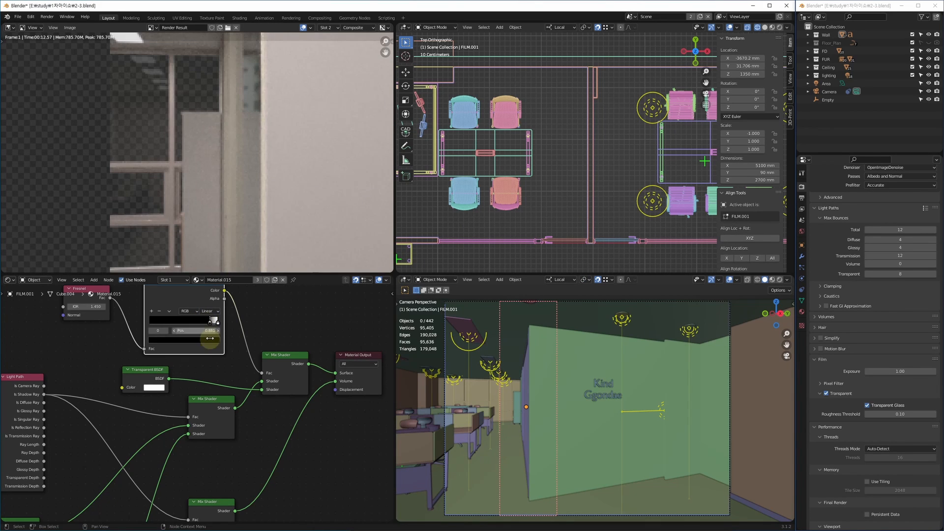
pyautogui.moveTo(196, 351); pyautogui.dragTo(229, 396, button='middle')
pyautogui.scroll(2, 198, 345)
pyautogui.scroll(5, 232, 387)
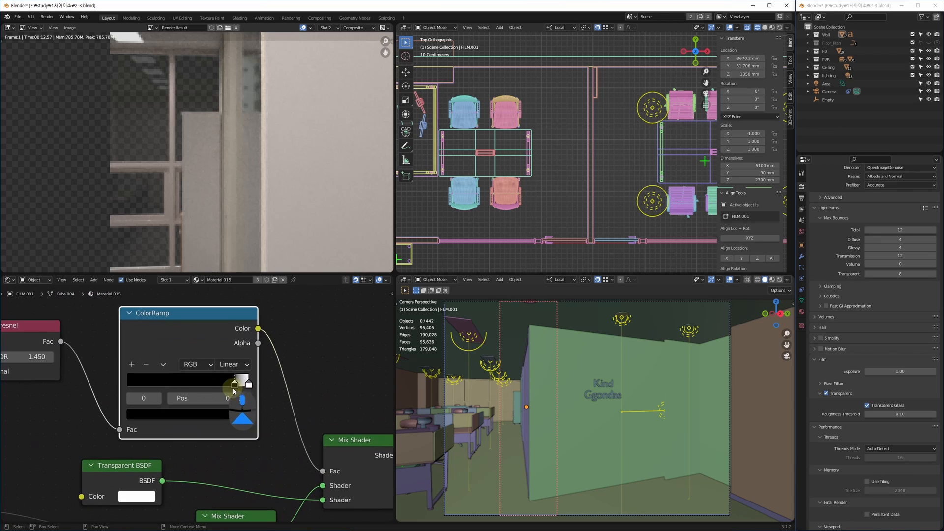
pyautogui.moveTo(254, 143); pyautogui.dragTo(290, 130, button='middle')
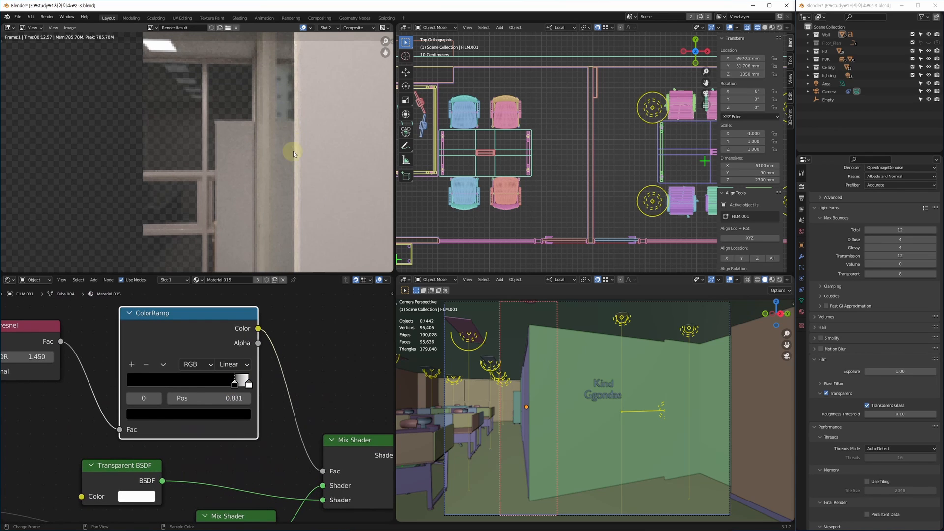
# Step: Set the ColorRamp's black stop to 0.803, rerender the camera region, and check the glass edge
pyautogui.moveTo(235, 385); pyautogui.dragTo(225, 387)
pyautogui.moveTo(292, 168); pyautogui.dragTo(272, 160, button='middle')
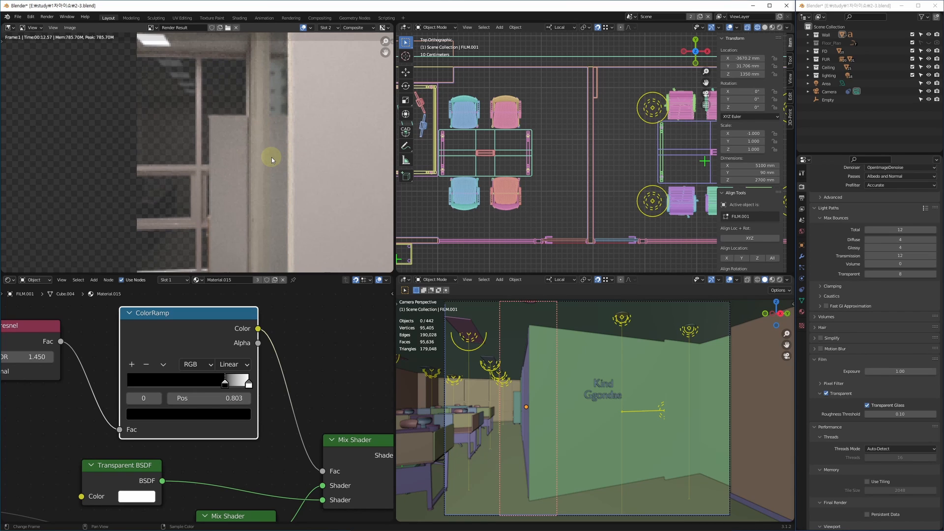
pyautogui.press('F12')
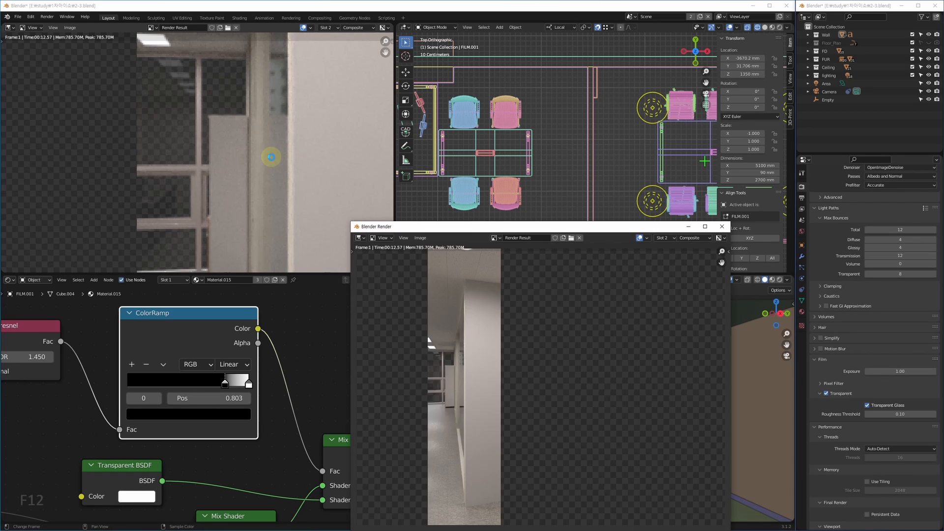
pyautogui.press('Escape')
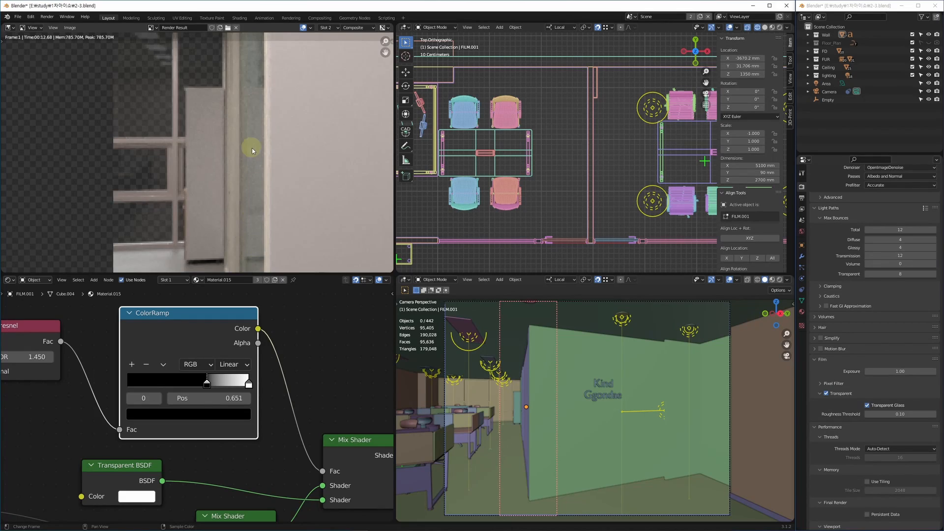
pyautogui.scroll(-4, 252, 151)
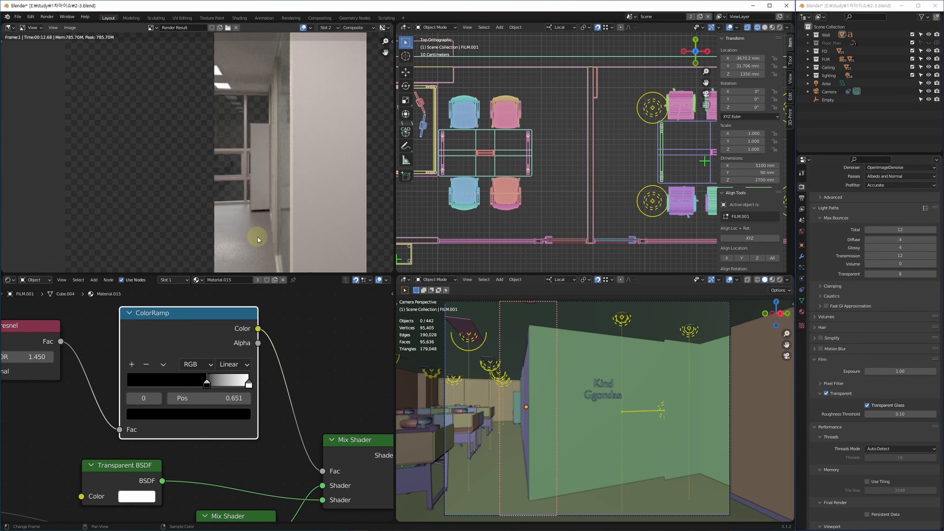
pyautogui.scroll(-6, 190, 421)
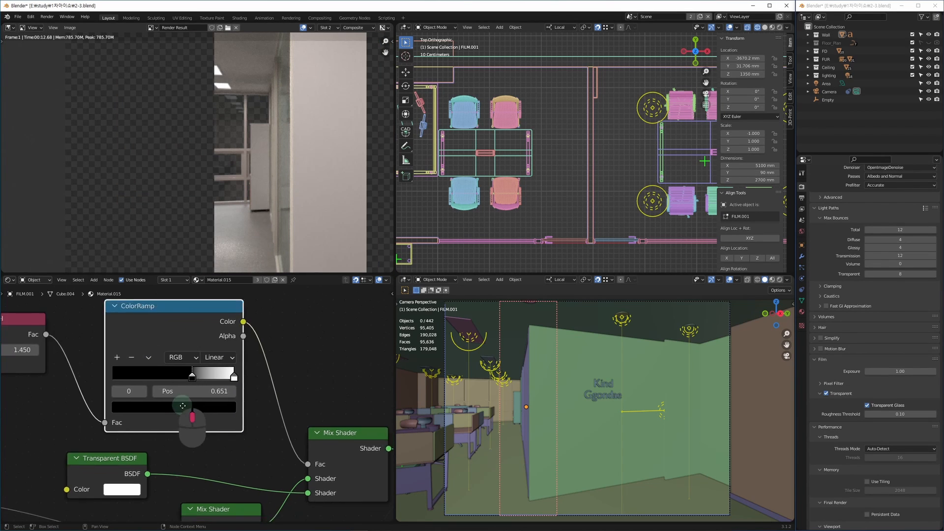
# Step: Change the lower black Transparent BSDF's color to near-white, about 0.92 in R, G and B, using the maximized node editor, and restore the split layout
pyautogui.moveTo(258, 456); pyautogui.dragTo(234, 480, button='middle')
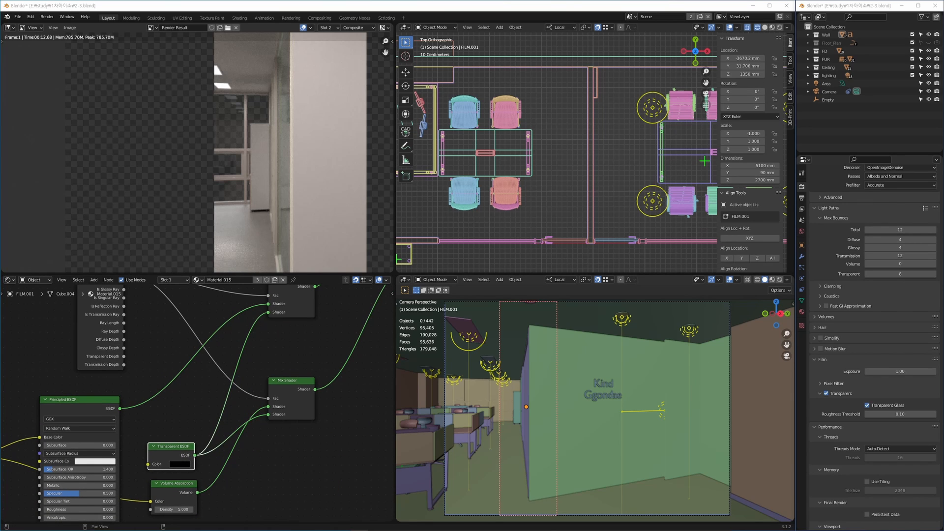
pyautogui.hotkey('ctrl', 'space')
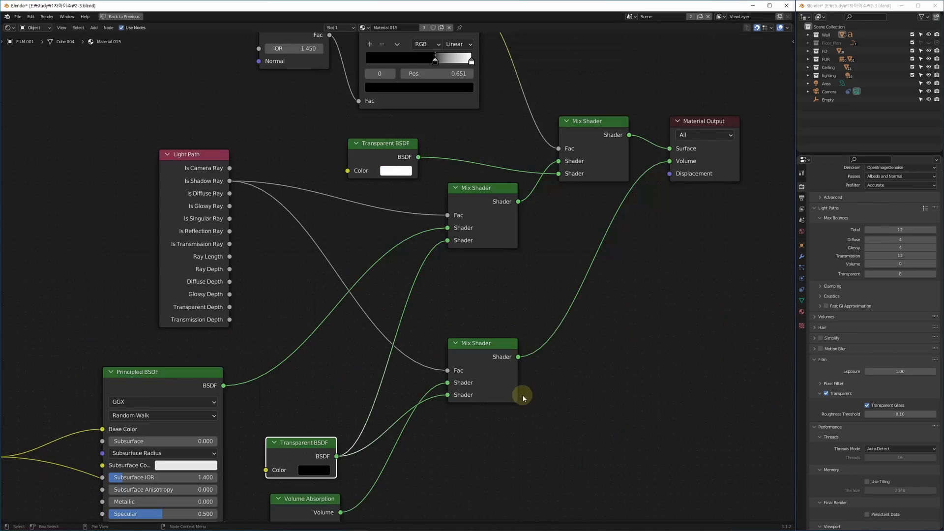
pyautogui.scroll(4, 492, 403)
pyautogui.click(282, 380)
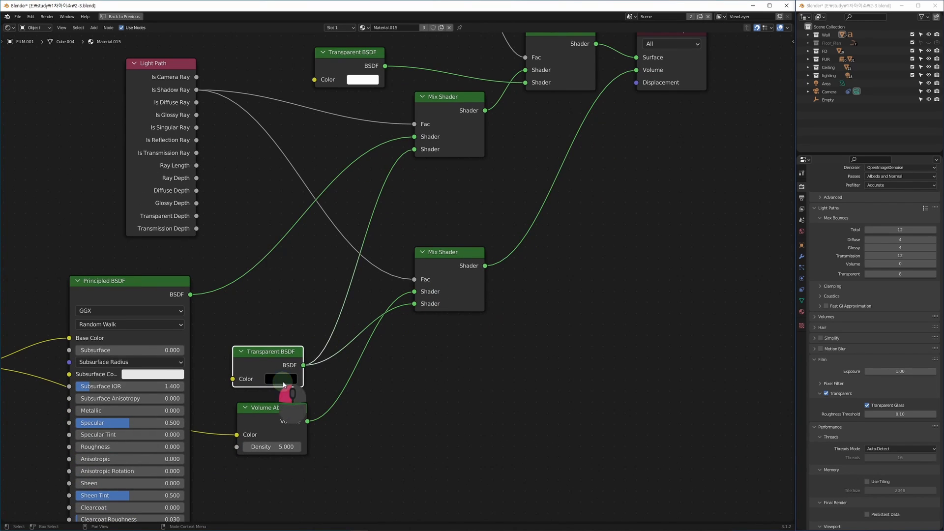
pyautogui.moveTo(294, 266); pyautogui.dragTo(272, 210)
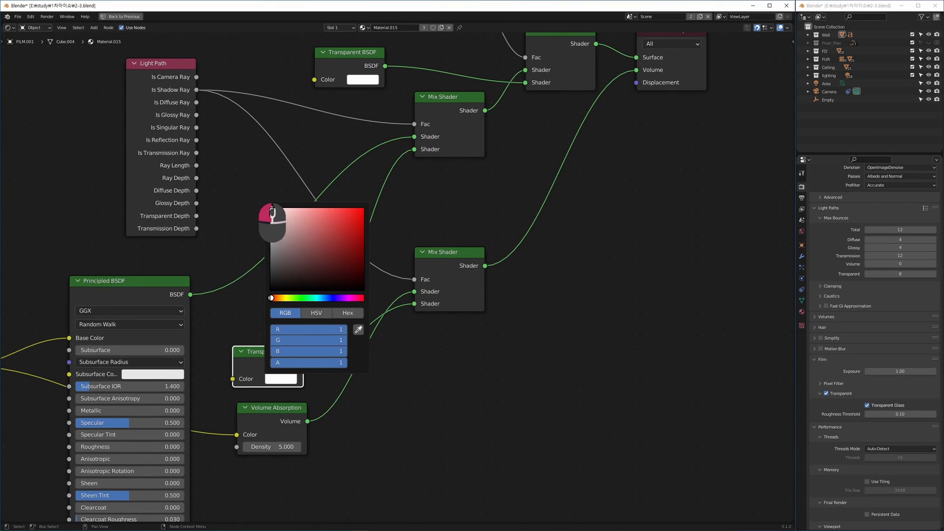
pyautogui.moveTo(313, 301); pyautogui.dragTo(318, 304)
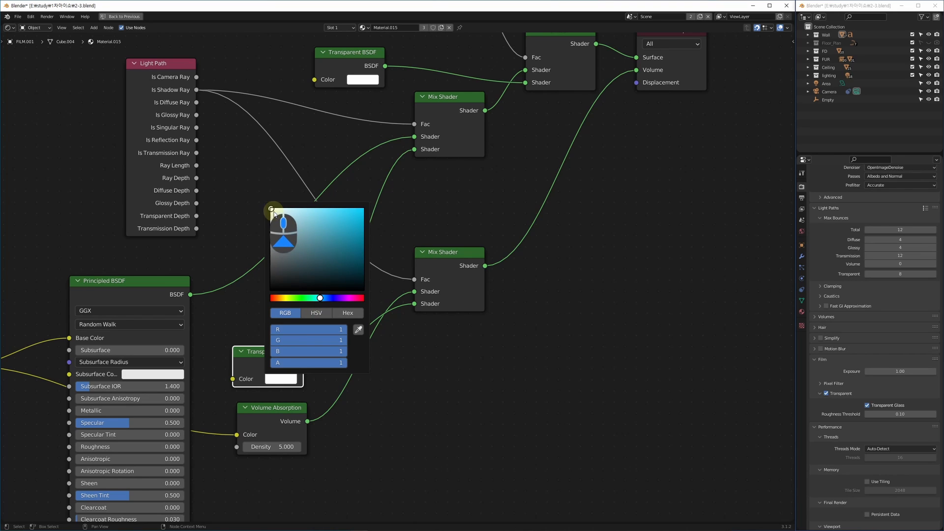
pyautogui.moveTo(272, 210); pyautogui.dragTo(272, 212)
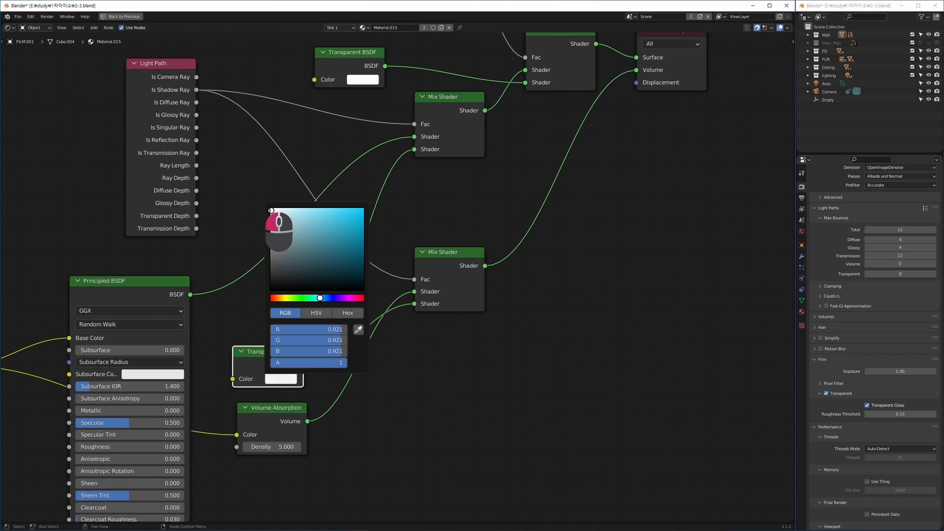
pyautogui.moveTo(271, 211); pyautogui.dragTo(271, 211)
pyautogui.click(237, 240)
pyautogui.moveTo(526, 284); pyautogui.dragTo(455, 307, button='middle')
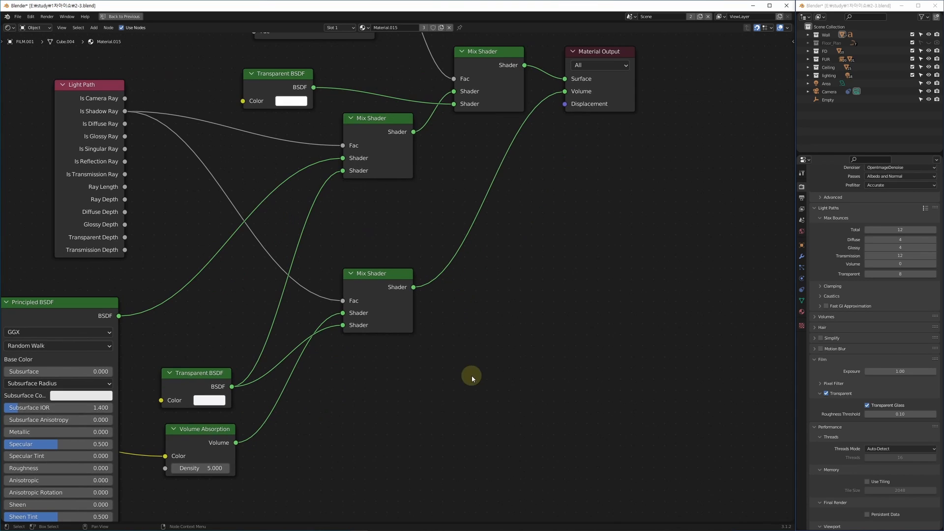
pyautogui.hotkey('alt', 'w')
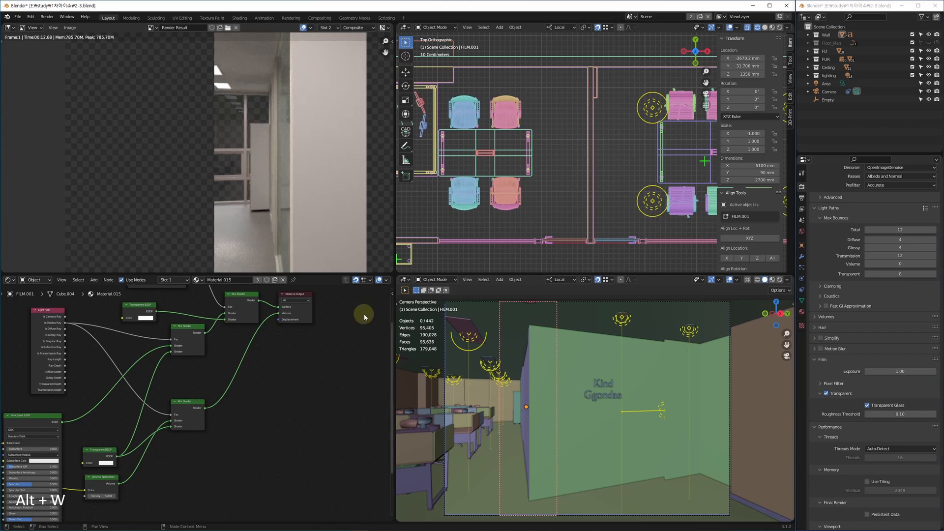
pyautogui.scroll(1, 279, 120)
pyautogui.scroll(3, 279, 119)
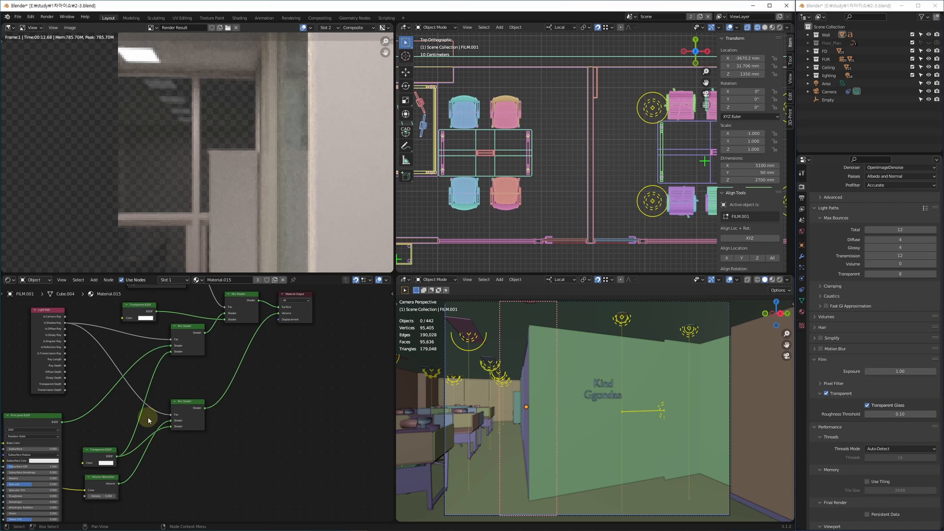
pyautogui.moveTo(167, 401); pyautogui.dragTo(264, 438, button='middle')
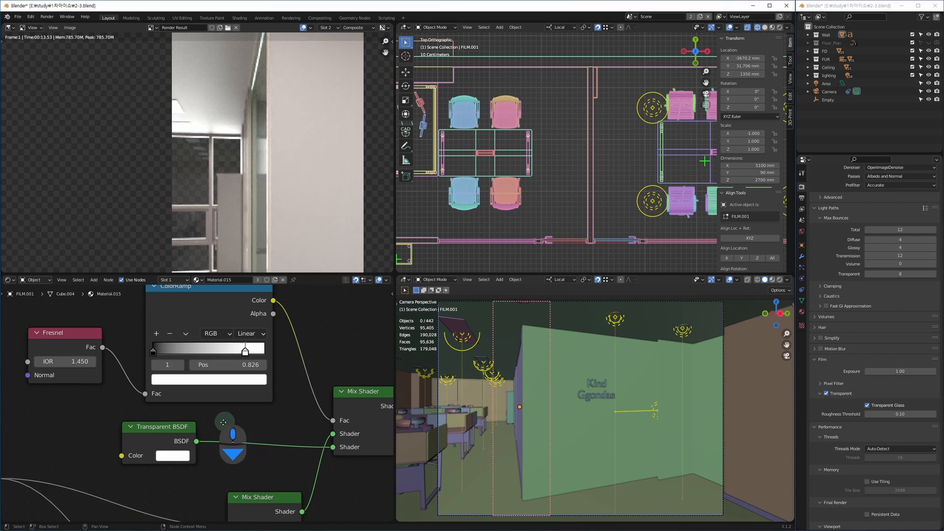
# Step: Examine the Mix Shader, Light Path and Background connections in the World node tree, and return to the glass panel's object material
pyautogui.moveTo(219, 427); pyautogui.dragTo(30, 344, button='middle')
pyautogui.click(34, 280)
pyautogui.click(38, 295)
pyautogui.scroll(-9, 348, 421)
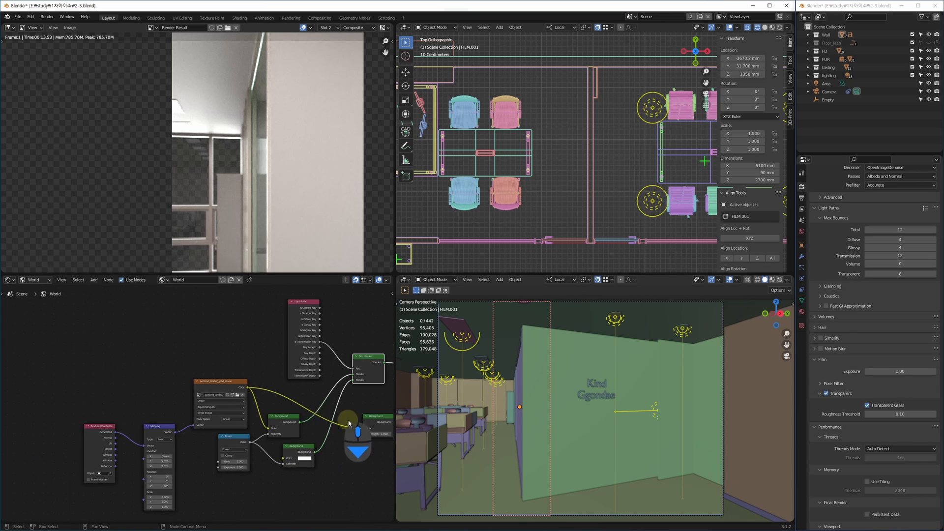
pyautogui.moveTo(347, 422); pyautogui.dragTo(203, 406, button='middle')
pyautogui.scroll(9, 202, 406)
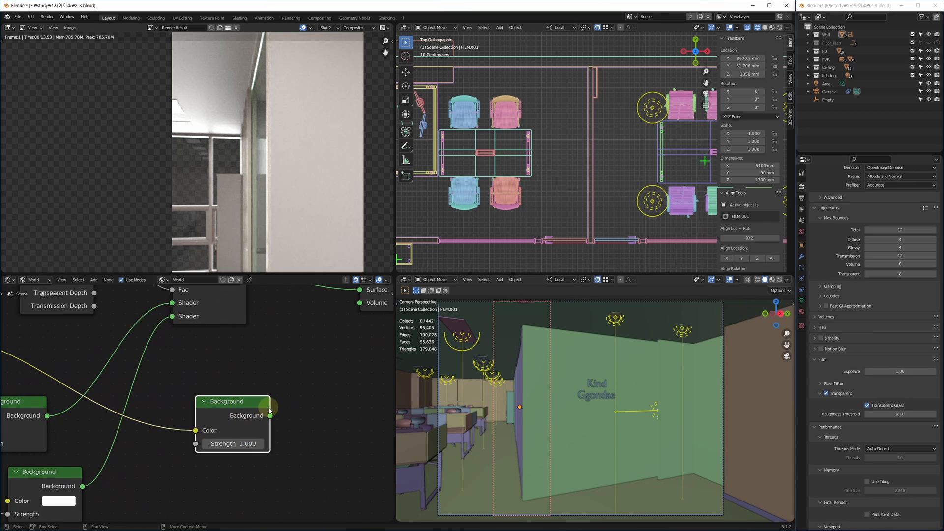
pyautogui.scroll(-4, 237, 458)
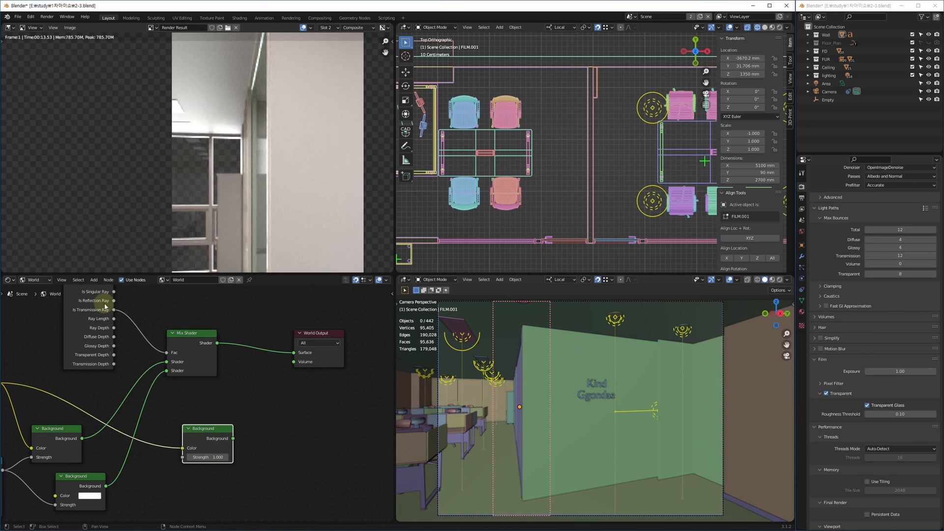
pyautogui.moveTo(201, 397); pyautogui.dragTo(267, 388, button='middle')
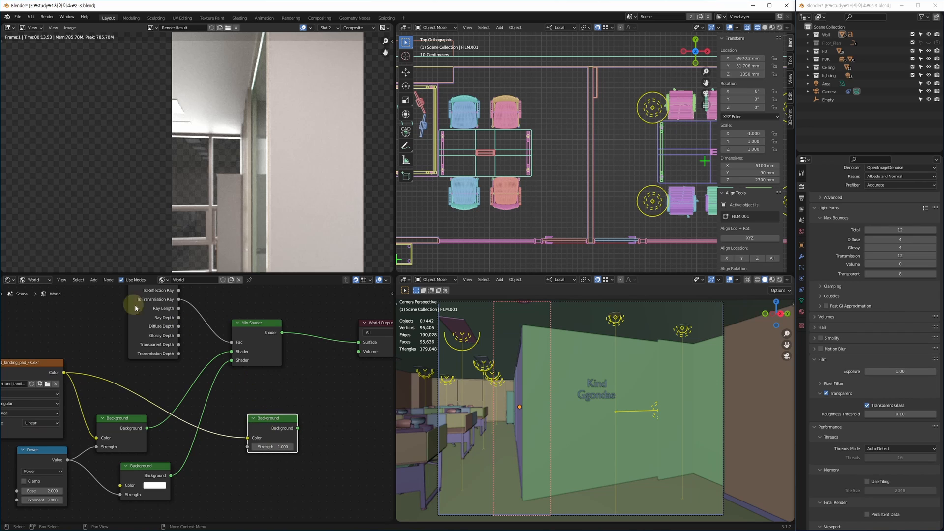
pyautogui.click(261, 322)
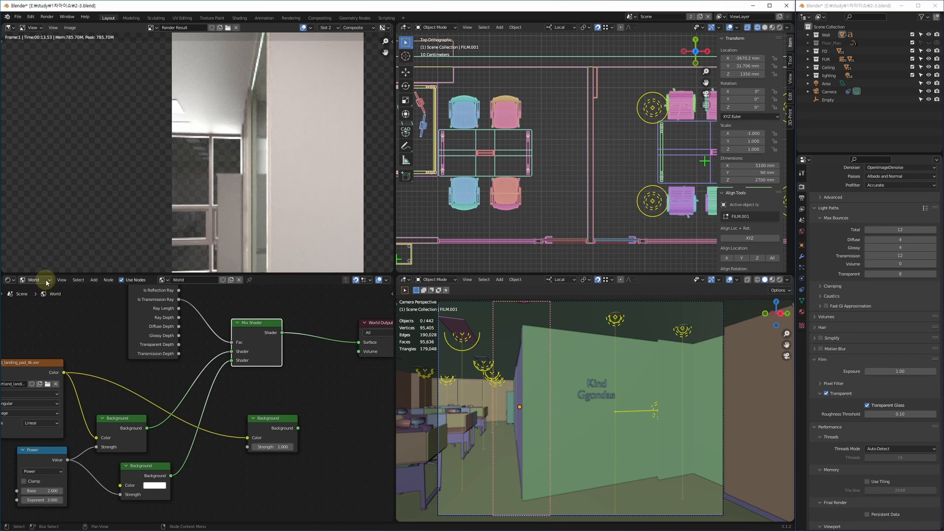
pyautogui.click(47, 281)
pyautogui.click(36, 289)
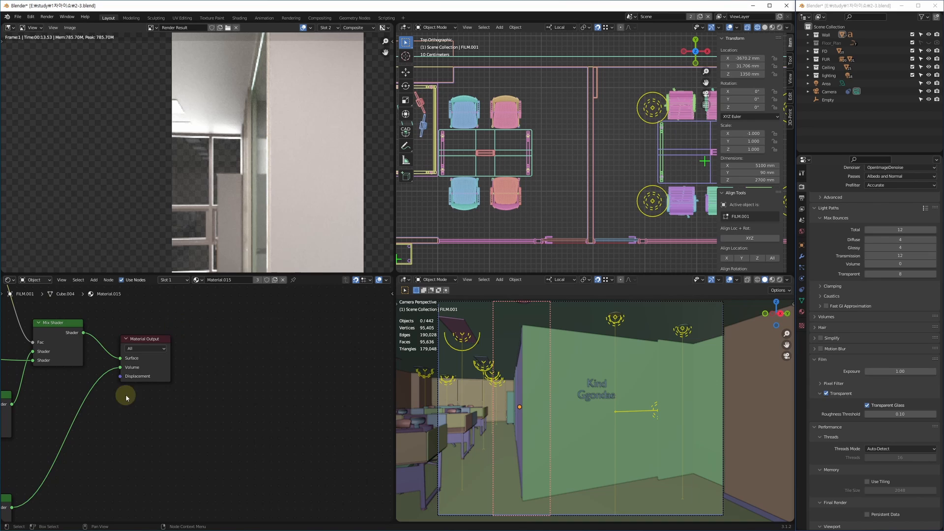
# Step: Examine the ColorRamp, Transparent BSDF and Mix Shader nodes in the glass panel's material
pyautogui.moveTo(126, 397); pyautogui.dragTo(315, 453, button='middle')
pyautogui.moveTo(161, 388); pyautogui.dragTo(261, 439, button='middle')
pyautogui.scroll(3, 248, 419)
pyautogui.moveTo(246, 345); pyautogui.dragTo(242, 325)
pyautogui.moveTo(221, 422); pyautogui.dragTo(158, 404, button='middle')
pyautogui.scroll(-1, 154, 398)
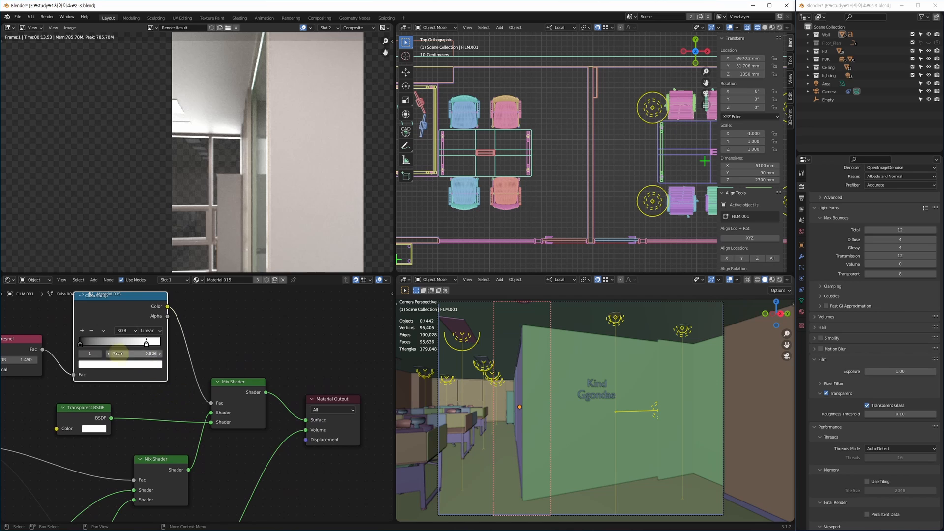
# Step: Compare the renders in slots 1 and 2, and inspect the glass panel's upper edge at the ceiling up close
pyautogui.moveTo(178, 163); pyautogui.dragTo(135, 163, button='middle')
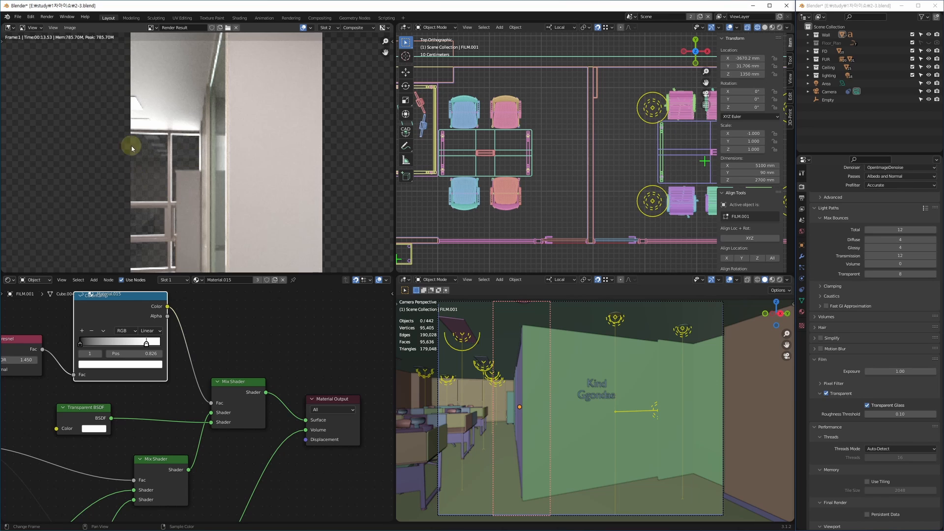
pyautogui.press('1')
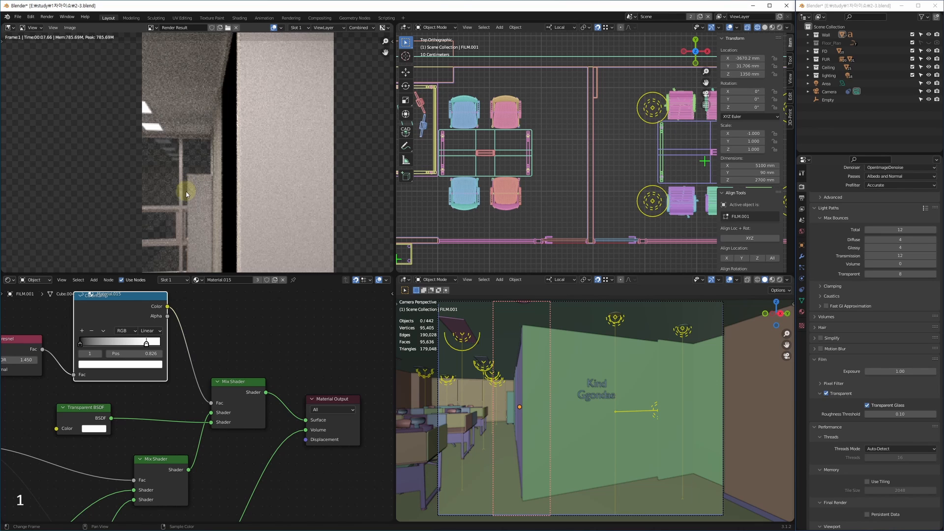
pyautogui.press('2')
pyautogui.press('1')
pyautogui.press('2')
pyautogui.press('1')
pyautogui.press('2')
pyautogui.press('1')
pyautogui.press('2')
pyautogui.press('1')
pyautogui.press('2')
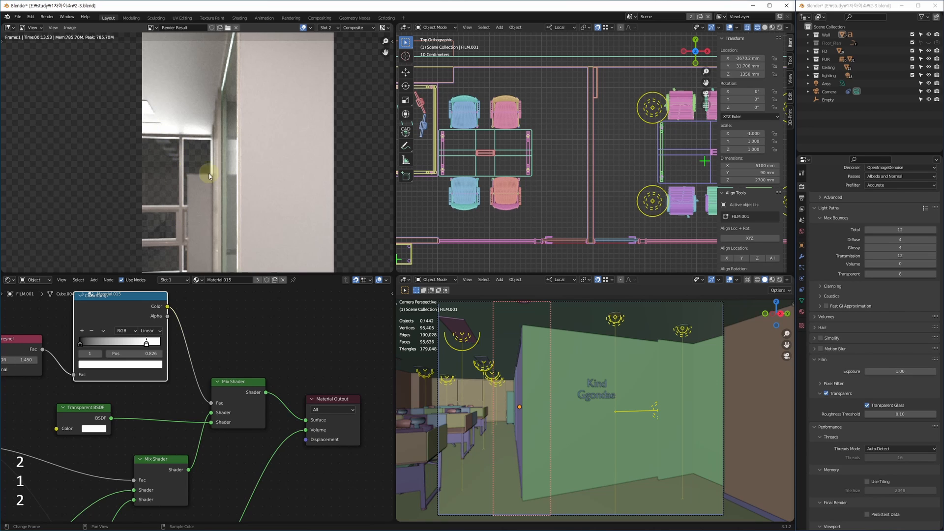
pyautogui.moveTo(318, 394); pyautogui.dragTo(258, 392, button='middle')
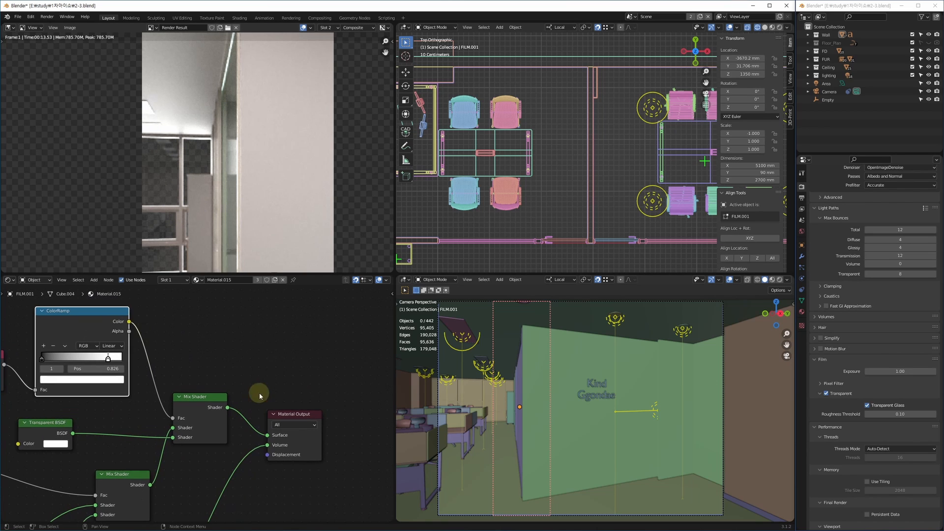
pyautogui.moveTo(224, 85); pyautogui.dragTo(211, 154, button='middle')
pyautogui.scroll(4, 228, 107)
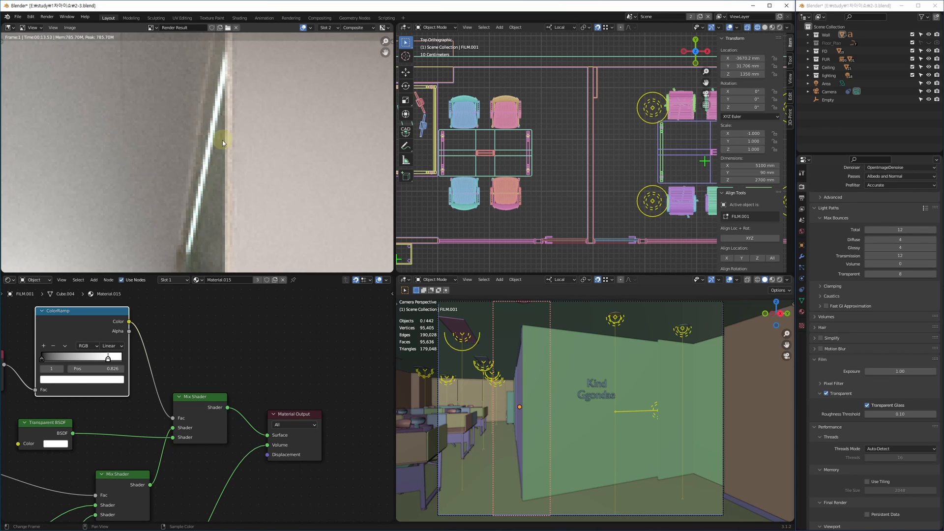
# Step: Isolate the glass panel and ceiling plane in local view, and examine their junction in the right orthographic wireframe view
pyautogui.click(520, 380)
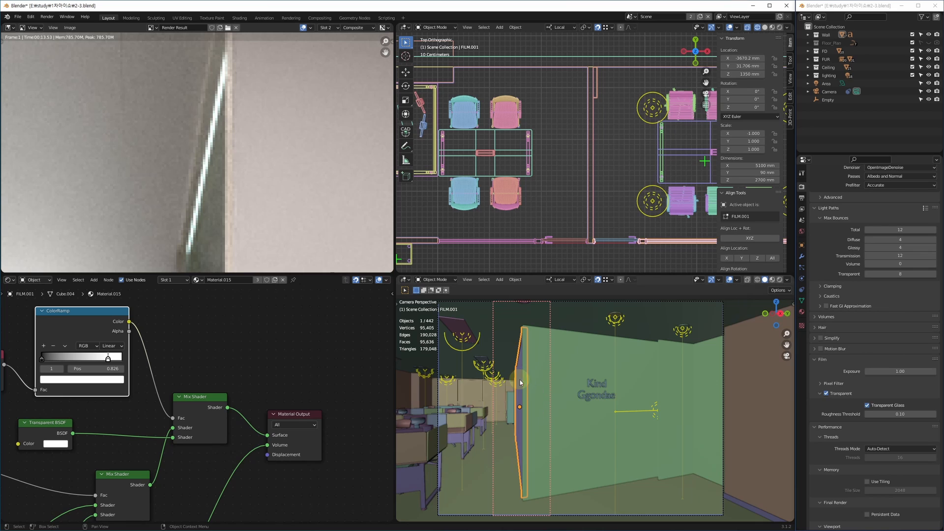
pyautogui.keyDown('ctrl'); pyautogui.click(575, 313); pyautogui.keyUp('ctrl')
pyautogui.hotkey('alt', 'q')
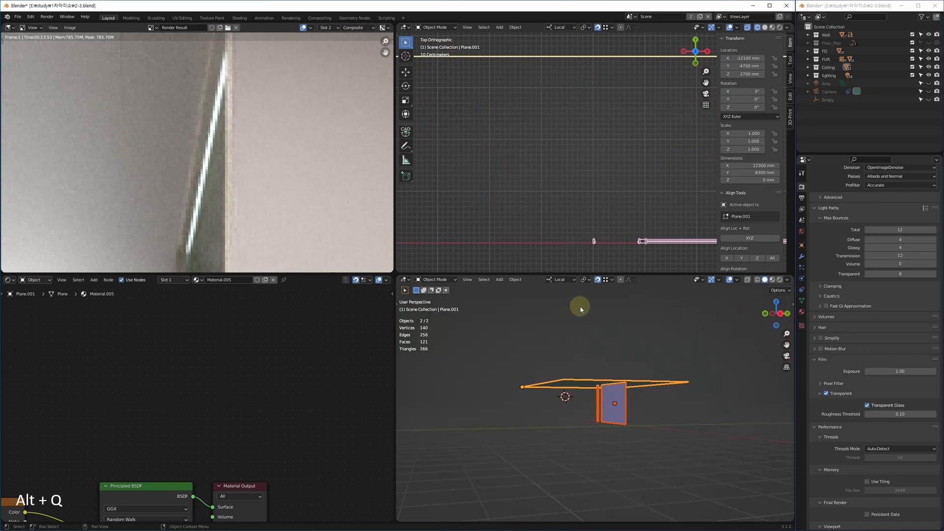
pyautogui.press('KP_Decimal')
pyautogui.press('z')
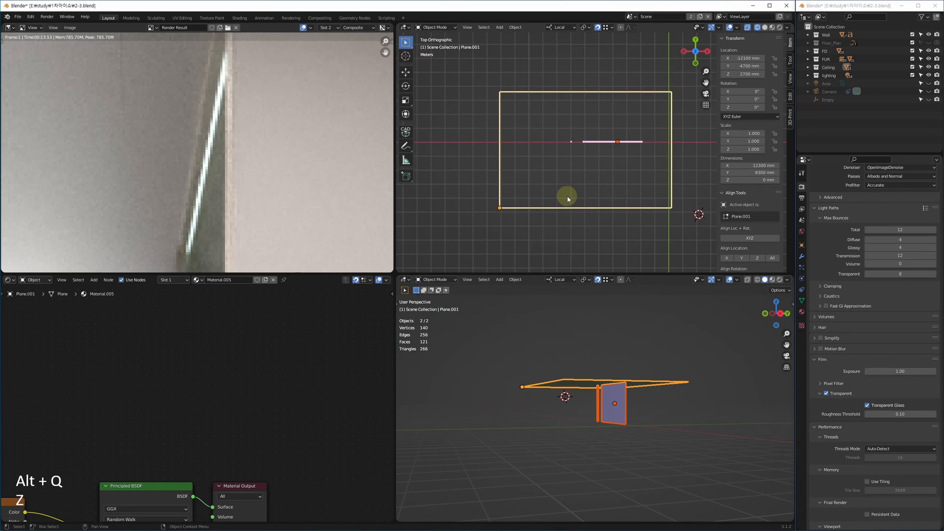
pyautogui.press('KP_1')
pyautogui.press('KP_3')
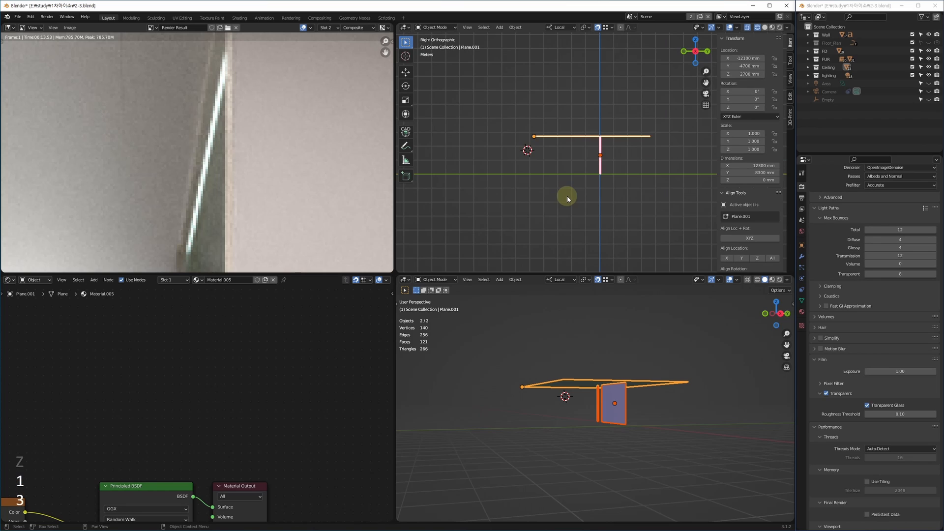
pyautogui.keyDown('shift'); pyautogui.moveTo(621, 180); pyautogui.dragTo(589, 168, button='middle'); pyautogui.keyUp('shift')
pyautogui.scroll(8, 588, 168)
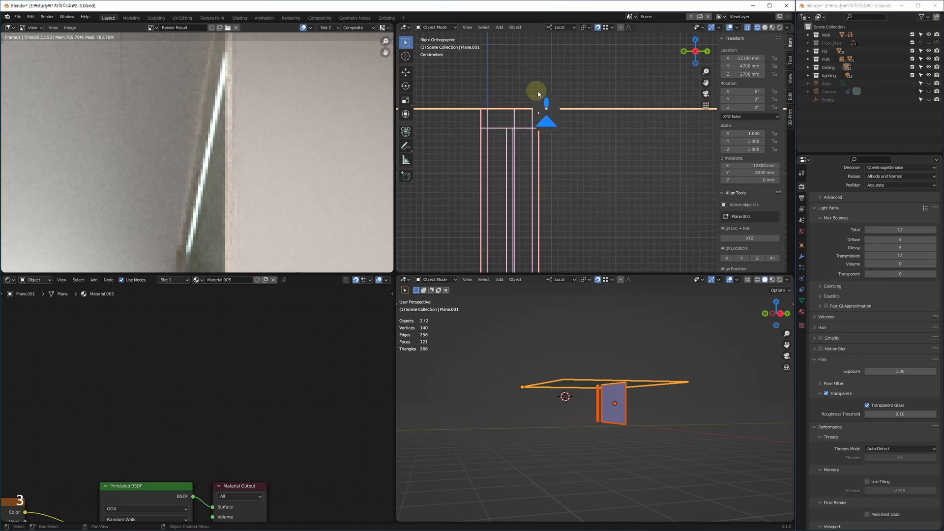
pyautogui.scroll(1, 575, 160)
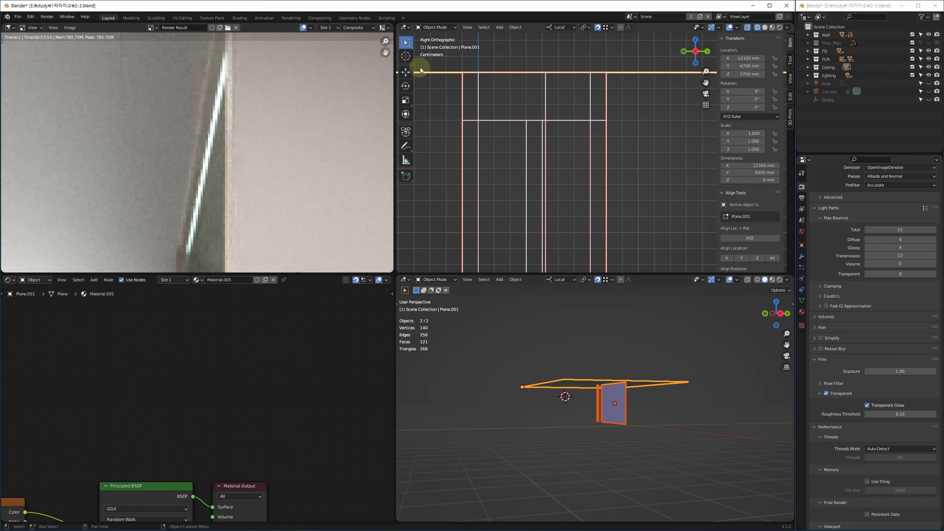
# Step: Sketch annotations over the junction, tracing the panel's frame profile, the ceiling line and a light path passing through them
pyautogui.click(407, 146)
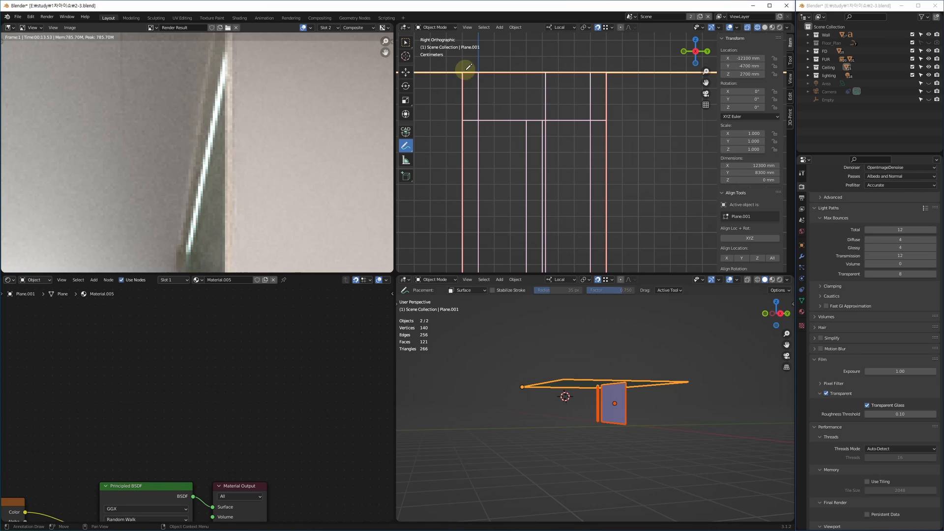
pyautogui.moveTo(465, 72)
pyautogui.mouseDown()
pyautogui.moveTo(610, 70)
pyautogui.moveTo(611, 113)
pyautogui.moveTo(565, 117)
pyautogui.moveTo(549, 180)
pyautogui.moveTo(466, 136)
pyautogui.moveTo(524, 130)
pyautogui.moveTo(529, 194)
pyautogui.mouseUp()
pyautogui.moveTo(436, 70); pyautogui.dragTo(641, 71)
pyautogui.moveTo(474, 221); pyautogui.dragTo(547, 123)
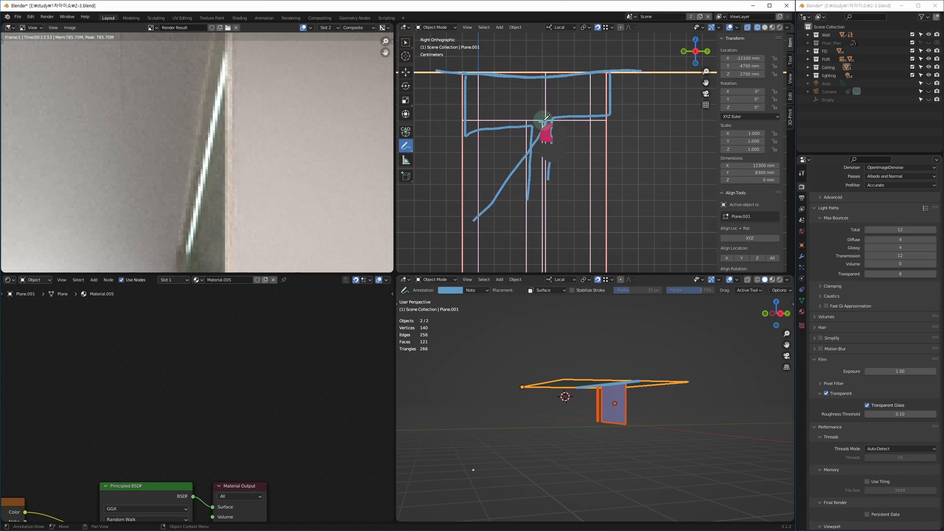
pyautogui.moveTo(538, 68)
pyautogui.mouseDown()
pyautogui.moveTo(590, 72)
pyautogui.moveTo(529, 68)
pyautogui.moveTo(554, 69)
pyautogui.moveTo(555, 50)
pyautogui.moveTo(512, 215)
pyautogui.mouseUp()
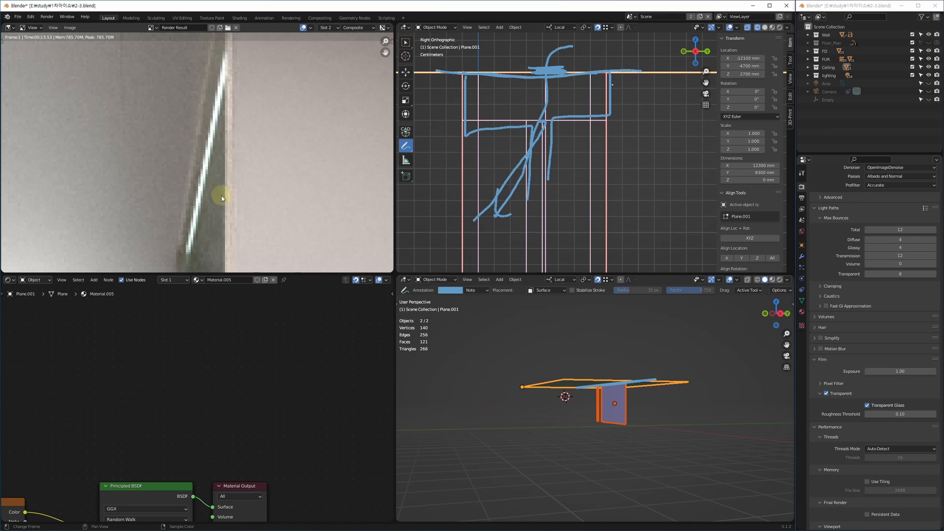
# Step: Delete the annotation sketch from the viewport and return to the selection tool
pyautogui.click(790, 80)
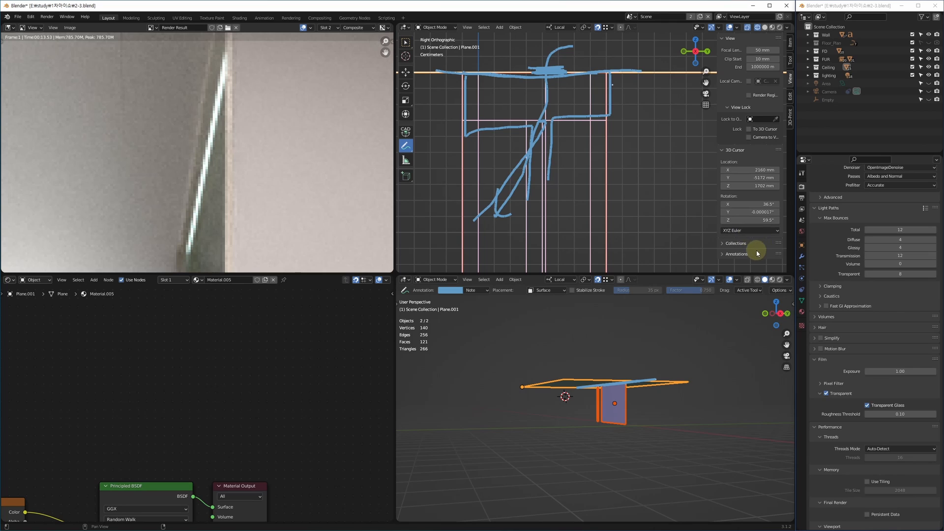
pyautogui.click(739, 254)
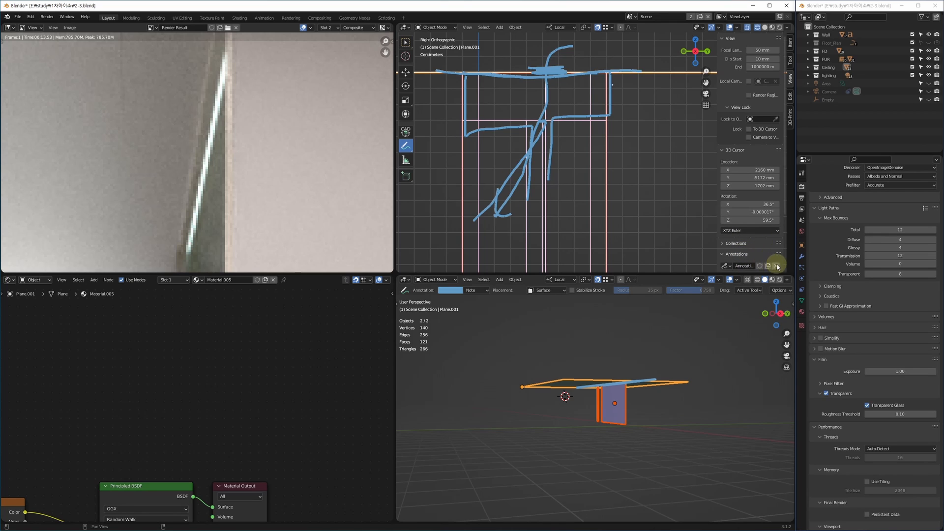
pyautogui.click(777, 266)
pyautogui.scroll(-3, 589, 202)
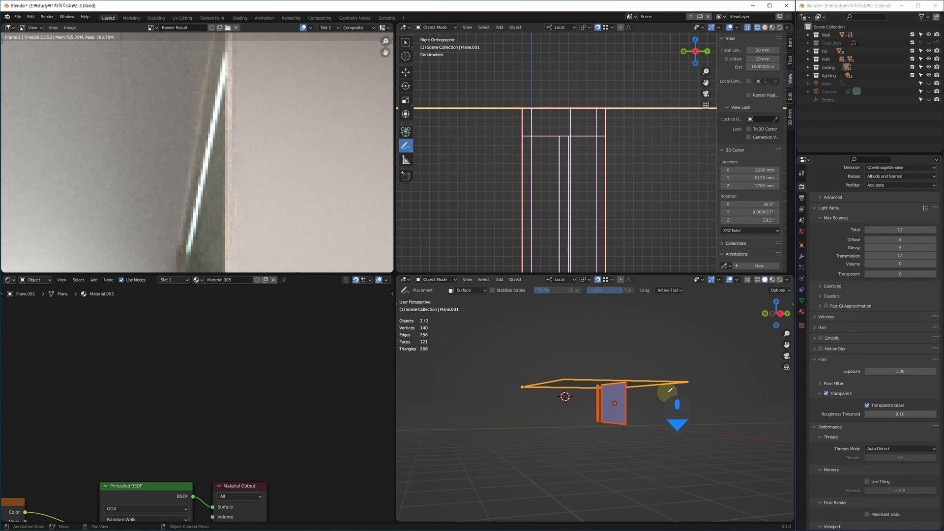
pyautogui.hotkey('ctrl', 'z')
pyautogui.click(408, 45)
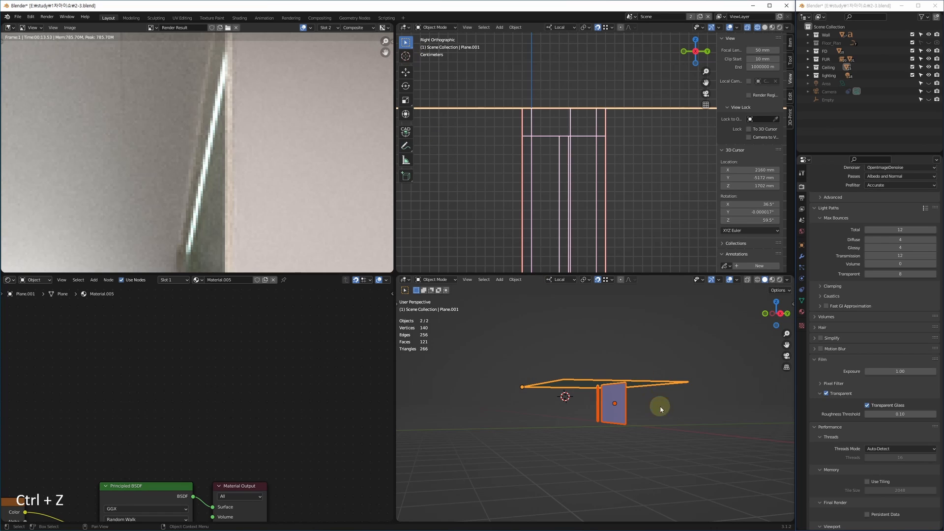
# Step: Add a Solidify modifier to the ceiling plane alone and set its thickness to 100 mm
pyautogui.click(670, 421)
pyautogui.click(660, 388)
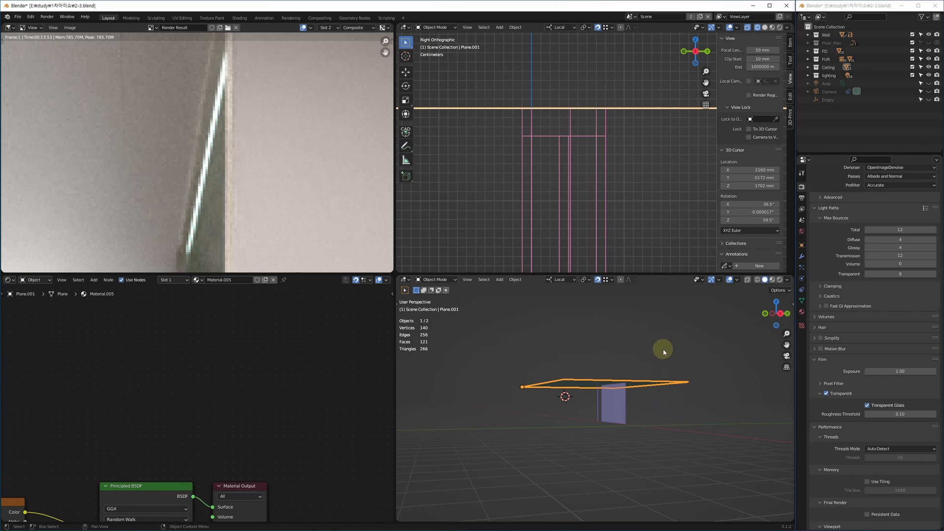
pyautogui.moveTo(644, 377); pyautogui.dragTo(649, 389, button='middle')
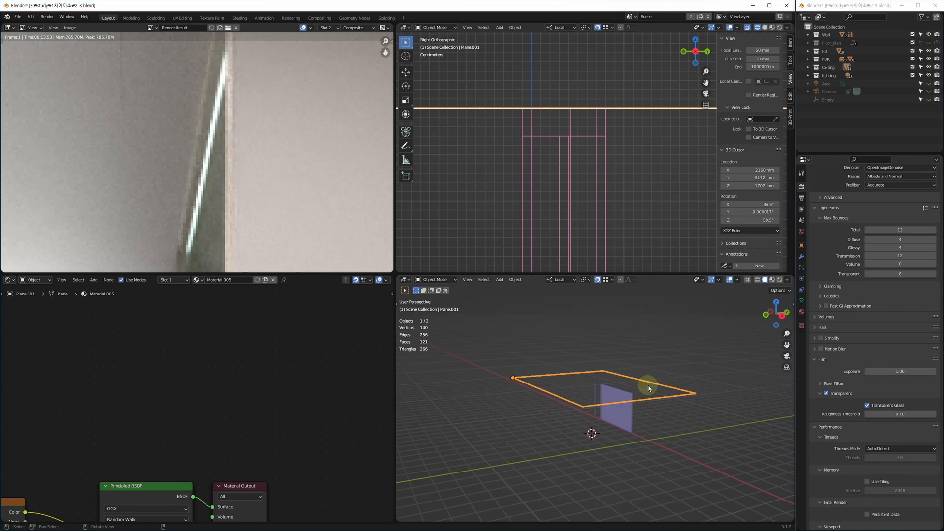
pyautogui.scroll(4, 650, 390)
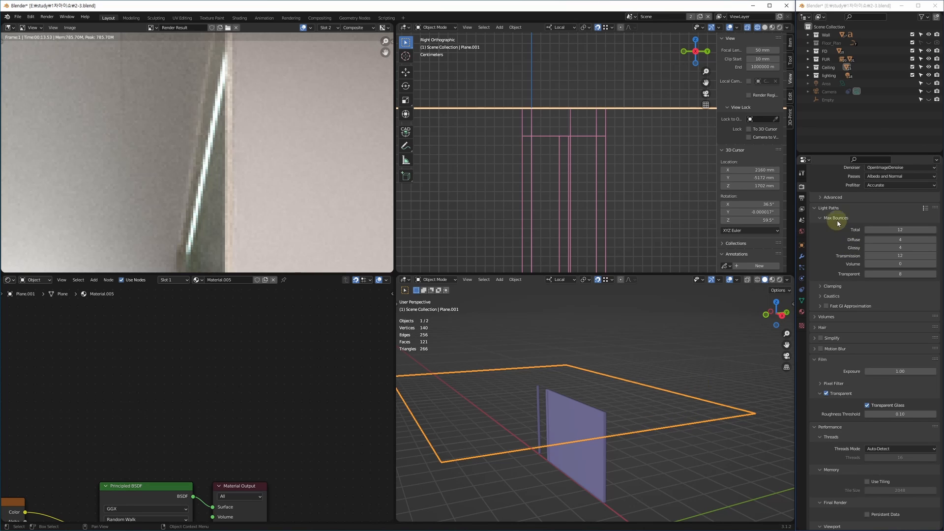
pyautogui.click(803, 257)
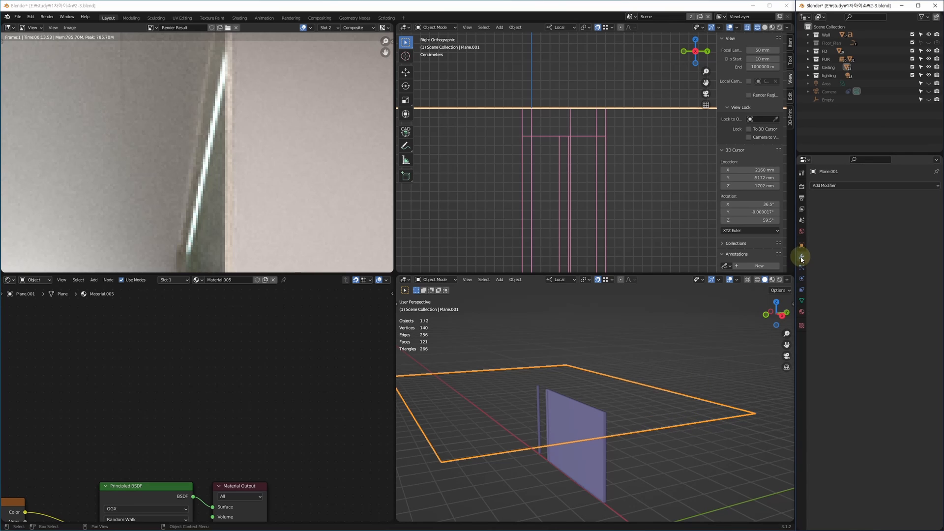
pyautogui.click(841, 186)
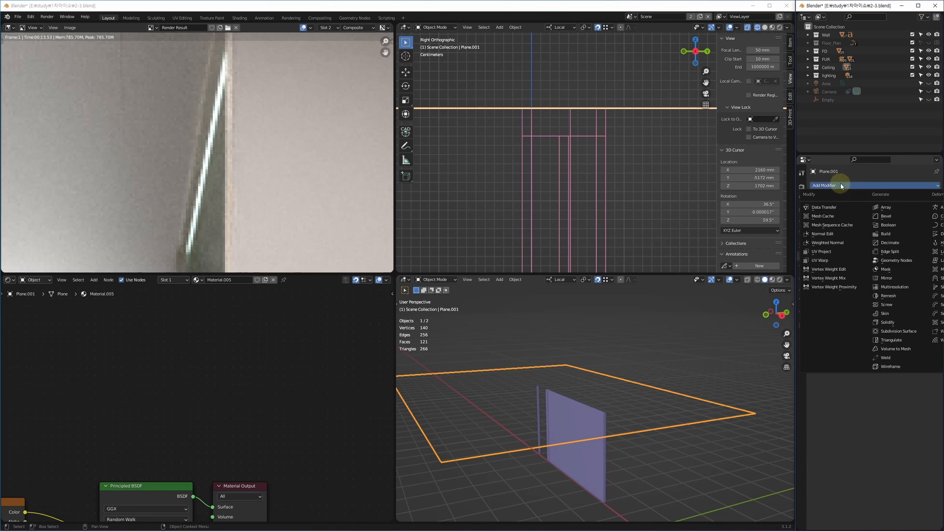
pyautogui.click(889, 322)
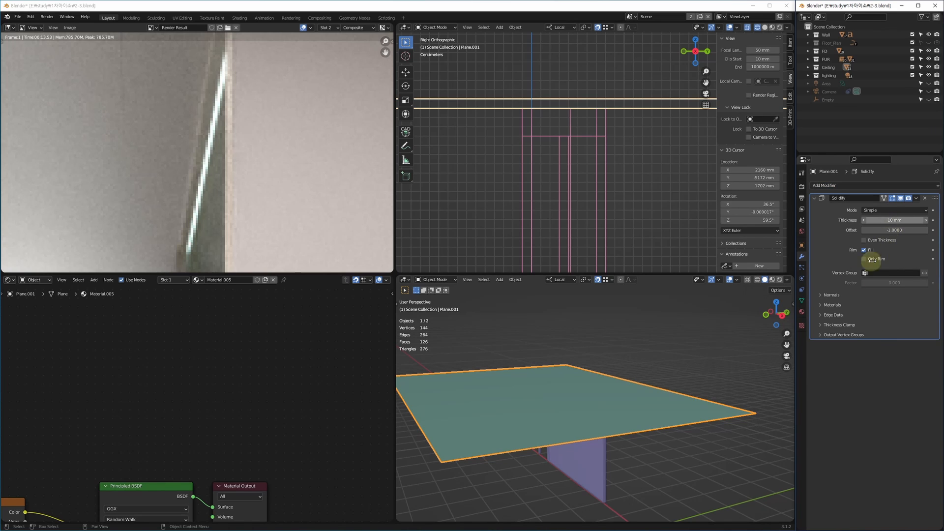
pyautogui.moveTo(783, 325); pyautogui.dragTo(775, 331)
pyautogui.click(904, 221)
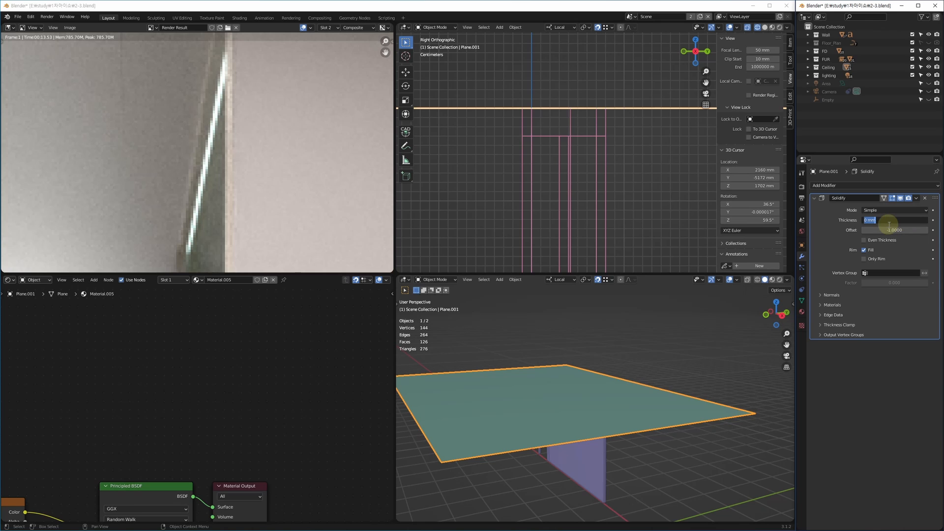
pyautogui.write('100')
pyautogui.press('Return')
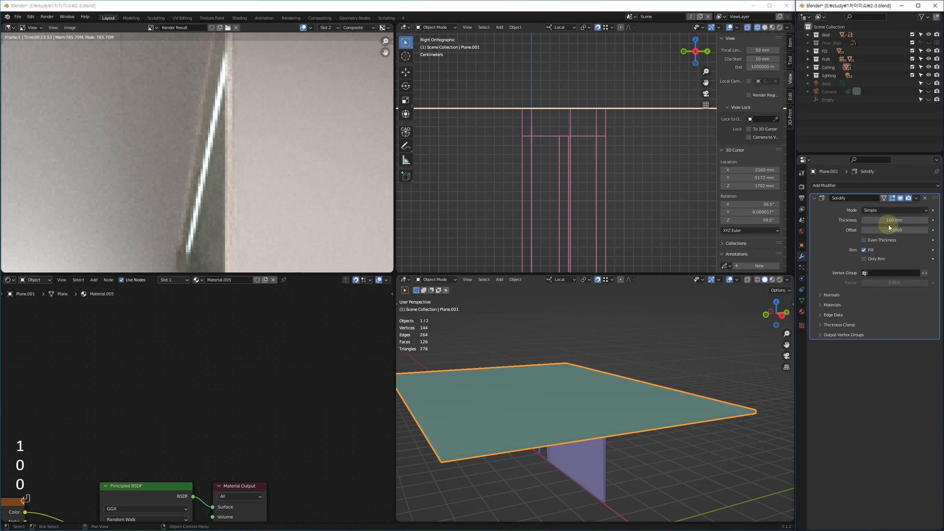
# Step: Try Solidify offsets of 0 and 1 on the ceiling plane, and set the offset back to -1
pyautogui.scroll(-4, 504, 202)
pyautogui.moveTo(472, 216); pyautogui.dragTo(364, 243, button='middle')
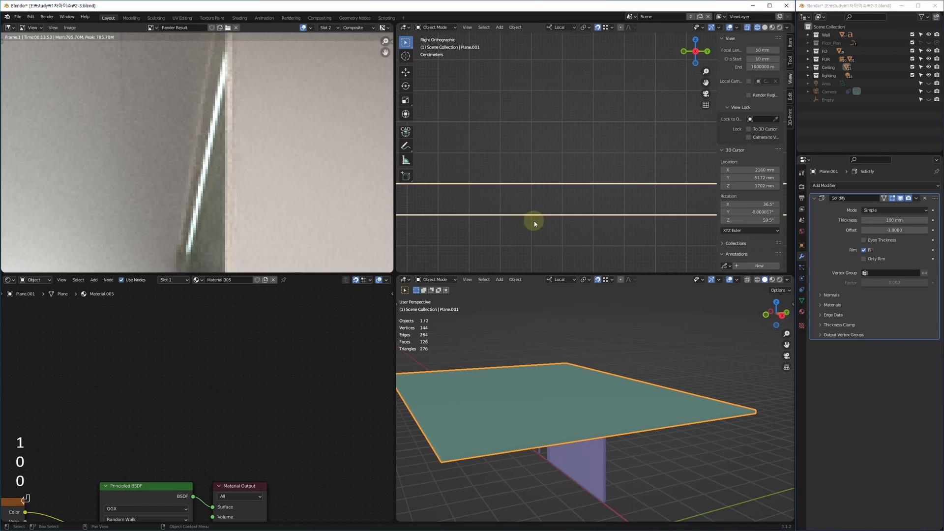
pyautogui.moveTo(517, 194); pyautogui.dragTo(730, 139, button='middle')
pyautogui.scroll(4, 618, 178)
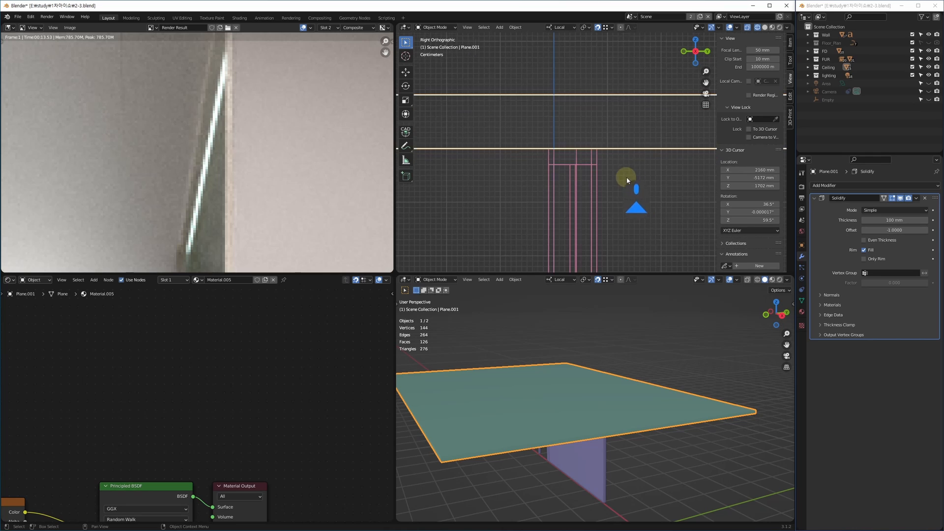
pyautogui.keyDown('ctrl'); pyautogui.moveTo(873, 233); pyautogui.dragTo(908, 234); pyautogui.keyUp('ctrl')
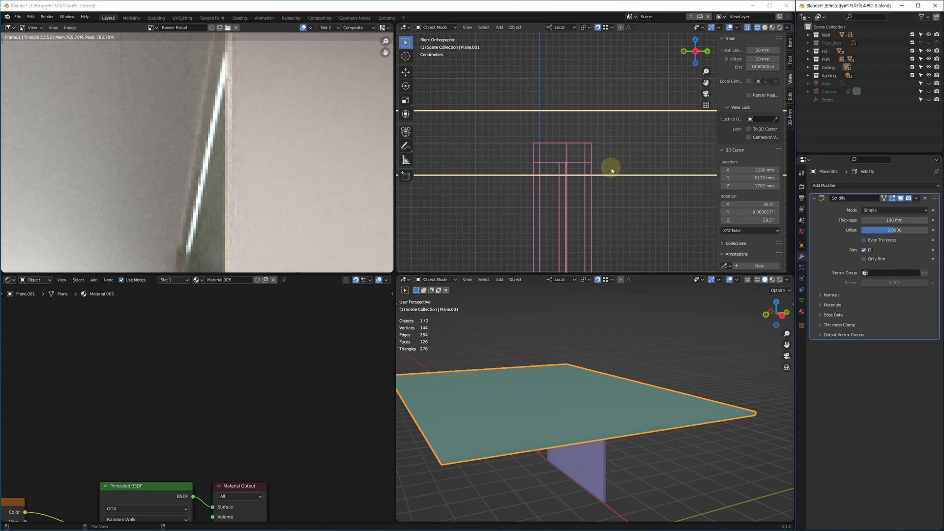
pyautogui.keyDown('ctrl'); pyautogui.moveTo(878, 236); pyautogui.dragTo(913, 236); pyautogui.keyUp('ctrl')
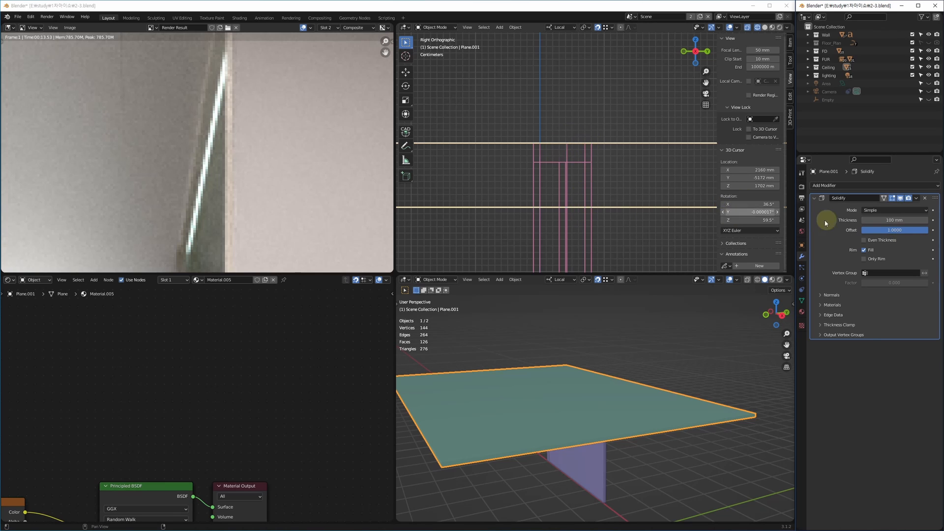
pyautogui.moveTo(919, 231); pyautogui.dragTo(816, 238)
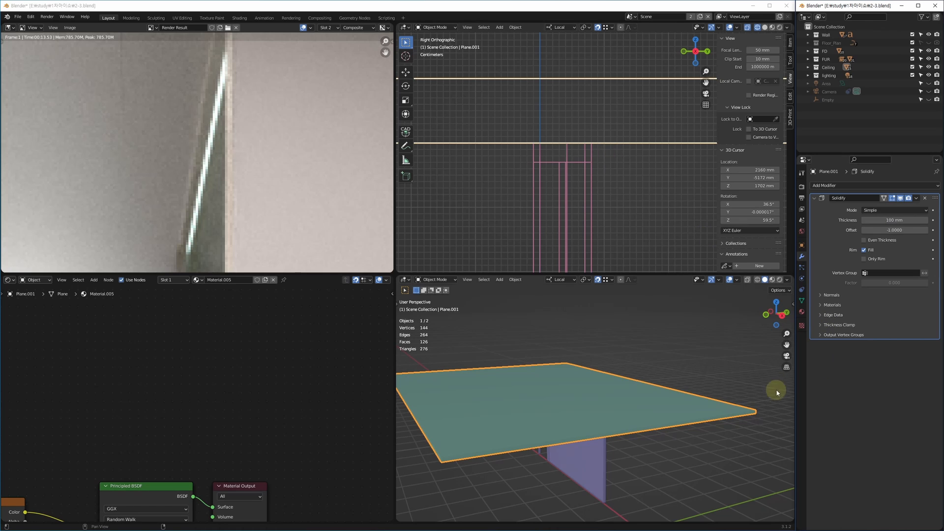
# Step: Leave local view for the camera view, and start a rerender of the camera region, stopping it early
pyautogui.moveTo(581, 411); pyautogui.dragTo(592, 431, button='middle')
pyautogui.hotkey('alt', 'q')
pyautogui.press('KP_0')
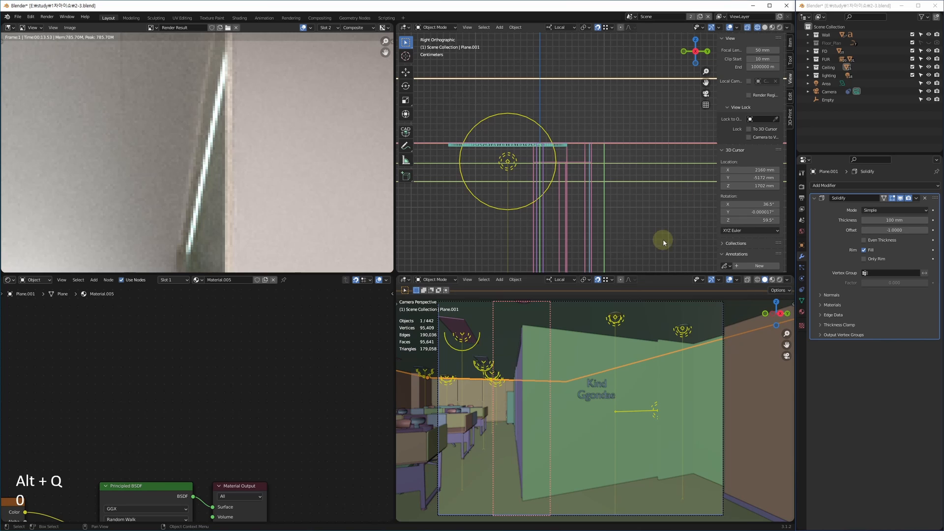
pyautogui.press('F12')
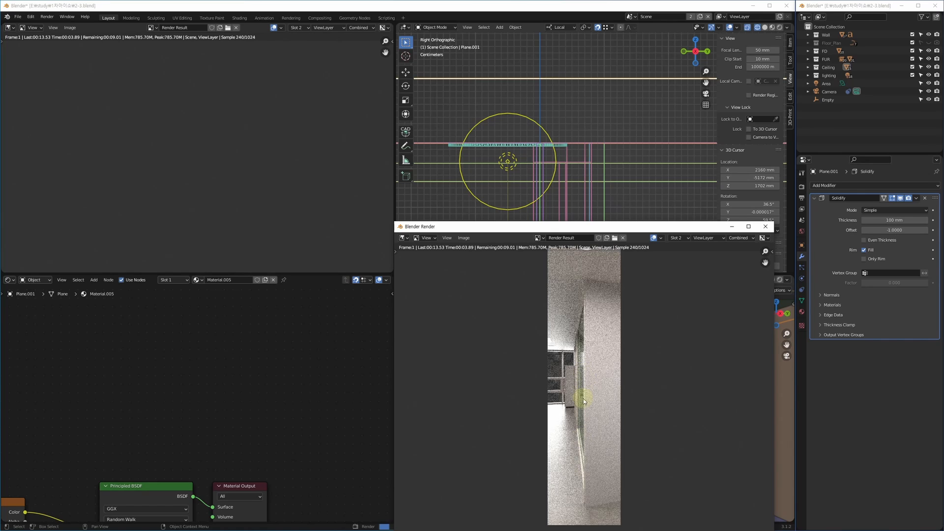
pyautogui.press('Escape')
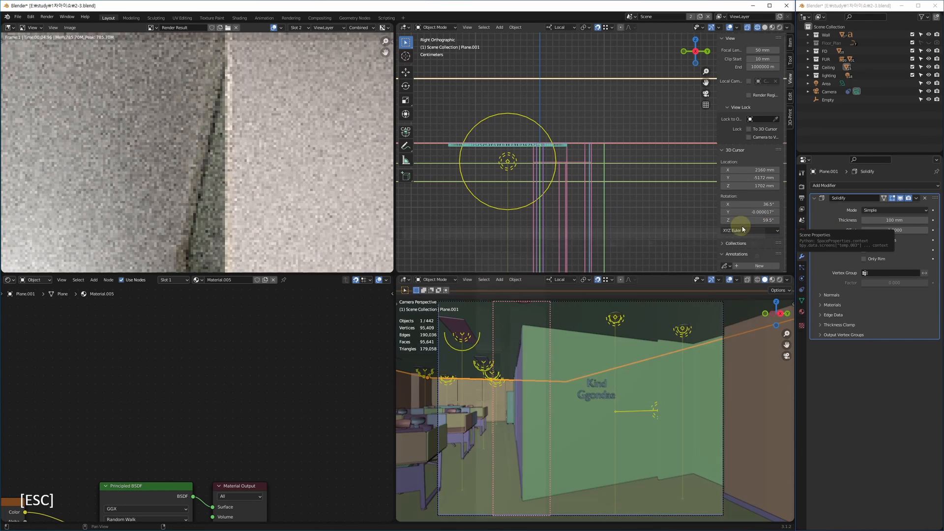
# Step: Turn off the render region so the whole camera frame renders
pyautogui.press('f')
pyautogui.scroll(-8, 305, 200)
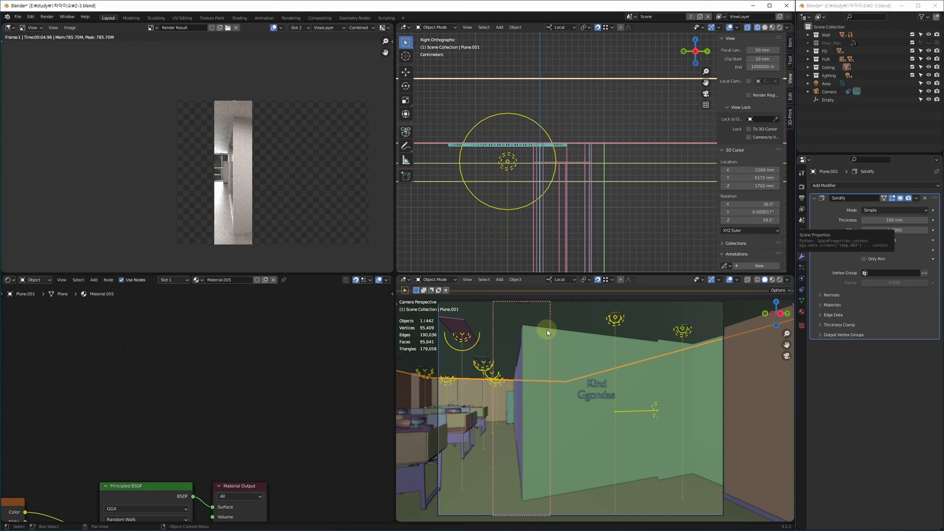
pyautogui.click(802, 209)
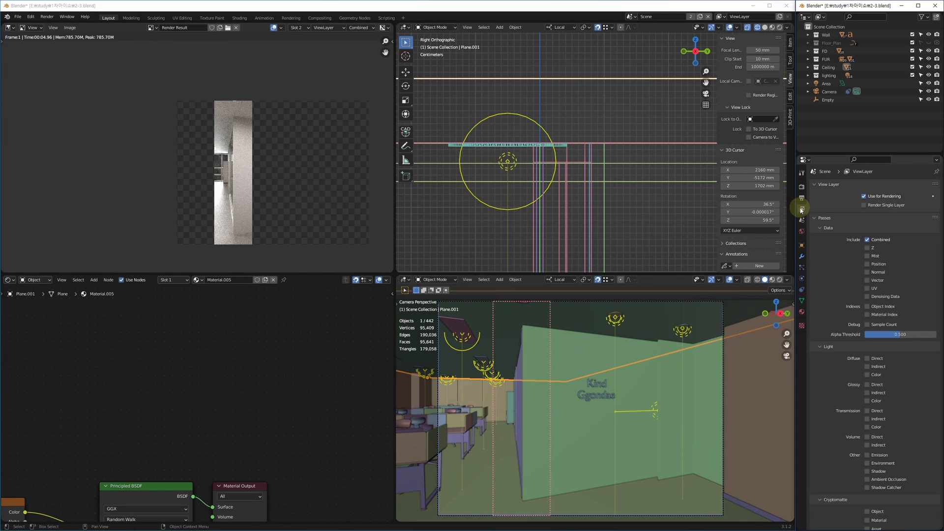
pyautogui.click(802, 198)
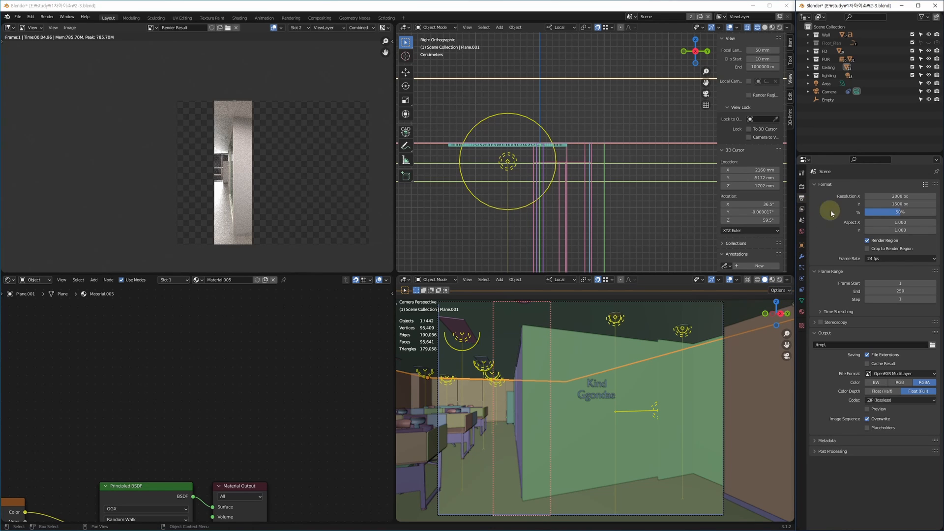
pyautogui.click(868, 241)
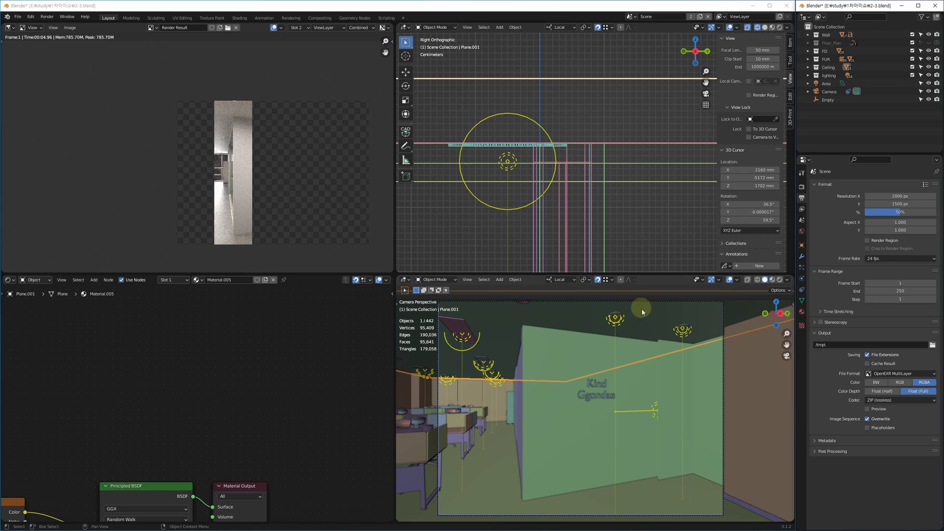
# Step: Select the ceiling light panel nearest the camera and display the Emission material in its first slot
pyautogui.click(521, 116)
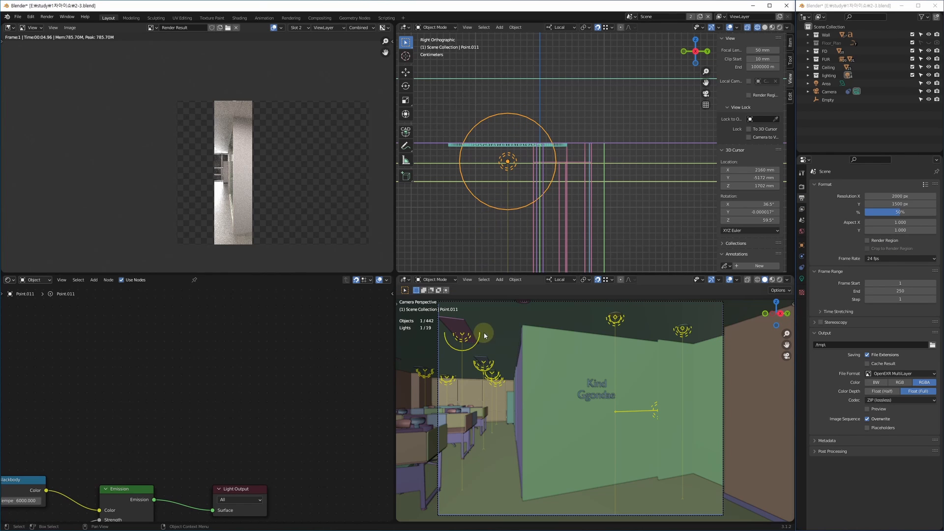
pyautogui.click(458, 322)
pyautogui.click(463, 335)
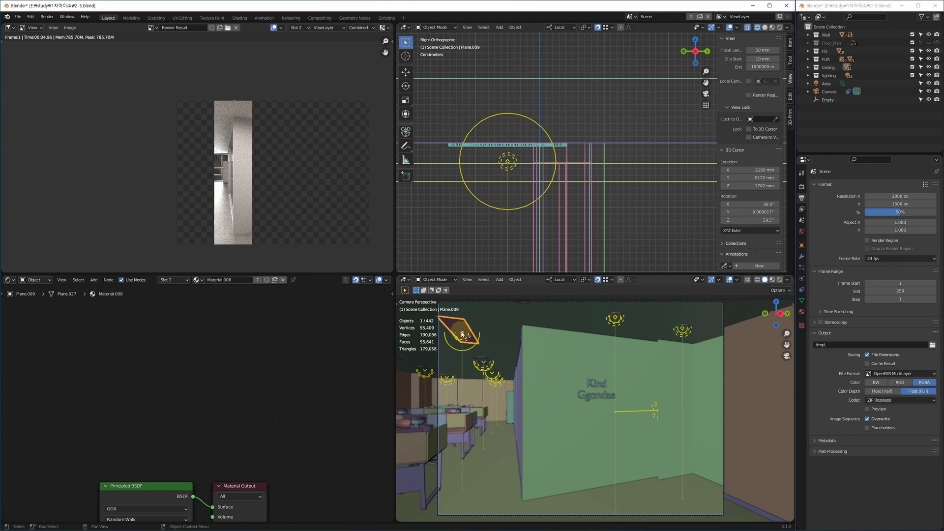
pyautogui.moveTo(189, 479); pyautogui.dragTo(287, 330, button='middle')
pyautogui.scroll(-4, 284, 374)
pyautogui.scroll(1, 284, 350)
pyautogui.moveTo(261, 443); pyautogui.dragTo(244, 452, button='middle')
pyautogui.moveTo(314, 395); pyautogui.dragTo(336, 335, button='middle')
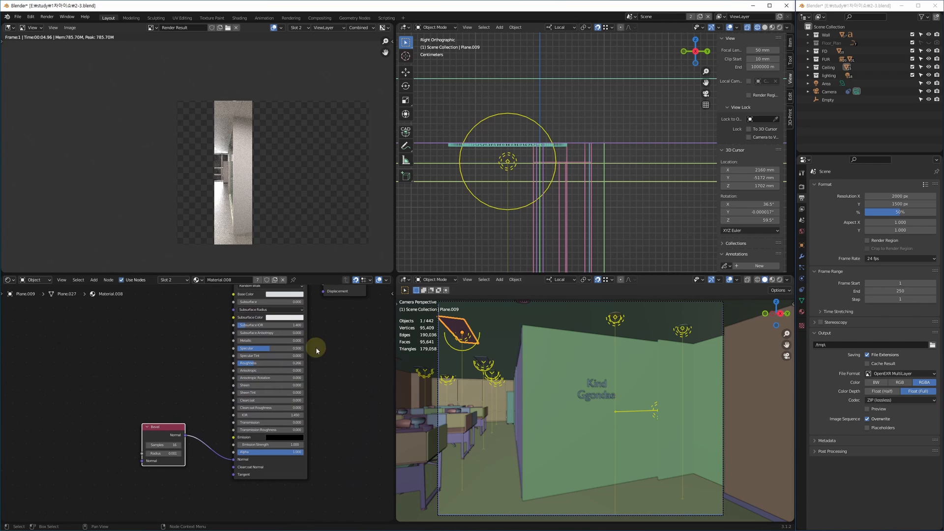
pyautogui.click(180, 280)
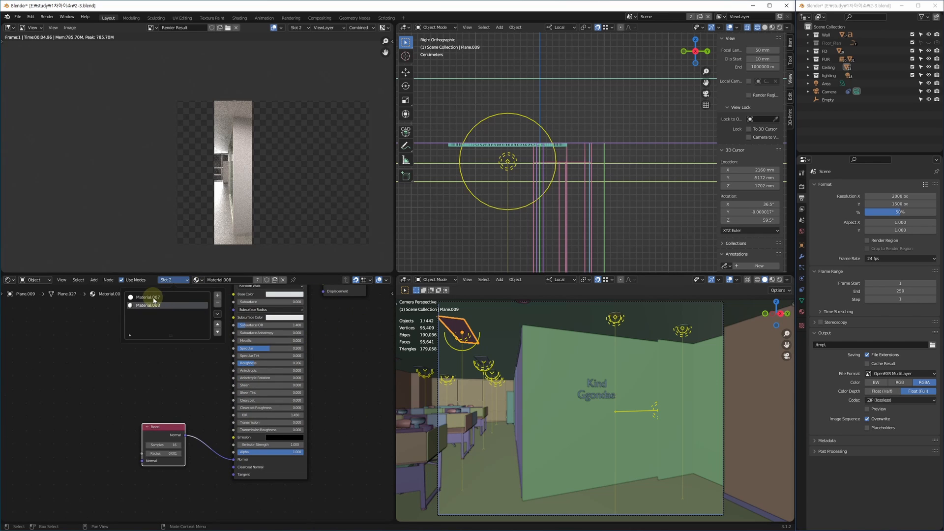
pyautogui.click(154, 300)
pyautogui.scroll(3, 237, 409)
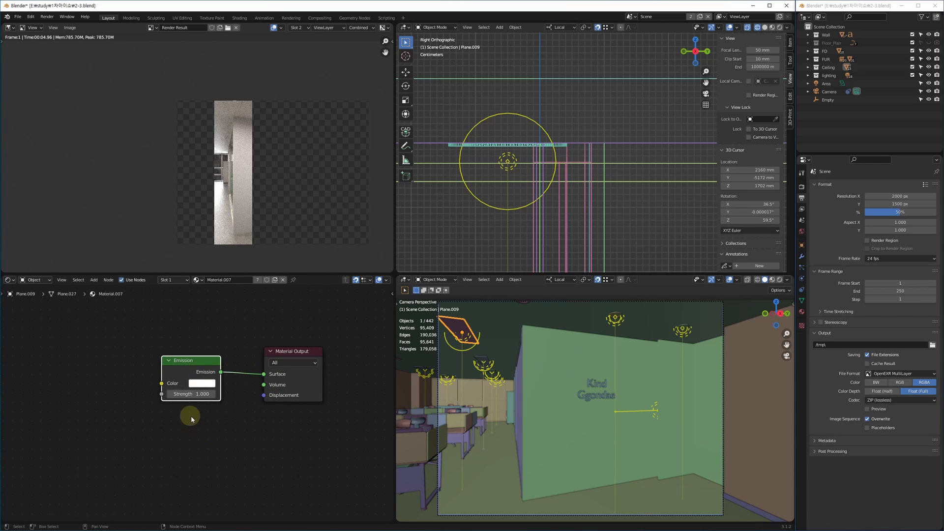
# Step: In the World shader, detach the spare Background node from the environment texture and connect it to the World Output surface
pyautogui.click(34, 280)
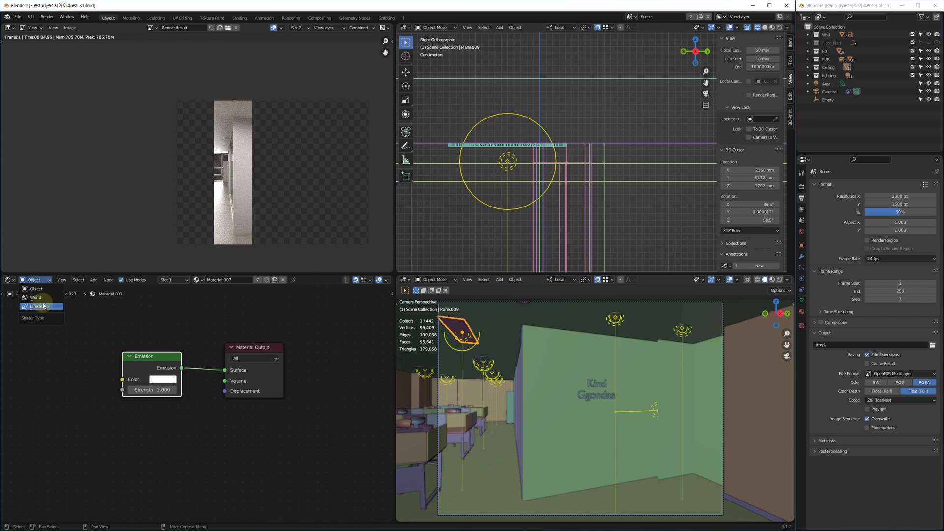
pyautogui.click(60, 309)
pyautogui.moveTo(312, 379); pyautogui.dragTo(23, 405, button='middle')
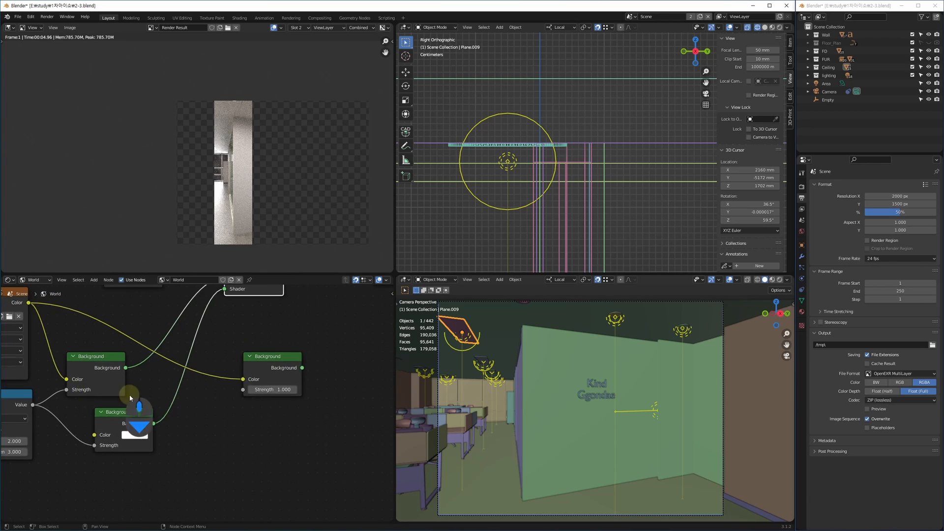
pyautogui.scroll(-3, 132, 398)
pyautogui.moveTo(200, 426); pyautogui.dragTo(143, 470, button='middle')
pyautogui.click(176, 432)
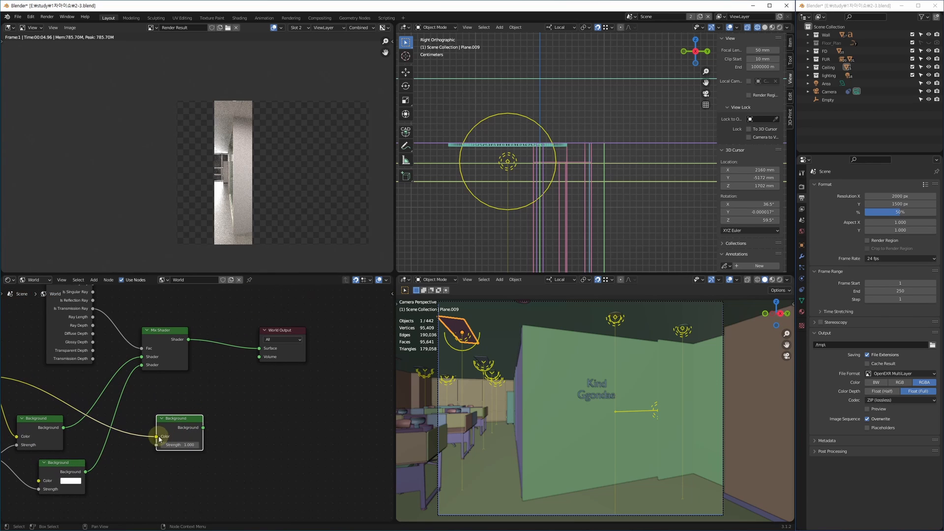
pyautogui.moveTo(157, 437); pyautogui.dragTo(159, 476)
pyautogui.moveTo(169, 455); pyautogui.dragTo(157, 463, button='middle')
pyautogui.moveTo(168, 436); pyautogui.dragTo(268, 325)
pyautogui.scroll(3, 219, 405)
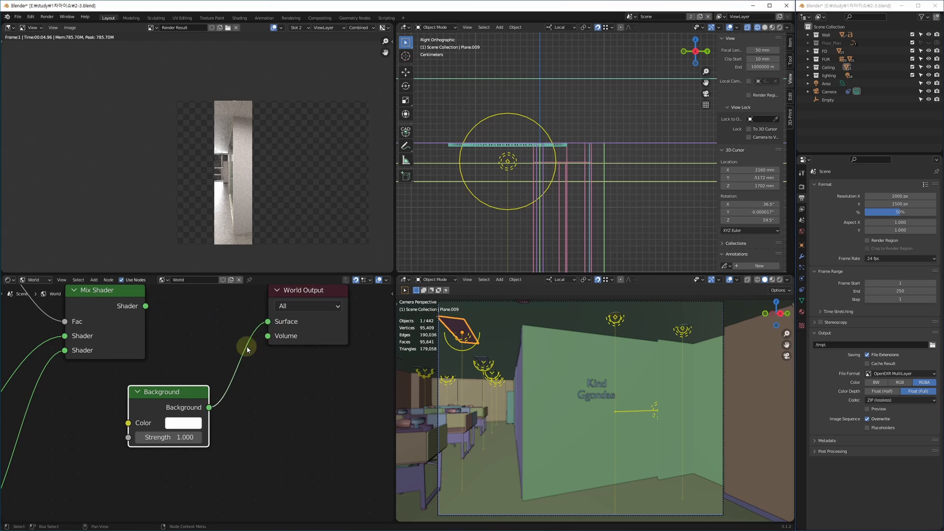
# Step: Set the connected World Background node's color to black
pyautogui.moveTo(170, 407); pyautogui.dragTo(226, 374, button='middle')
pyautogui.moveTo(242, 383); pyautogui.dragTo(206, 401)
pyautogui.click(203, 404)
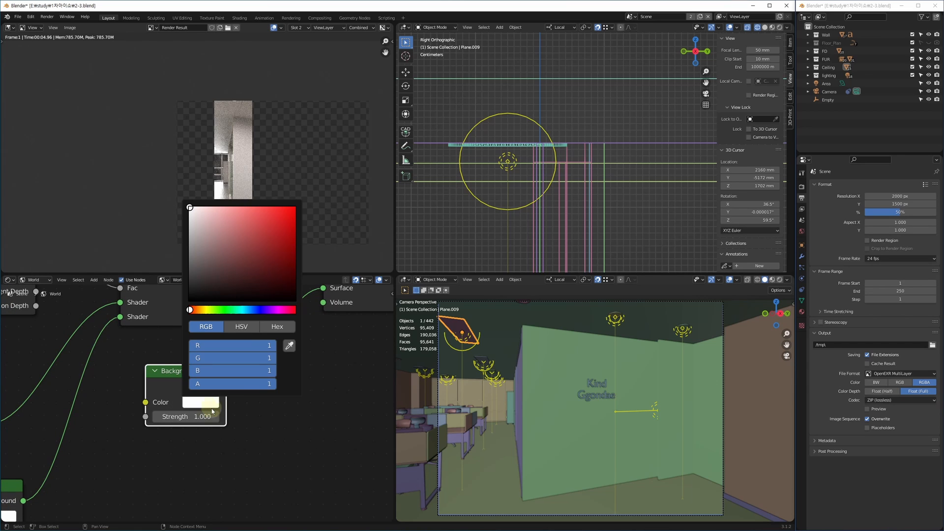
pyautogui.moveTo(242, 266); pyautogui.dragTo(134, 395)
pyautogui.click(187, 484)
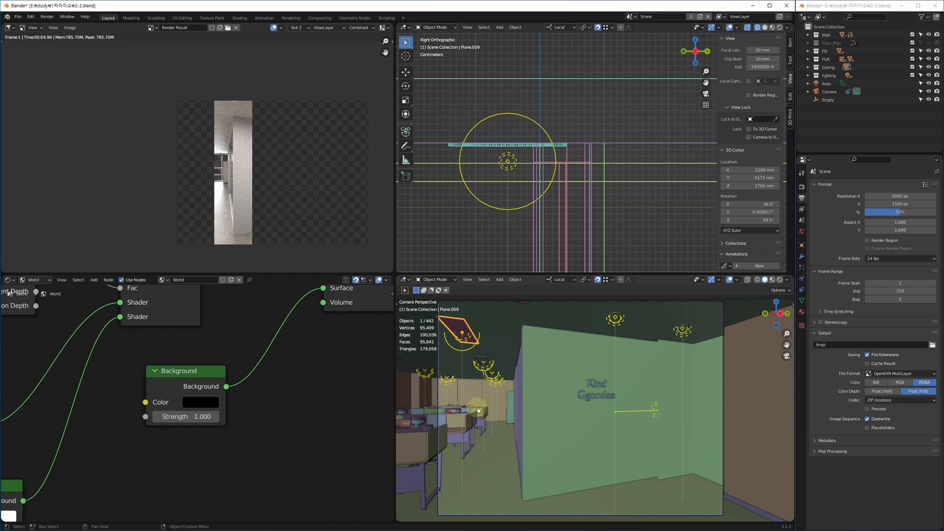
# Step: Select the area light near the sign wall and render the full camera view with the black world background
pyautogui.click(521, 208)
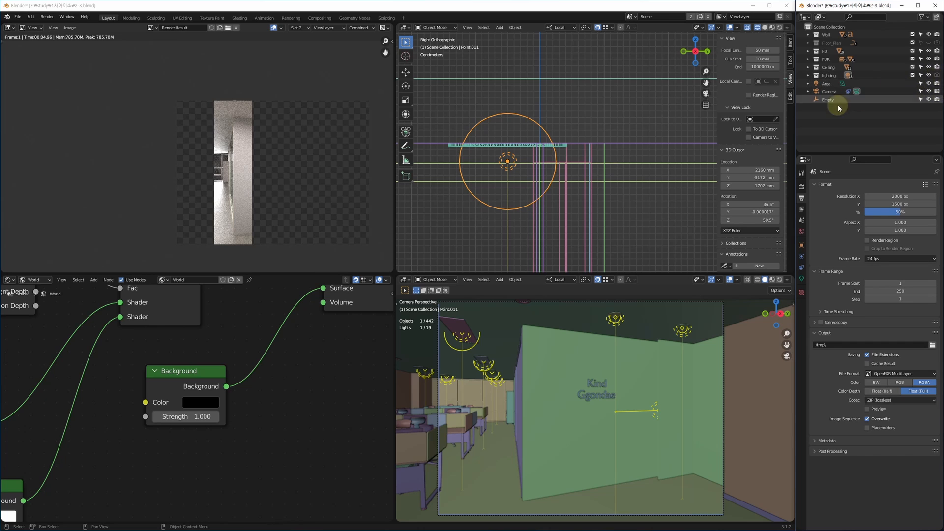
pyautogui.click(651, 412)
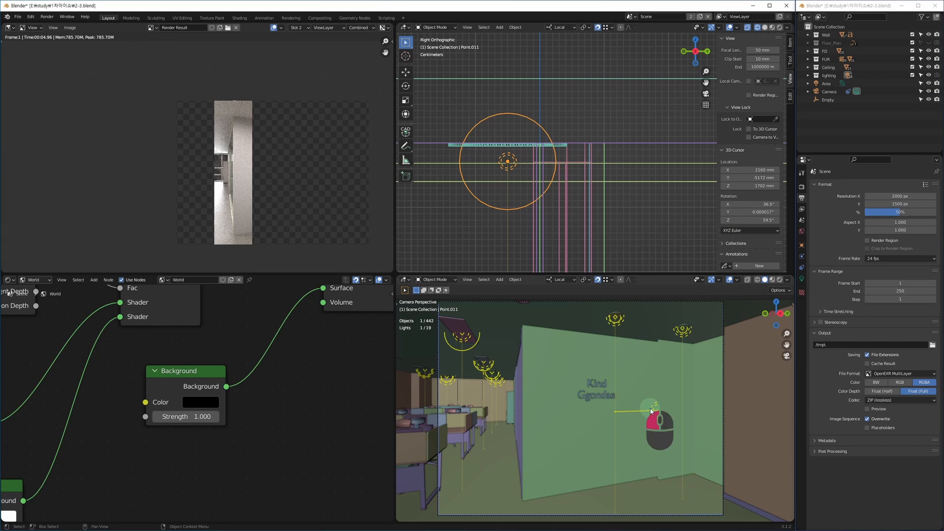
pyautogui.click(650, 415)
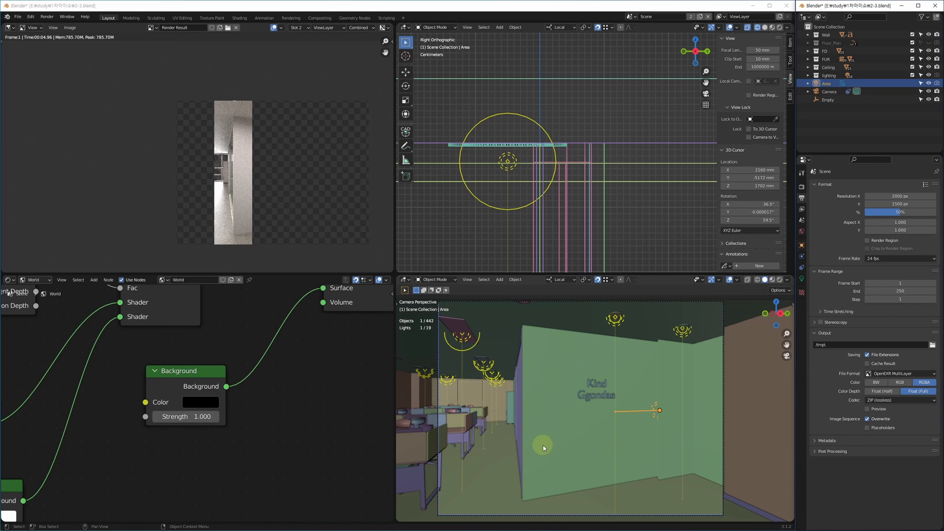
pyautogui.keyDown('shift'); pyautogui.moveTo(539, 434); pyautogui.dragTo(547, 437, button='middle'); pyautogui.keyUp('shift')
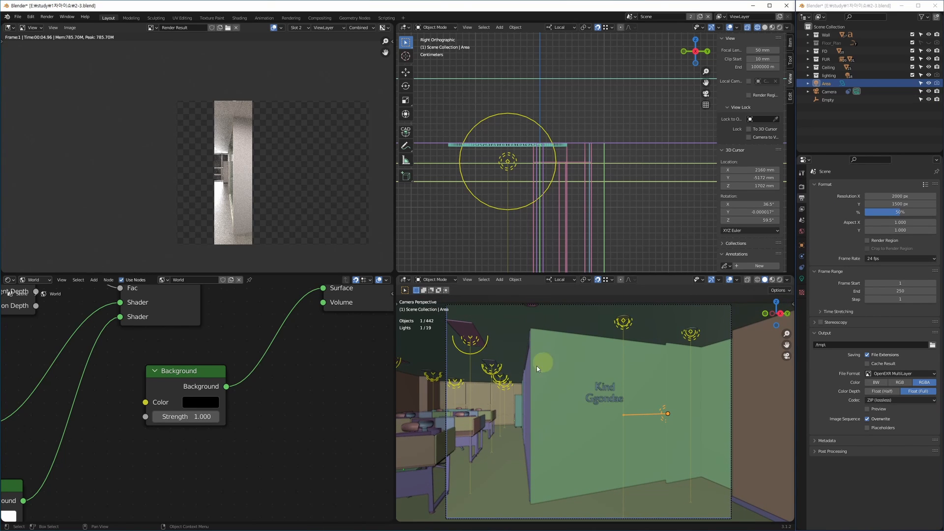
pyautogui.keyDown('shift'); pyautogui.moveTo(672, 495); pyautogui.dragTo(581, 442, button='middle'); pyautogui.keyUp('shift')
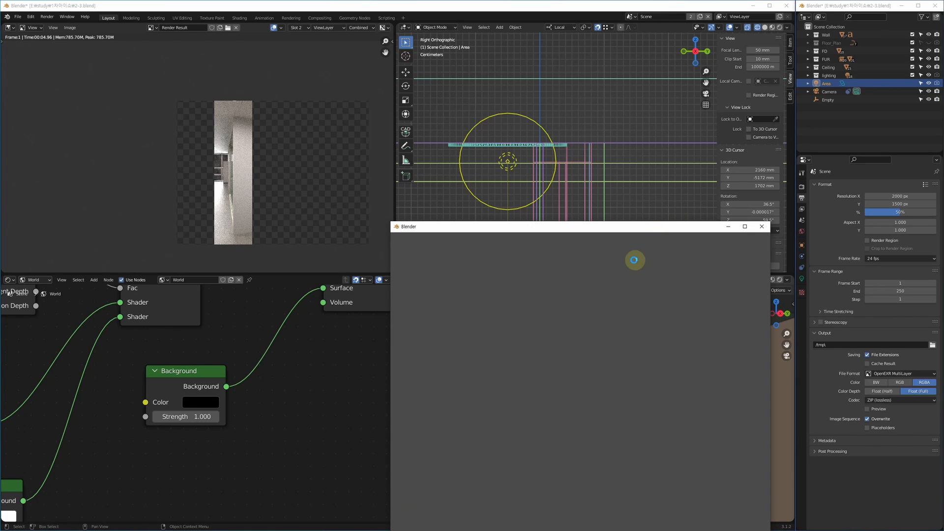
pyautogui.moveTo(625, 229); pyautogui.dragTo(449, 109)
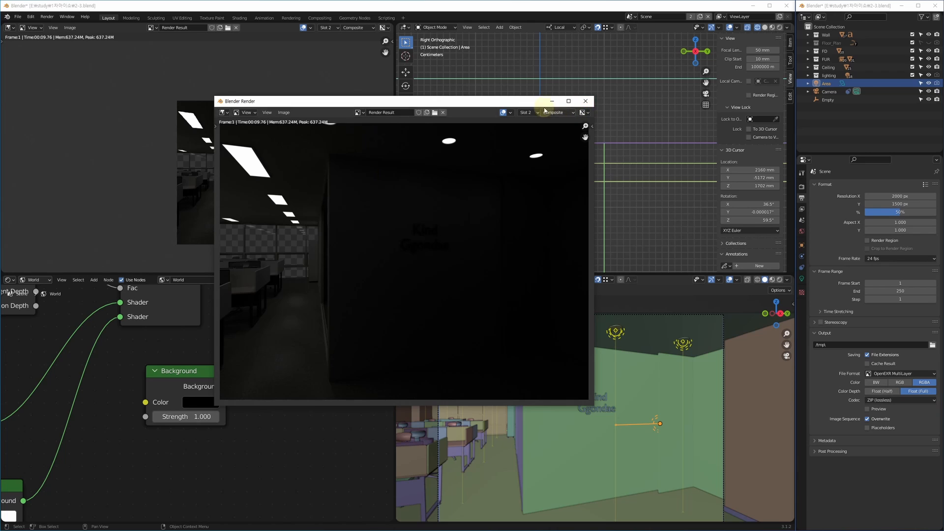
pyautogui.moveTo(497, 104); pyautogui.dragTo(345, 82)
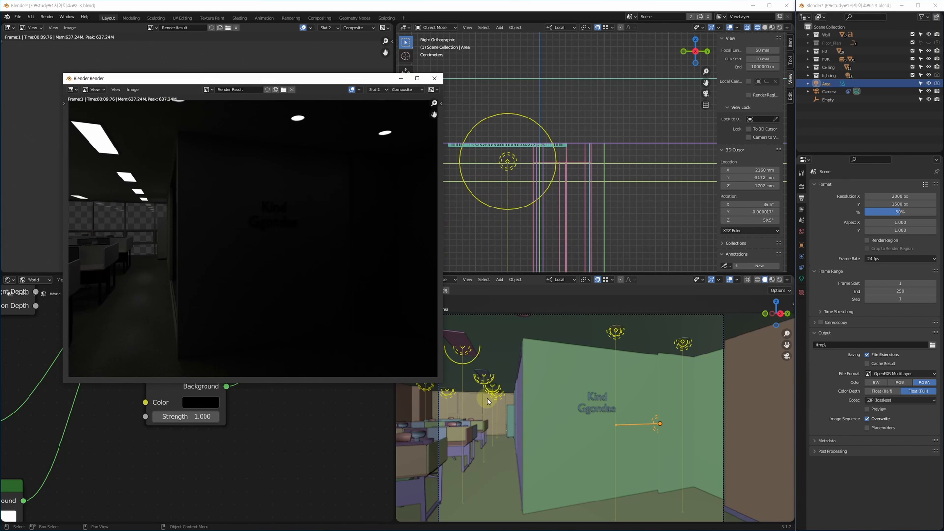
# Step: Select the point light beneath the nearest ceiling panel and display its object shader nodes instead of the World nodes
pyautogui.click(475, 357)
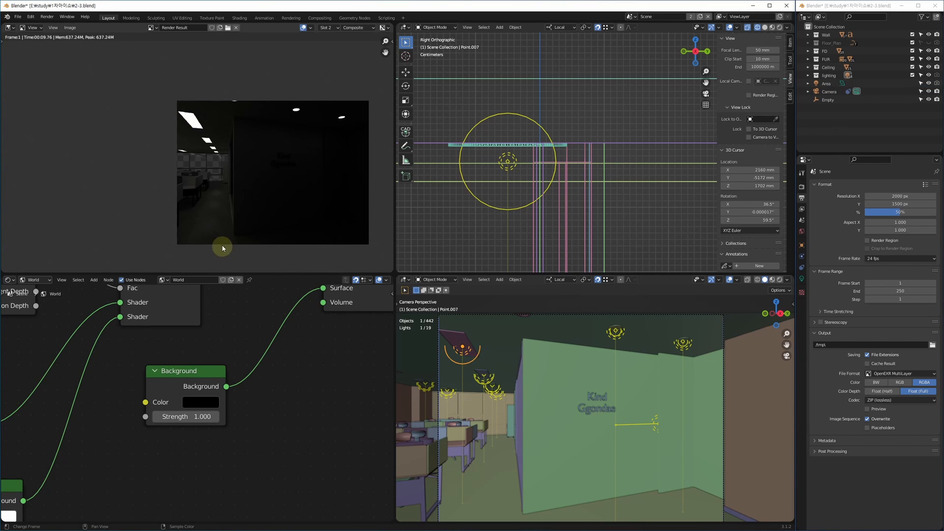
pyautogui.scroll(-4, 195, 348)
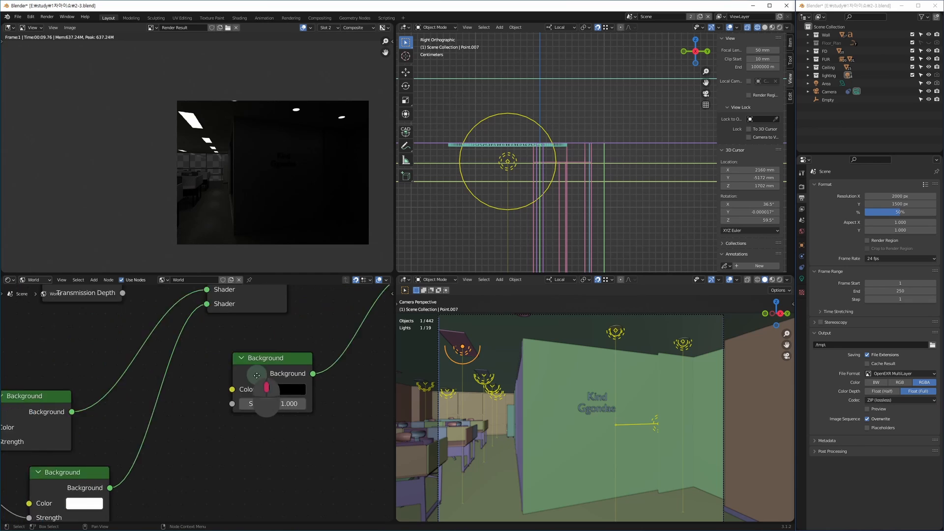
pyautogui.moveTo(193, 389); pyautogui.dragTo(291, 394, button='middle')
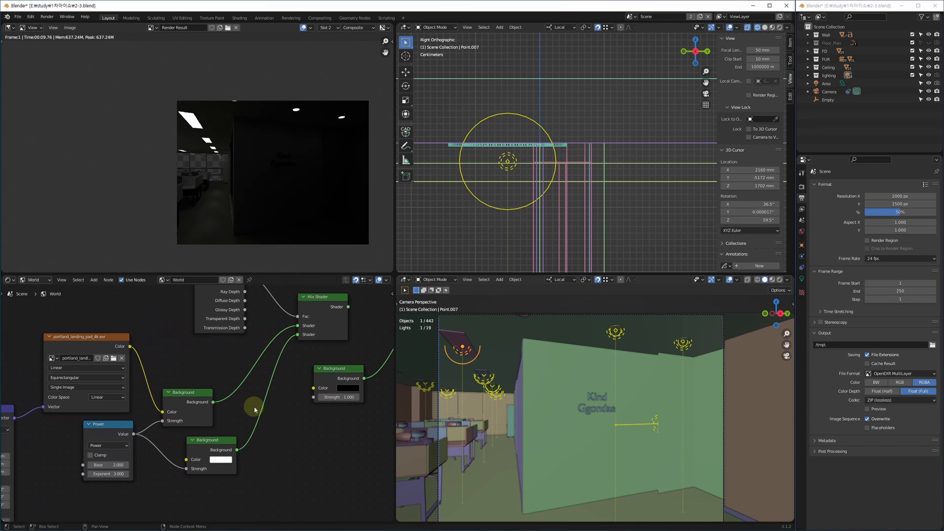
pyautogui.click(49, 279)
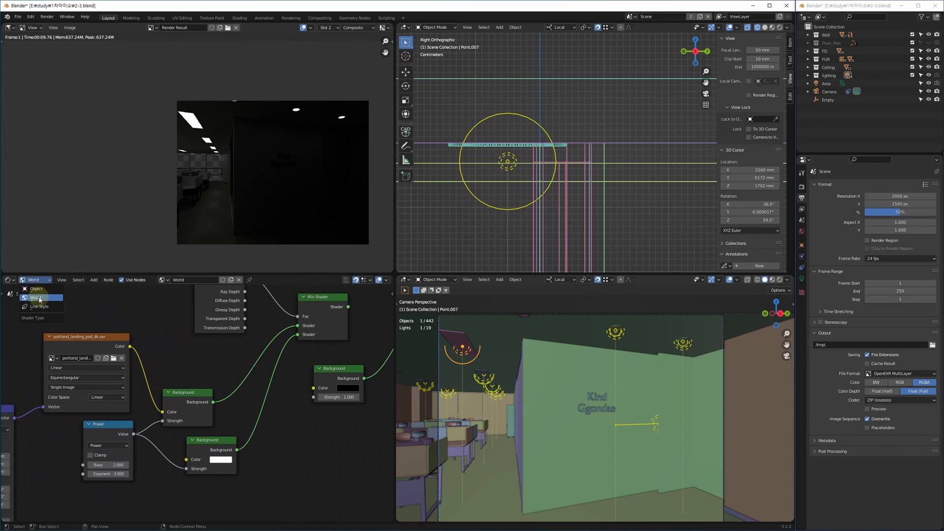
pyautogui.click(43, 295)
pyautogui.moveTo(152, 402); pyautogui.dragTo(331, 396, button='middle')
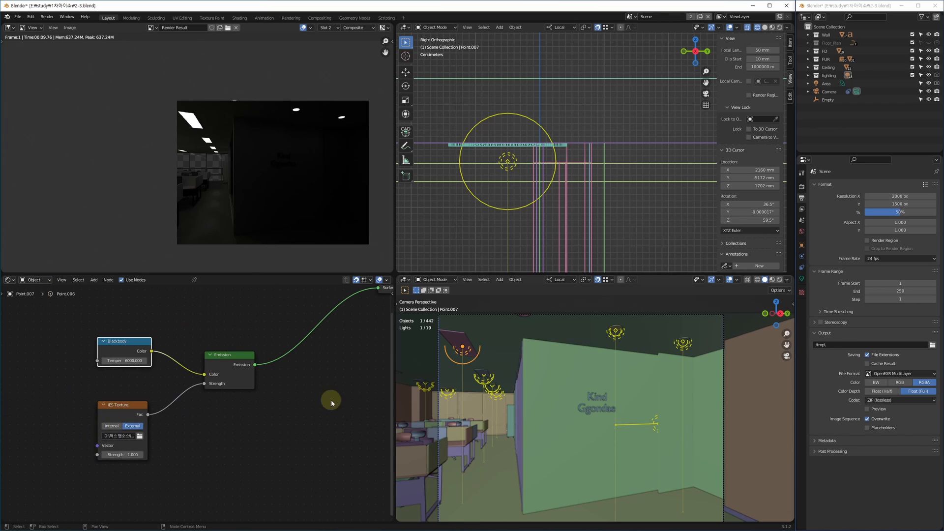
# Step: Set the nearest ceiling light panel's Emission strength to 45 and render the camera view, then close the render window
pyautogui.click(454, 337)
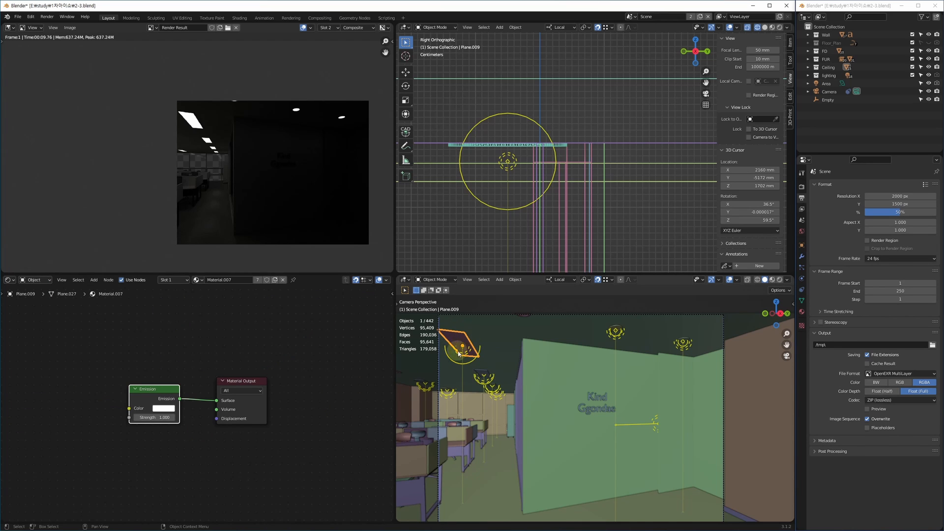
pyautogui.scroll(3, 175, 414)
pyautogui.scroll(1, 174, 414)
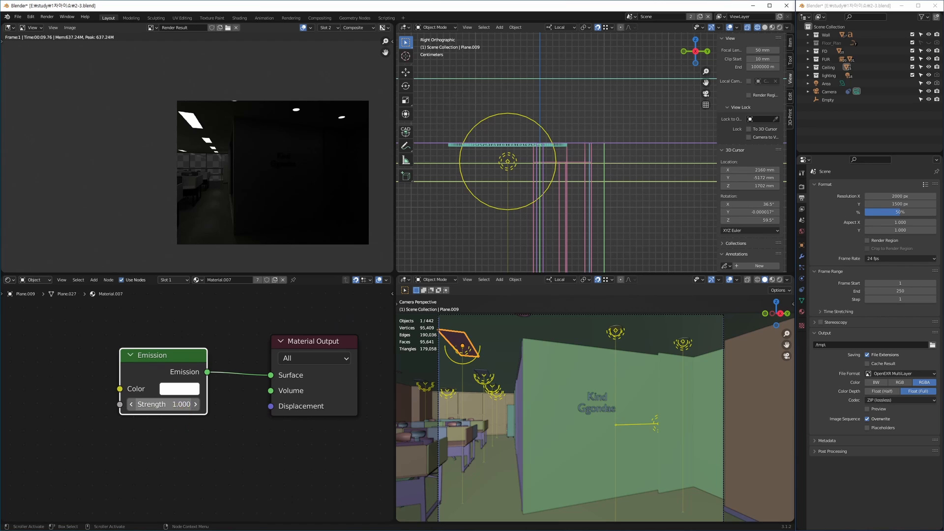
pyautogui.click(170, 404)
pyautogui.write('45')
pyautogui.press('Return')
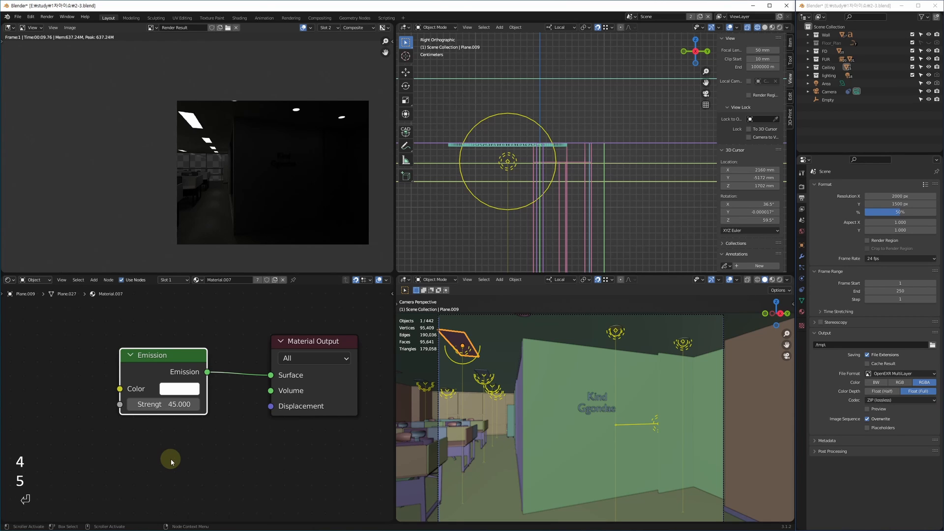
pyautogui.press('F12')
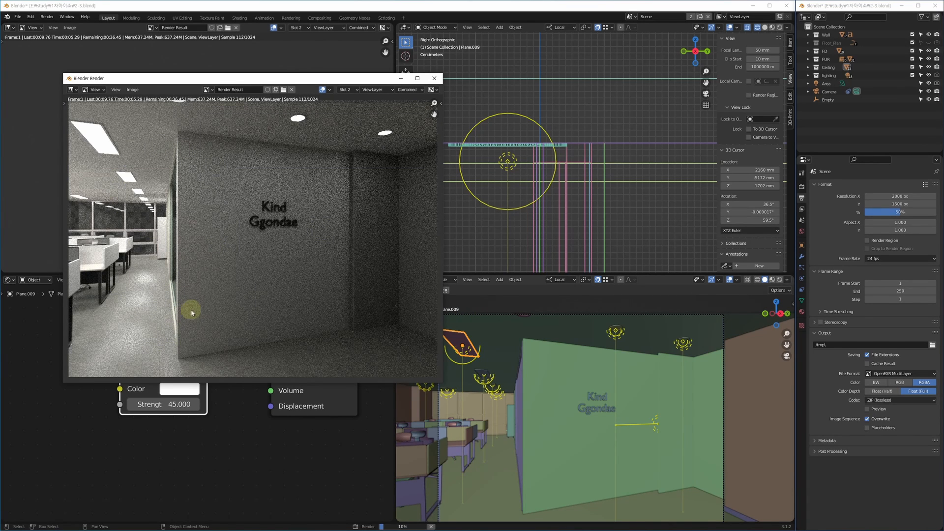
pyautogui.click(434, 78)
# Step: Set the ceiling panel's Emission strength back to 1 and move the Emission node farther from the Material Output
pyautogui.click(152, 404)
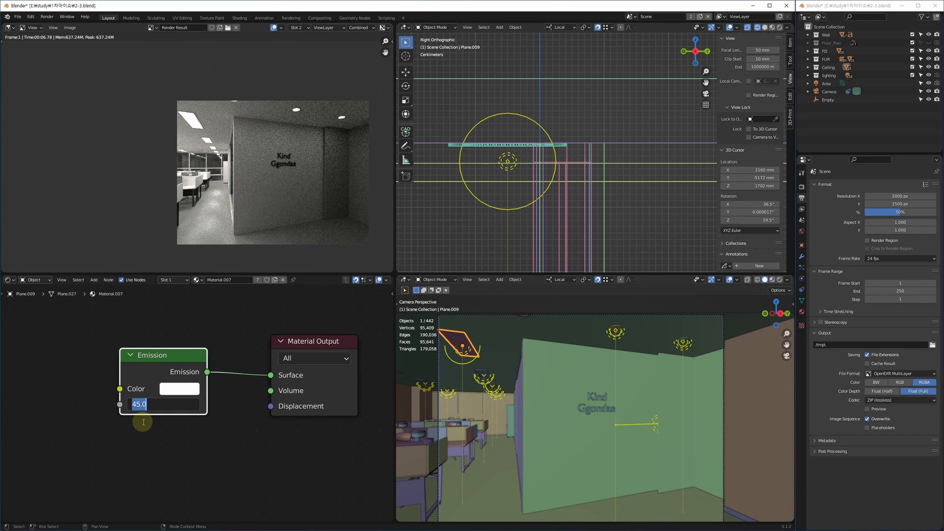
pyautogui.write('1')
pyautogui.press('Return')
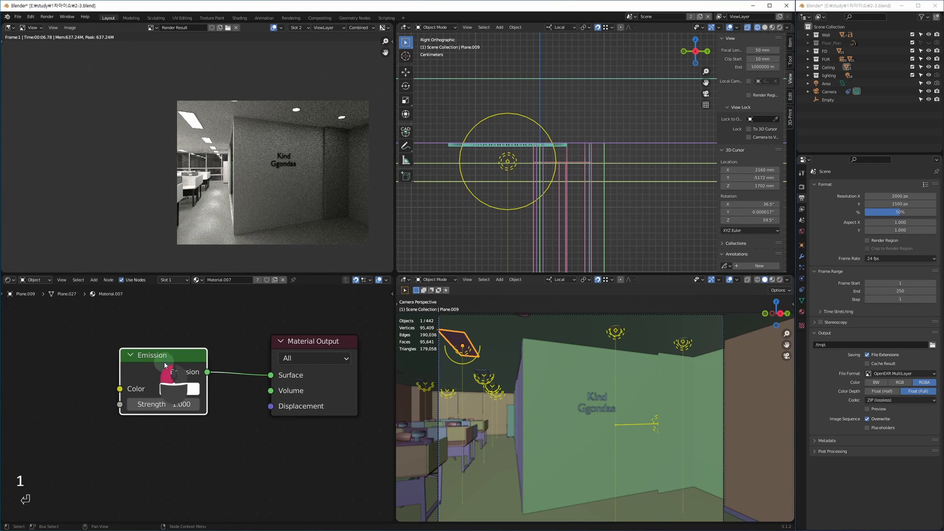
pyautogui.moveTo(165, 365); pyautogui.dragTo(124, 365)
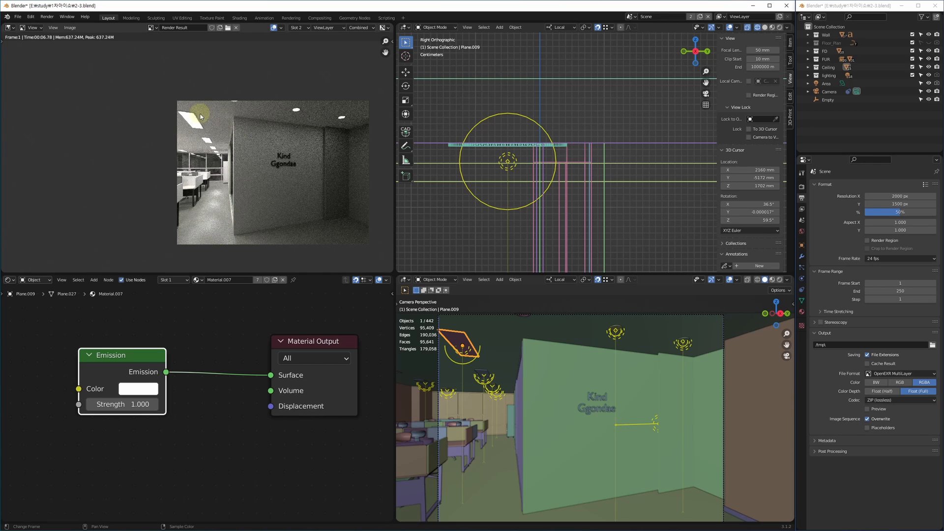
# Step: Sample the pixel values of the large ceiling light panel in the rendered image
pyautogui.scroll(6, 200, 117)
pyautogui.rightClick(175, 134)
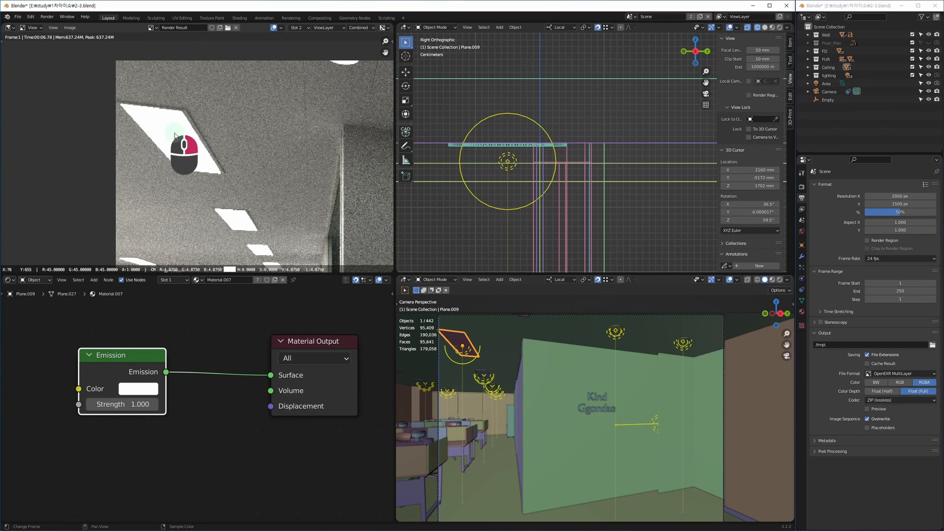
# Step: Add a Diffuse BSDF node to the ceiling panel material and place it below the Emission node
pyautogui.scroll(-3, 233, 374)
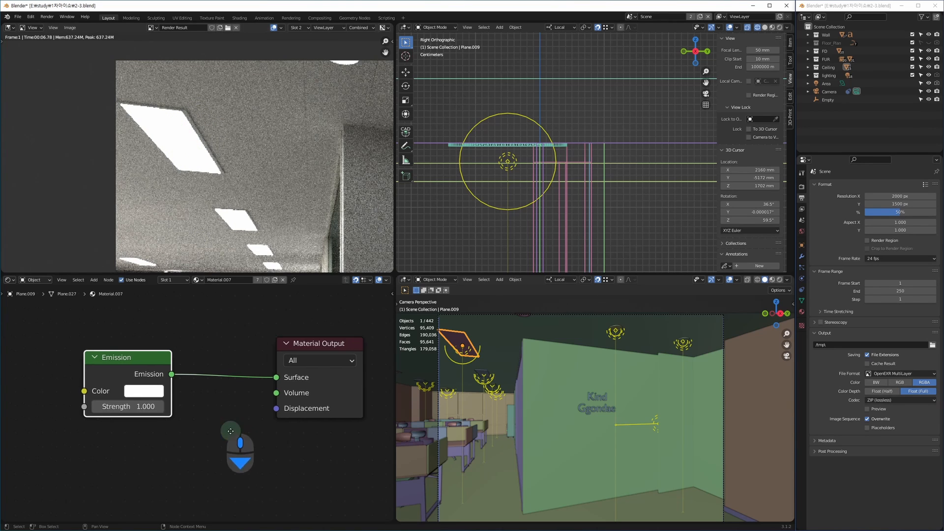
pyautogui.moveTo(195, 386); pyautogui.dragTo(168, 397)
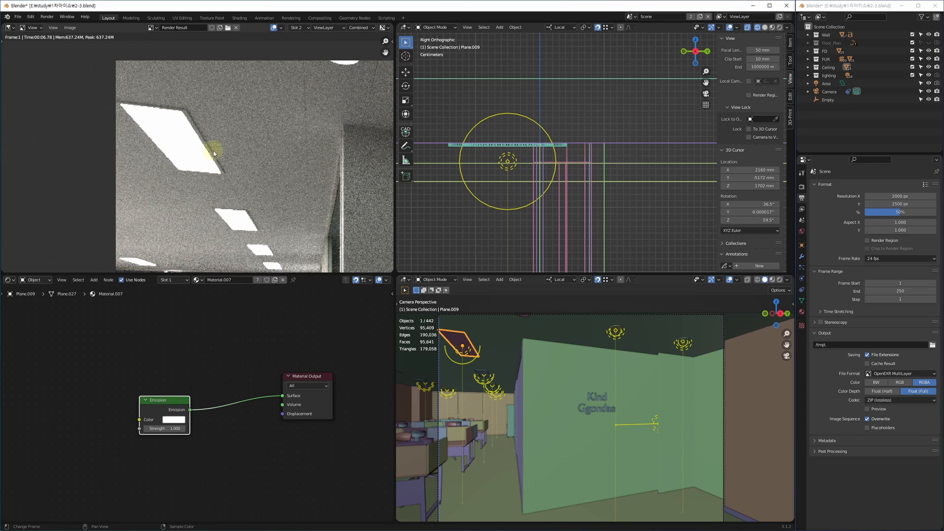
pyautogui.scroll(-4, 195, 149)
pyautogui.scroll(-3, 195, 149)
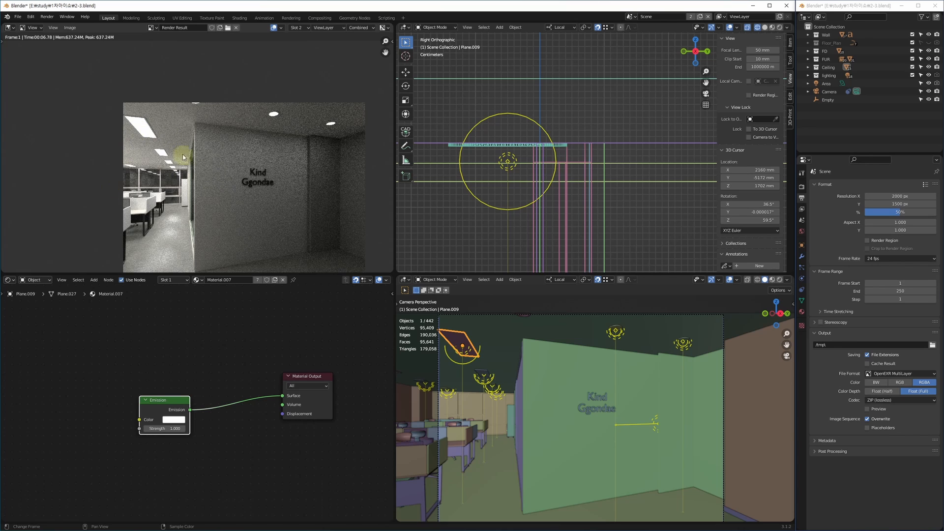
pyautogui.moveTo(250, 422); pyautogui.dragTo(263, 393, button='middle')
pyautogui.hotkey('shift', 'a')
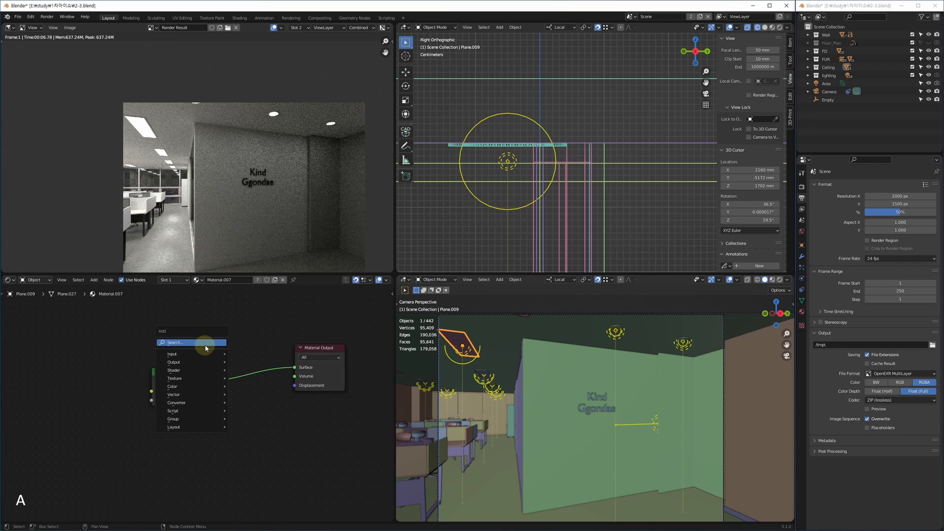
pyautogui.write('dif')
pyautogui.press('Return')
pyautogui.press('Return')
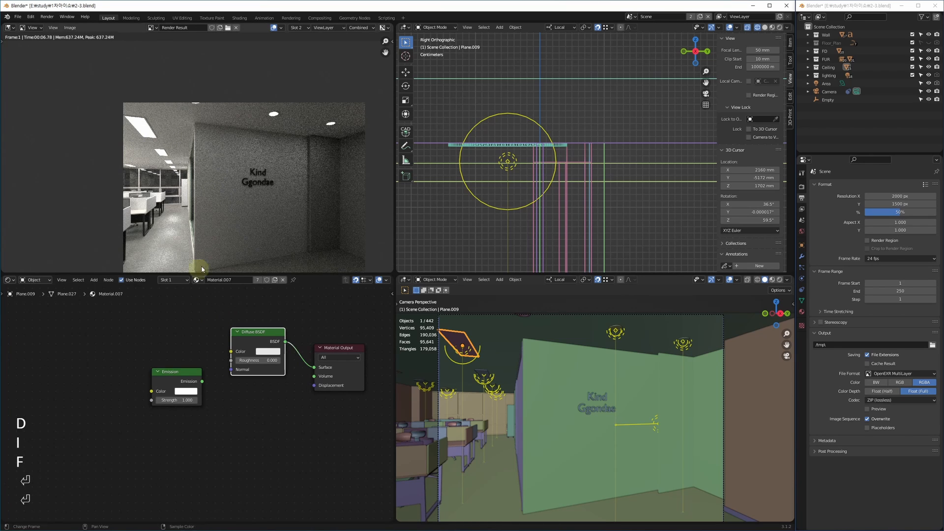
pyautogui.moveTo(258, 326); pyautogui.dragTo(212, 439)
pyautogui.click(260, 338)
pyautogui.moveTo(260, 340); pyautogui.dragTo(187, 428)
# Step: Add a Mix Shader before the Material Output, with Emission in its first shader input and Diffuse BSDF in its second
pyautogui.hotkey('shift', 'a')
pyautogui.click(106, 434)
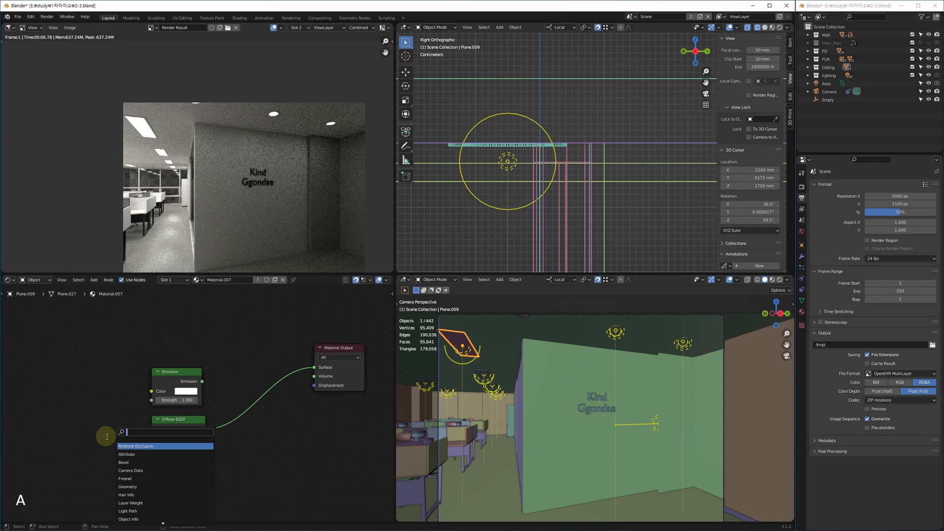
pyautogui.press('Down')
pyautogui.press('Return')
pyautogui.press('Return')
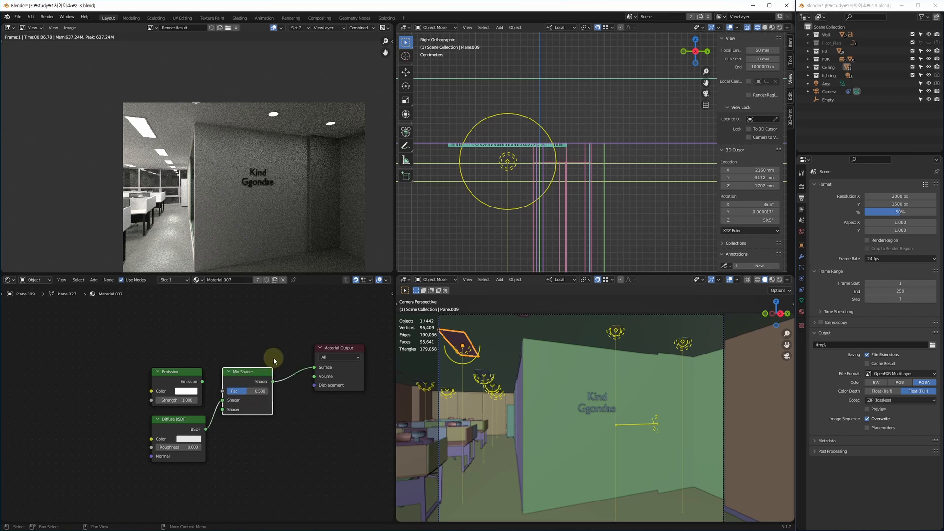
pyautogui.click(266, 374)
pyautogui.moveTo(231, 410); pyautogui.dragTo(235, 410)
pyautogui.moveTo(202, 382); pyautogui.dragTo(235, 401)
# Step: Add a Light Path node and connect its Is Camera Ray output to the Mix Shader's Fac input
pyautogui.hotkey('shift', 'a')
pyautogui.write('ligh')
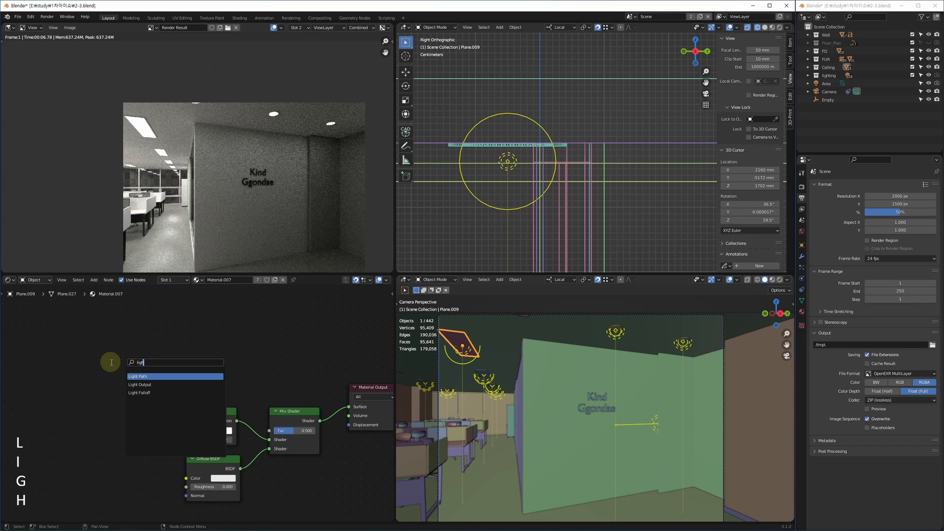
pyautogui.press('Return')
pyautogui.click(118, 350)
pyautogui.scroll(4, 204, 374)
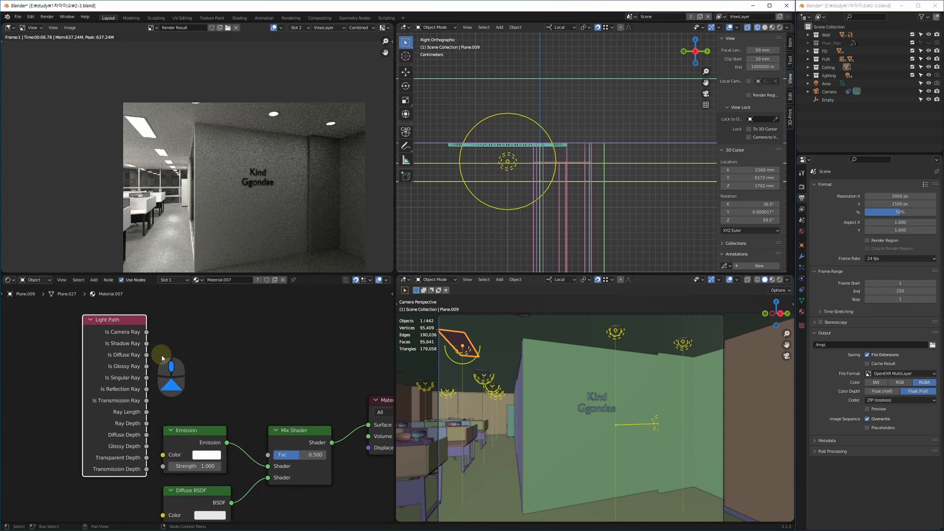
pyautogui.scroll(1, 161, 355)
pyautogui.moveTo(147, 332); pyautogui.dragTo(291, 455)
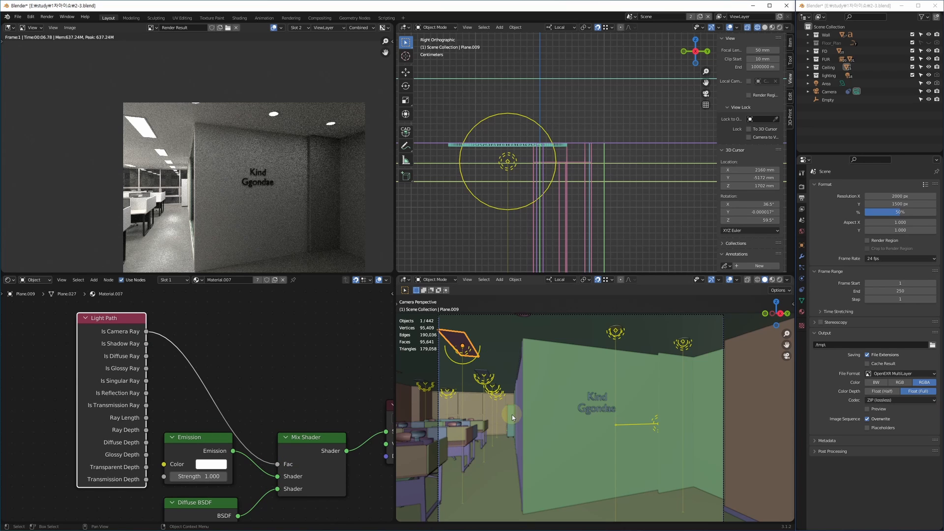
# Step: Render the camera view and compare the ceiling panels' appearance with the mixed material's node connections
pyautogui.press('F12')
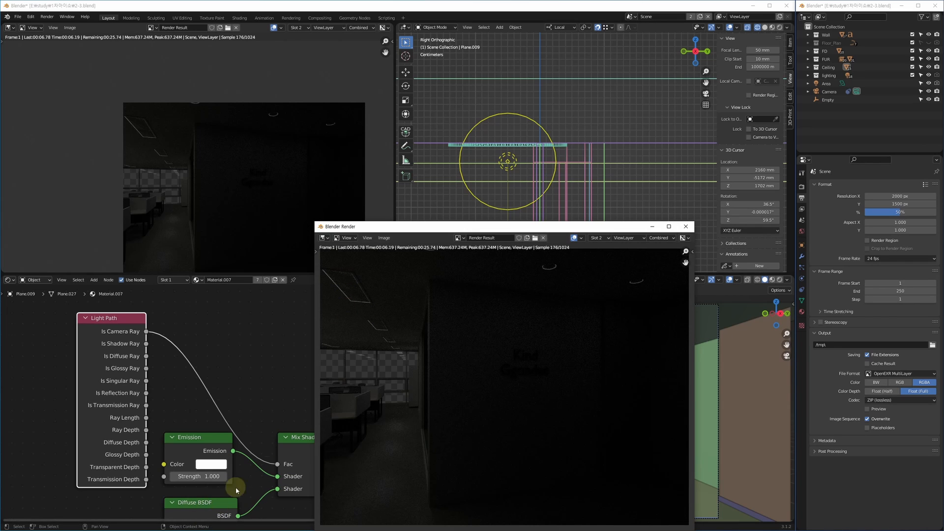
pyautogui.moveTo(193, 468); pyautogui.dragTo(142, 338, button='middle')
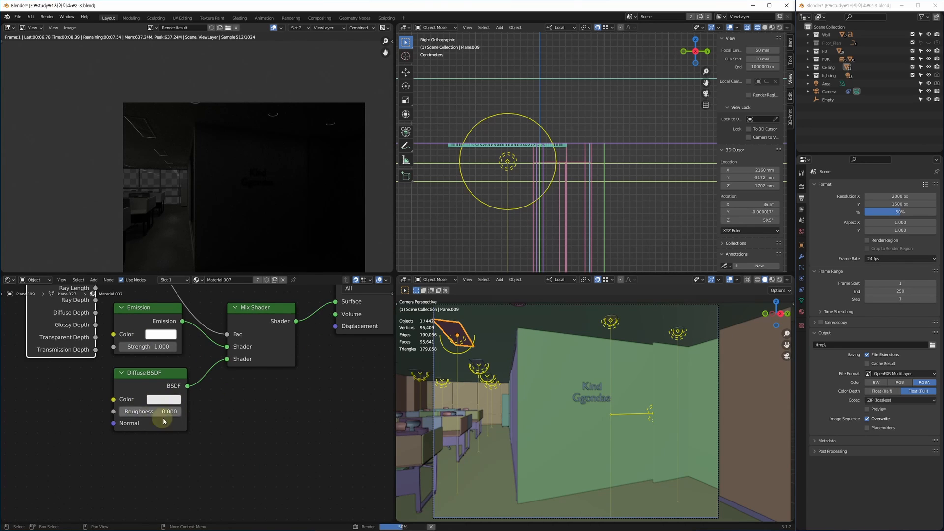
pyautogui.moveTo(176, 374); pyautogui.dragTo(173, 418, button='middle')
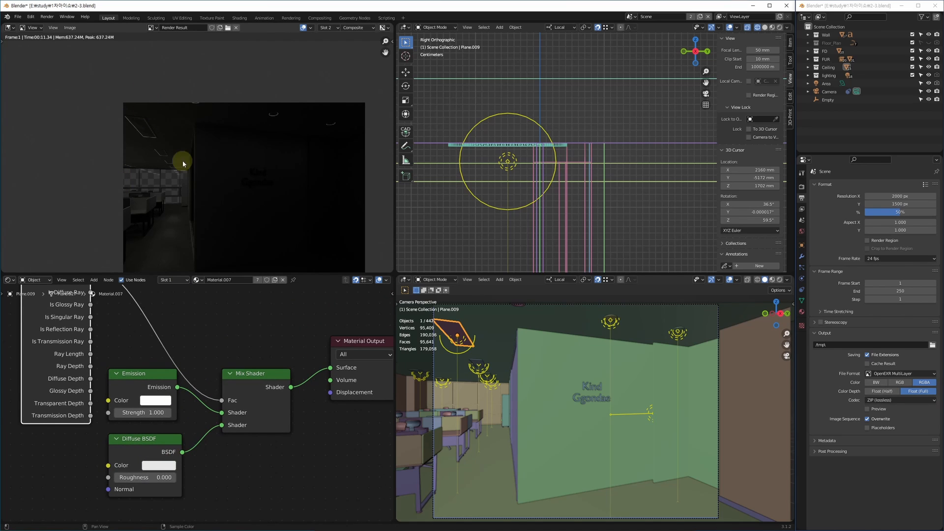
pyautogui.moveTo(164, 412); pyautogui.dragTo(212, 425, button='middle')
pyautogui.moveTo(183, 385); pyautogui.dragTo(189, 371)
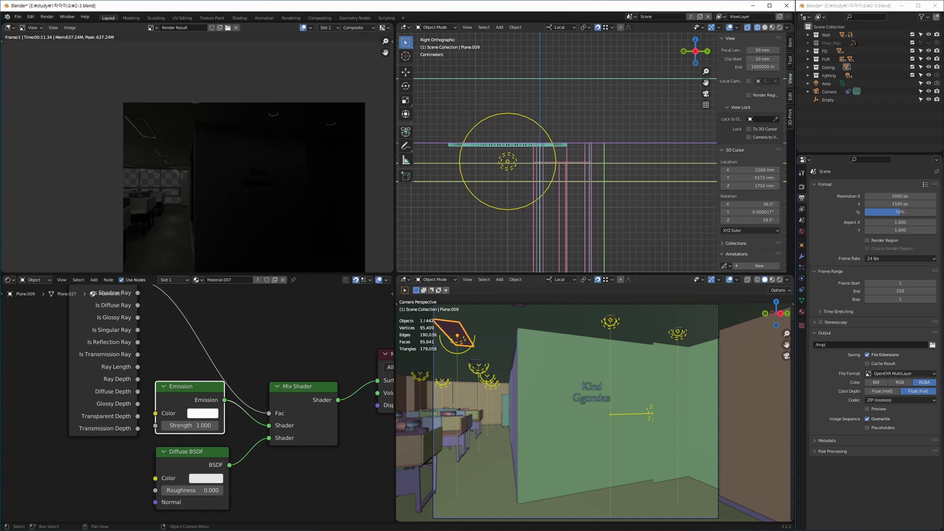
pyautogui.moveTo(215, 156); pyautogui.dragTo(180, 128, button='middle')
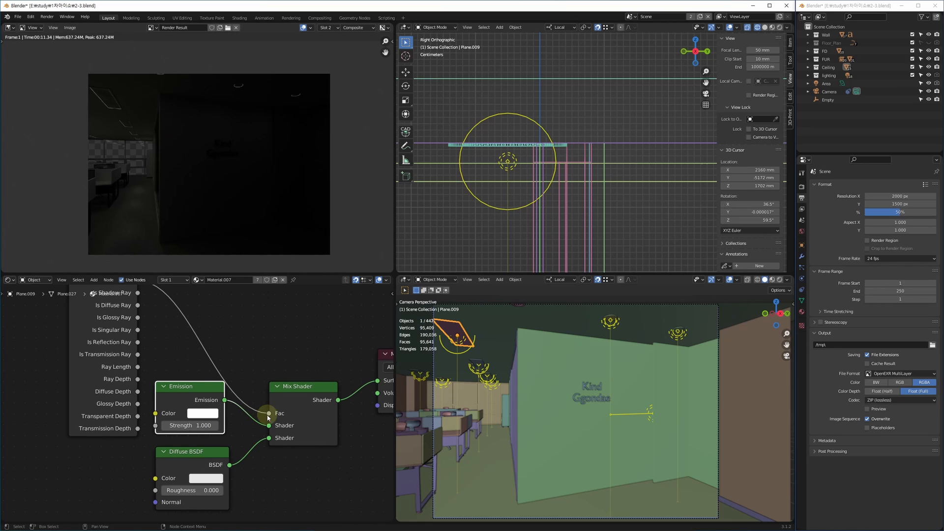
# Step: Test-render the panel material with the Mix Shader's Emission and Diffuse inputs swapped and the Diffuse colour set to black
pyautogui.moveTo(271, 426); pyautogui.dragTo(269, 439)
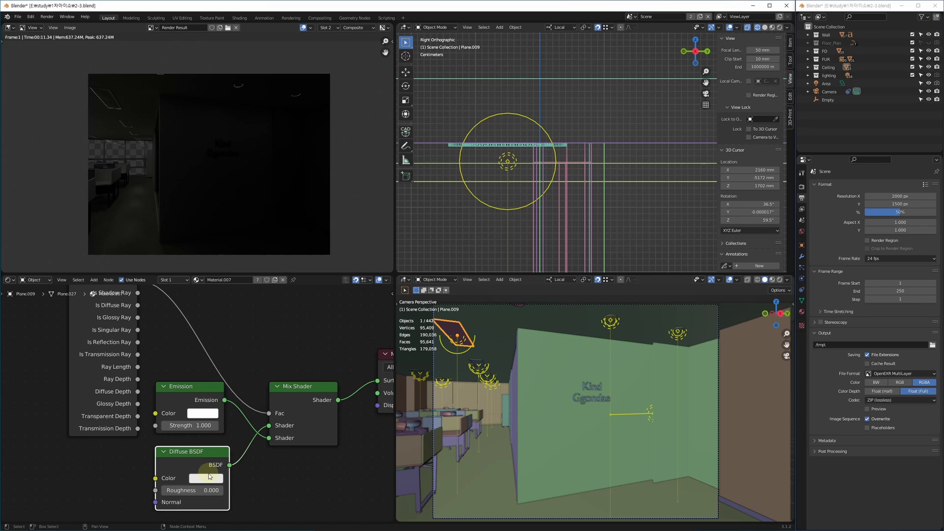
pyautogui.click(209, 479)
pyautogui.moveTo(241, 341); pyautogui.dragTo(124, 519)
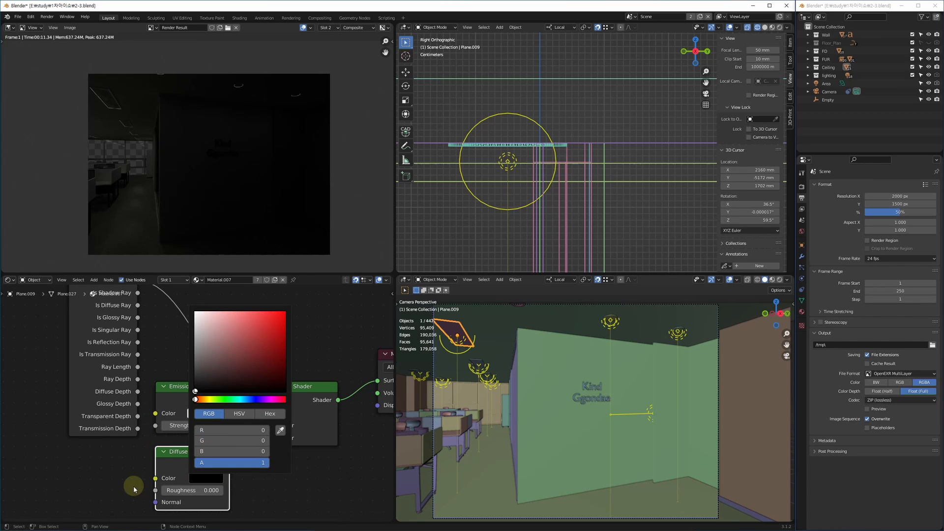
pyautogui.click(97, 467)
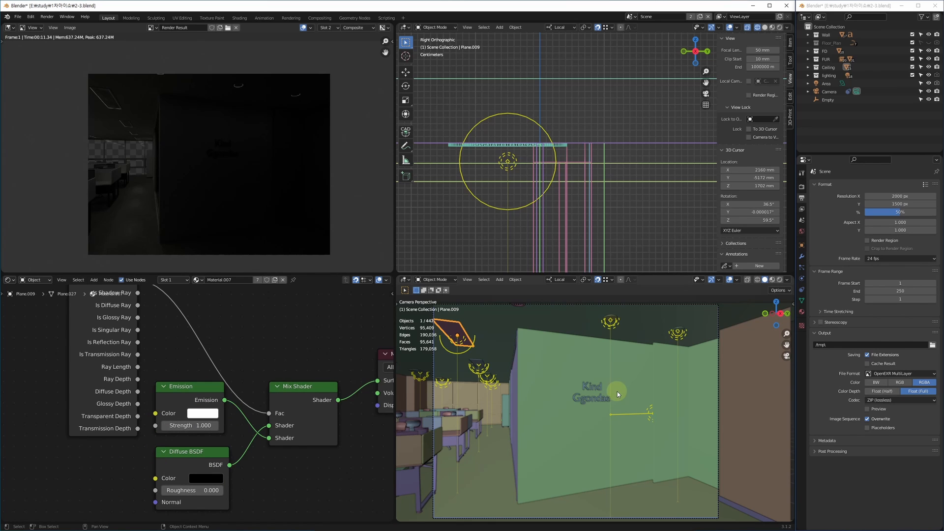
pyautogui.press('F12')
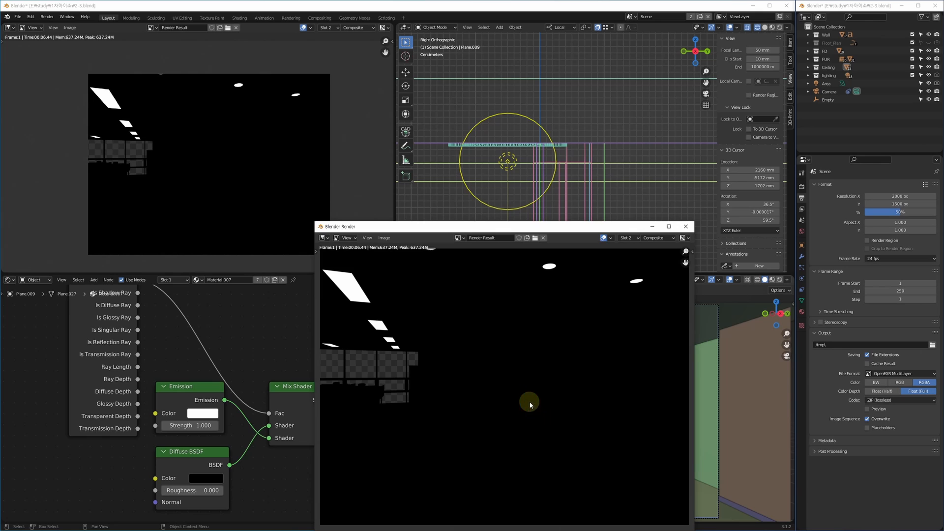
pyautogui.press('Escape')
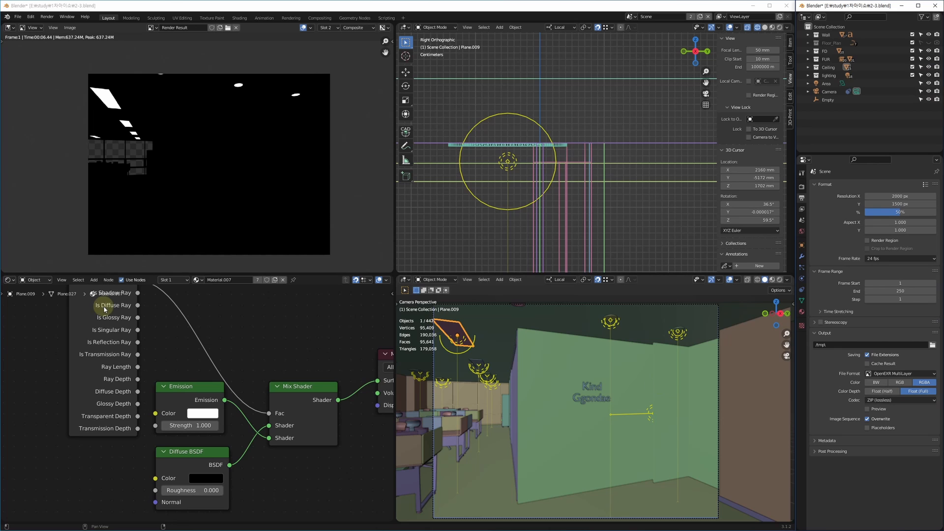
# Step: Display the World nodes and connect the Mix Shader to the World Output in place of the black Background
pyautogui.click(36, 280)
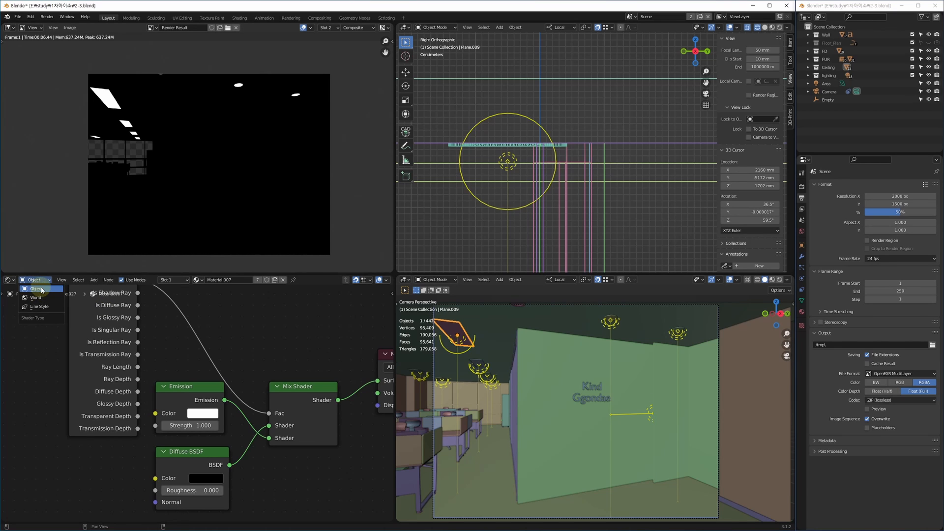
pyautogui.click(35, 298)
pyautogui.moveTo(253, 449); pyautogui.dragTo(72, 464, button='middle')
pyautogui.scroll(-7, 73, 464)
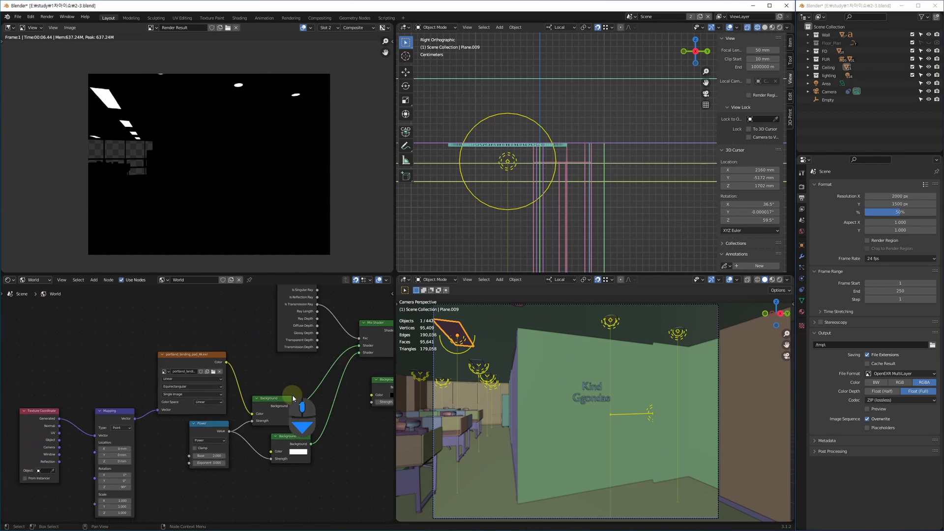
pyautogui.moveTo(364, 369); pyautogui.dragTo(149, 427, button='middle')
pyautogui.keyDown('ctrl'); pyautogui.keyDown('shift'); pyautogui.click(163, 383); pyautogui.keyUp('shift'); pyautogui.keyUp('ctrl')
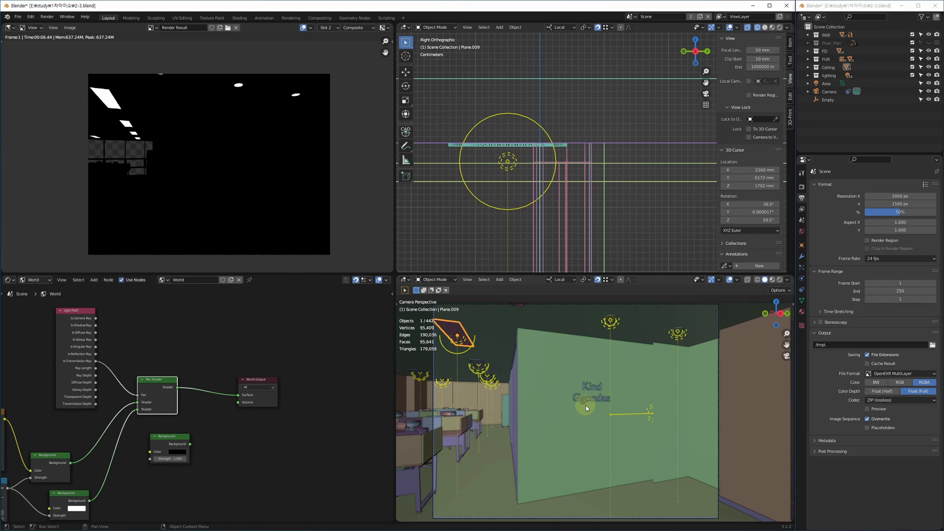
# Step: Render the camera view and examine the ceiling panels, downlights and Kind Ggondae wall in the result
pyautogui.press('F12')
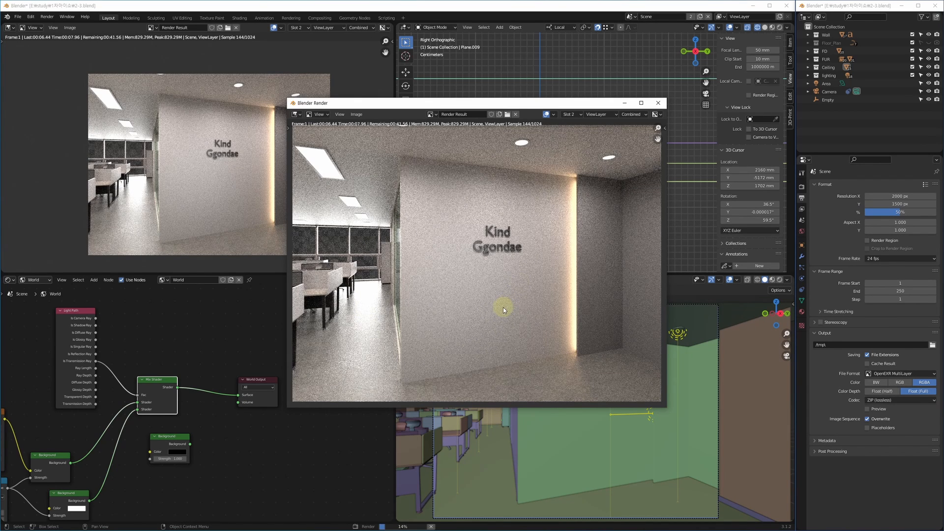
pyautogui.press('Escape')
pyautogui.moveTo(264, 160); pyautogui.dragTo(228, 143, button='middle')
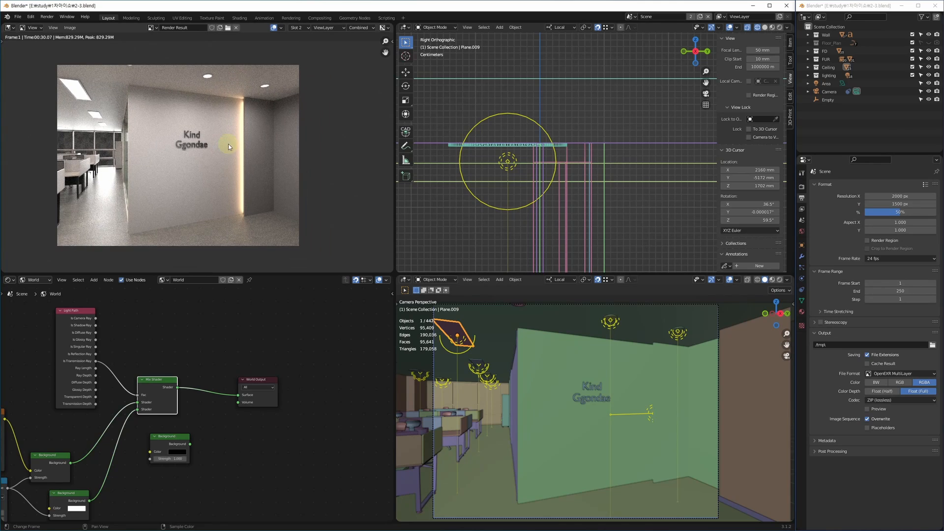
pyautogui.scroll(3, 244, 188)
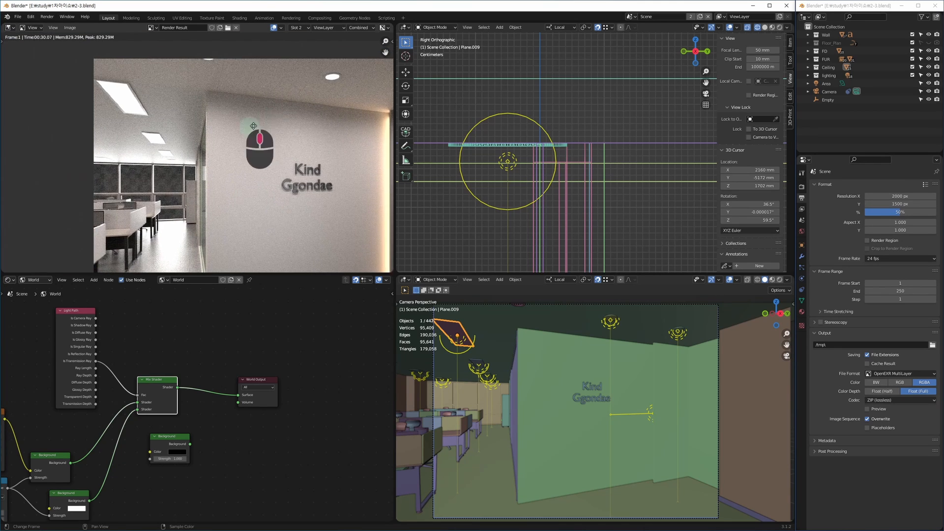
pyautogui.scroll(-4, 249, 136)
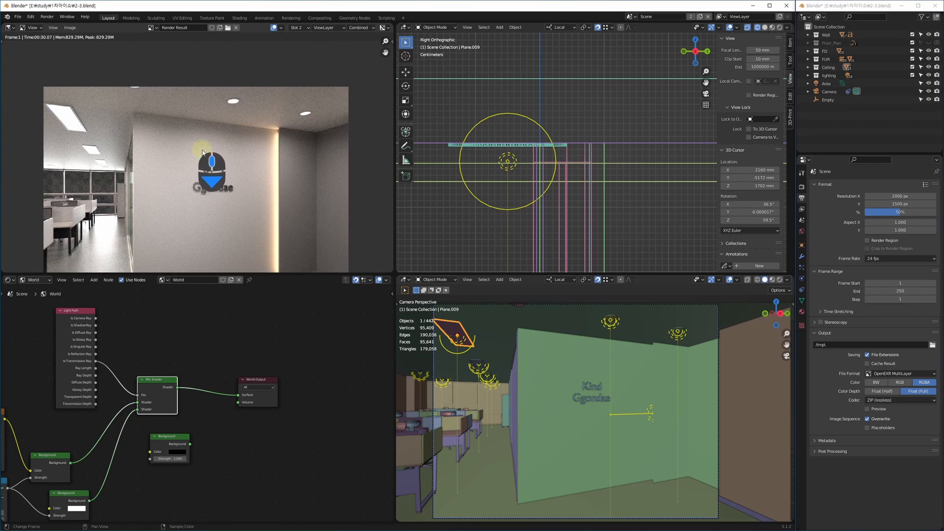
pyautogui.scroll(1, 266, 116)
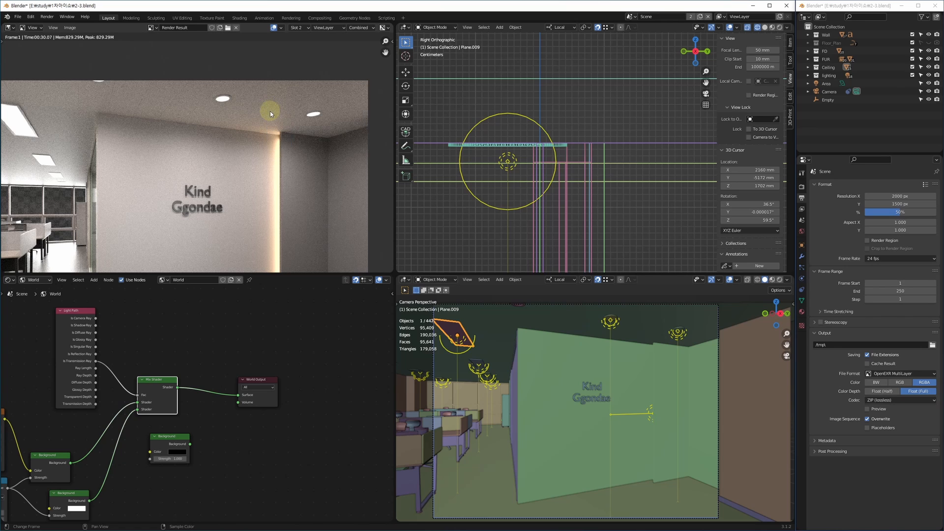
pyautogui.moveTo(226, 113); pyautogui.dragTo(245, 105, button='middle')
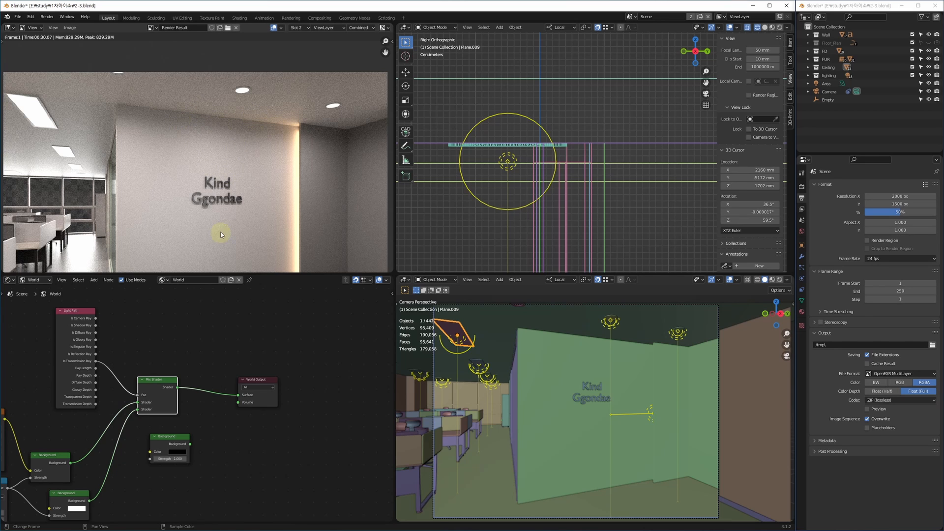
pyautogui.scroll(-3, 221, 235)
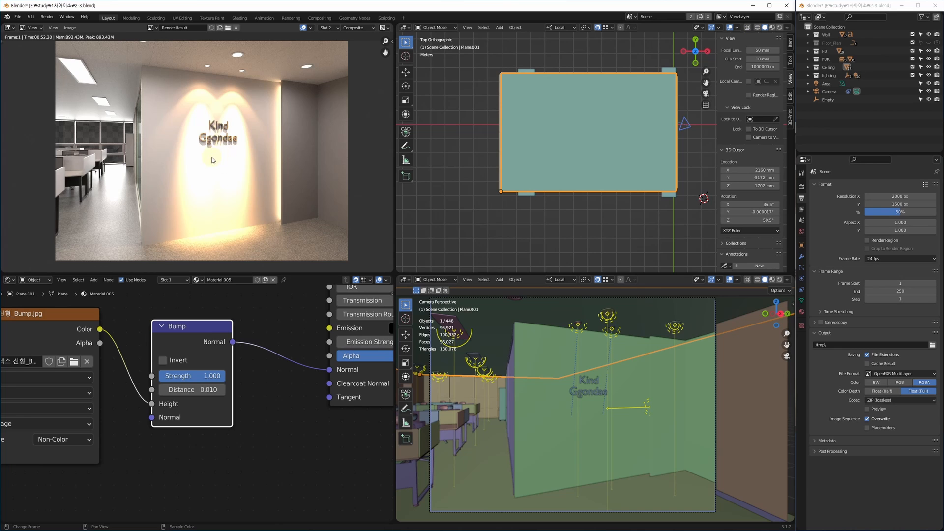
# Step: Examine the ceiling's bump texture, light panels and the lit sign wall in the rendered image
pyautogui.scroll(3, 212, 160)
pyautogui.moveTo(209, 190); pyautogui.dragTo(197, 249, button='middle')
pyautogui.moveTo(228, 129); pyautogui.dragTo(218, 183, button='middle')
pyautogui.scroll(2, 102, 143)
pyautogui.scroll(1, 102, 146)
pyautogui.moveTo(116, 190); pyautogui.dragTo(268, 197, button='middle')
pyautogui.scroll(5, 123, 125)
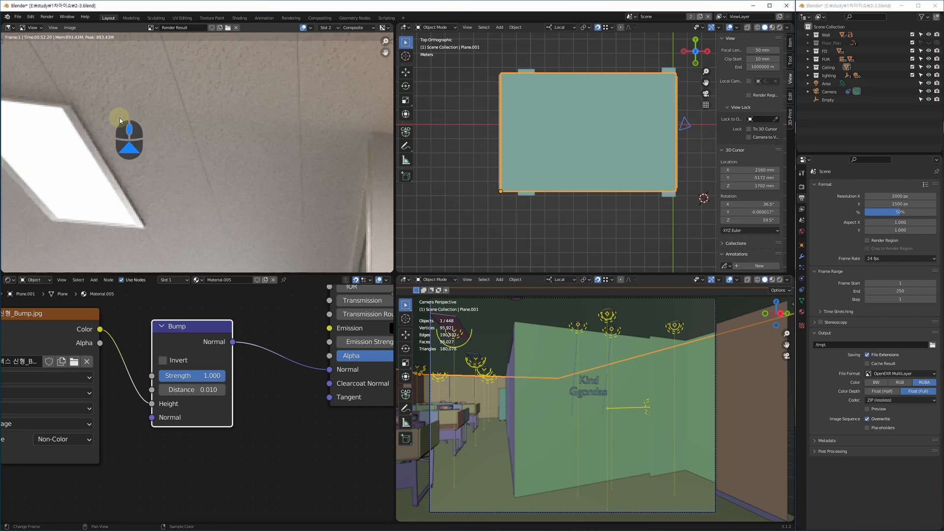
pyautogui.scroll(-6, 186, 143)
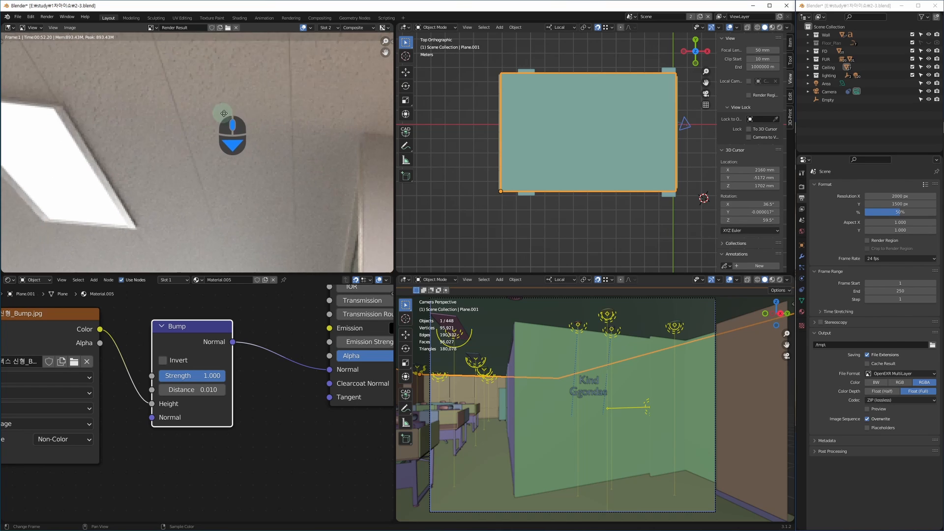
pyautogui.scroll(-2, 197, 192)
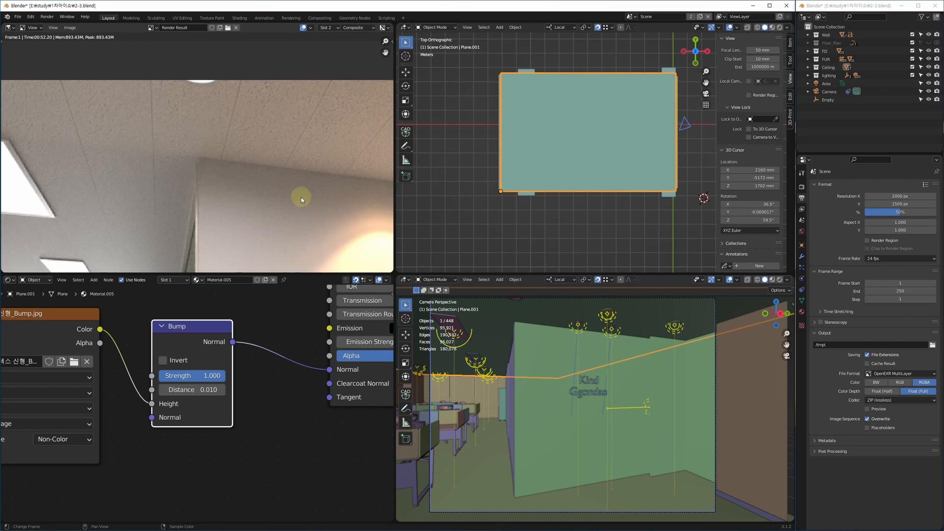
pyautogui.scroll(-4, 200, 116)
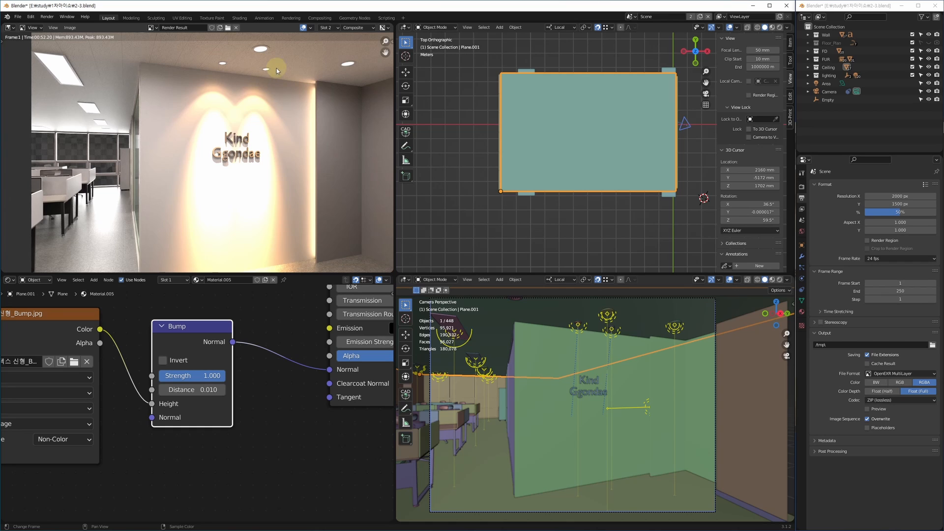
# Step: Select the point light at the sign wall's upper edge and set its IES Texture strength to 0.1
pyautogui.click(579, 329)
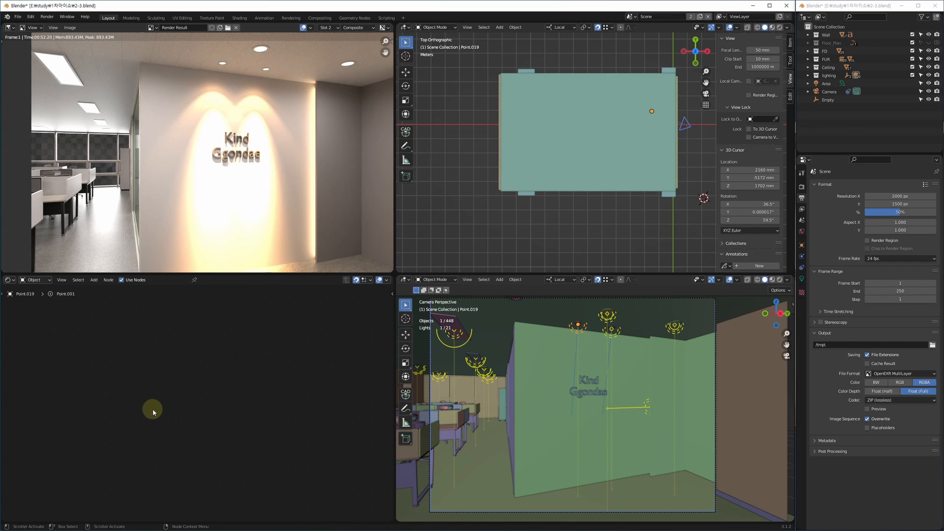
pyautogui.press('Home')
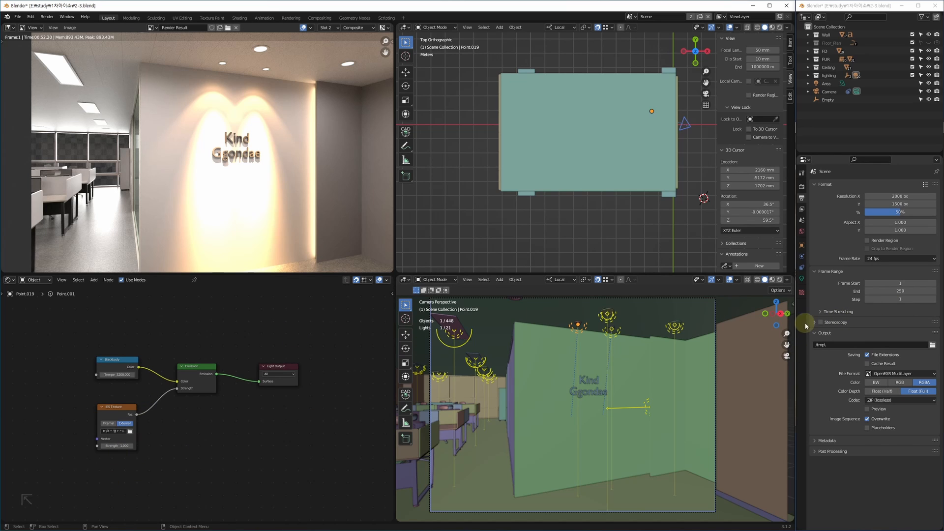
pyautogui.click(802, 278)
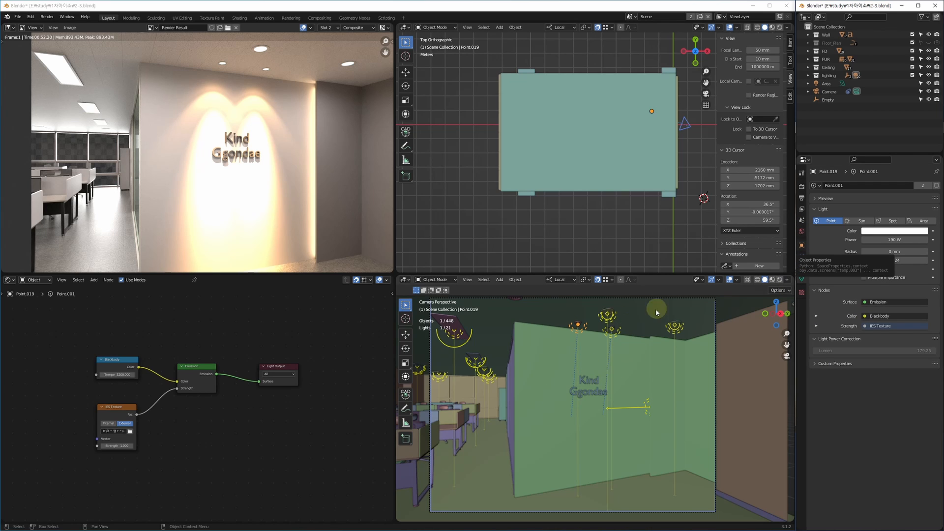
pyautogui.scroll(6, 197, 433)
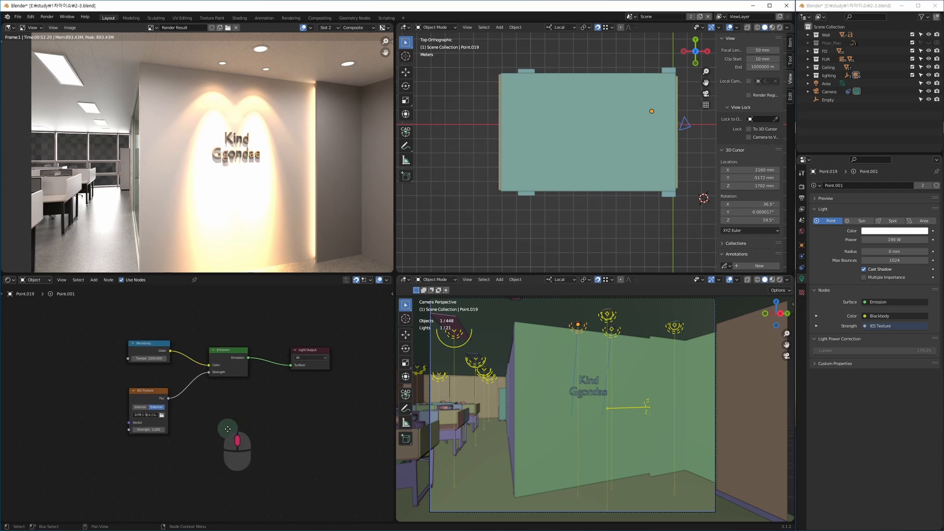
pyautogui.click(164, 421)
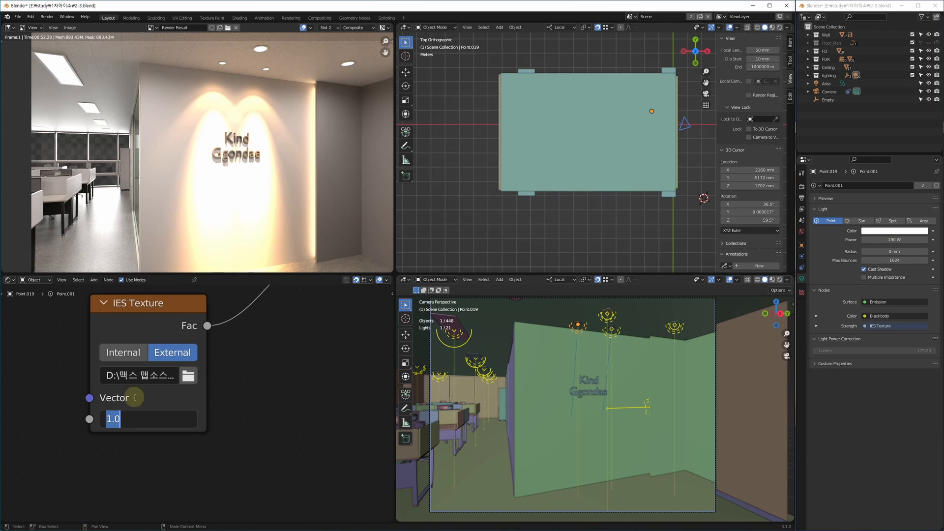
pyautogui.click(207, 466)
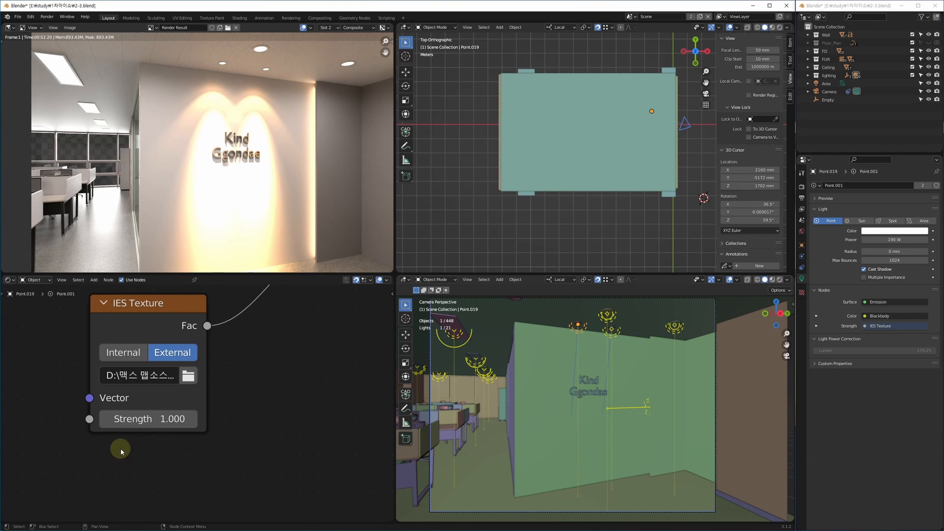
pyautogui.click(164, 419)
pyautogui.write('0.1')
pyautogui.press('Return')
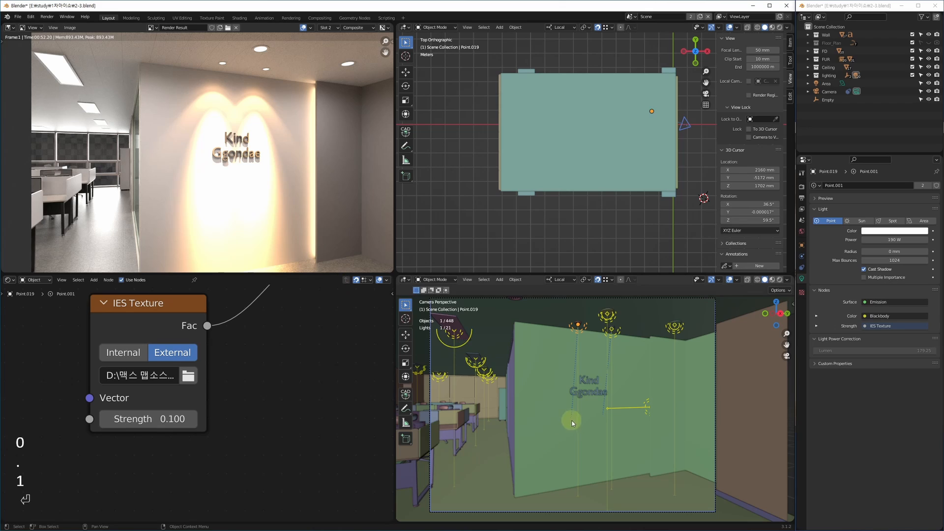
# Step: Test-render the camera view, examine the light pools on the Kind Ggondae wall, and close the render window
pyautogui.moveTo(570, 421)
pyautogui.keyDown('shift'); pyautogui.mouseDown(button='middle')
pyautogui.moveTo(555, 423)
pyautogui.moveTo(569, 422)
pyautogui.mouseUp(button='middle'); pyautogui.keyUp('shift')
pyautogui.press('F12')
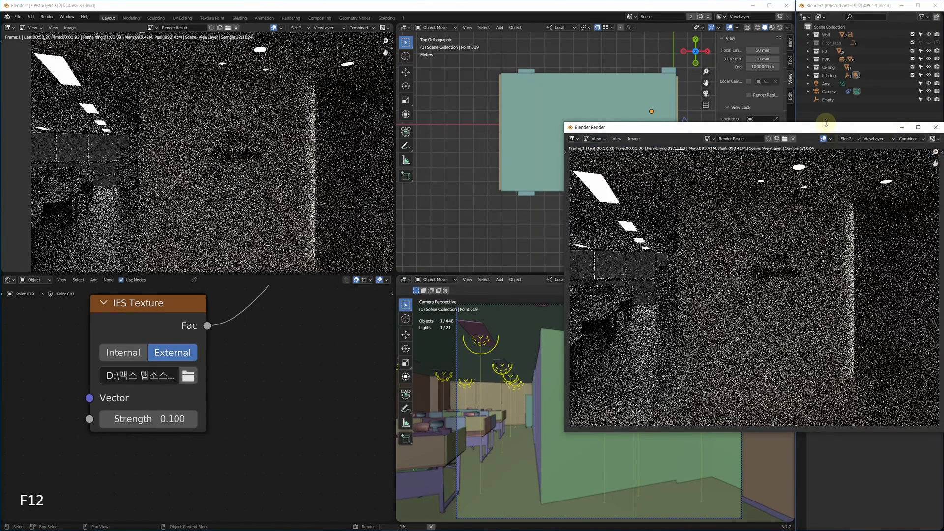
pyautogui.moveTo(828, 126); pyautogui.dragTo(720, 107)
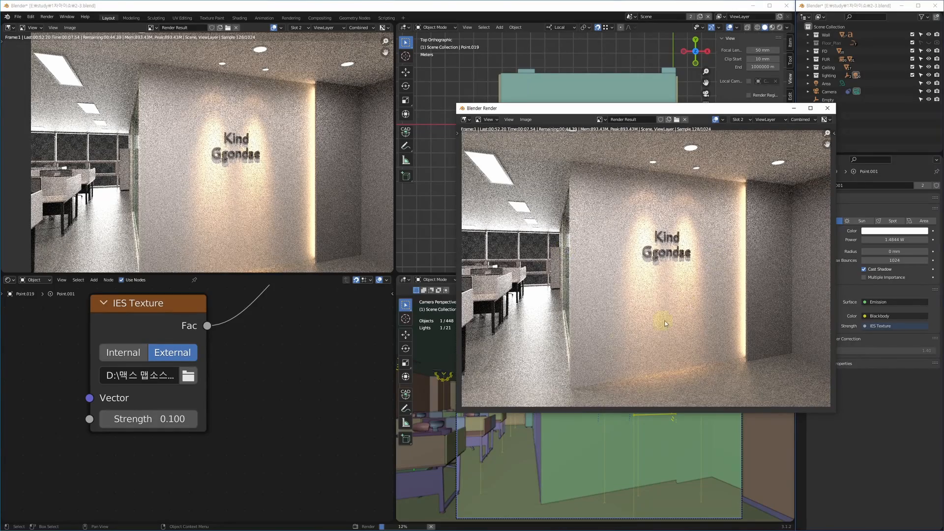
pyautogui.moveTo(688, 266); pyautogui.dragTo(641, 263, button='middle')
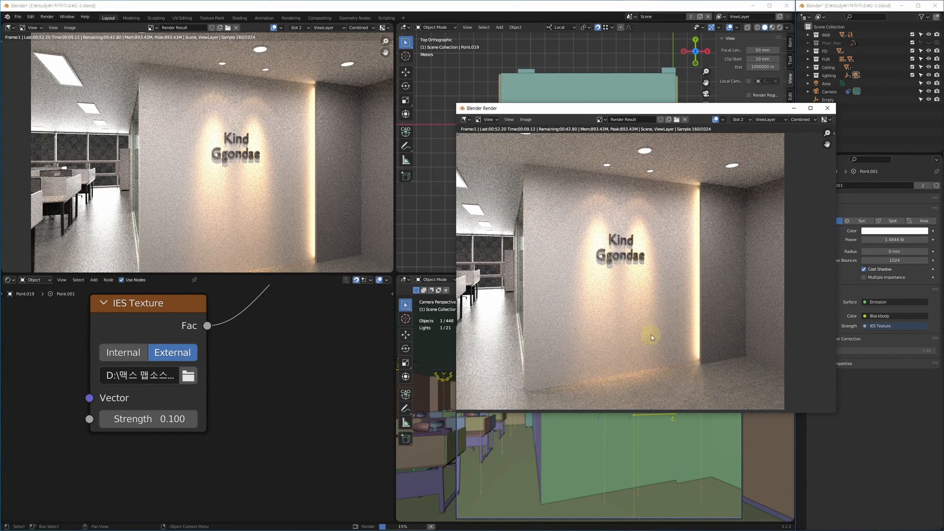
pyautogui.scroll(-2, 615, 330)
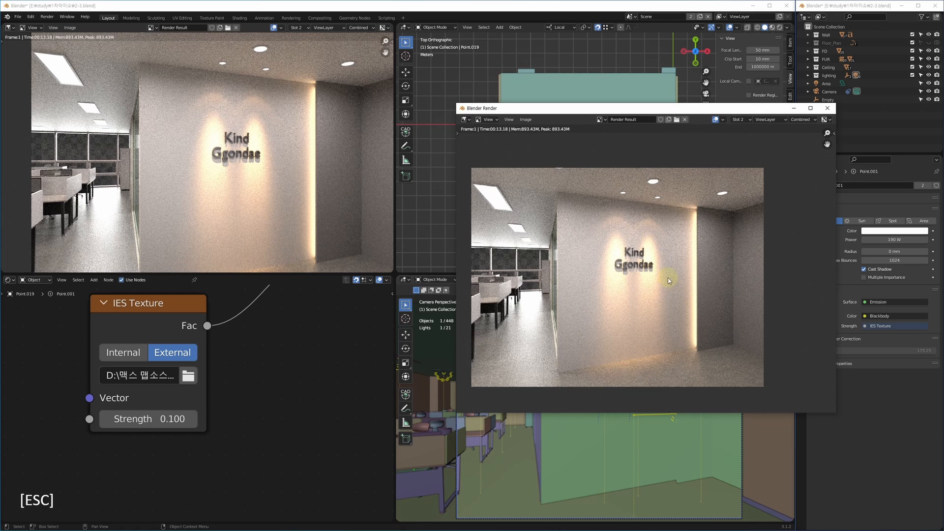
pyautogui.click(828, 108)
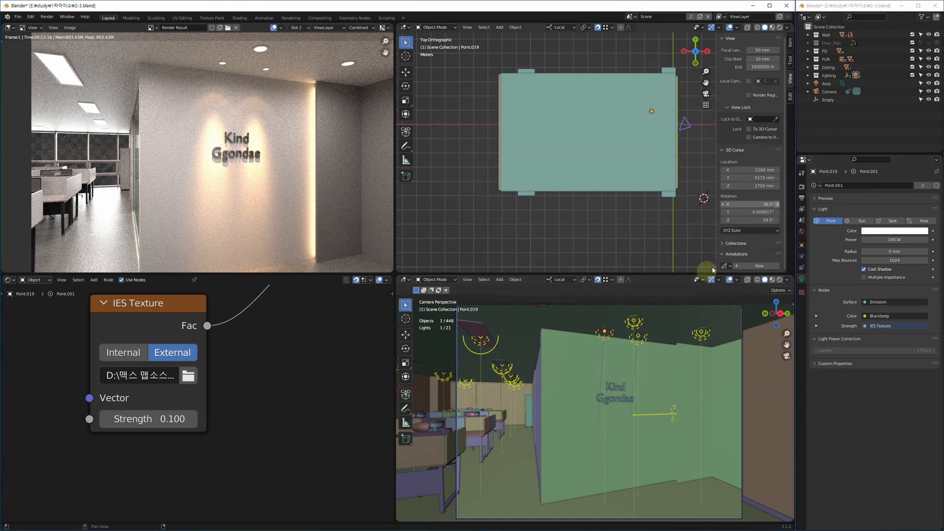
# Step: Examine the downlight glow, wall grain and overall brightness around the sign in the rendered image
pyautogui.moveTo(267, 362); pyautogui.dragTo(253, 369, button='middle')
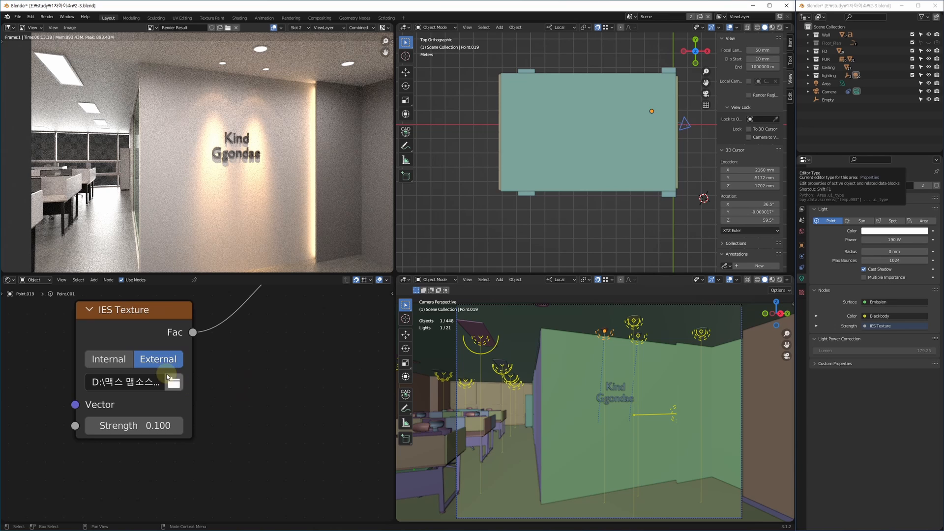
pyautogui.press('F12')
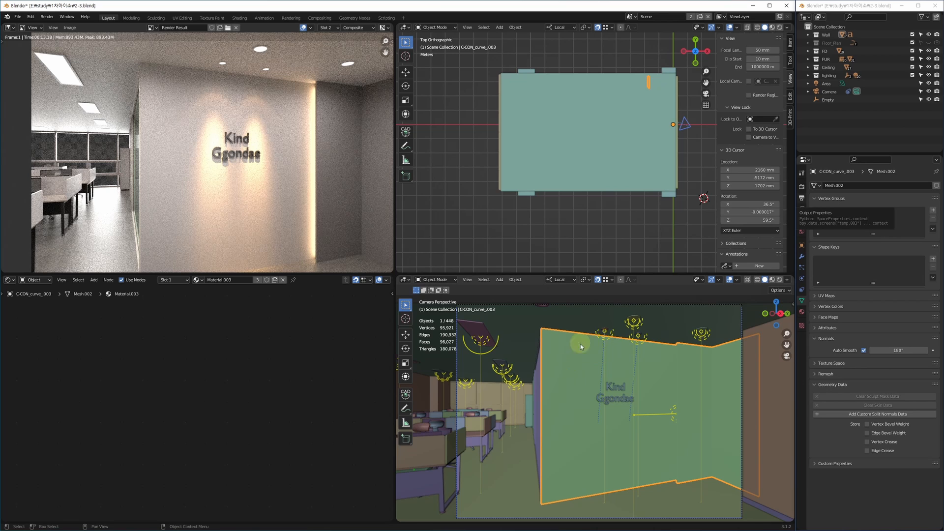
pyautogui.scroll(5, 274, 148)
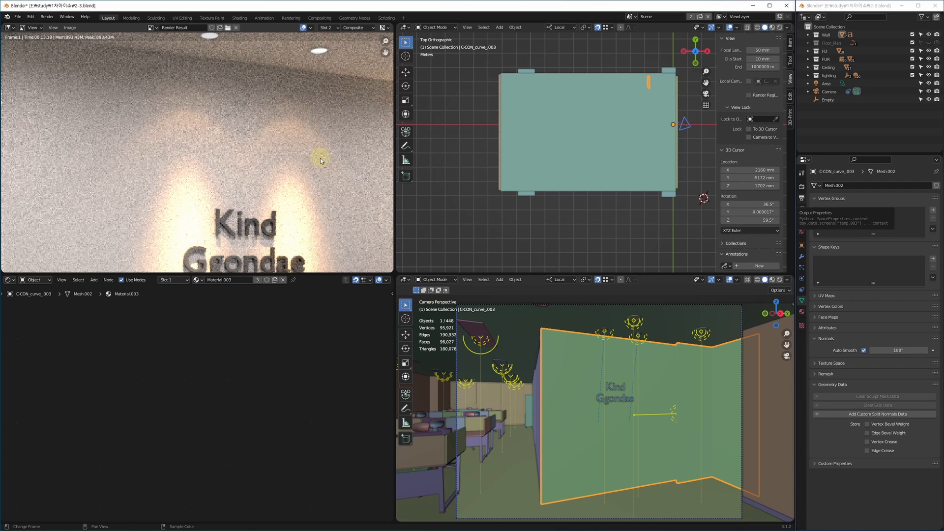
pyautogui.scroll(-4, 217, 157)
pyautogui.scroll(5, 202, 197)
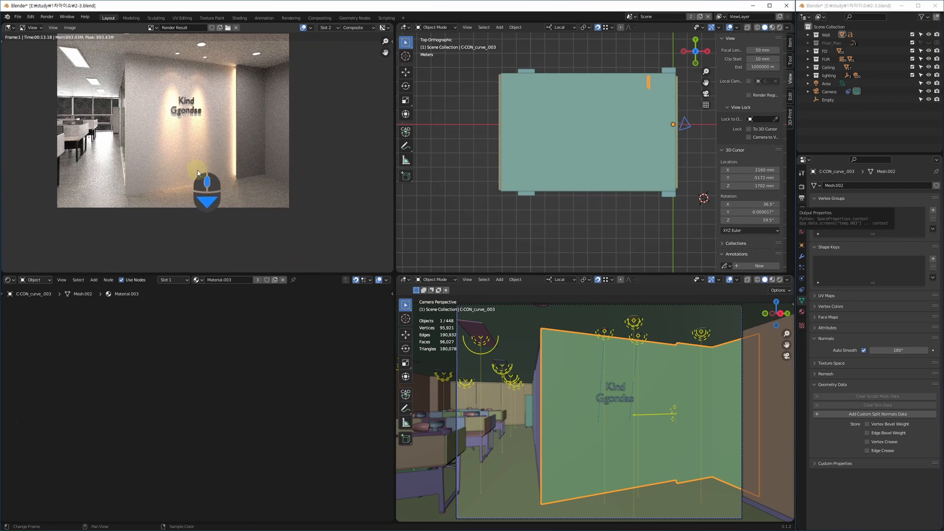
pyautogui.scroll(-5, 185, 185)
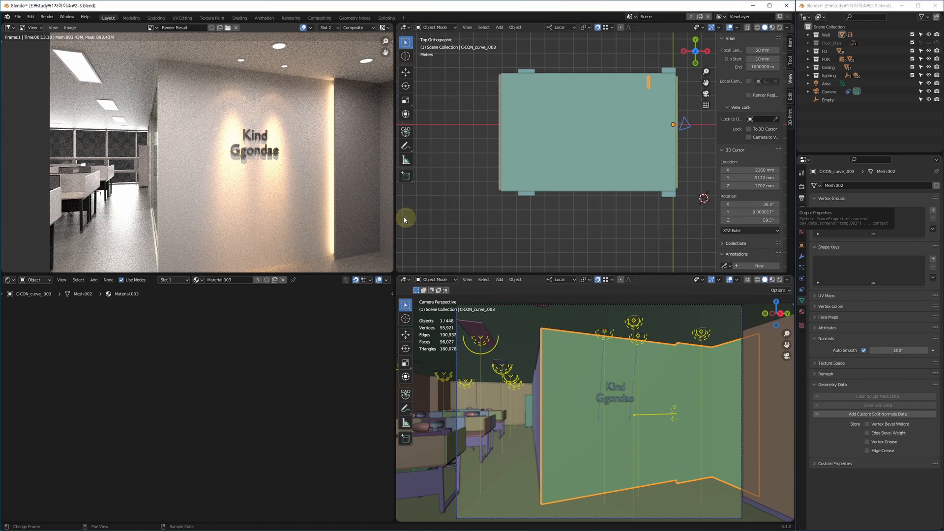
pyautogui.scroll(-3, 287, 166)
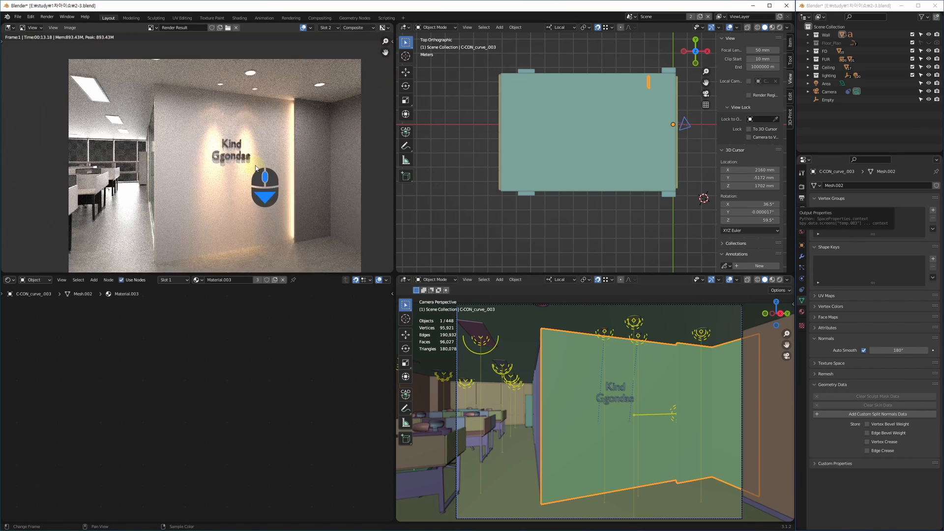
# Step: Set the output resolution scale to 100% and render the camera view at full size
pyautogui.click(802, 187)
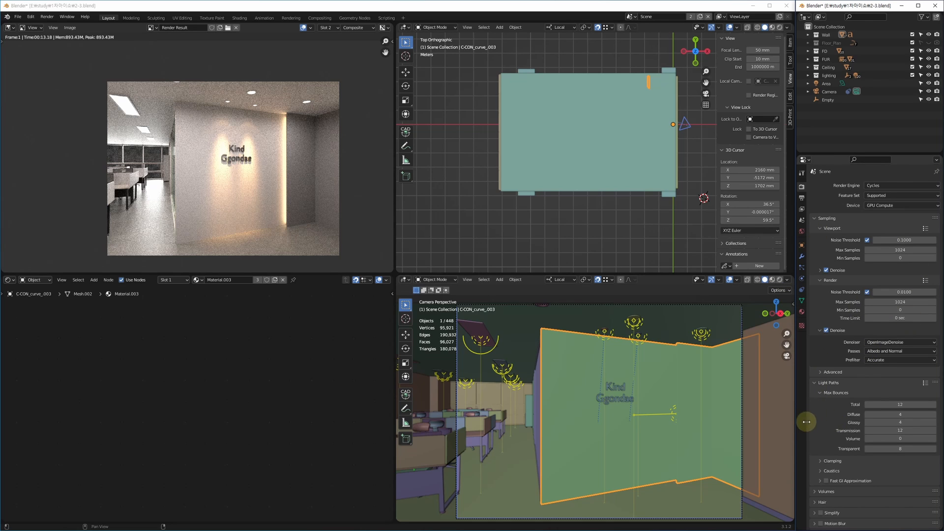
pyautogui.click(802, 200)
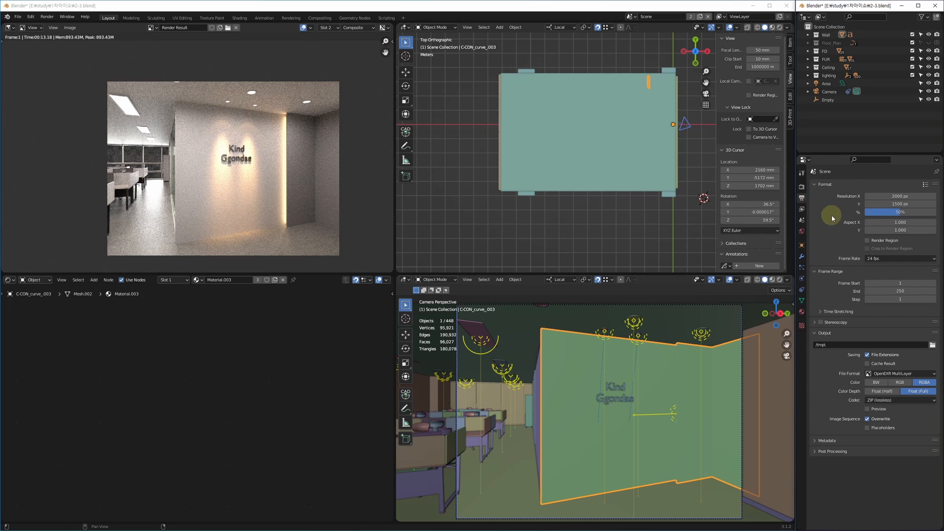
pyautogui.click(911, 214)
pyautogui.write('100')
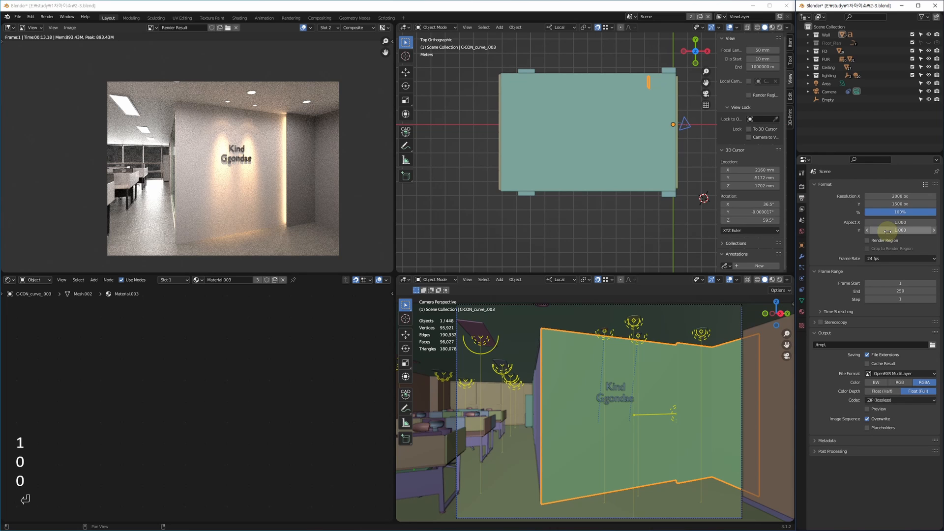
pyautogui.press('Return')
pyautogui.press('F3')
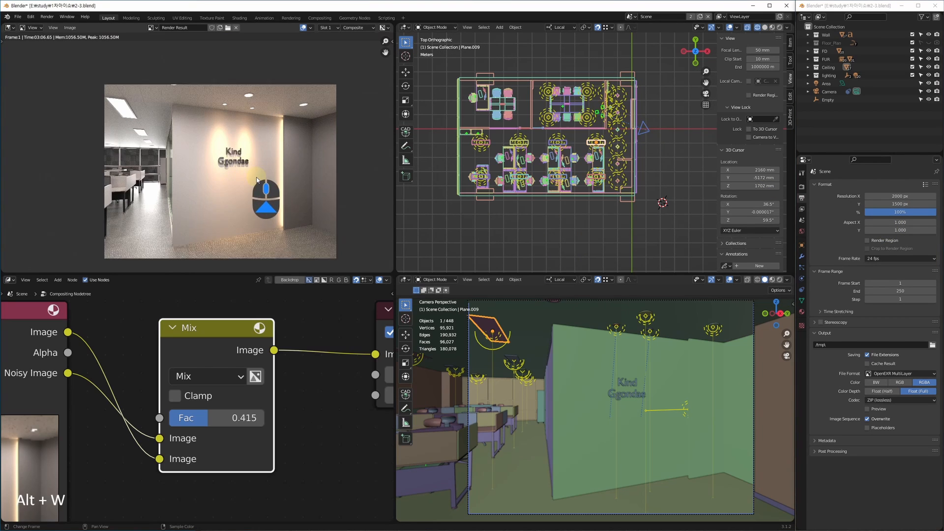
# Step: Switch from the compositing nodes to the Shader Editor and display the selected ceiling light panel's full material network
pyautogui.scroll(1, 272, 191)
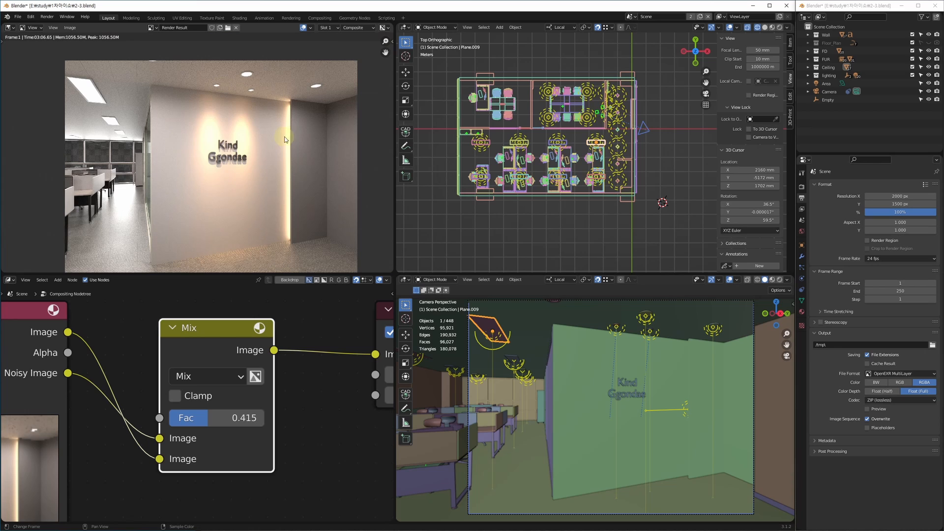
pyautogui.click(10, 280)
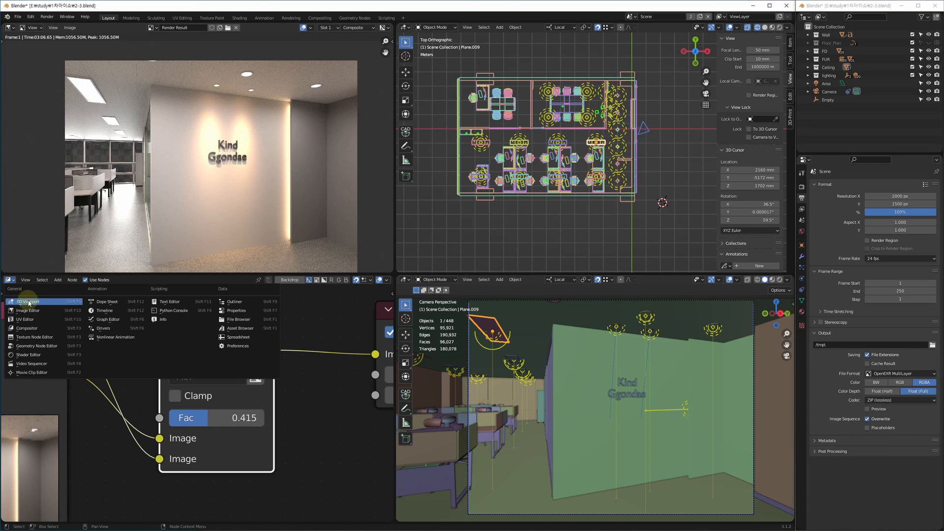
pyautogui.click(42, 355)
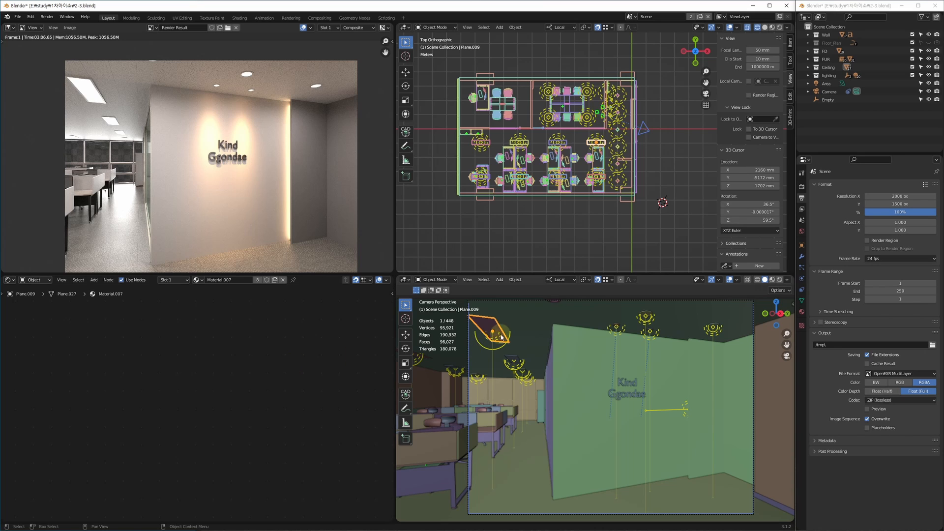
pyautogui.press('Home')
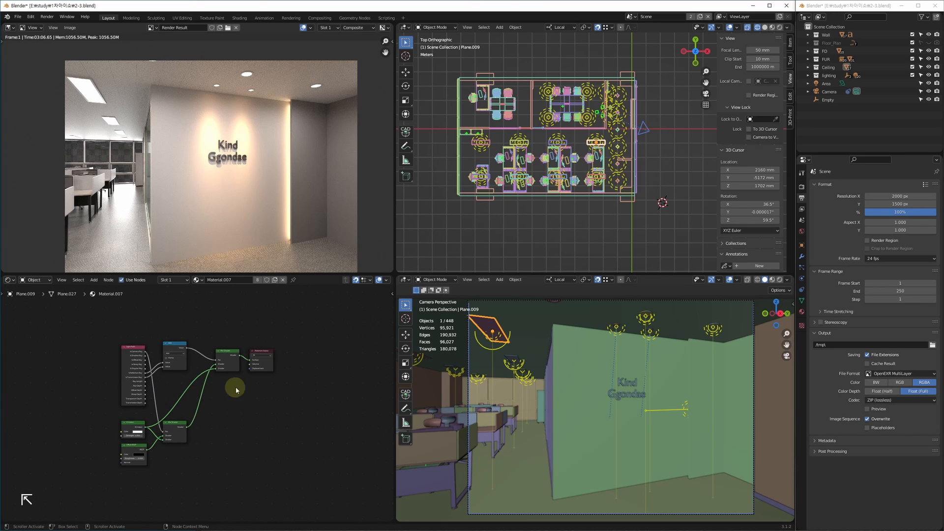
pyautogui.scroll(5, 236, 391)
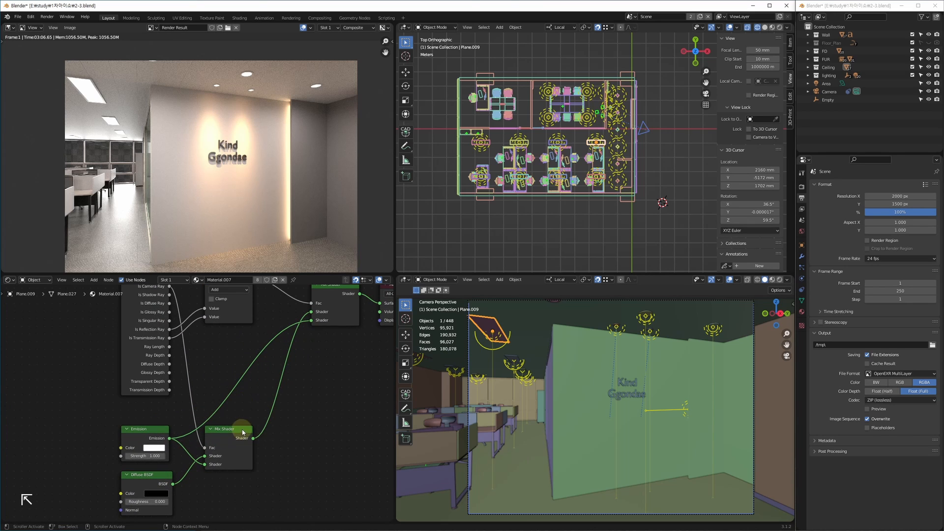
# Step: Move the Add node and its Mix Shader above the Emission mix, and connect that Mix Shader to the Material Output
pyautogui.moveTo(236, 435); pyautogui.dragTo(203, 494, button='middle')
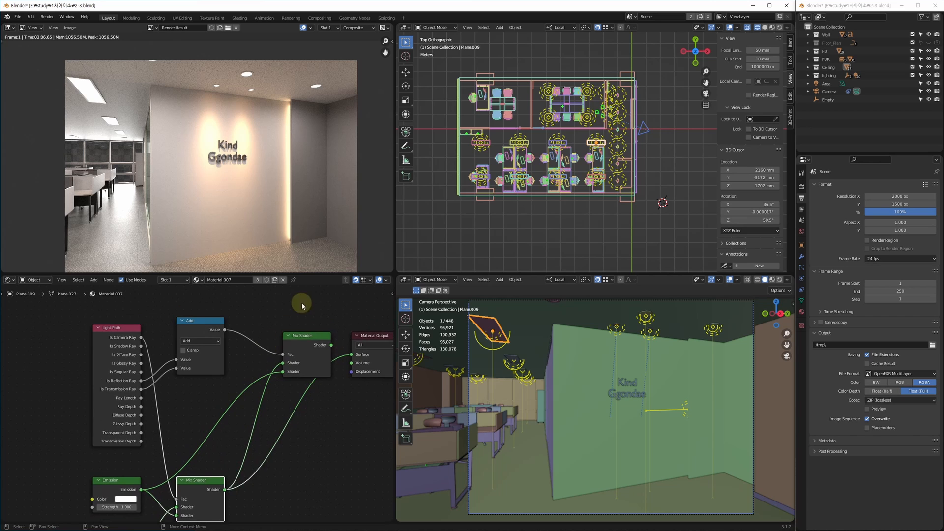
pyautogui.moveTo(302, 303); pyautogui.dragTo(204, 347)
pyautogui.moveTo(315, 345); pyautogui.dragTo(307, 314)
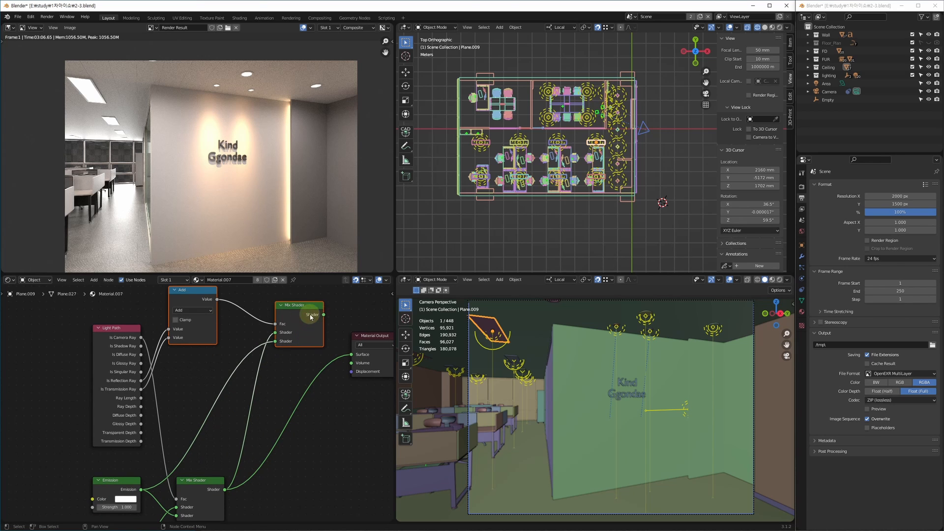
pyautogui.keyDown('ctrl'); pyautogui.keyDown('shift'); pyautogui.click(306, 313); pyautogui.keyUp('shift'); pyautogui.keyUp('ctrl')
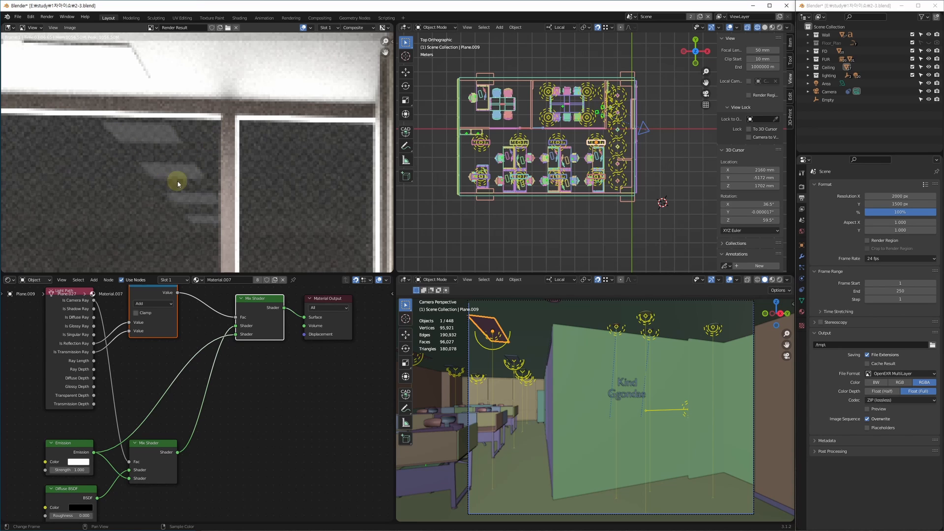
# Step: Examine the panel reflections in the window glass and the Light Path reflection and transmission links through the Add node
pyautogui.moveTo(210, 229); pyautogui.dragTo(240, 199, button='middle')
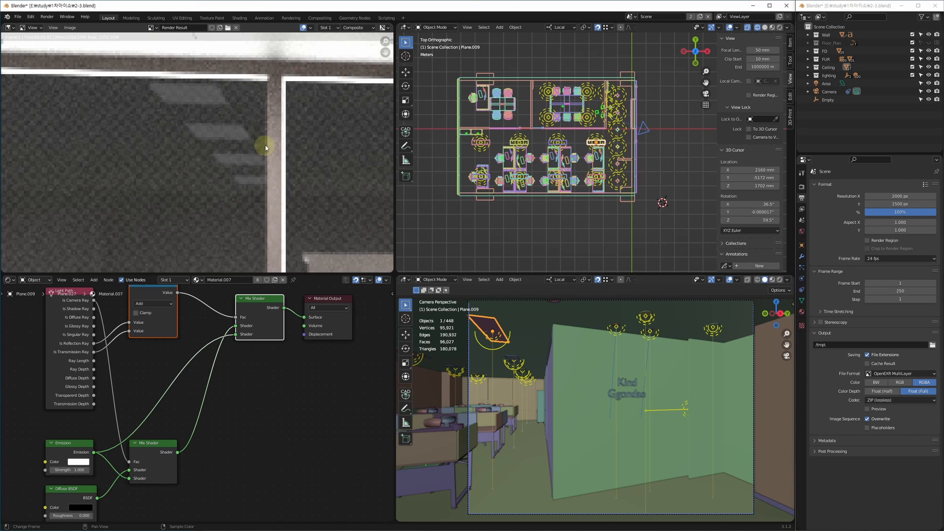
pyautogui.scroll(2, 217, 353)
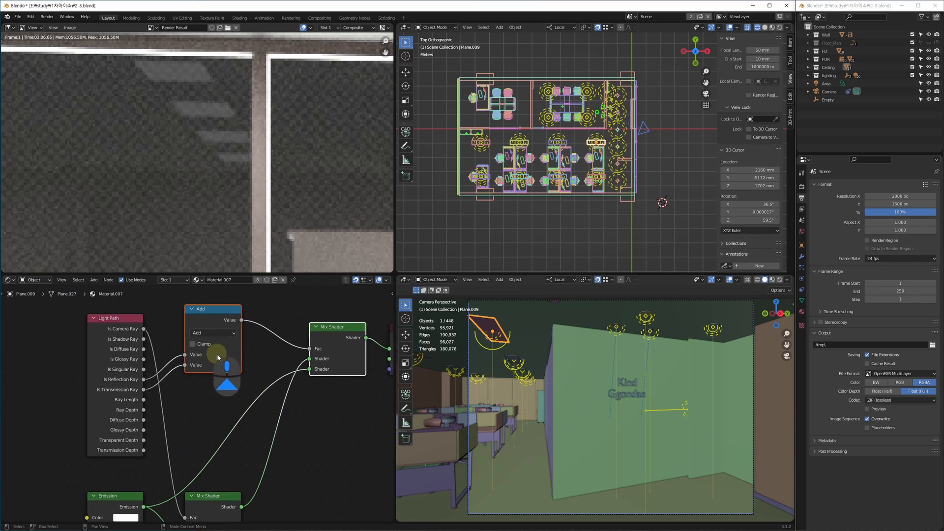
pyautogui.scroll(1, 217, 353)
pyautogui.moveTo(217, 307); pyautogui.dragTo(215, 319)
pyautogui.click(173, 397)
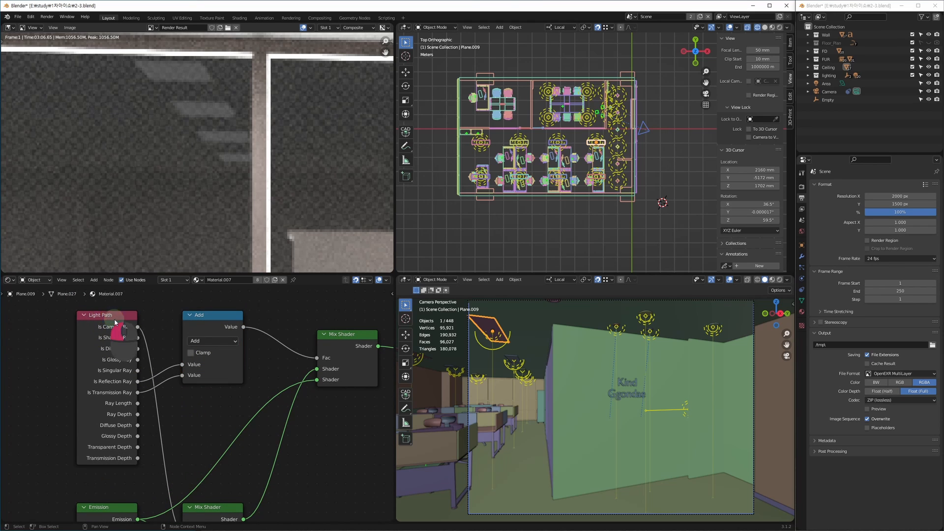
pyautogui.click(123, 342)
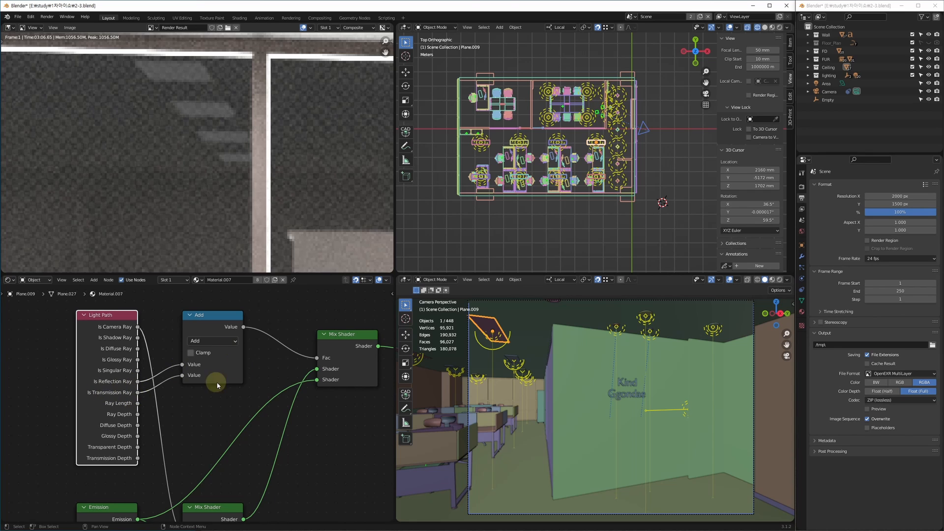
pyautogui.keyDown('ctrl'); pyautogui.hscroll(6, 256, 365); pyautogui.keyUp('ctrl')
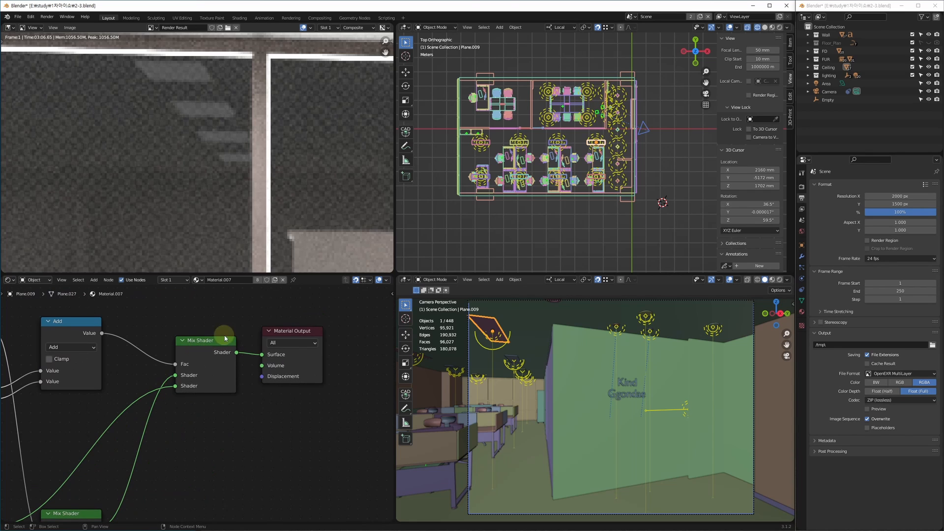
# Step: Move the upper Mix Shader node so that it lines up with the Material Output node
pyautogui.moveTo(212, 349); pyautogui.dragTo(201, 339)
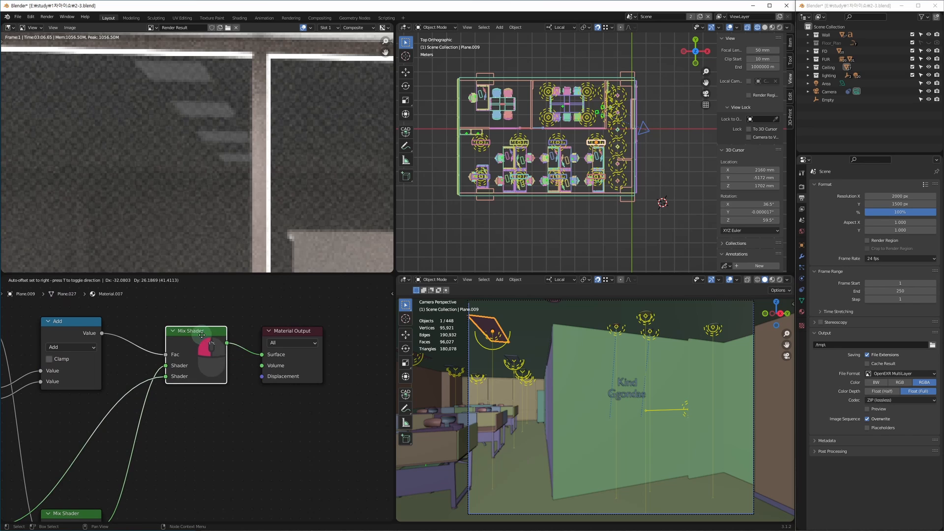
pyautogui.moveTo(179, 369); pyautogui.dragTo(269, 286, button='middle')
pyautogui.scroll(-6, 204, 399)
pyautogui.scroll(4, 197, 423)
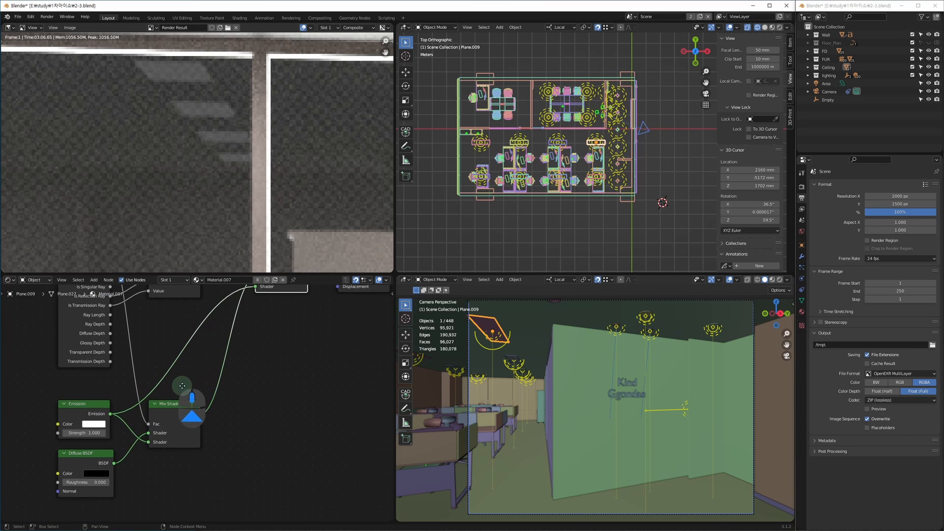
# Step: Examine the rendered ceiling panels alongside the Mix Shader that combines Emission and Diffuse BSDF
pyautogui.moveTo(183, 387); pyautogui.dragTo(180, 411, button='middle')
pyautogui.moveTo(158, 86); pyautogui.dragTo(177, 182, button='middle')
pyautogui.scroll(-5, 170, 152)
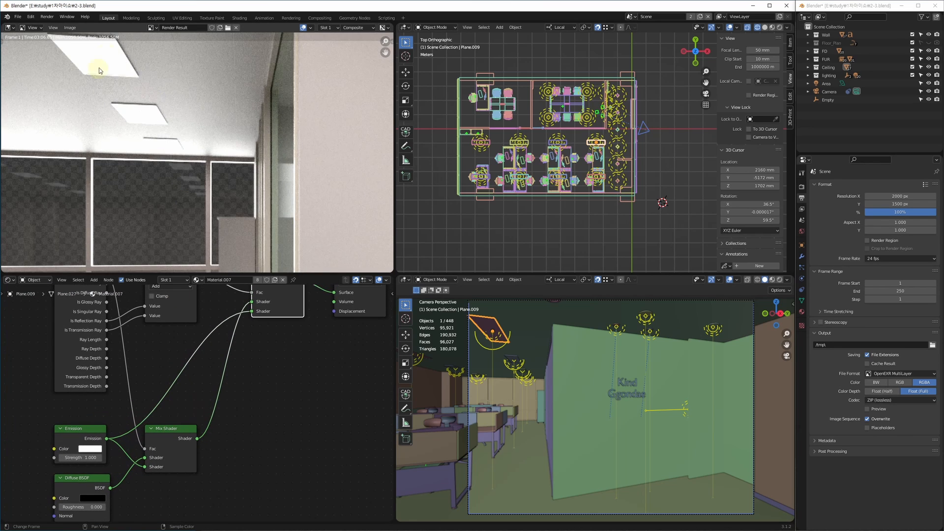
pyautogui.moveTo(111, 123); pyautogui.dragTo(185, 241, button='middle')
pyautogui.scroll(5, 182, 207)
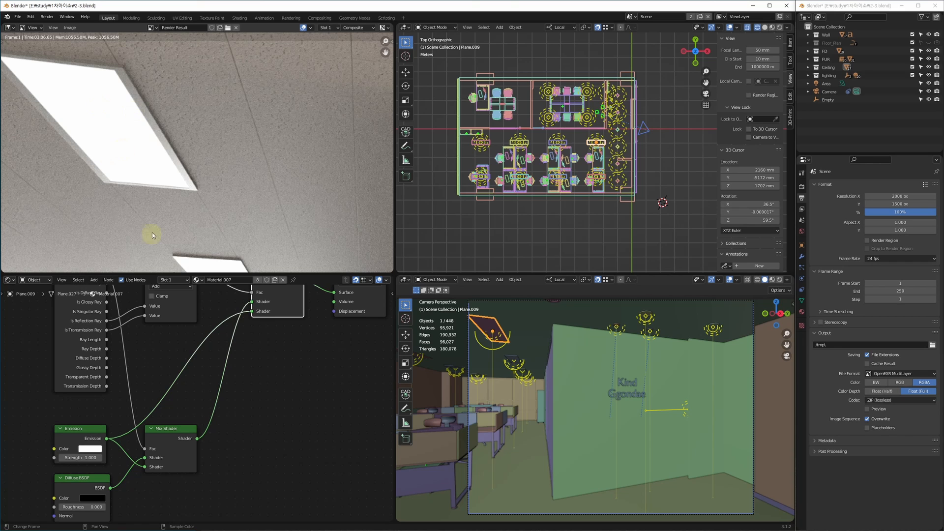
pyautogui.moveTo(204, 404); pyautogui.dragTo(197, 397, button='middle')
pyautogui.click(165, 427)
# Step: Trace the Add, Emission and final Mix Shader links, and compare them with the windows and panels in the render
pyautogui.moveTo(211, 327); pyautogui.dragTo(167, 405, button='middle')
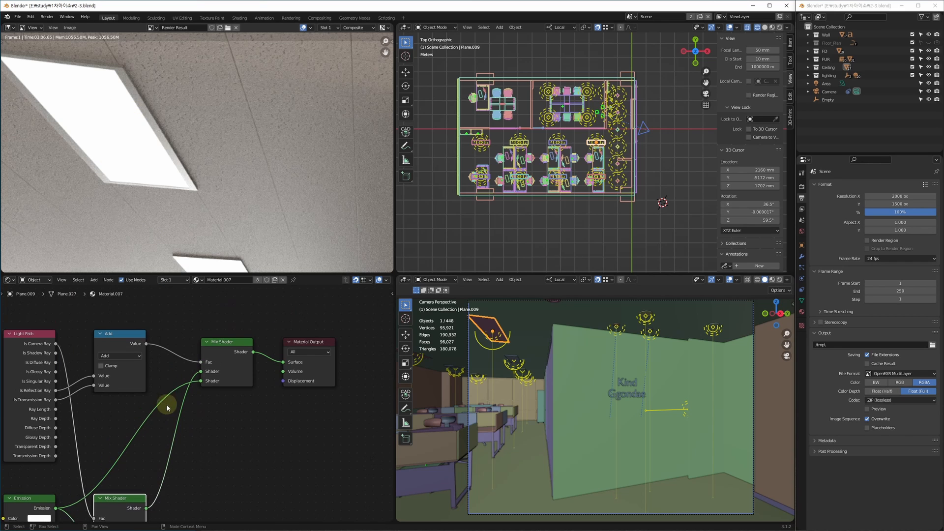
pyautogui.click(121, 333)
pyautogui.click(215, 349)
pyautogui.moveTo(90, 445); pyautogui.dragTo(162, 367, button='middle')
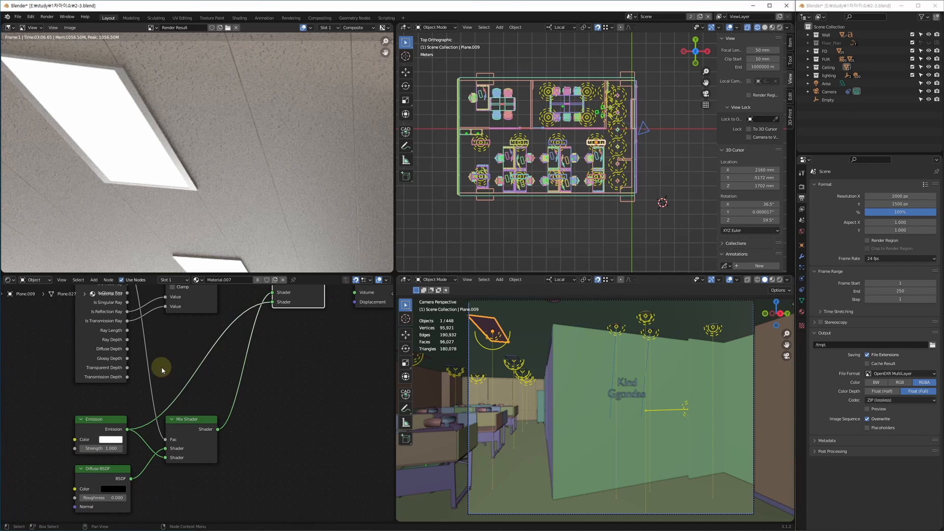
pyautogui.click(94, 427)
pyautogui.moveTo(137, 423); pyautogui.dragTo(69, 474, button='middle')
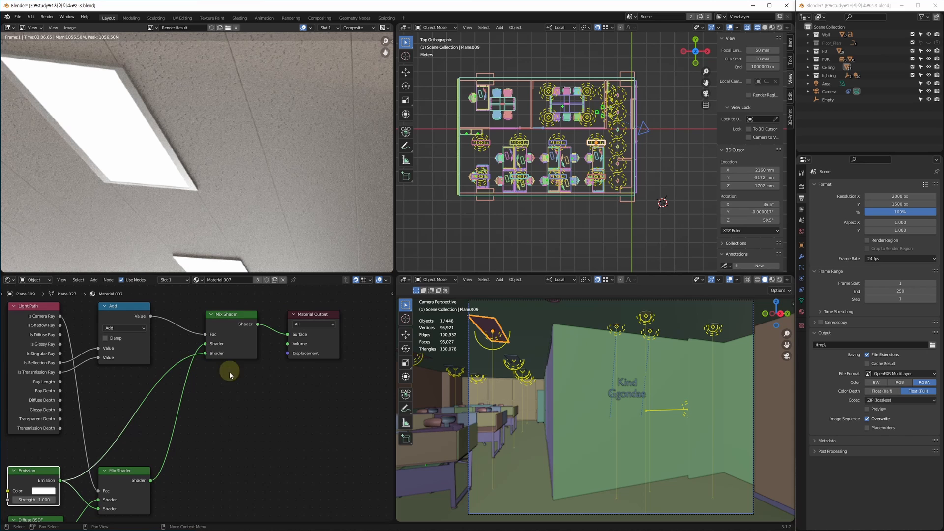
pyautogui.click(237, 318)
pyautogui.scroll(-5, 231, 148)
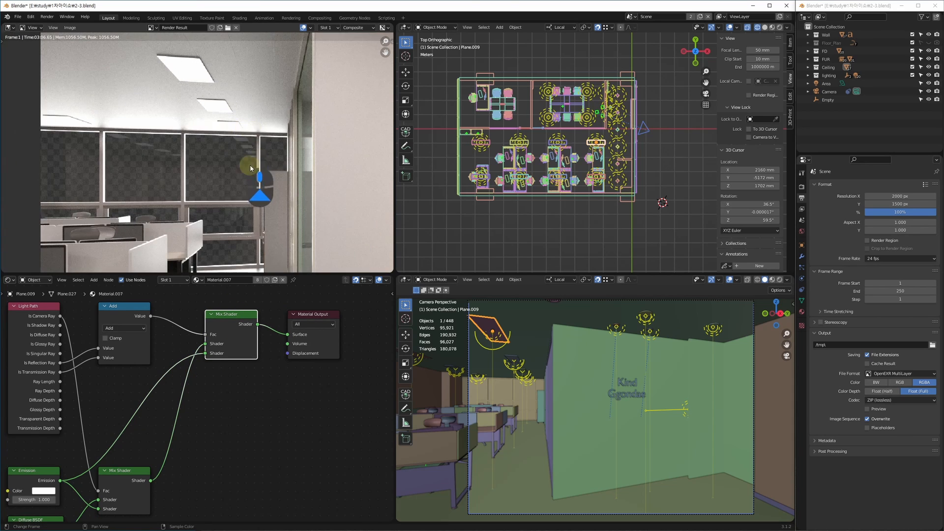
pyautogui.scroll(-4, 222, 217)
pyautogui.scroll(2, 197, 275)
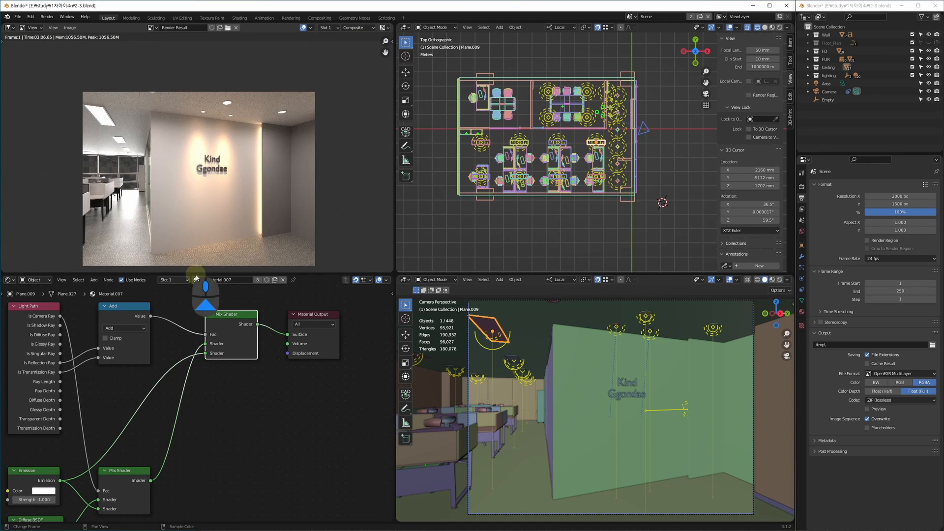
# Step: Switch from the panel's material nodes to the compositing node tree and bring its Mix node into close view
pyautogui.moveTo(192, 367); pyautogui.dragTo(206, 358, button='middle')
pyautogui.click(17, 280)
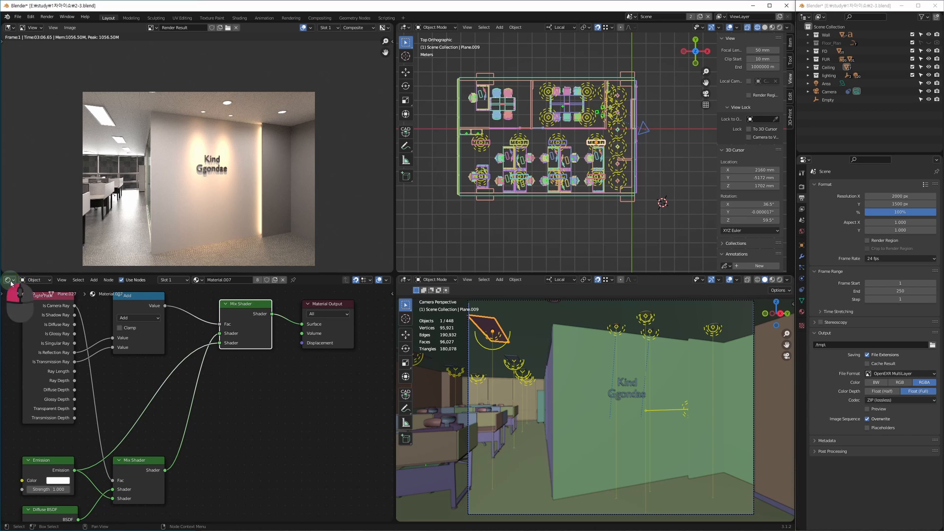
pyautogui.click(32, 327)
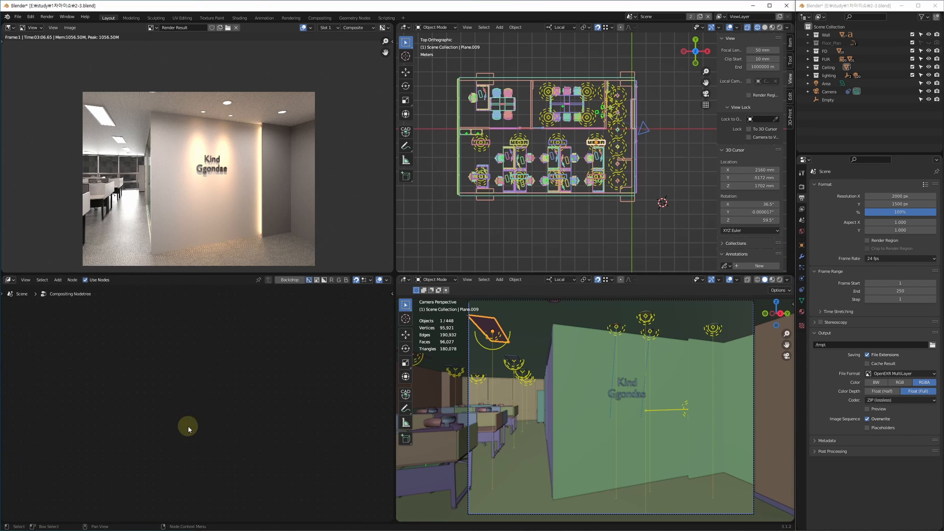
pyautogui.scroll(6, 179, 406)
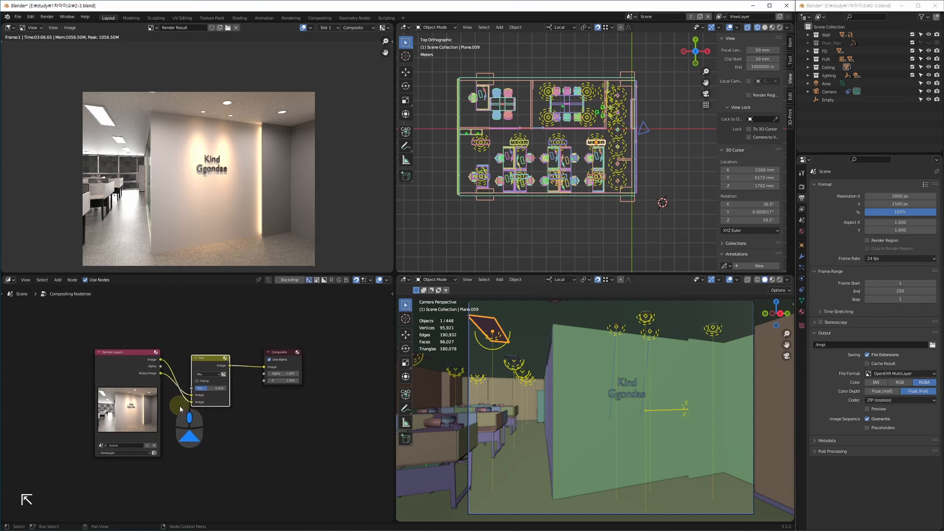
pyautogui.scroll(1, 201, 359)
pyautogui.scroll(6, 241, 202)
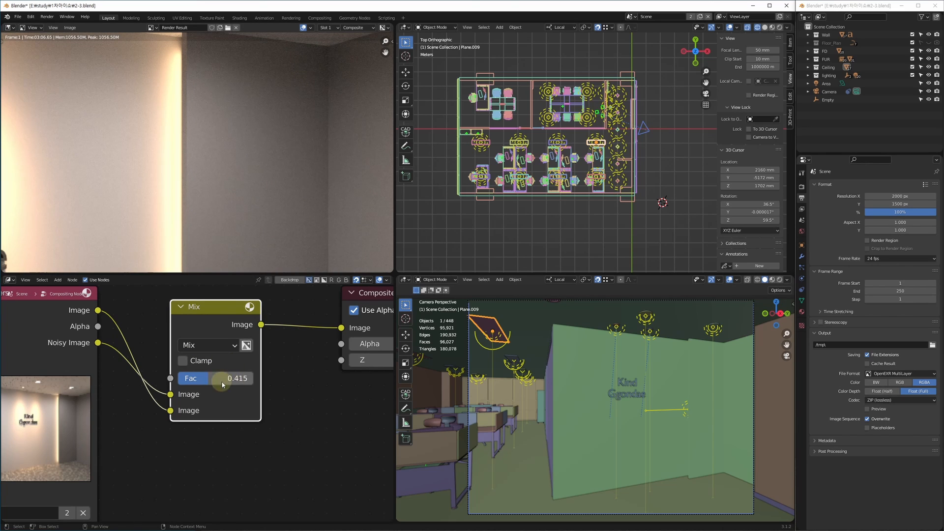
# Step: Set the compositing Mix node's Fac to 1.000
pyautogui.click(246, 379)
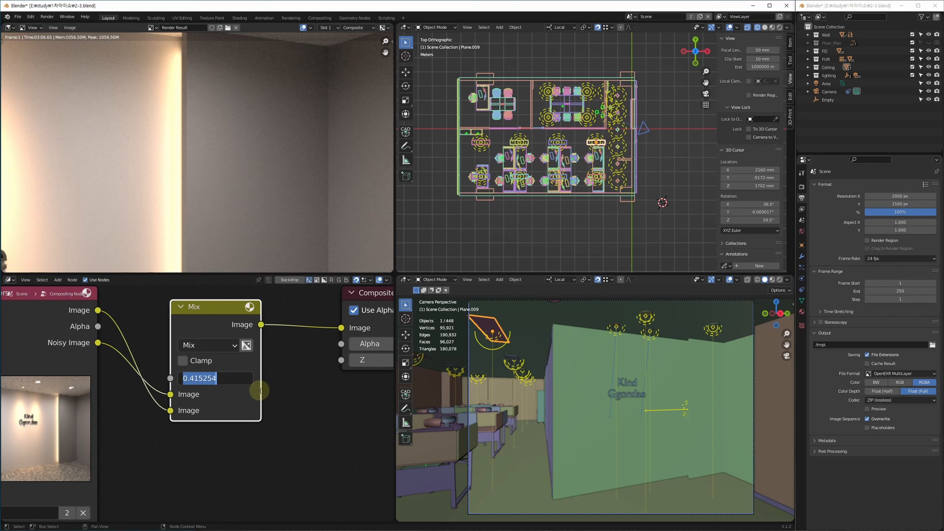
pyautogui.press('Return')
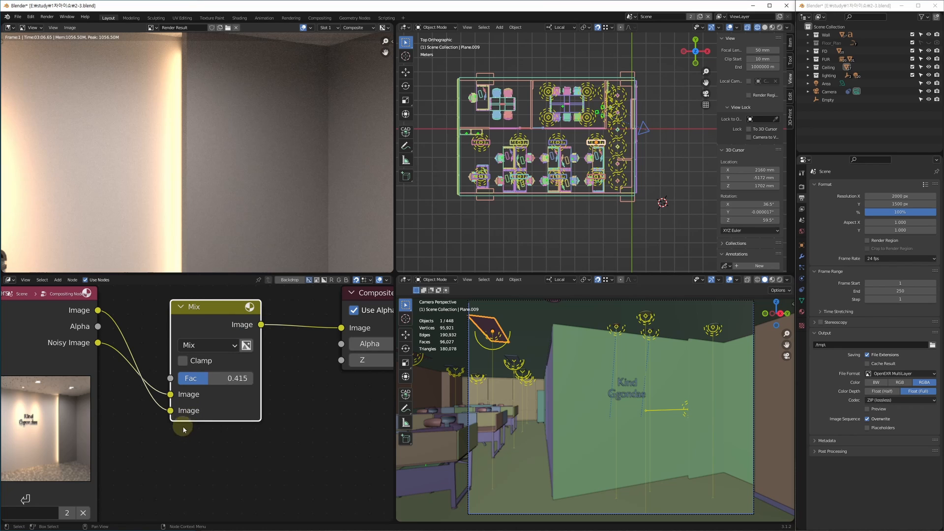
pyautogui.moveTo(204, 384); pyautogui.dragTo(282, 384)
# Step: Inspect the sign wall, corner walls and office area in the render result with the image editor maximized
pyautogui.scroll(-5, 248, 173)
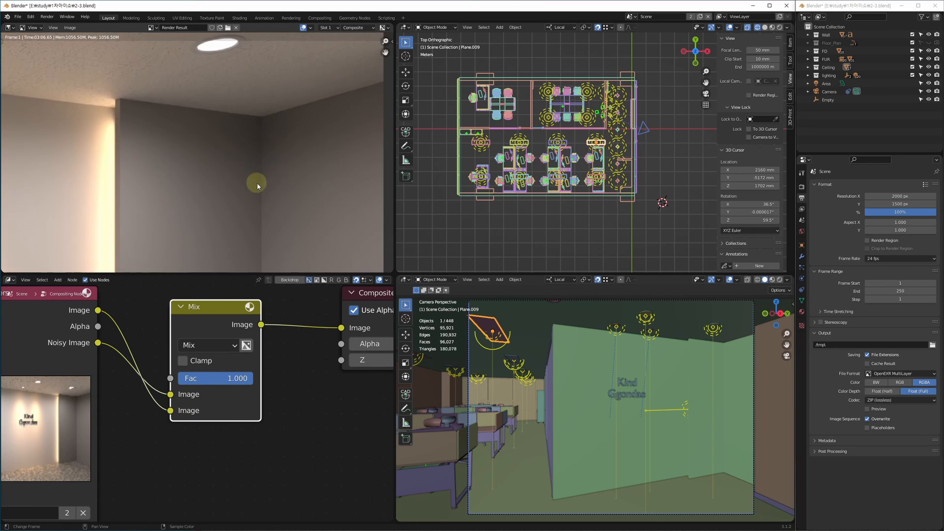
pyautogui.moveTo(240, 167); pyautogui.dragTo(254, 151, button='middle')
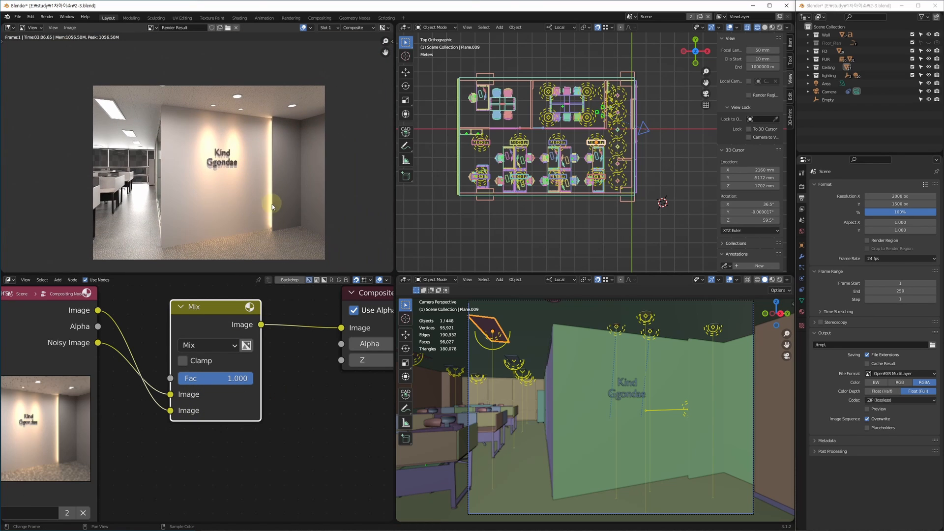
pyautogui.moveTo(272, 205); pyautogui.dragTo(270, 180, button='middle')
pyautogui.hotkey('alt', 'w')
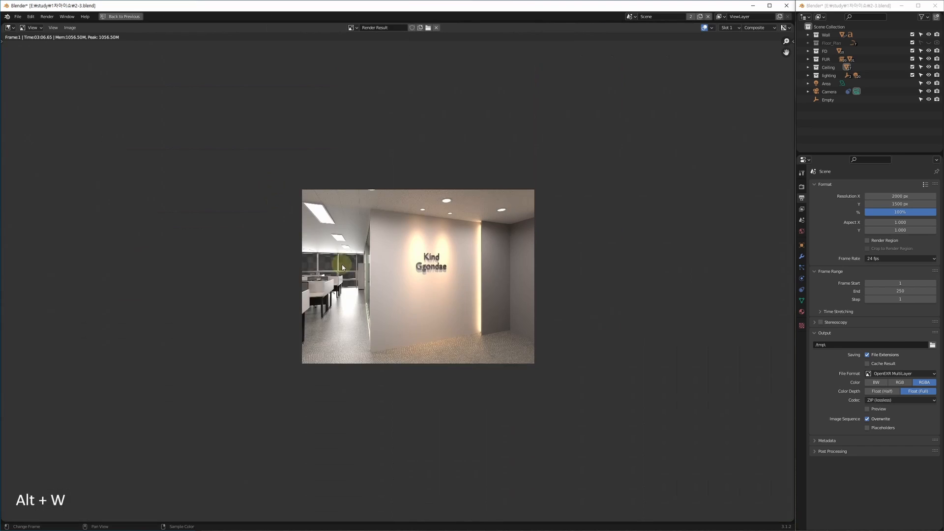
pyautogui.scroll(5, 420, 306)
pyautogui.moveTo(421, 305); pyautogui.dragTo(418, 306, button='middle')
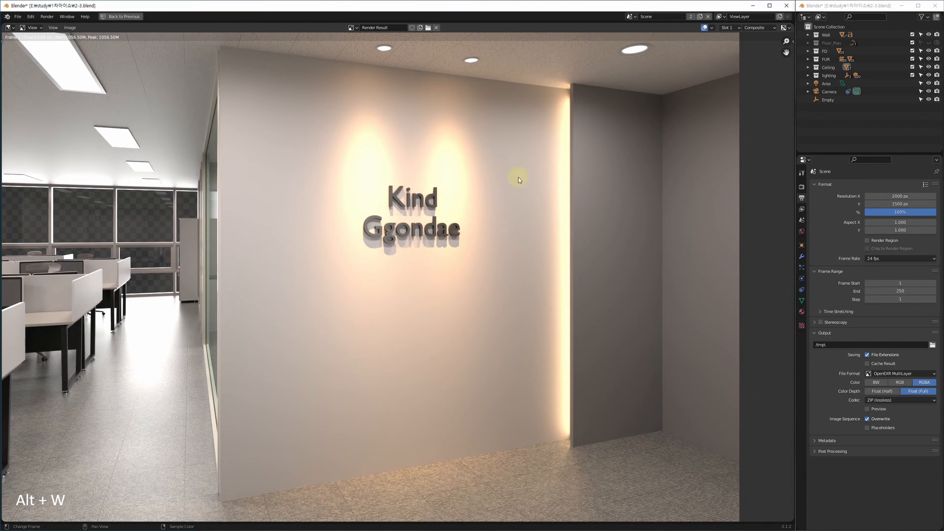
pyautogui.scroll(-1, 389, 320)
pyautogui.moveTo(389, 387); pyautogui.dragTo(393, 392, button='middle')
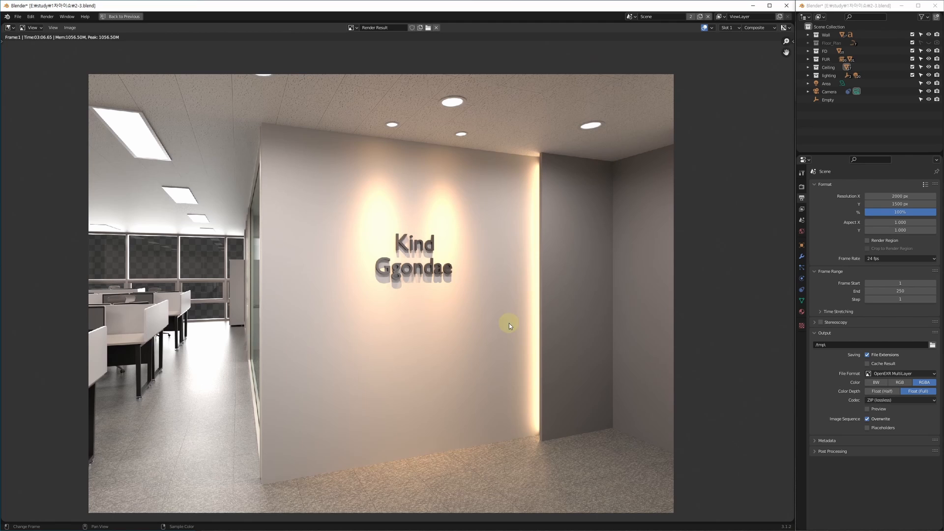
# Step: Restore the multi-editor layout and lower the Fac of the Mix node blending Image and Noisy Image
pyautogui.hotkey('alt', 'w')
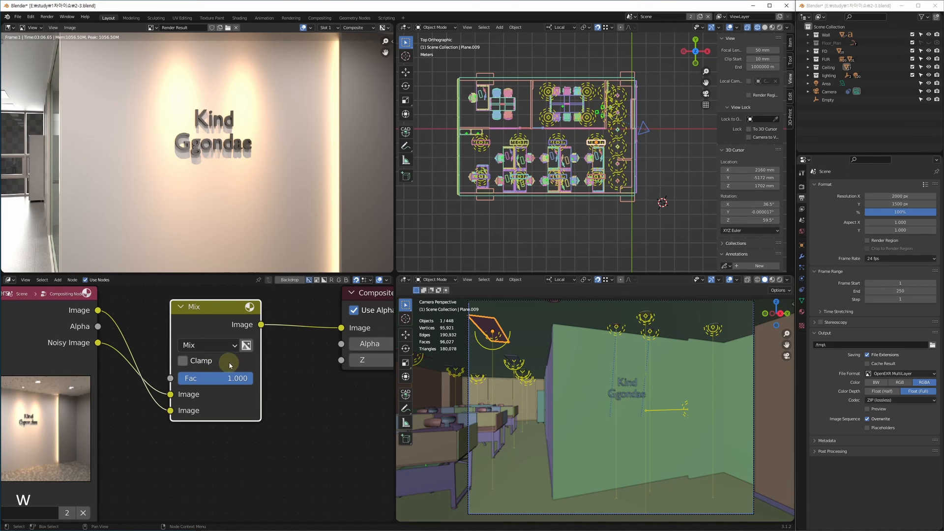
pyautogui.moveTo(111, 401); pyautogui.dragTo(166, 396, button='middle')
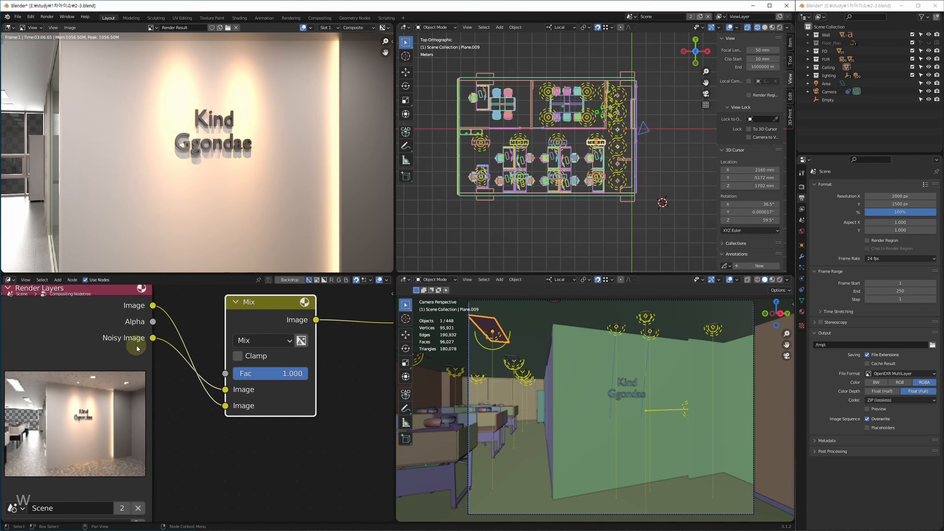
pyautogui.moveTo(291, 374); pyautogui.dragTo(253, 391)
# Step: Examine the blended render in the maximized image editor, including the sign wall and the panel reflections in the window glass
pyautogui.hotkey('alt', 'w')
pyautogui.scroll(2, 555, 189)
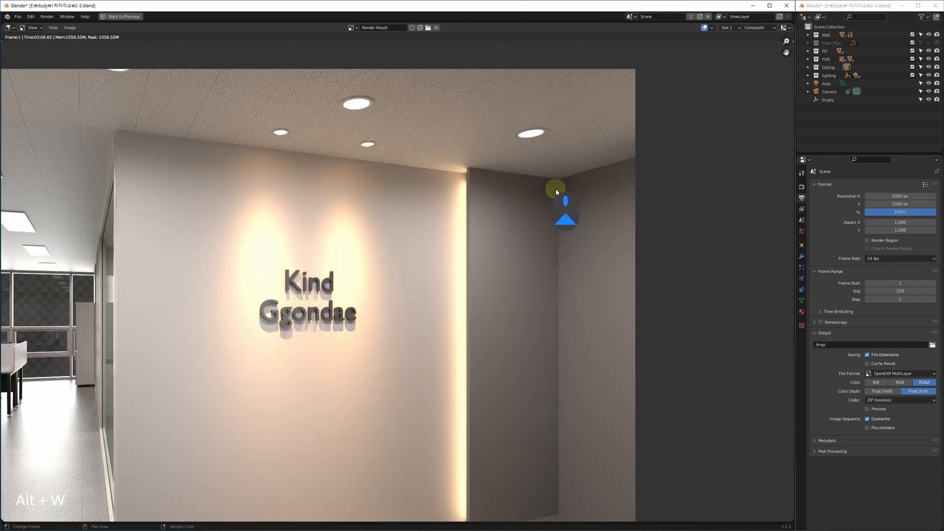
pyautogui.scroll(2, 556, 189)
pyautogui.scroll(-1, 452, 249)
pyautogui.moveTo(335, 257); pyautogui.dragTo(443, 213, button='middle')
pyautogui.scroll(-2, 472, 218)
pyautogui.moveTo(170, 237); pyautogui.dragTo(364, 266, button='middle')
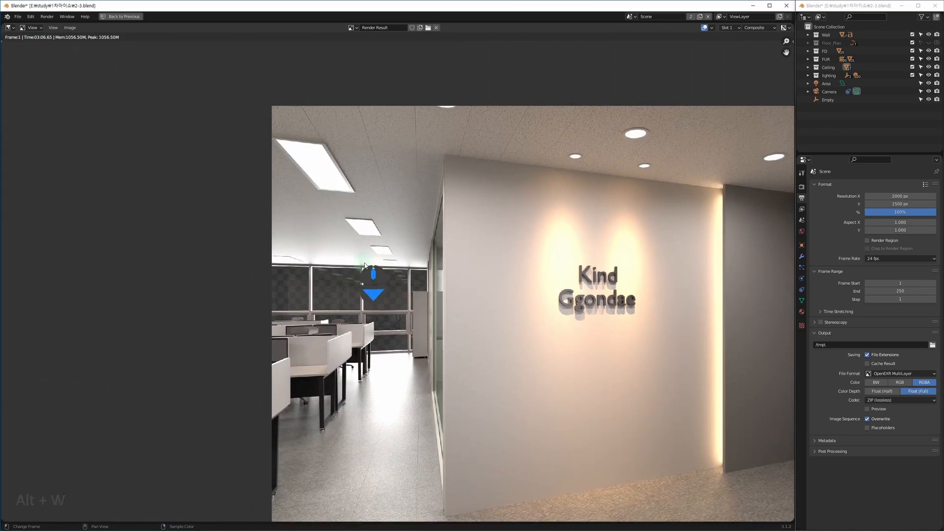
pyautogui.scroll(5, 344, 270)
pyautogui.scroll(3, 369, 325)
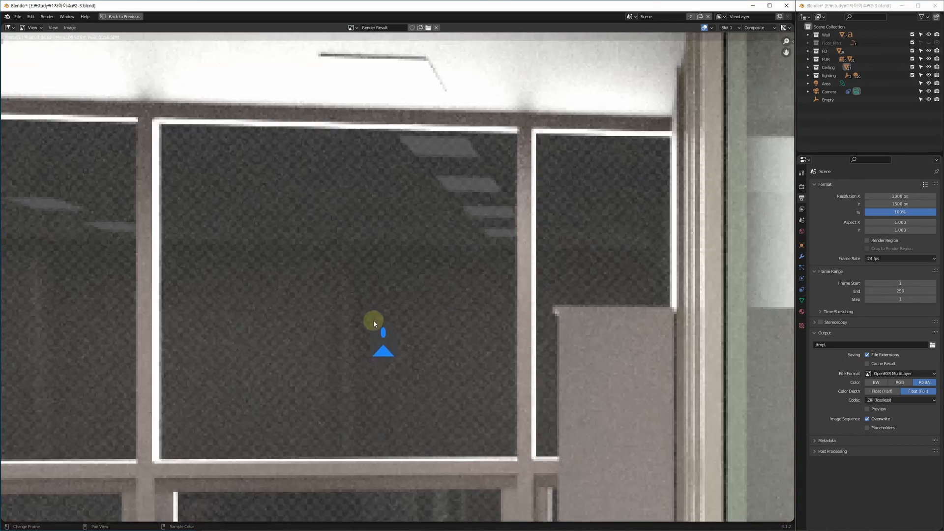
pyautogui.scroll(-6, 370, 315)
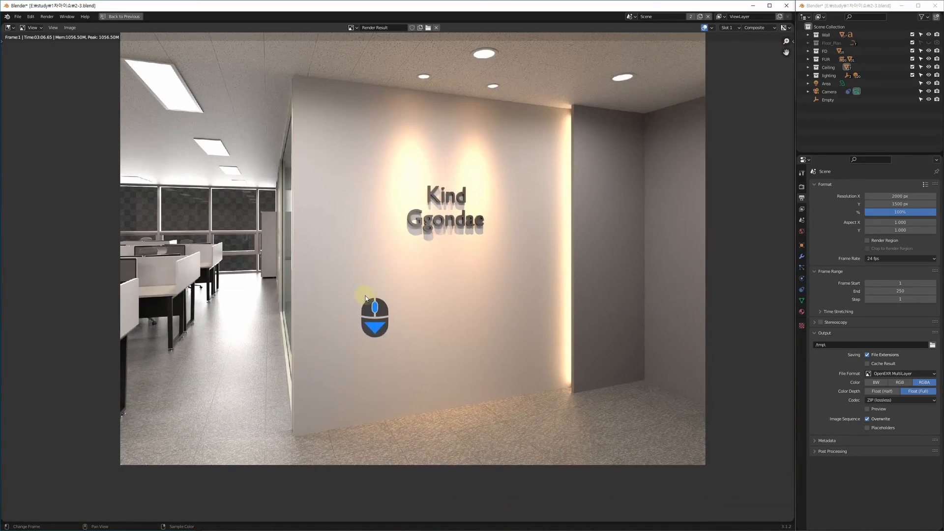
pyautogui.moveTo(363, 299); pyautogui.dragTo(339, 345, button='middle')
pyautogui.hotkey('alt', 'w')
pyautogui.hotkey('alt', 'w')
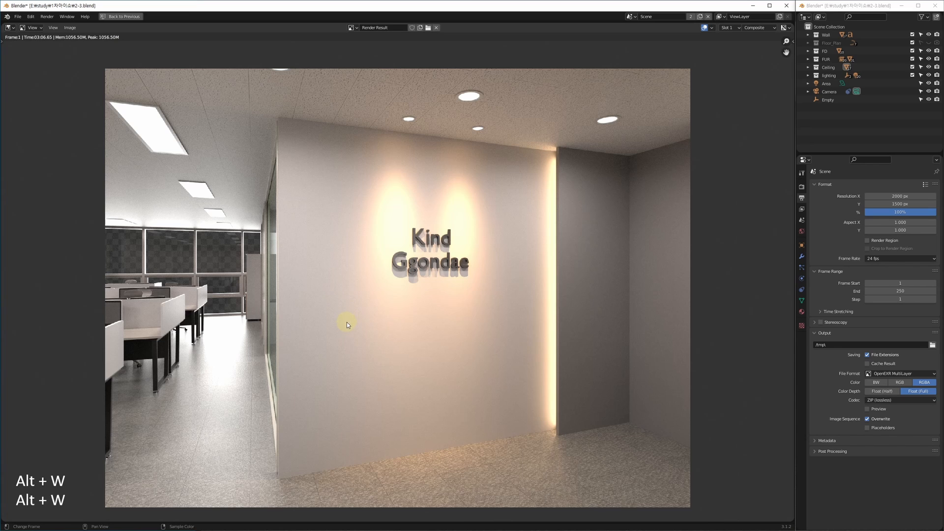